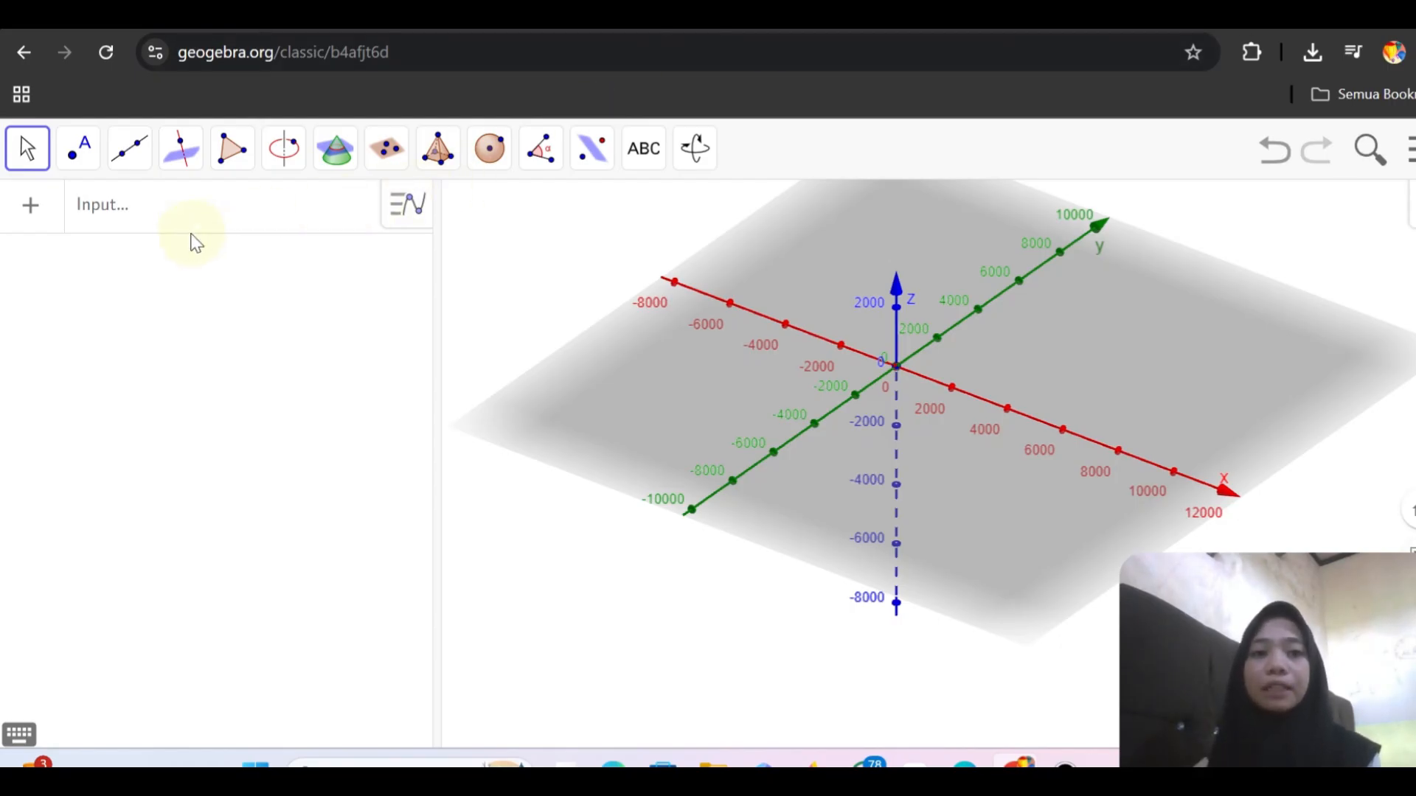
Define the constants a = 4 and b = 9, and add the plane z = 0.
left_click(177, 203)
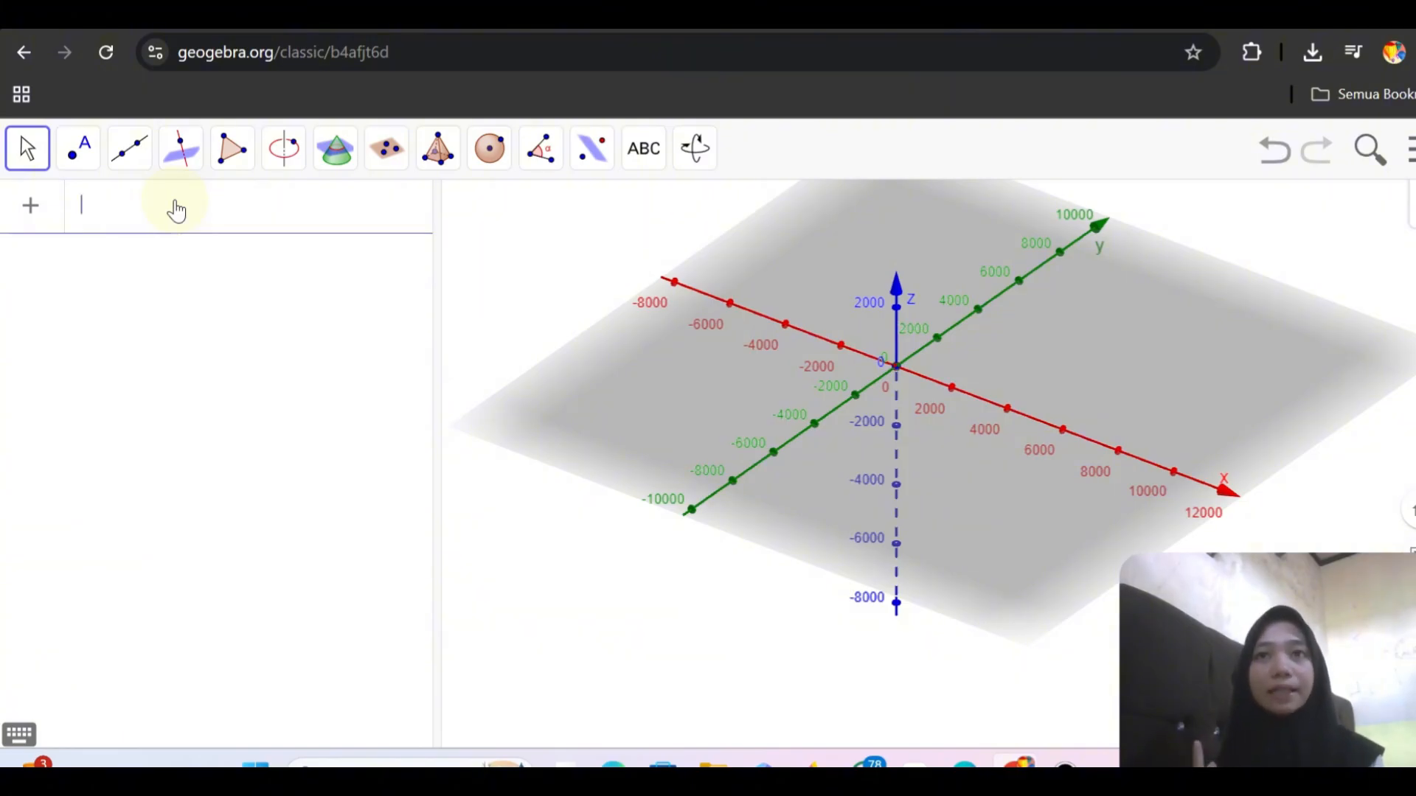
type("a=4")
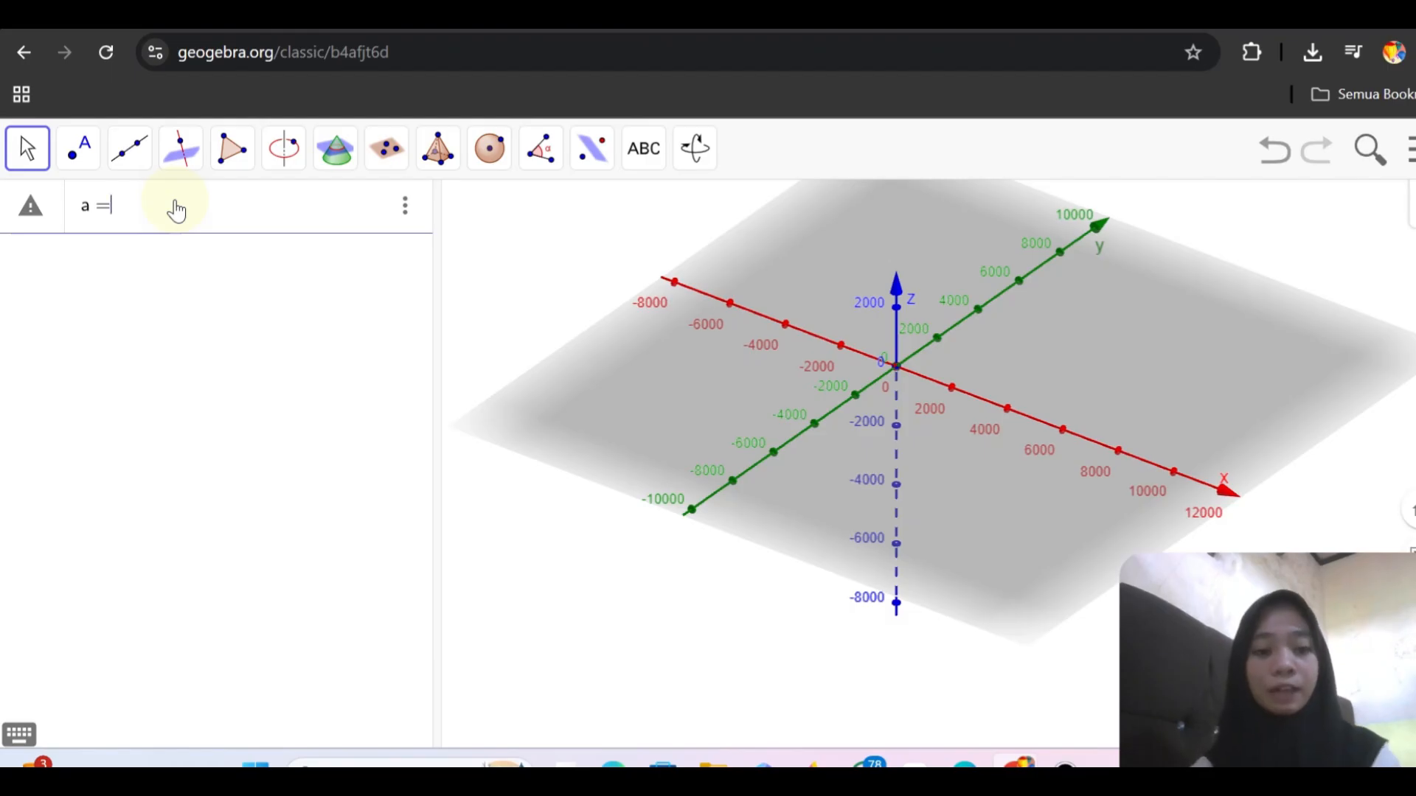
key("Return")
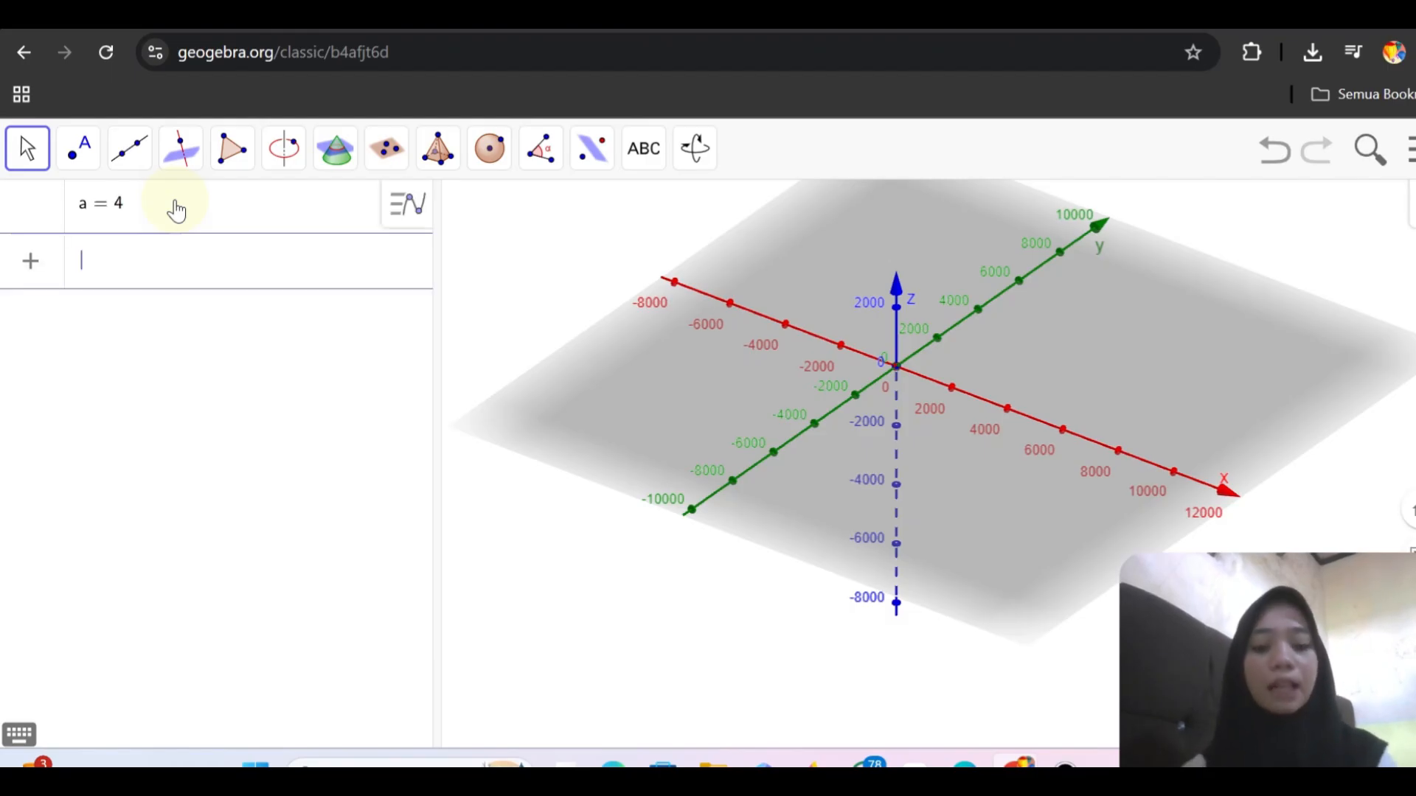
type("b=")
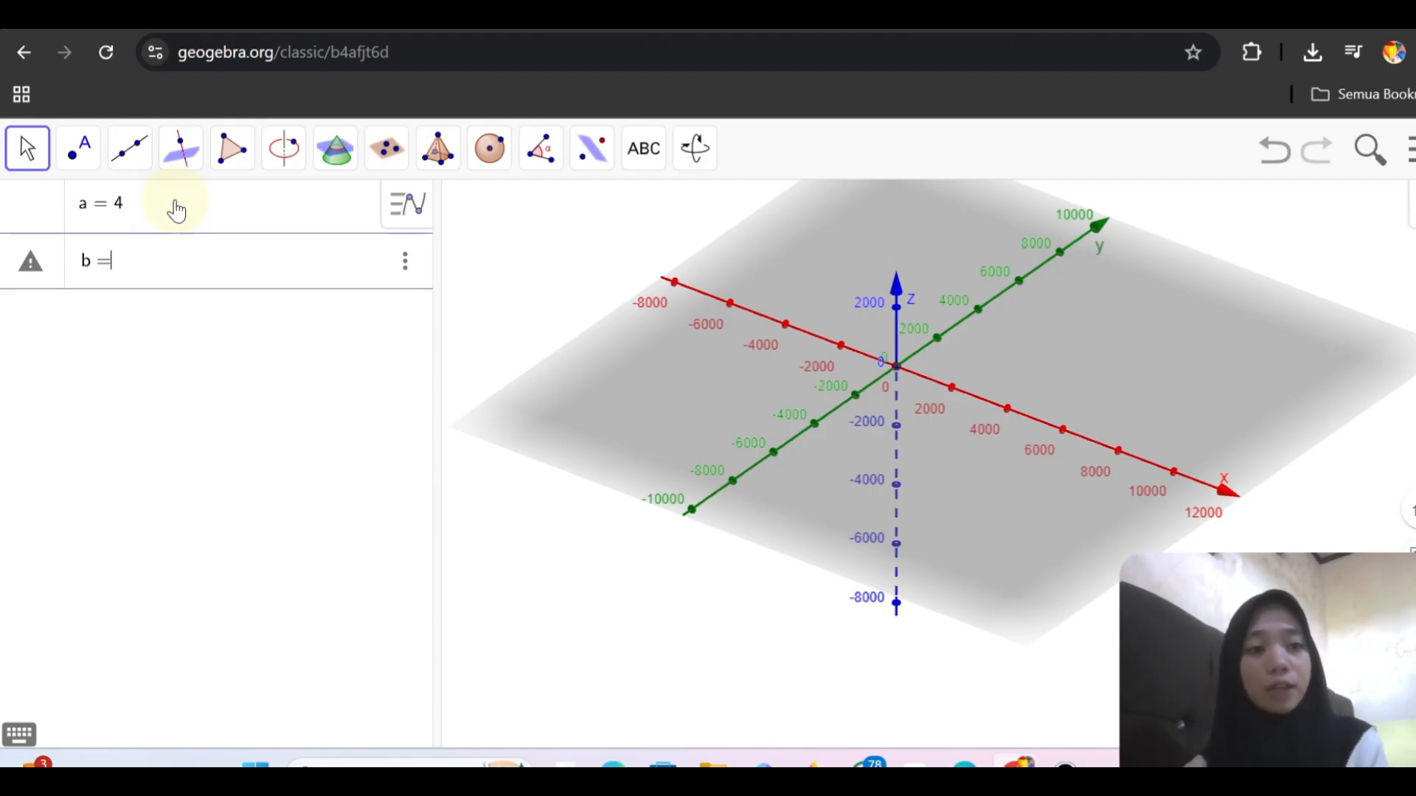
type("9")
key("Return")
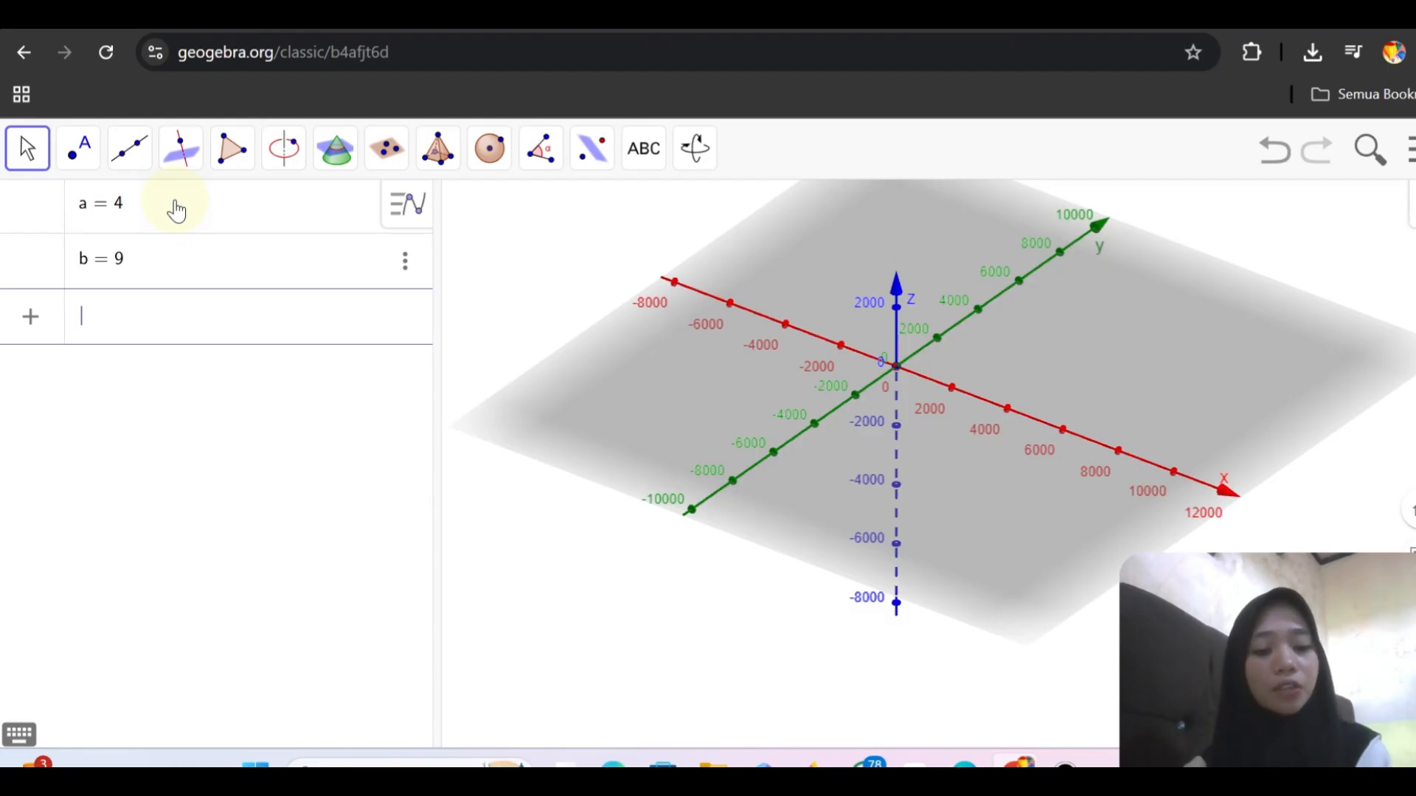
type("z=0")
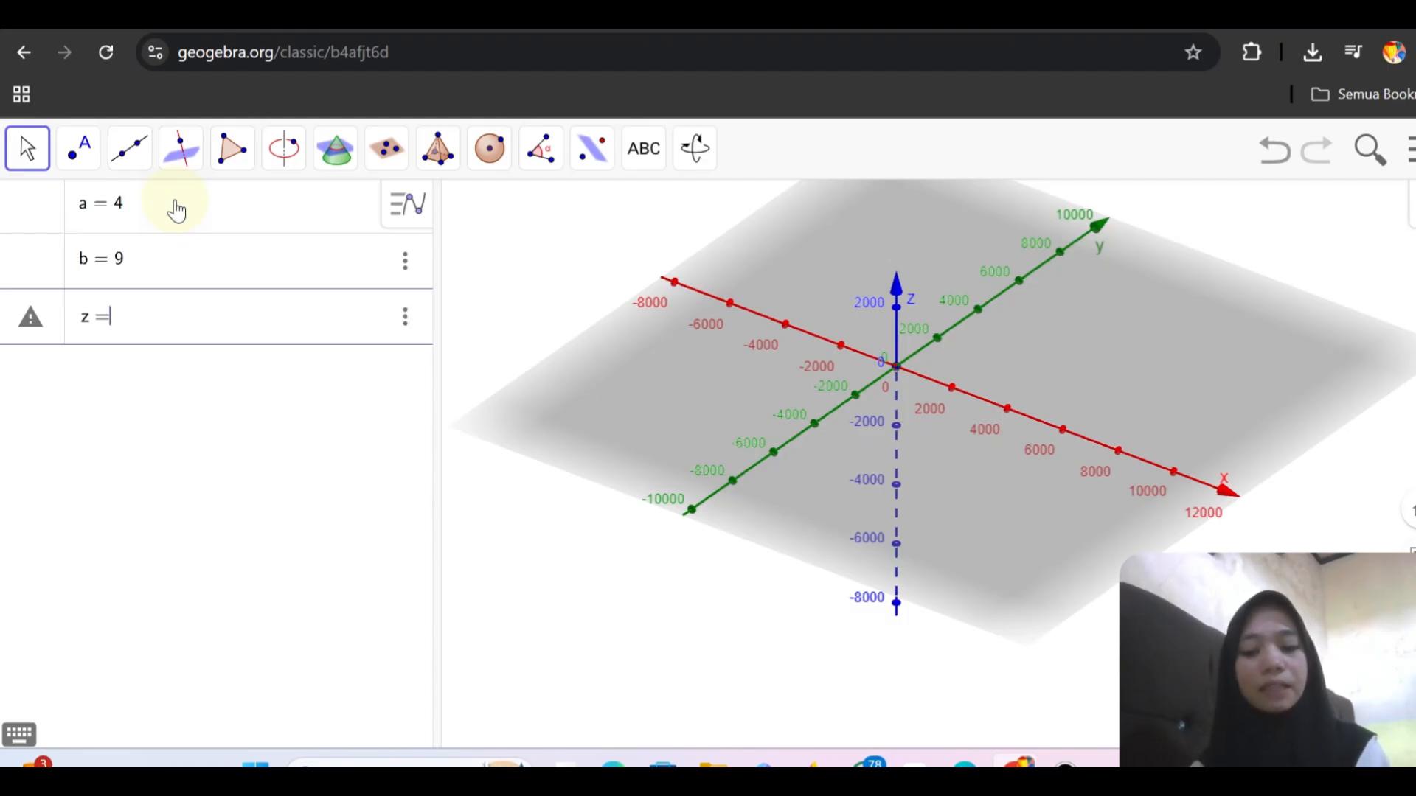
key("Return")
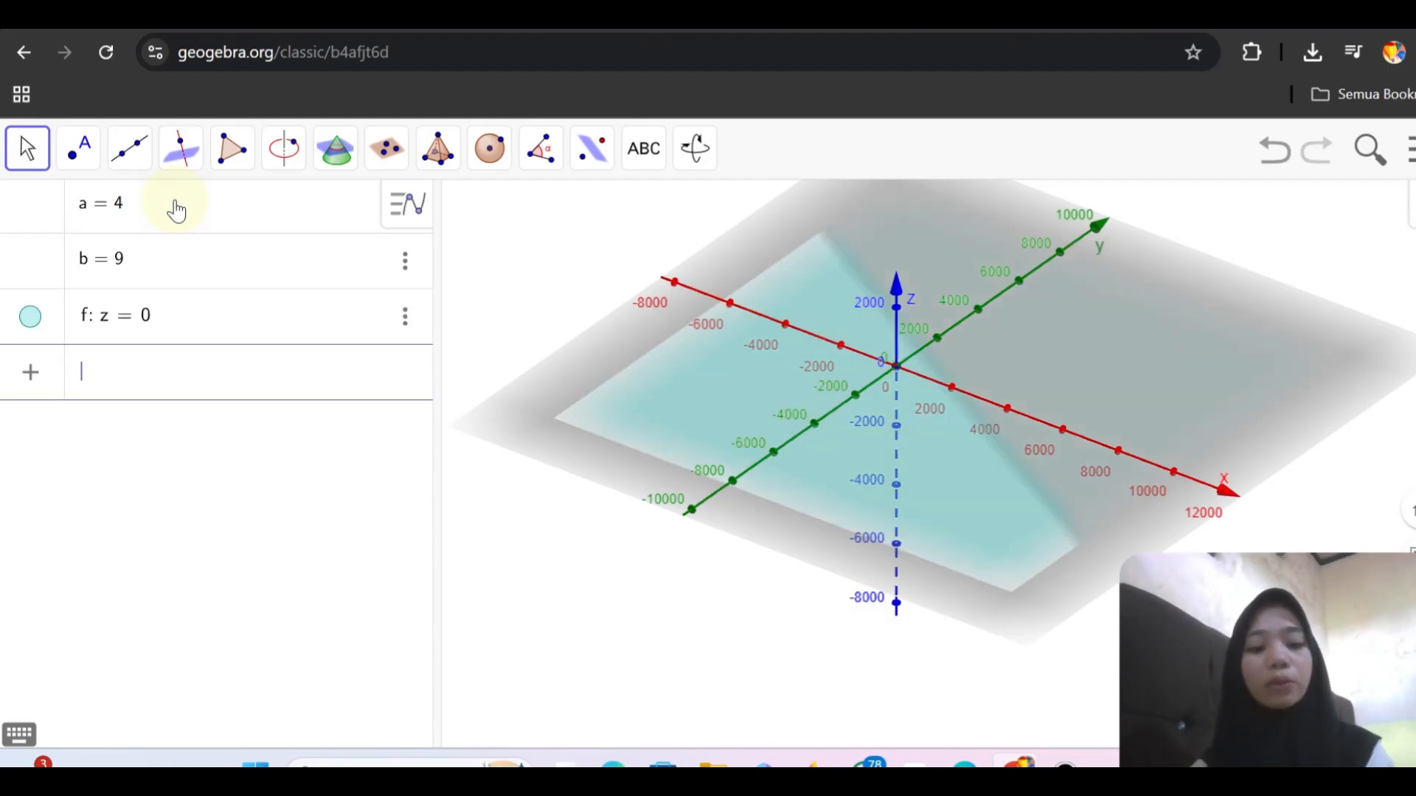
Add the surface equation x²/a² − y²/b² = 1.
type("x")
type("^2")
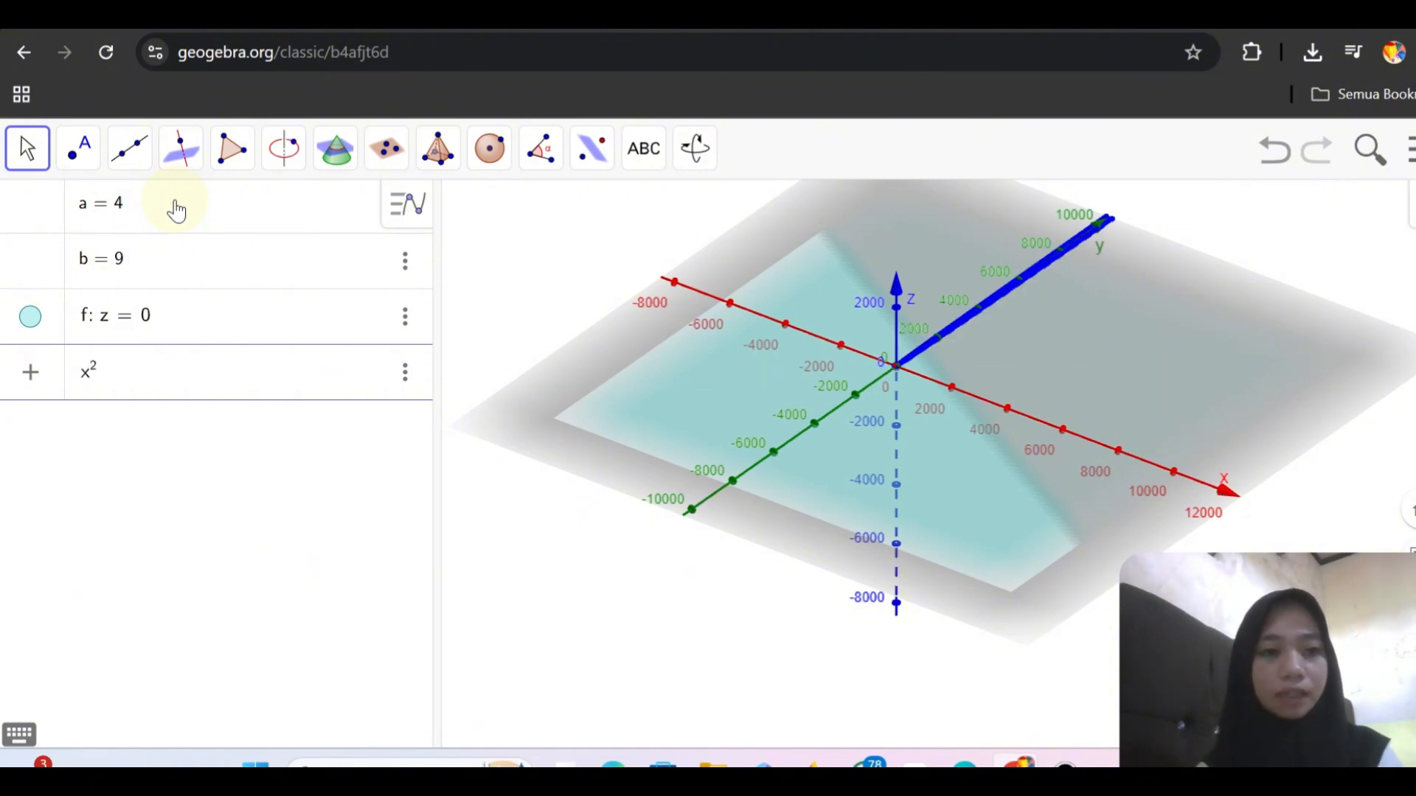
key("Right")
type("/a")
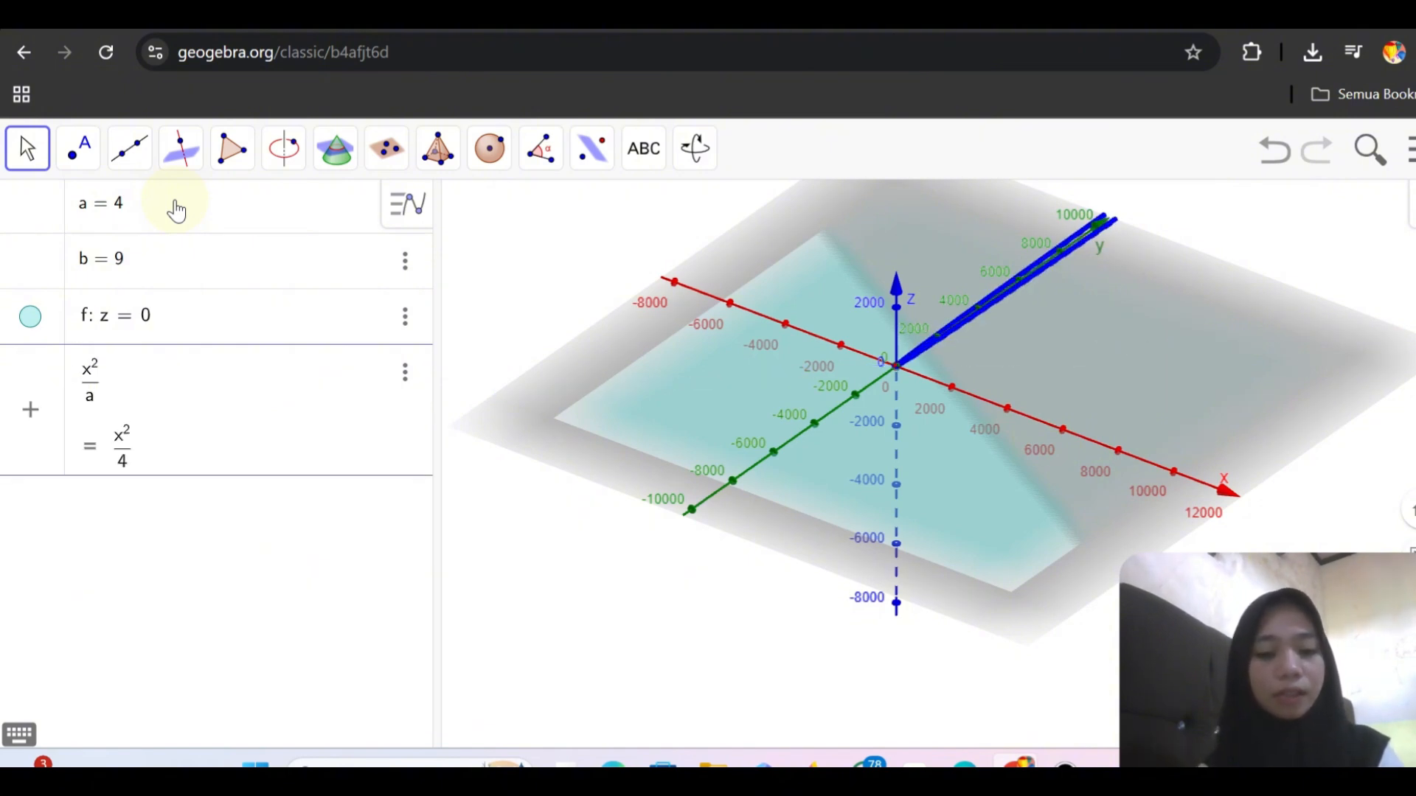
type("^2")
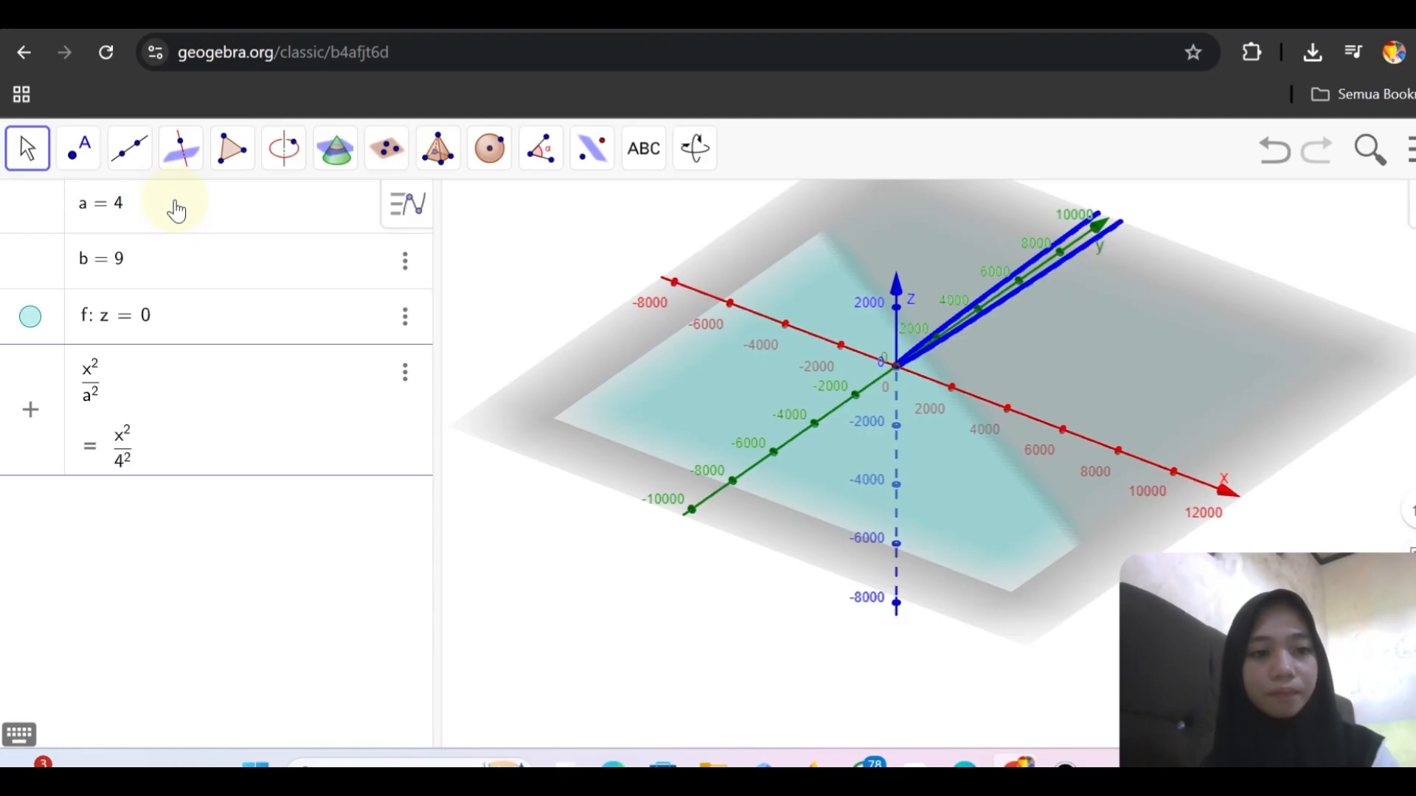
key("Right")
type("-y")
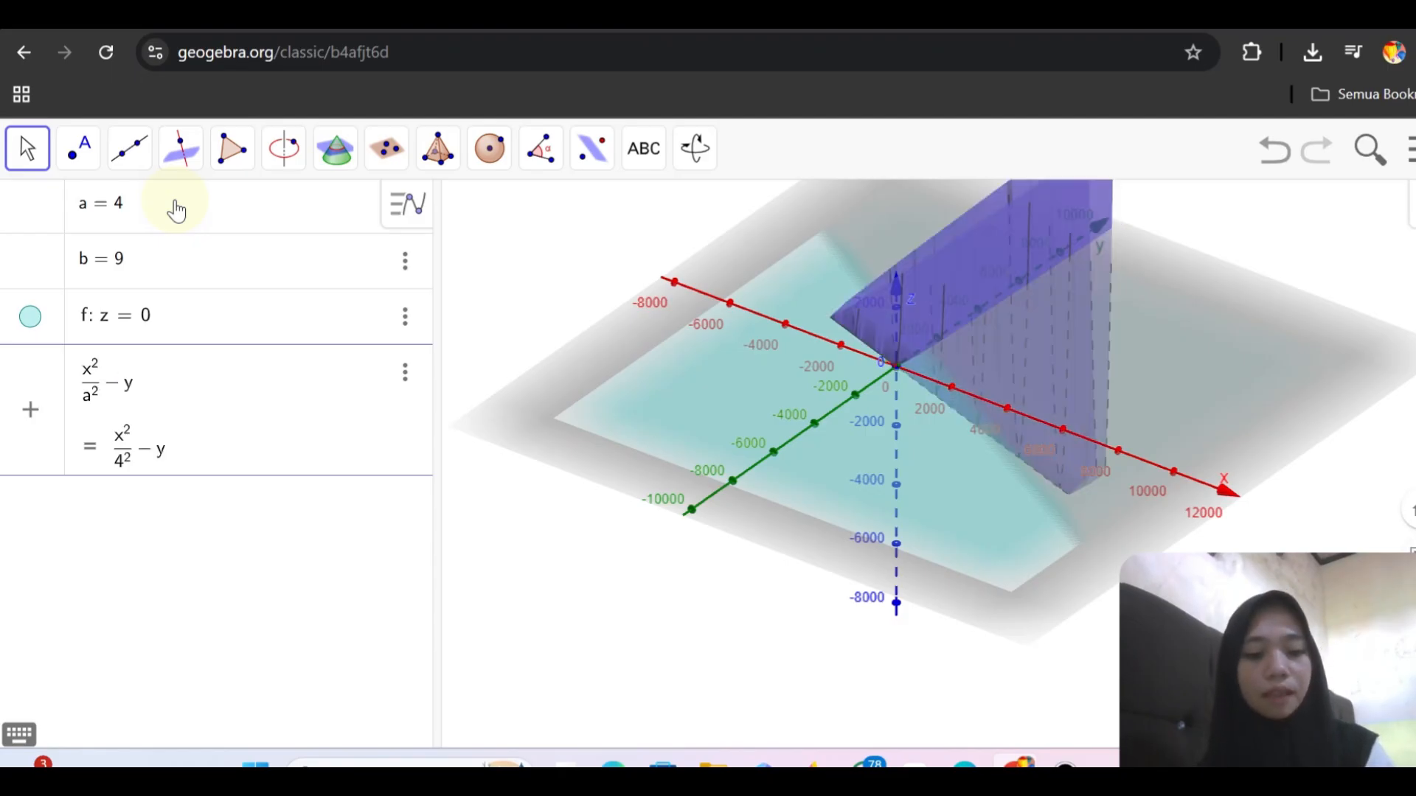
type("^2")
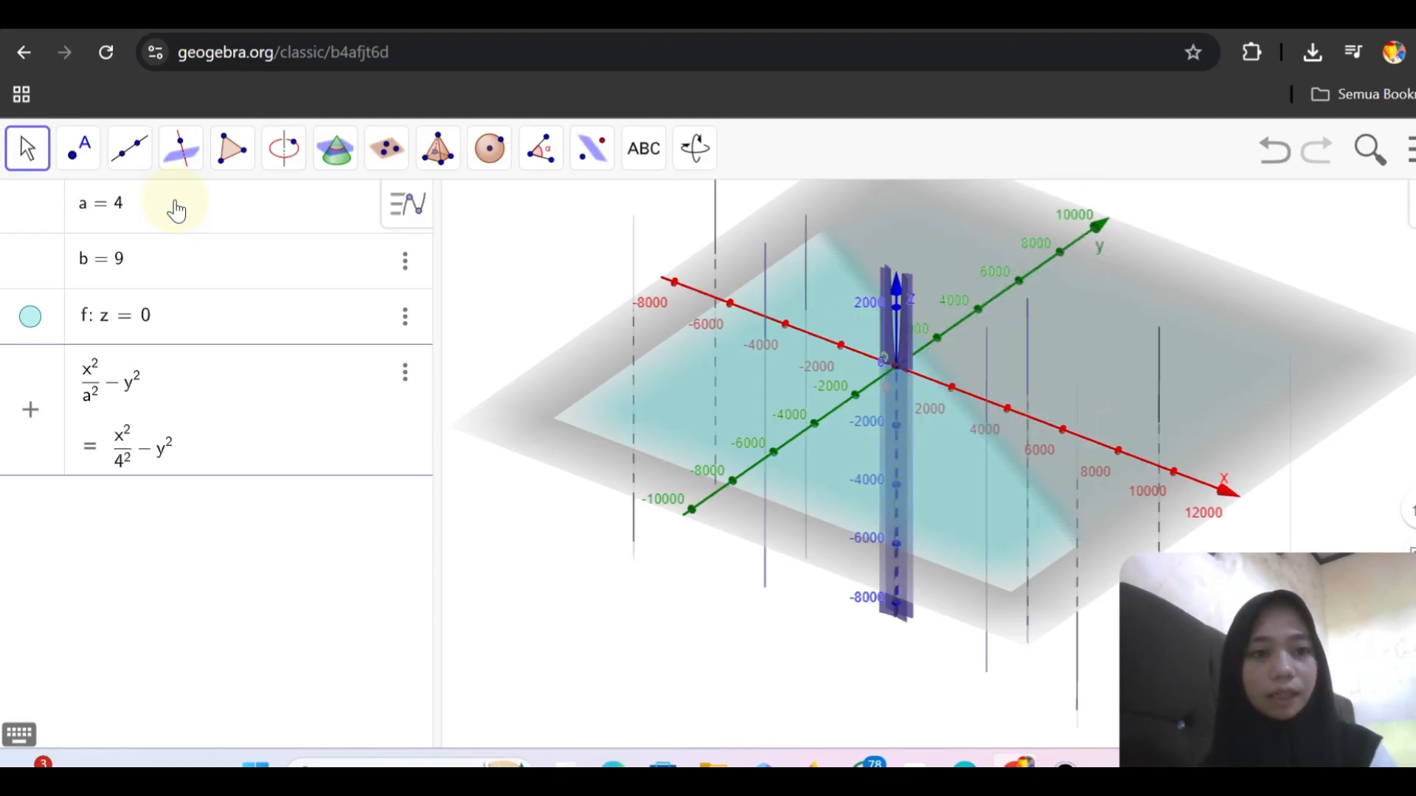
type("/b")
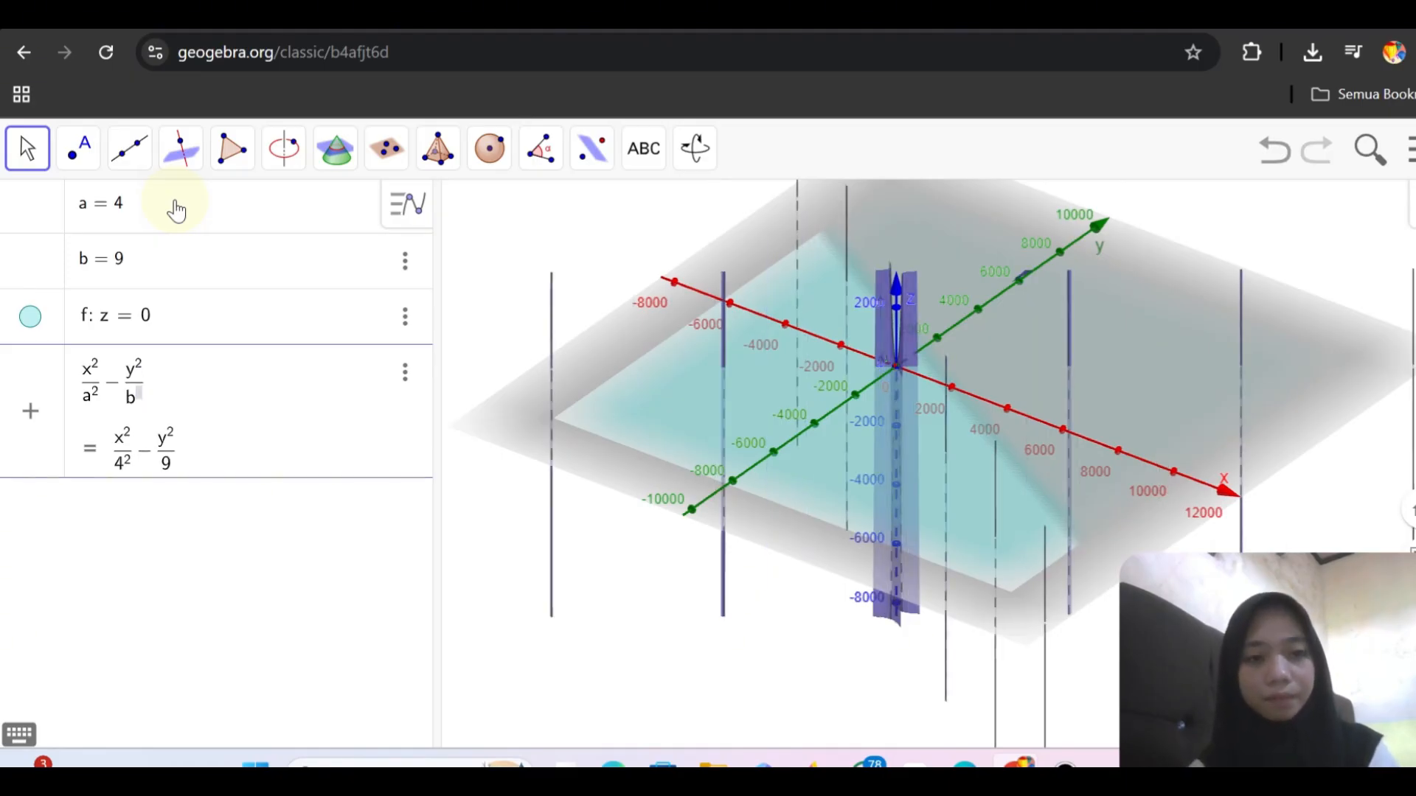
type("^2")
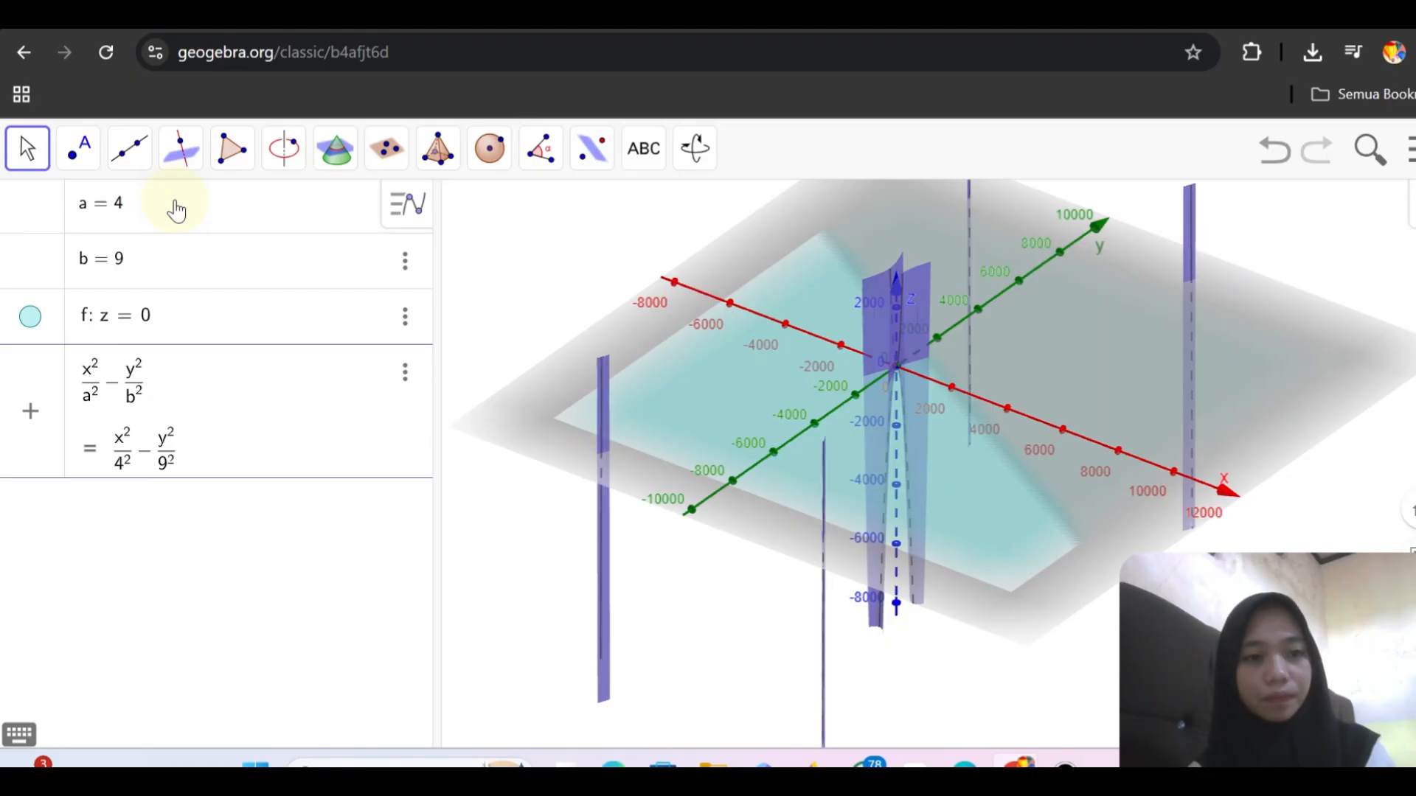
type("=")
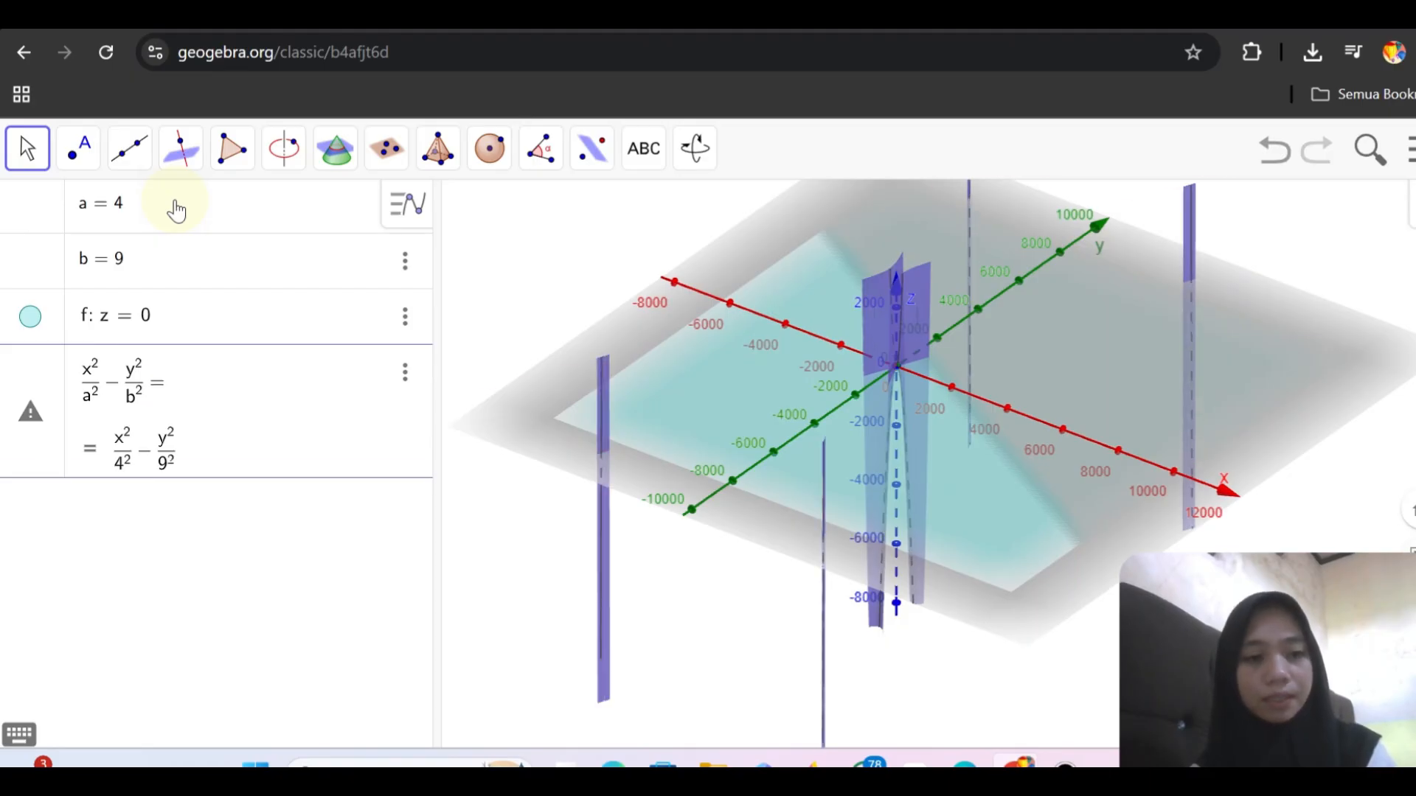
type("1")
key("Return")
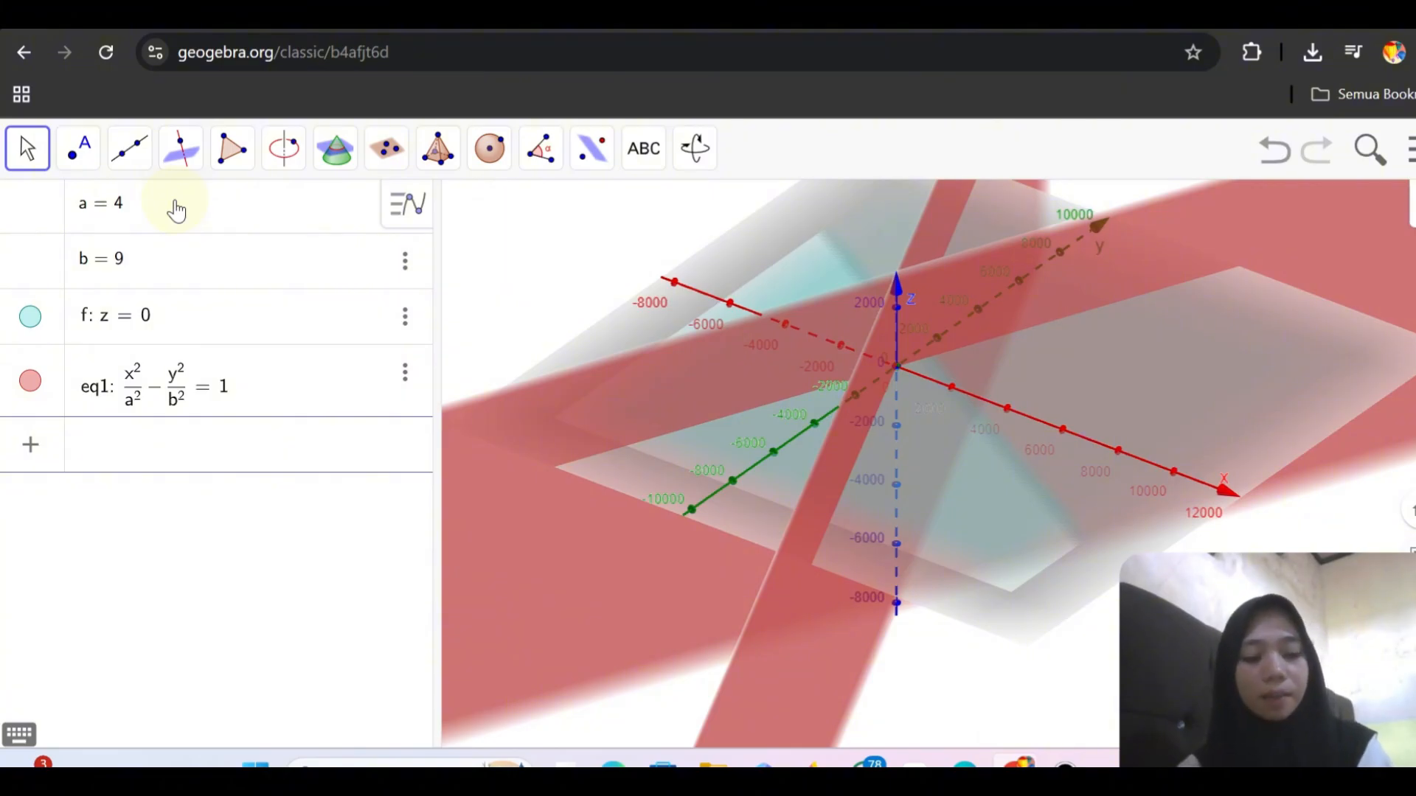
Create the intersection curve of plane f and surface eq1 with the Intersect(Object, Object) command.
type("int")
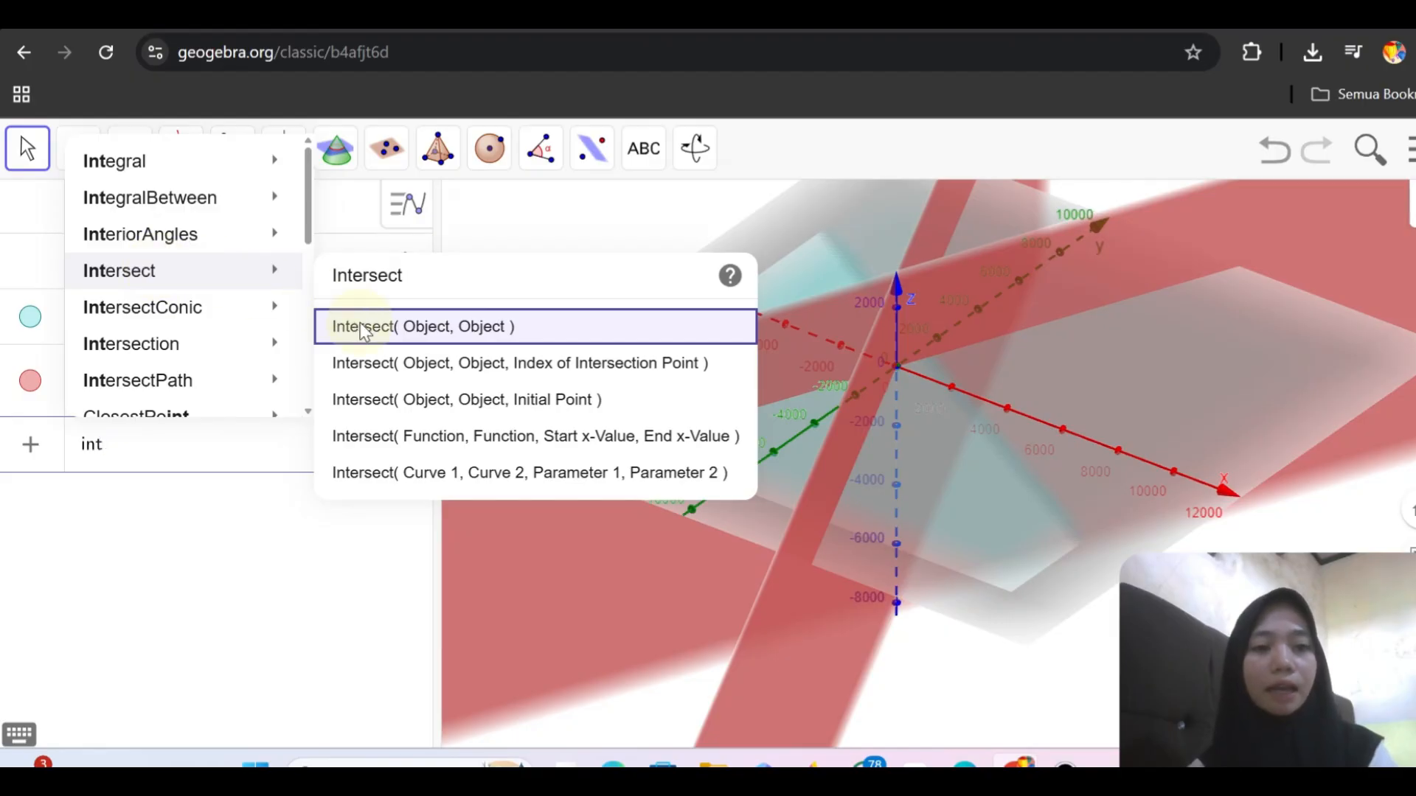
left_click(398, 328)
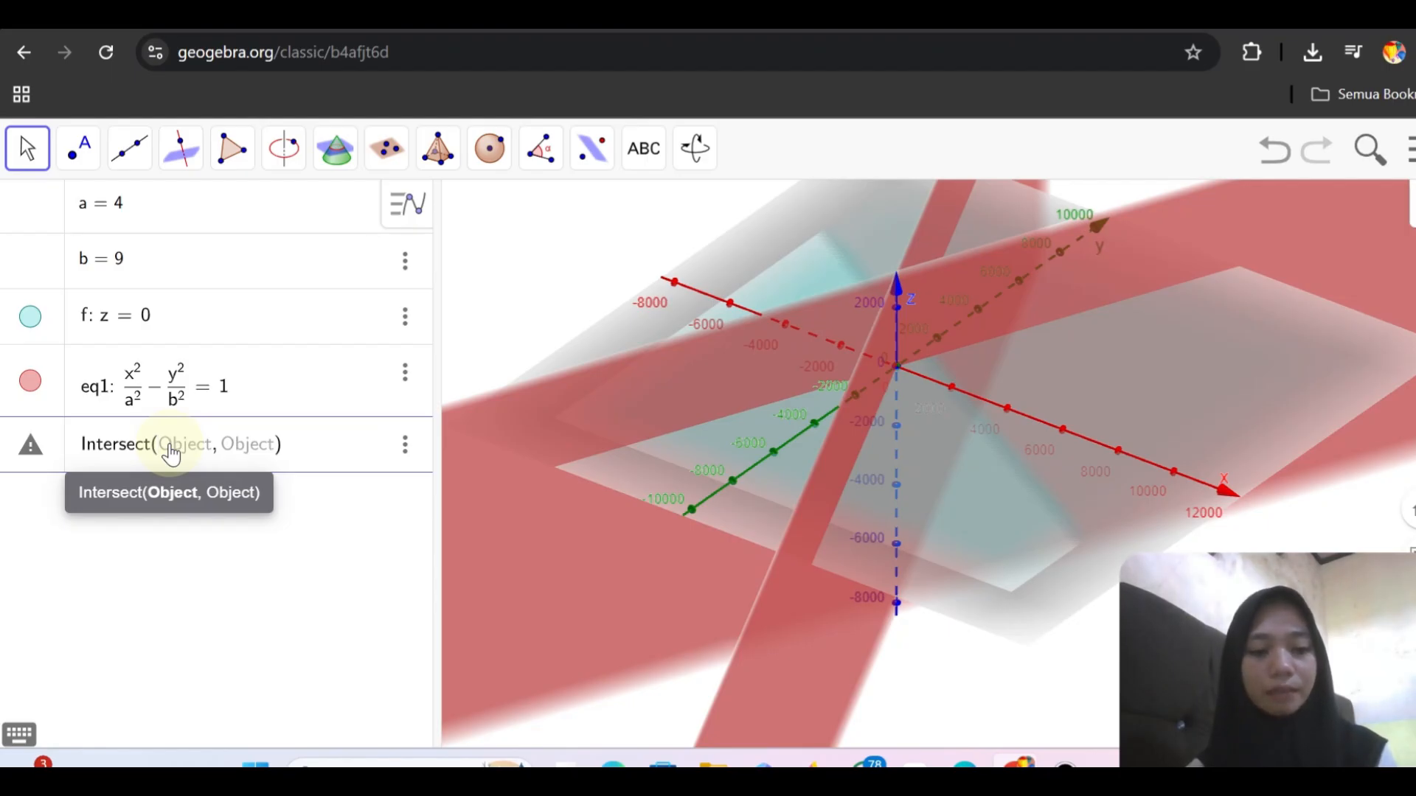
type("r")
key("BackSpace")
type("f,")
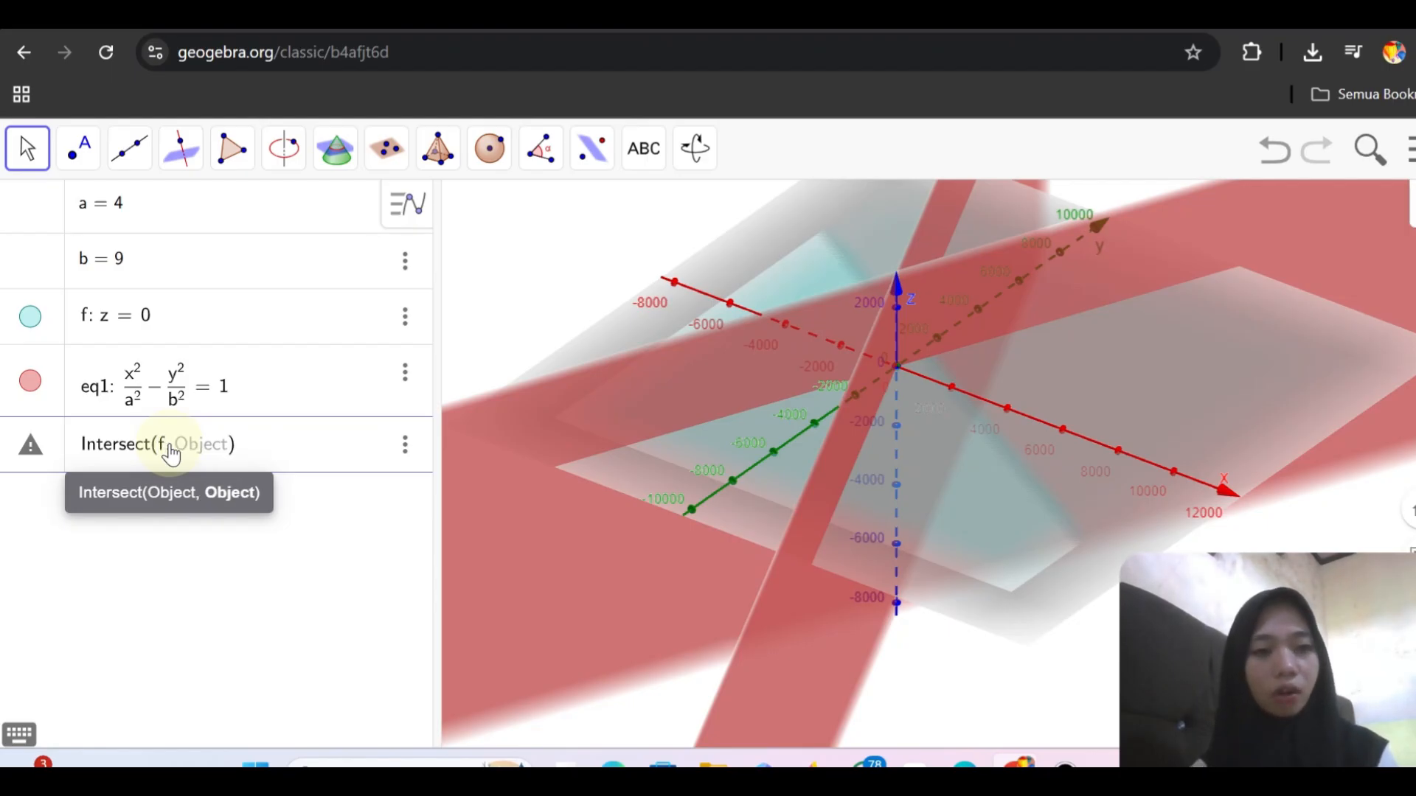
type("eq1")
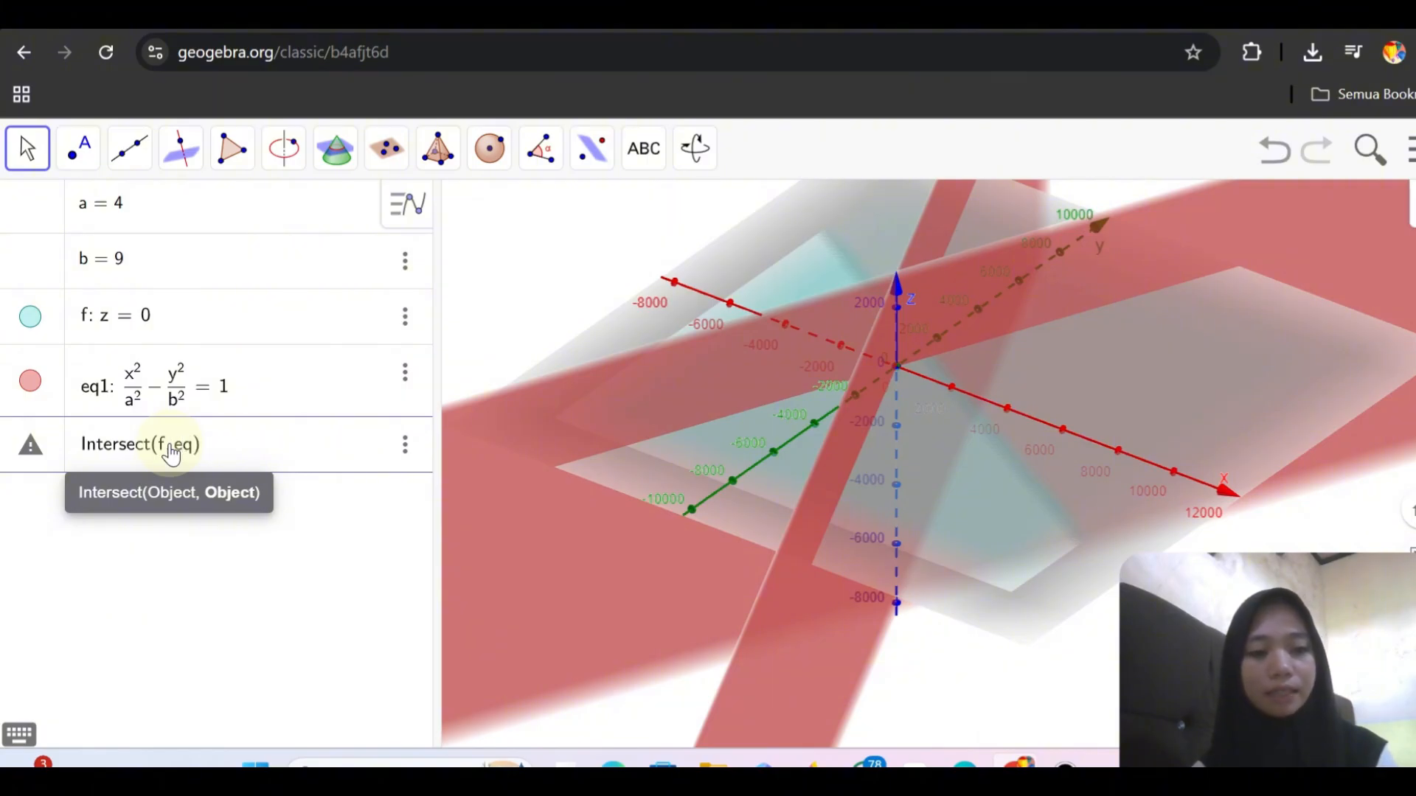
key("Return")
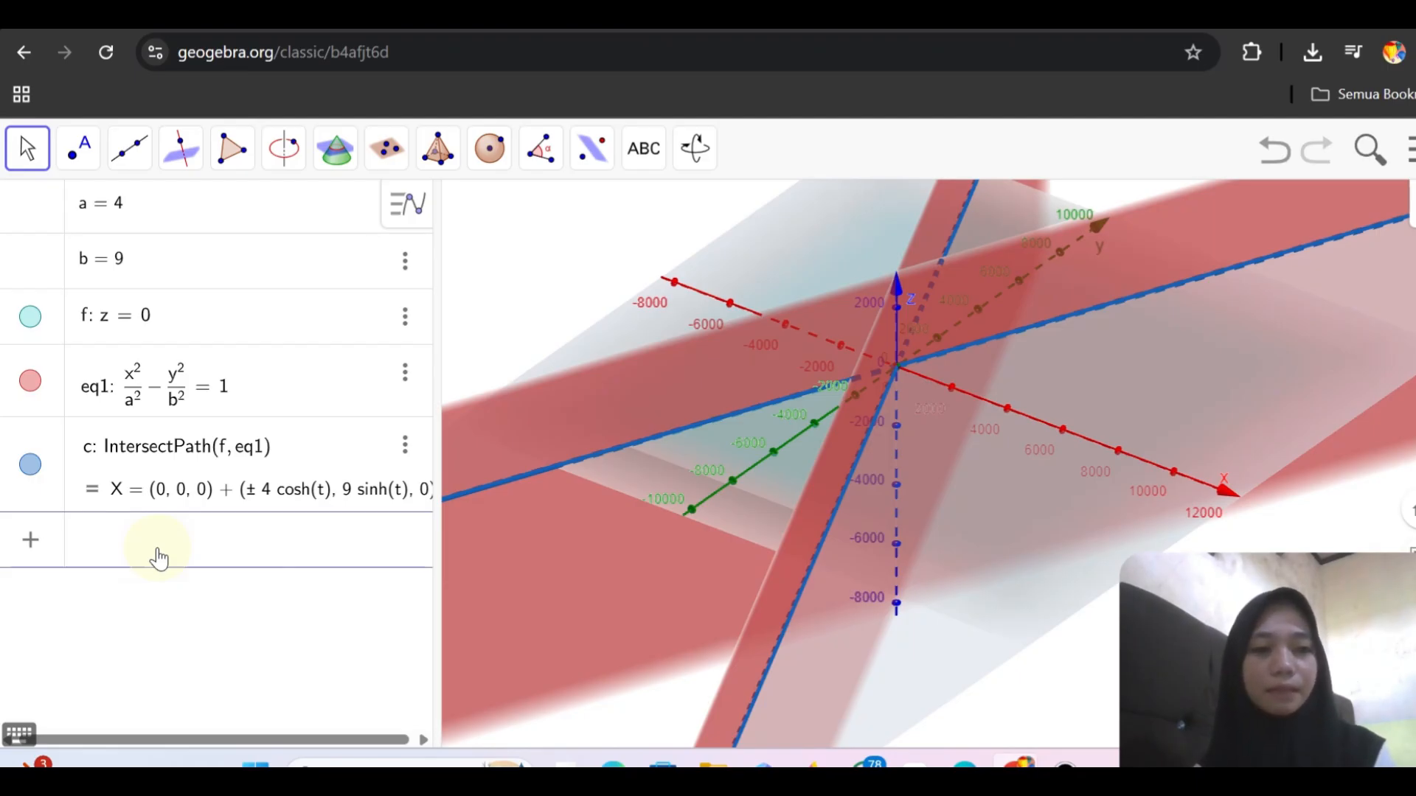
Add the surface equation x/a² − (y² + z²)/b² = 1.
type("x/a^")
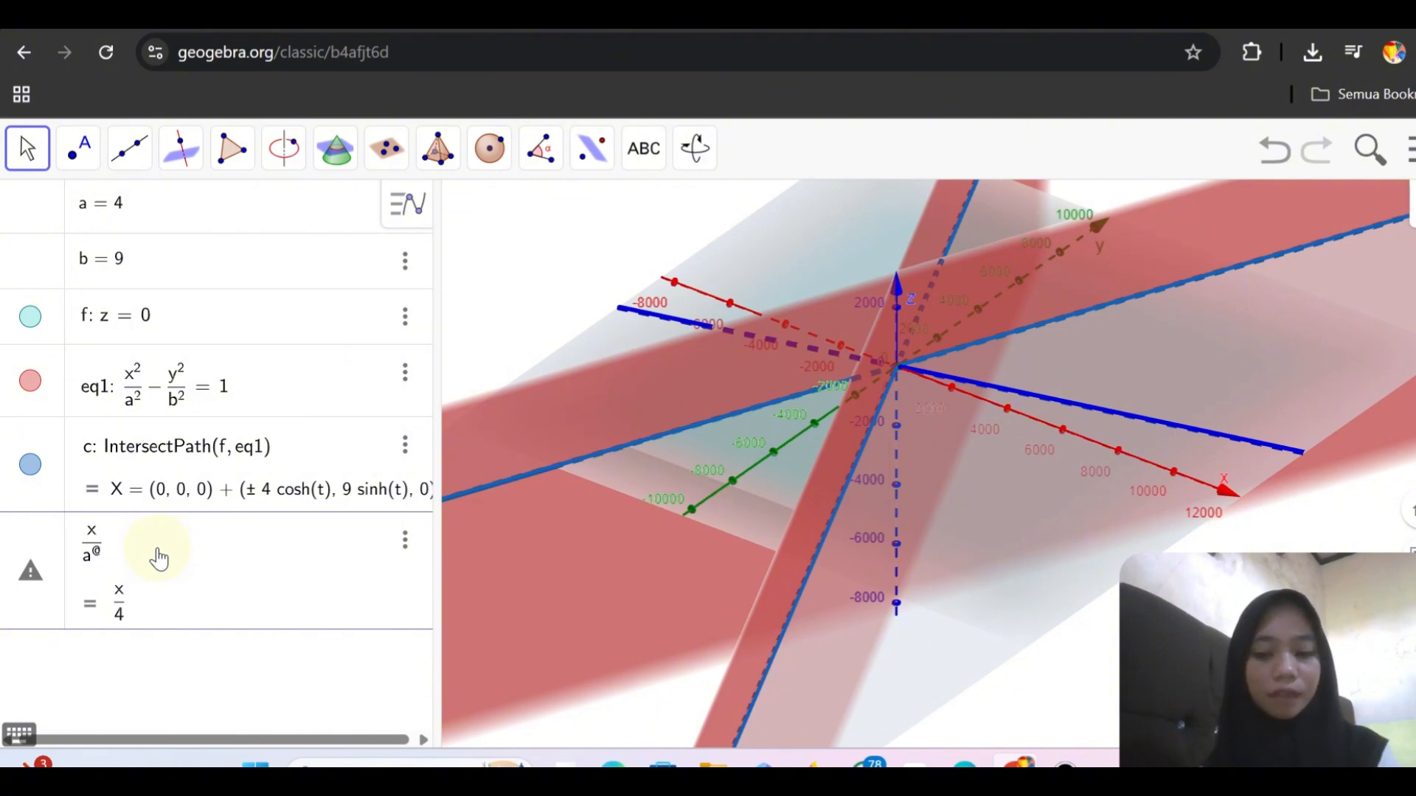
type("2 ")
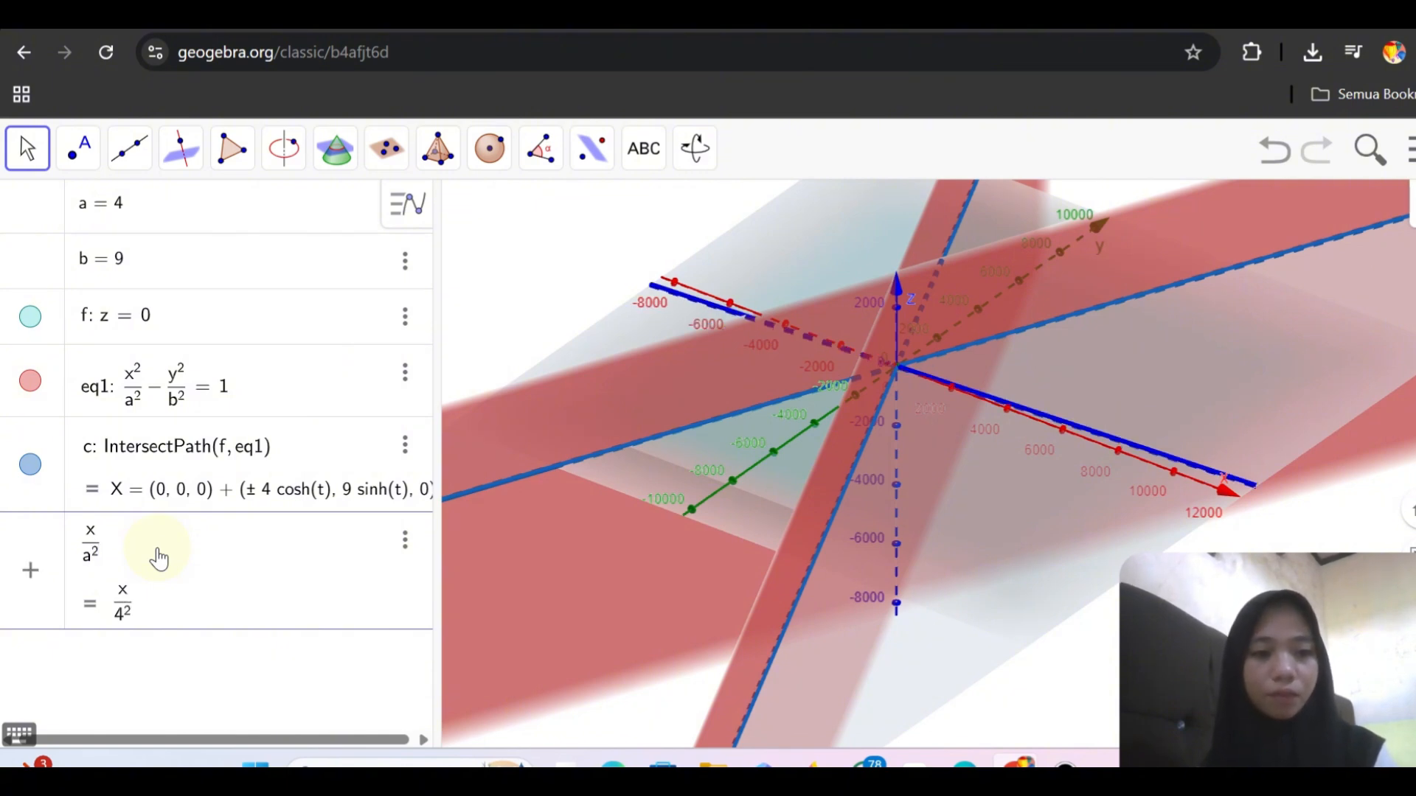
type("- ")
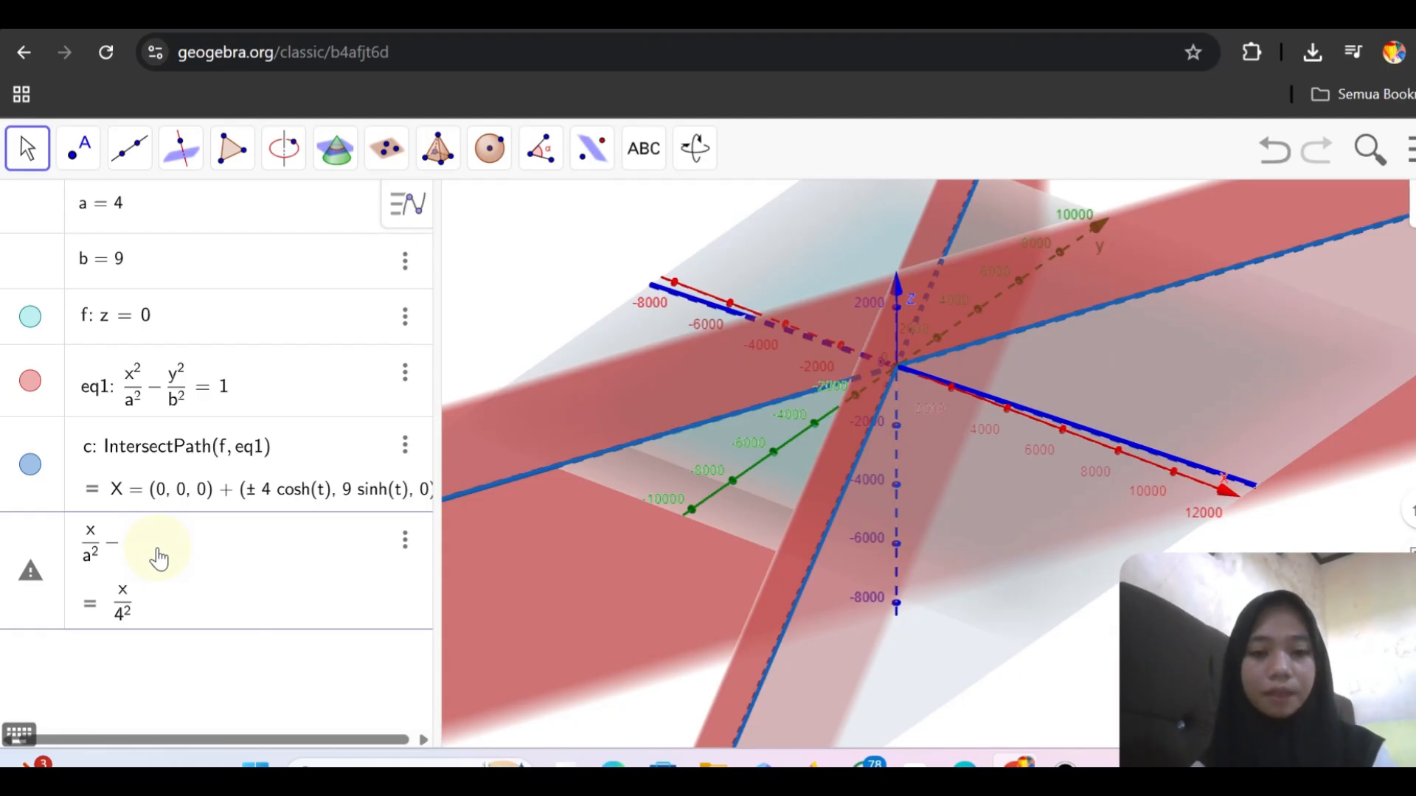
type("(")
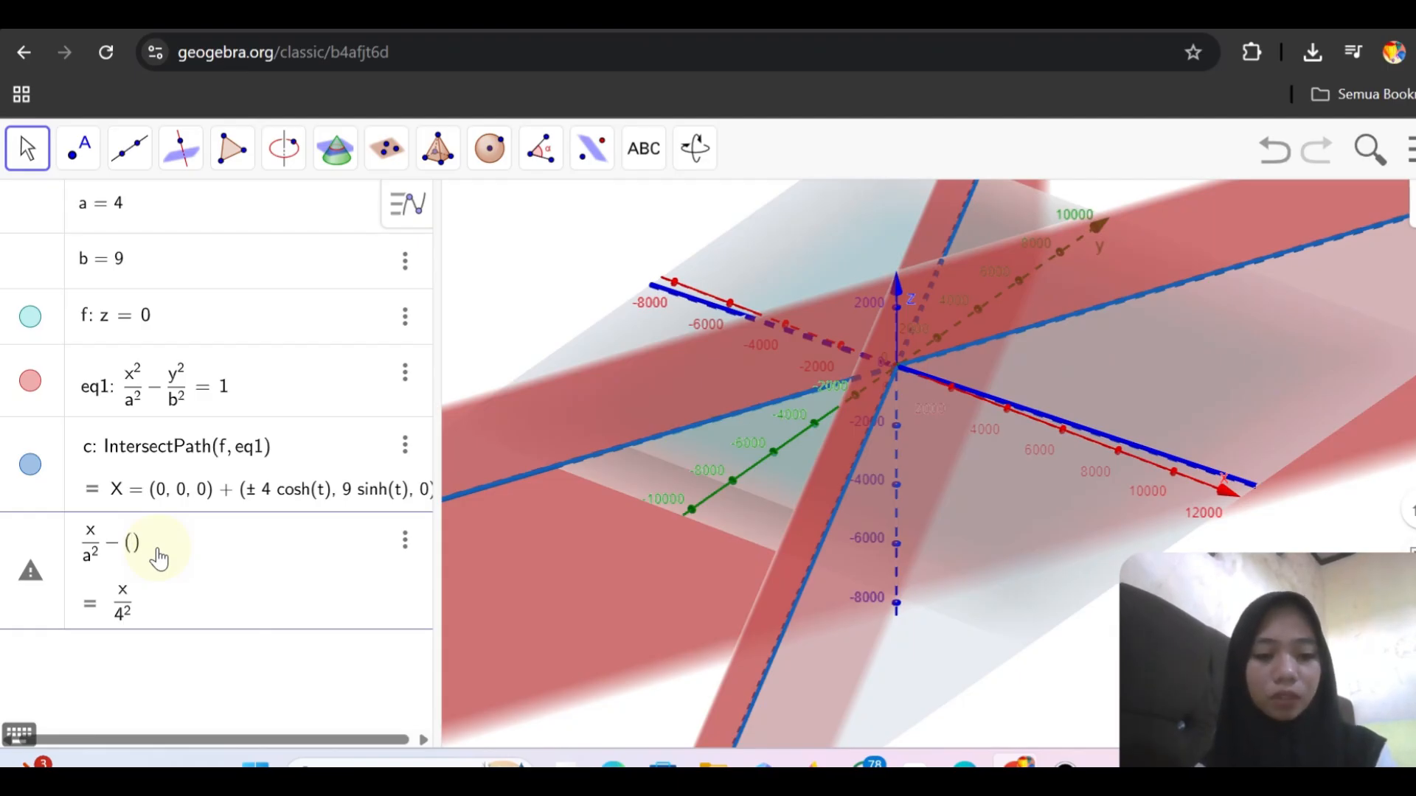
type("y^2 ")
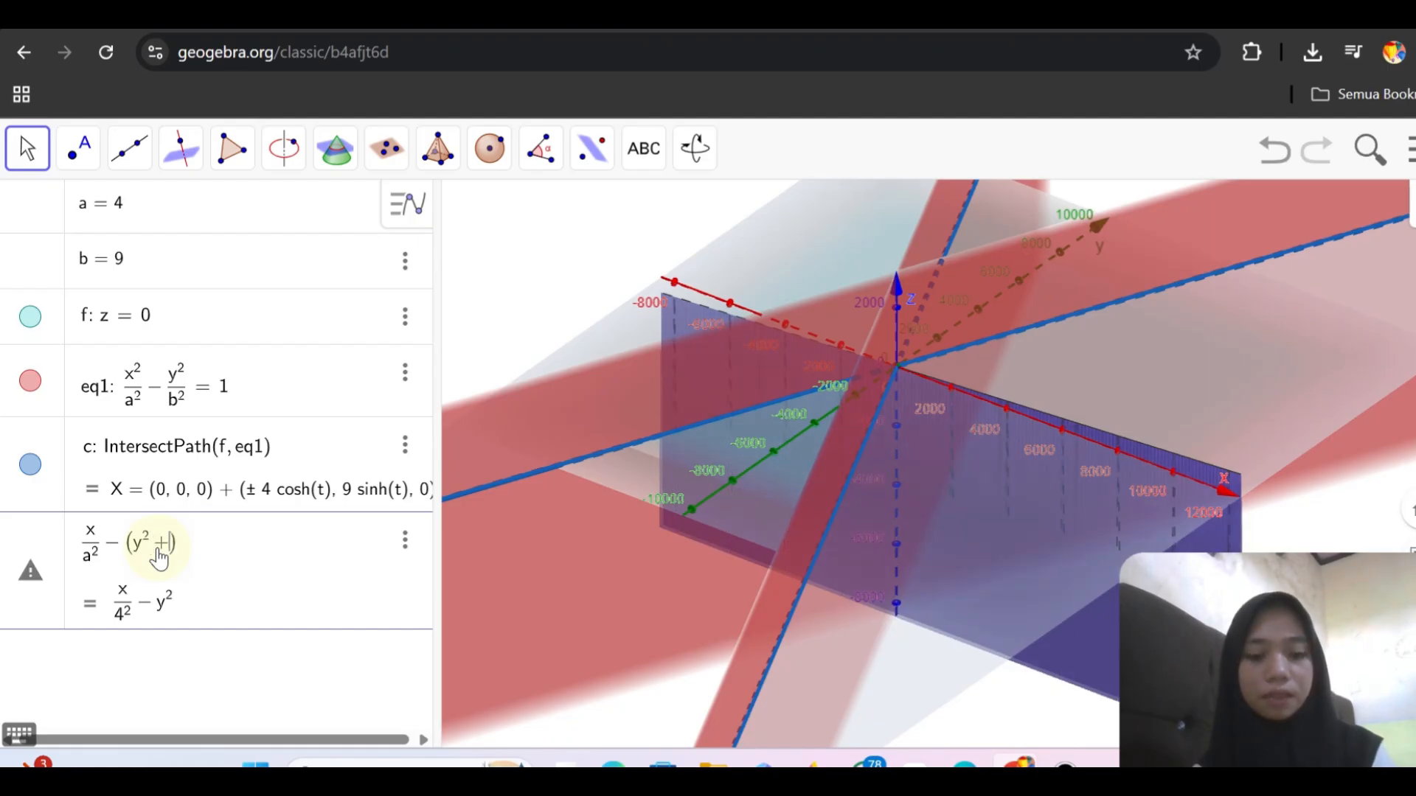
type("+ z^2)")
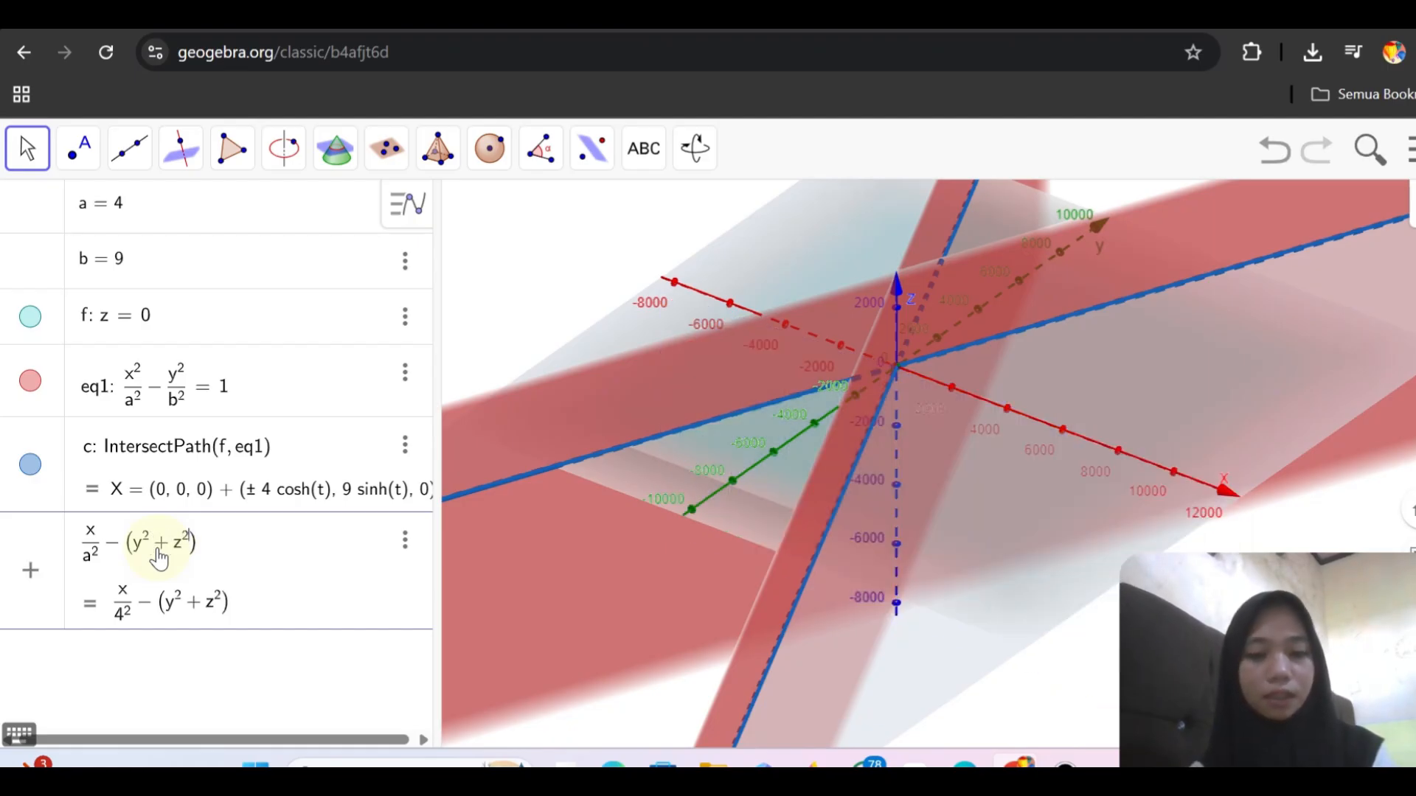
type("/")
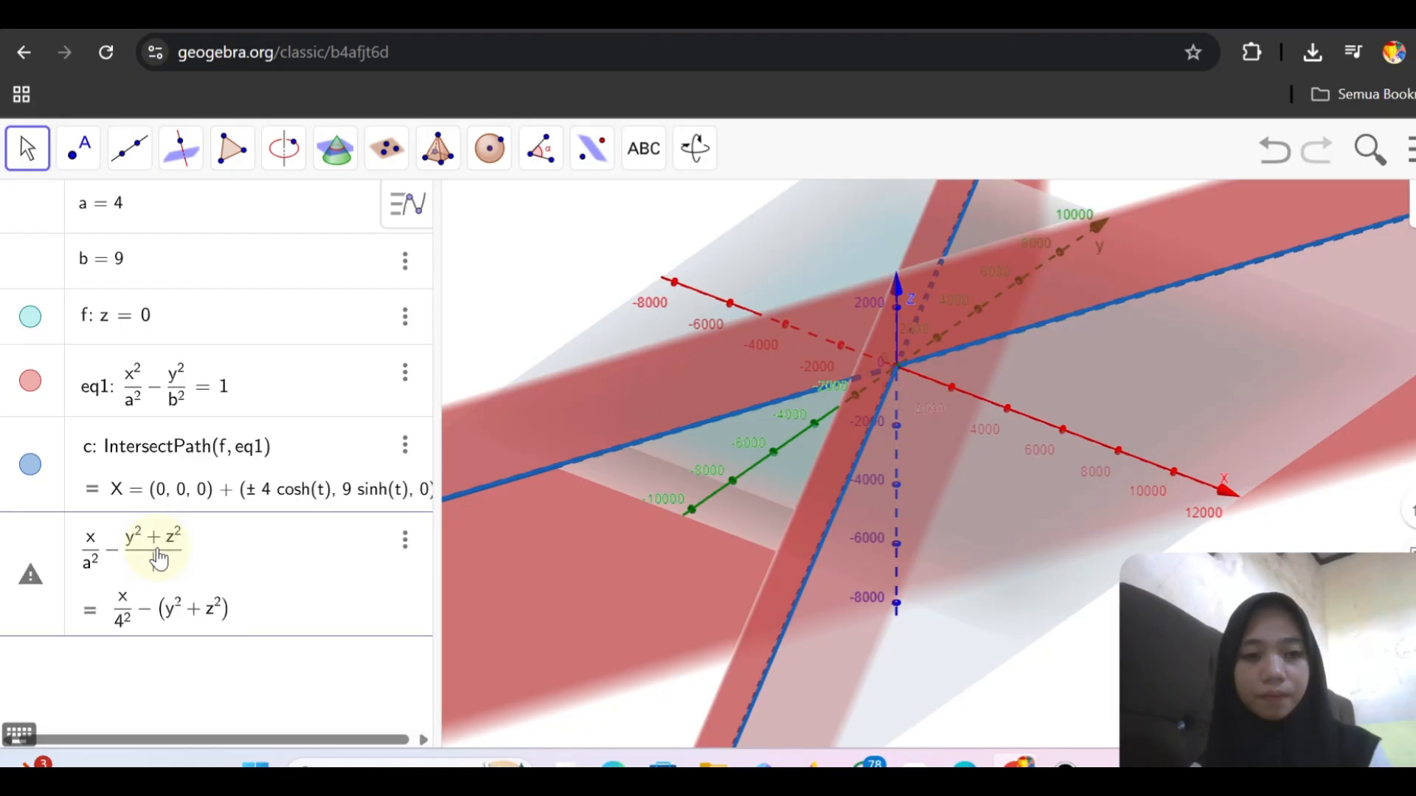
type("b^2 ")
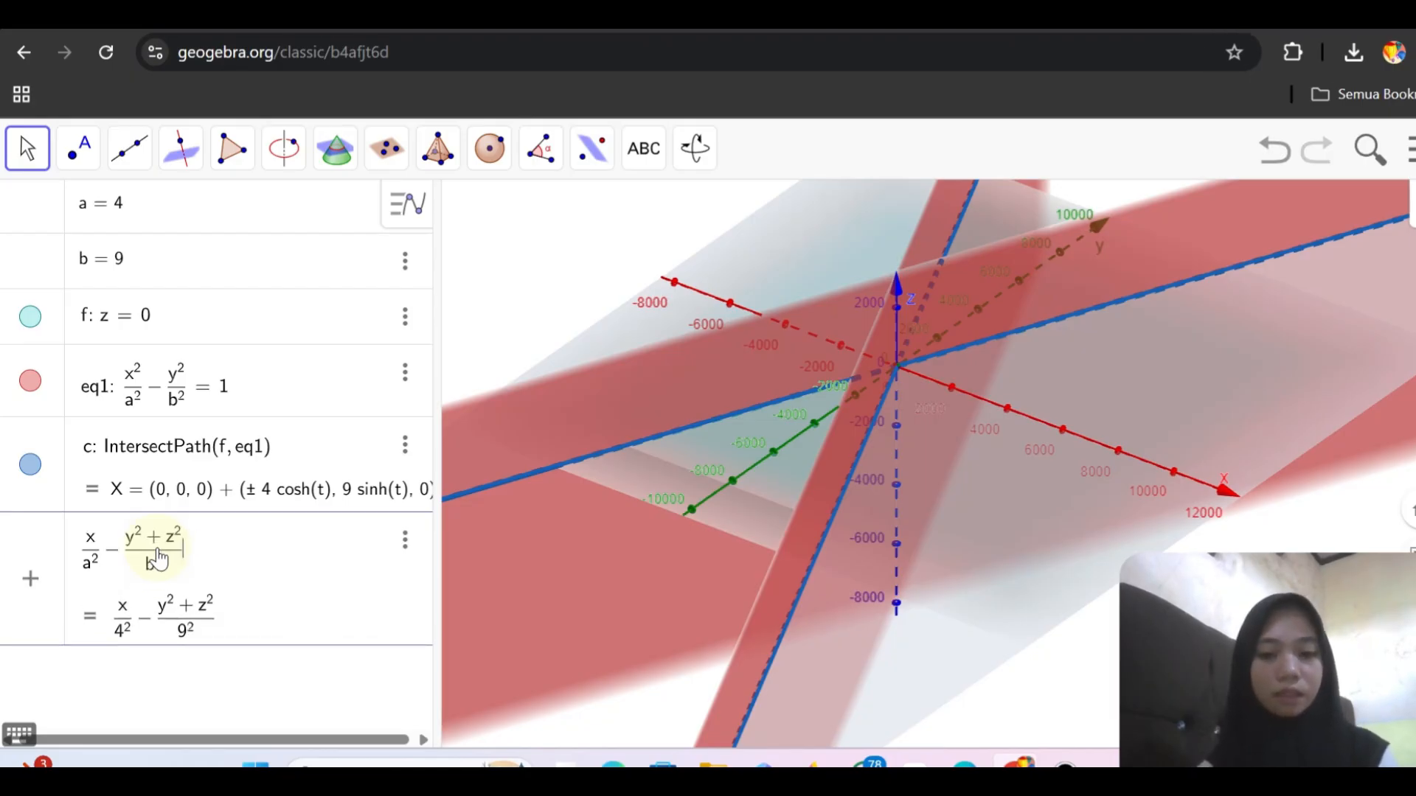
type("= 1")
key("Return")
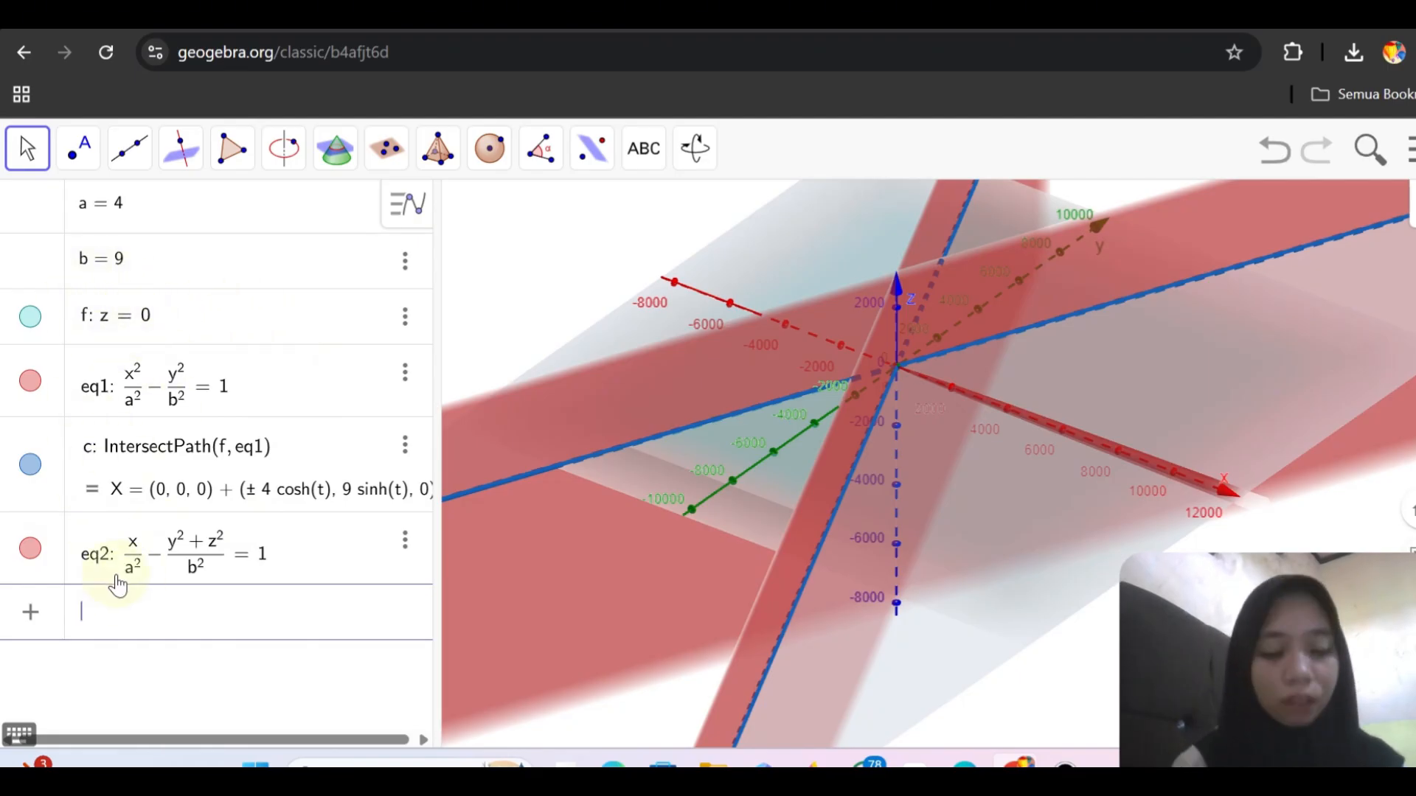
Create the intersection curve of plane f and surface eq2 with the Intersect(Object, Object) command.
type("int")
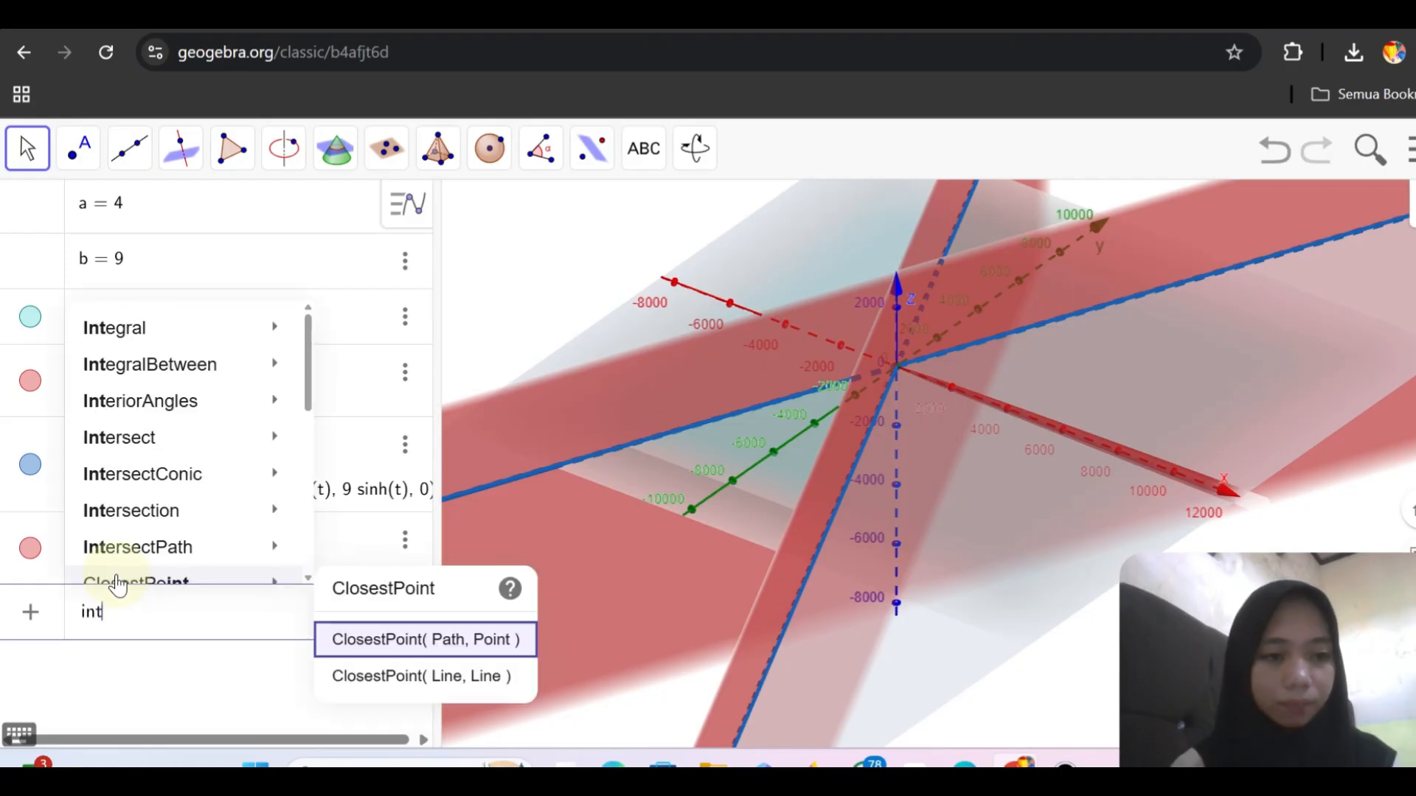
mouse_move(126, 442)
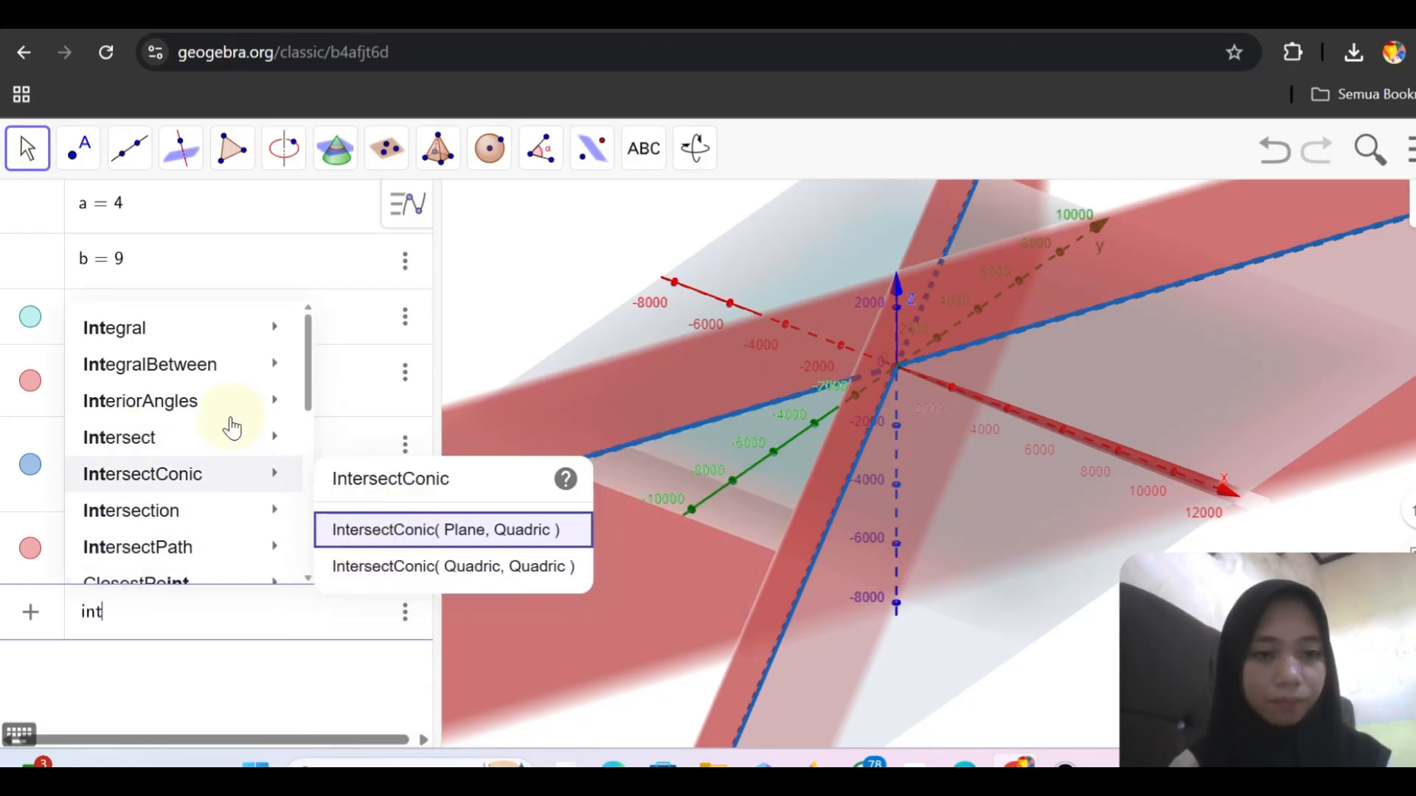
left_click(347, 491)
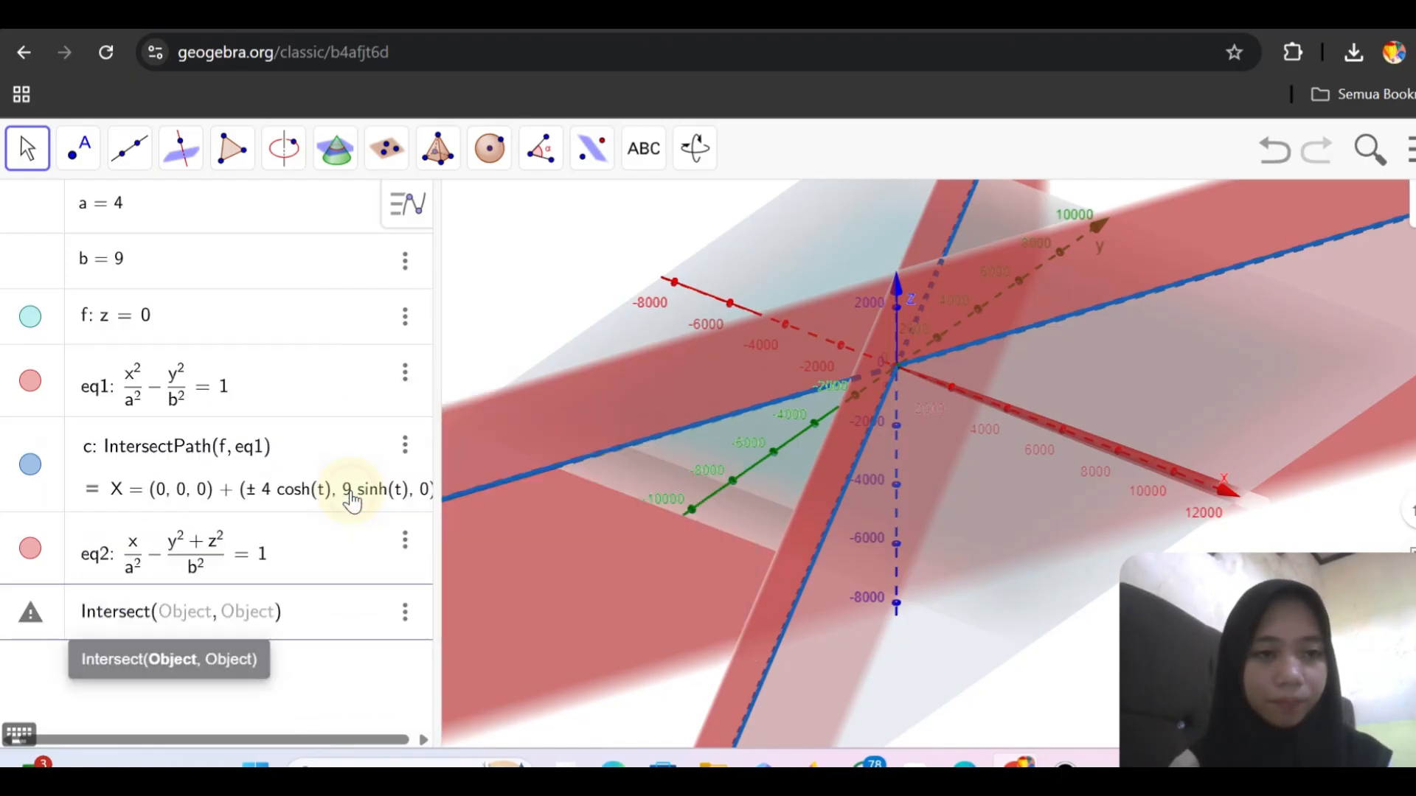
type("f")
key("Tab")
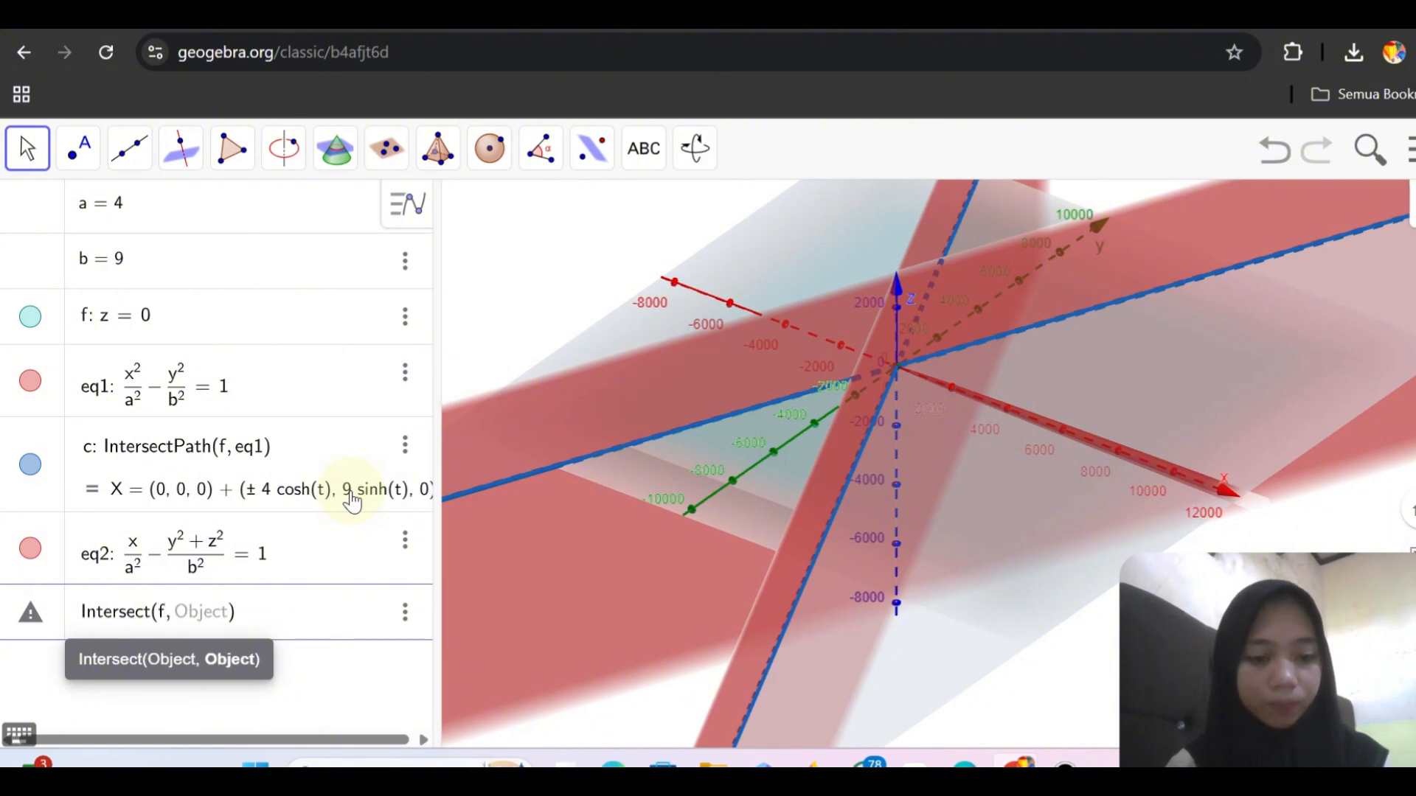
type("eq2")
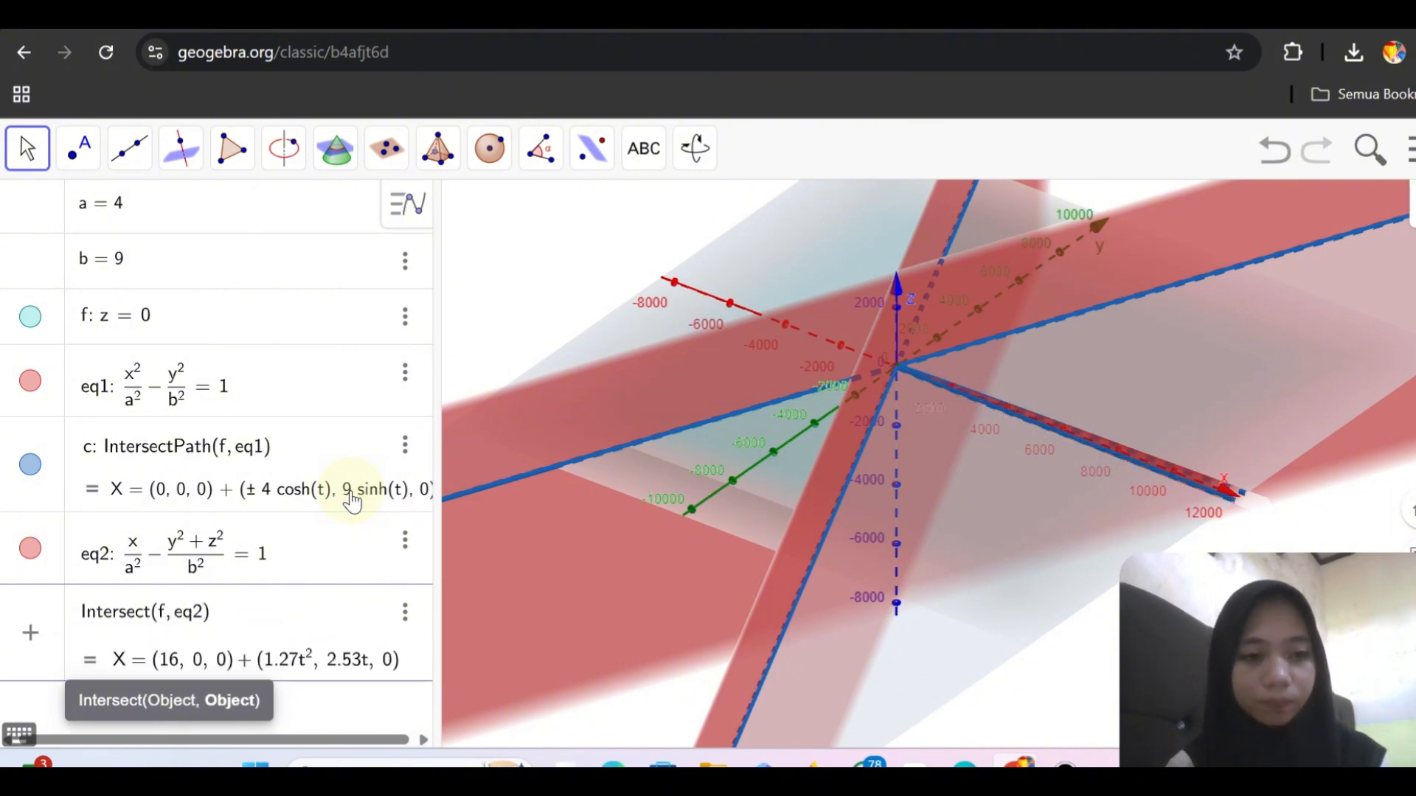
key("Return")
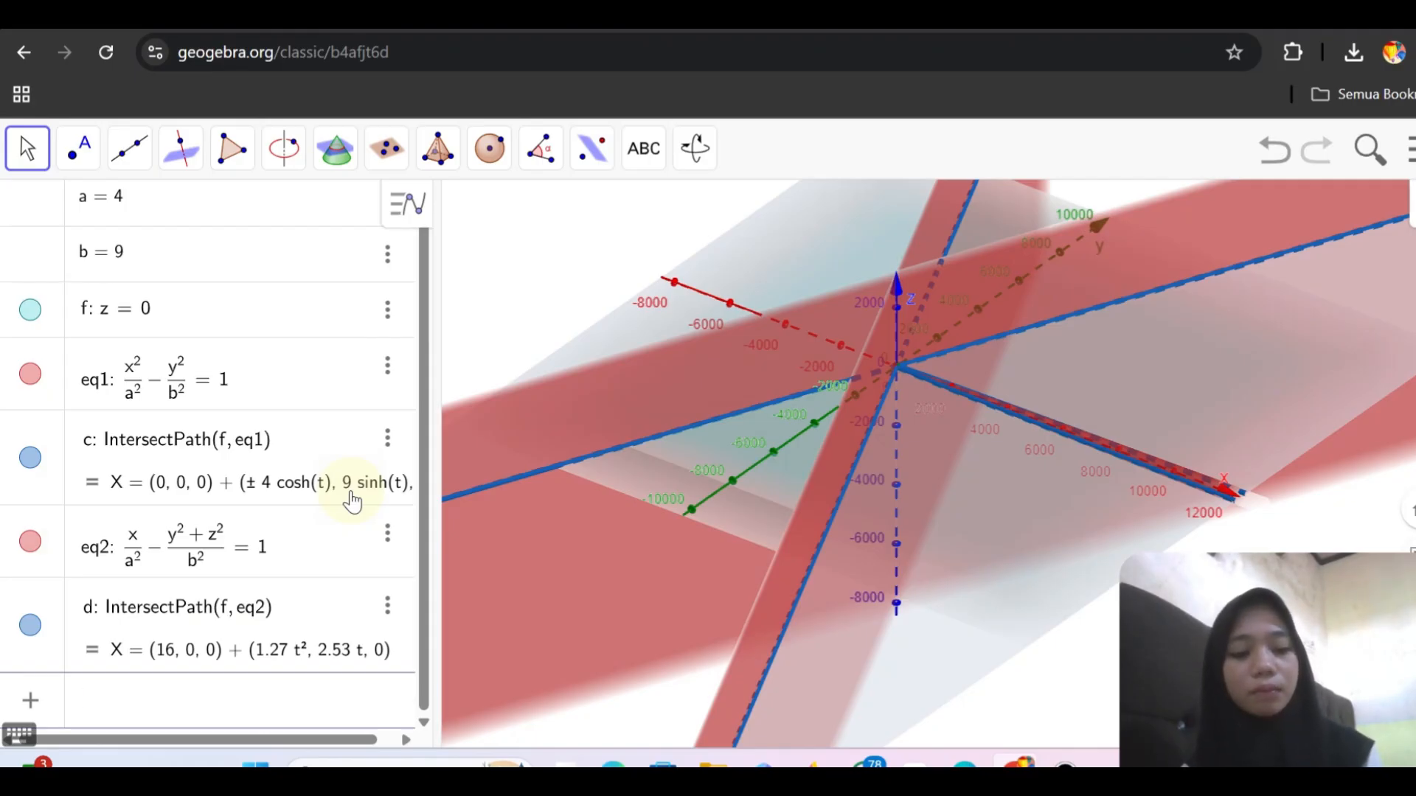
Start a Slider command with 0 as its minimum and remove the unused placeholder arguments.
type("sli")
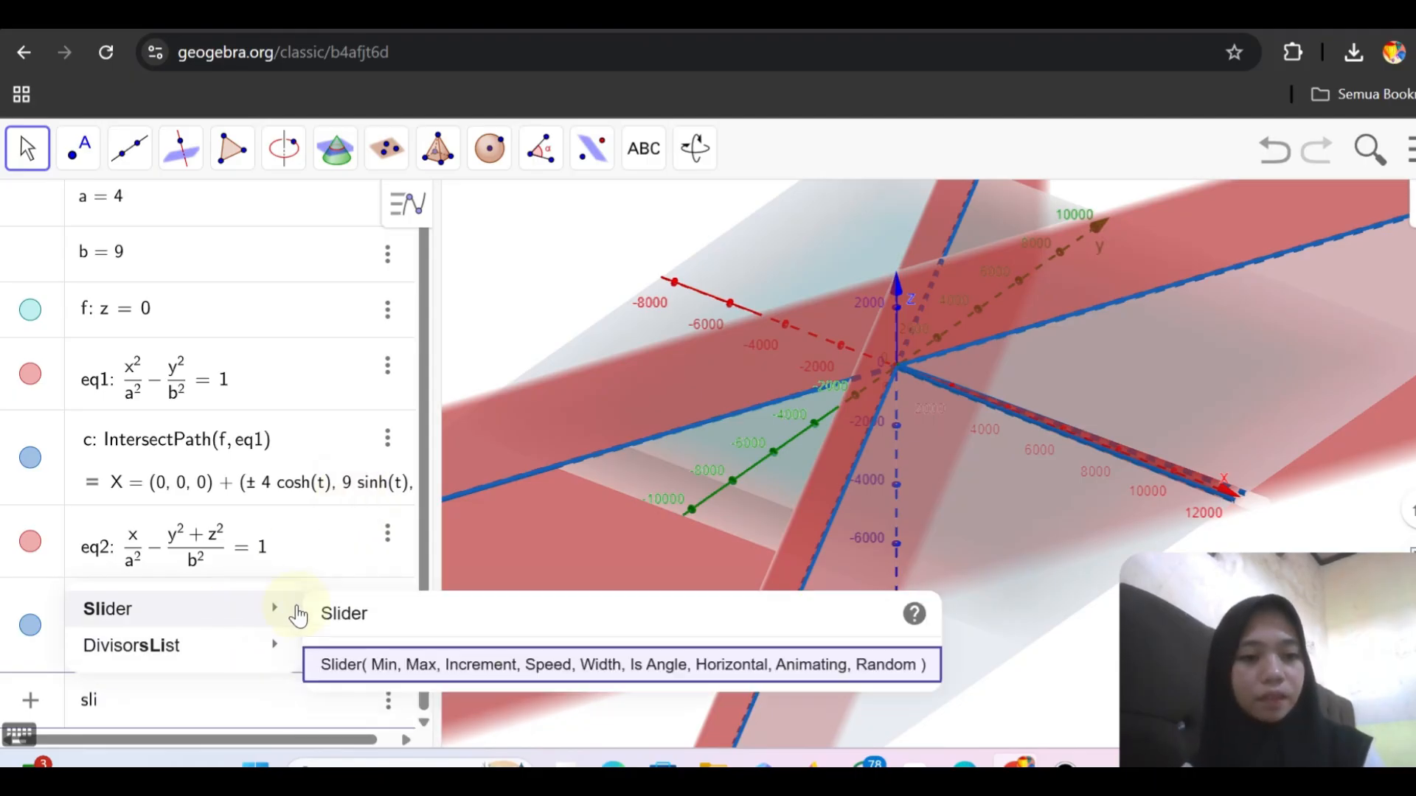
left_click(345, 665)
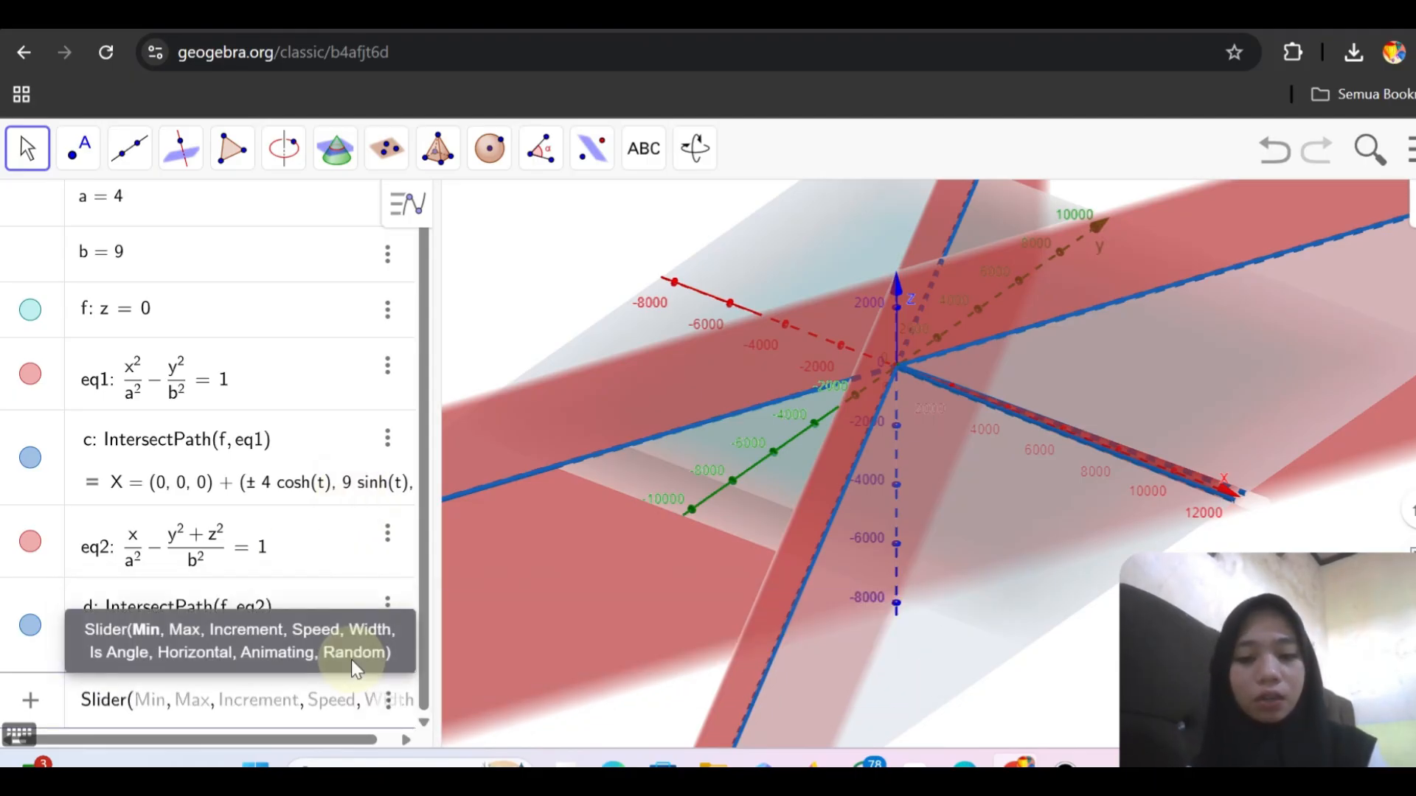
type("0")
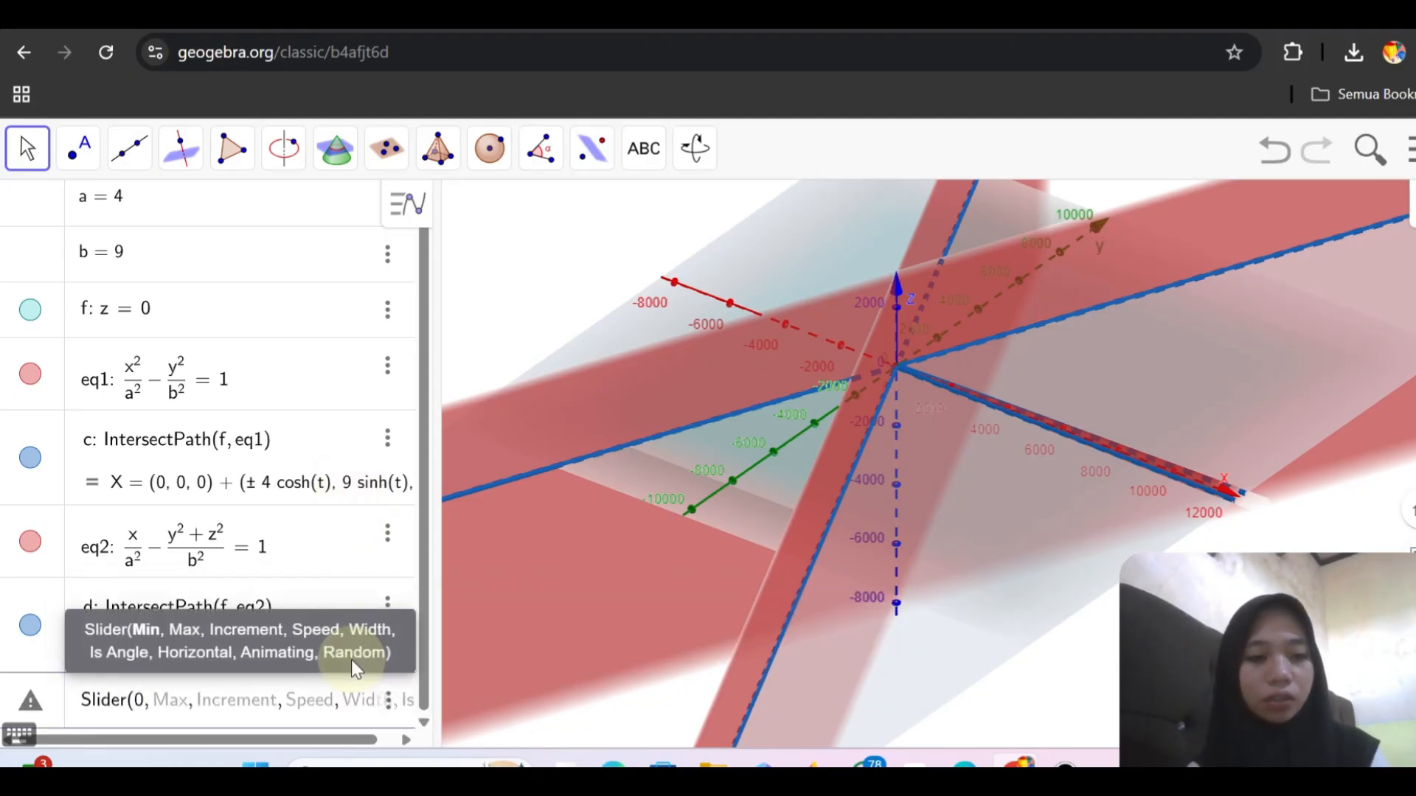
left_click(28, 735)
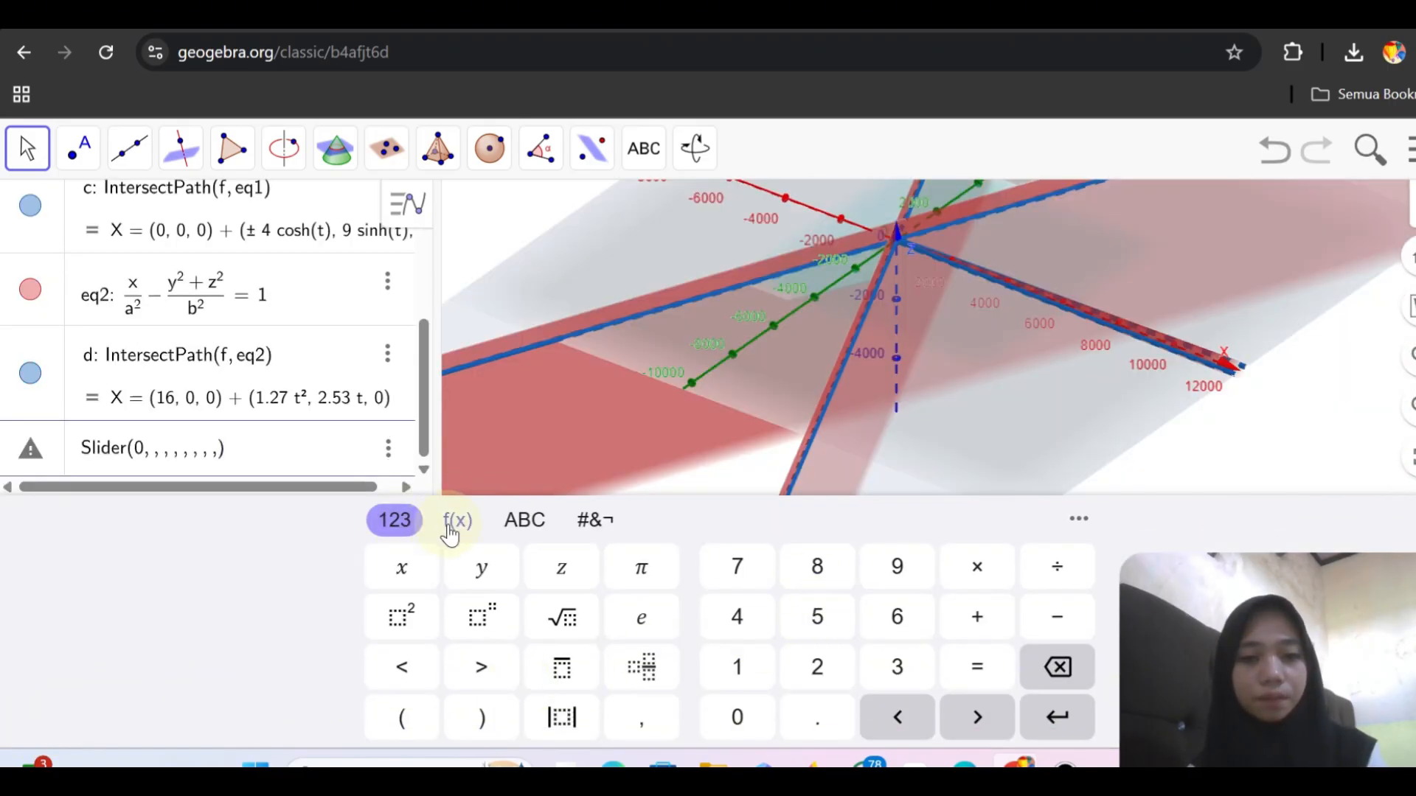
left_click(454, 524)
left_click(1062, 573)
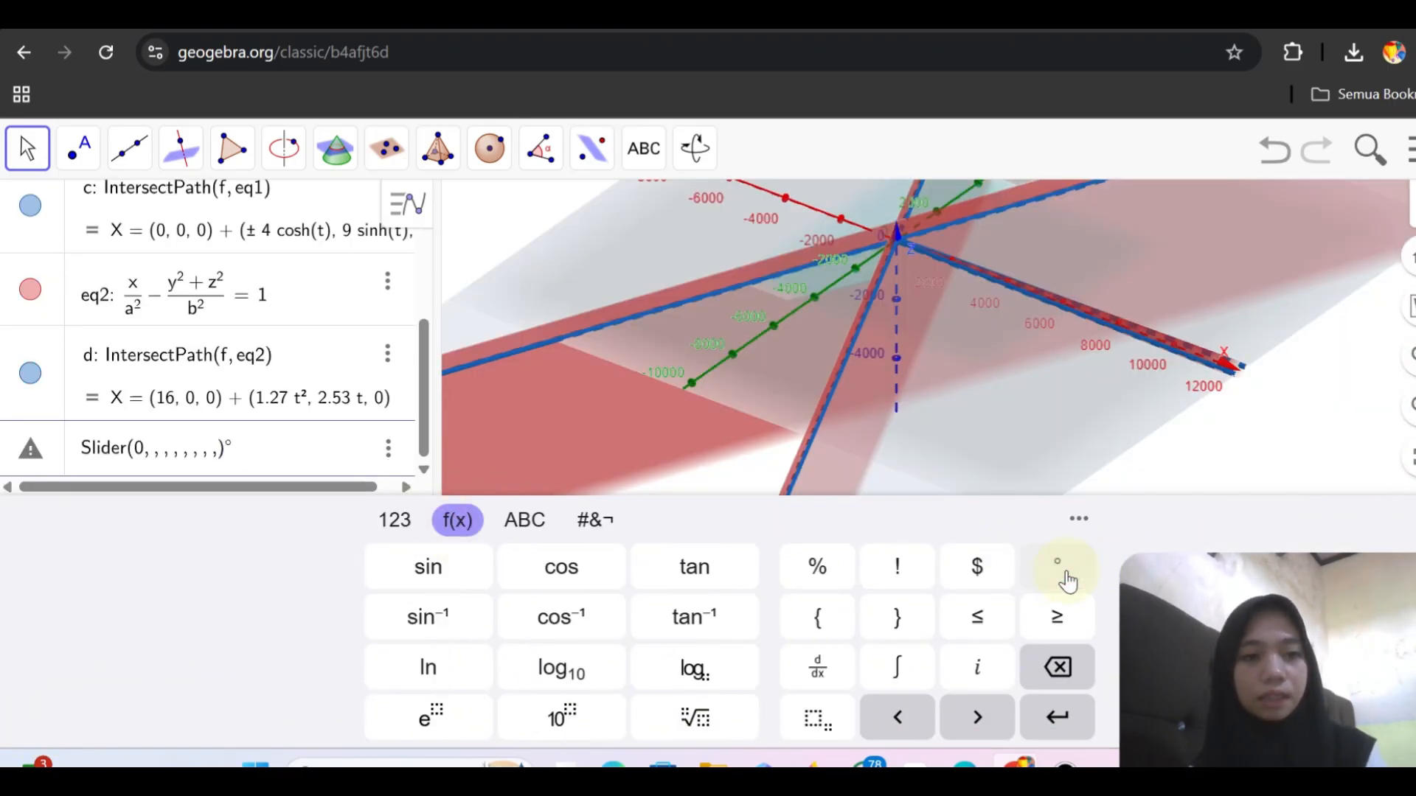
key("BackSpace")
key("BackSpace")
key("BackSpace")
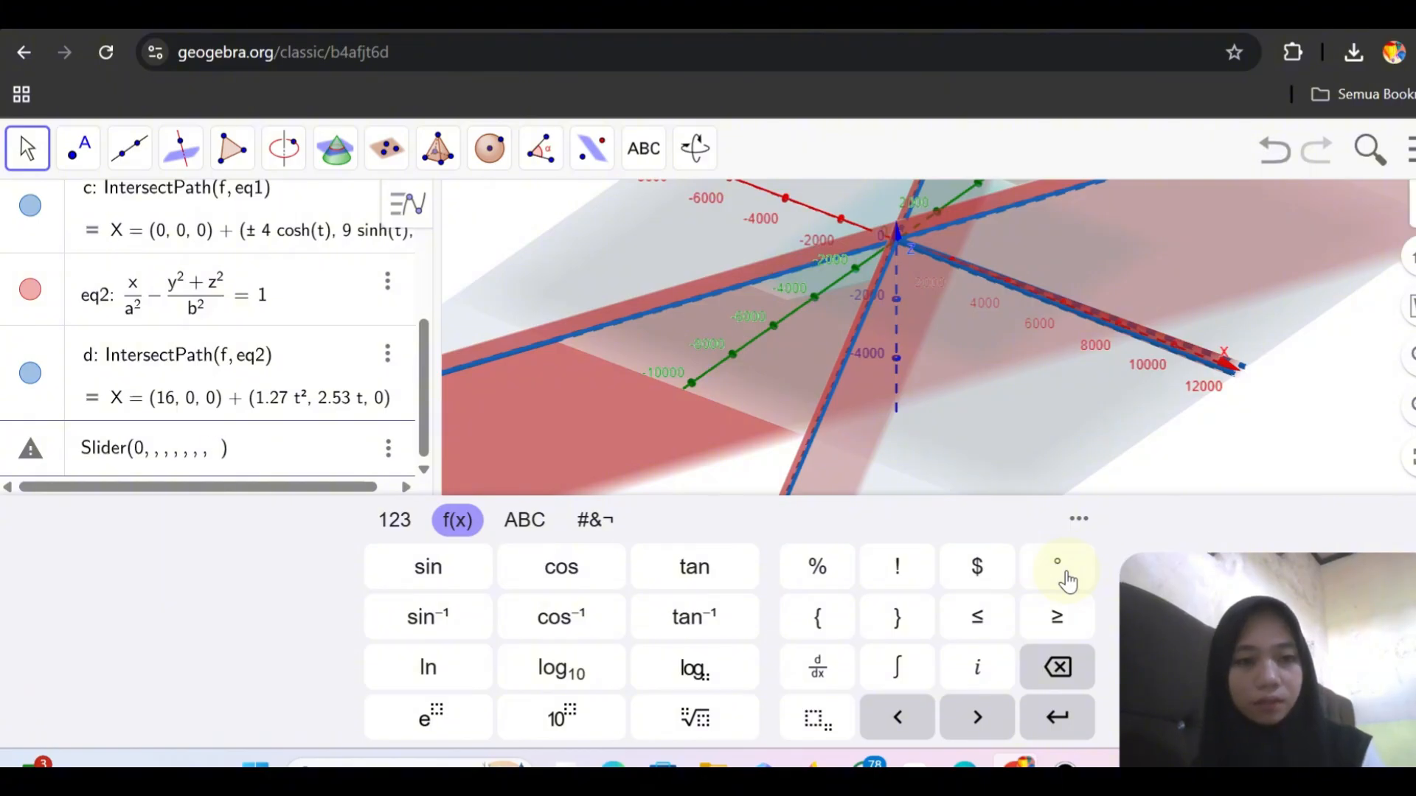
key("BackSpace")
key("BackSpace")
key("BackSpace")
key("BackSpace")
key("BackSpace")
key("BackSpace")
key("BackSpace")
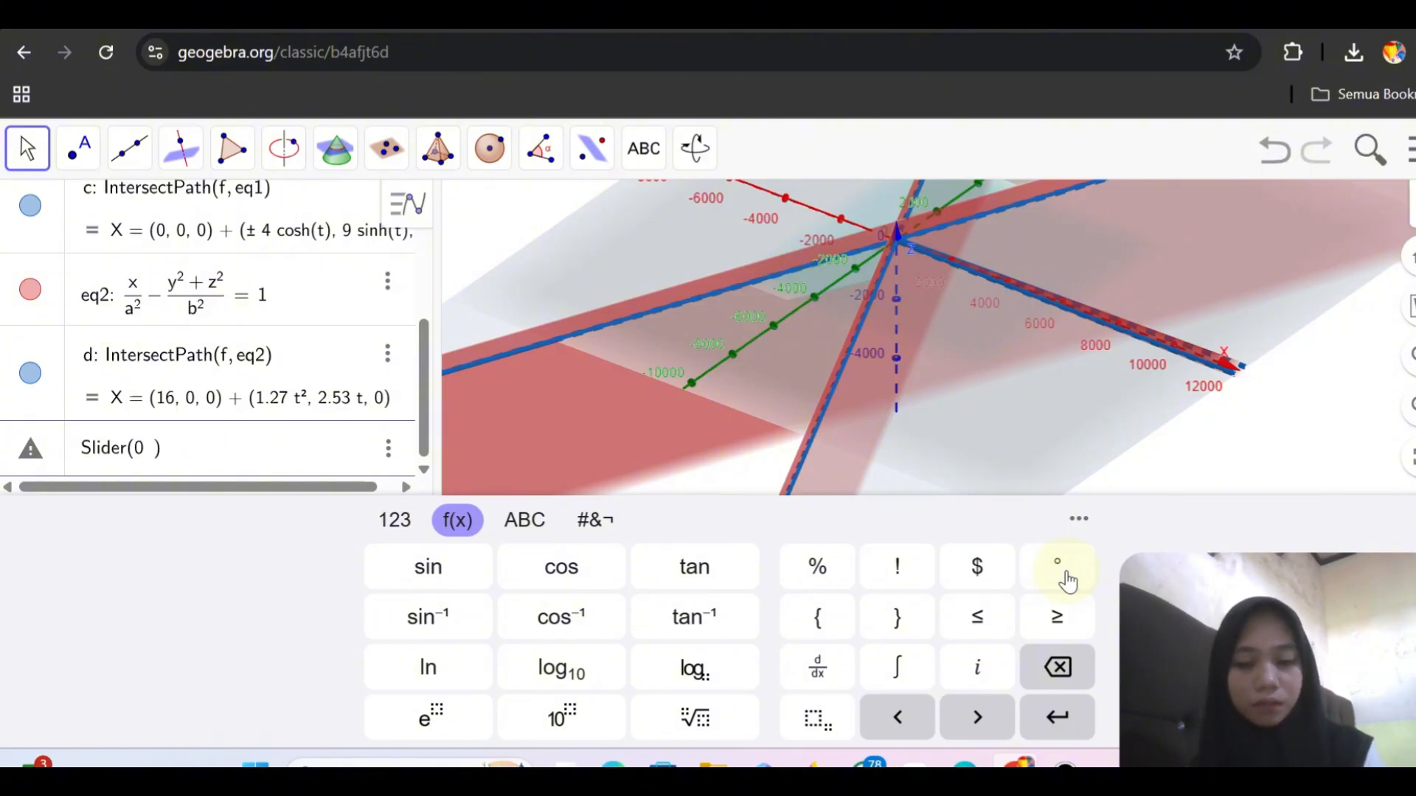
Make the slider an angle ranging from 0° to 360° and create it.
left_click(1062, 573)
type(", ")
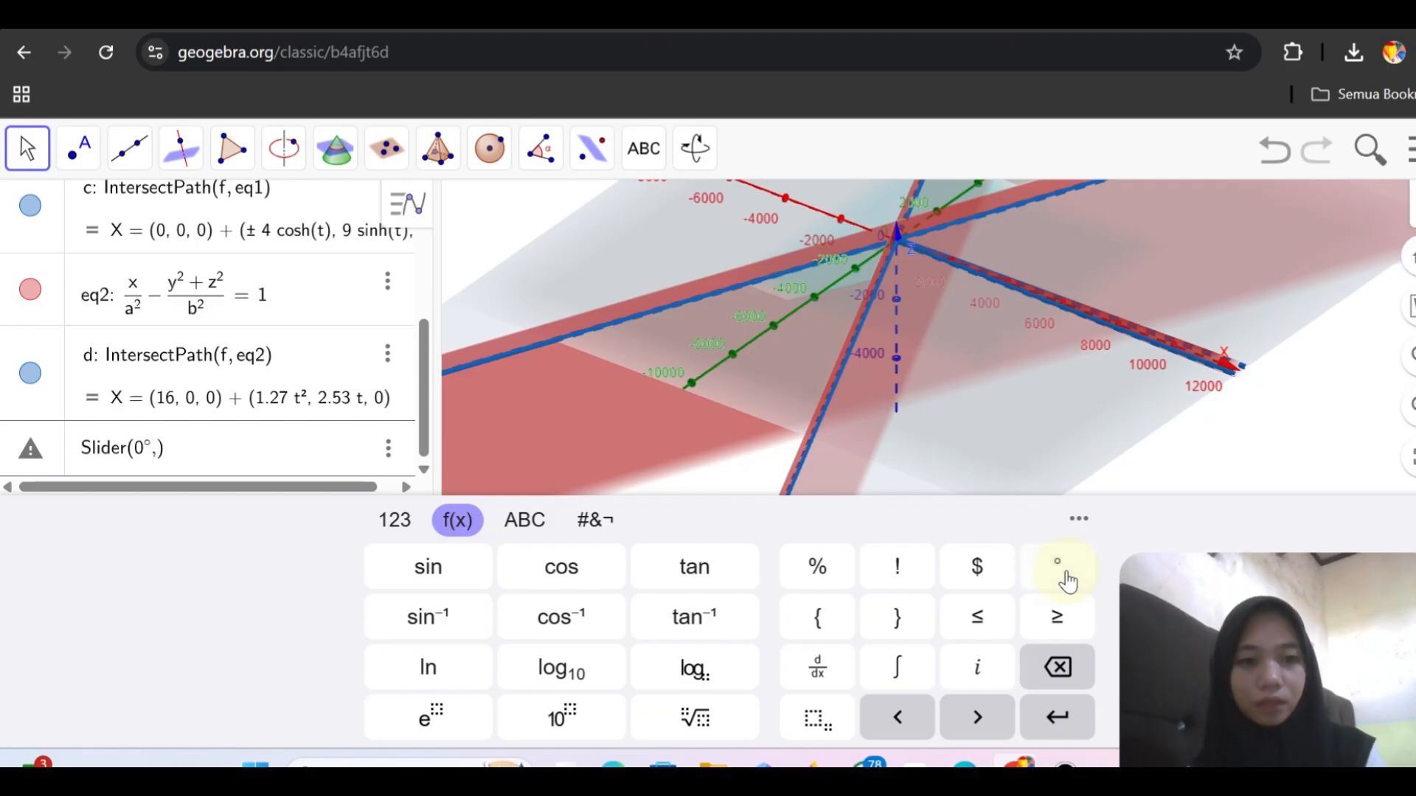
type("360")
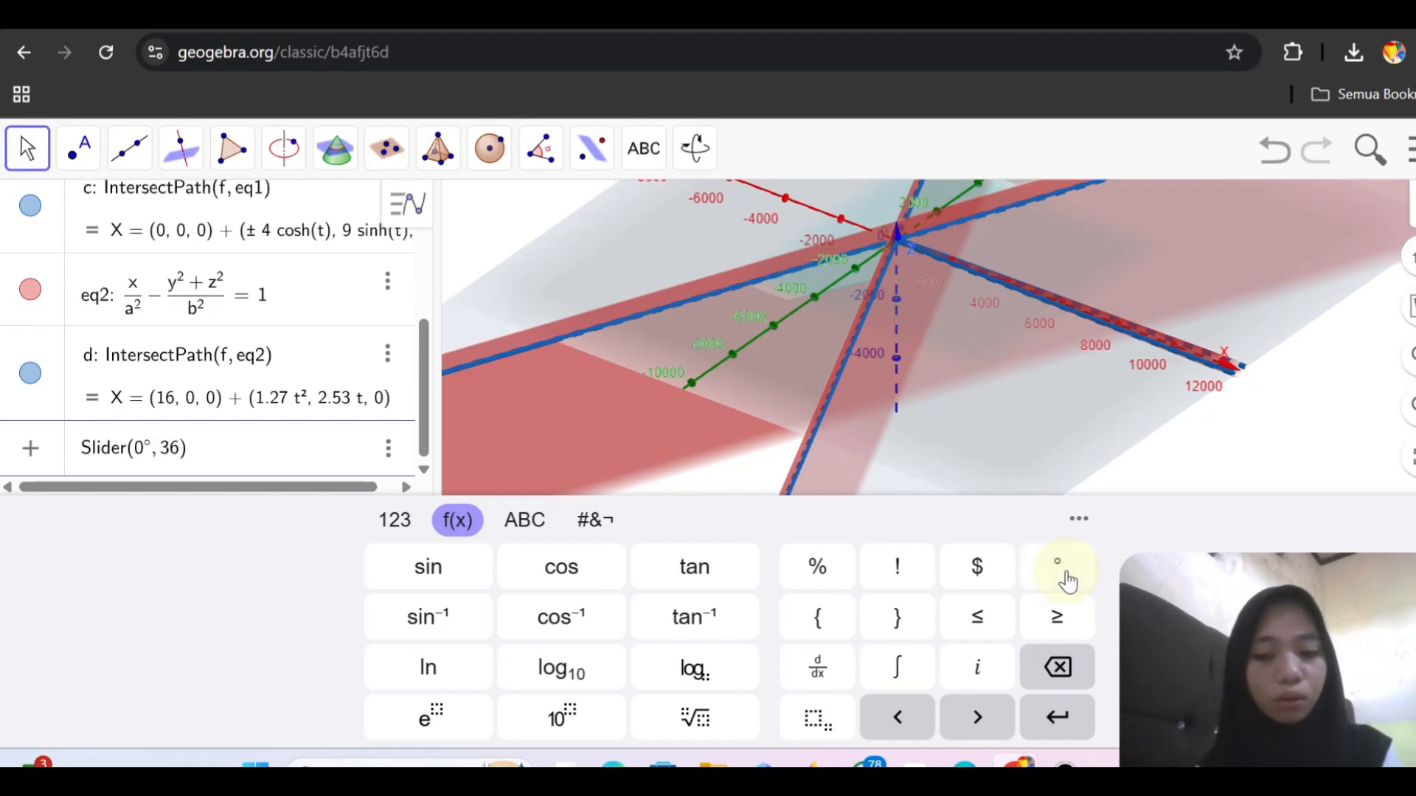
left_click(1063, 573)
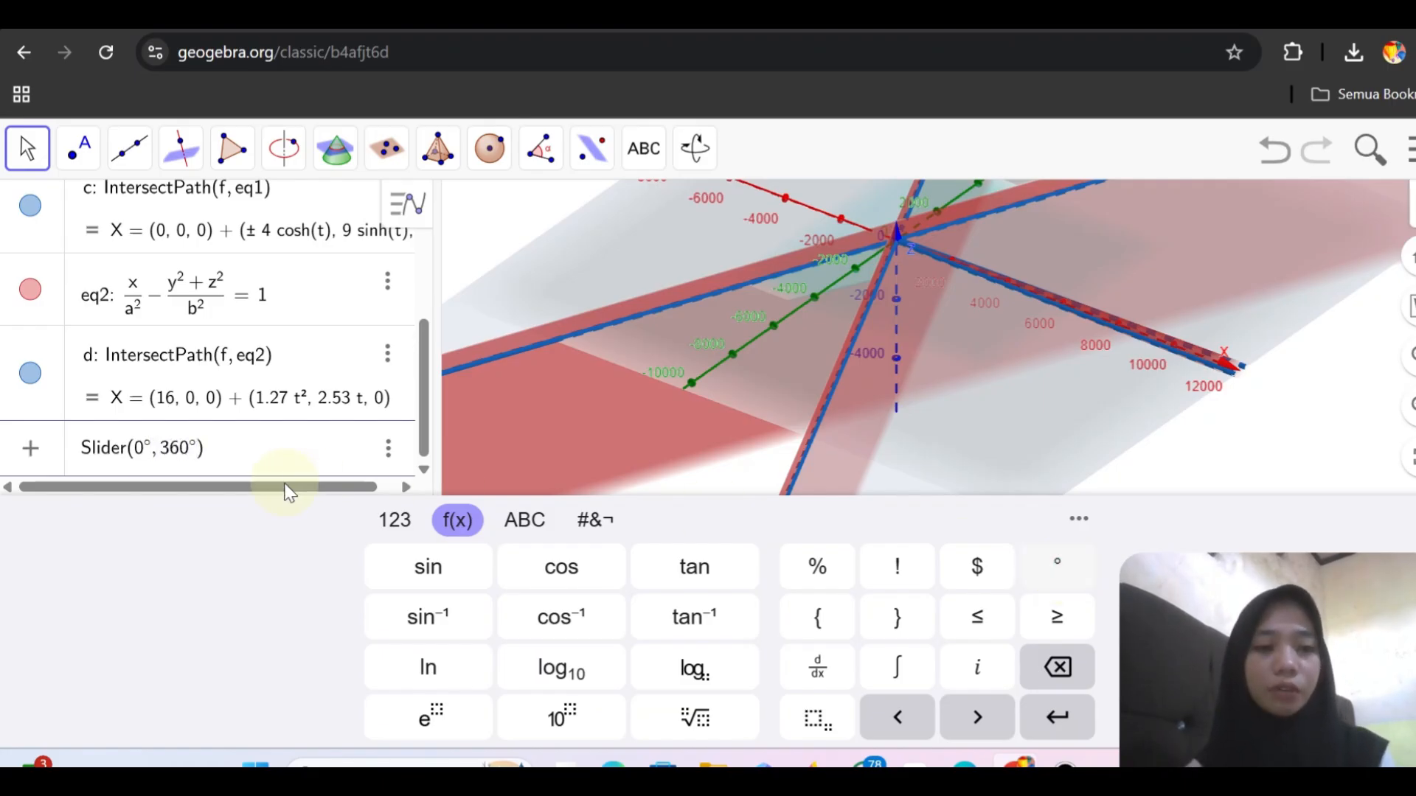
left_click(228, 450)
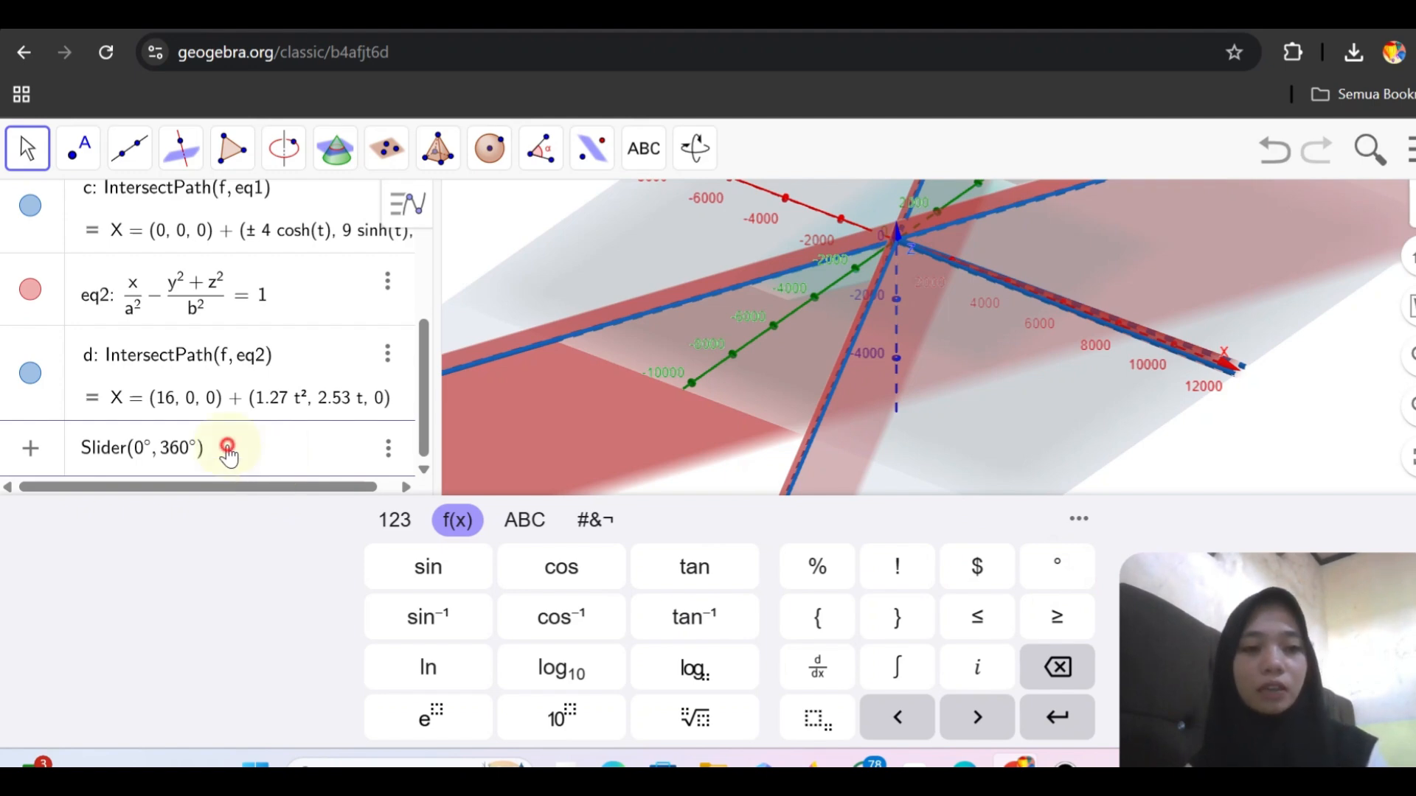
key("Return")
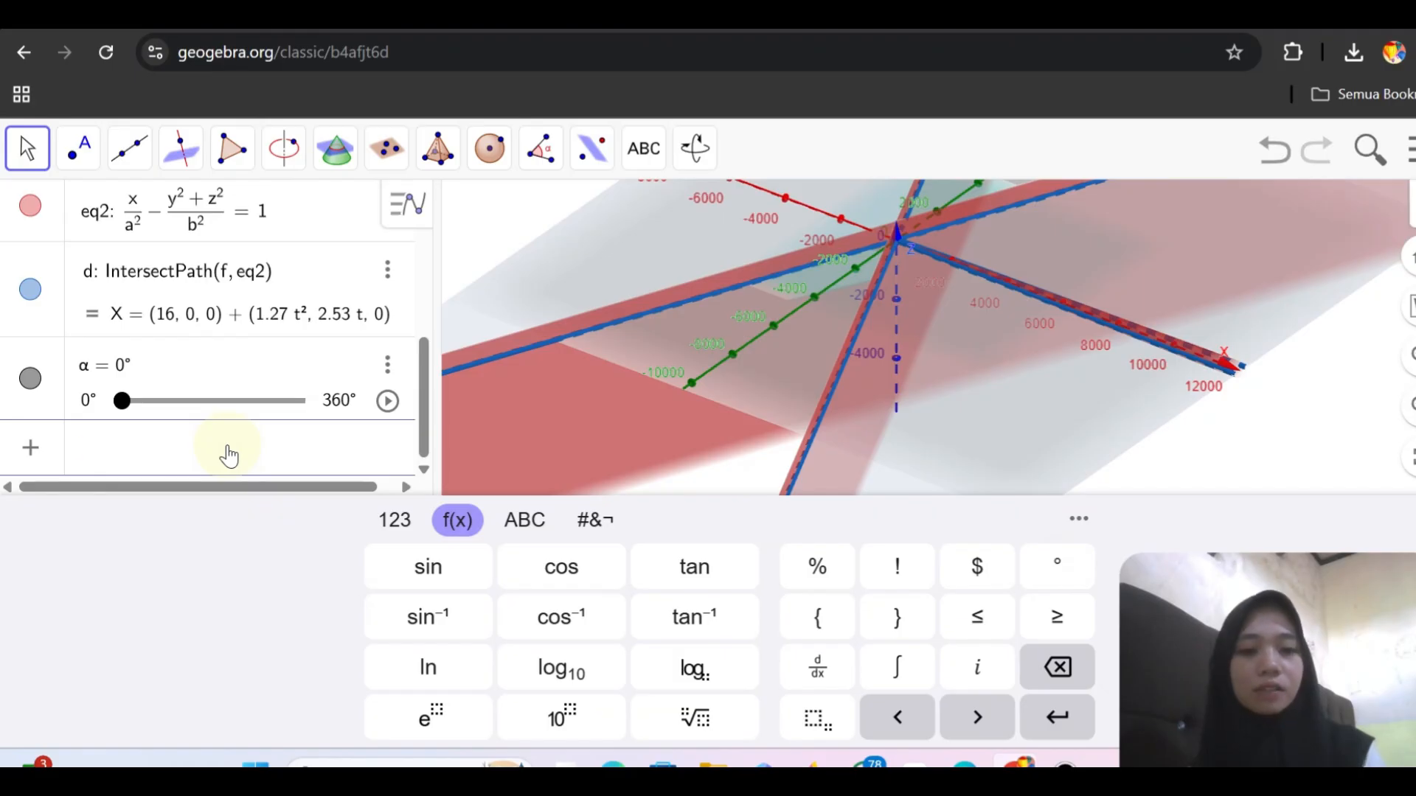
Start a Surface(Curve, Angle, Line) command and enter intersection curve c as the curve.
type("su")
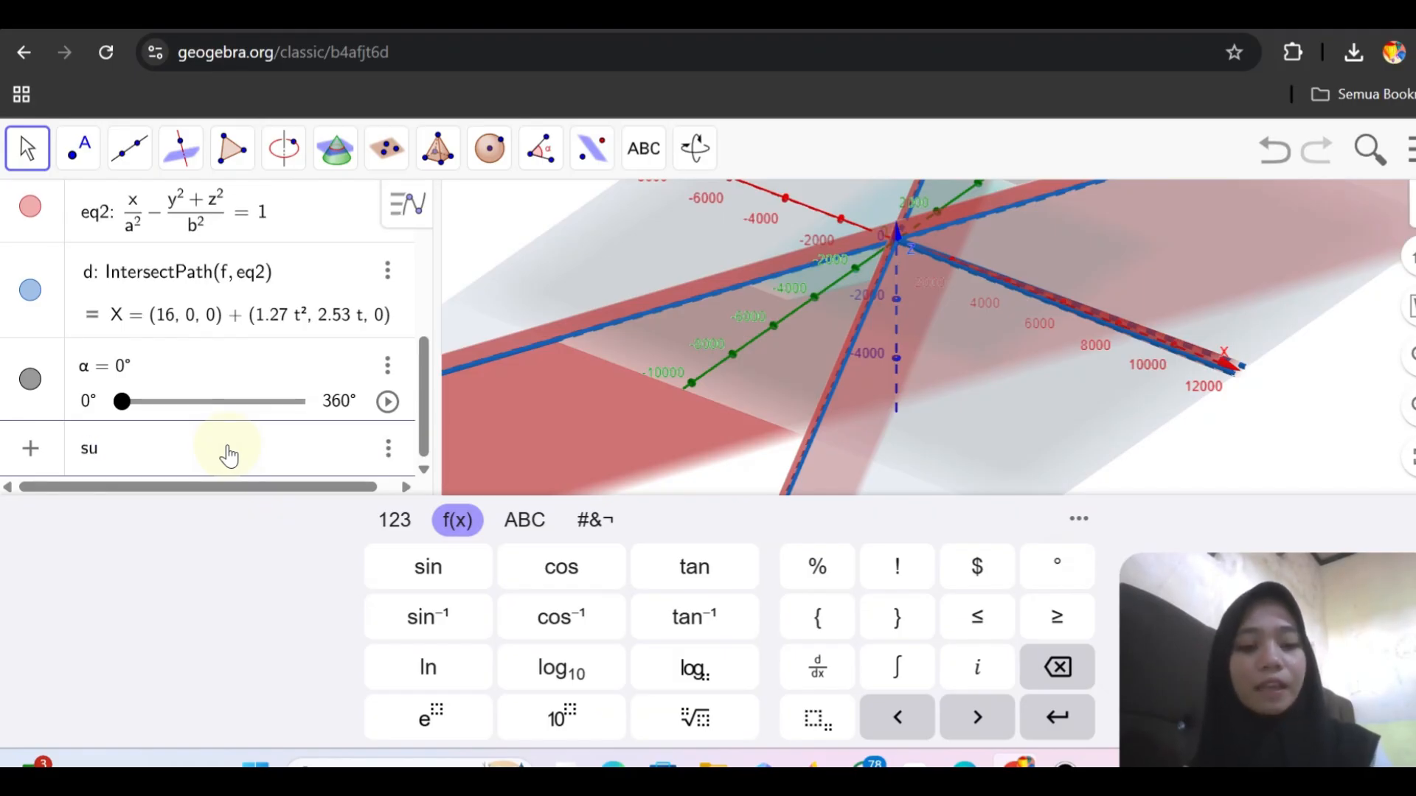
type("f")
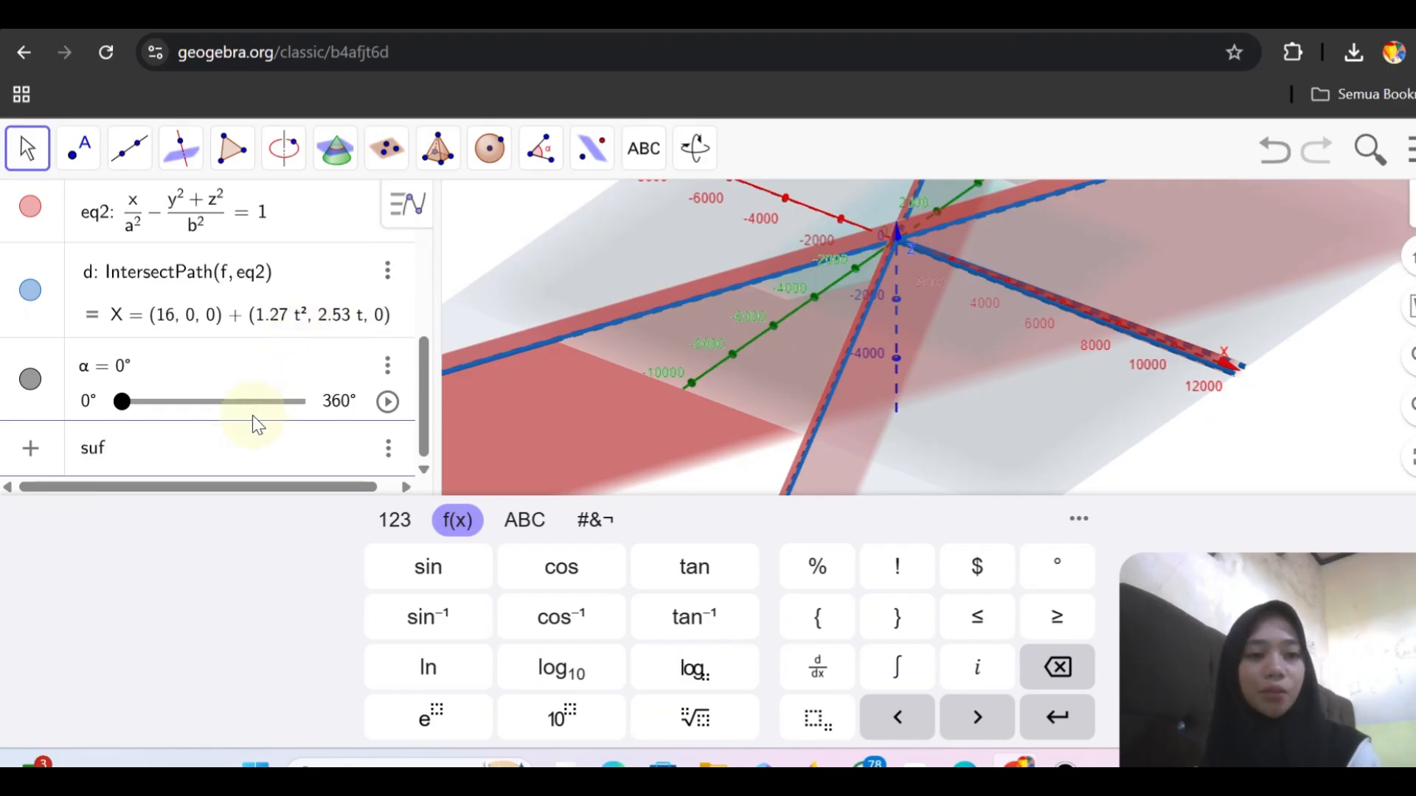
key("BackSpace")
type("rfa")
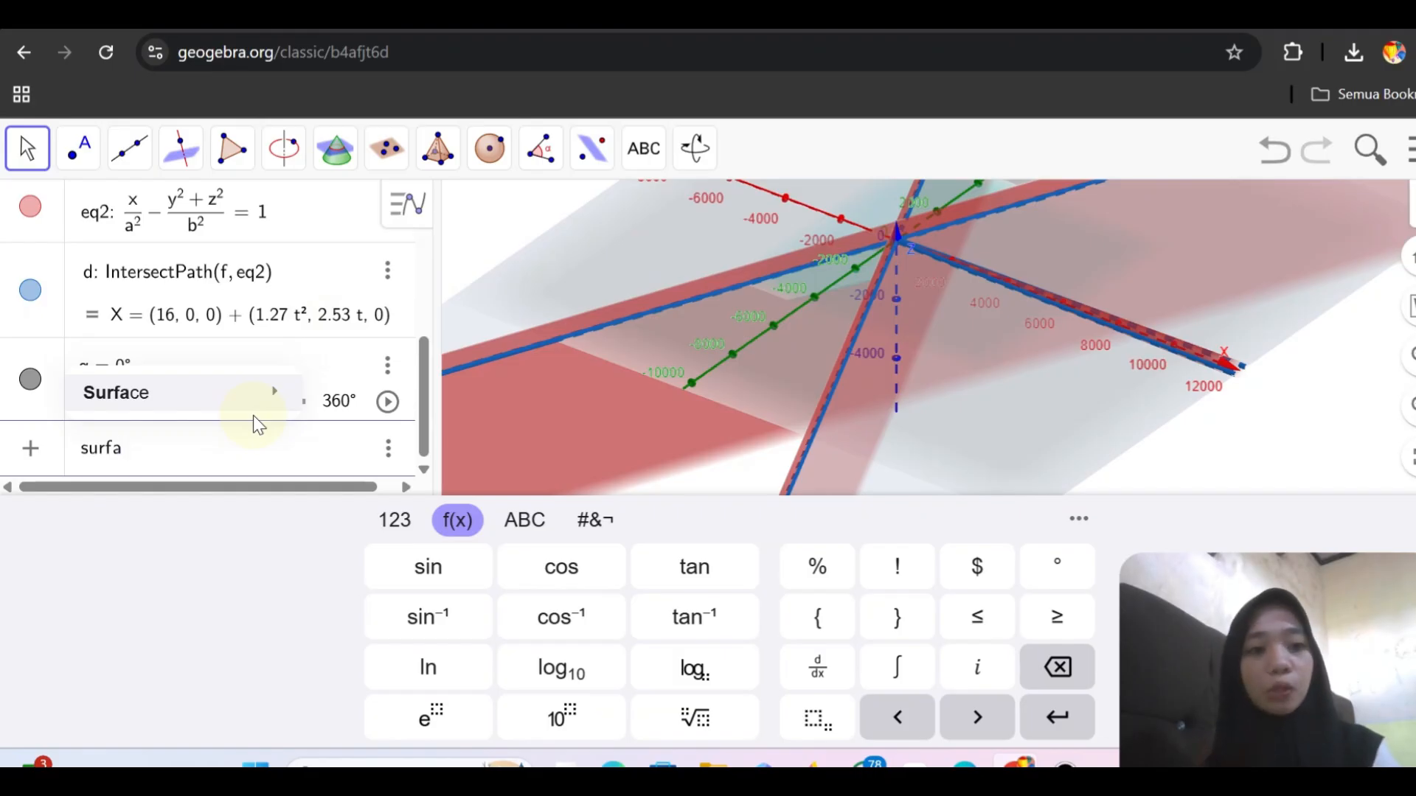
mouse_move(254, 407)
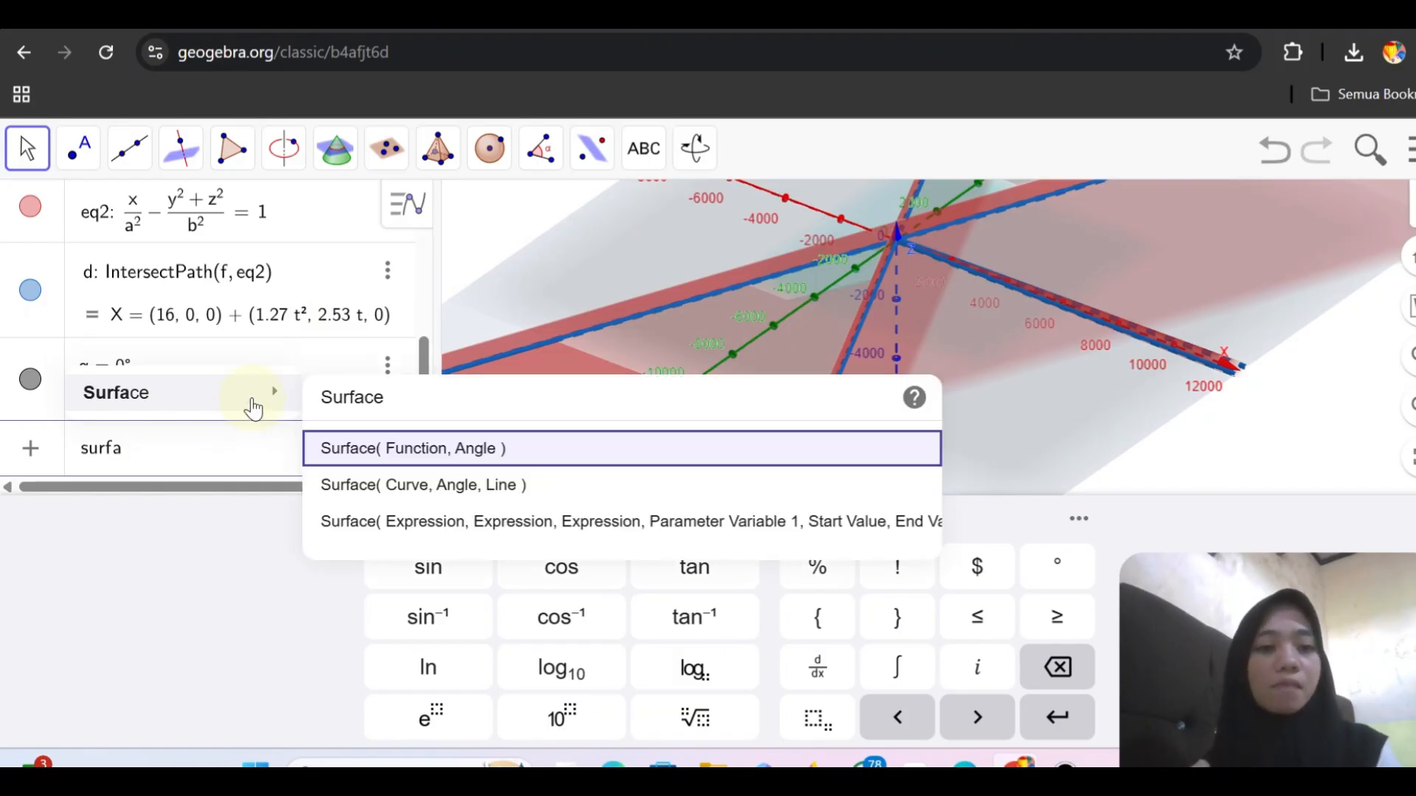
left_click(417, 478)
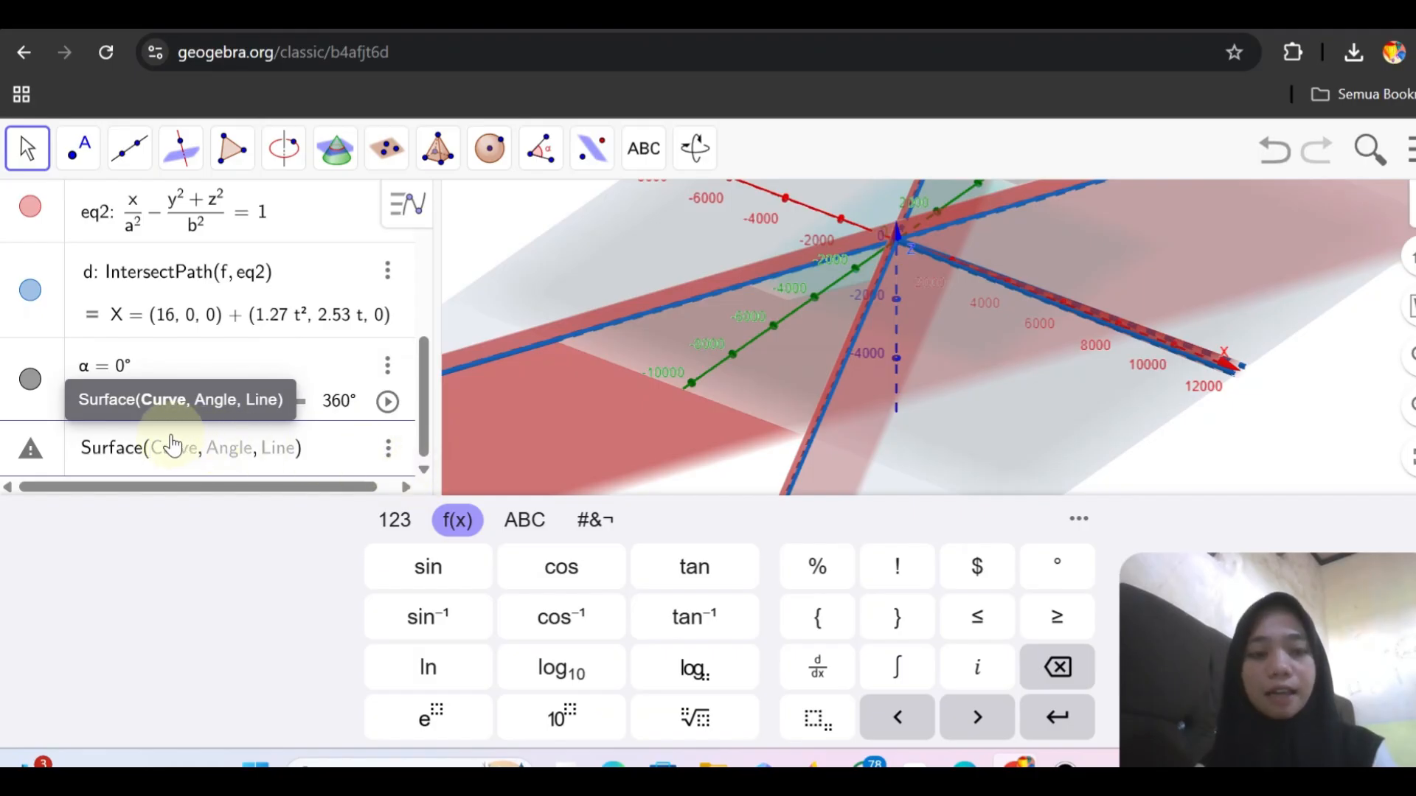
scroll(251, 251, "up", 2)
scroll(252, 257, "down", 2)
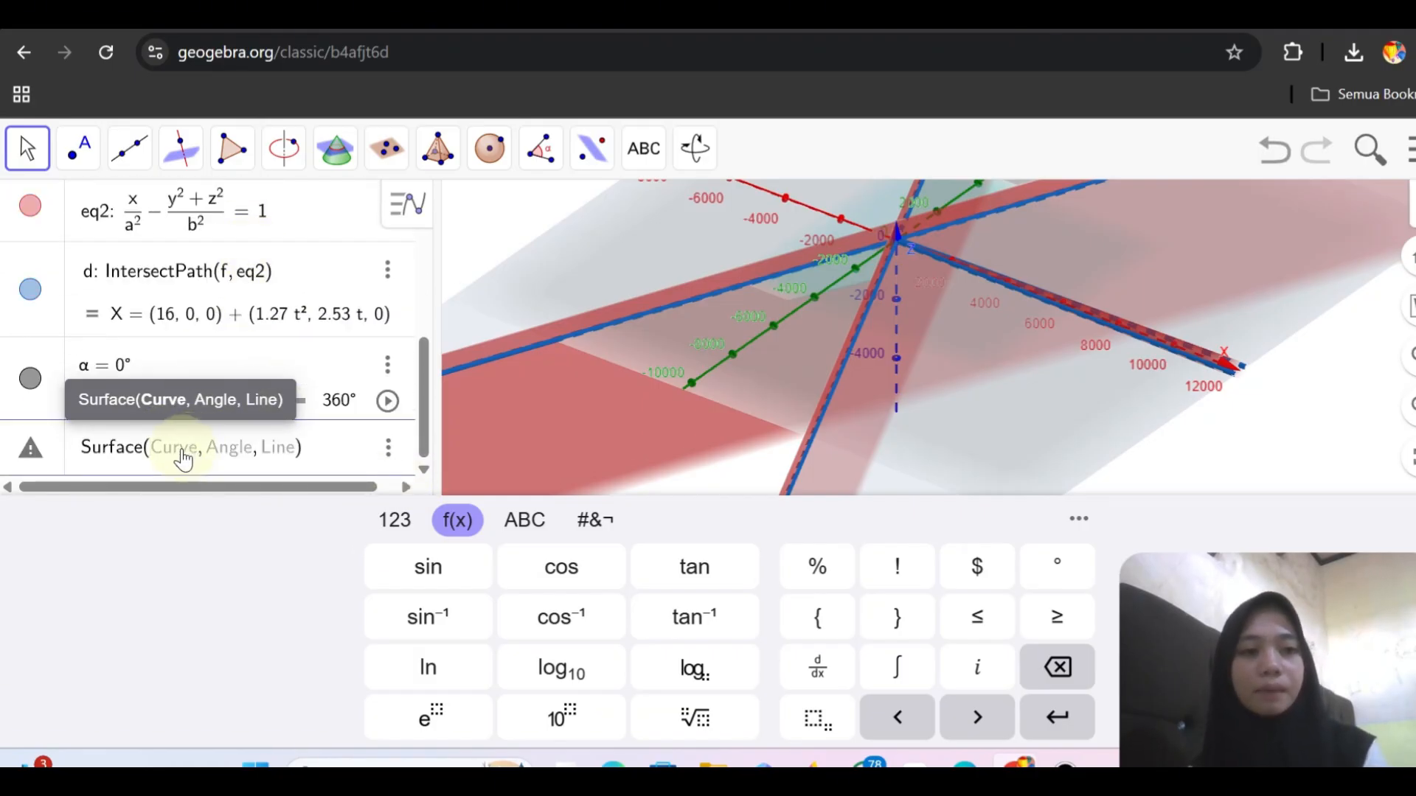
scroll(177, 302, "up", 3)
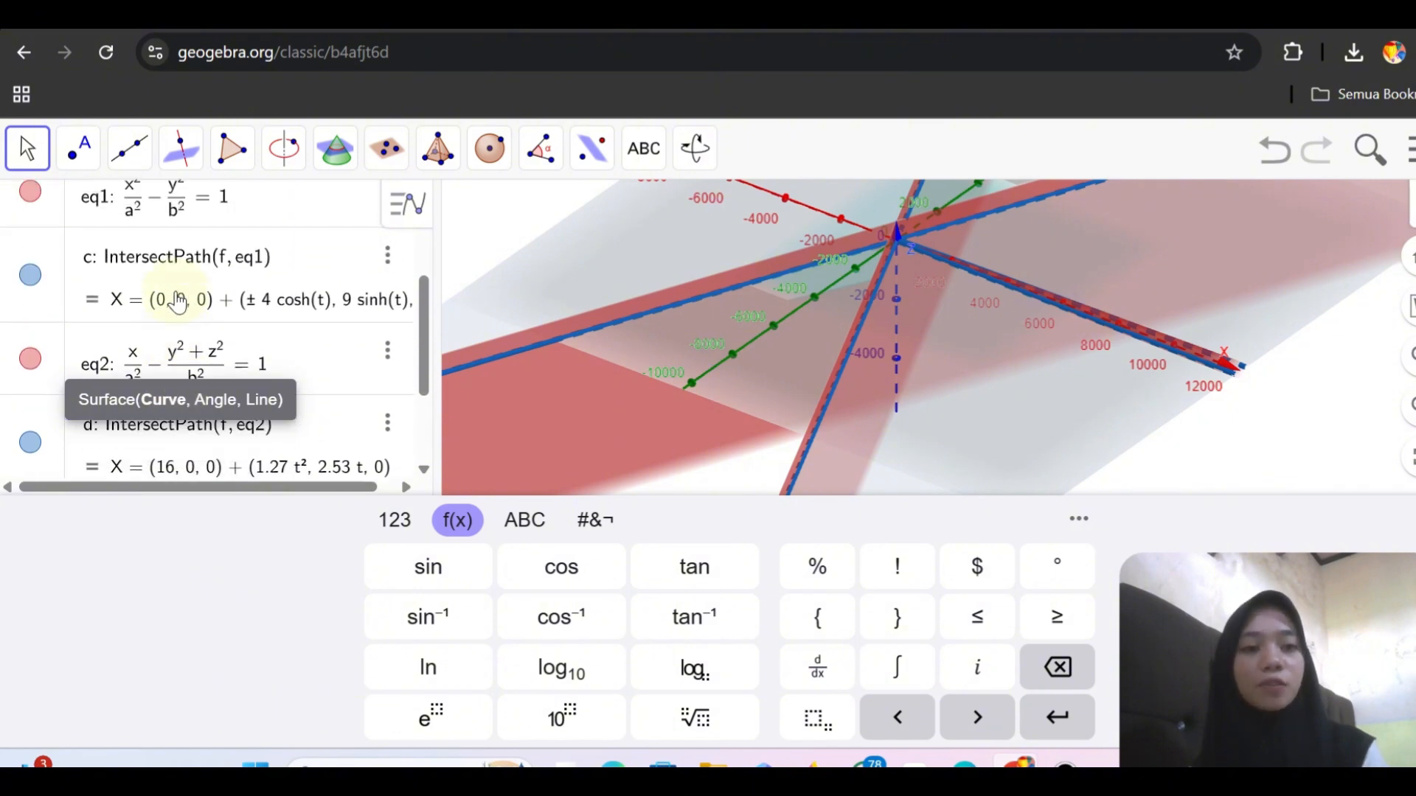
scroll(177, 302, "up", 1)
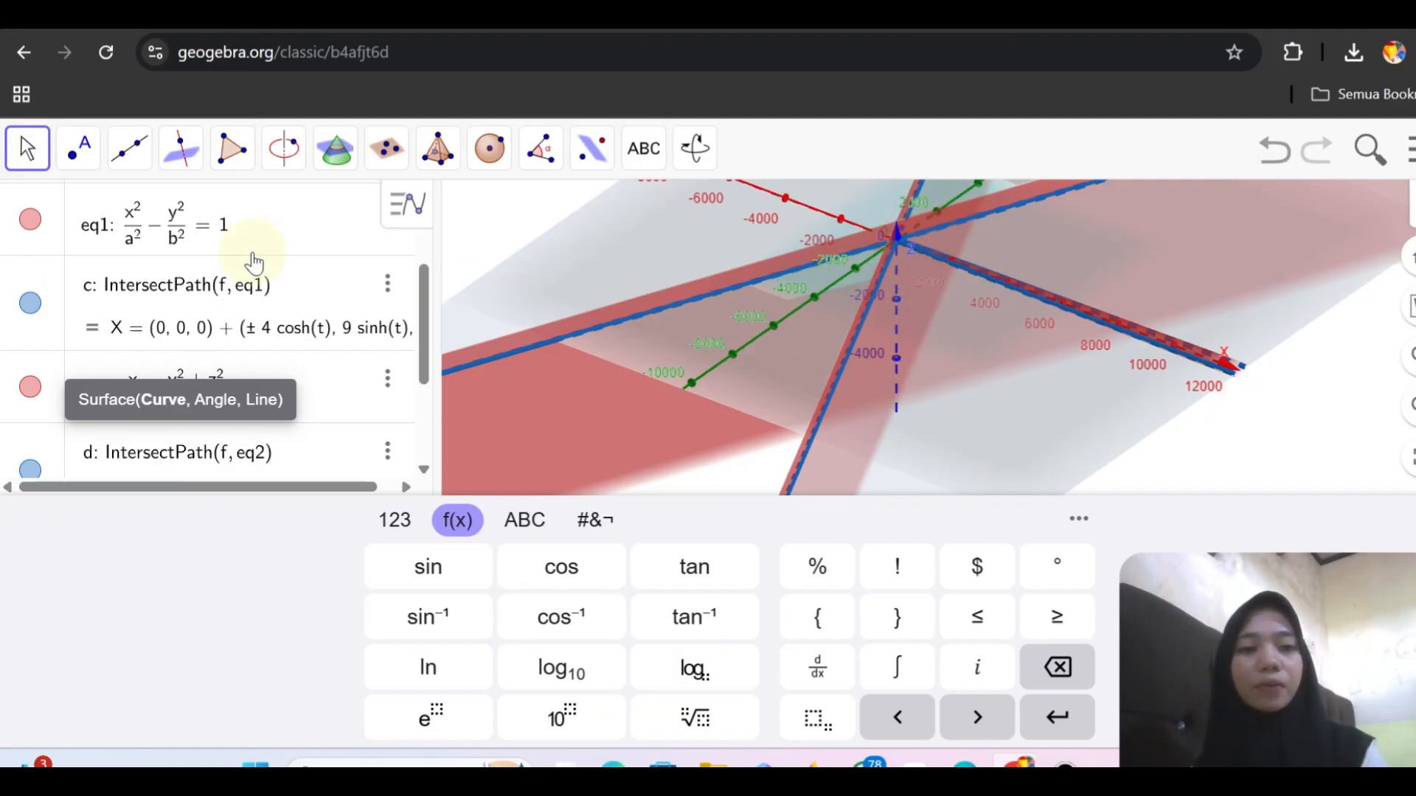
scroll(253, 260, "down", 3)
type("c,")
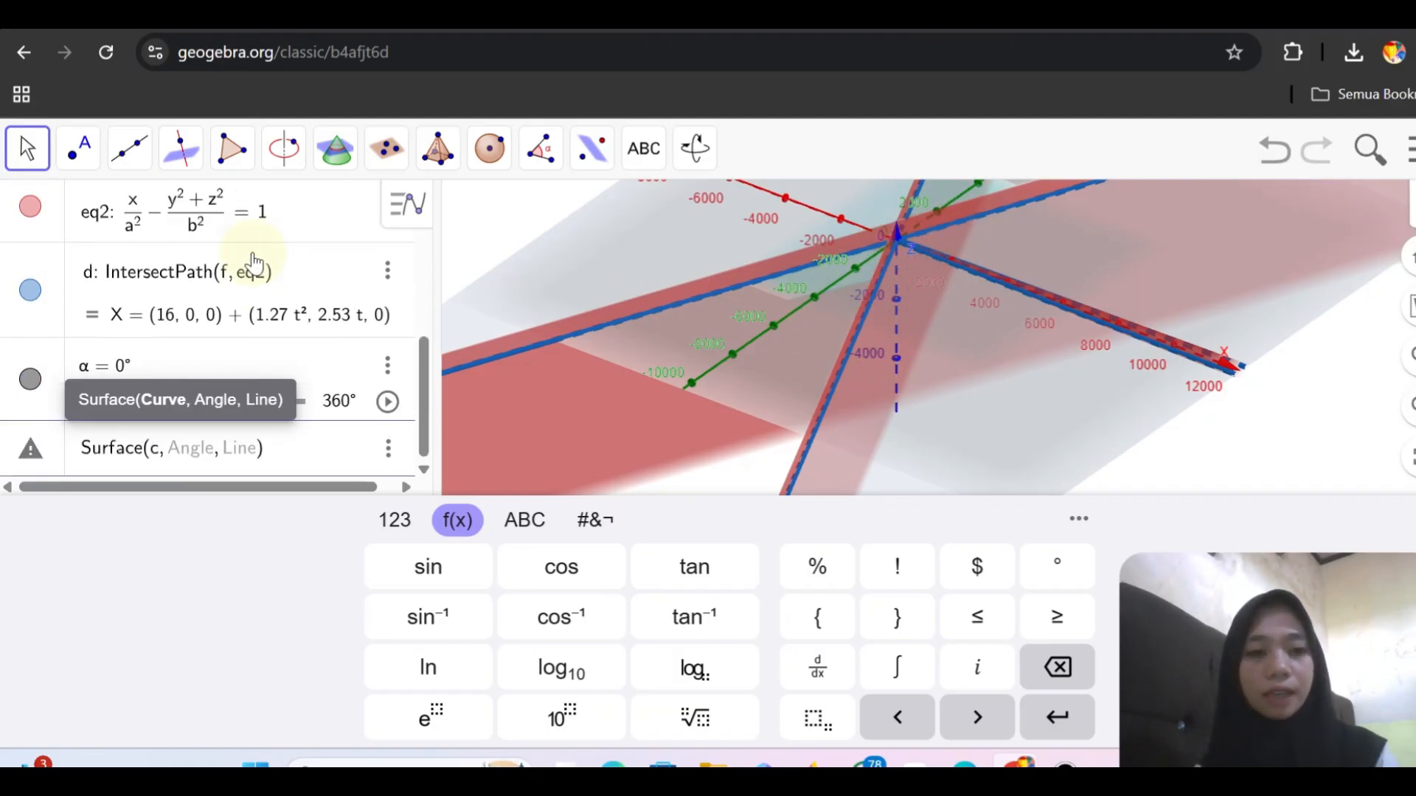
Complete the Surface command with angle α and xAxis as the rotation line, and create the surface.
left_click(526, 522)
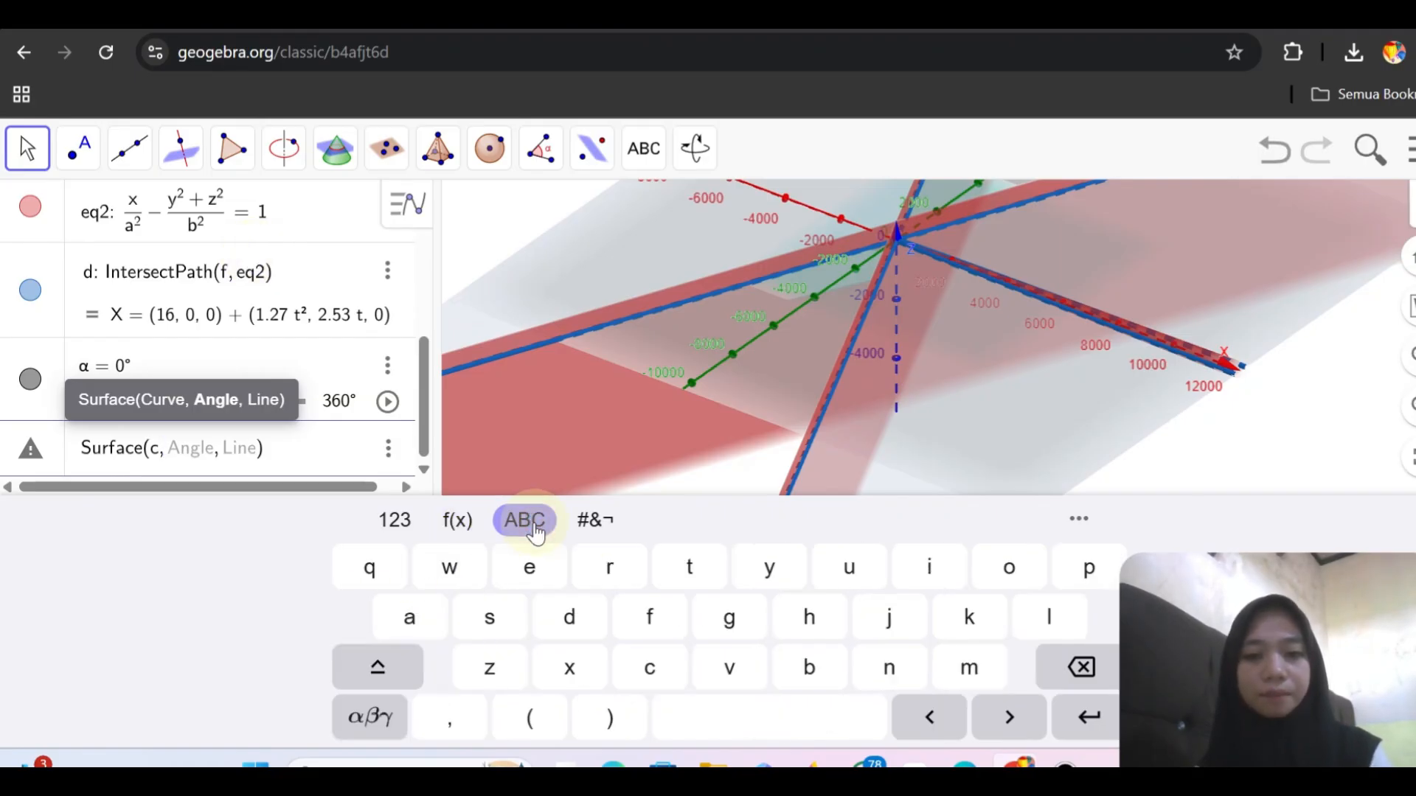
left_click(371, 717)
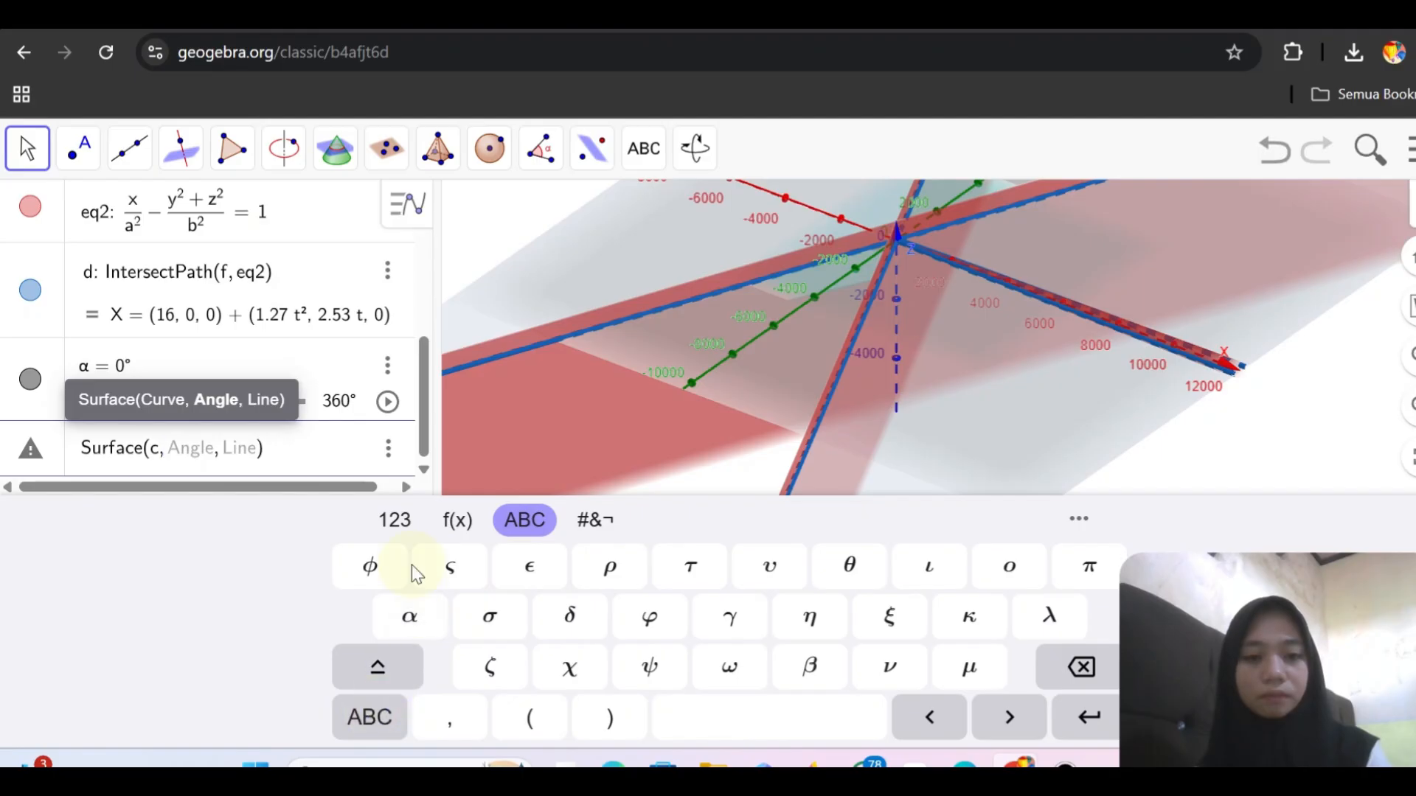
left_click(411, 635)
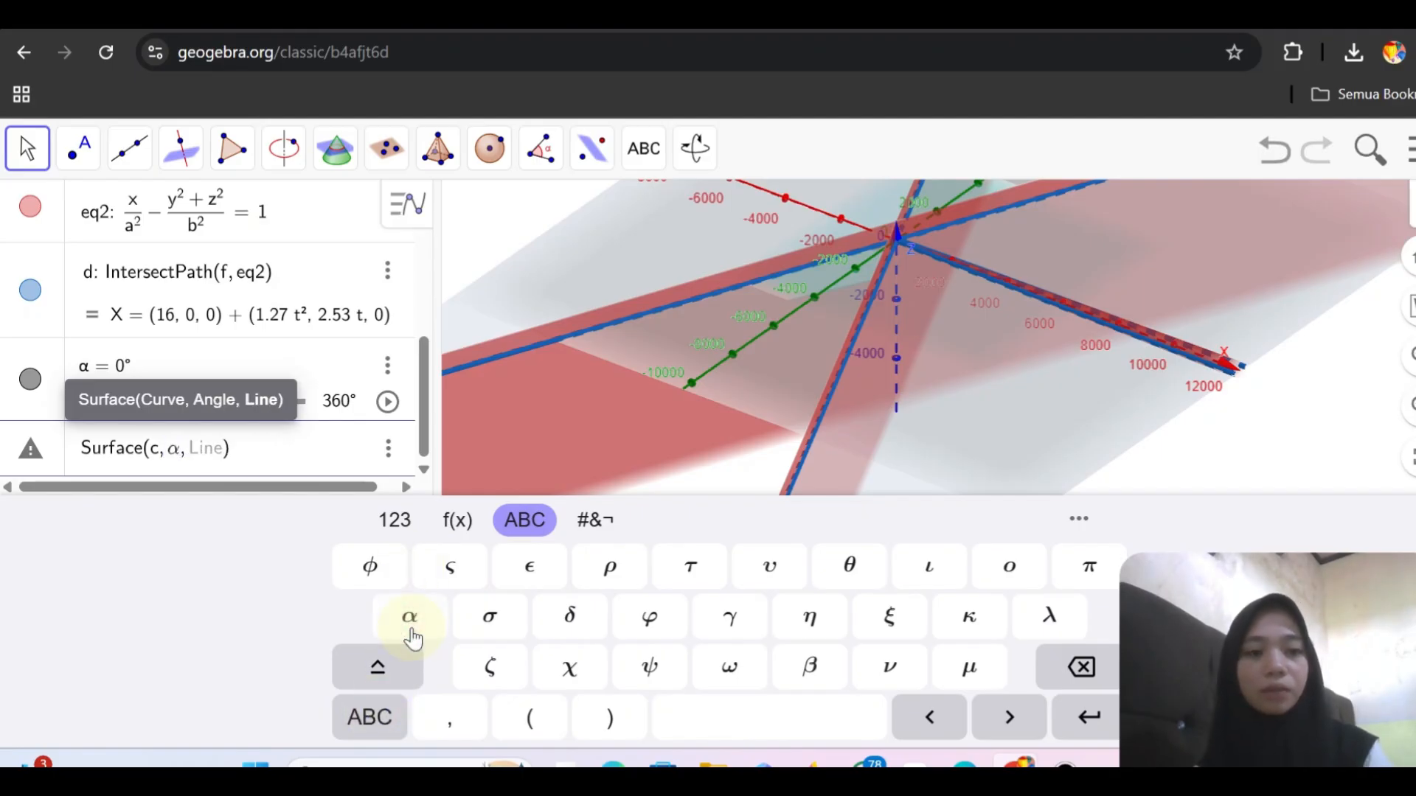
type("xAxi")
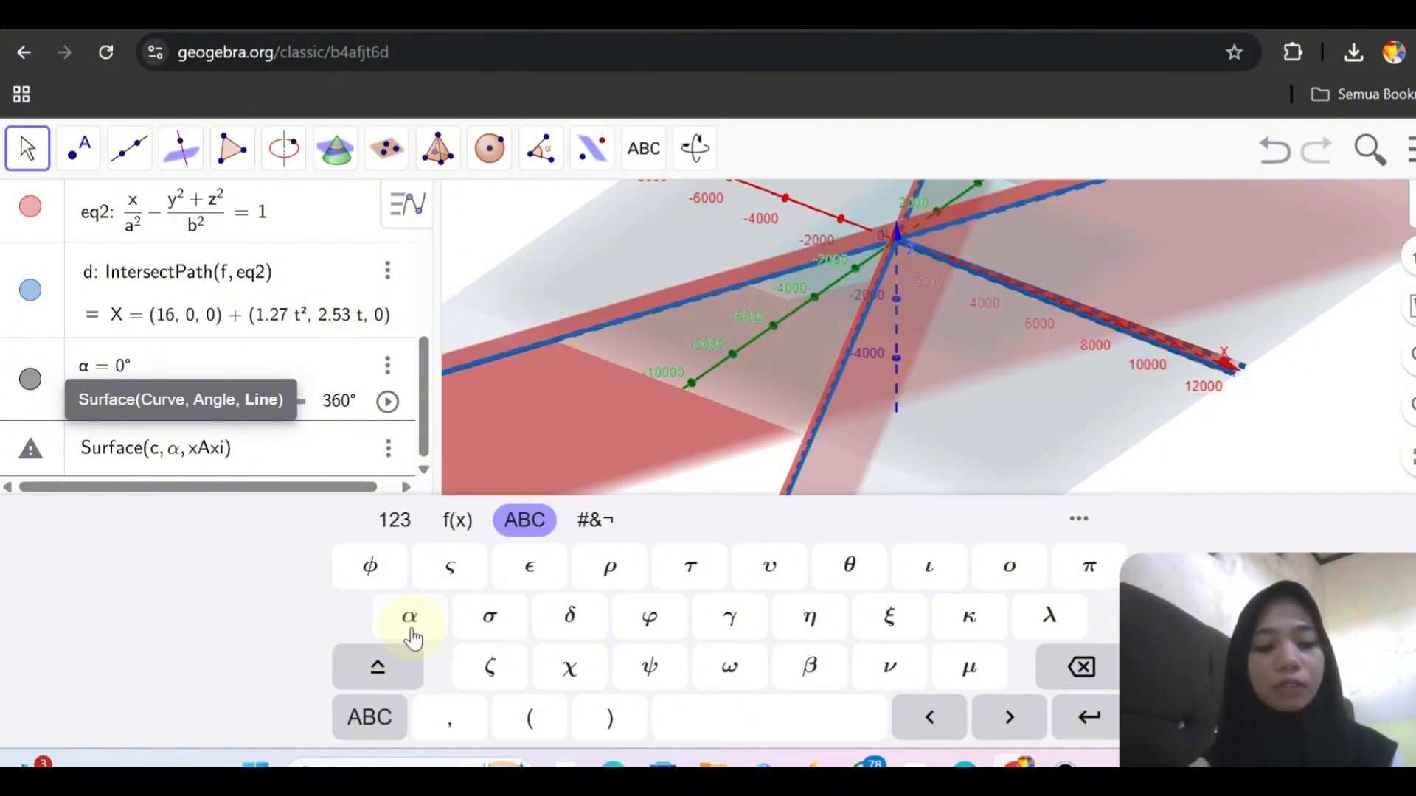
type("s")
key("Return")
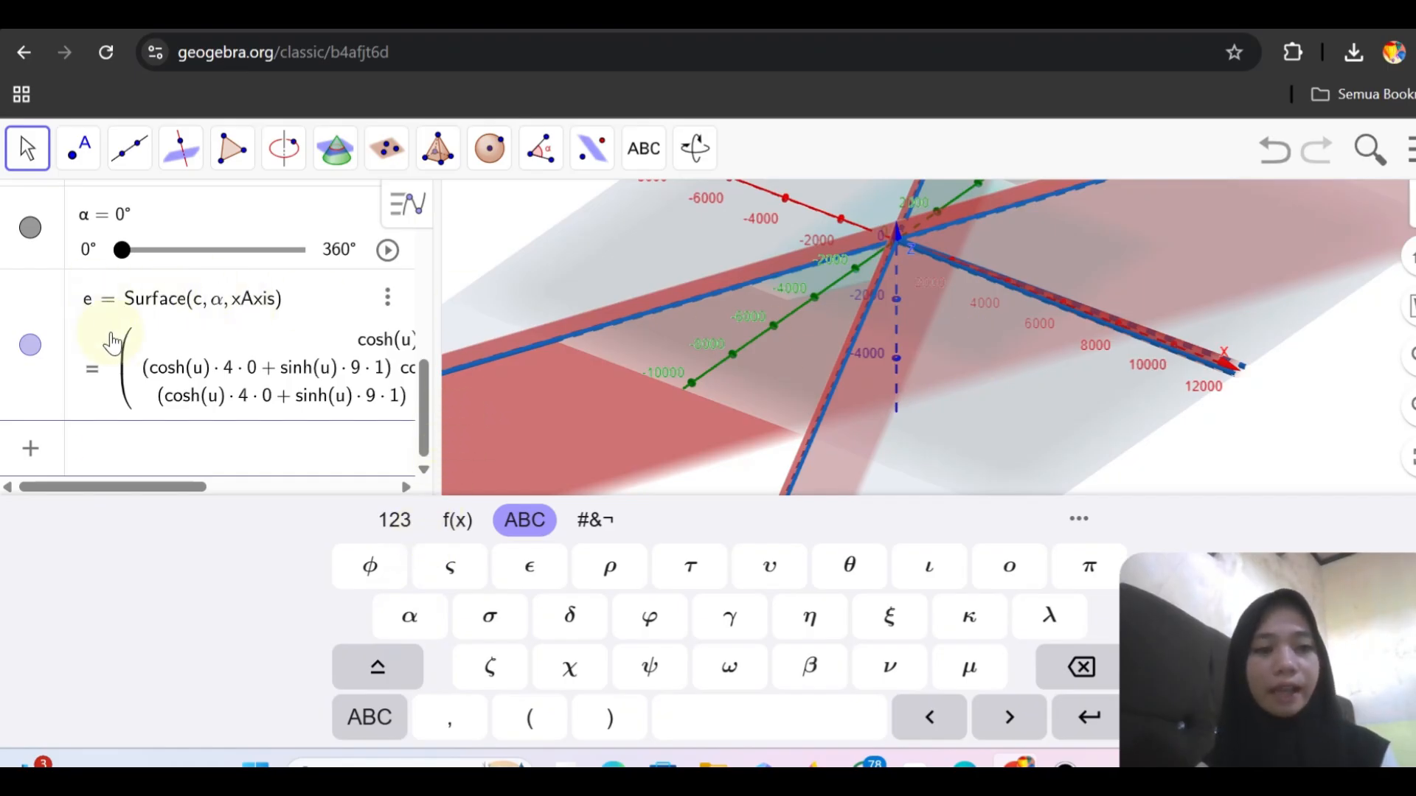
scroll(112, 336, "up", 3)
scroll(111, 338, "down", 3)
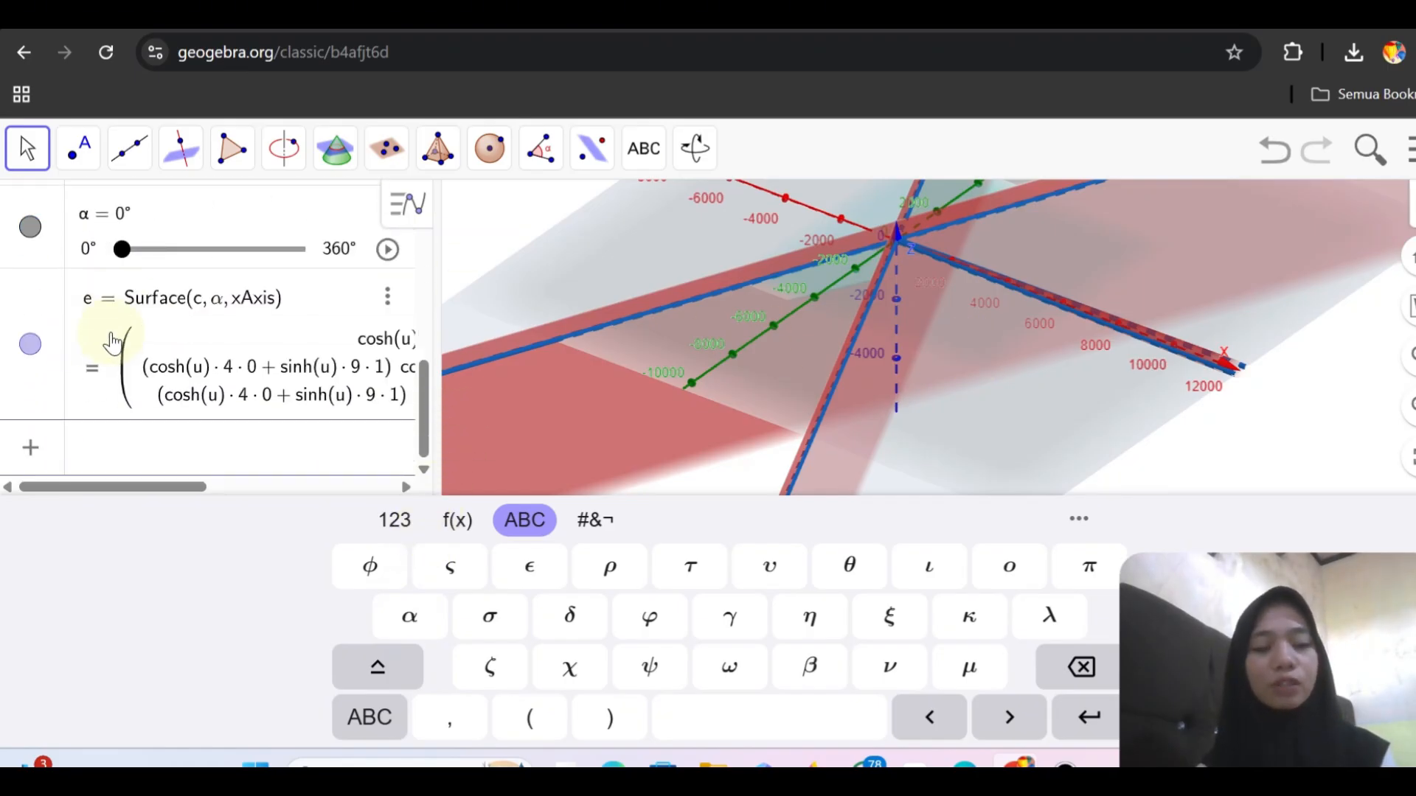
scroll(112, 341, "up", 3)
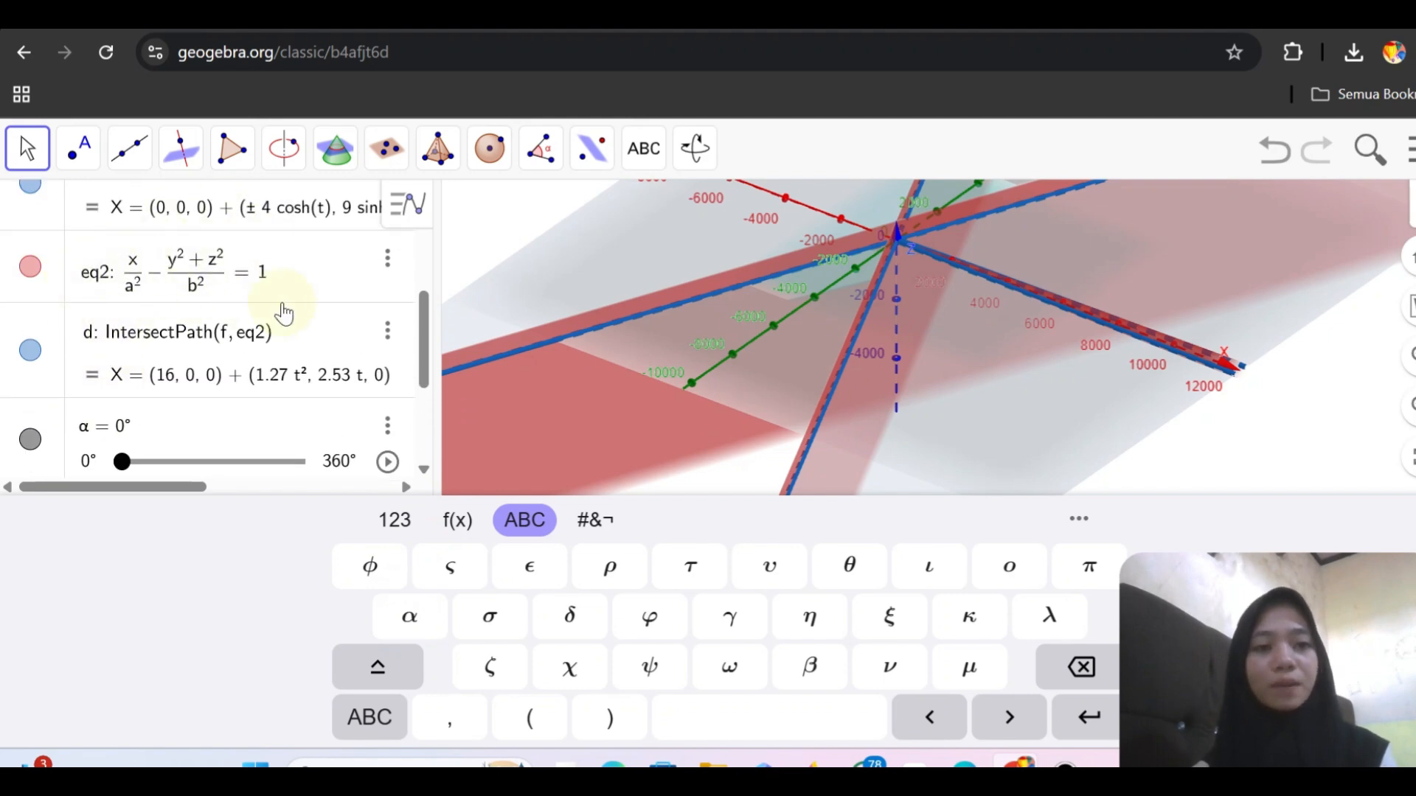
scroll(234, 378, "down", 3)
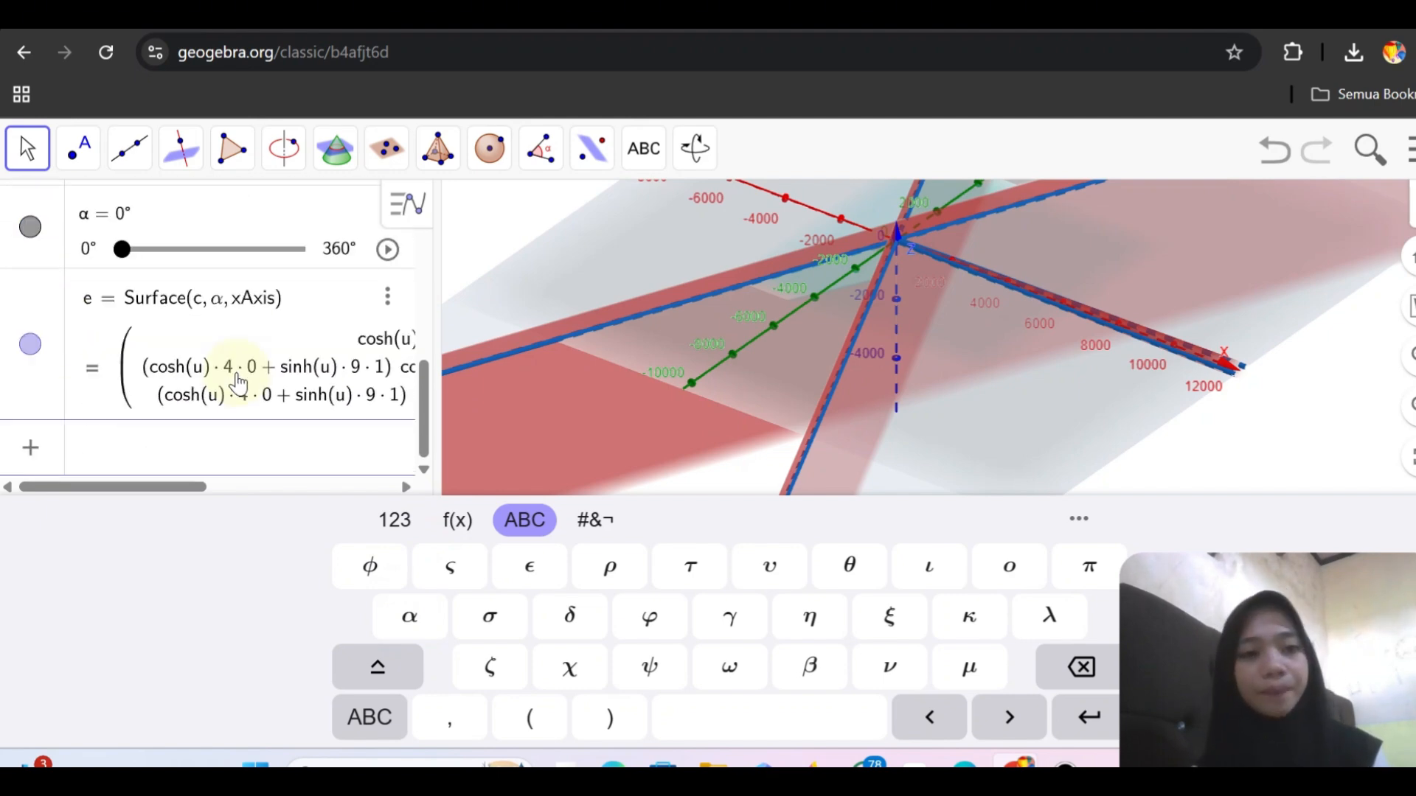
Start another Surface(Curve, Angle, Line) command with intersection curve d as the curve and α as the angle.
type("su")
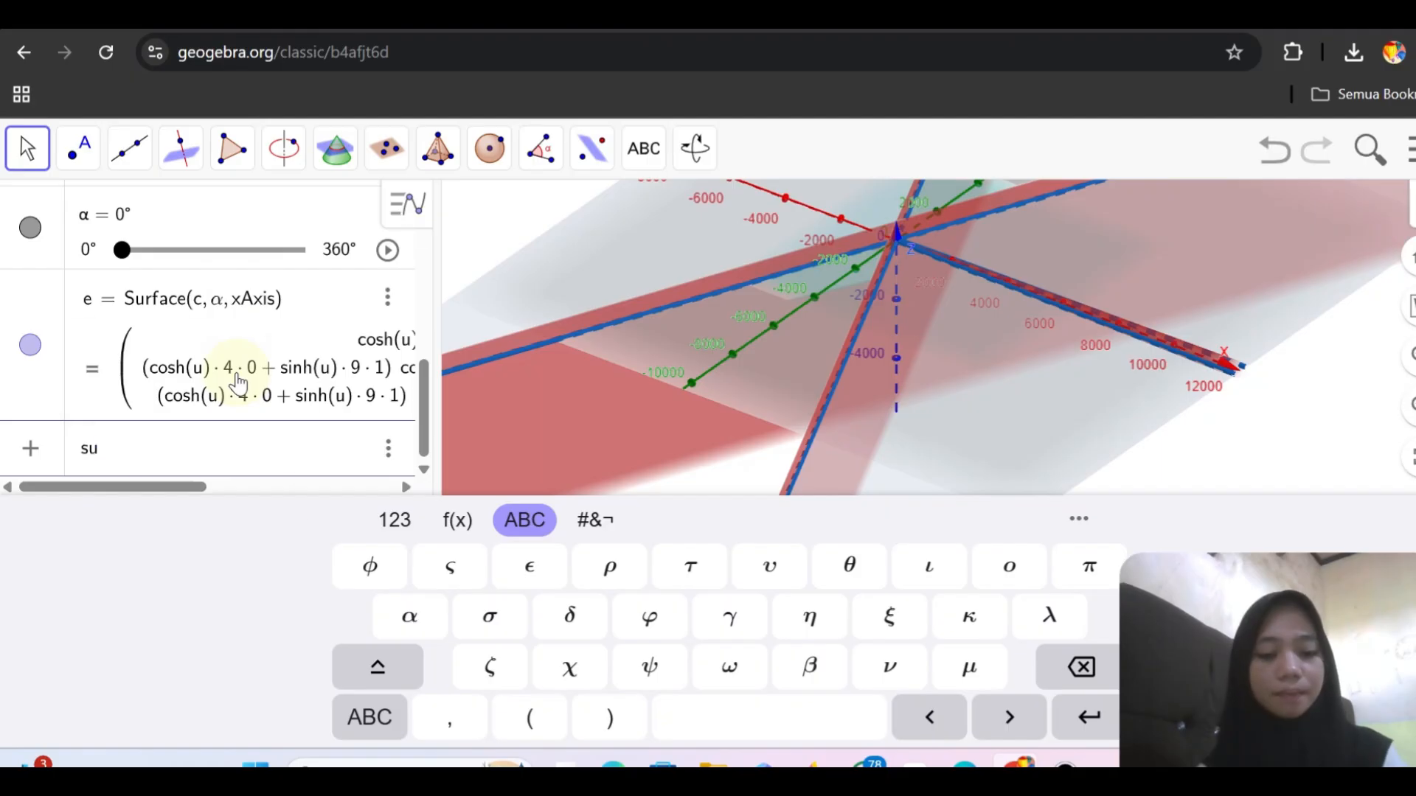
type("rfa")
scroll(199, 354, "up", 2)
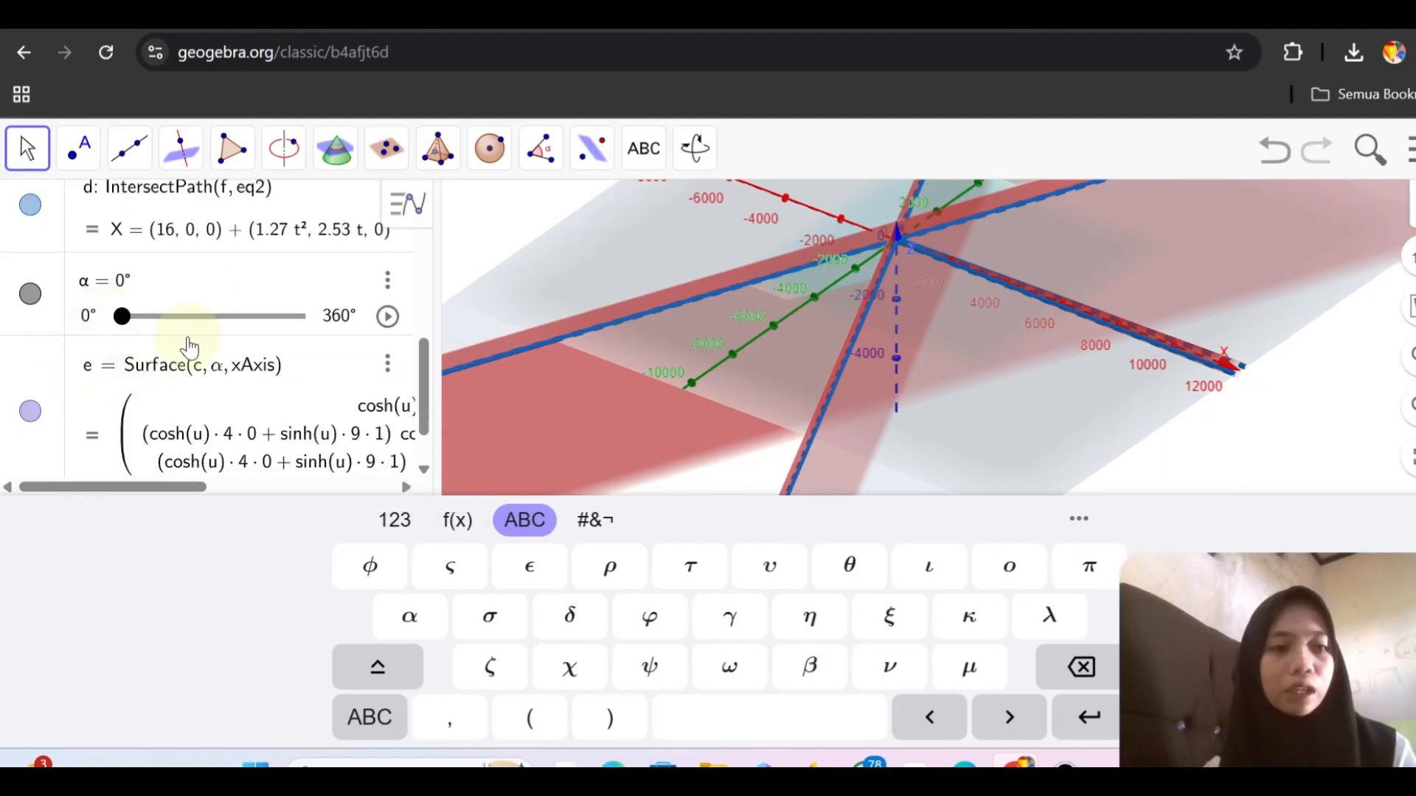
scroll(192, 299, "up", 1)
scroll(100, 391, "down", 2)
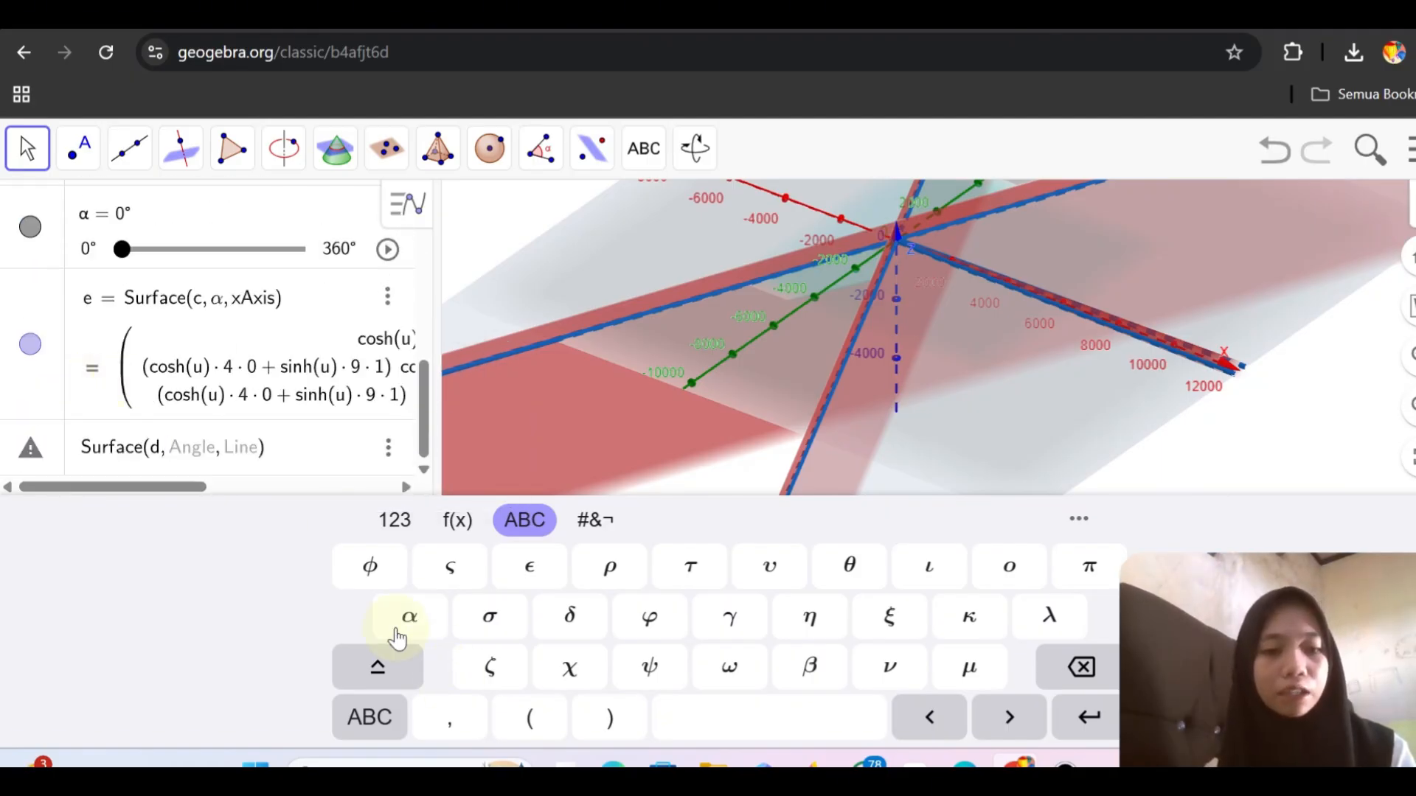
left_click(398, 639)
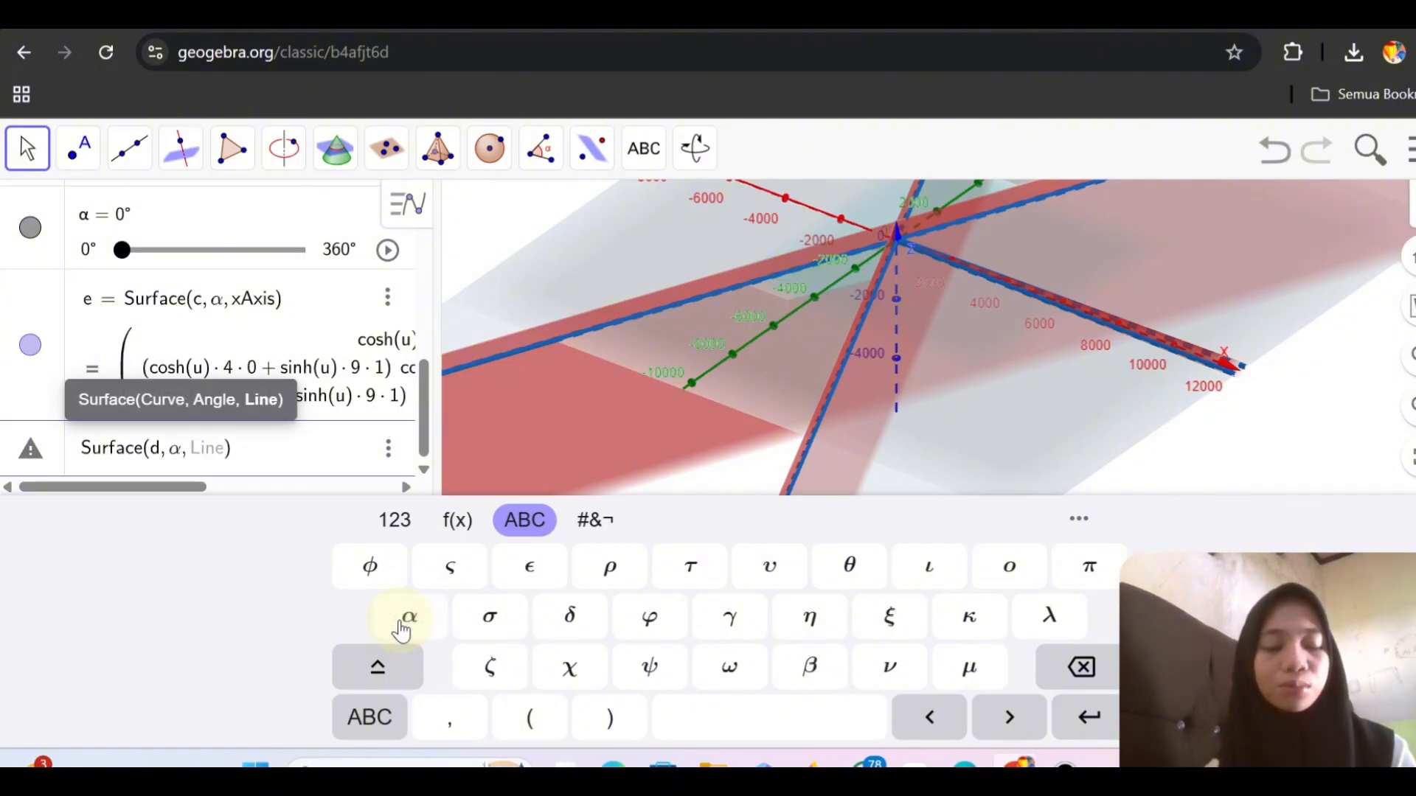
Complete the Surface command for curve d with xAxis as the rotation line and create the surface.
type("X")
key("BackSpace")
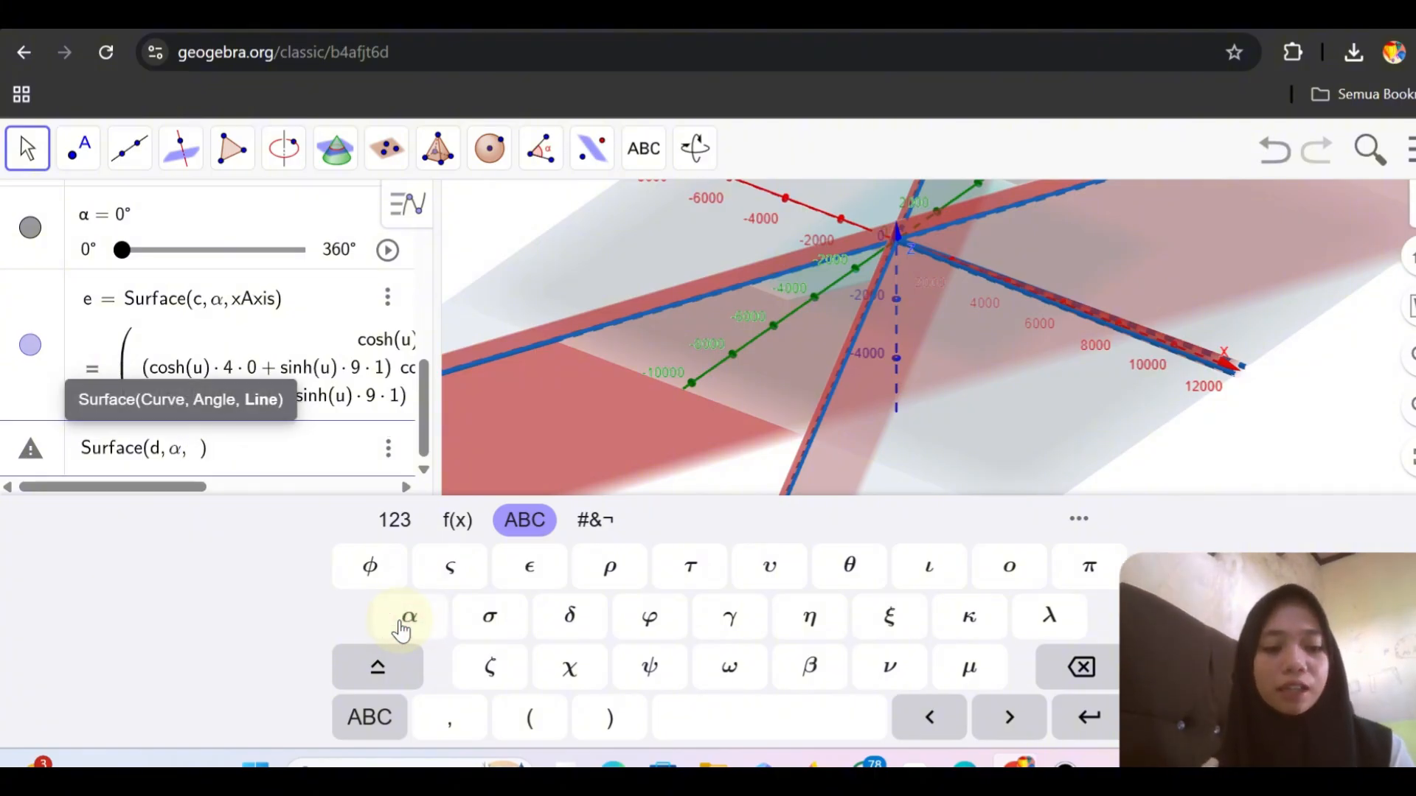
type("xA")
type("ax")
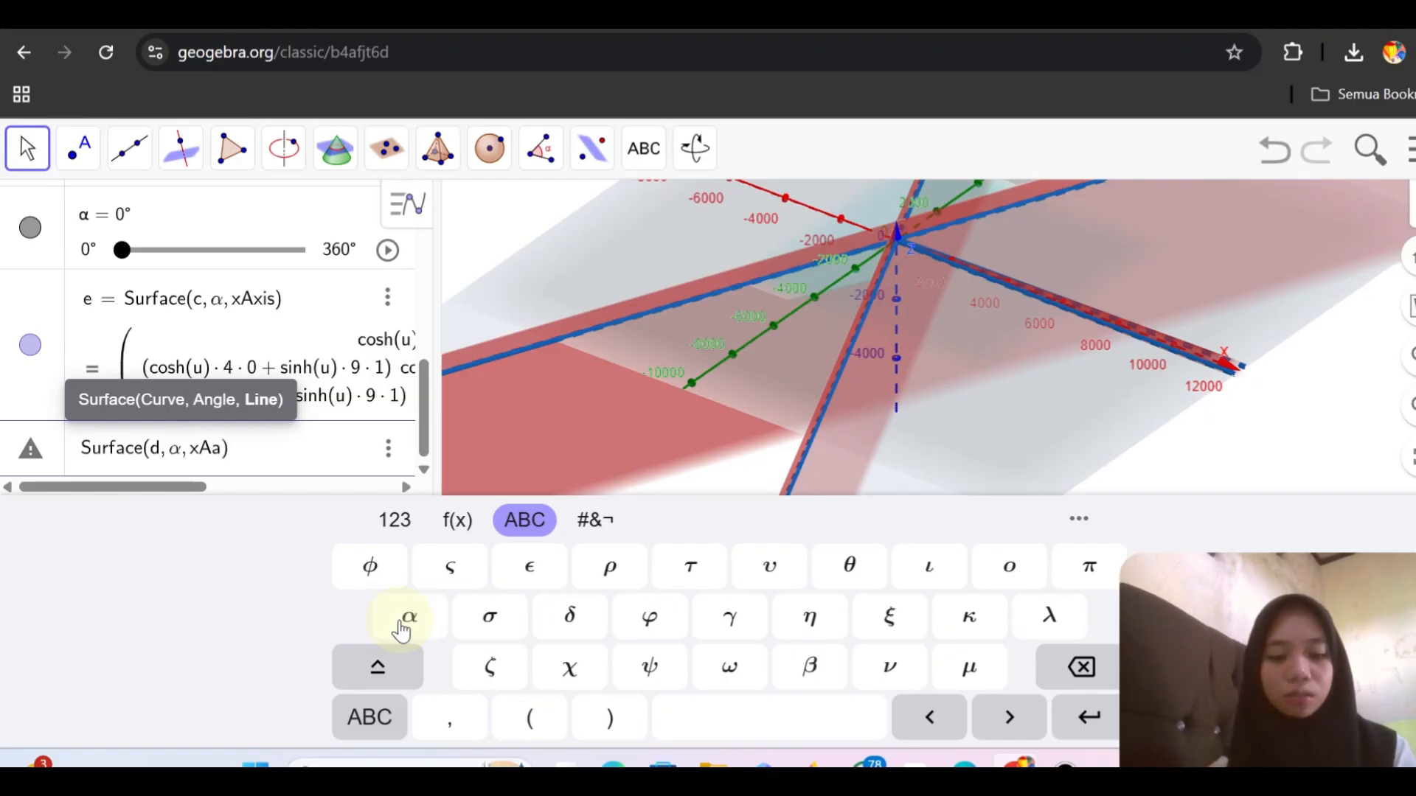
key("BackSpace")
key("BackSpace")
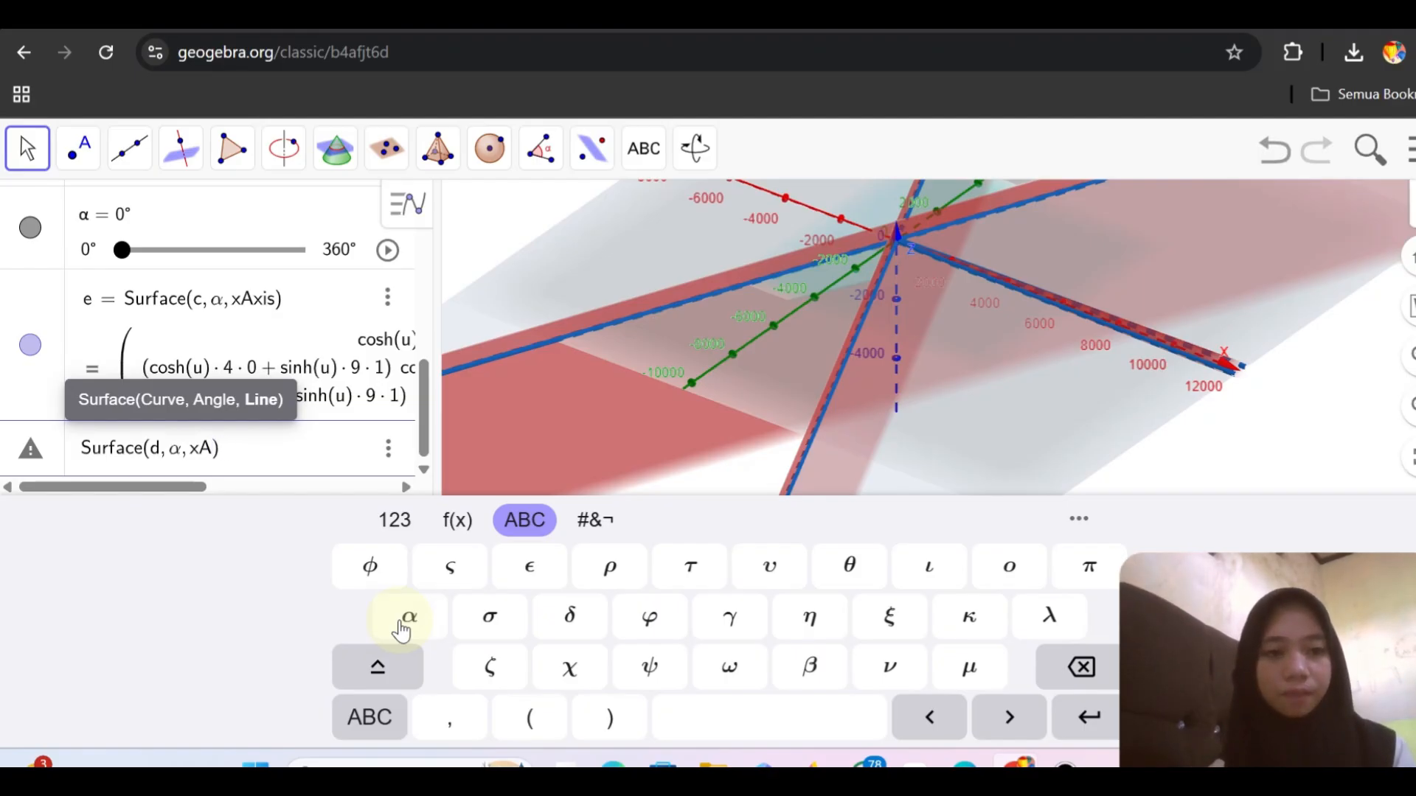
type("xis")
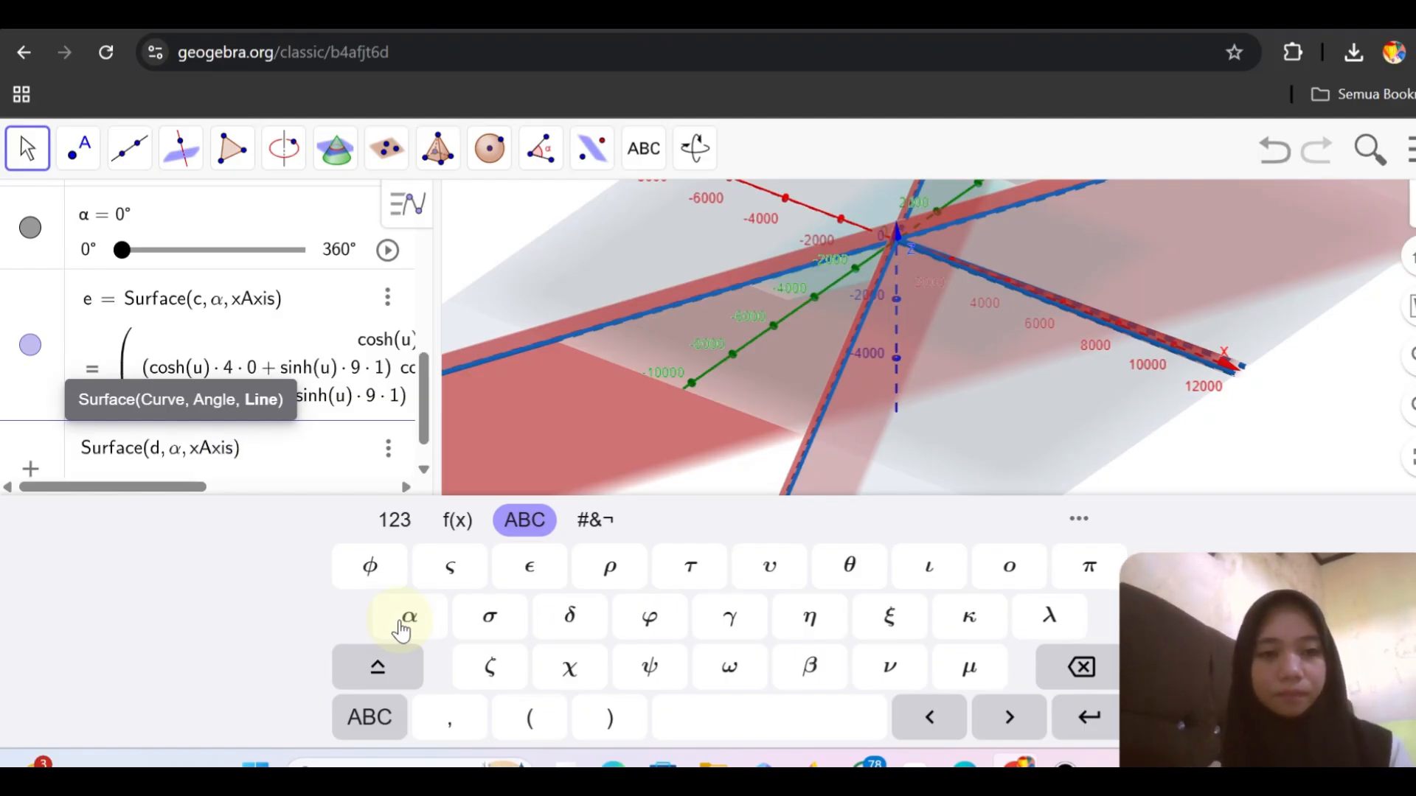
key("Return")
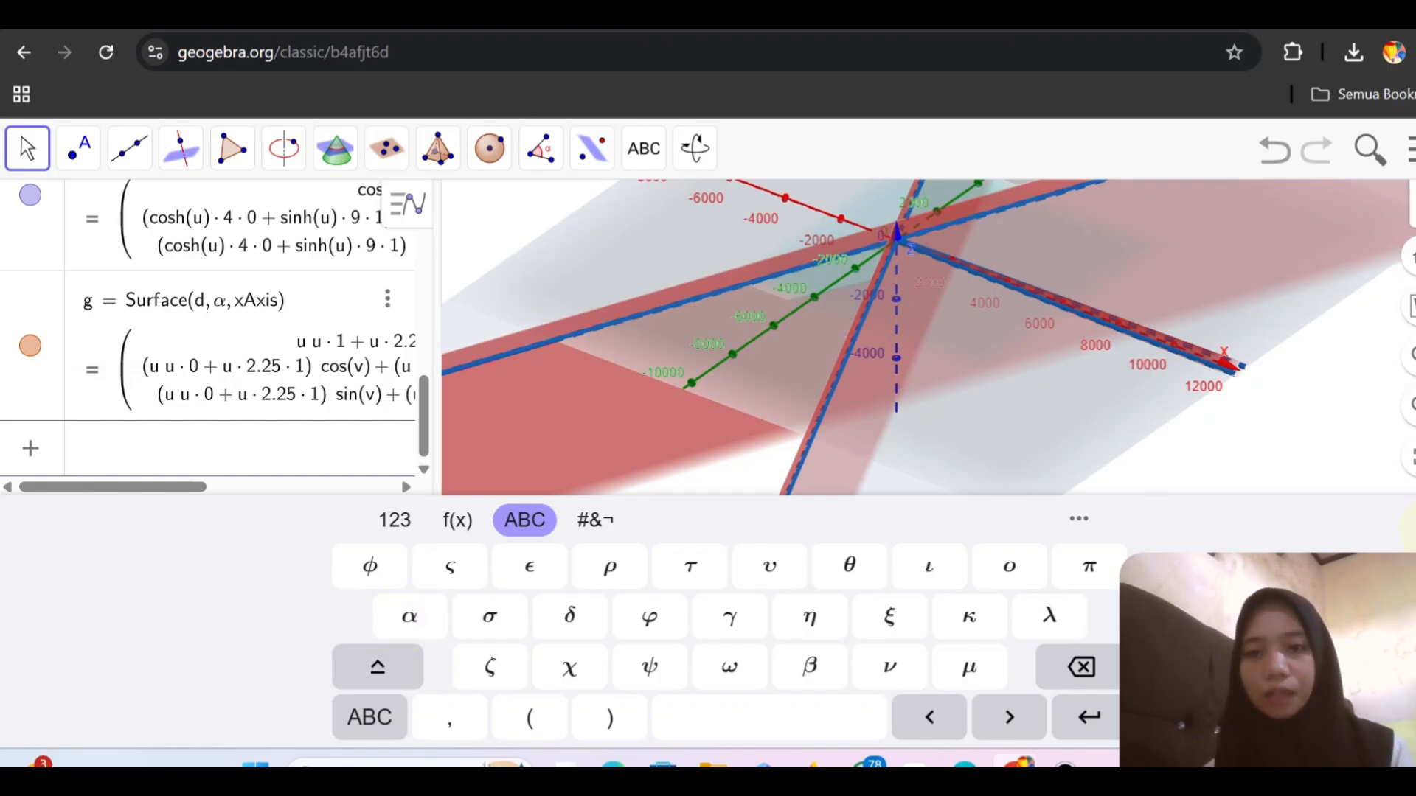
Hide intersection curves c and d, equations eq1 and eq2, and the plane z = 0 in the 3D view.
left_click(1413, 528)
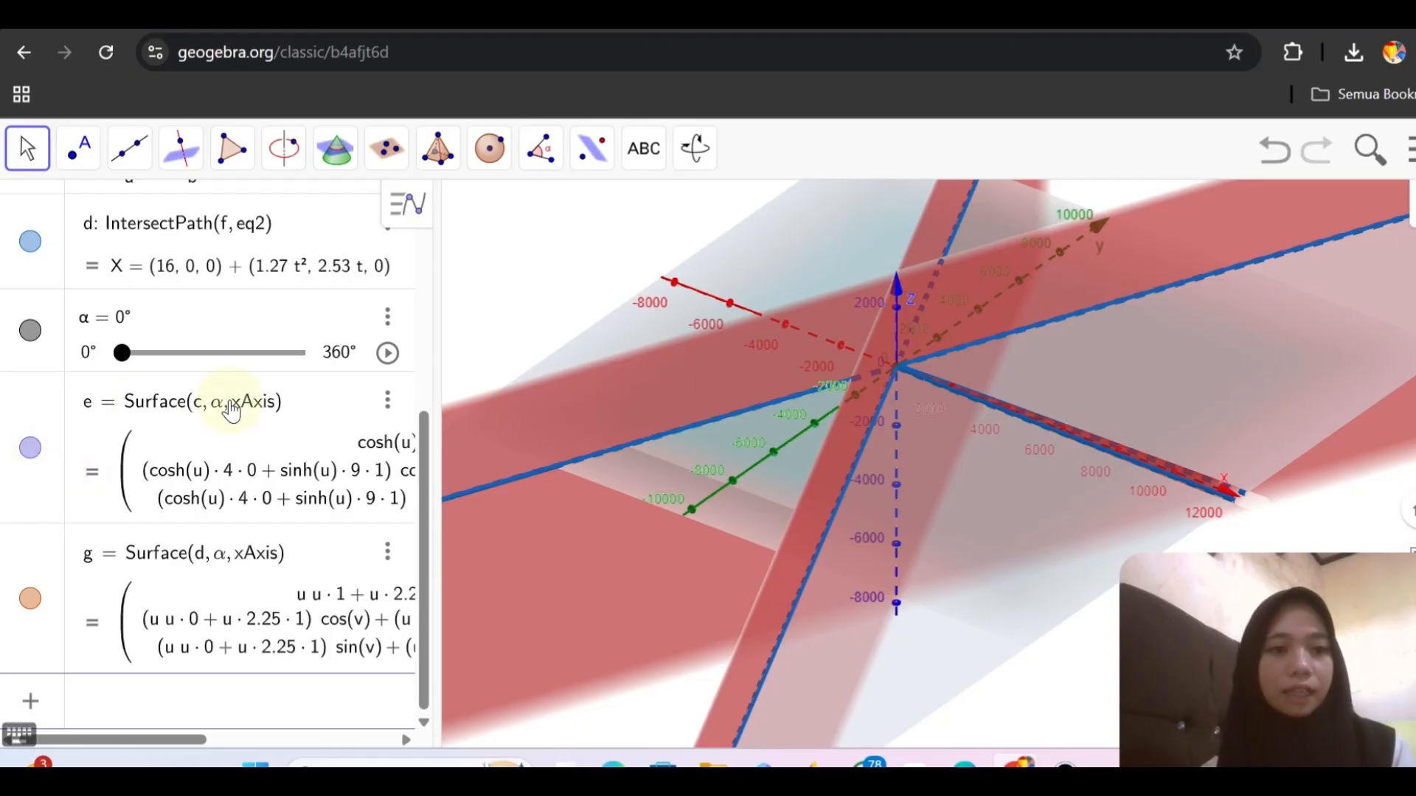
scroll(40, 335, "up", 1)
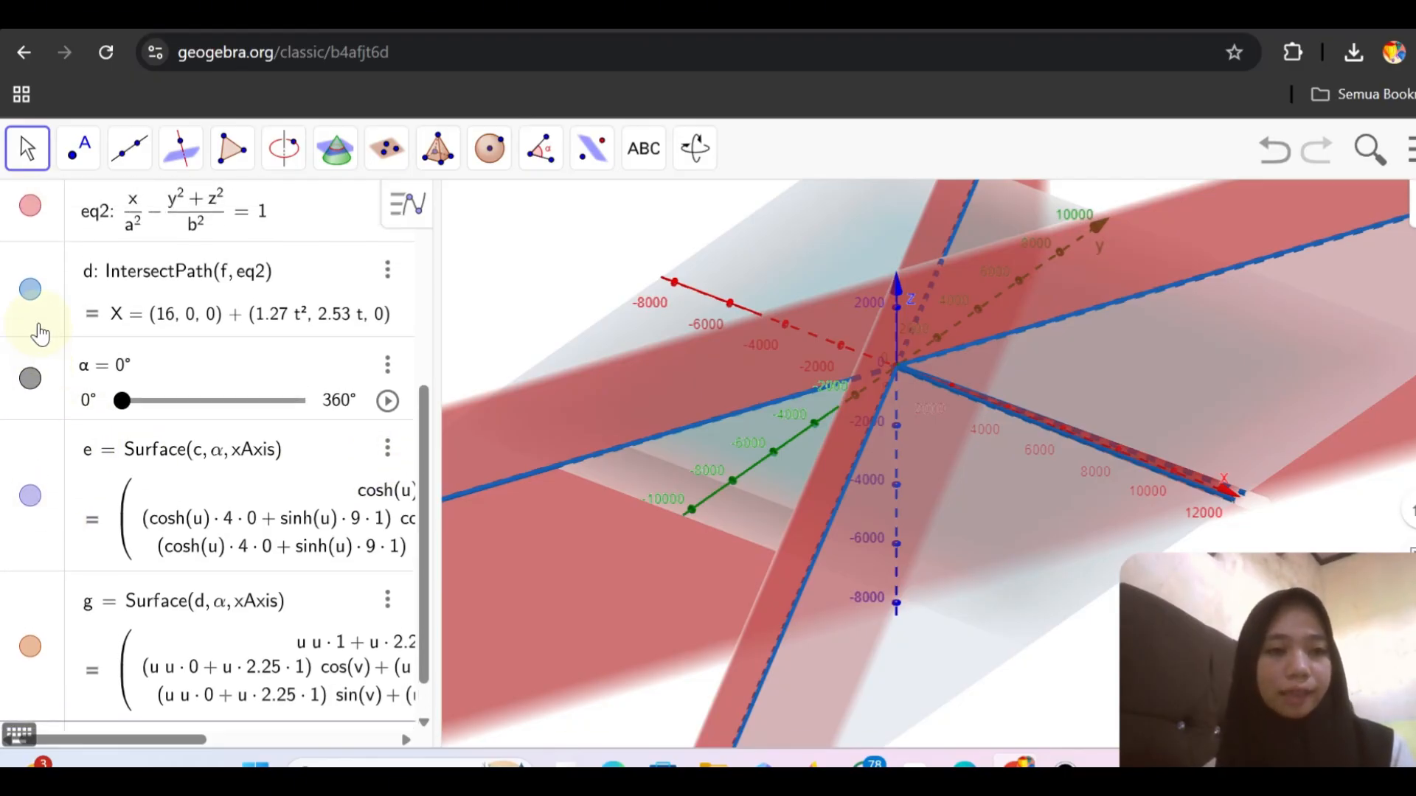
left_click(35, 323)
scroll(40, 334, "up", 2)
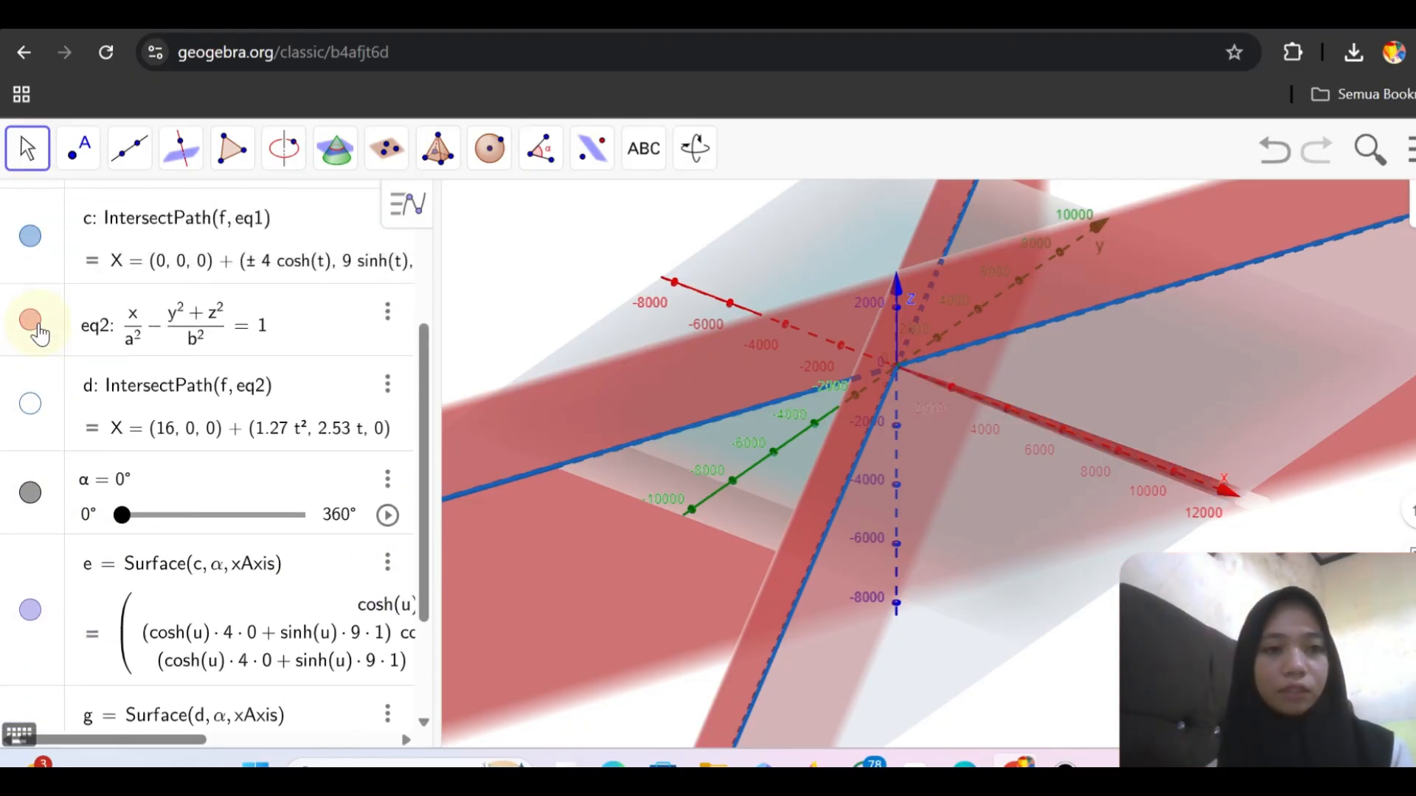
left_click(28, 321)
scroll(28, 329, "up", 3)
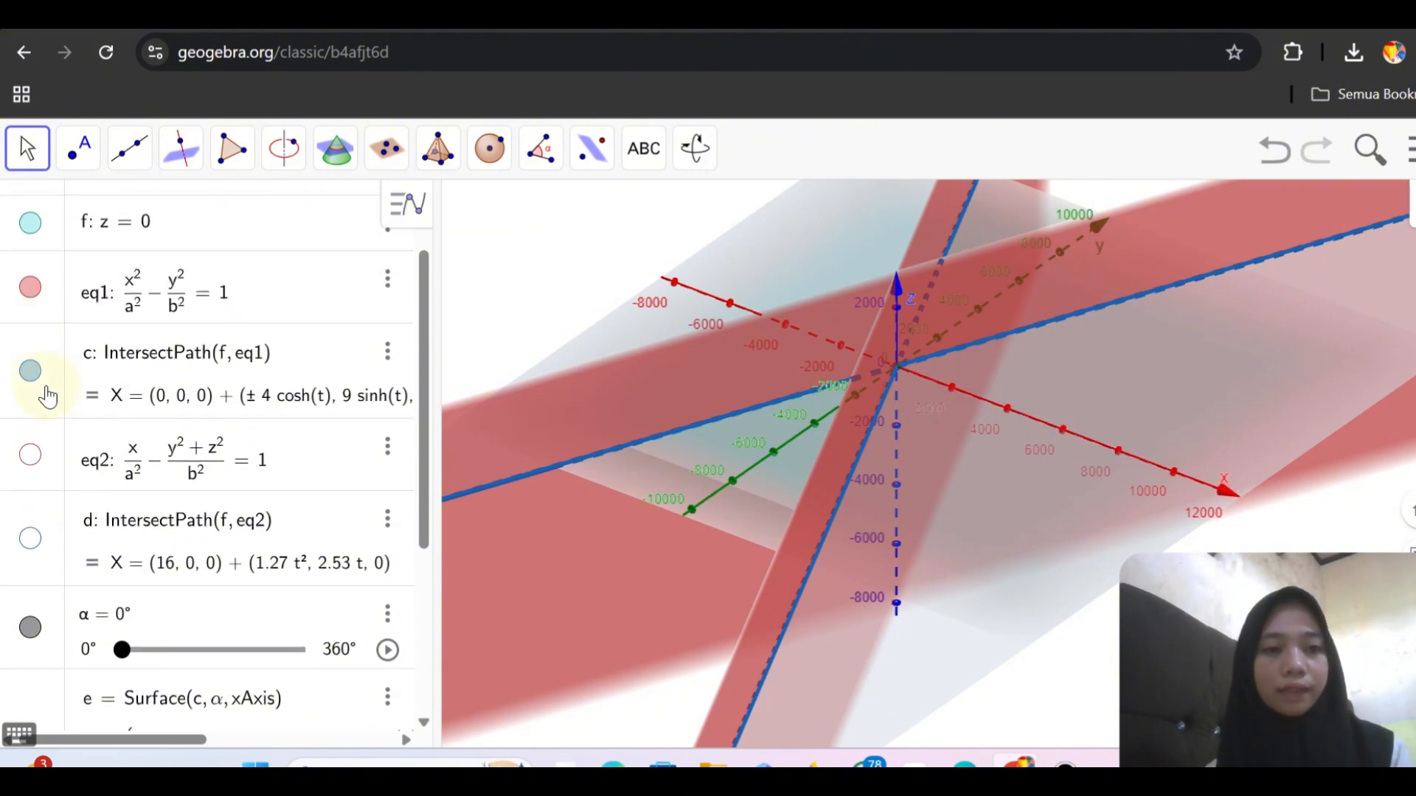
left_click(31, 373)
left_click(29, 287)
scroll(30, 291, "up", 3)
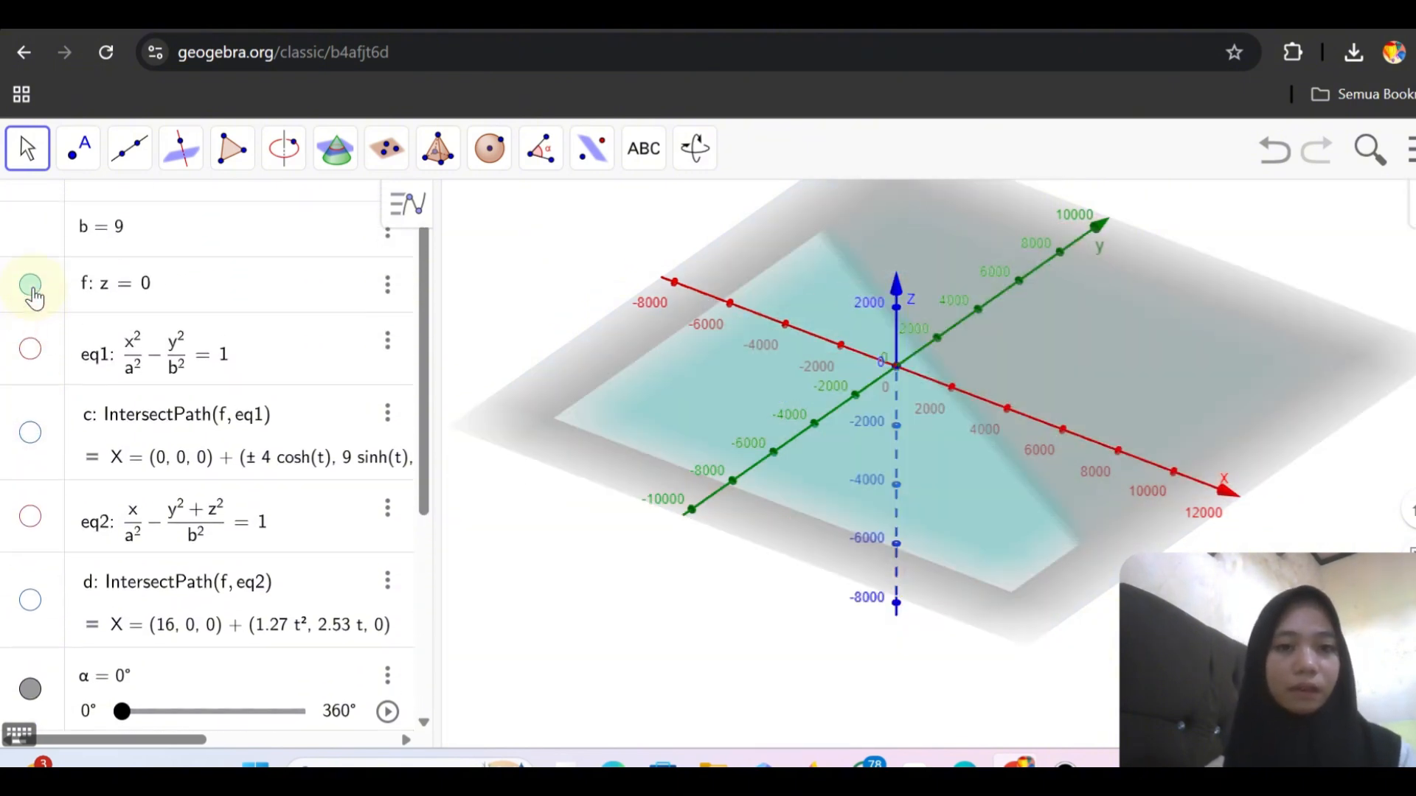
left_click(31, 307)
Show equation eq2 again and start the animation of the α slider.
scroll(33, 317, "down", 5)
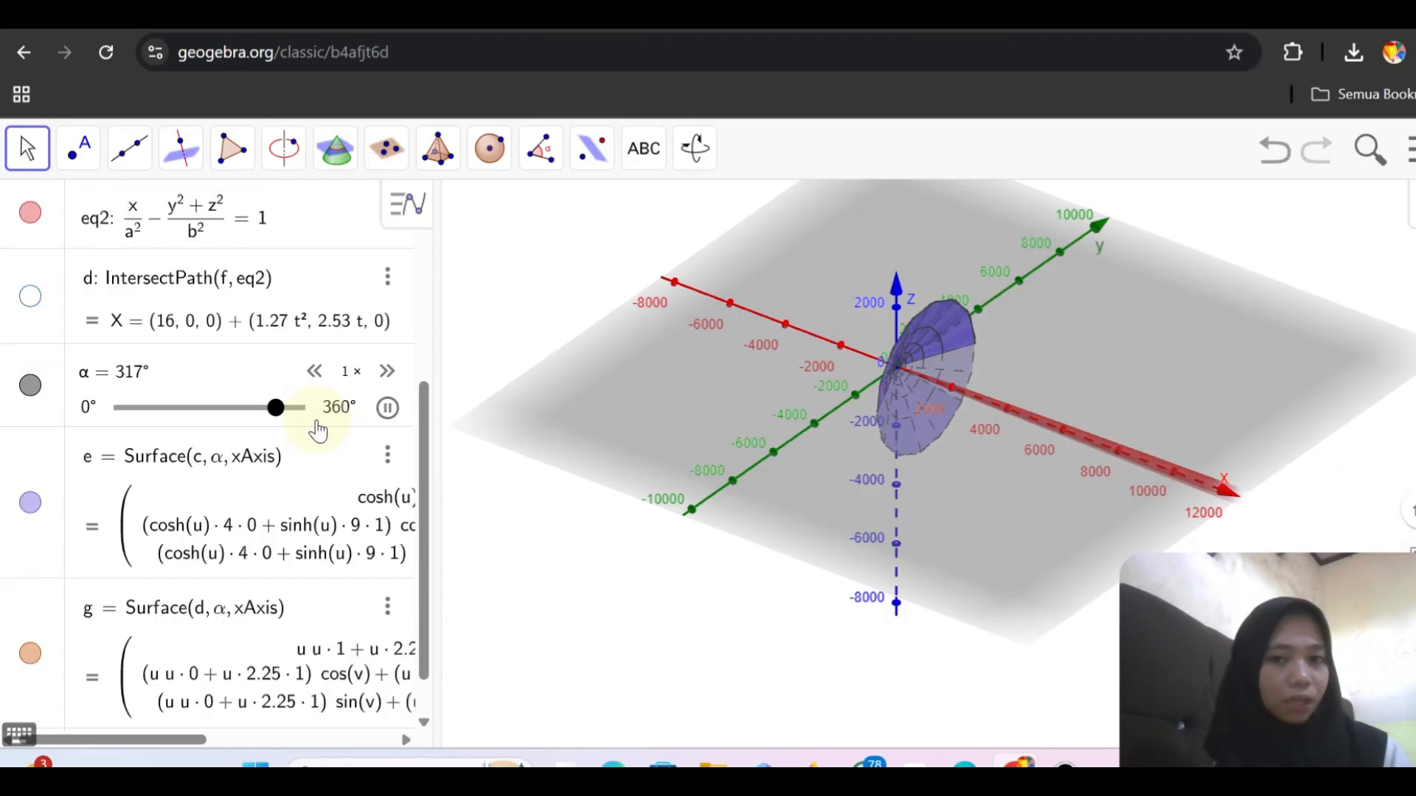
scroll(302, 339, "up", 2)
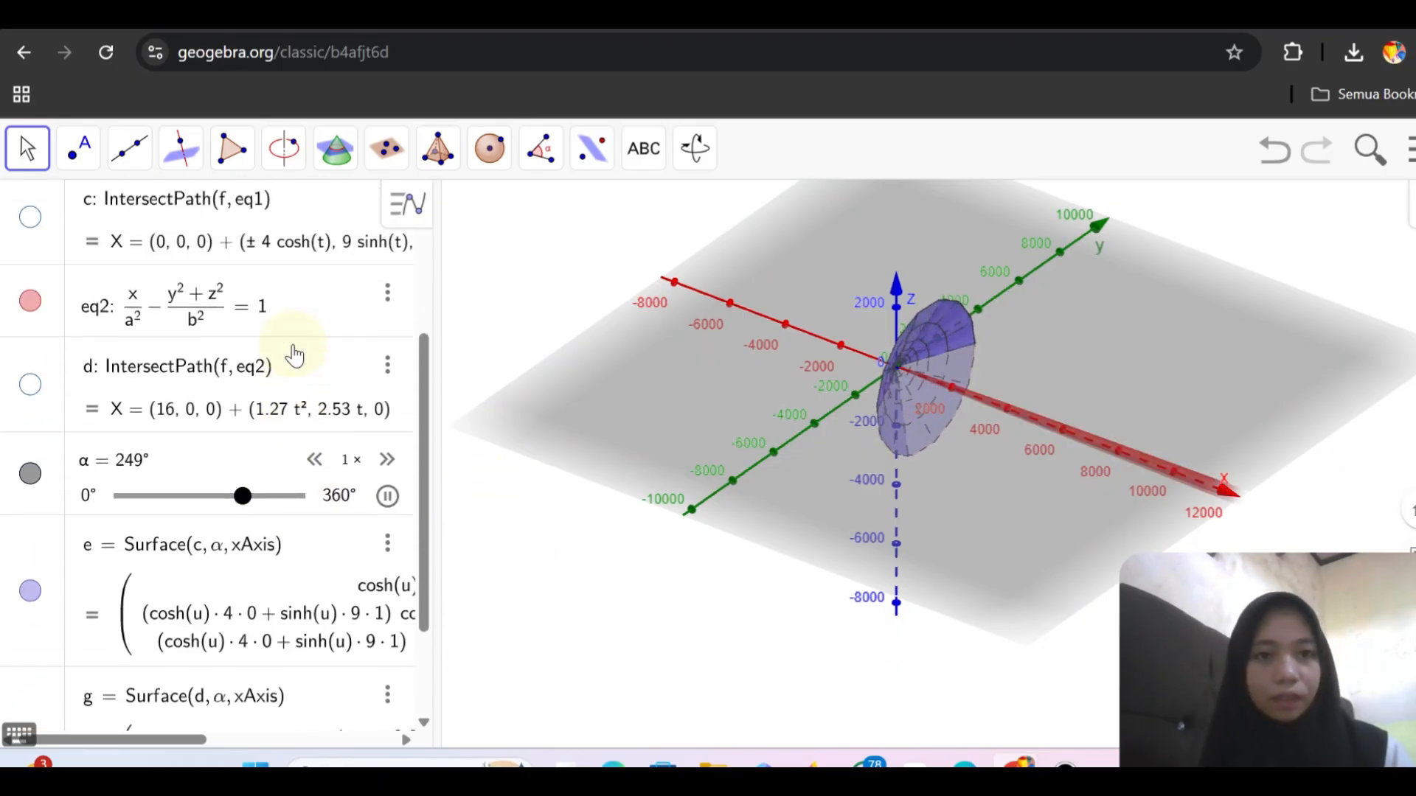
Change the color of equation eq2's surface to purple in its settings and close them.
left_click(387, 295)
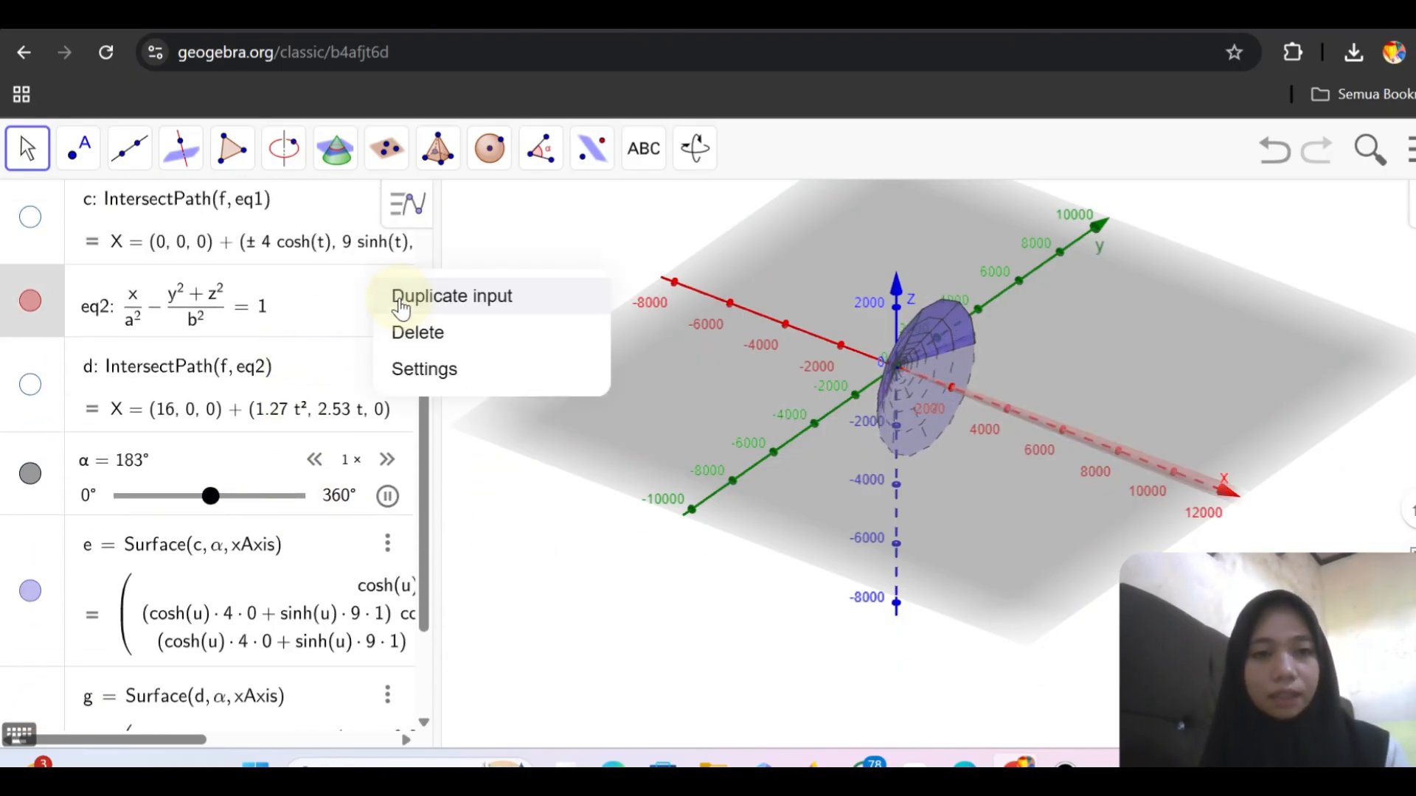
left_click(449, 375)
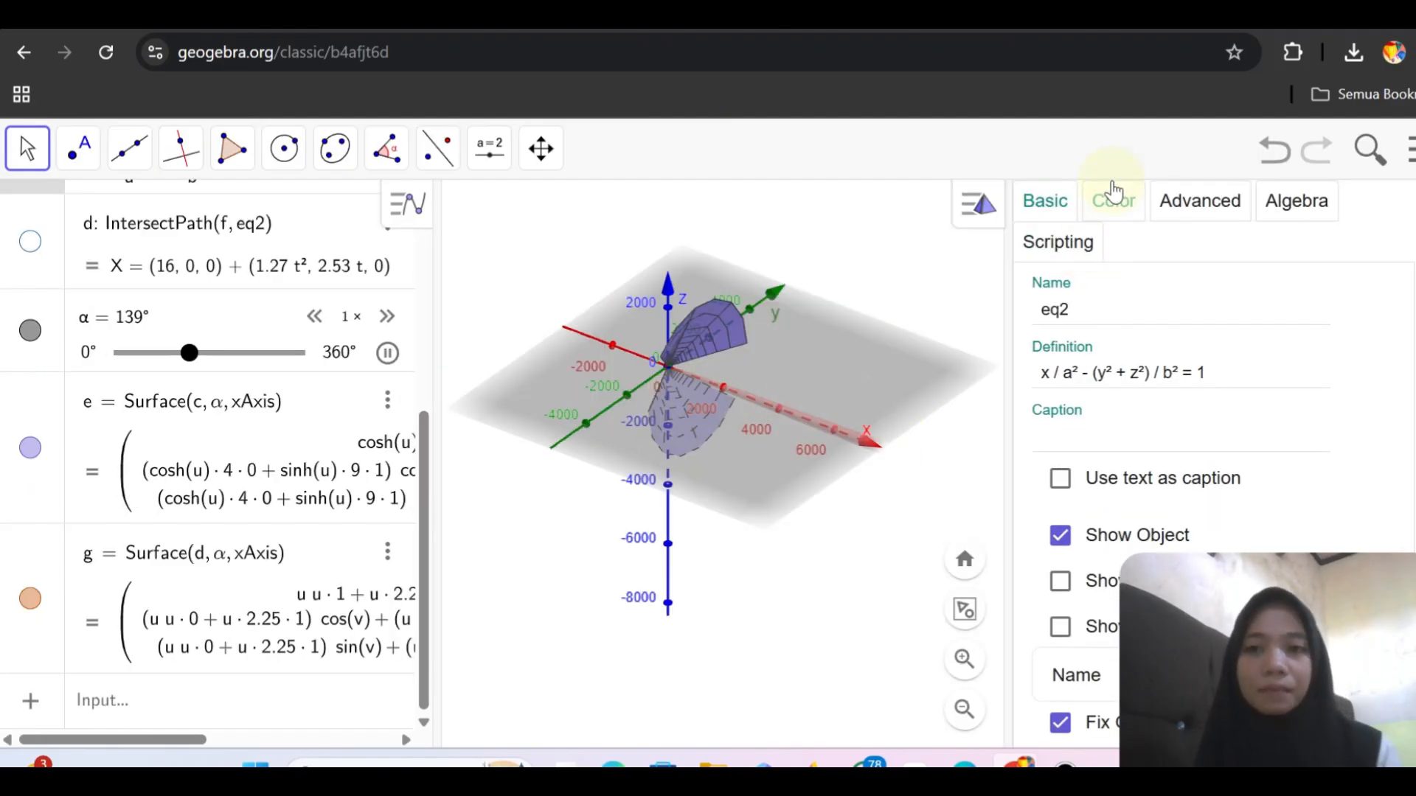
left_click(1111, 199)
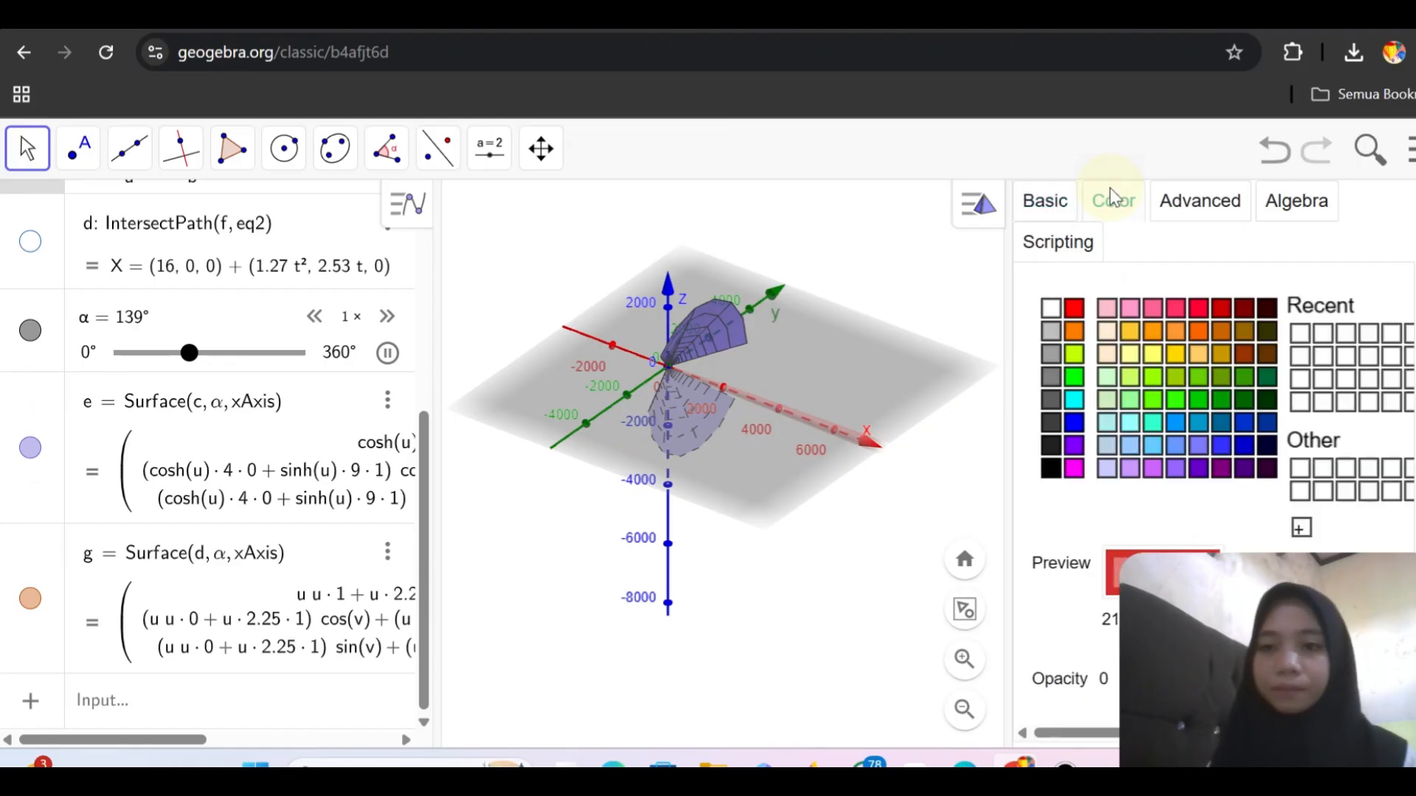
left_click(1198, 469)
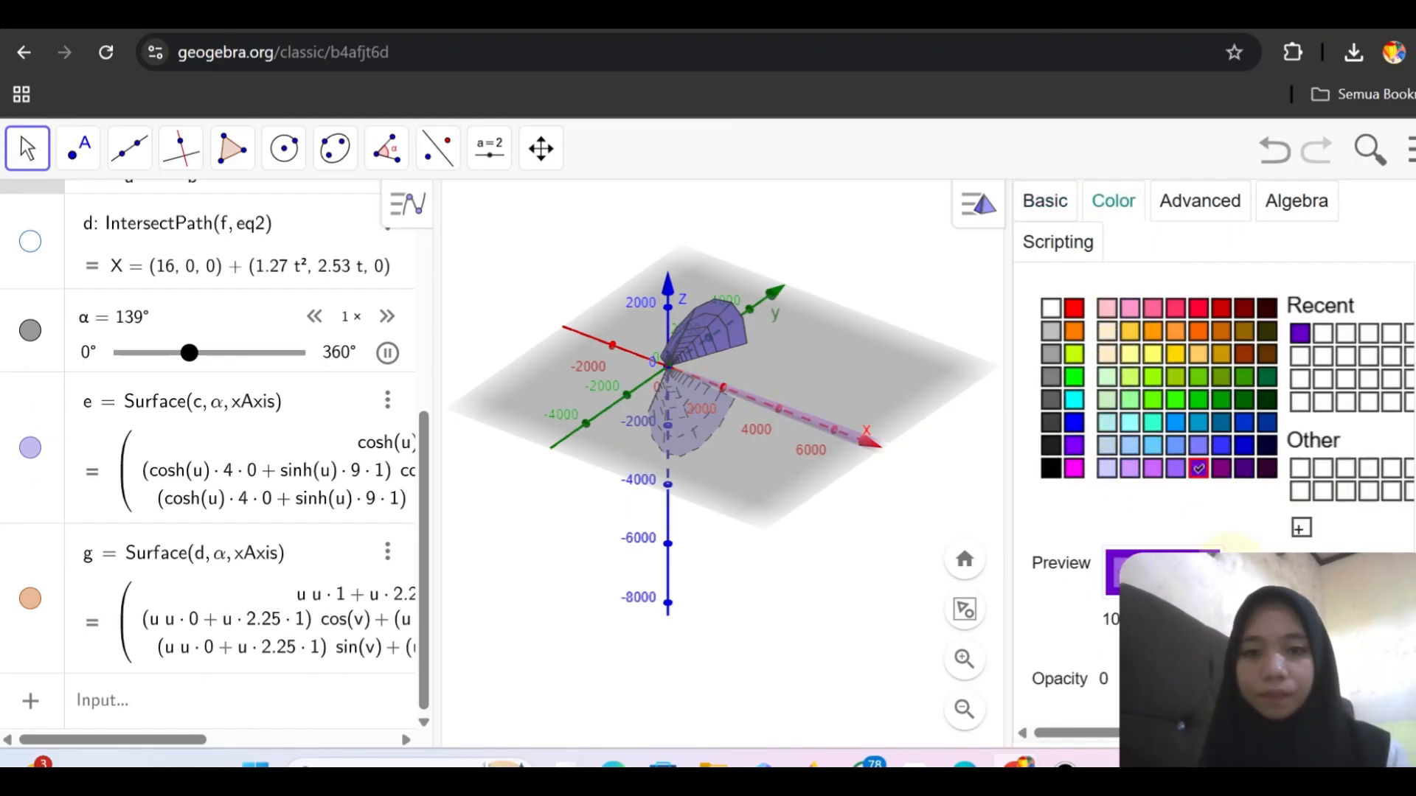
left_click(1409, 210)
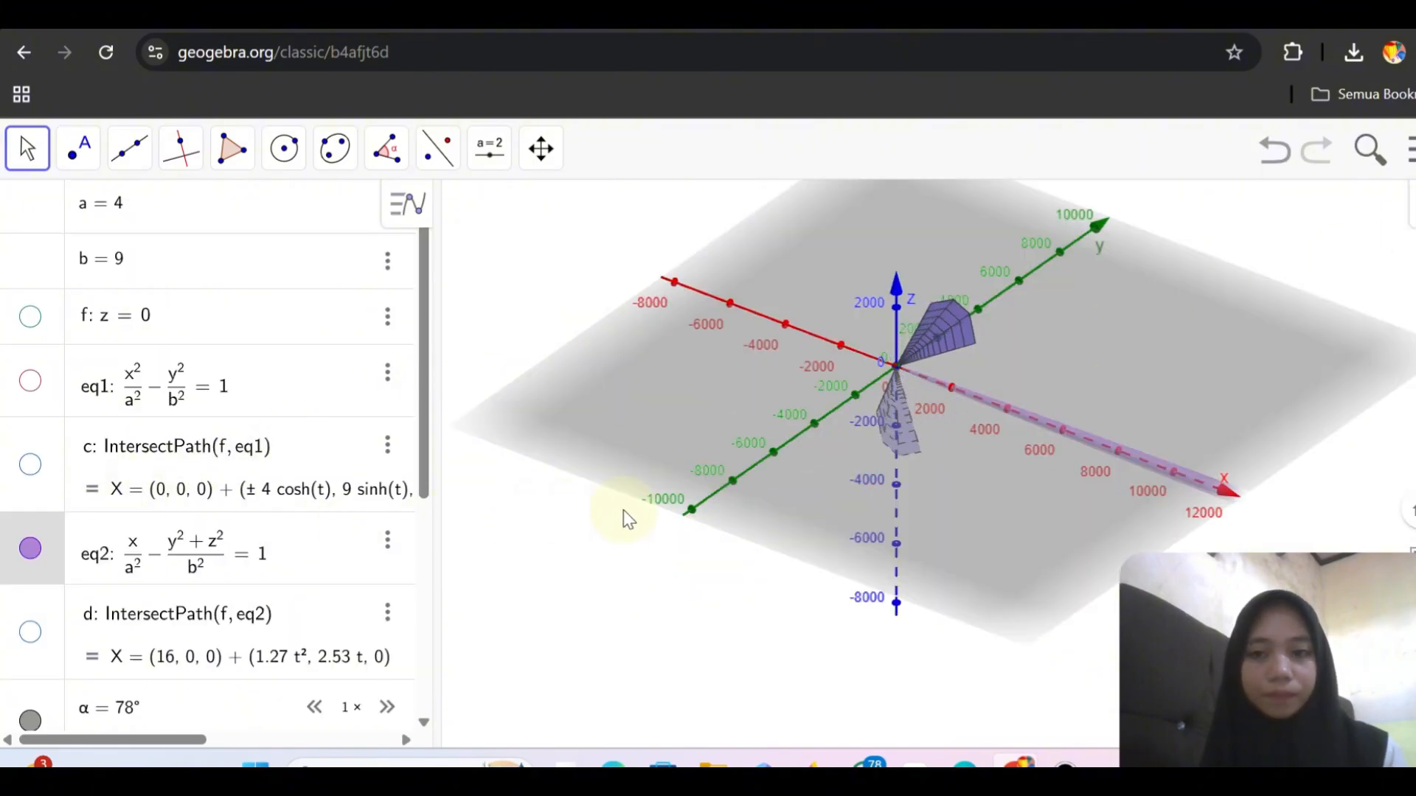
left_click(302, 565)
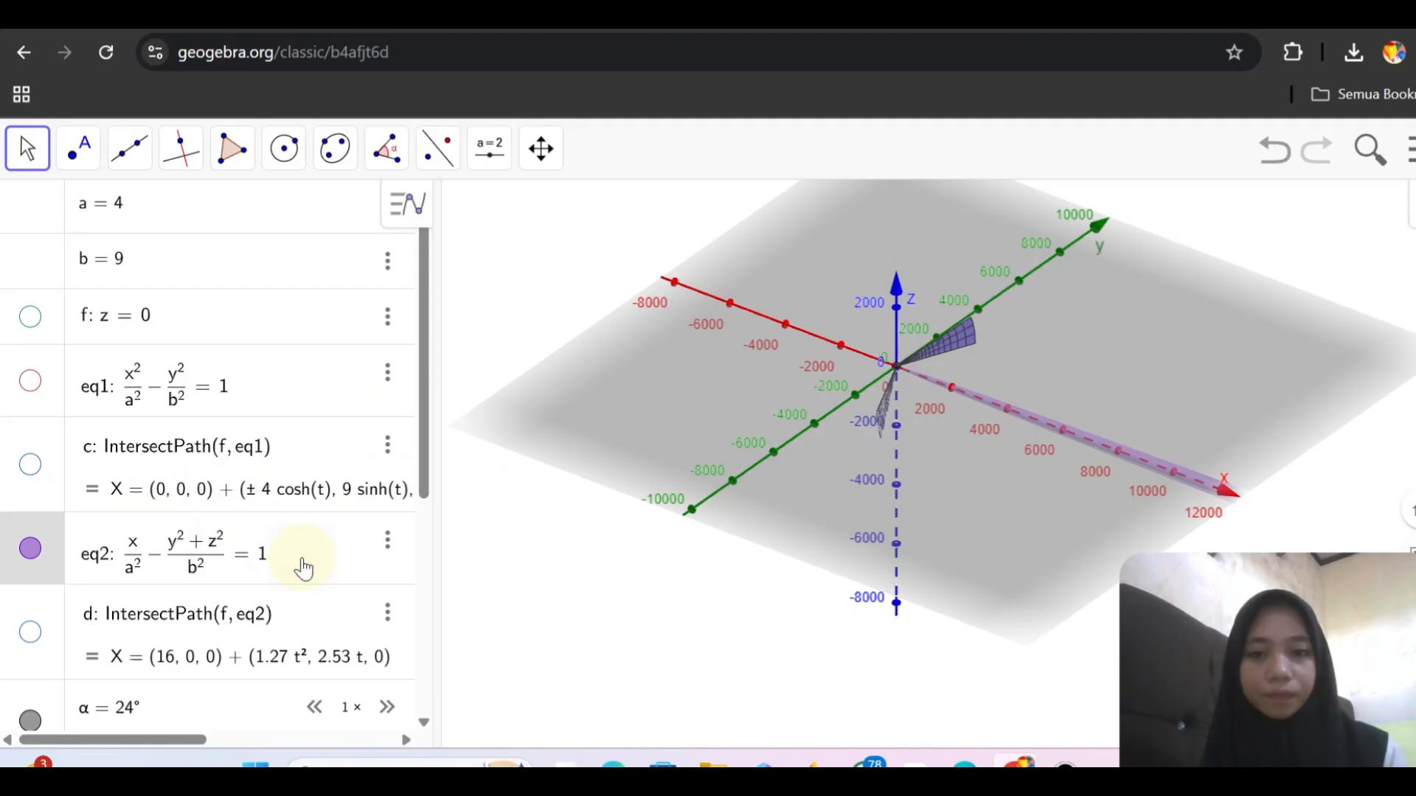
scroll(302, 565, "down", 5)
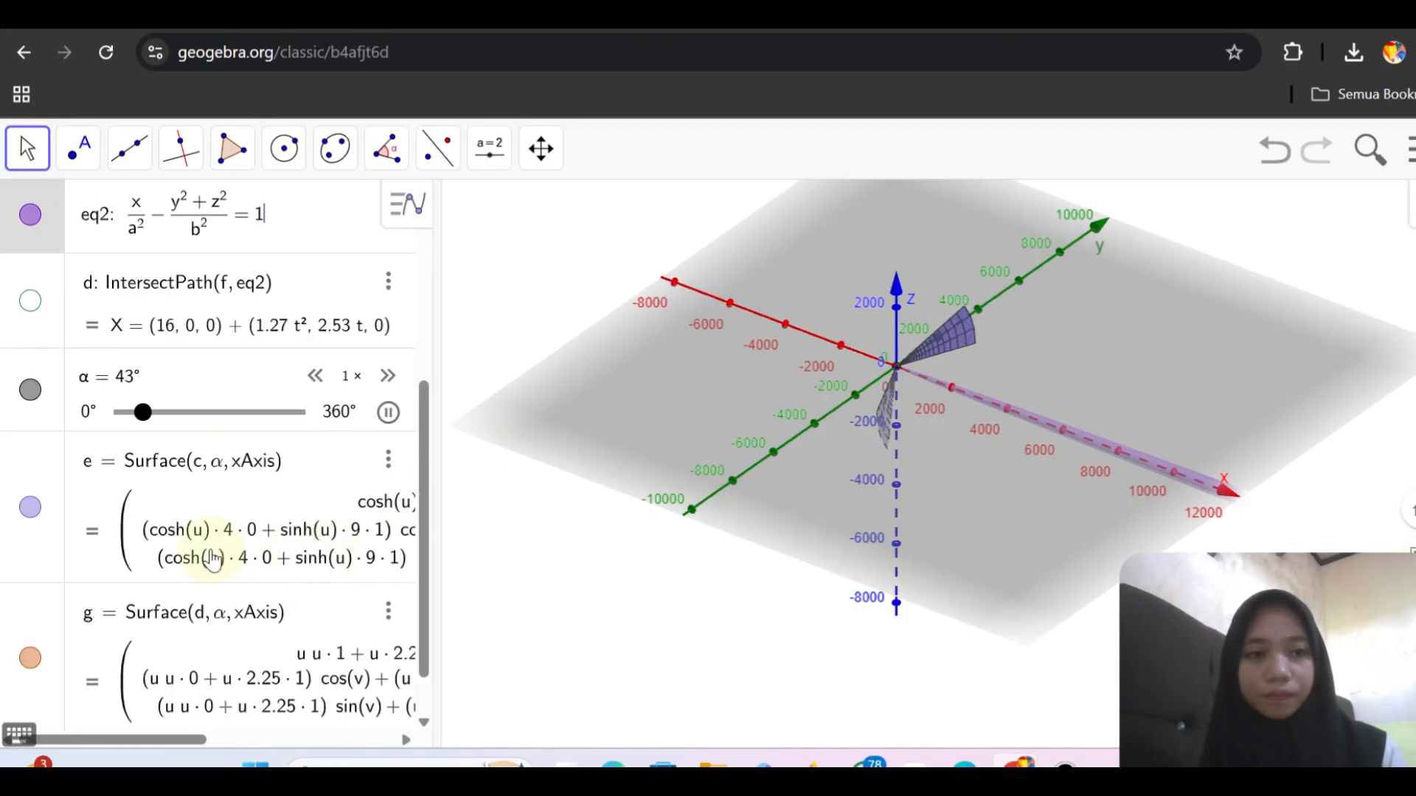
left_click(521, 497)
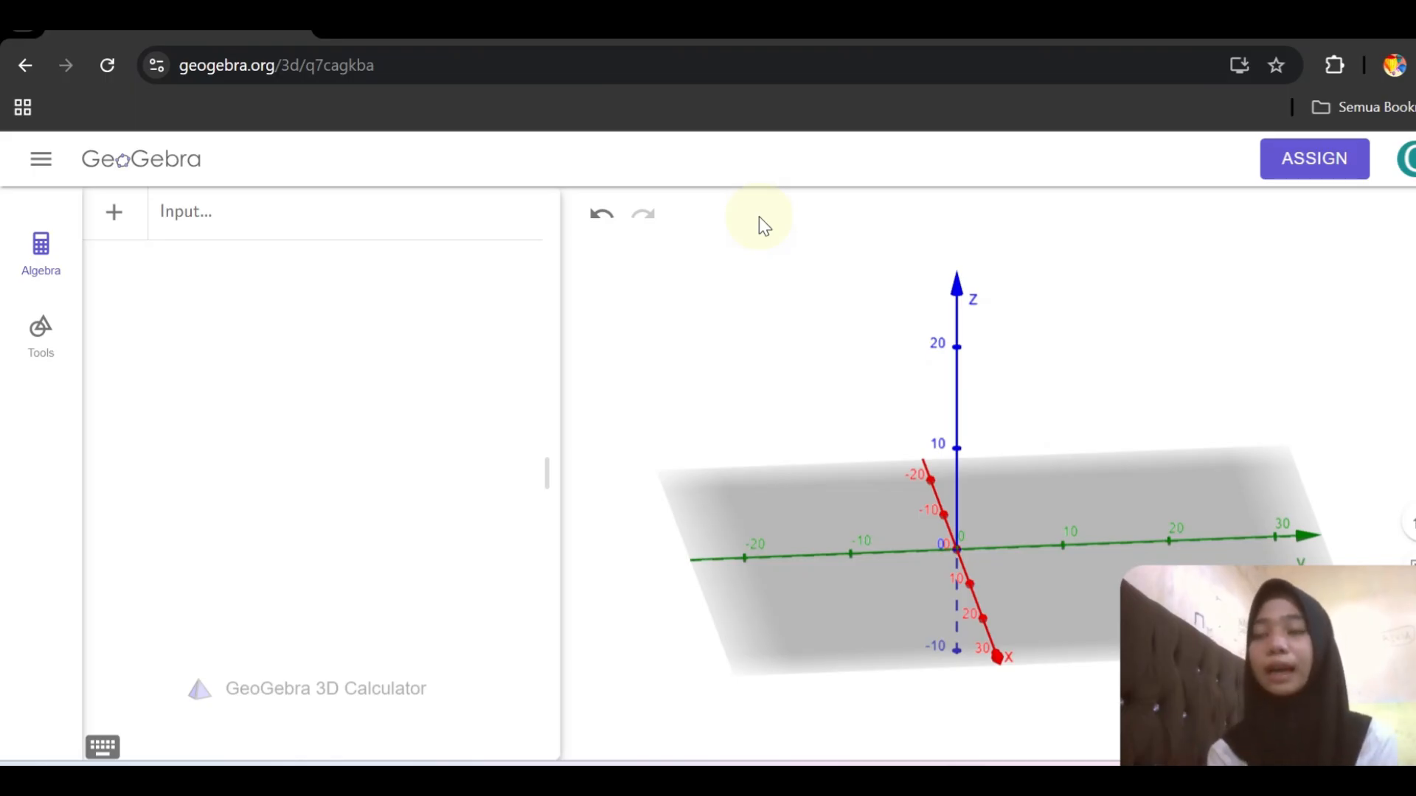
Define the constants b = 10 and r = 2 in the empty 3D construction.
left_click(402, 233)
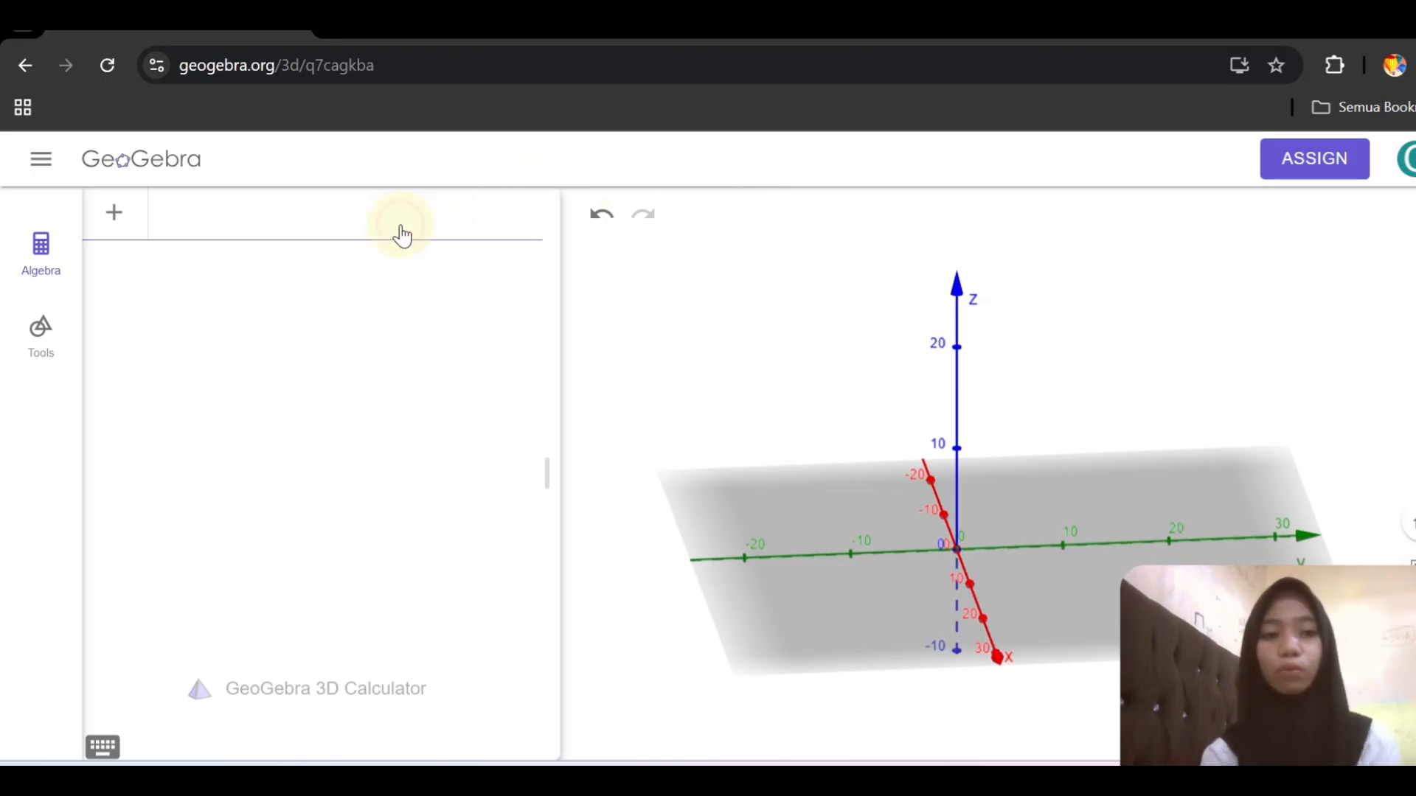
type("b = 10")
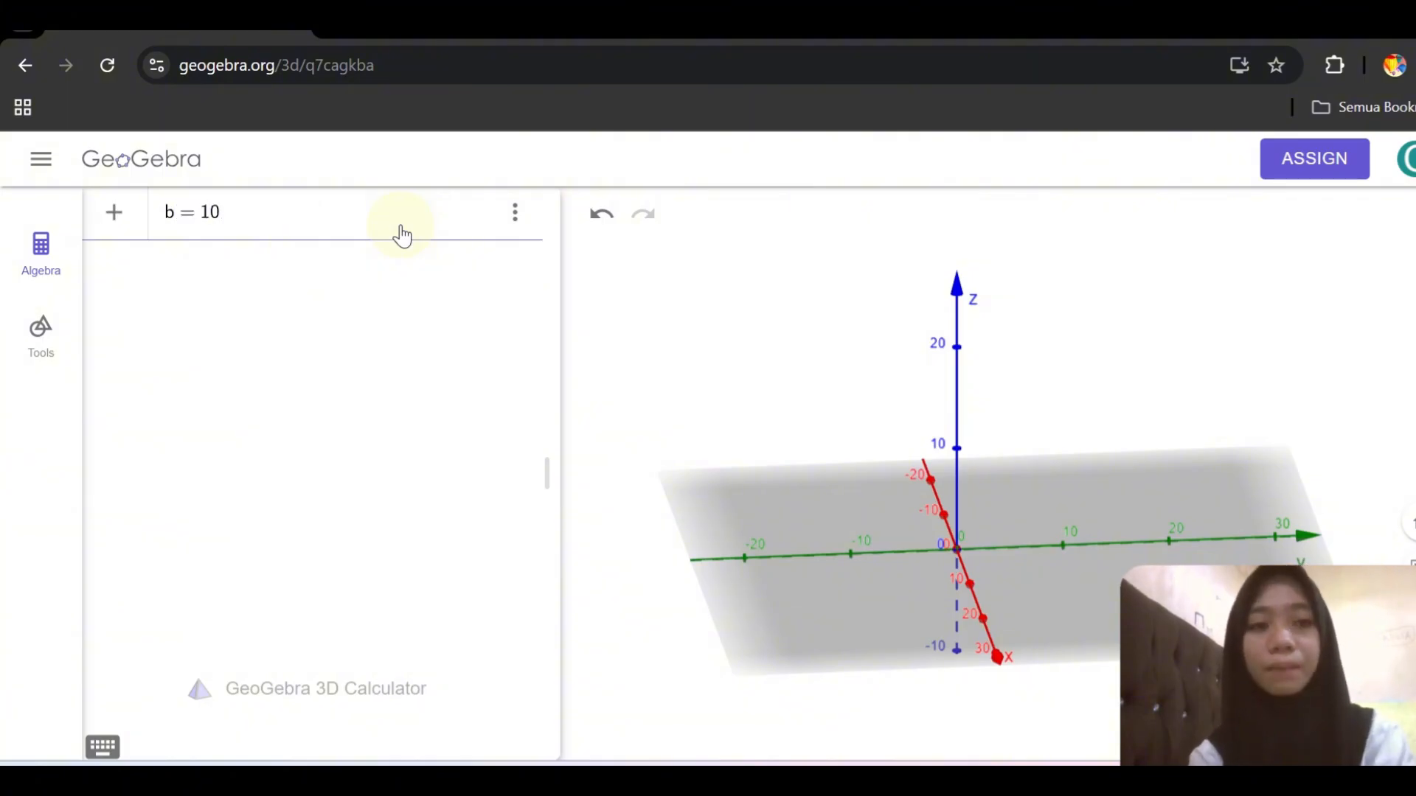
key("Return")
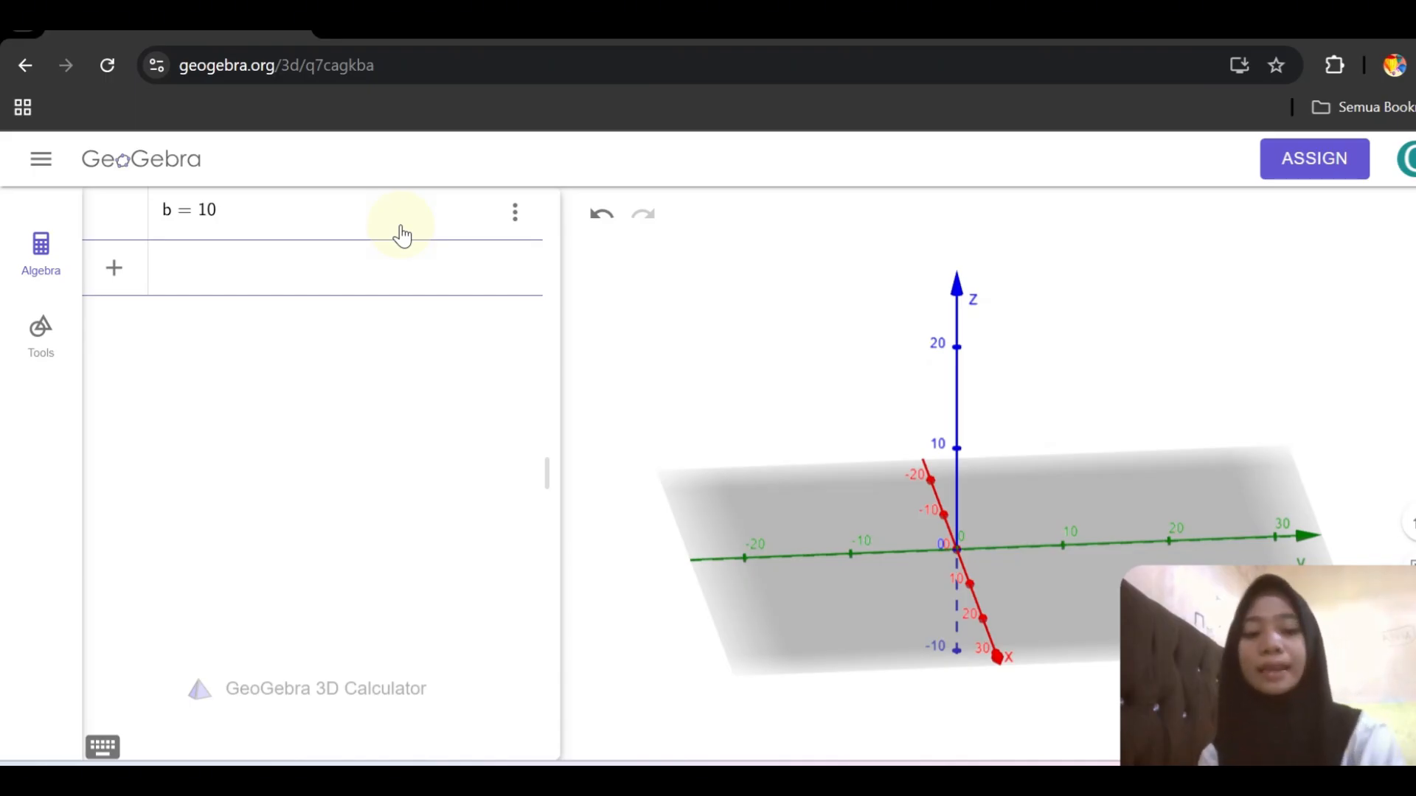
type("r = 2")
key("Return")
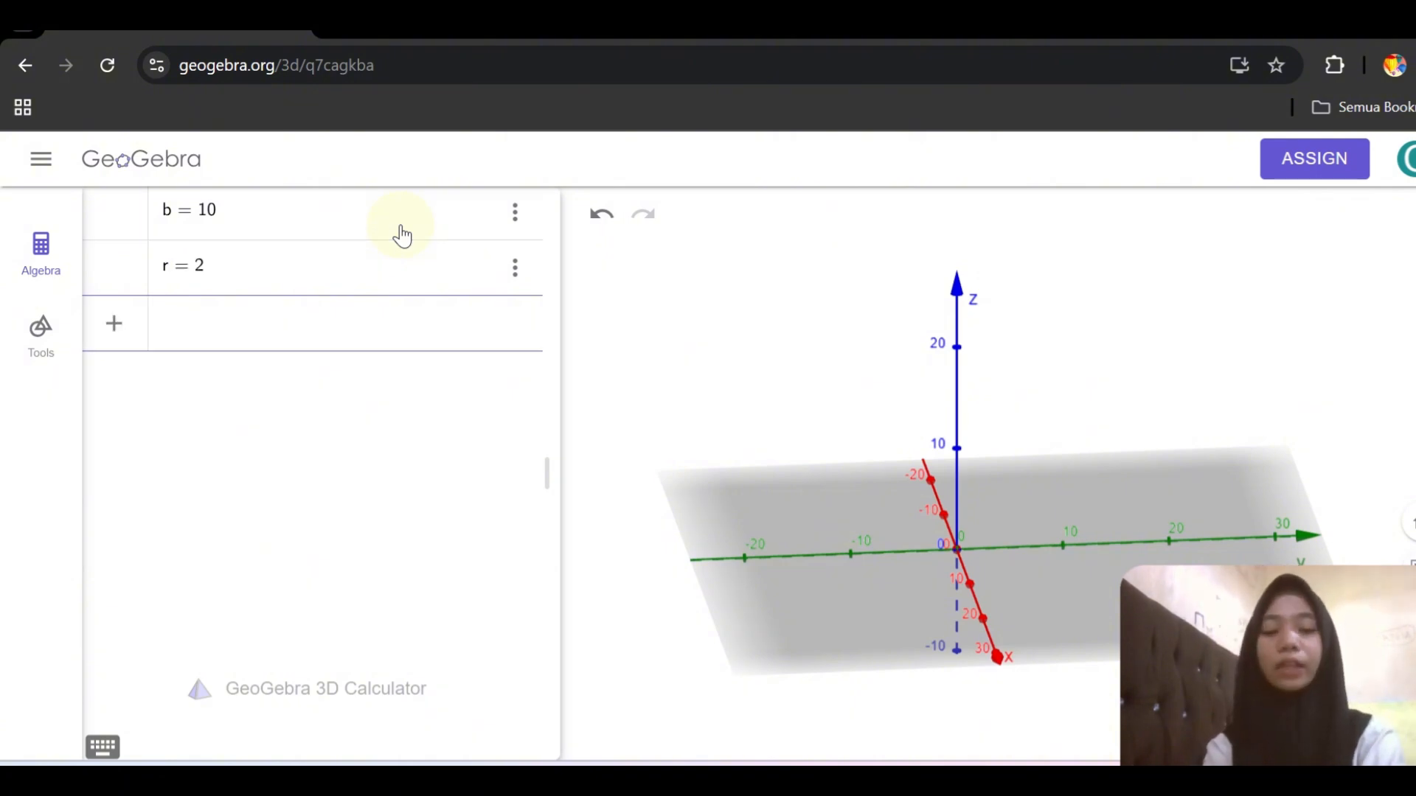
Add the plane z = 0 to the construction.
type("z ")
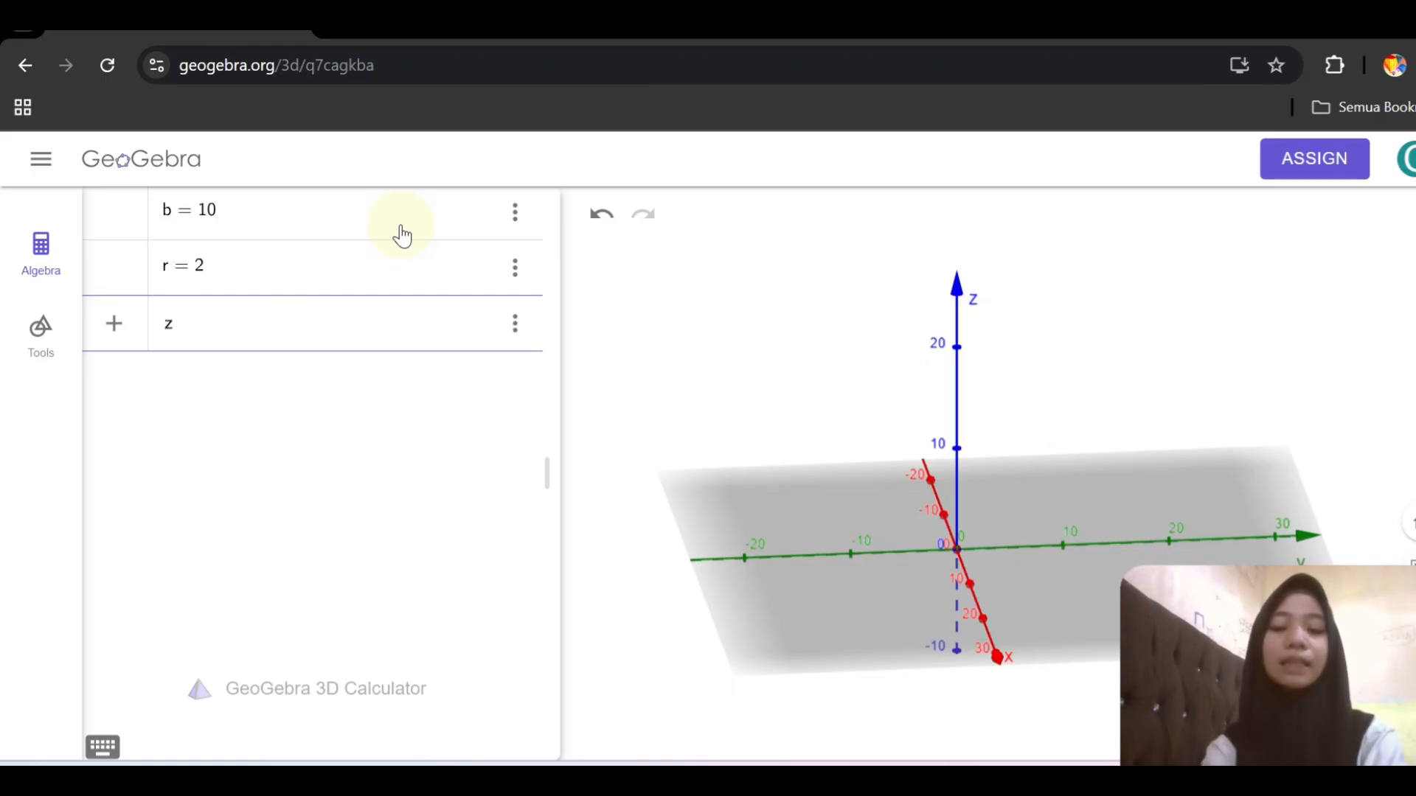
type("= 0")
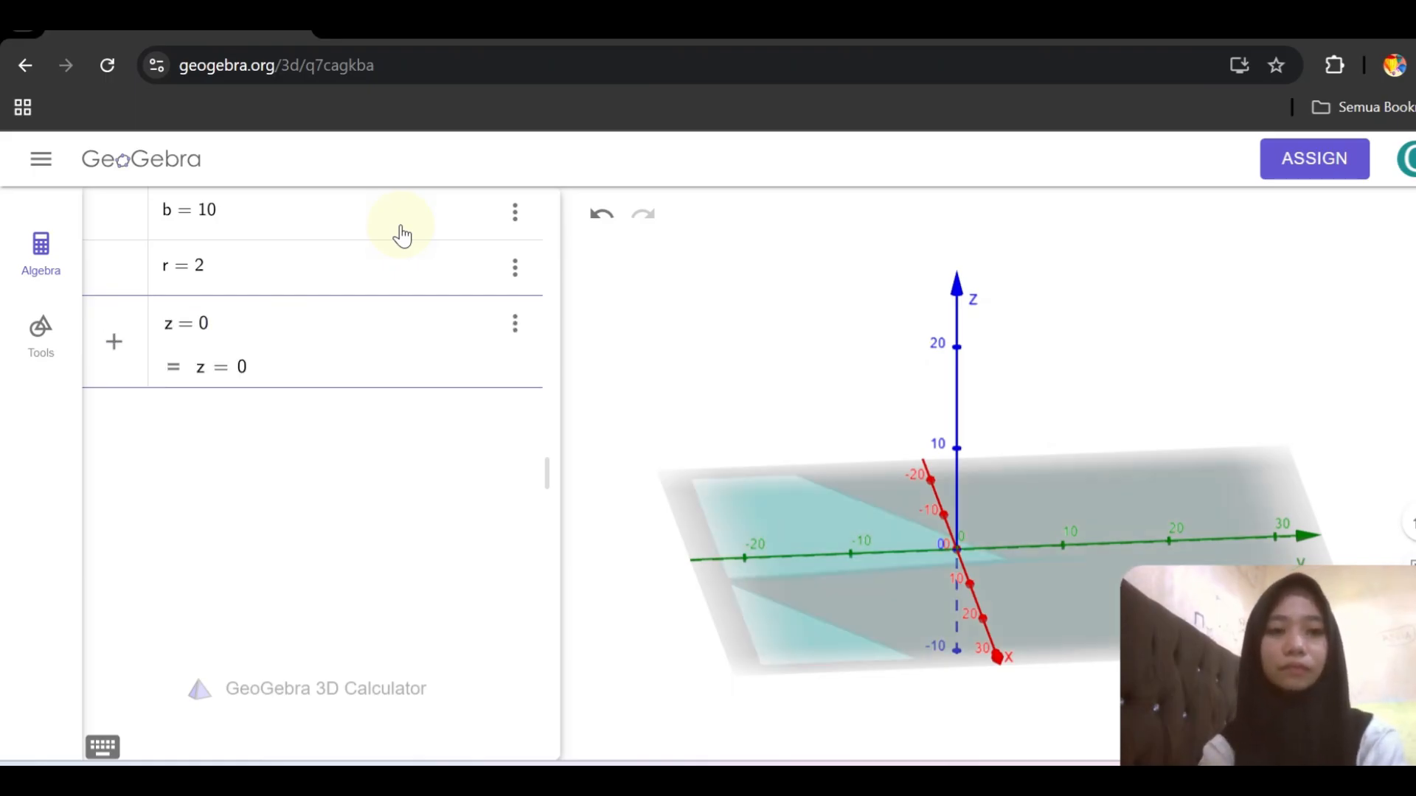
key("Return")
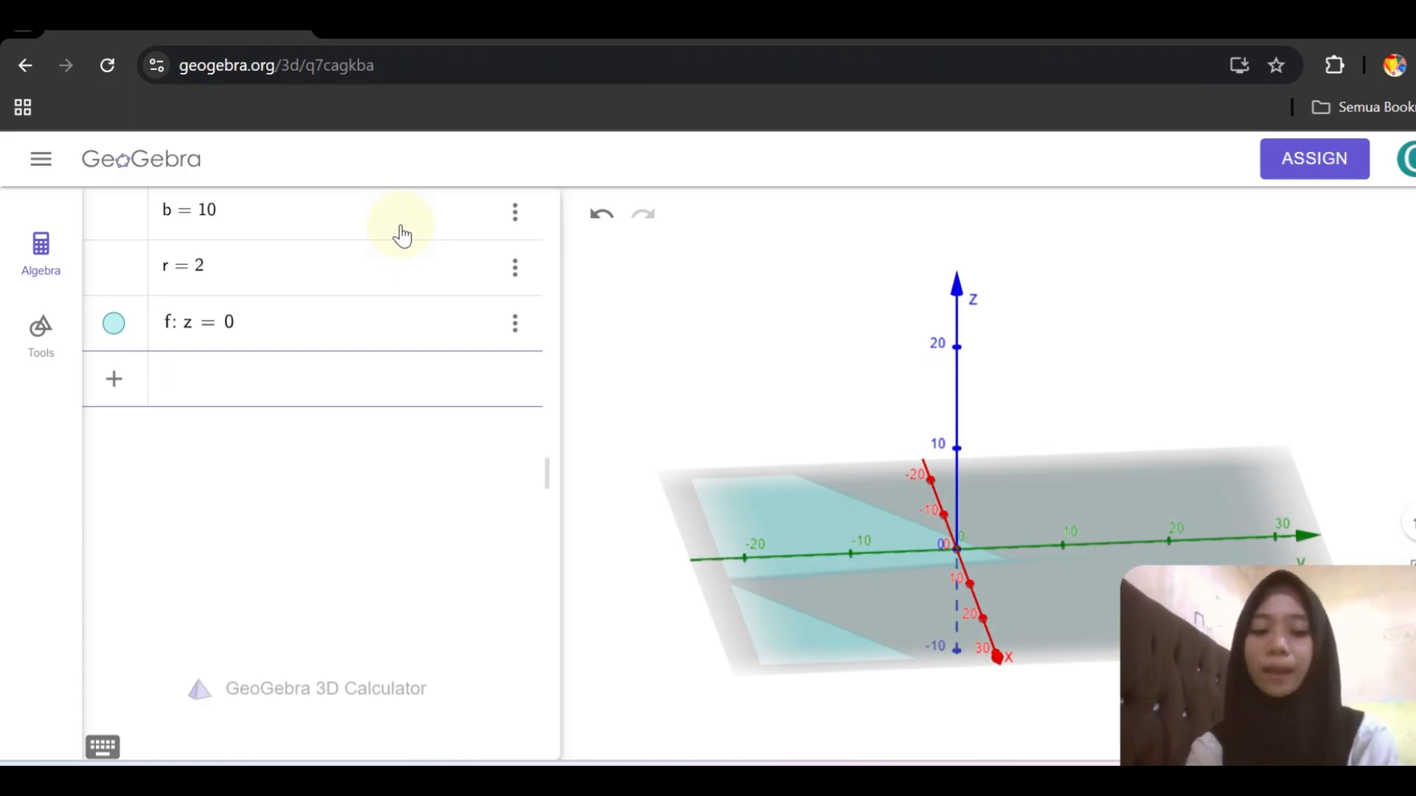
Write the equation x² + (y − b)² = r in a new row below the plane z = 0.
type("x")
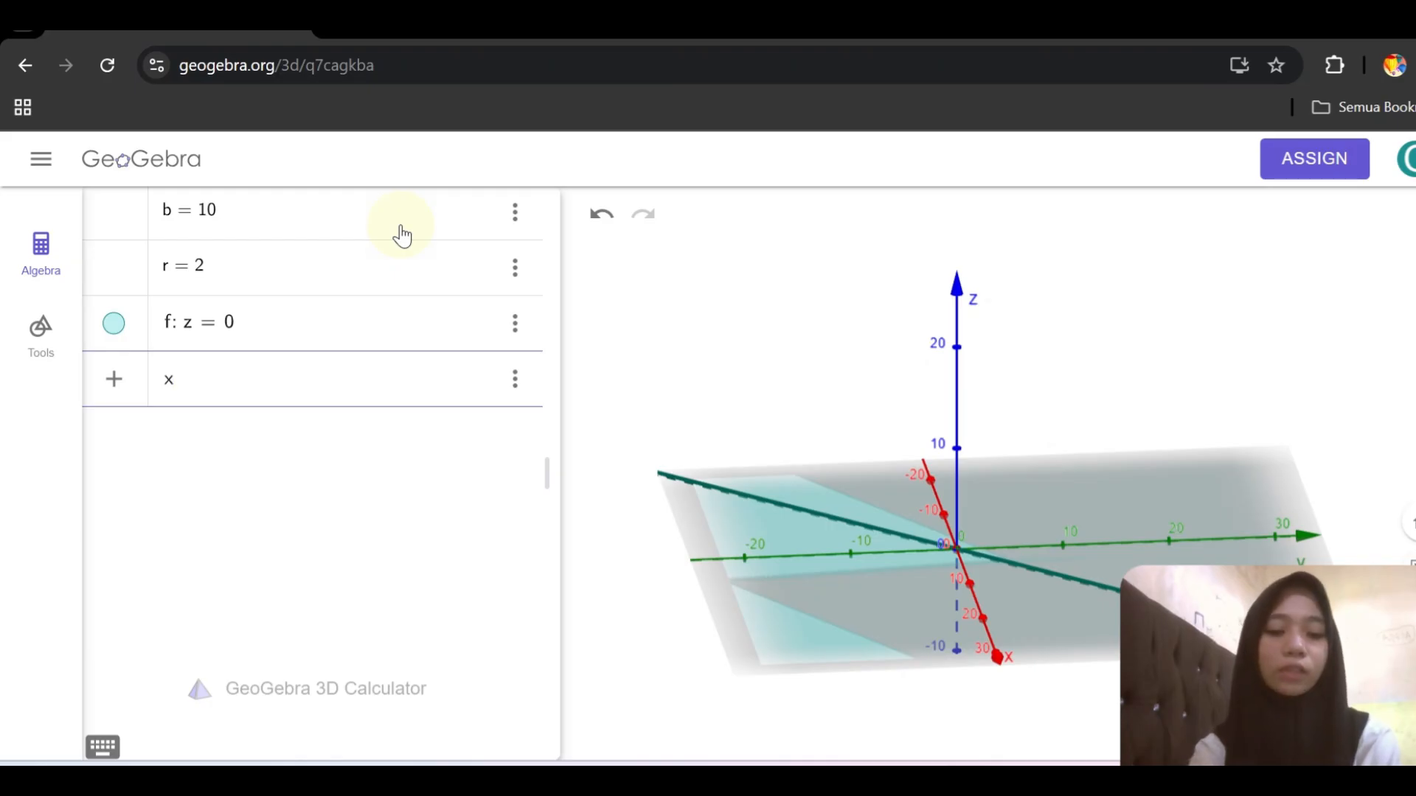
type("^2")
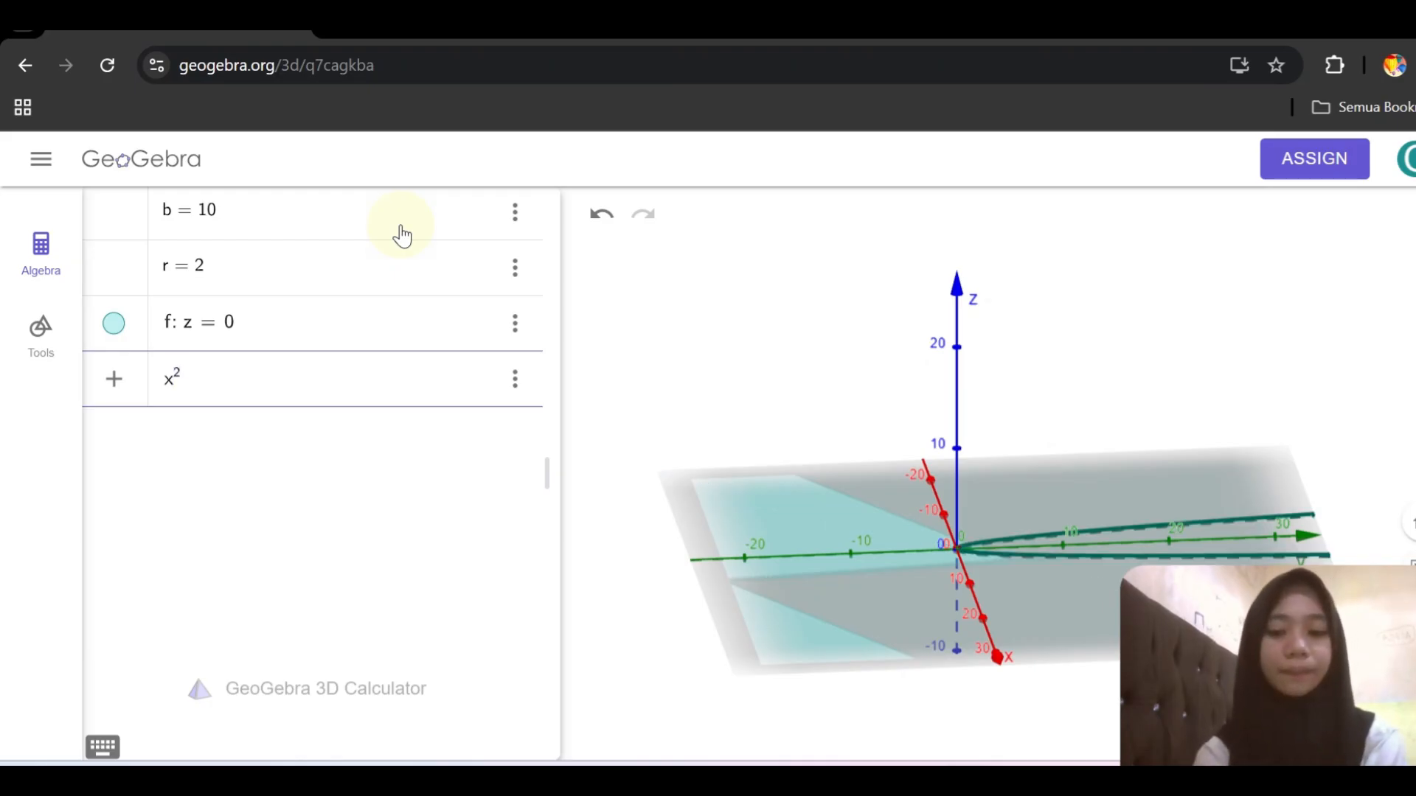
type("+")
type("(y-")
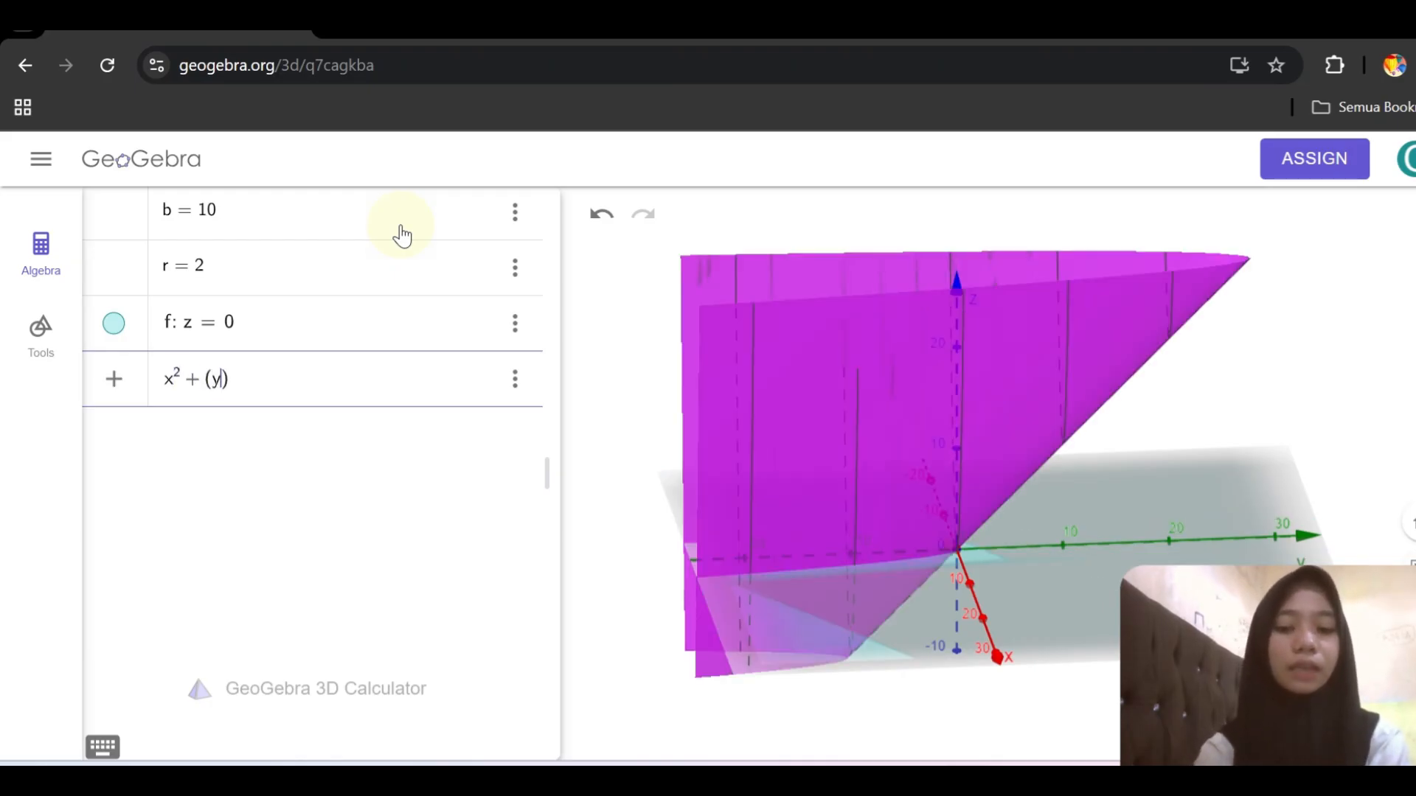
type("b")
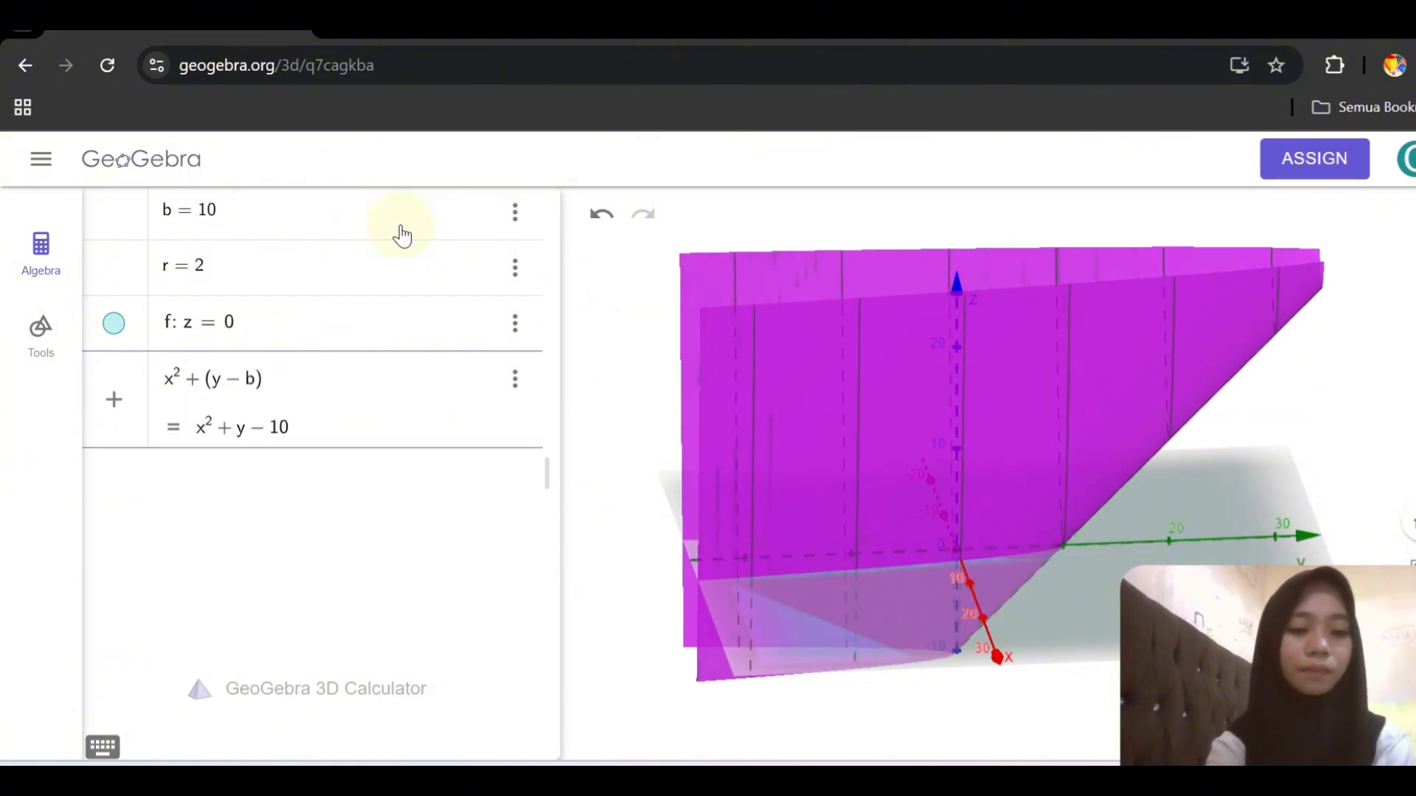
type("^2")
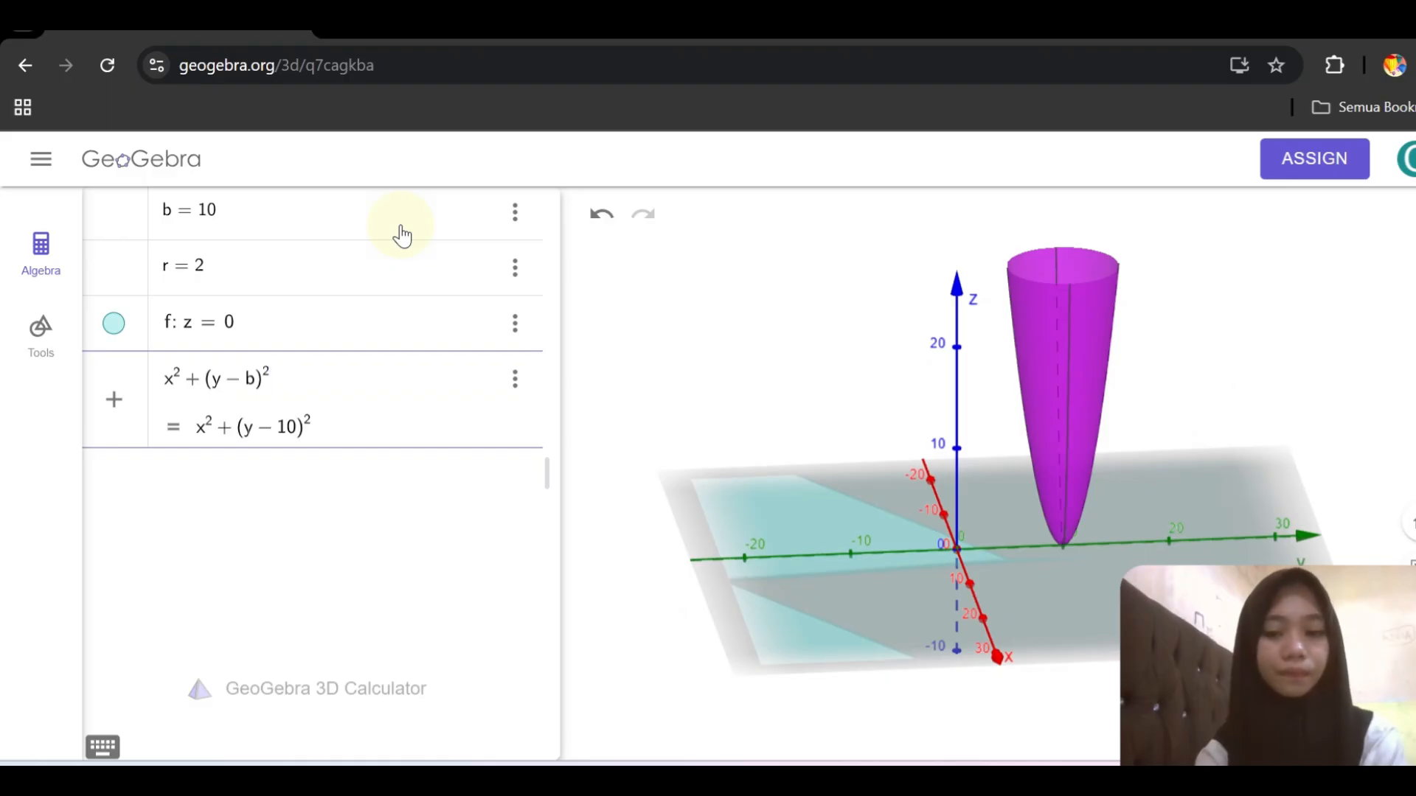
type("=r")
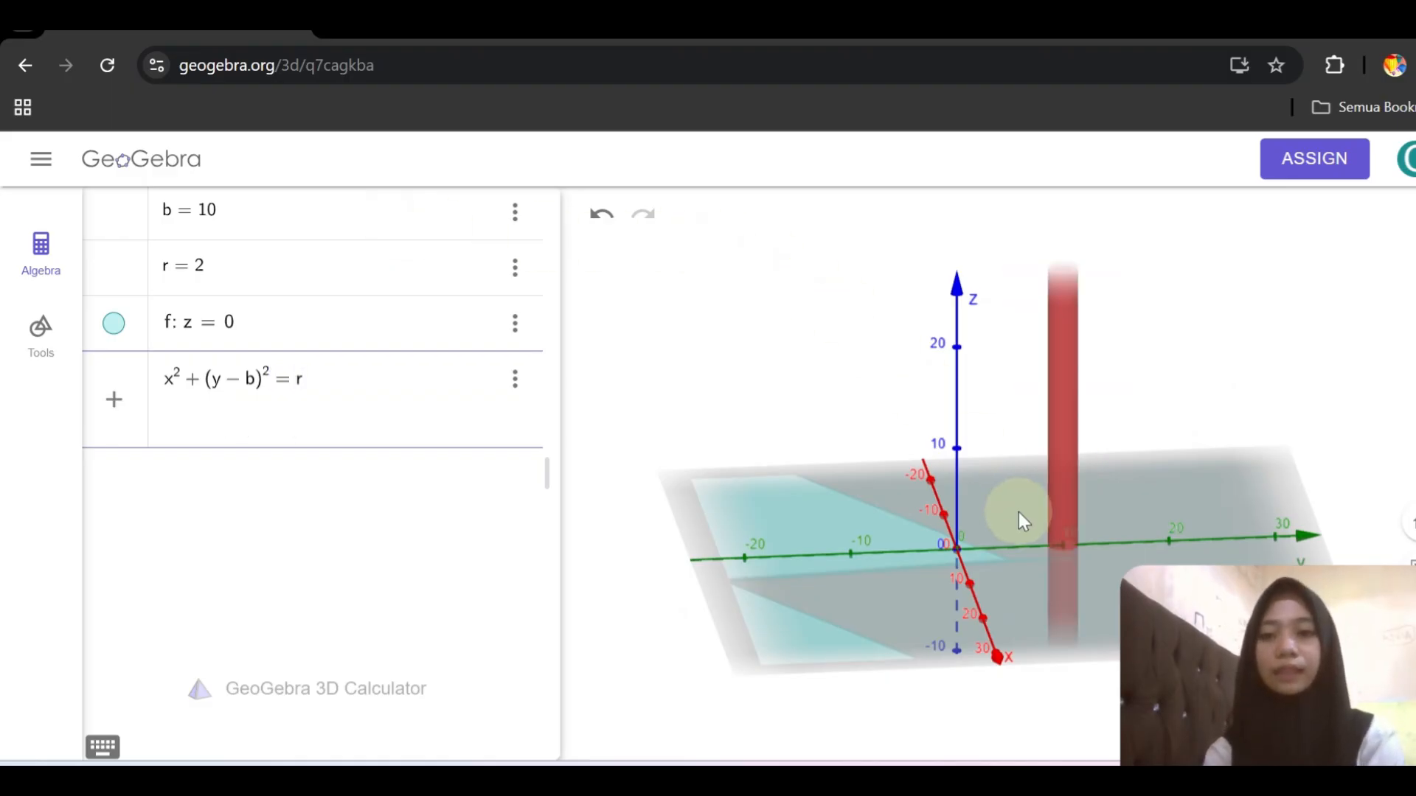
Complete the equation's right side as r² and add the cylinder to the construction.
scroll(984, 449, "up", 3)
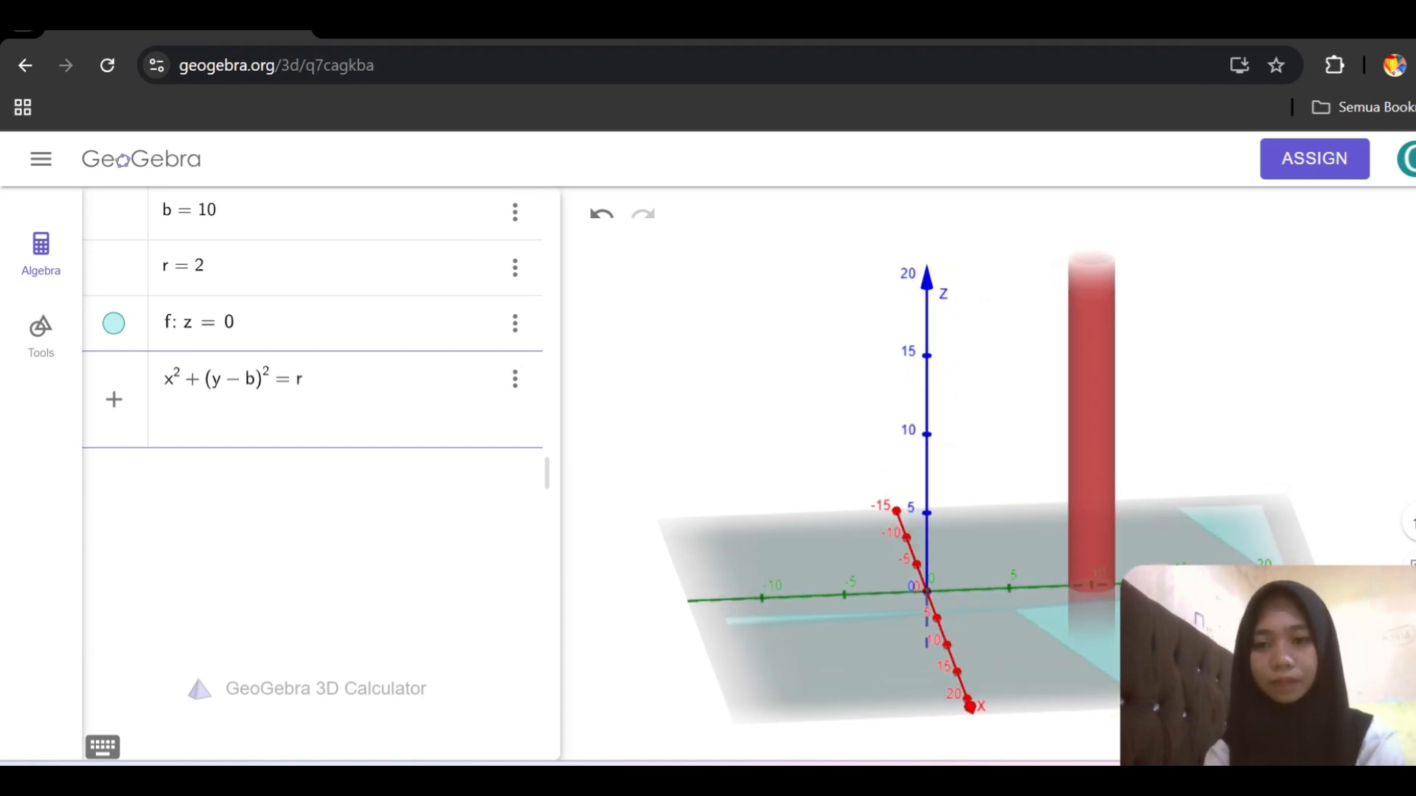
scroll(1087, 652, "up", 5)
scroll(1160, 596, "up", 3)
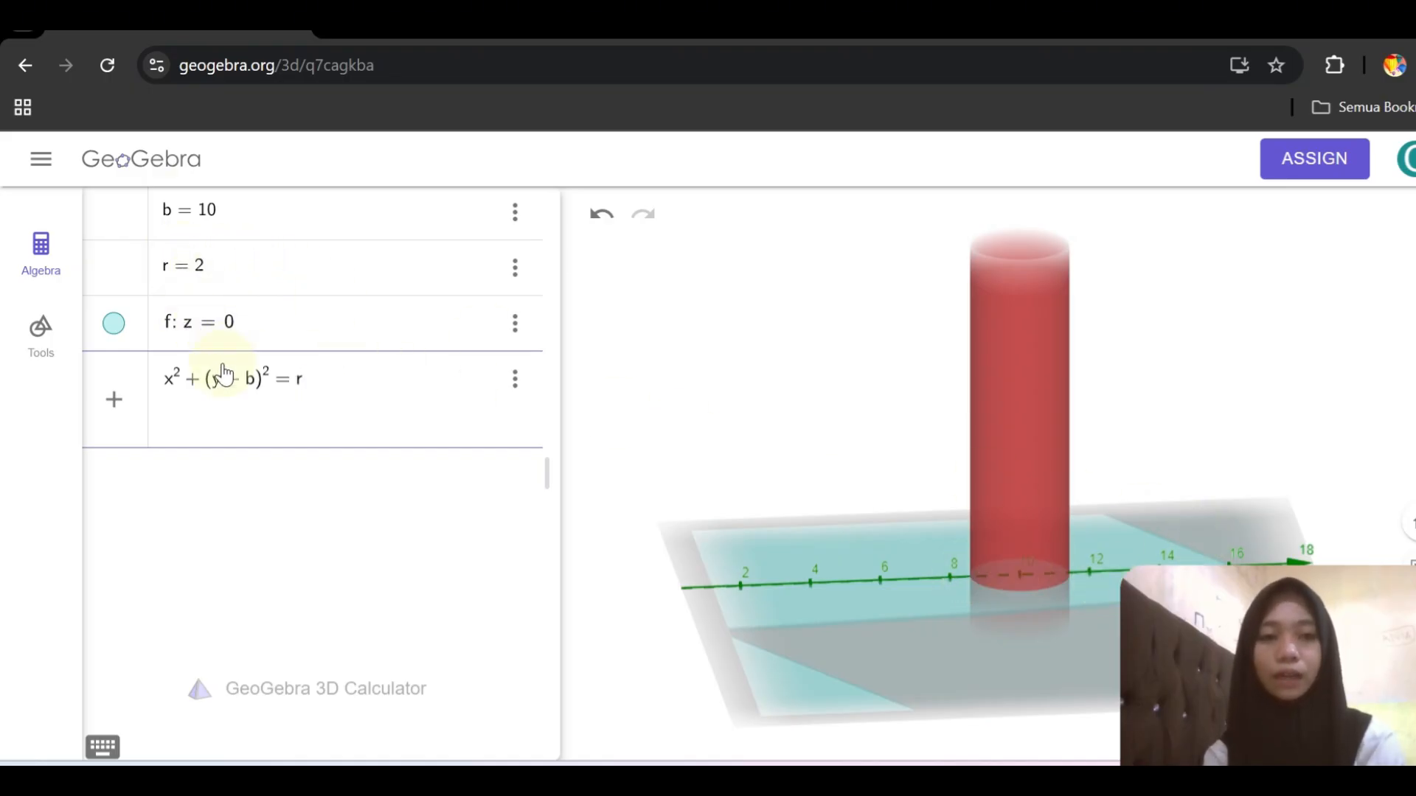
scroll(848, 528, "down", 3)
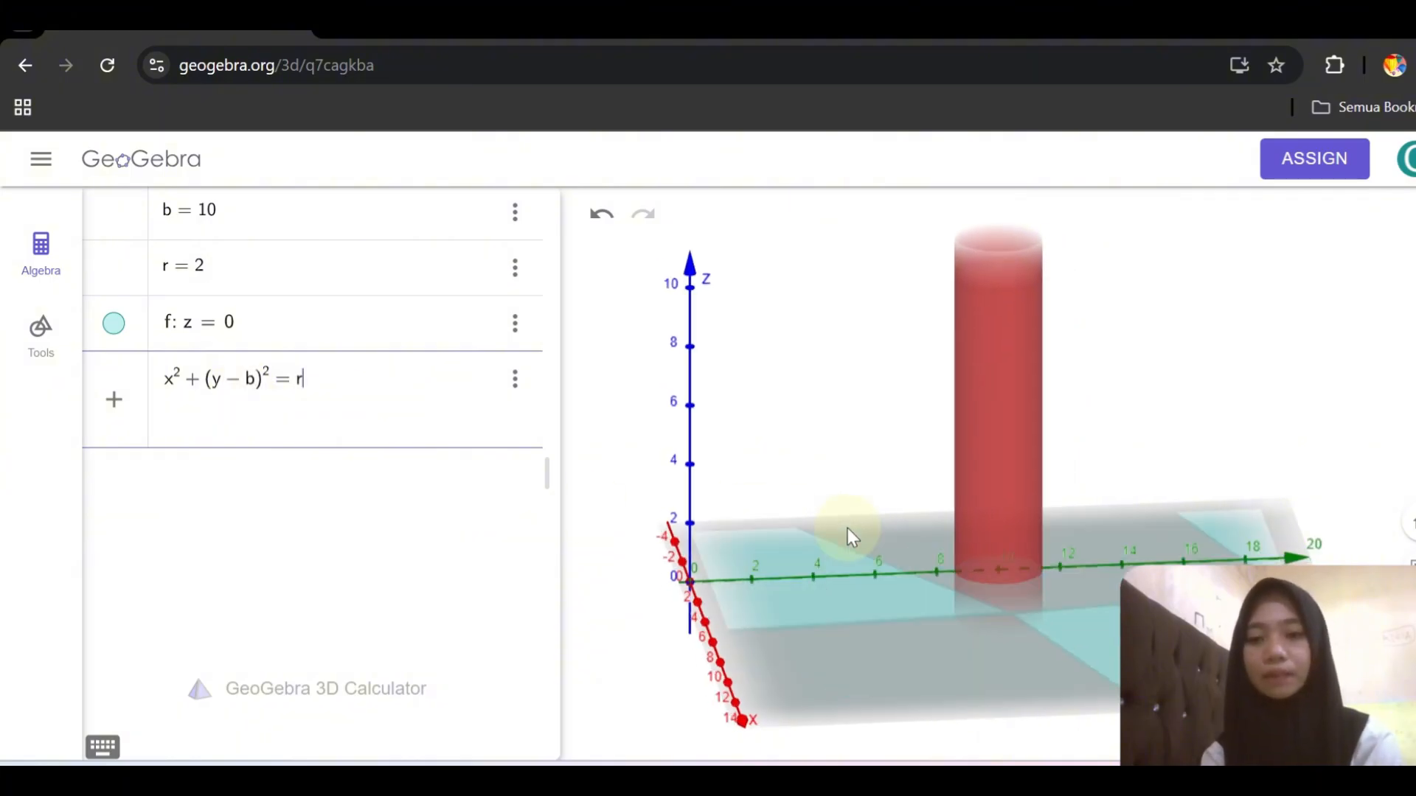
scroll(848, 528, "down", 1)
scroll(848, 528, "up", 3)
scroll(883, 538, "down", 1)
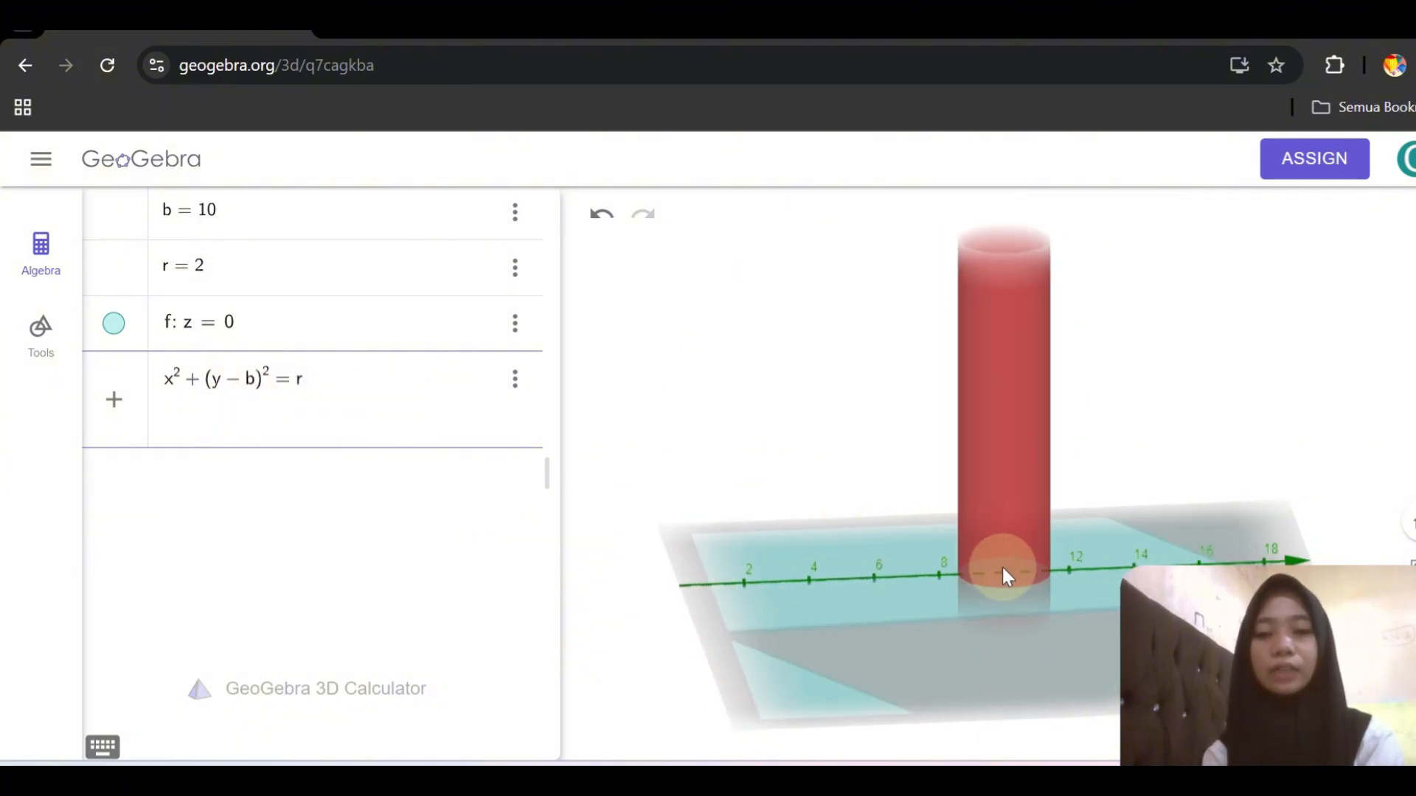
scroll(1002, 567, "down", 1)
scroll(1003, 568, "down", 3)
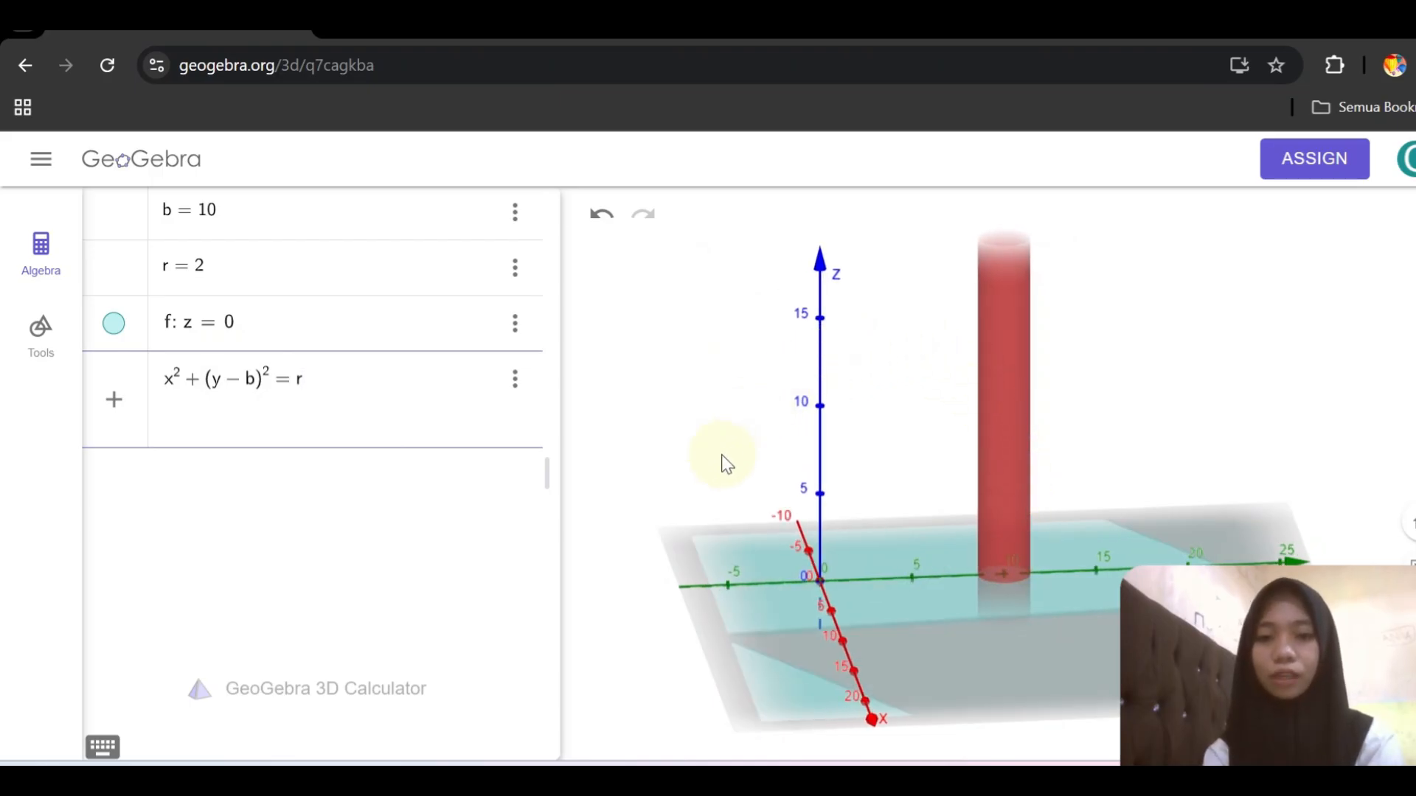
scroll(726, 463, "down", 2)
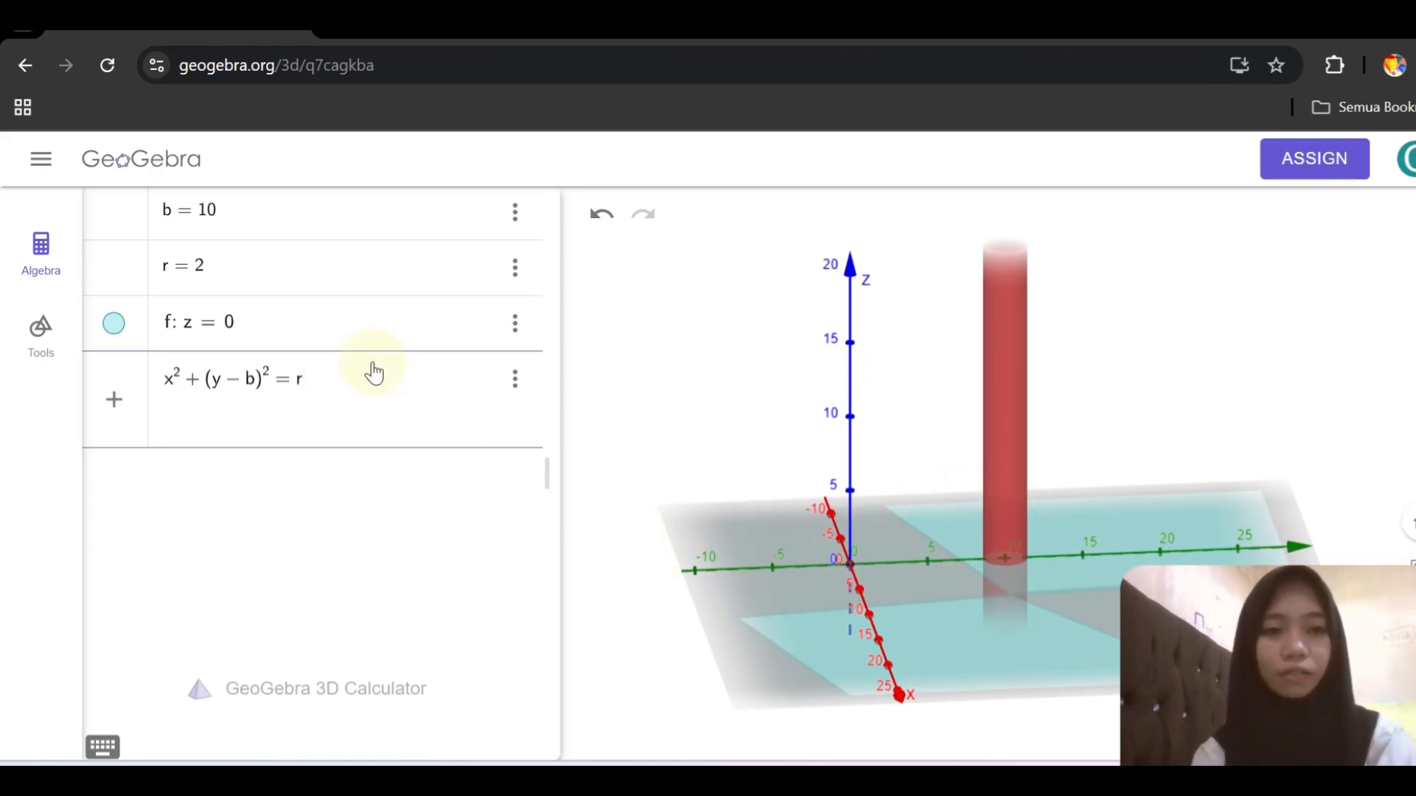
key("Return")
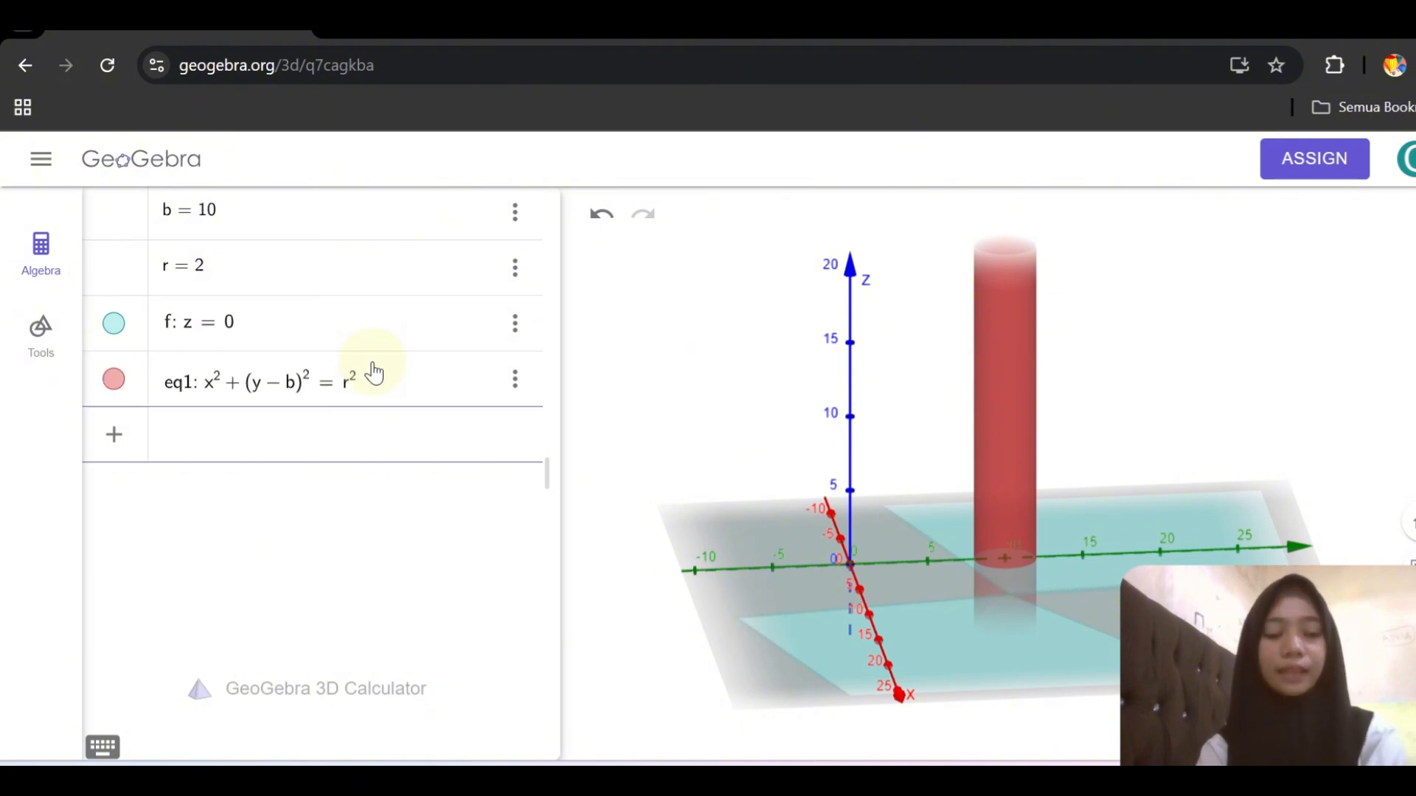
Create the intersection curve of plane f and cylinder eq1 with the Intersect command.
type("int")
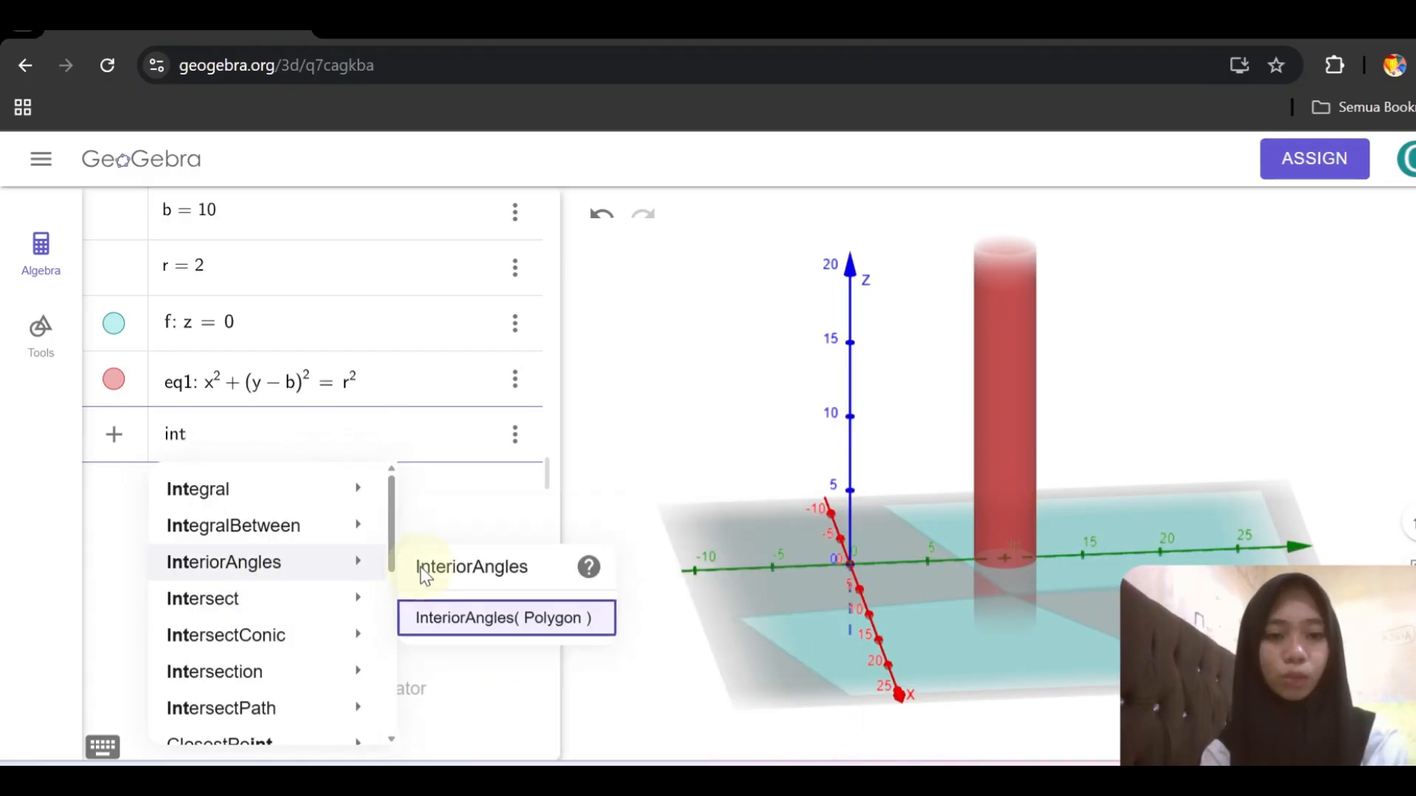
mouse_move(289, 608)
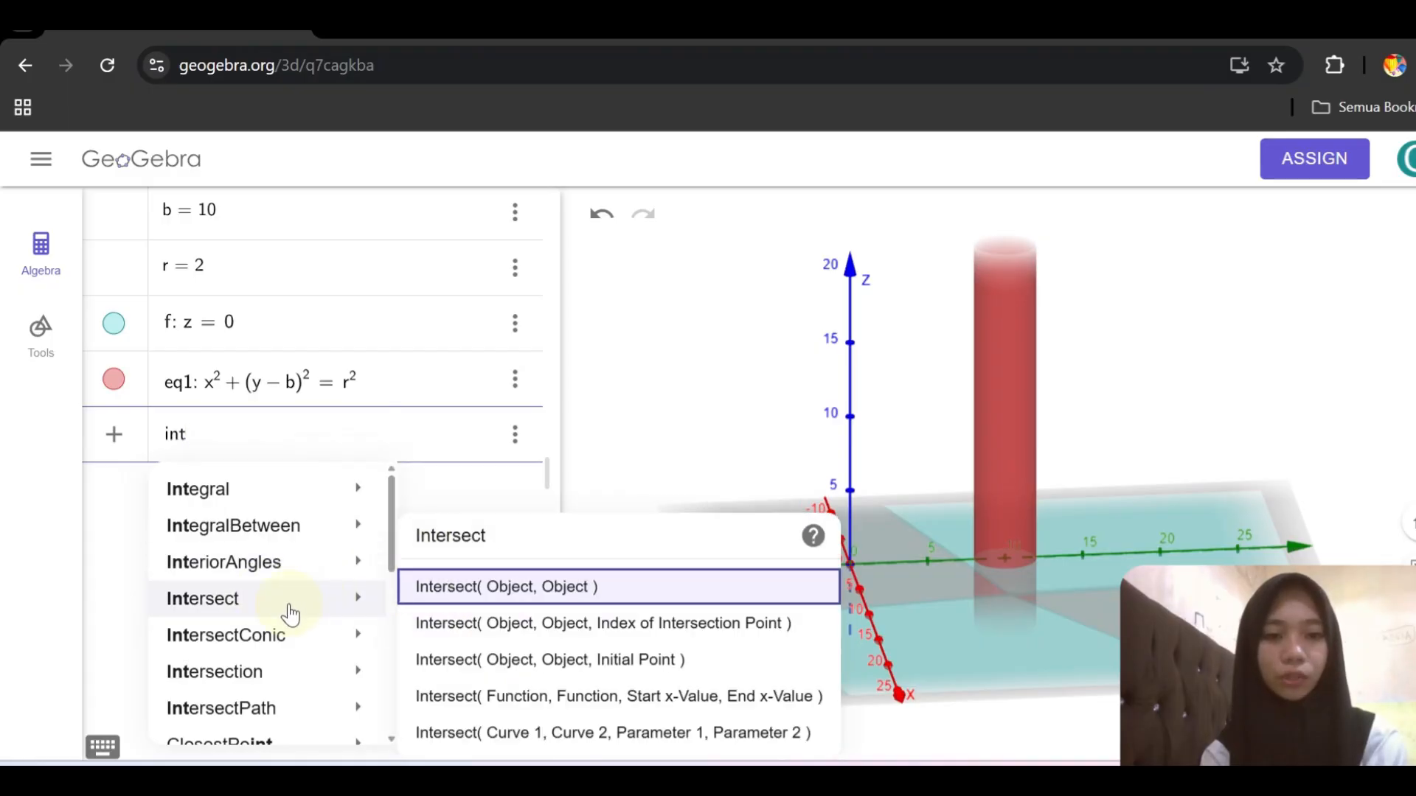
left_click(488, 605)
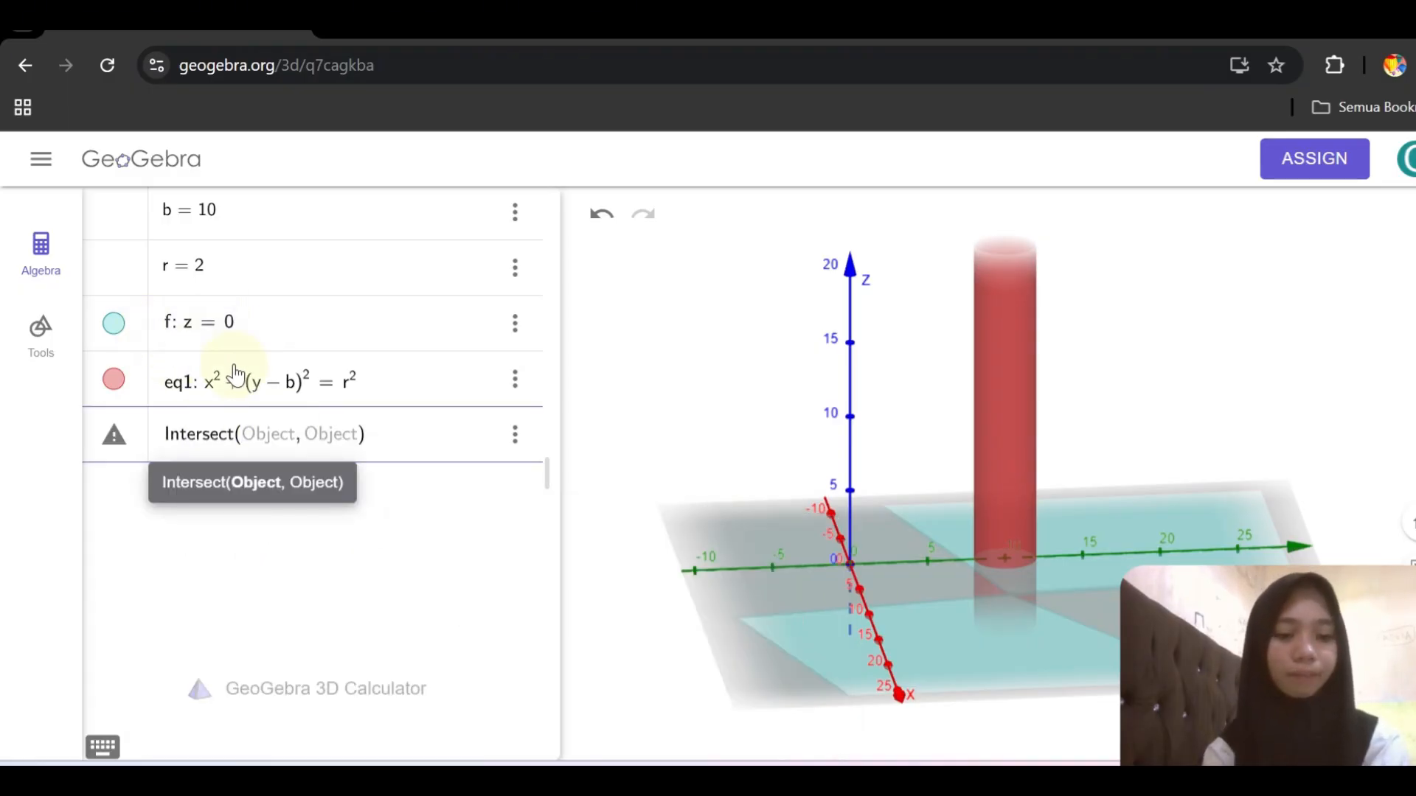
type("f, ")
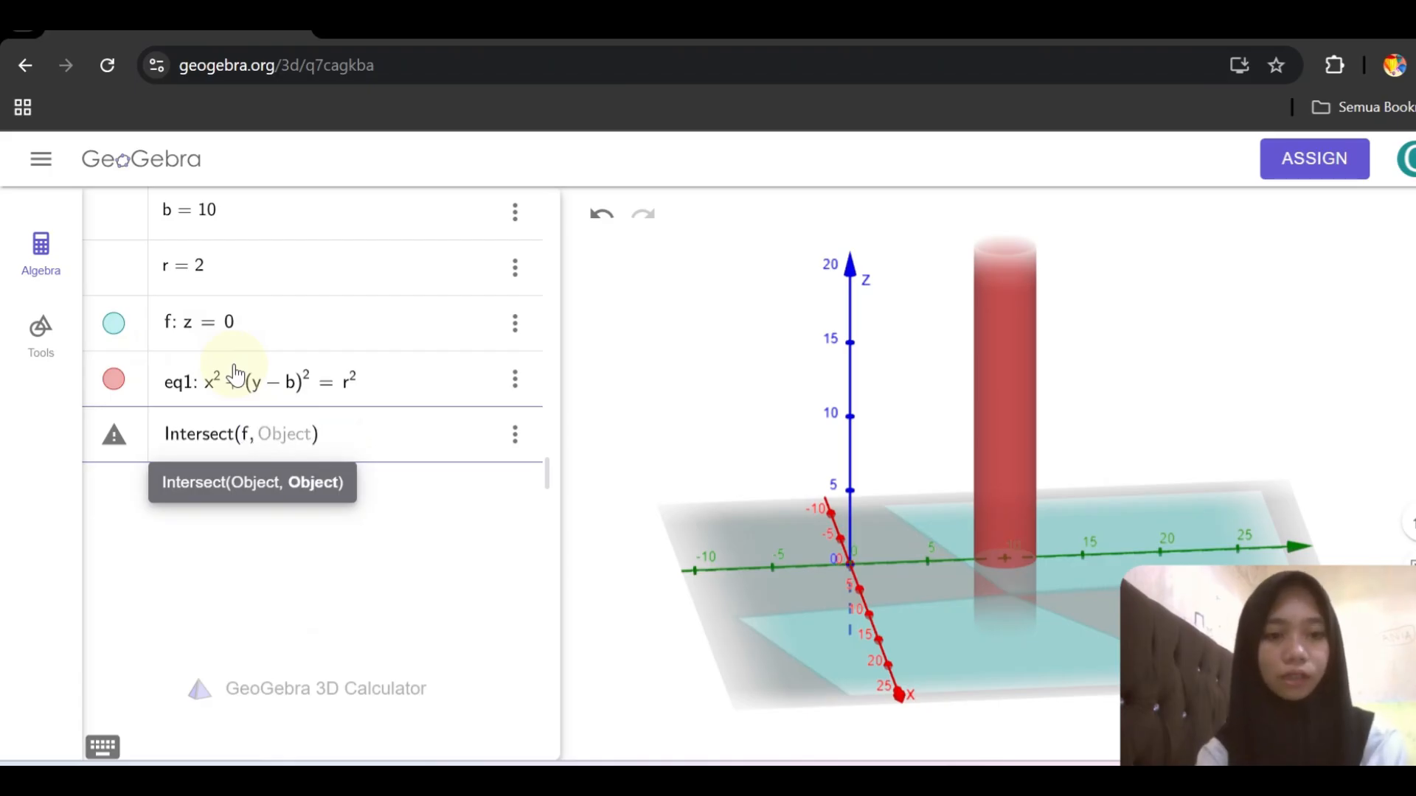
type("eq")
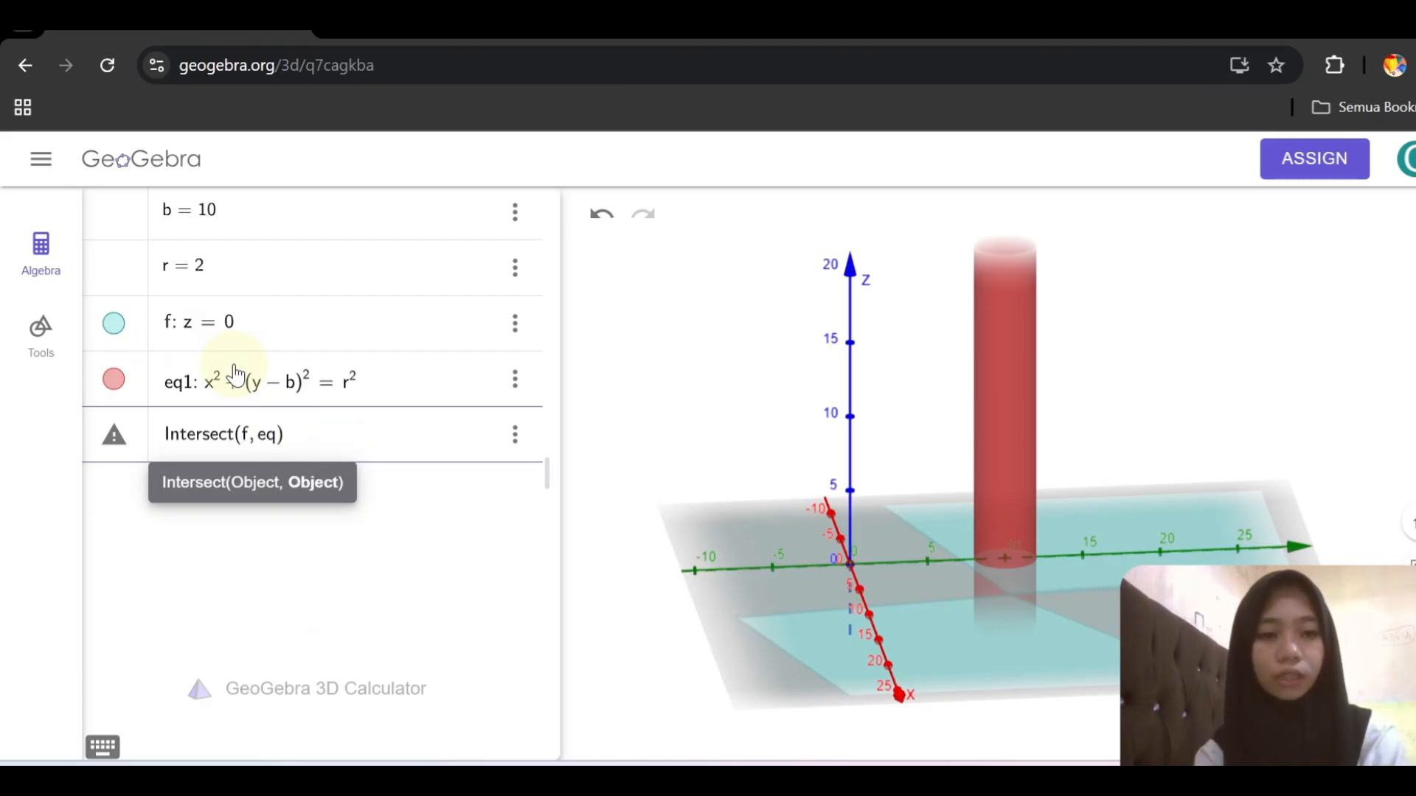
type("1")
key("Return")
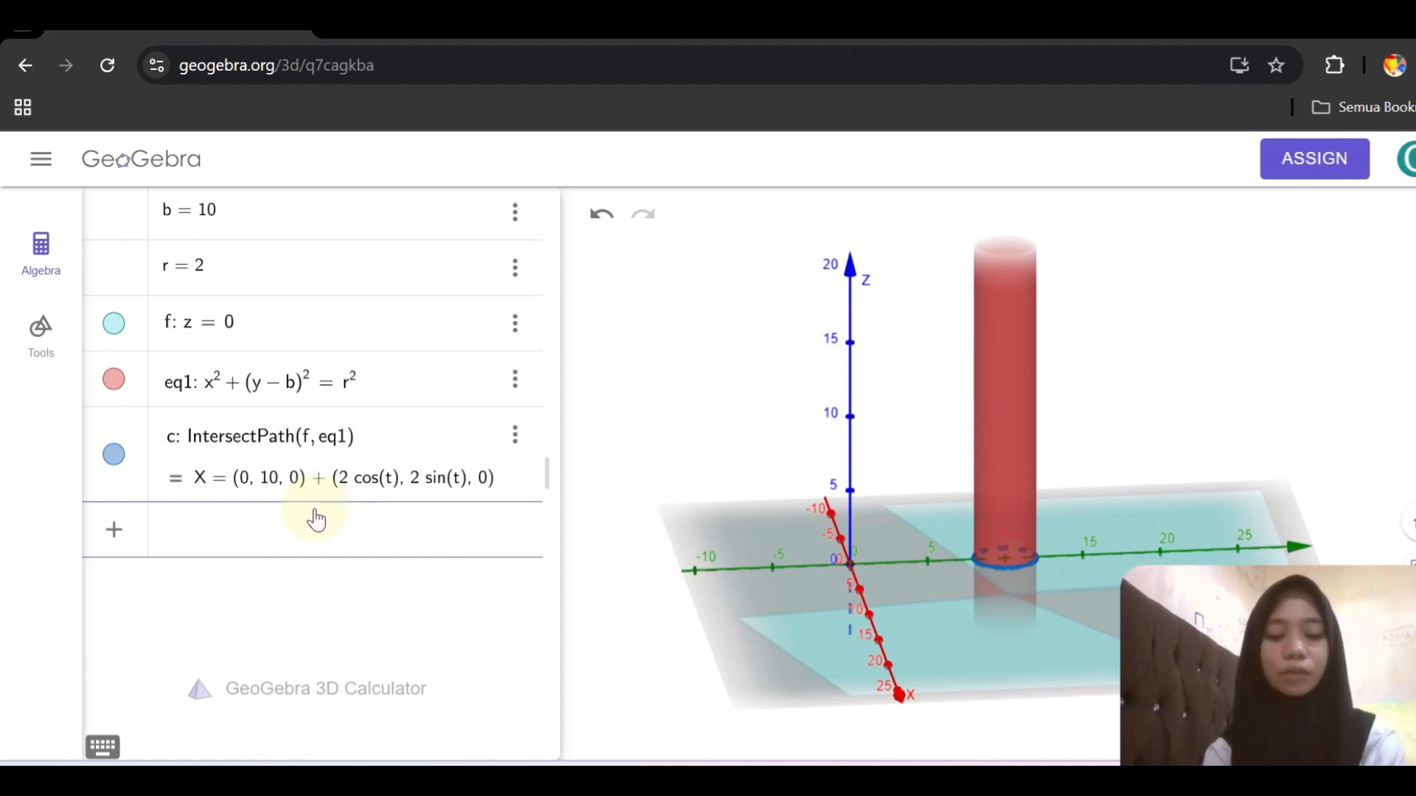
Start a Slider command with a minimum of 0 and remove the empty arguments after it.
type("slid")
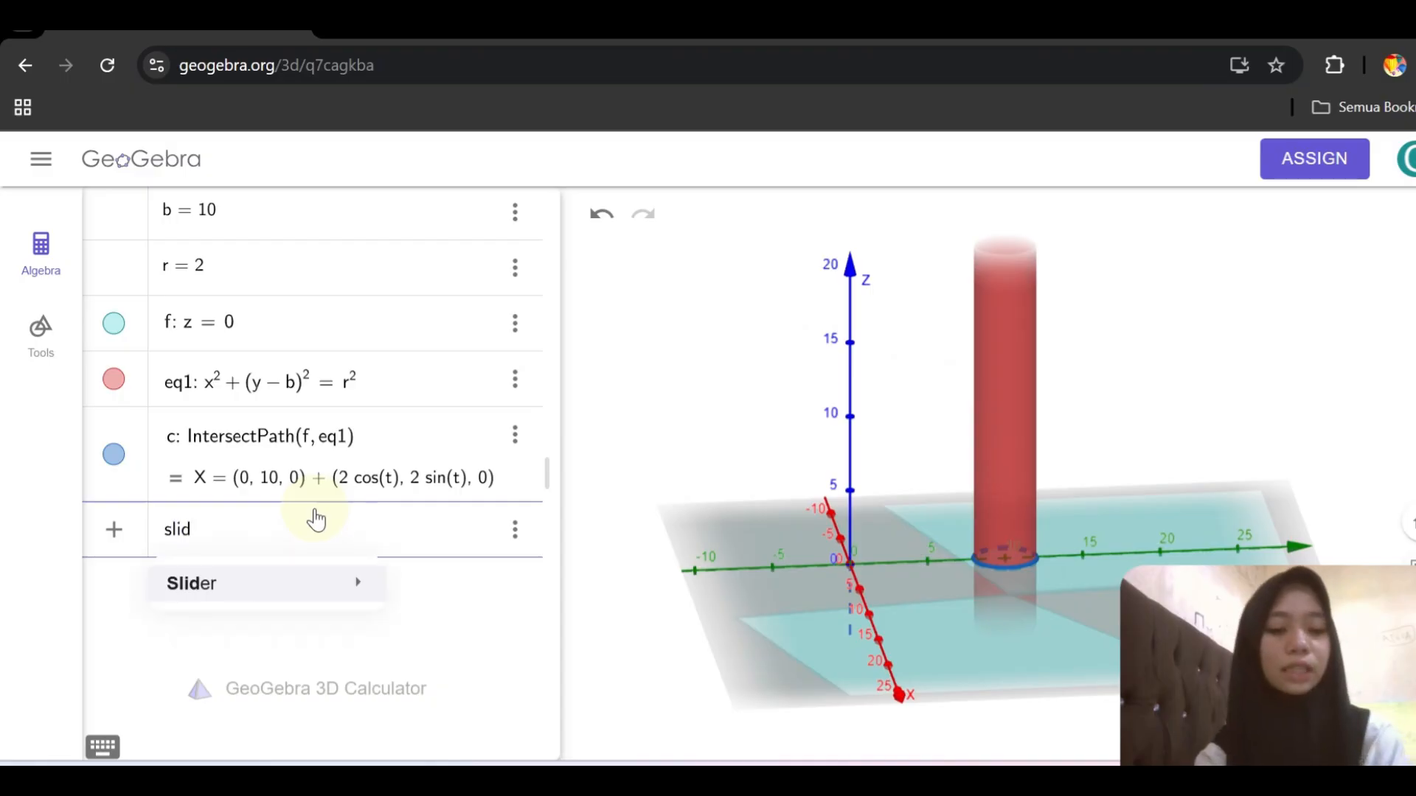
type("e")
mouse_move(303, 583)
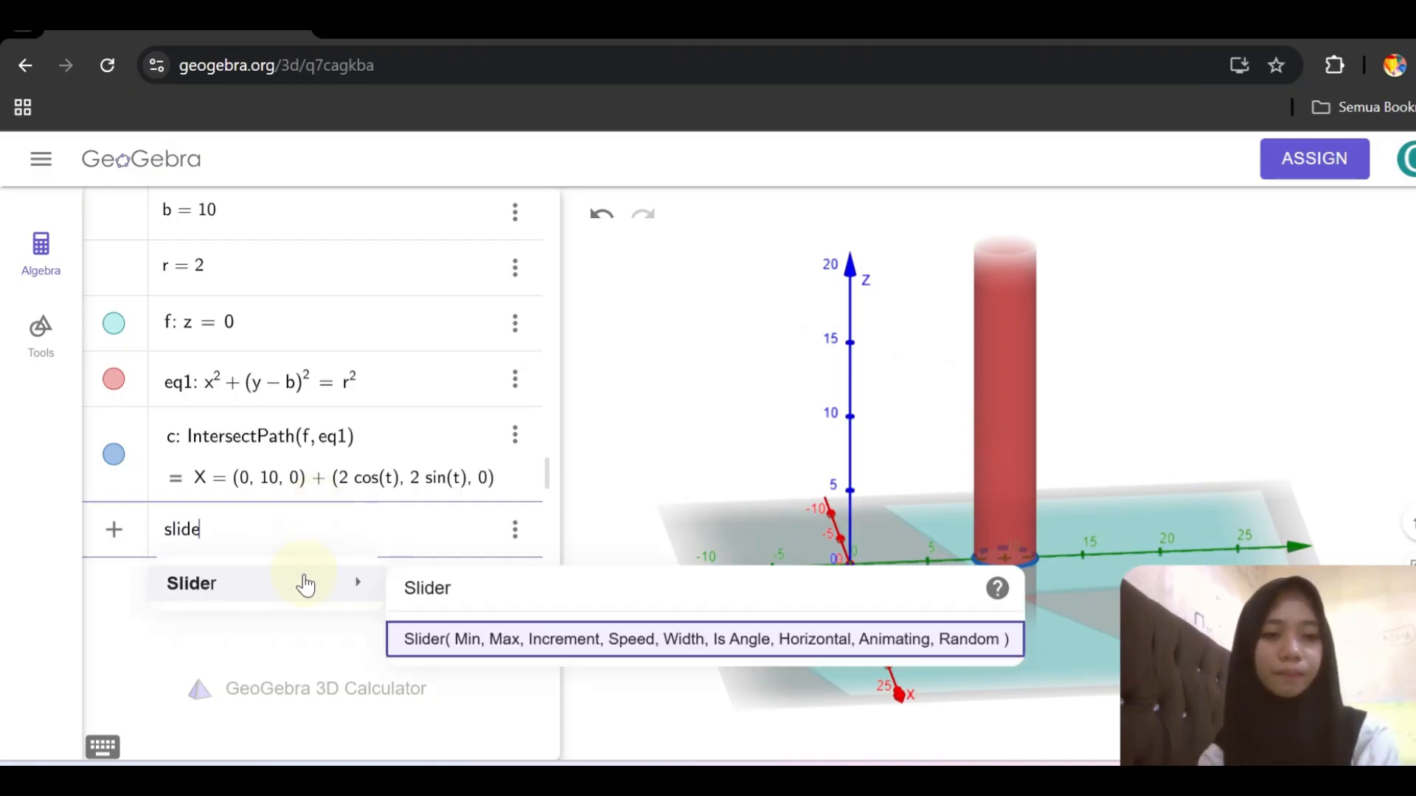
left_click(435, 640)
type("0")
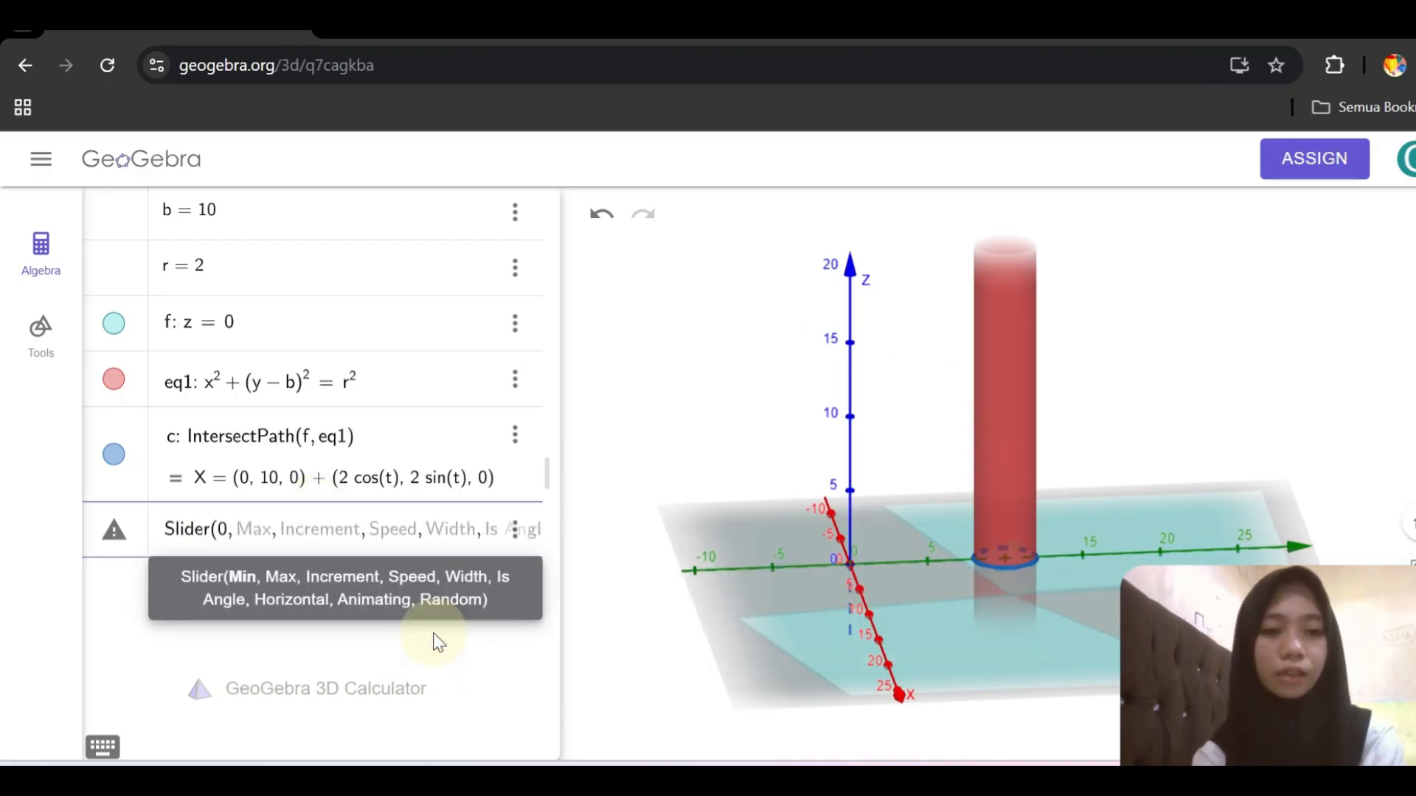
left_click(101, 747)
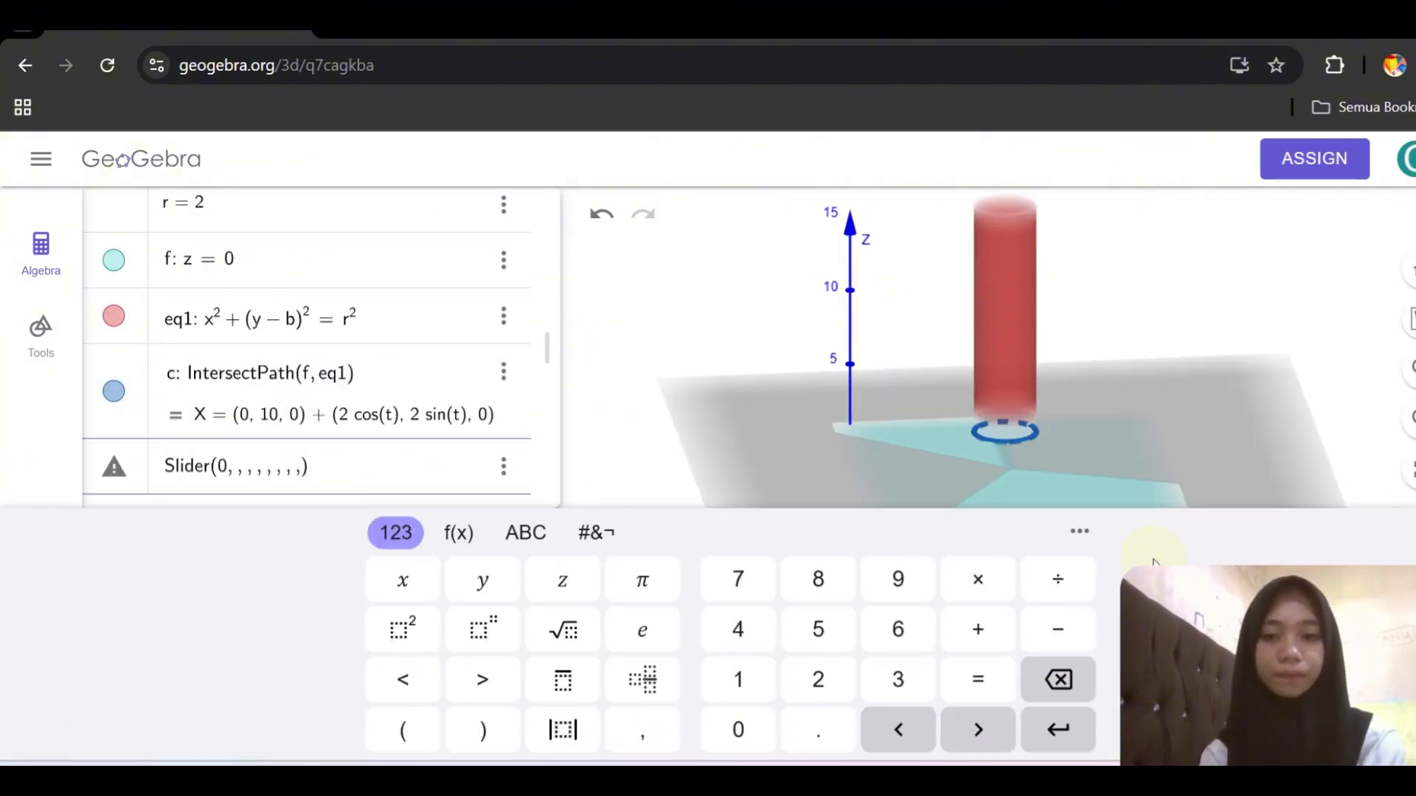
left_click(459, 532)
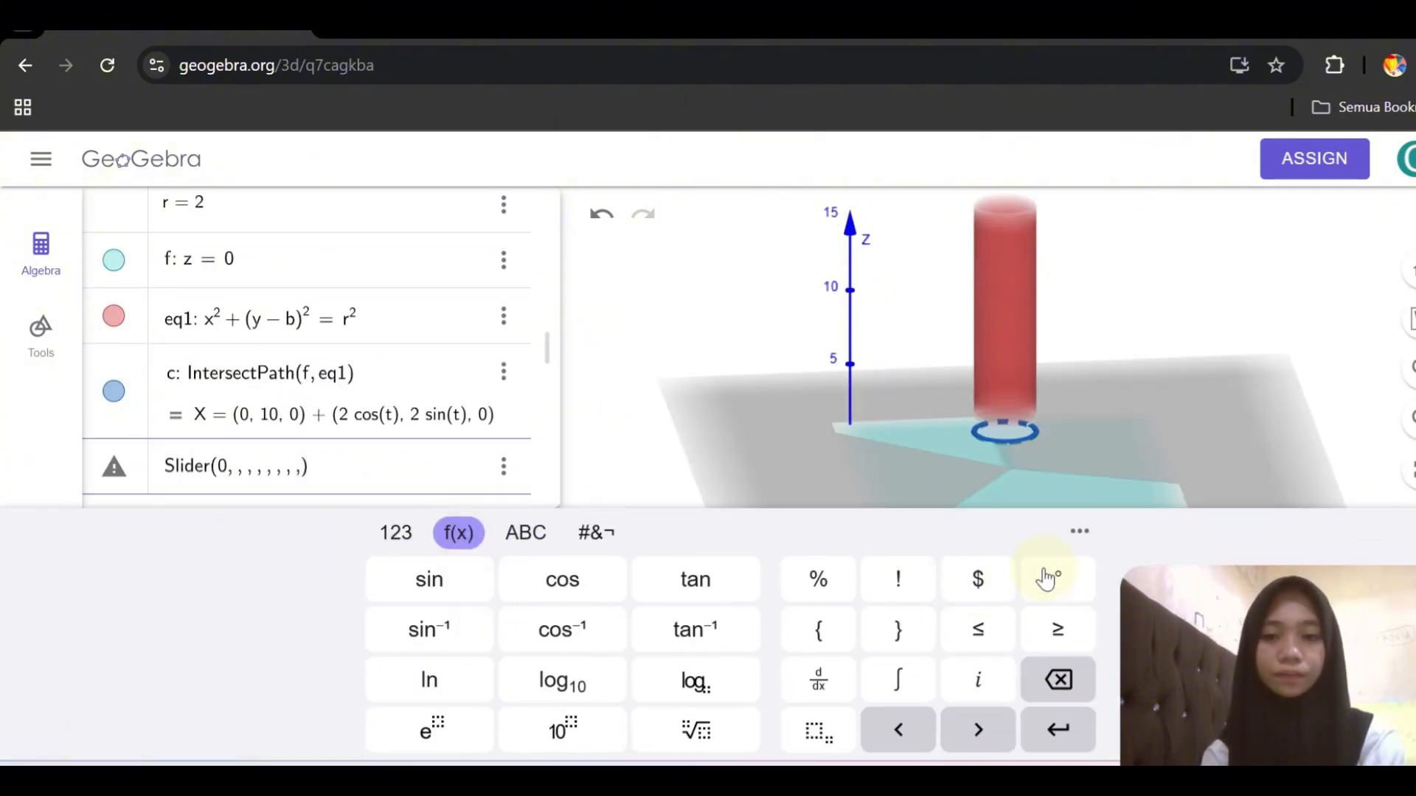
left_click(1050, 578)
key("BackSpace")
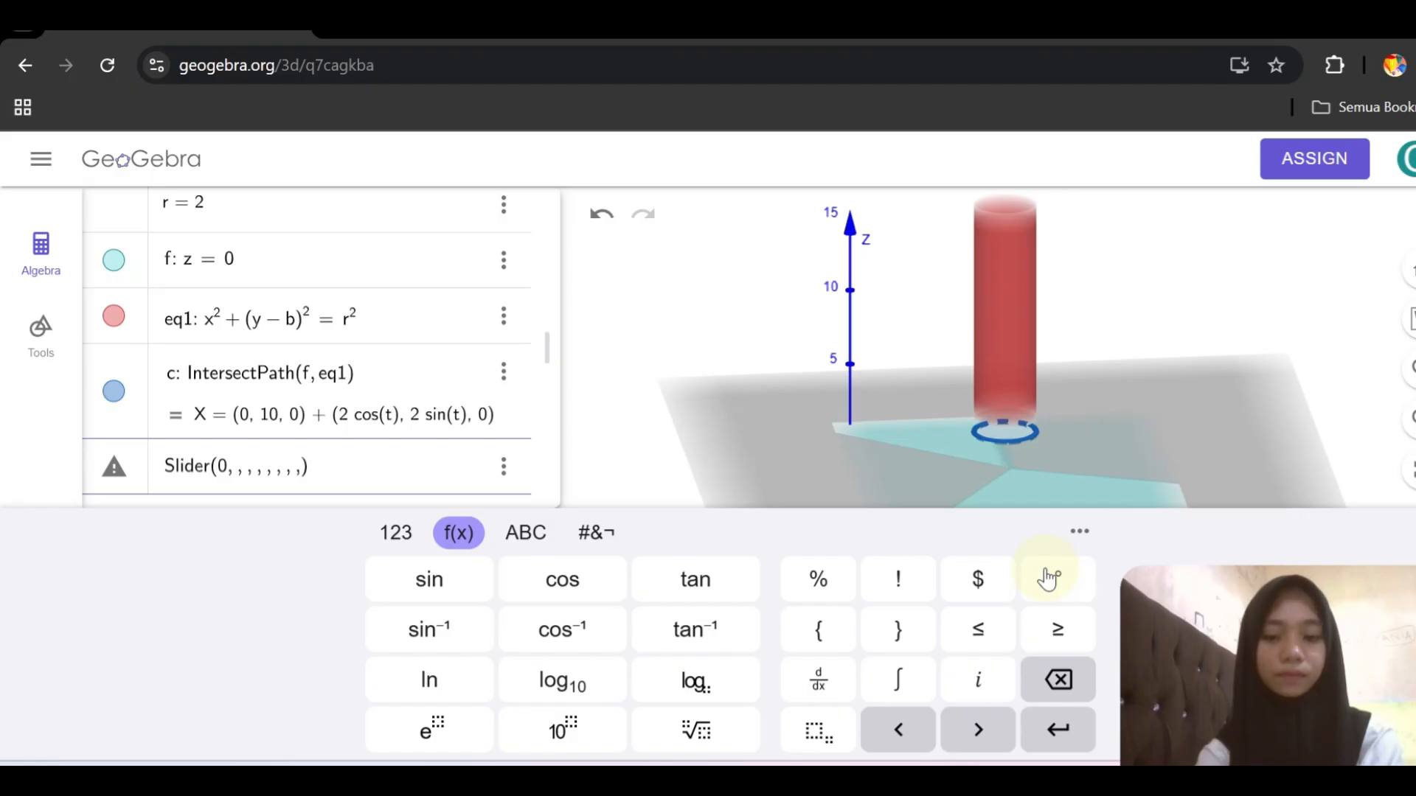
key("BackSpace")
key("BackSpace")
key("BackSpace")
key("BackSpace")
key("BackSpace")
key("BackSpace")
key("BackSpace")
key("BackSpace")
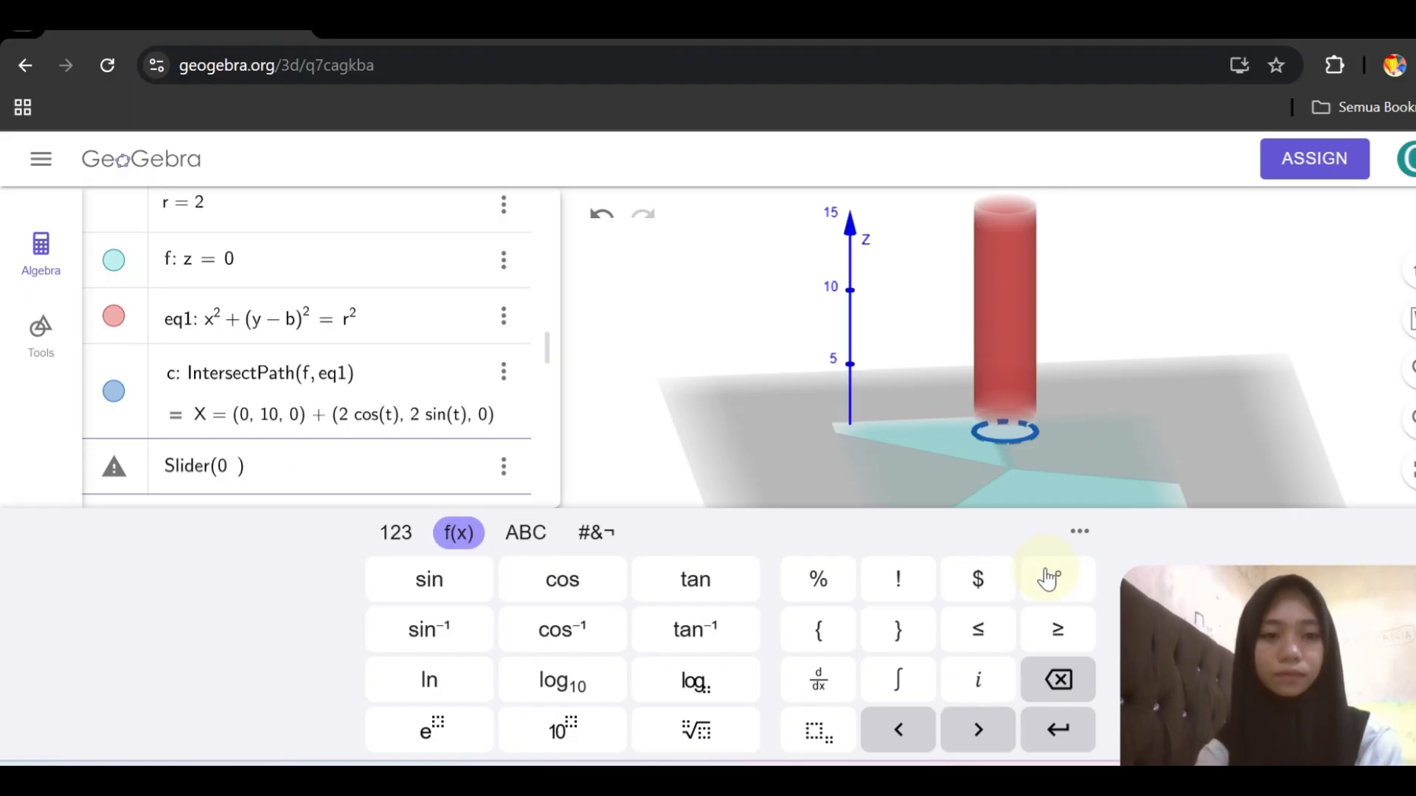
Set the slider's range from 0° to 360° and create the angle slider.
left_click(1048, 579)
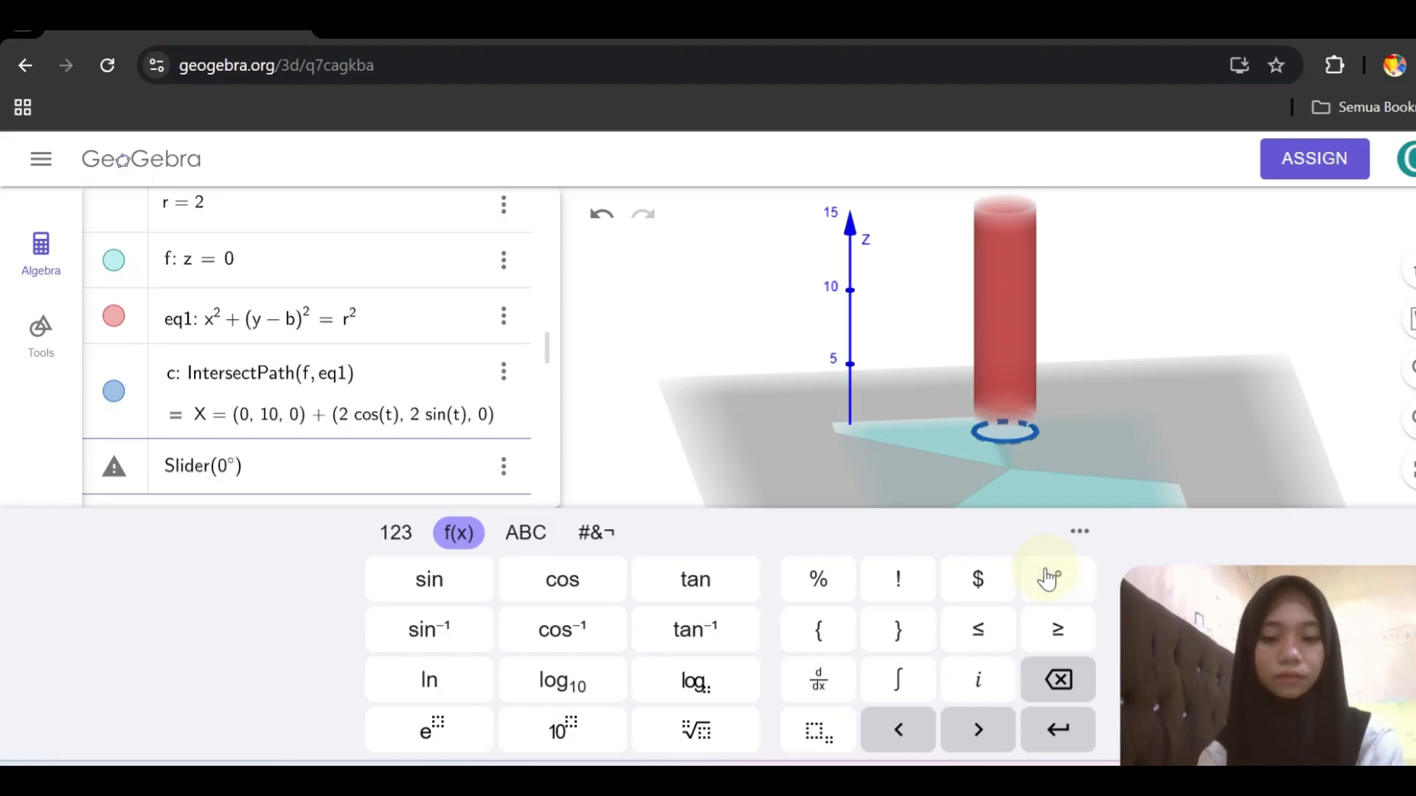
type(", 360")
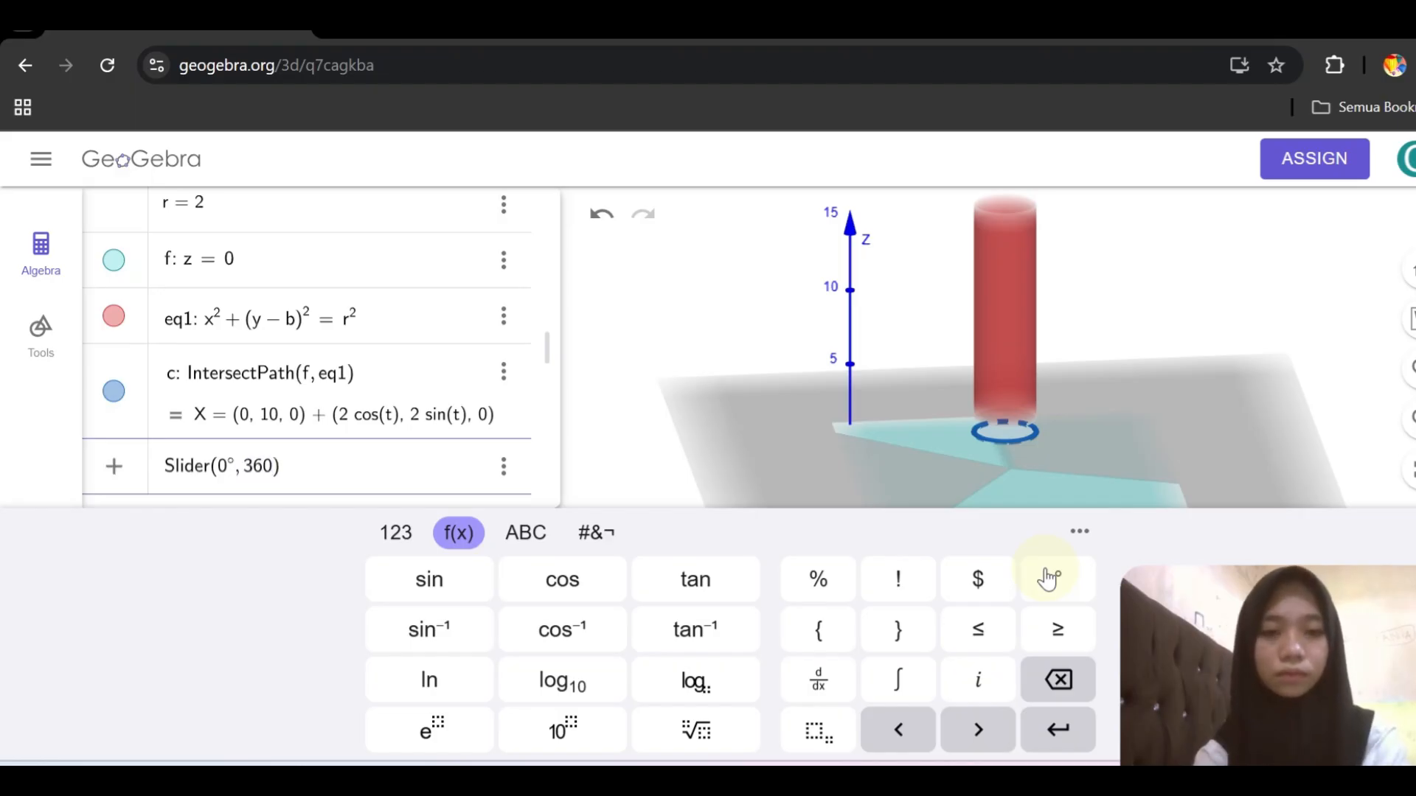
left_click(1048, 578)
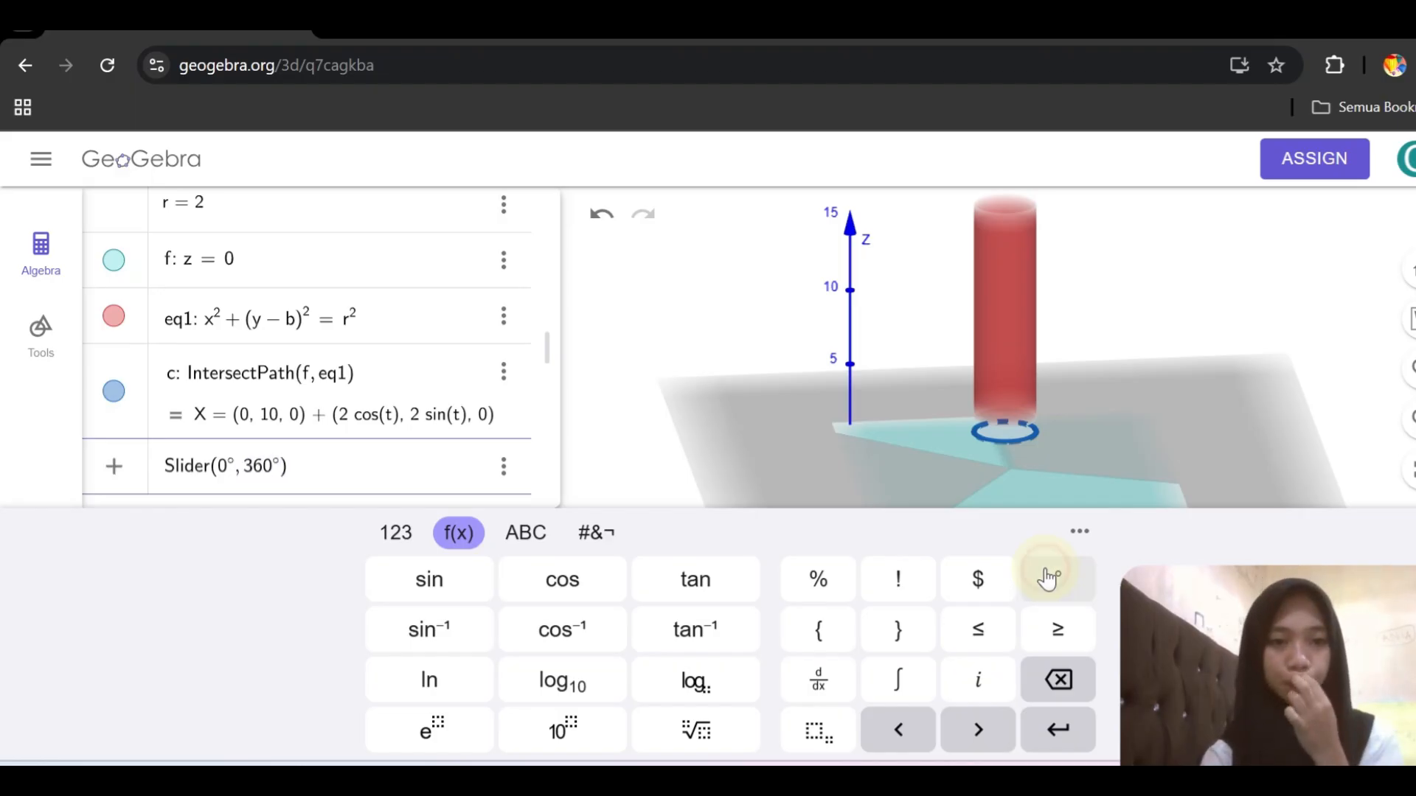
key("Return")
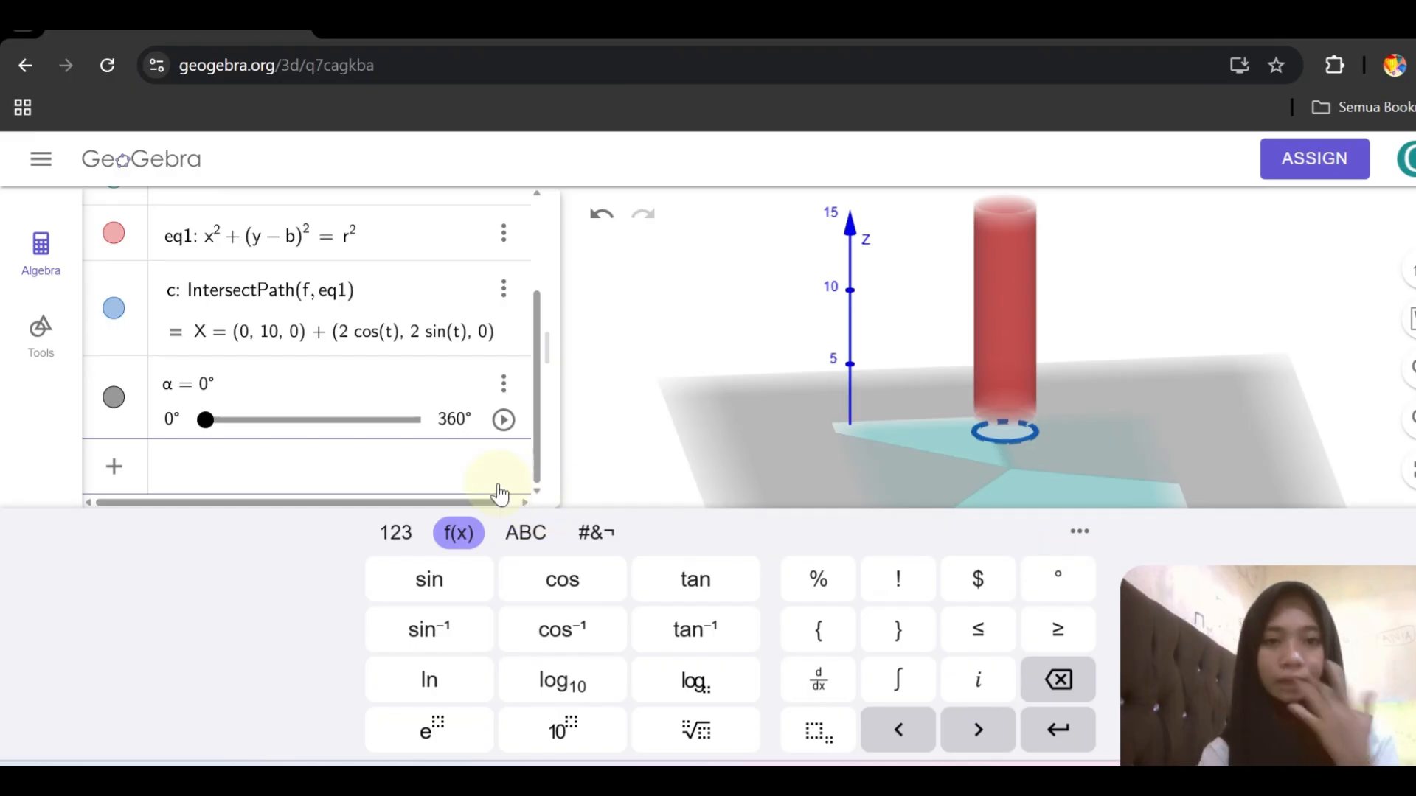
Start a Surface command in the form that takes a curve, an angle and a line.
type("surfa")
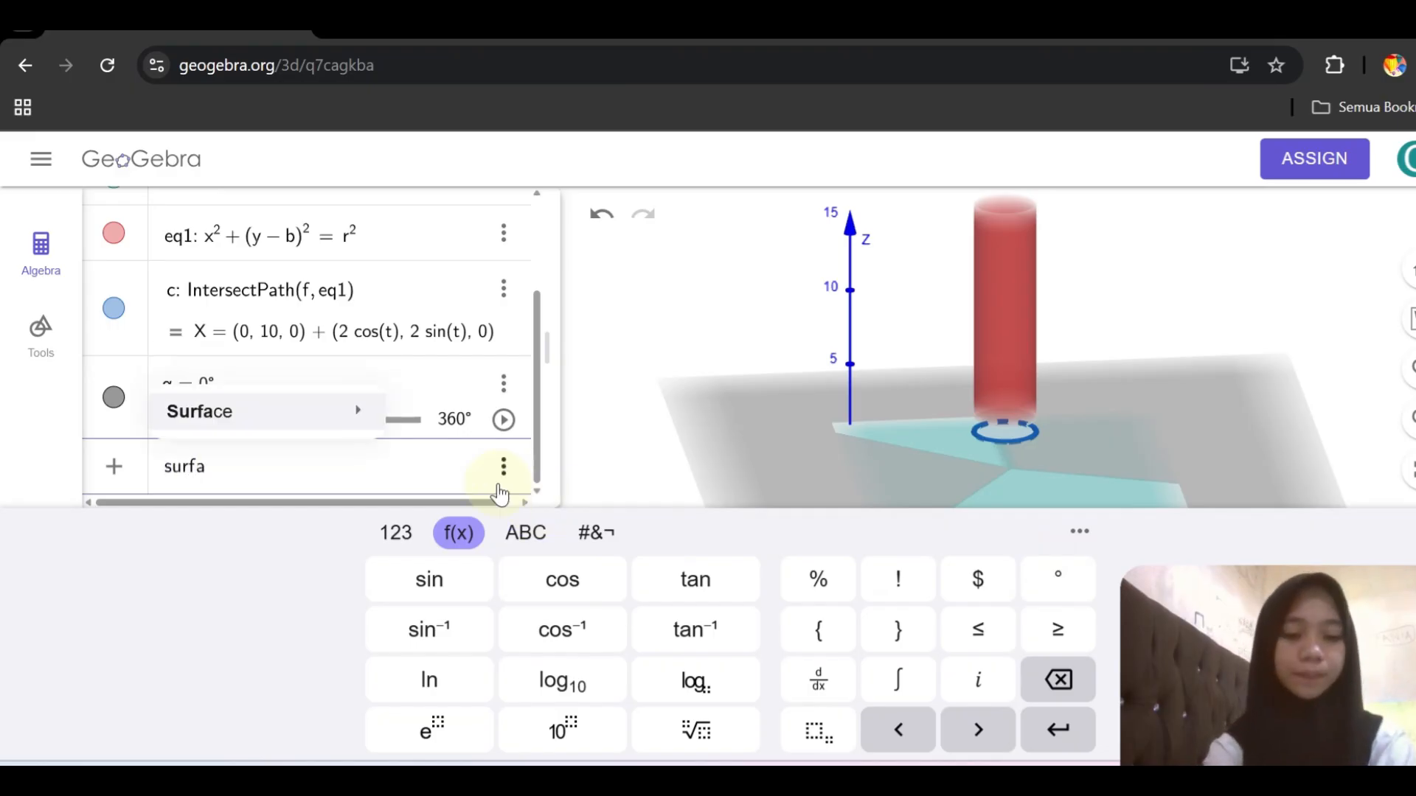
type("ce")
mouse_move(325, 408)
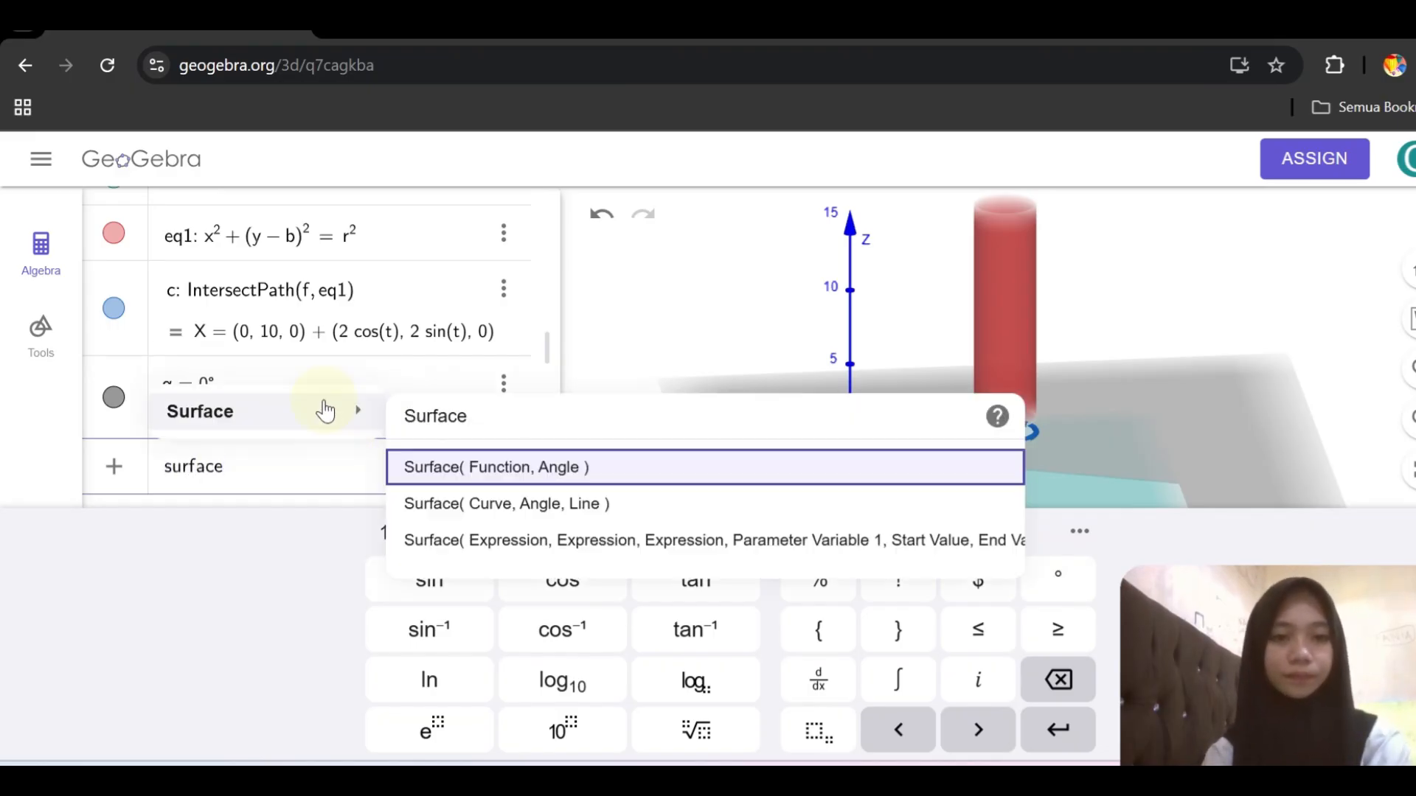
left_click(478, 507)
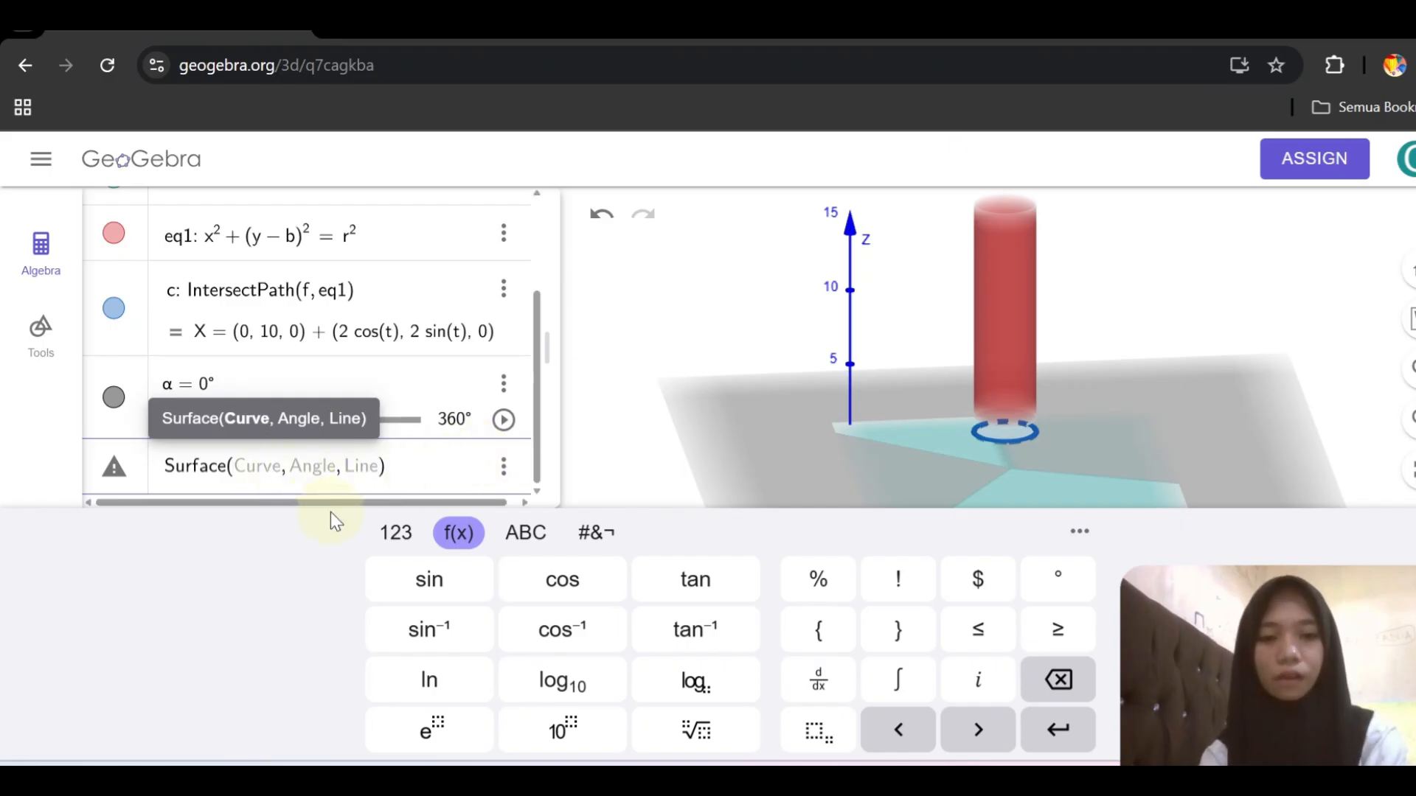
Create the surface of revolution with curve c, angle α and xAxis as the Surface command's arguments.
left_click(525, 532)
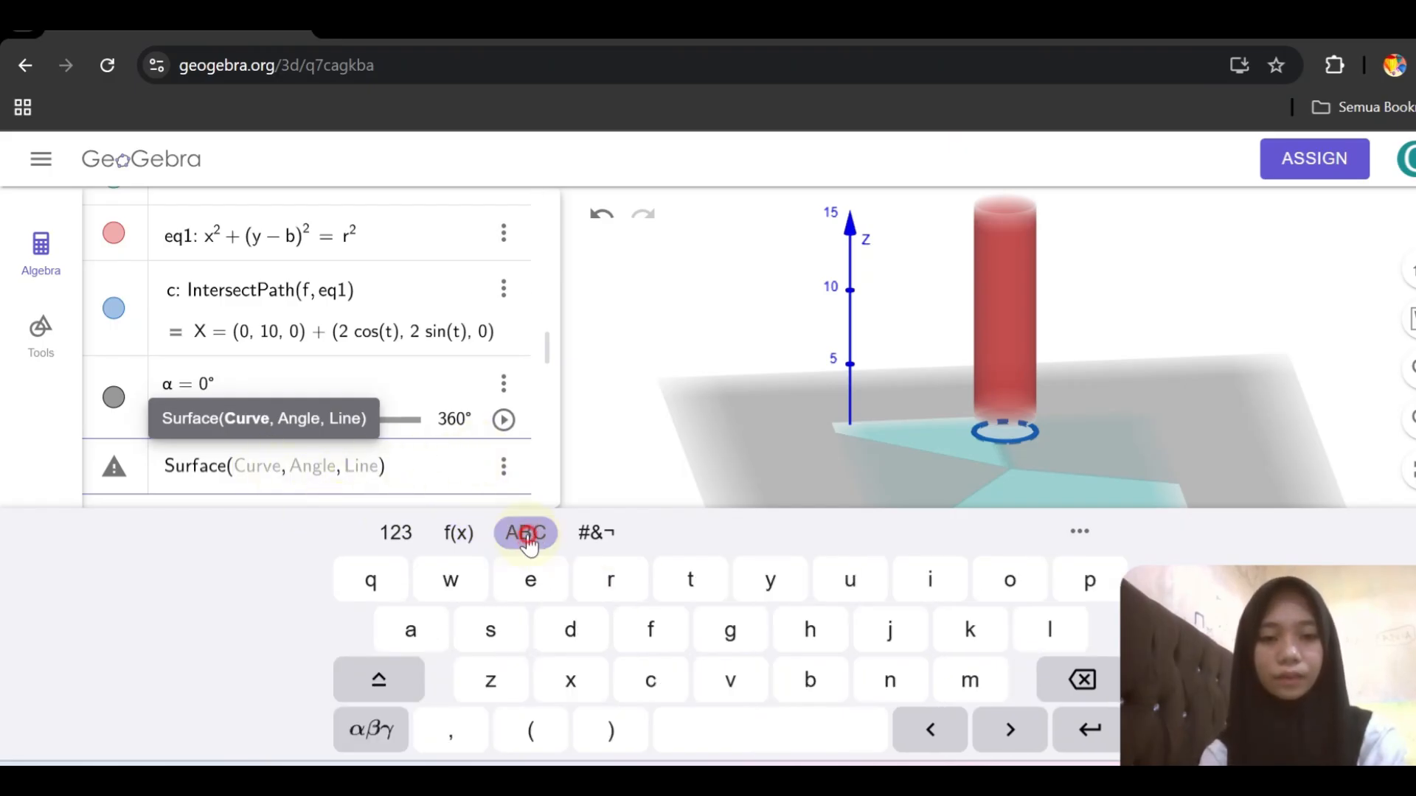
left_click(369, 737)
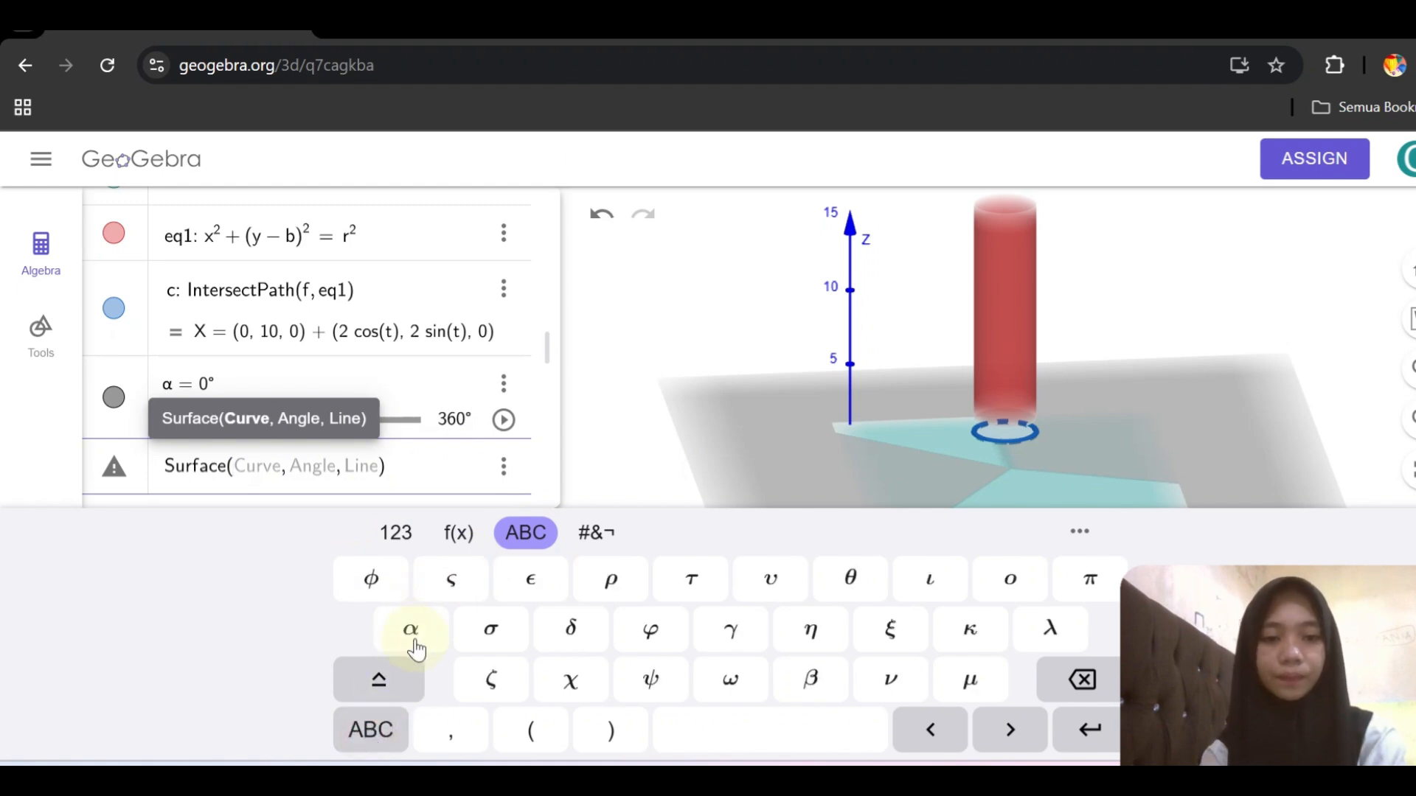
left_click(411, 634)
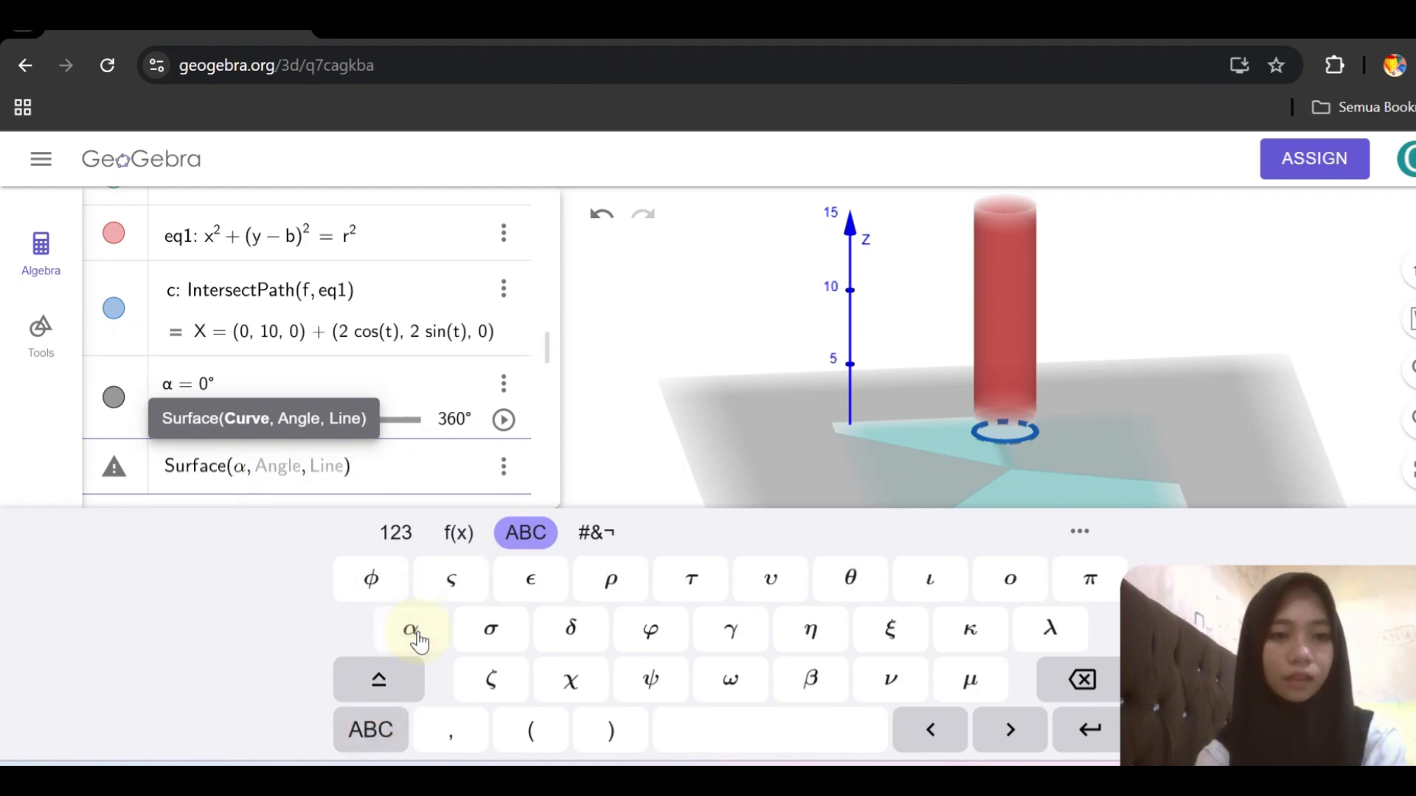
key("BackSpace")
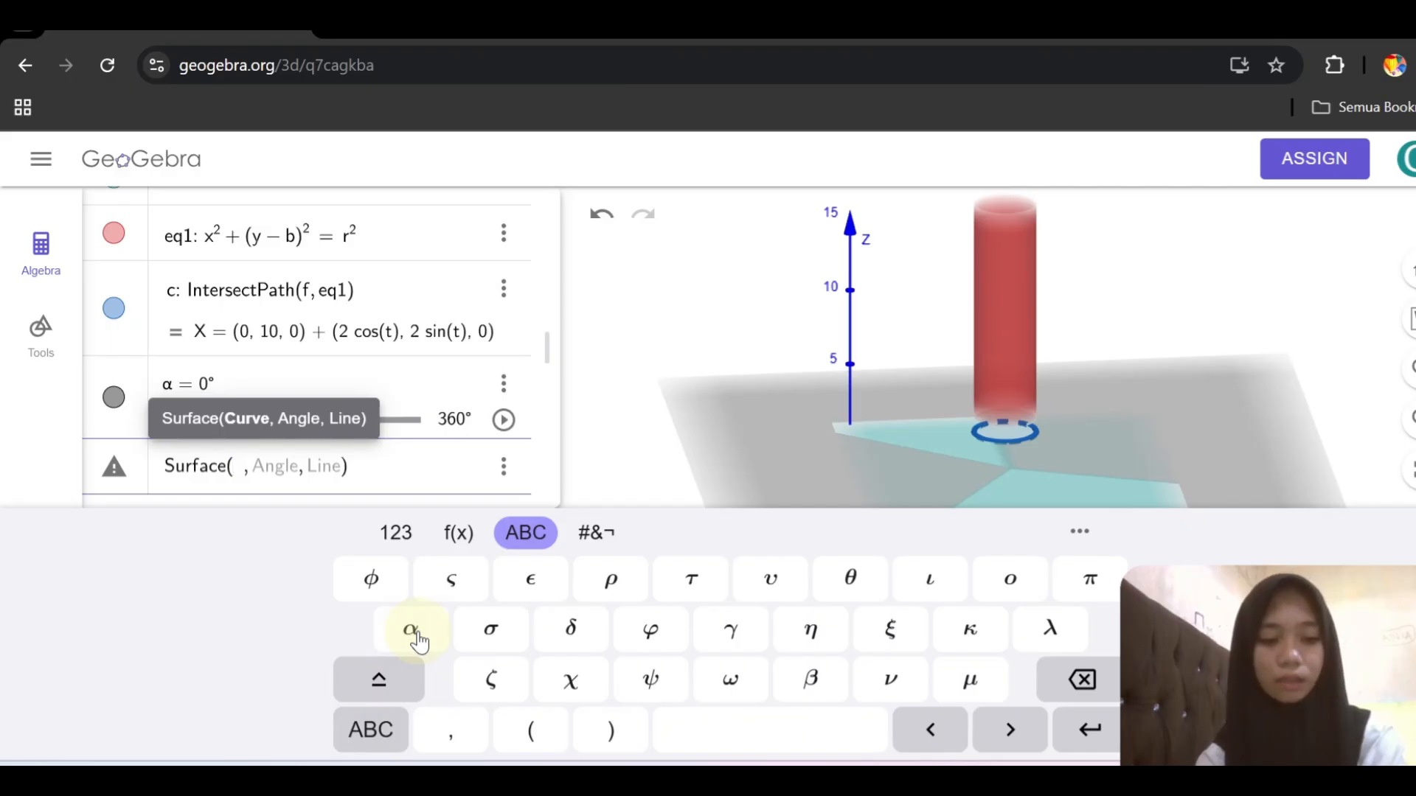
type("c")
left_click(415, 633)
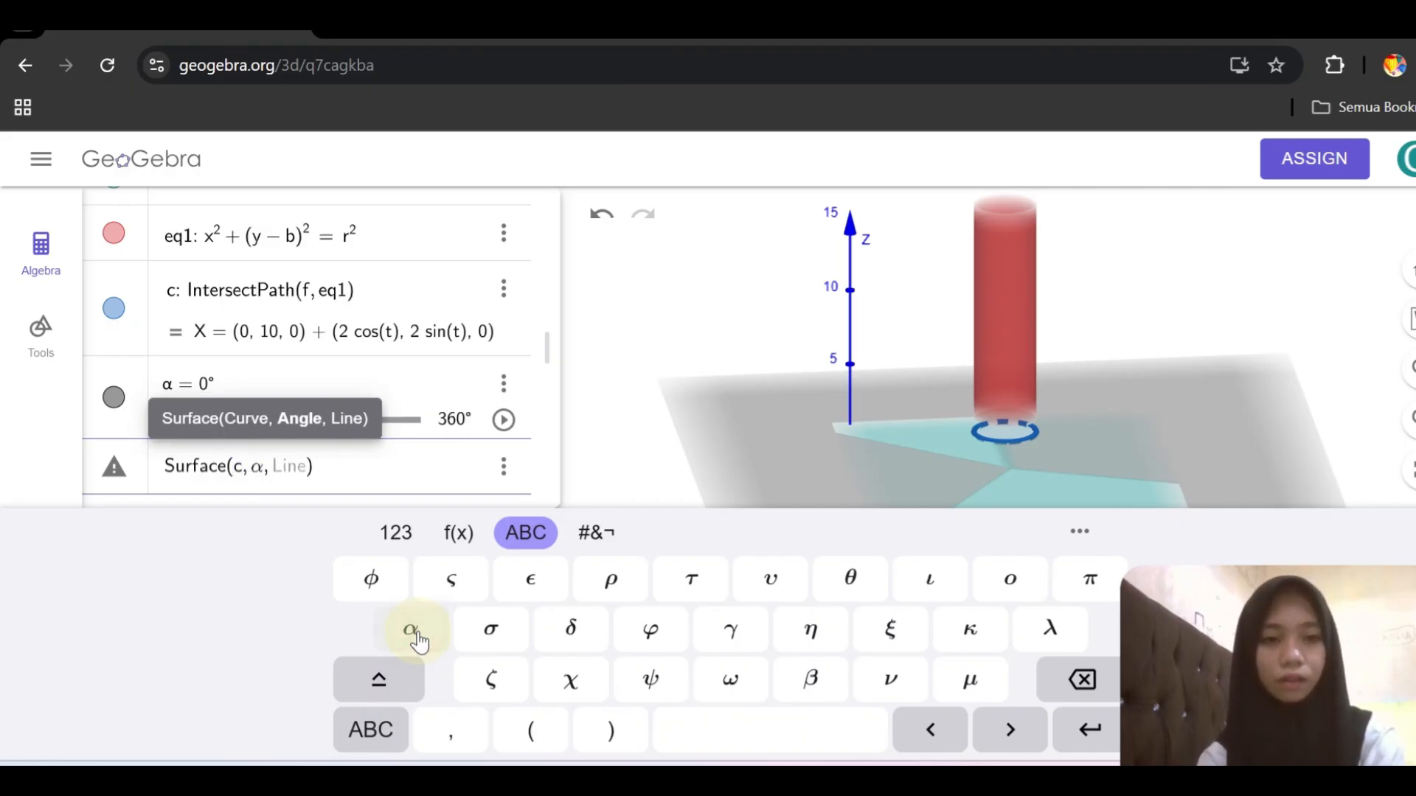
type("x")
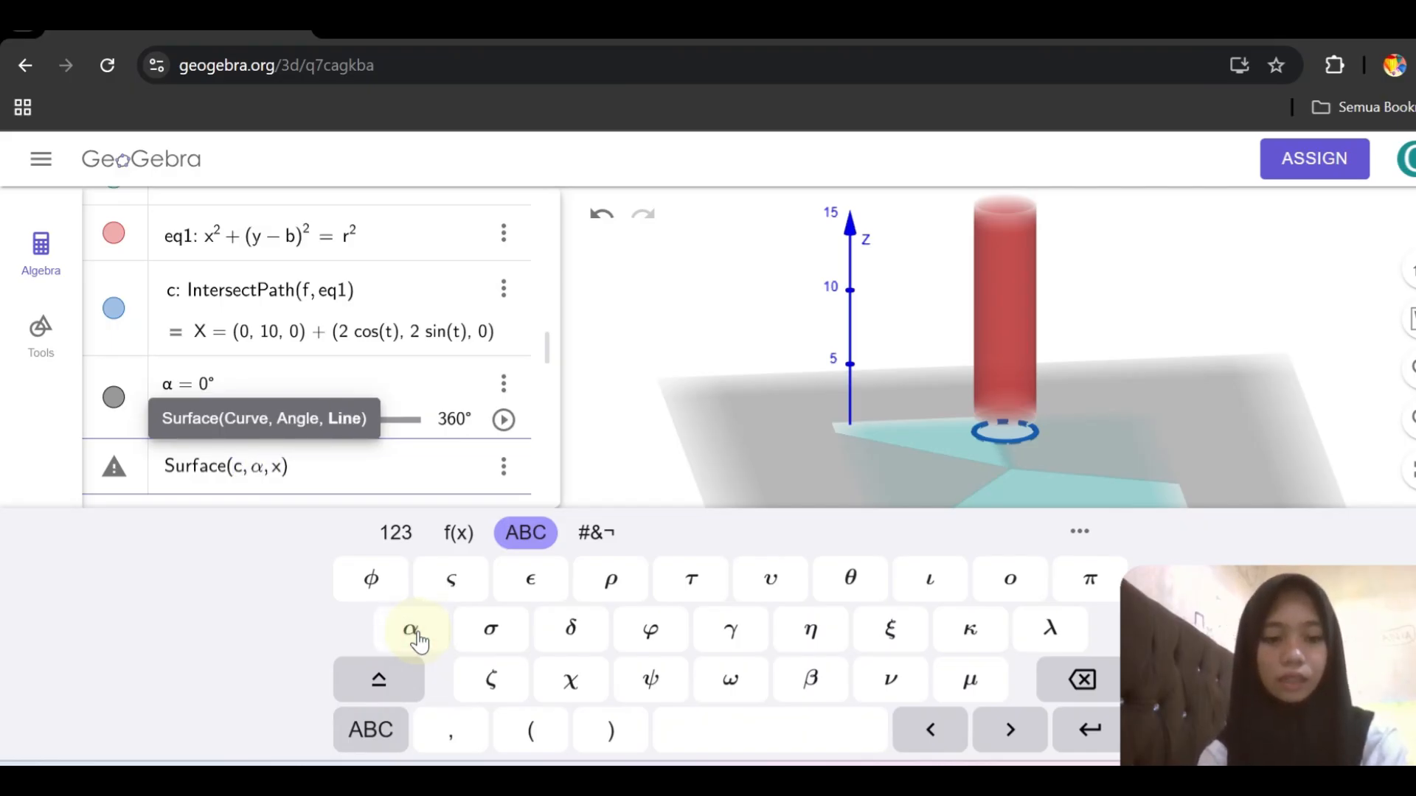
type("Axis")
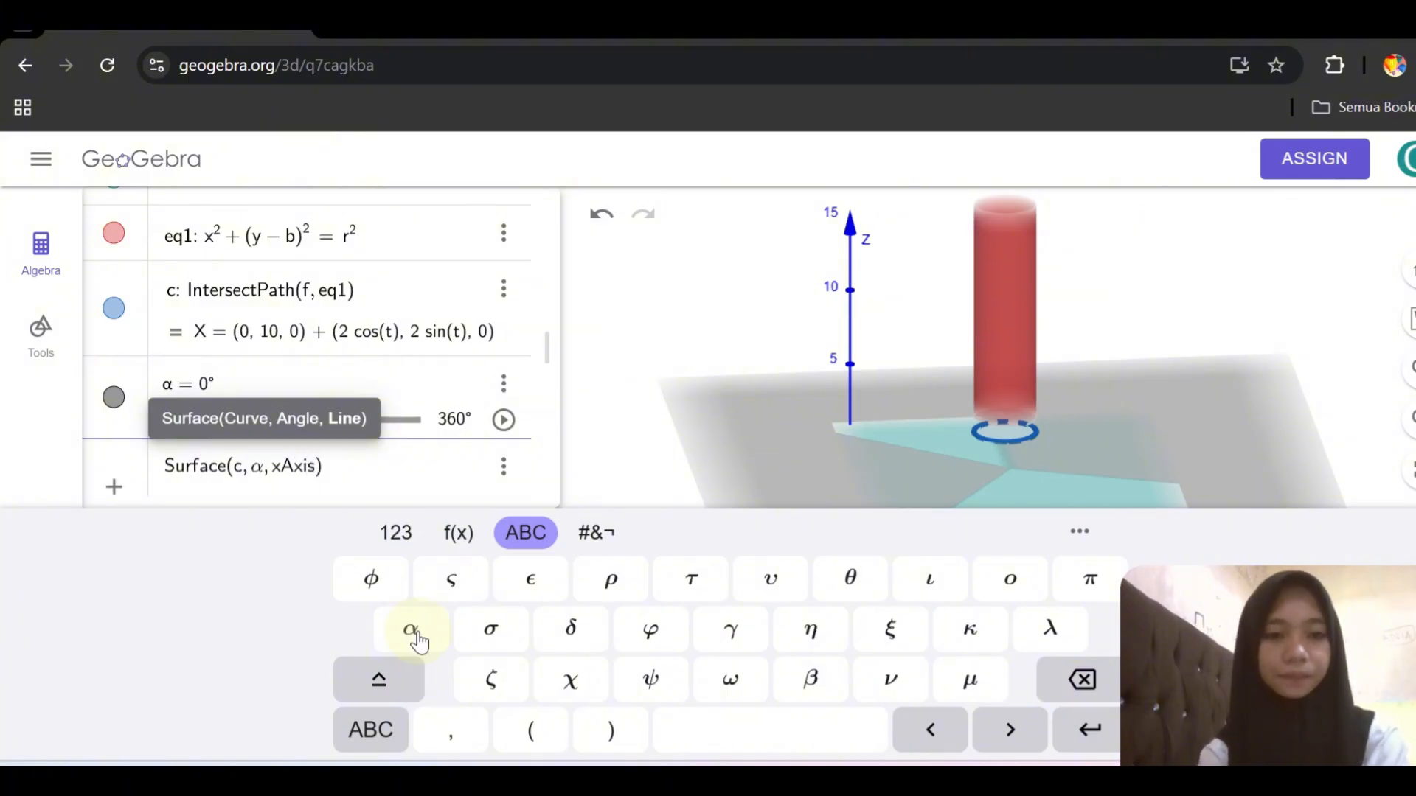
key("Return")
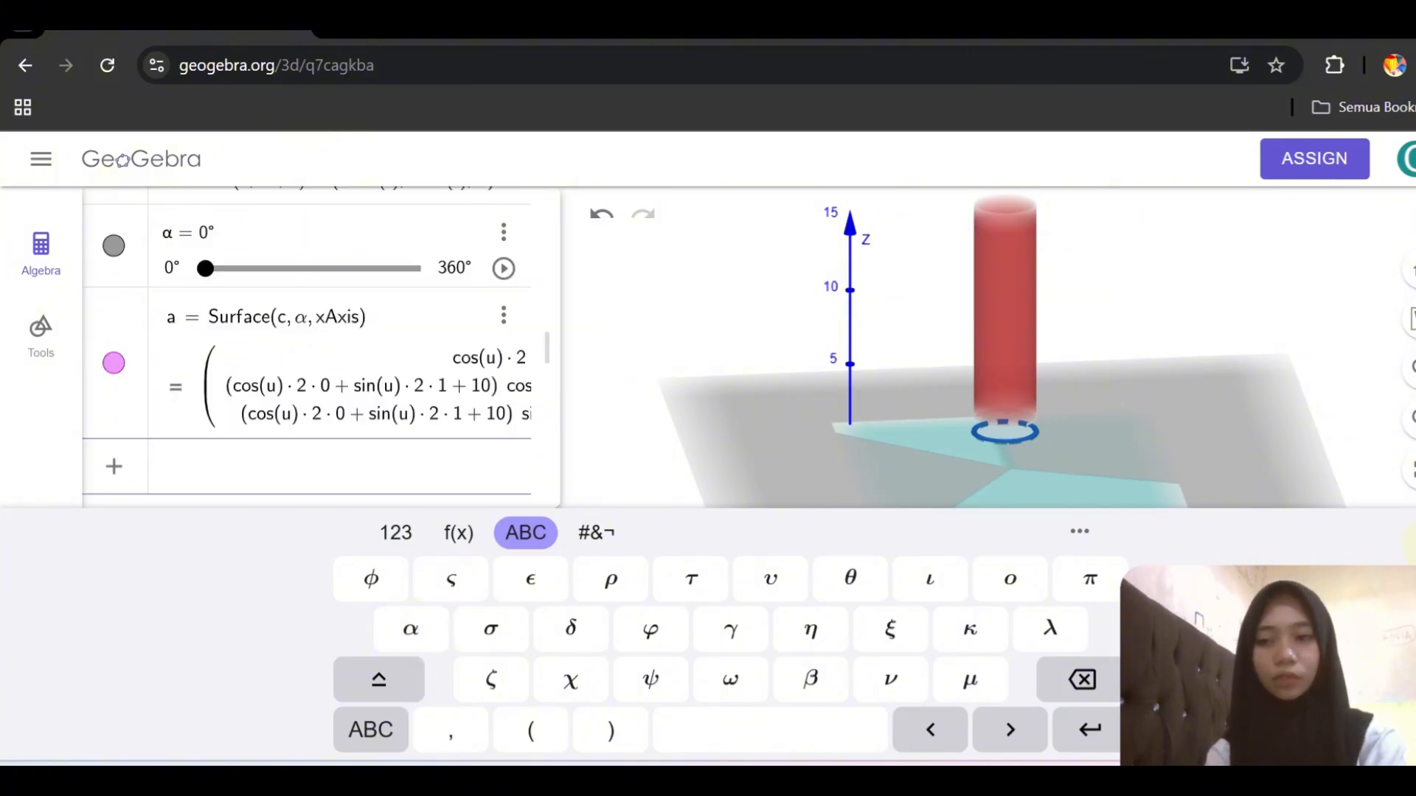
Hide the intersection curve c and the cylinder eq1 to leave the 3D view clear for the surface.
left_click(1412, 541)
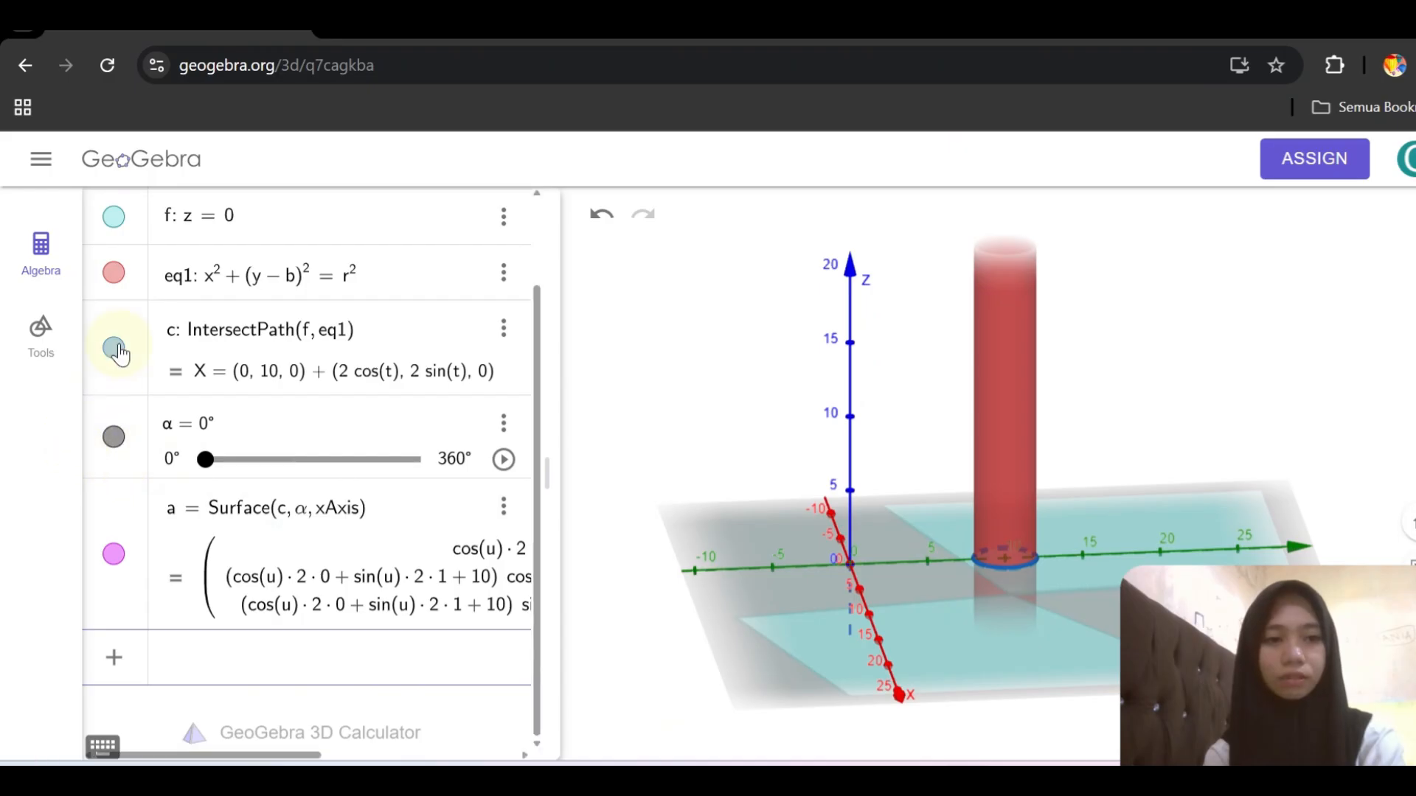
left_click(115, 350)
left_click(112, 276)
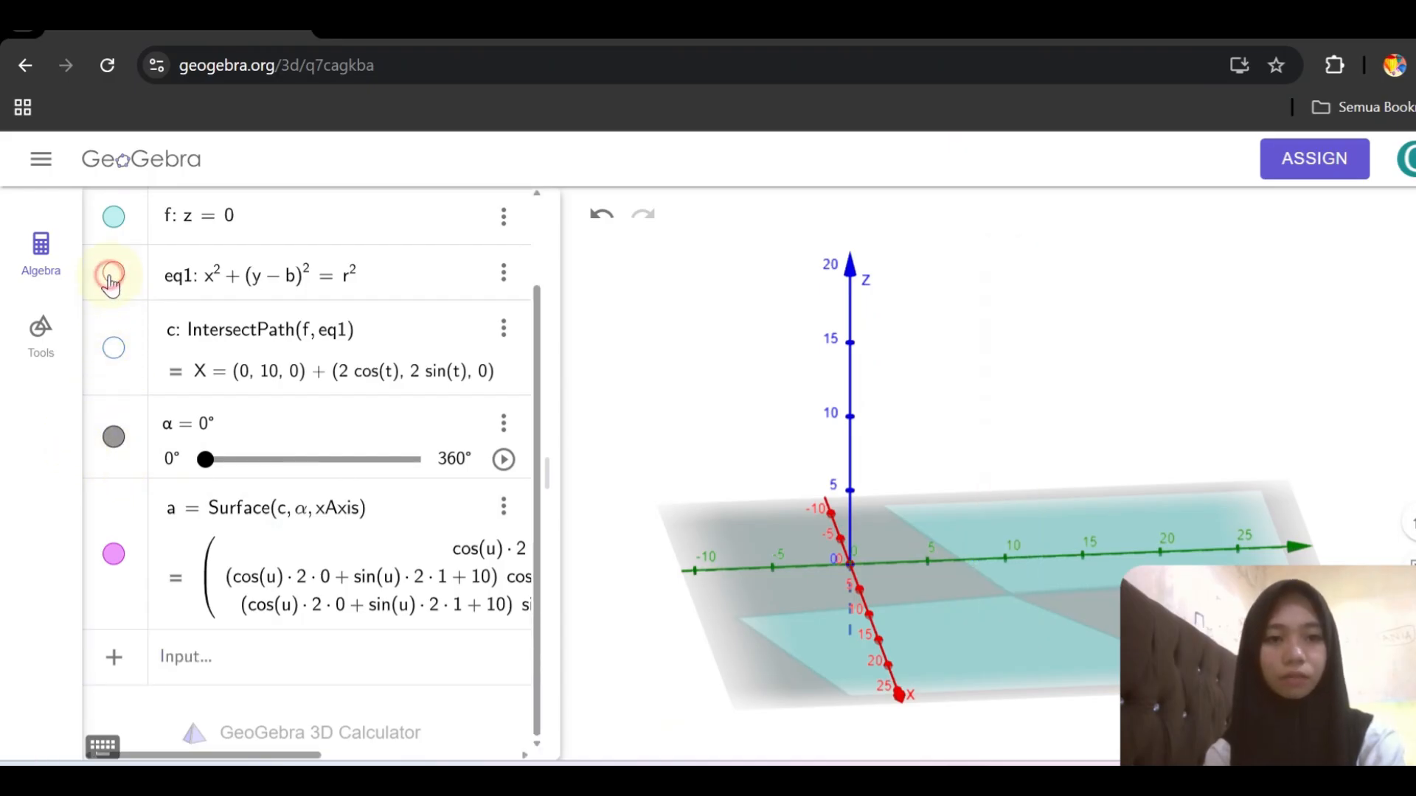
Animate the angle slider α and view the surface from the side as it sweeps around the x-axis.
left_click(501, 459)
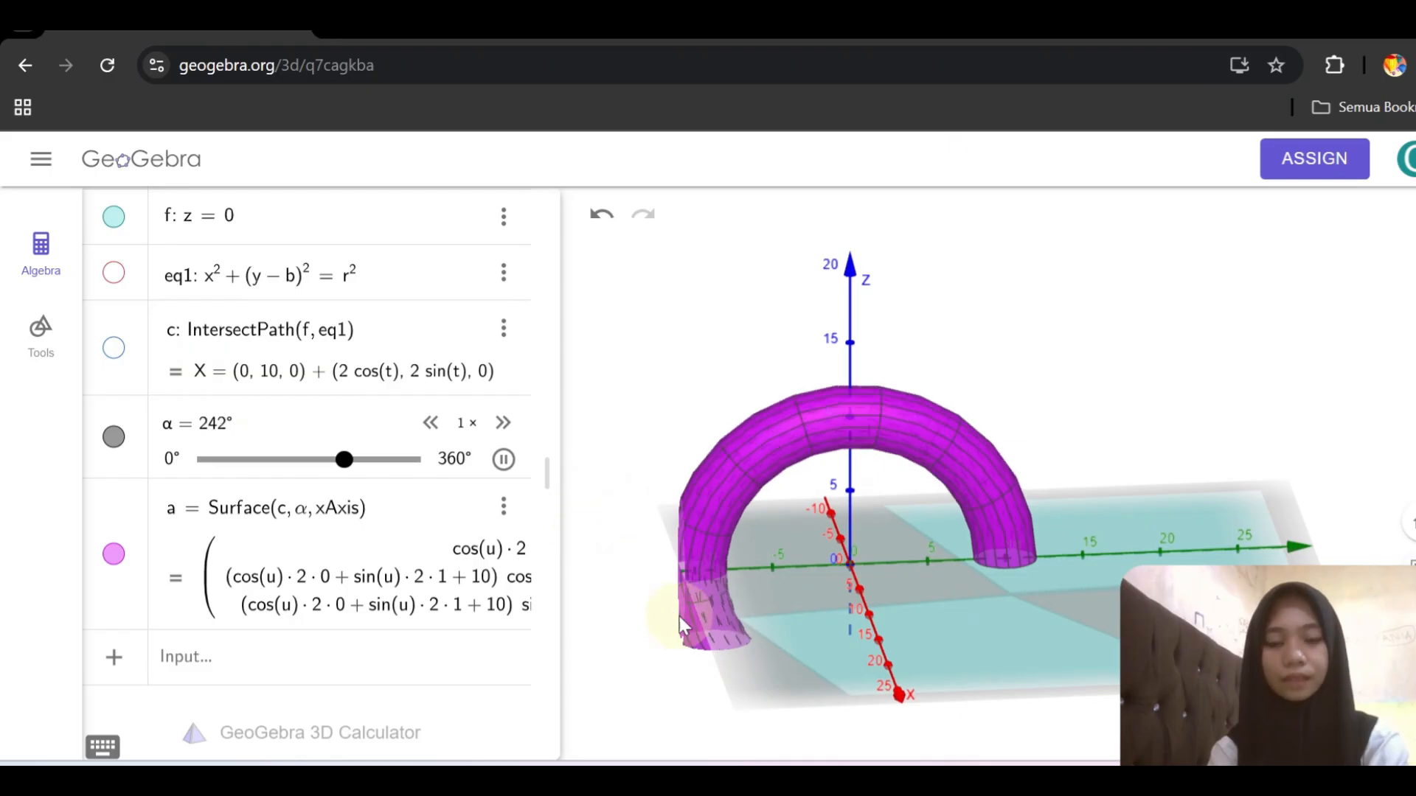
scroll(926, 512, "down", 1)
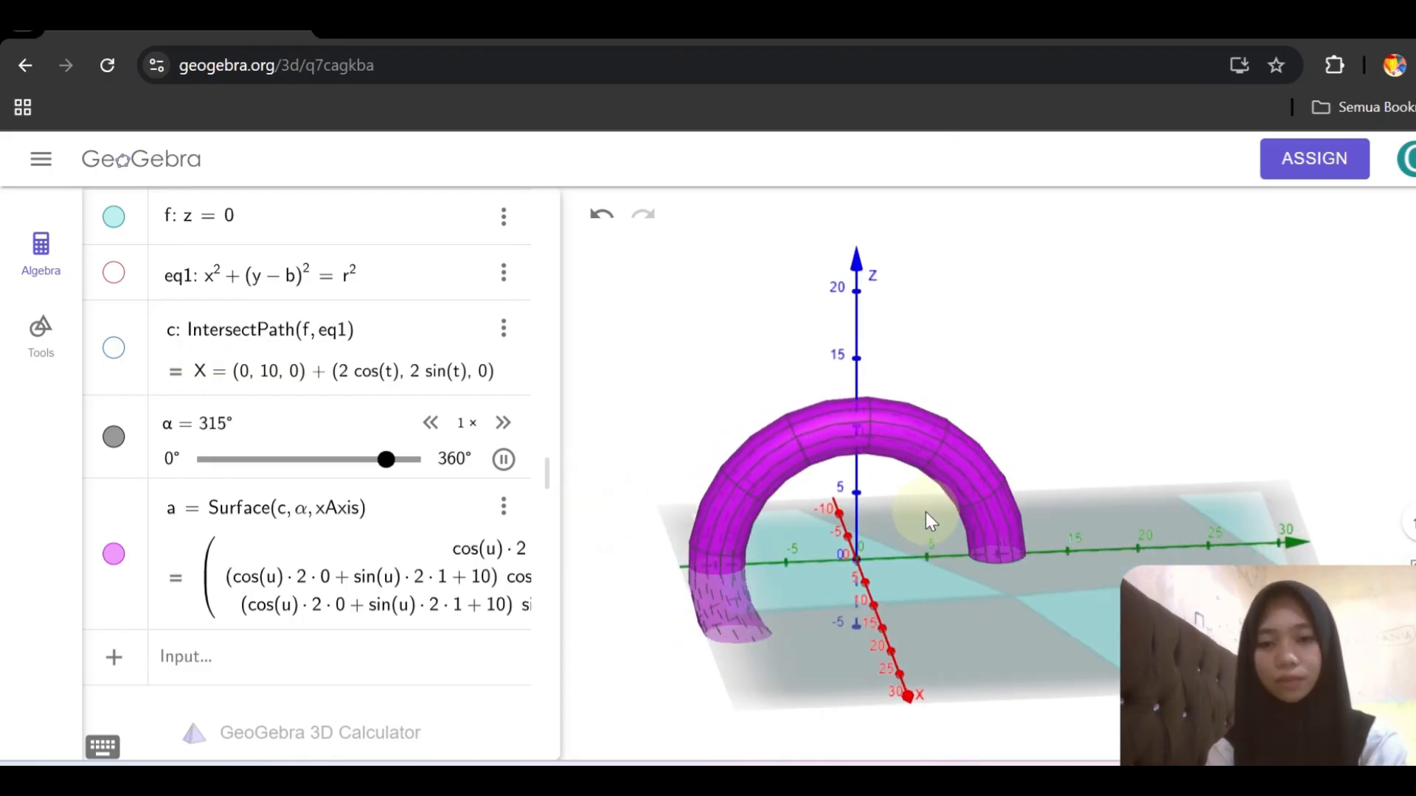
left_click_drag(926, 512, 935, 489)
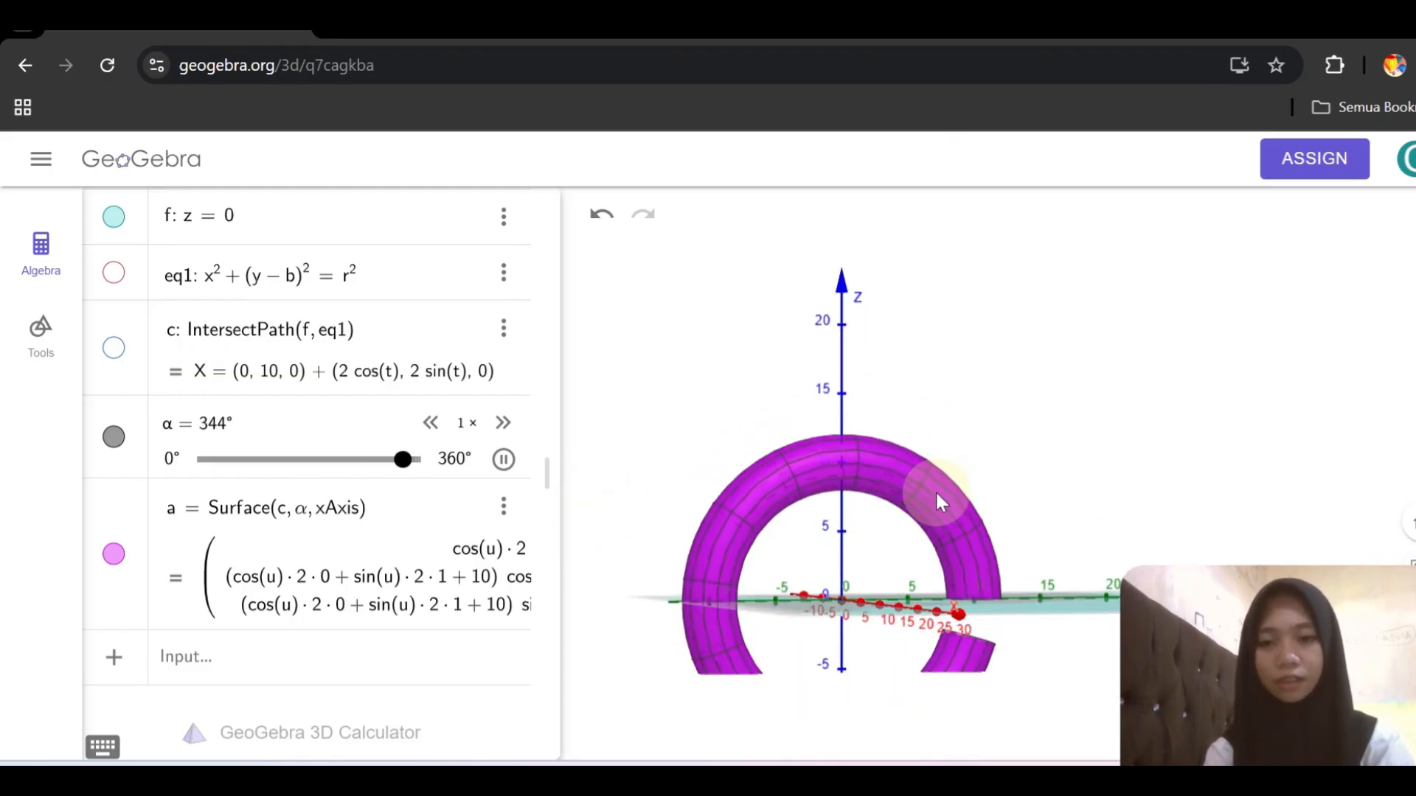
scroll(937, 494, "down", 4)
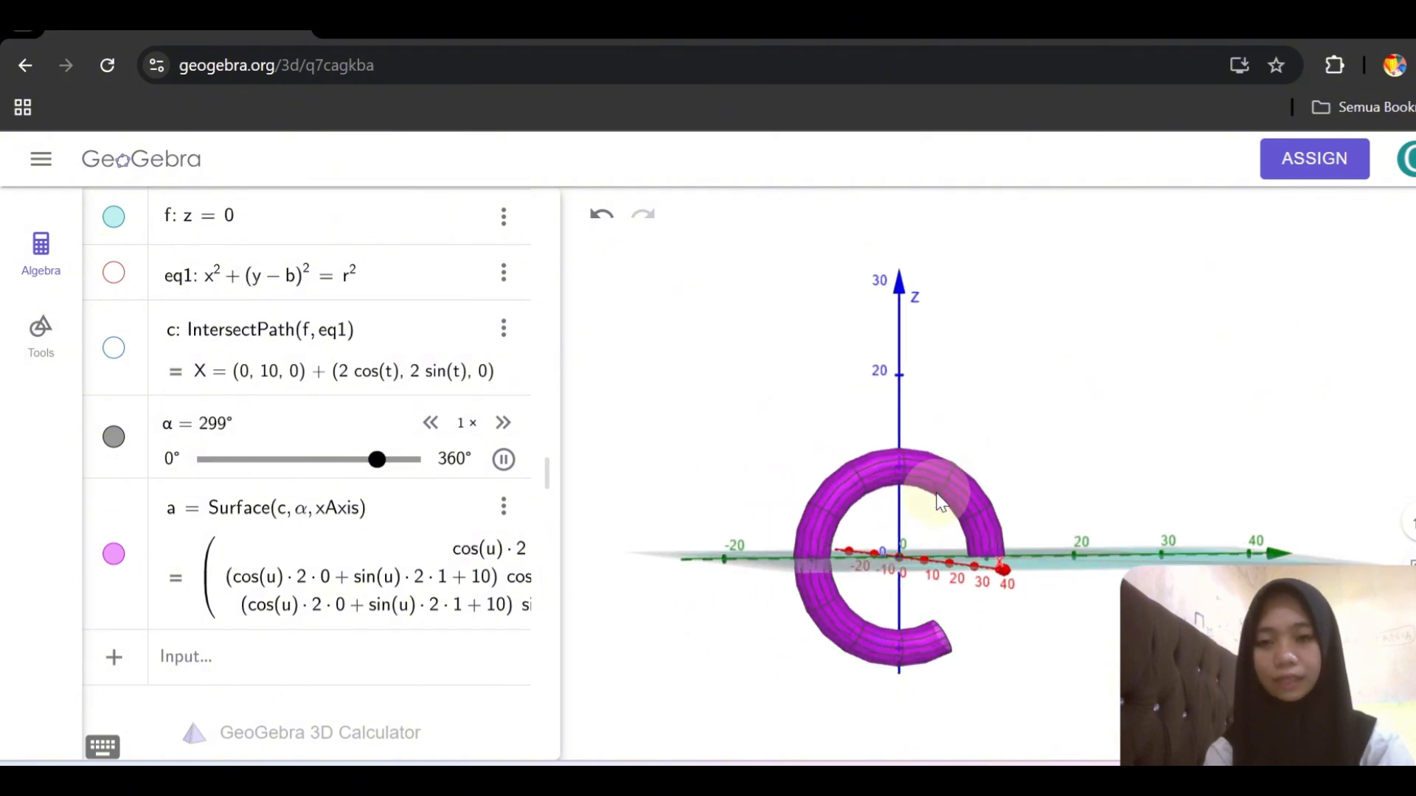
scroll(938, 500, "down", 2)
scroll(938, 500, "down", 3)
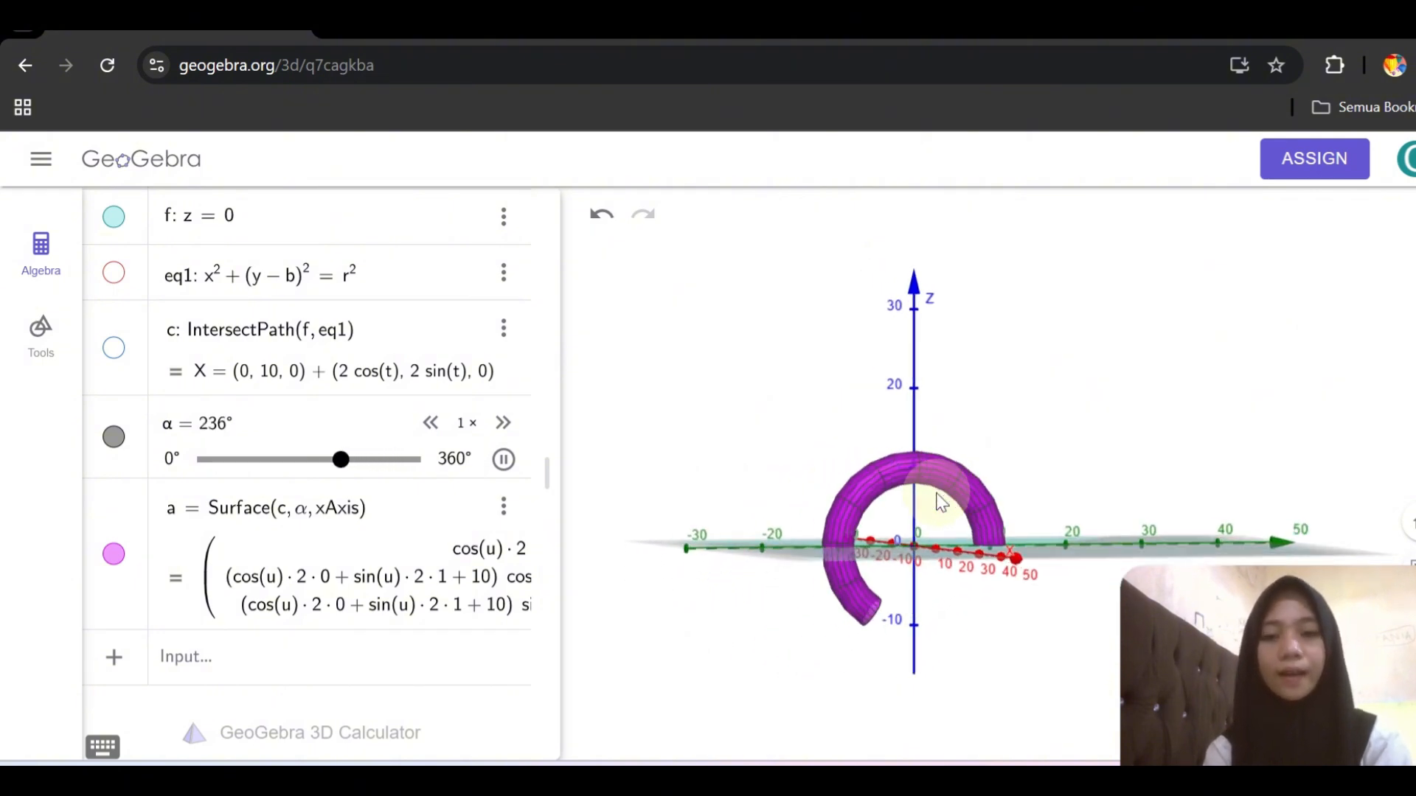
Change the colour of surface a to black in its settings and deselect it.
left_click(503, 507)
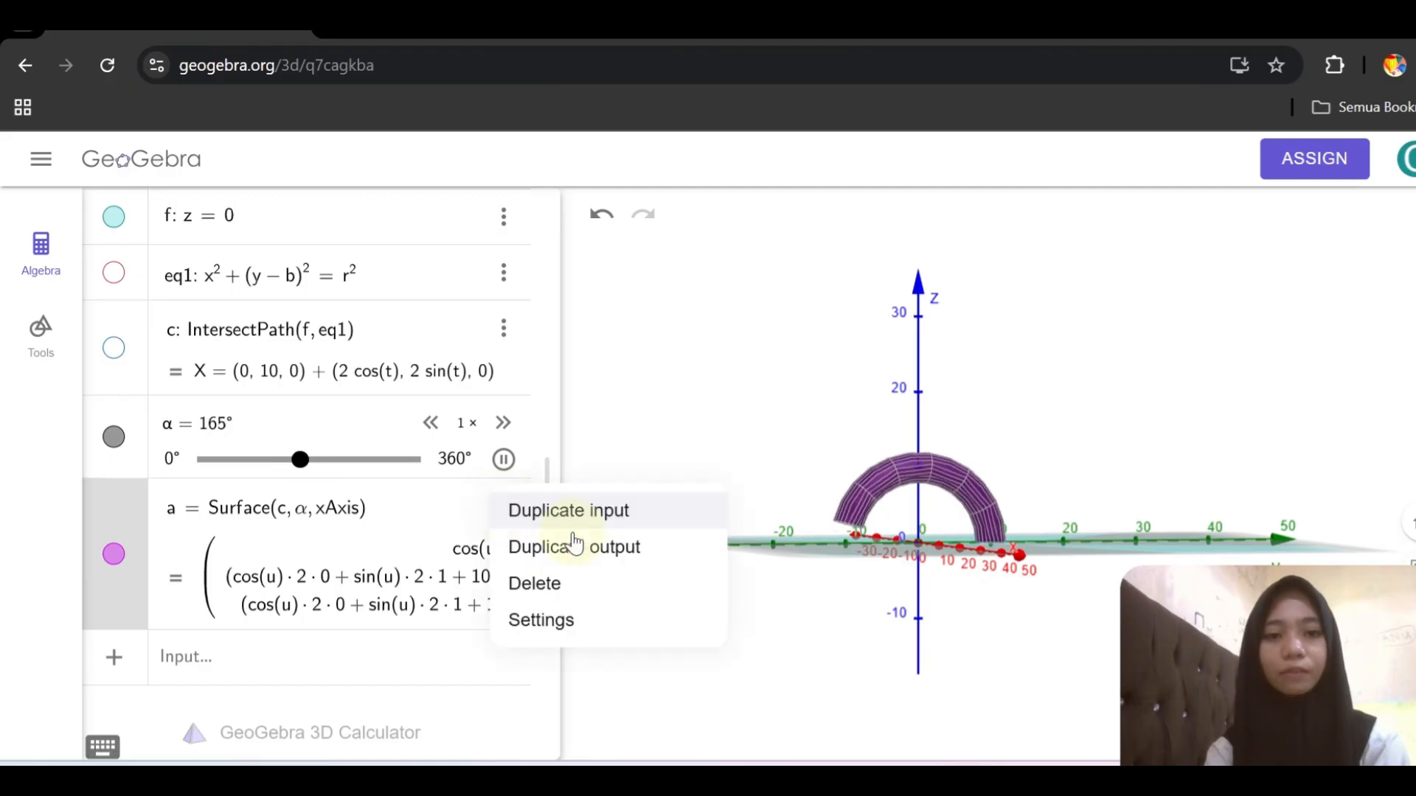
left_click(612, 621)
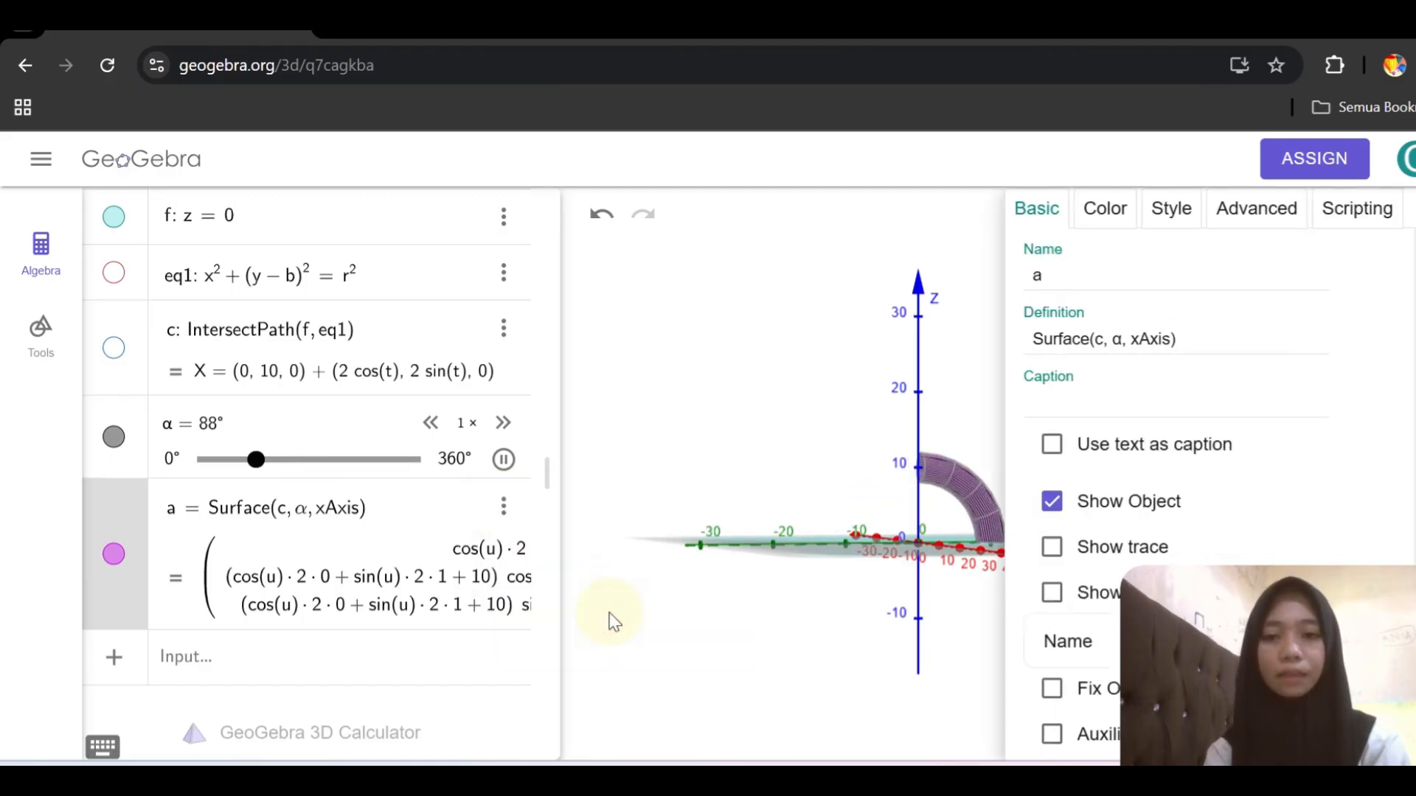
left_click(1107, 215)
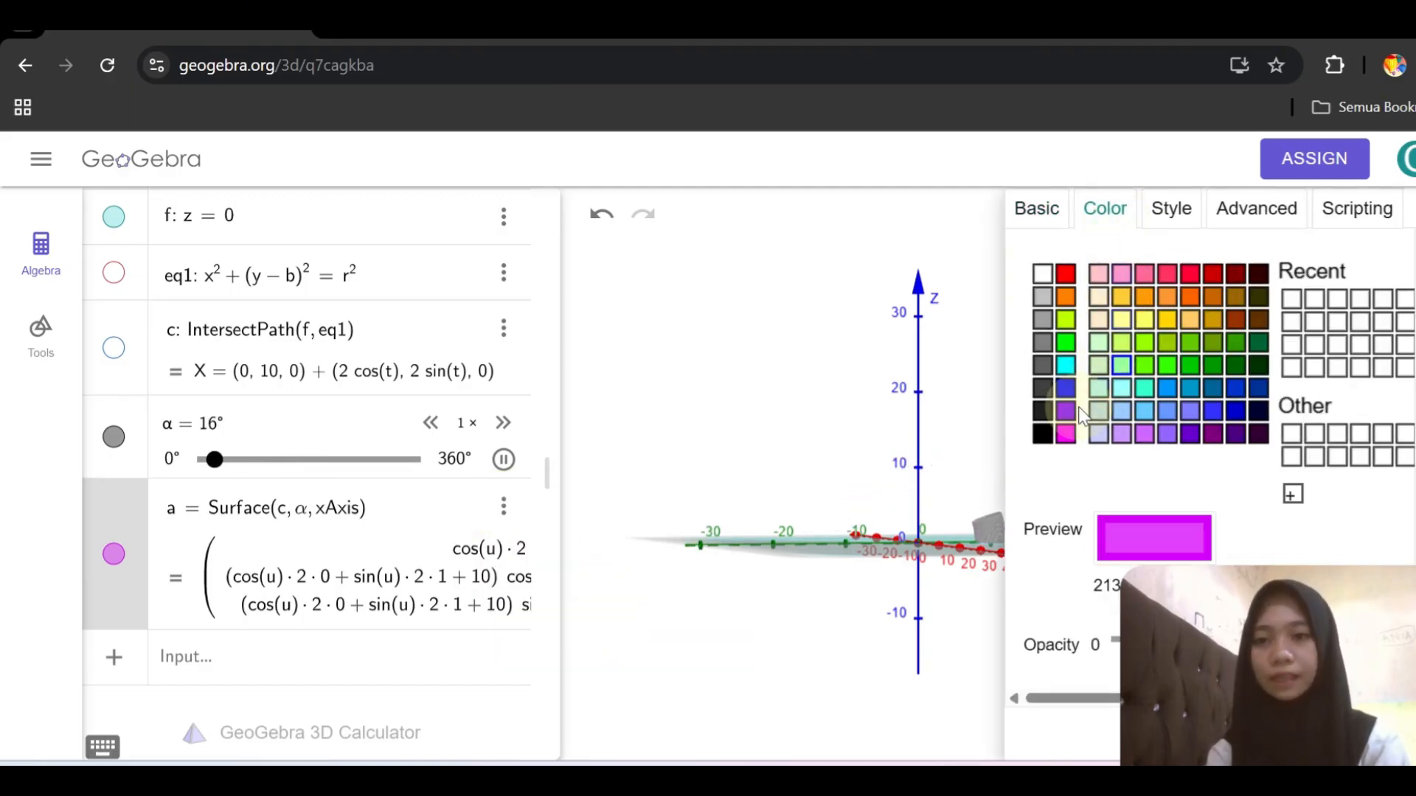
left_click(1042, 434)
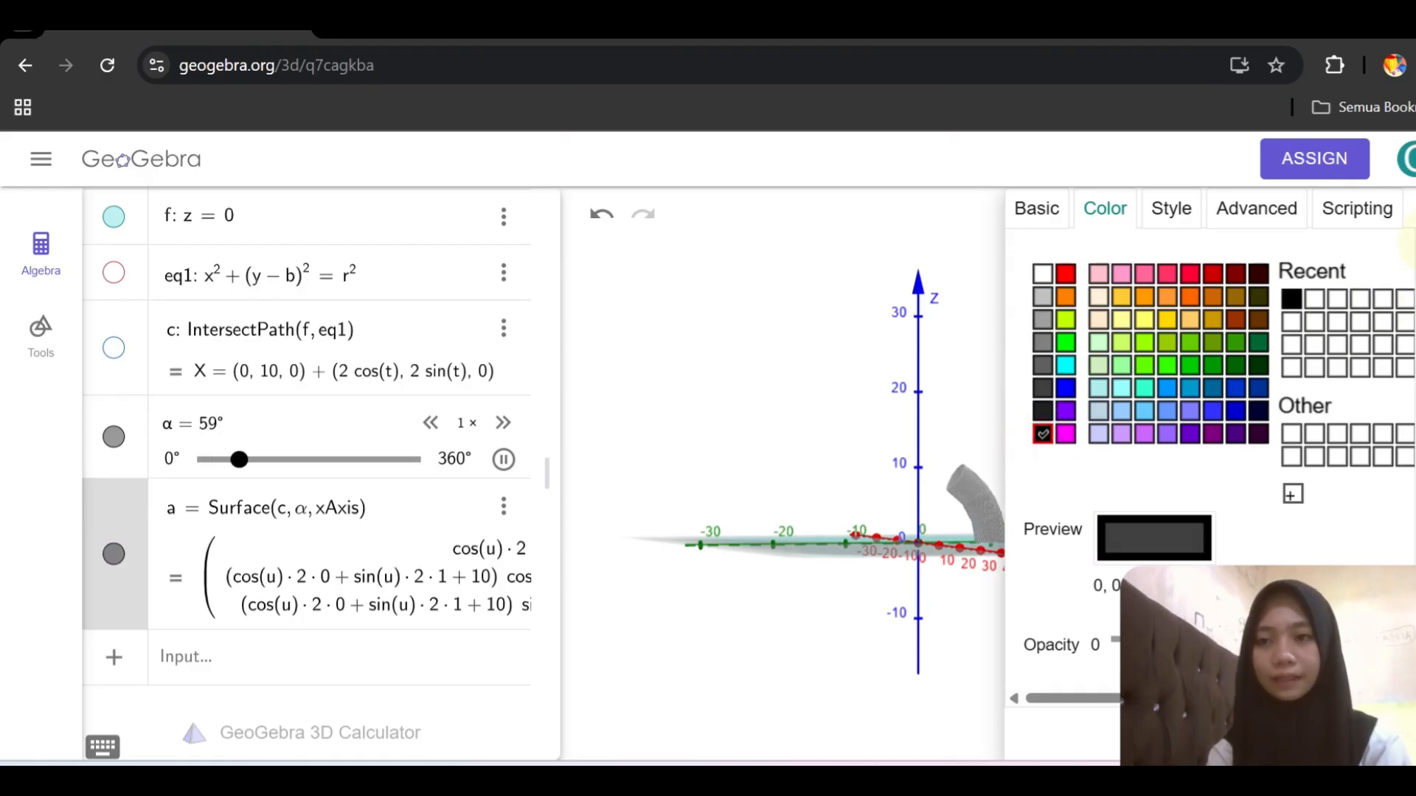
left_click(1414, 221)
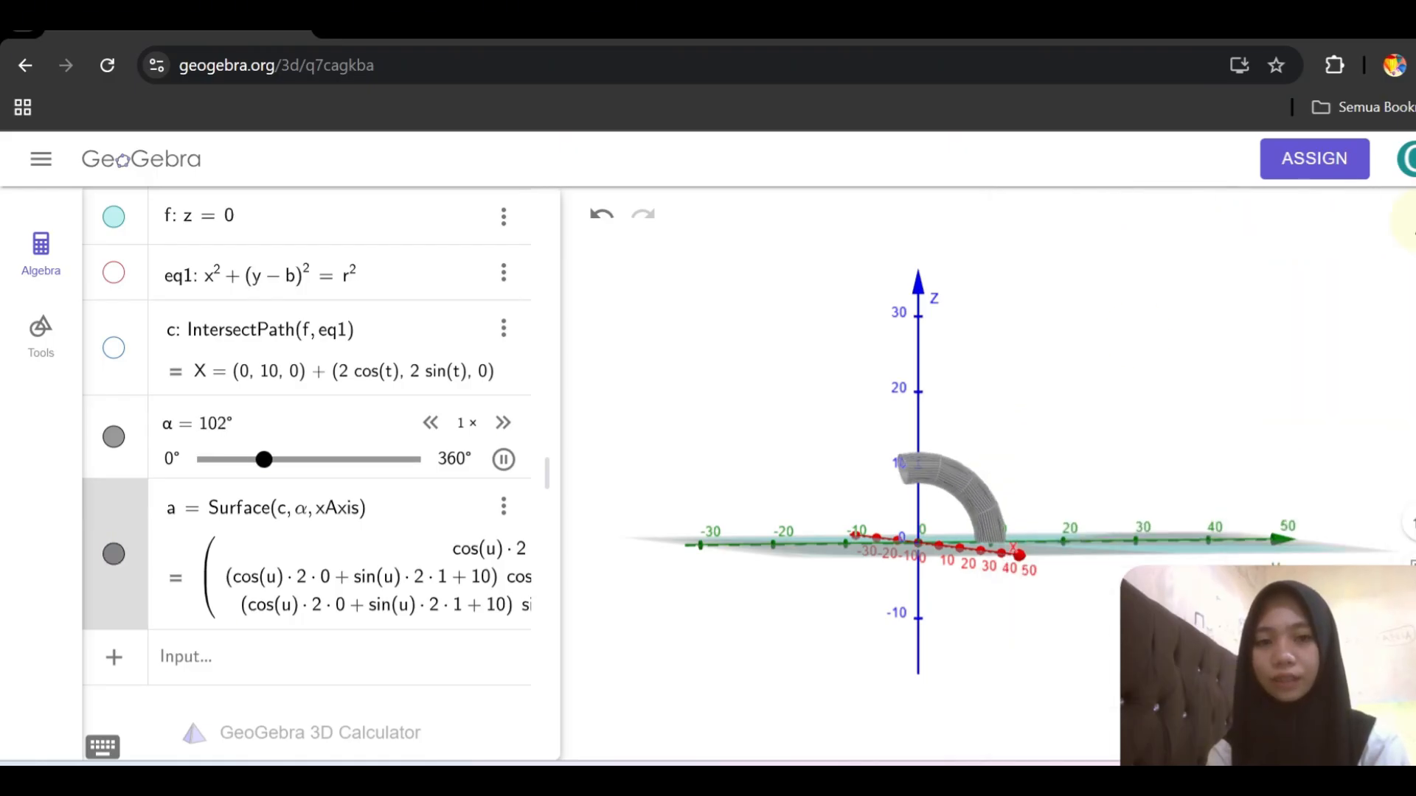
left_click(650, 632)
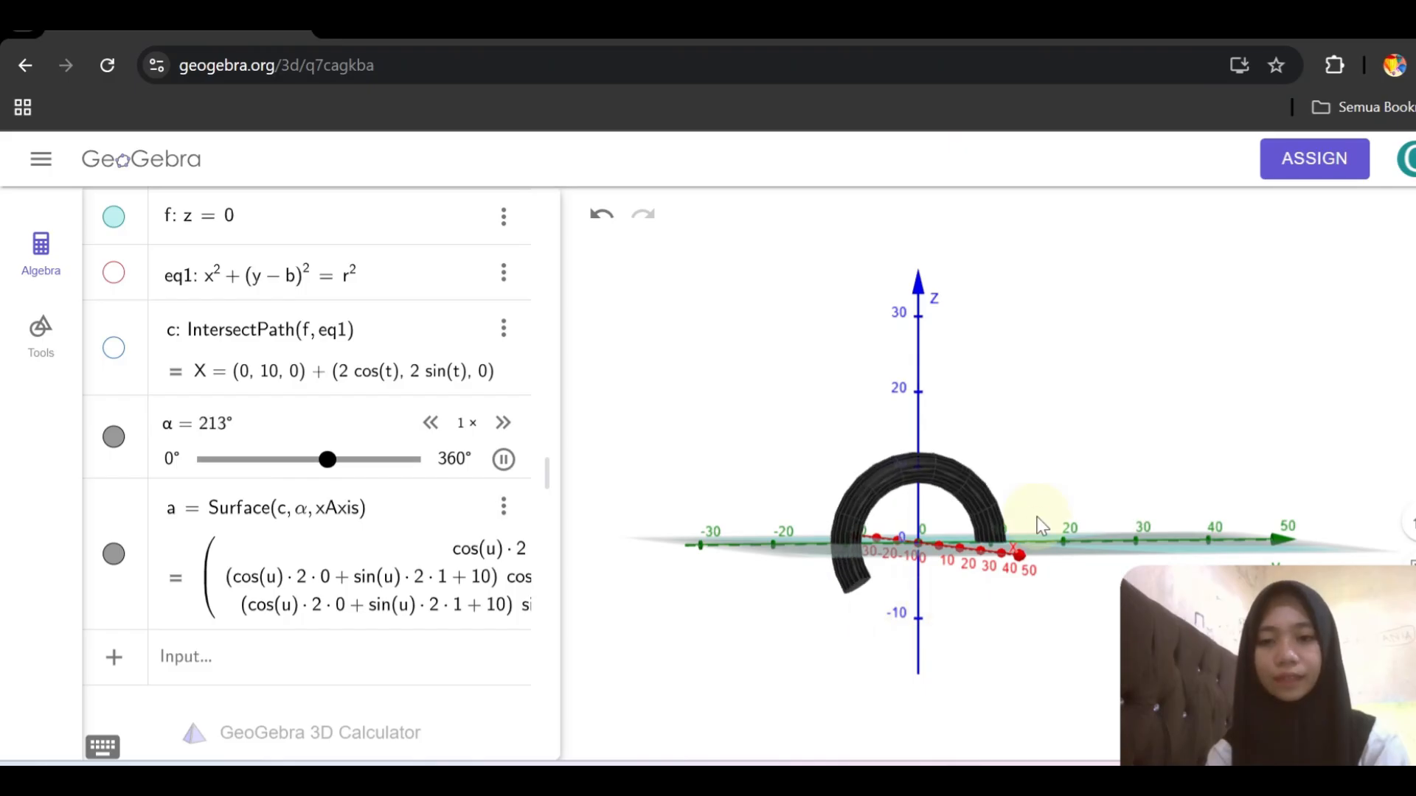
left_click_drag(1037, 517, 1022, 516)
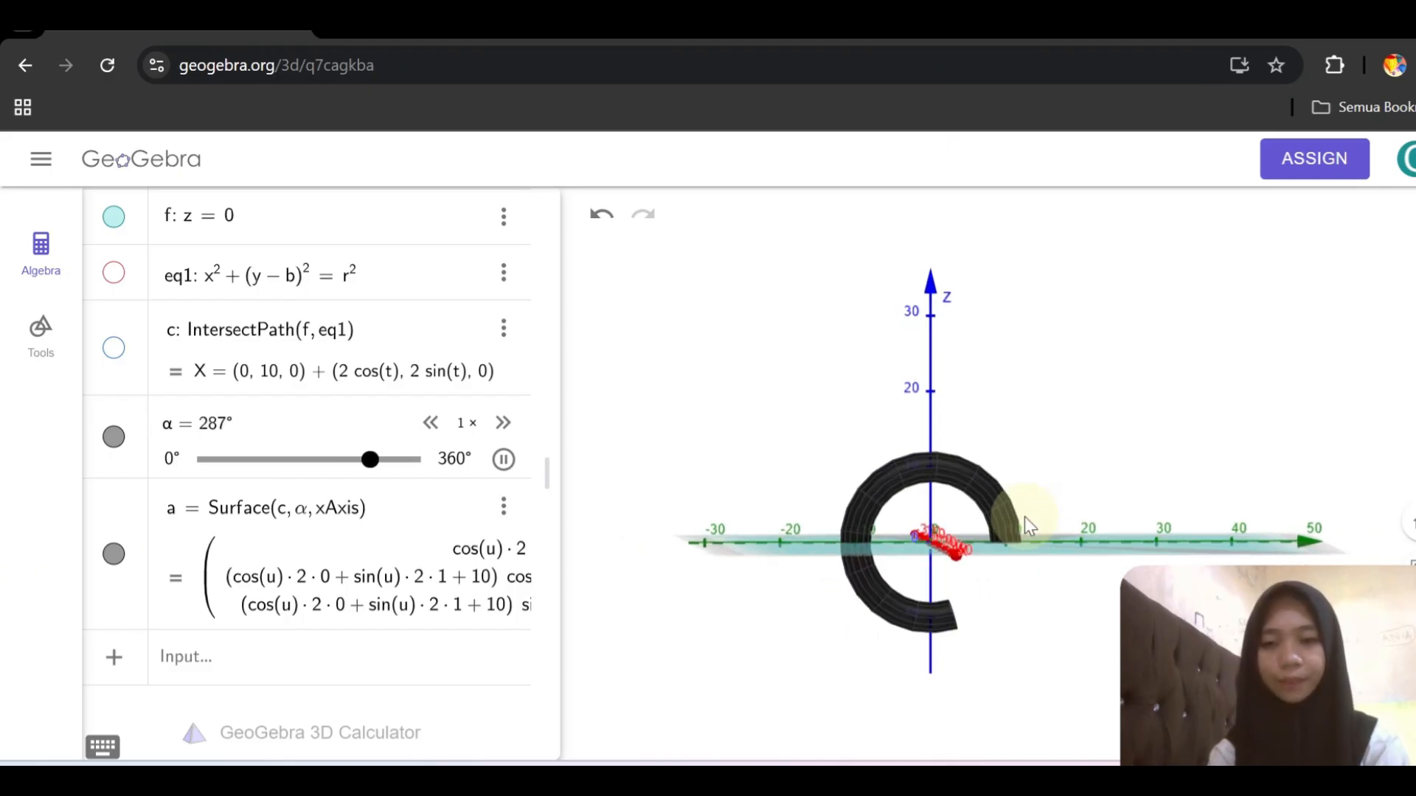
scroll(1025, 517, "down", 3)
scroll(1024, 516, "up", 2)
scroll(1024, 516, "up", 1)
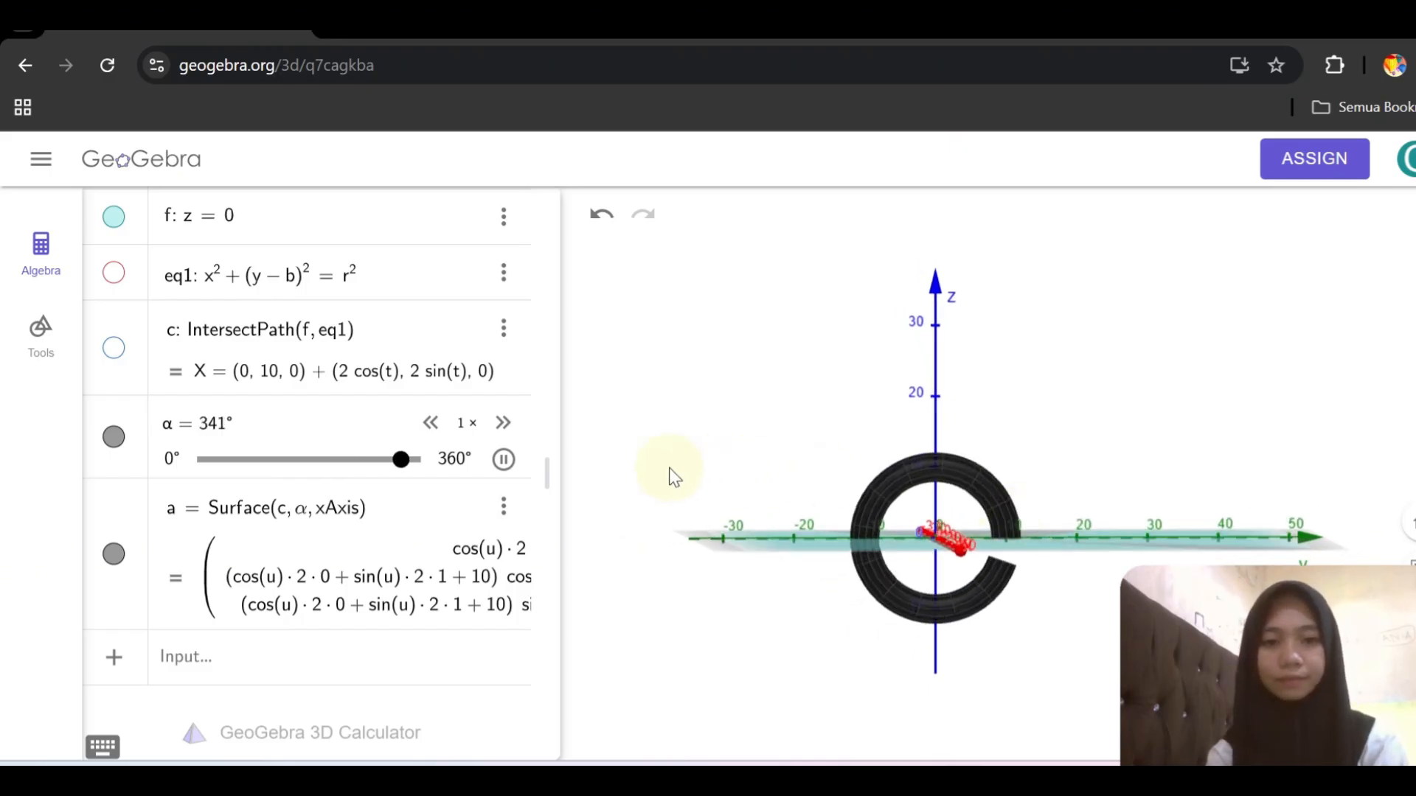
left_click_drag(553, 466, 302, 480)
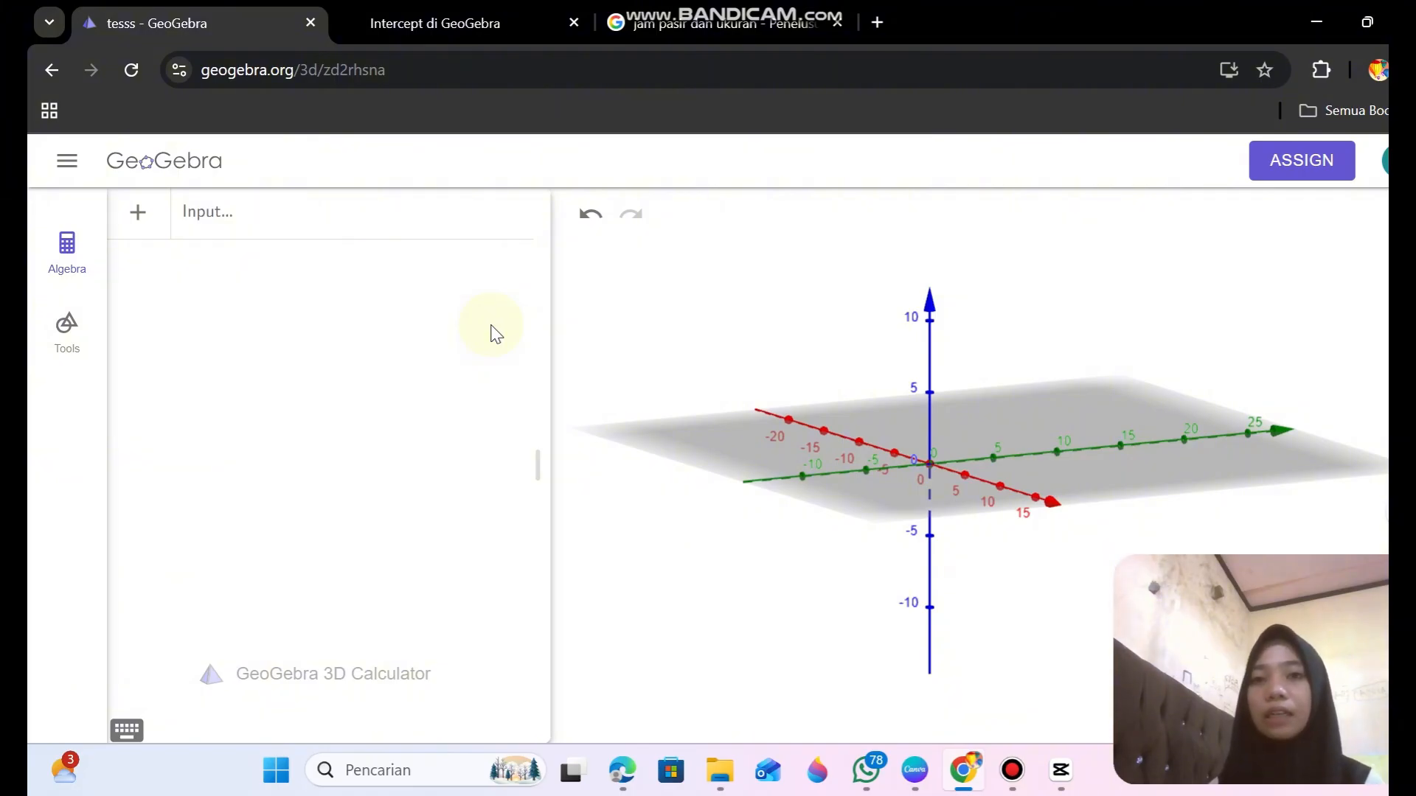
Define the constants a = 4, b = 3 and c = 2 in the empty construction and add the plane z = 0.
left_click(344, 229)
type("a=4")
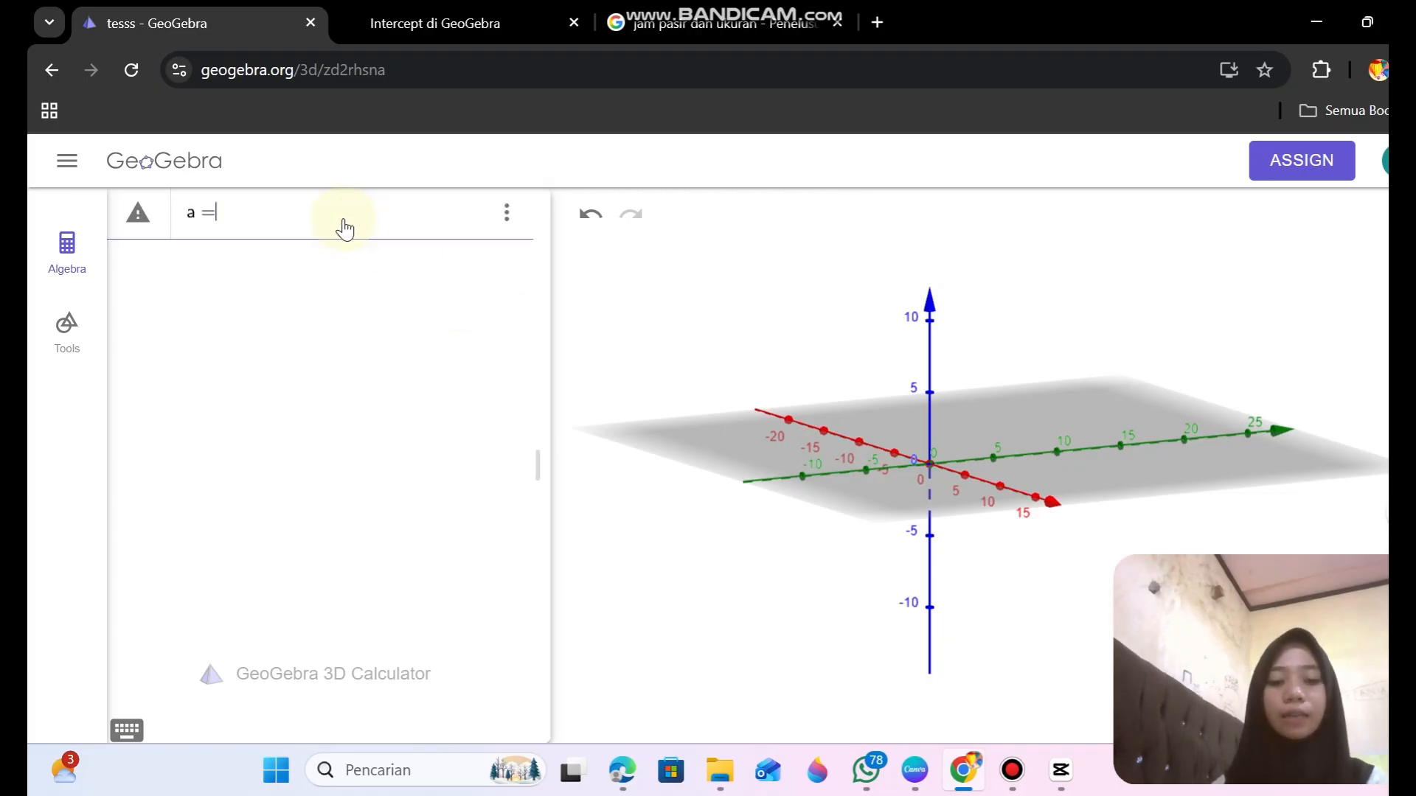
key("Return")
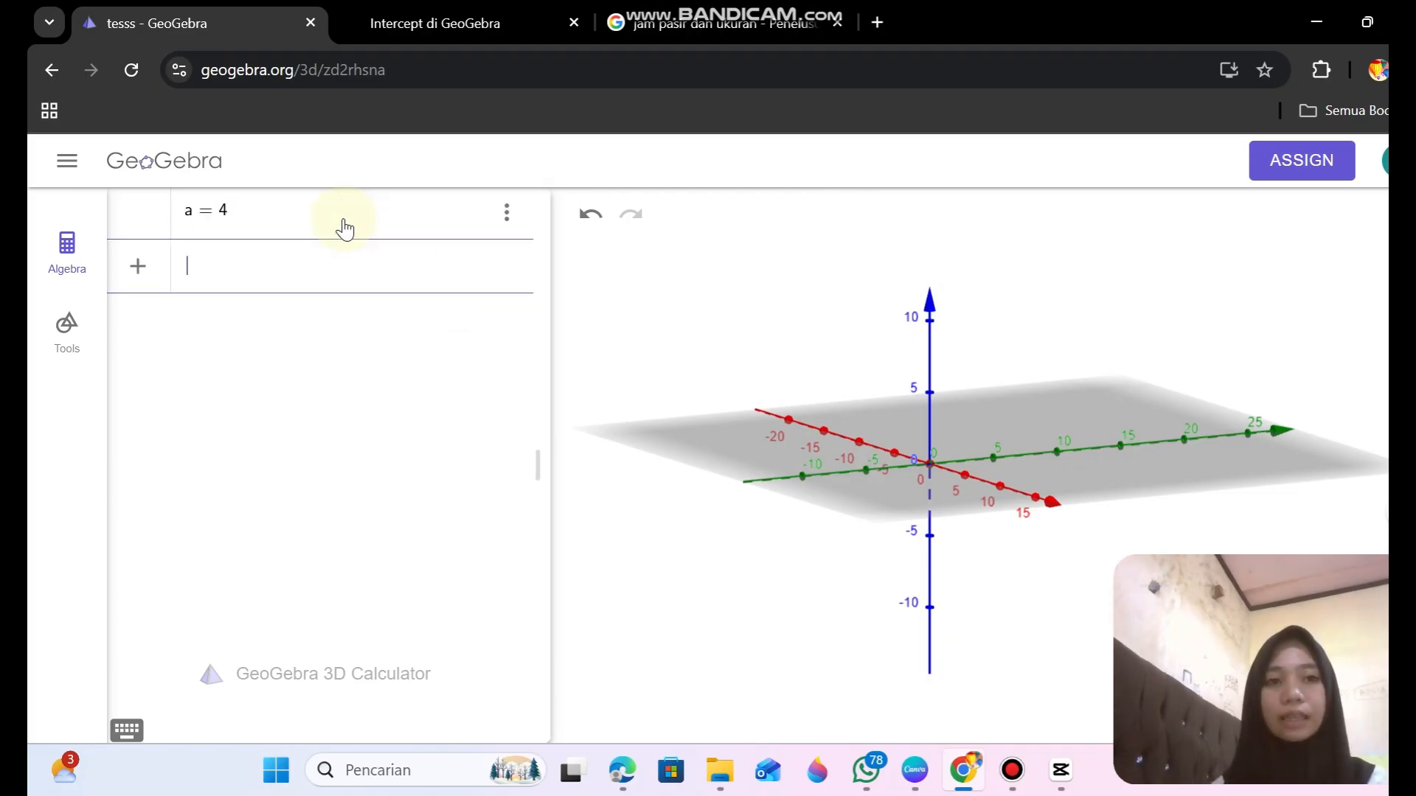
type("b = ")
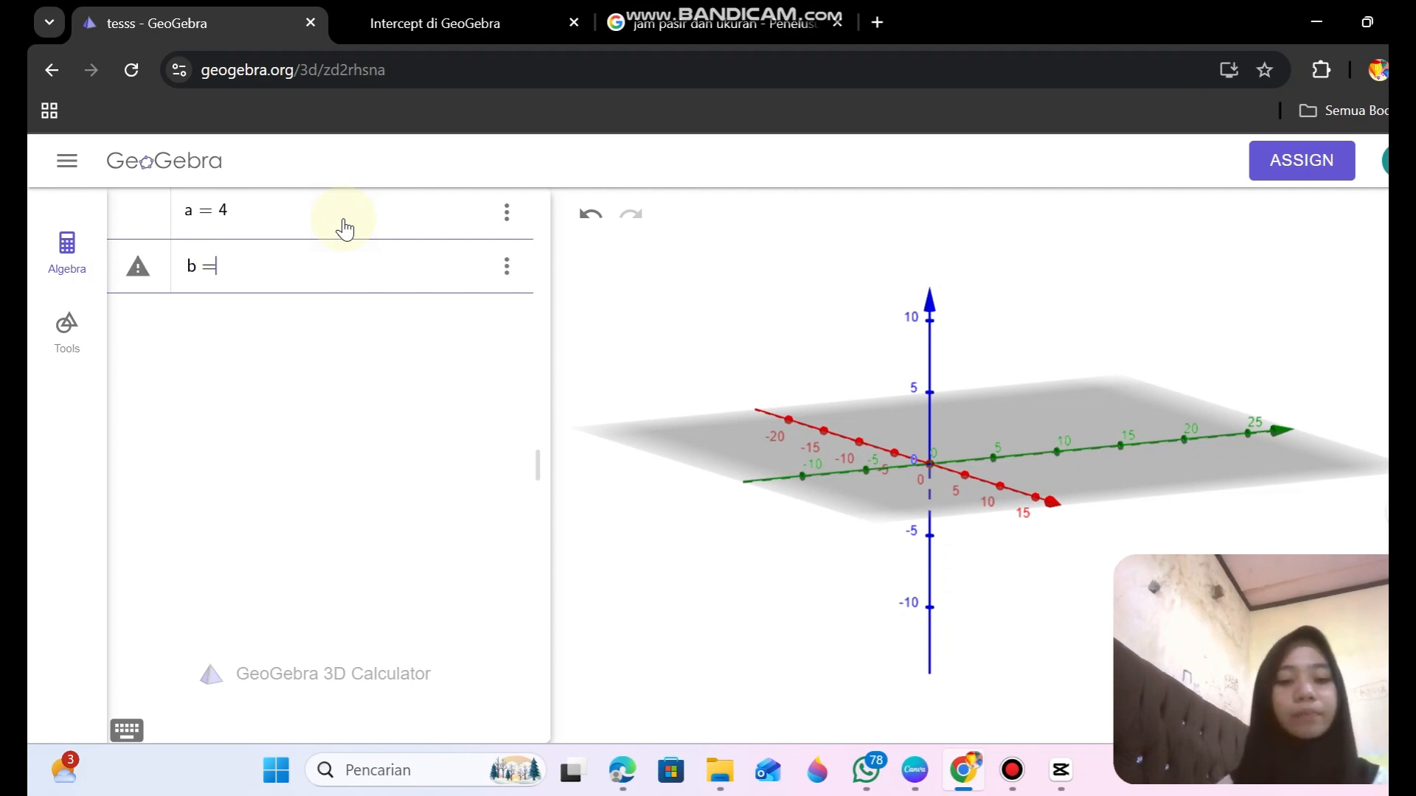
type("3")
key("Return")
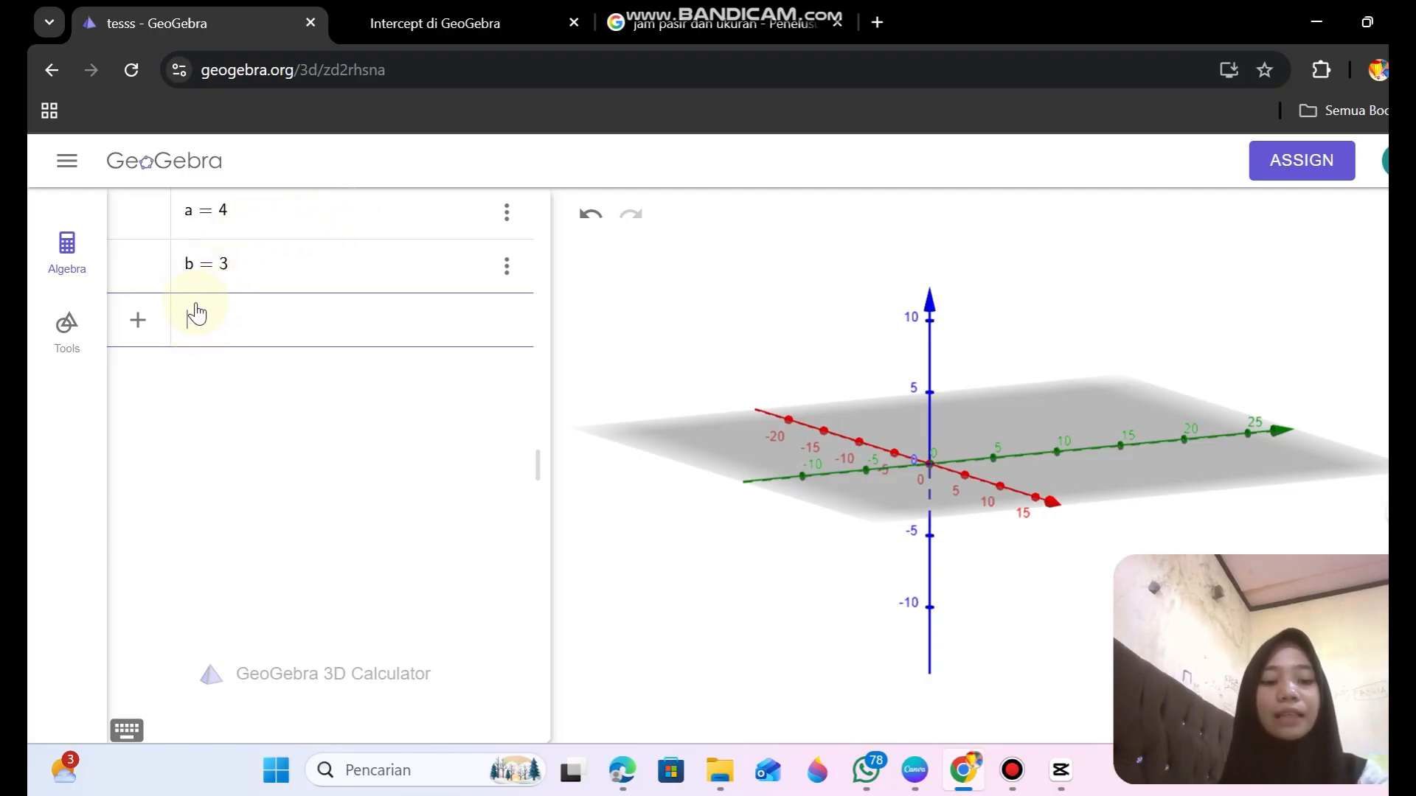
type("c=2")
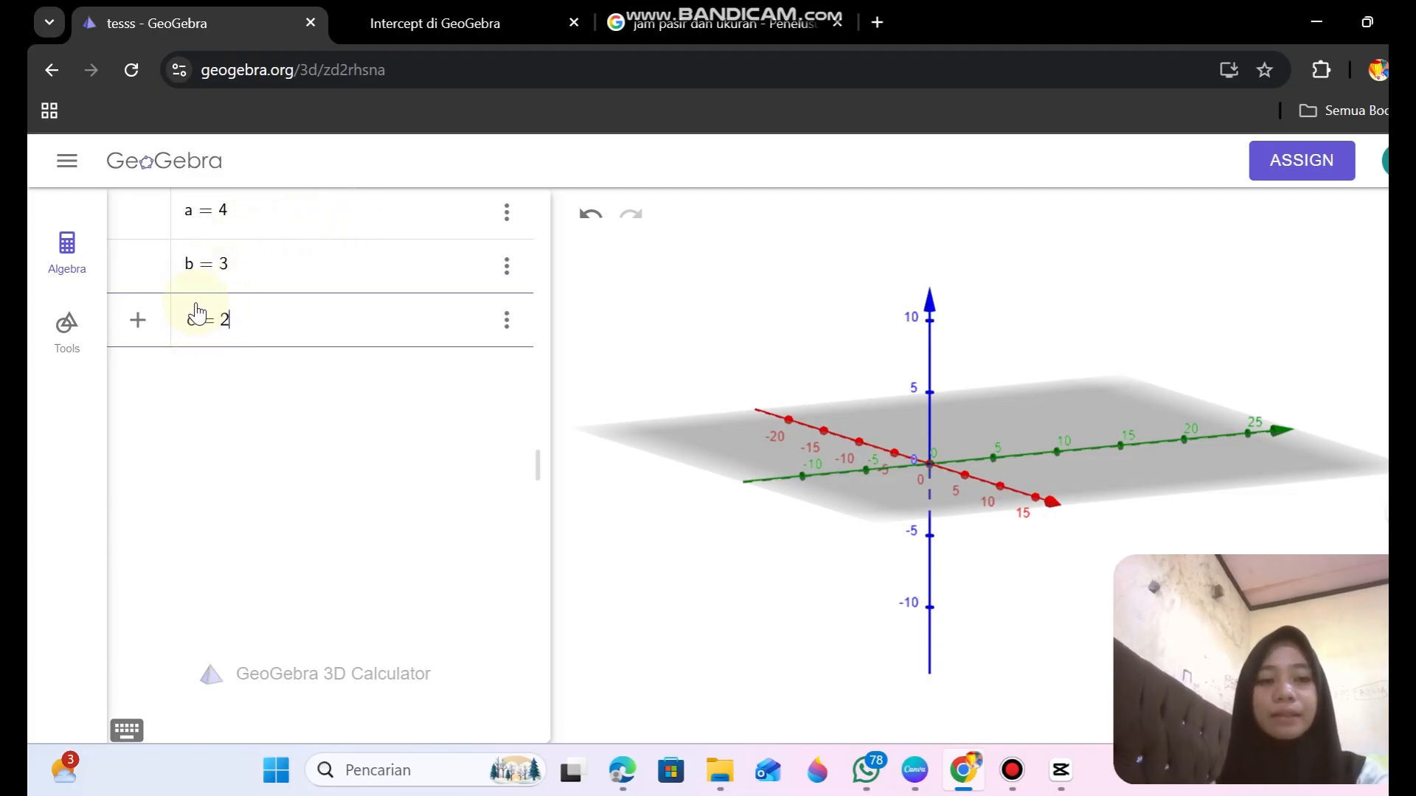
key("Return")
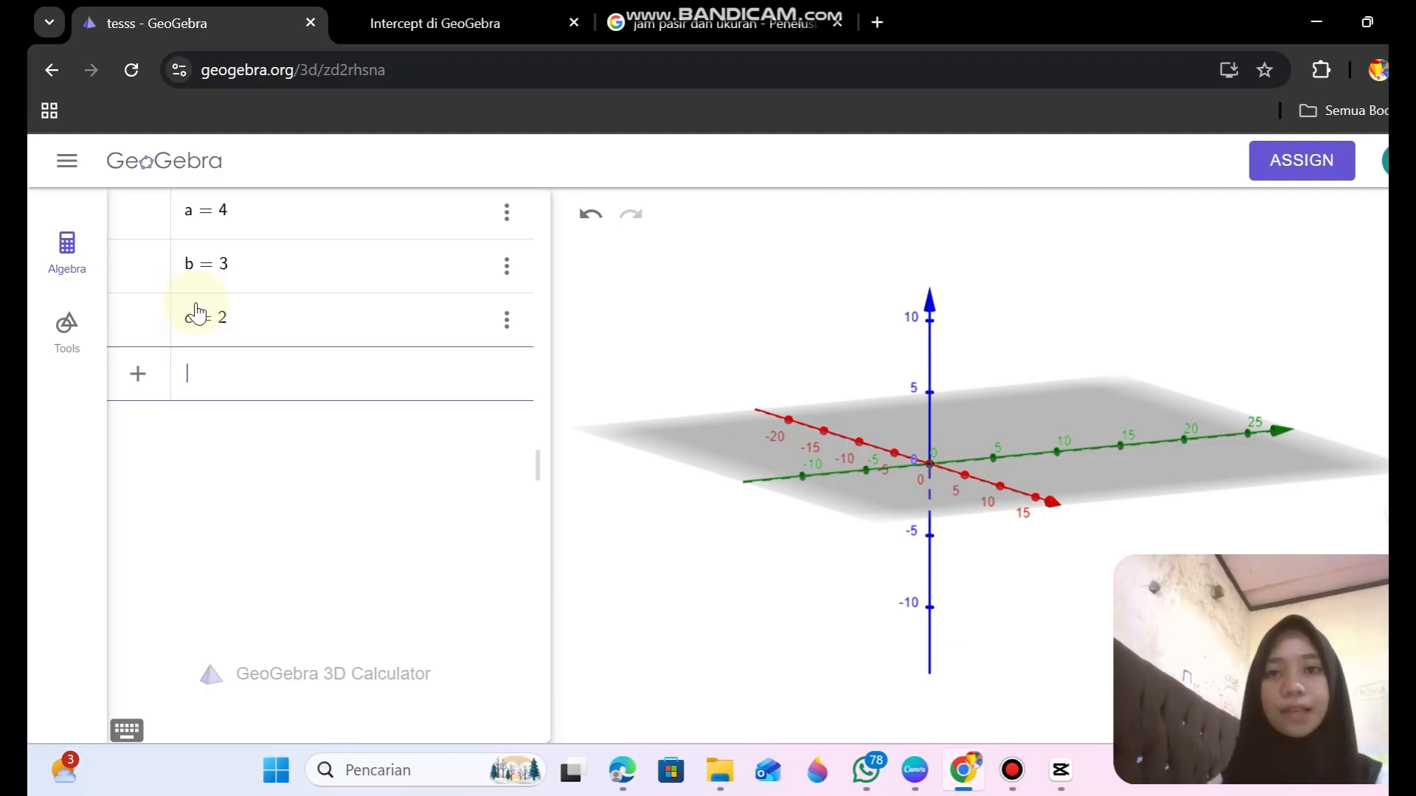
type("z=0")
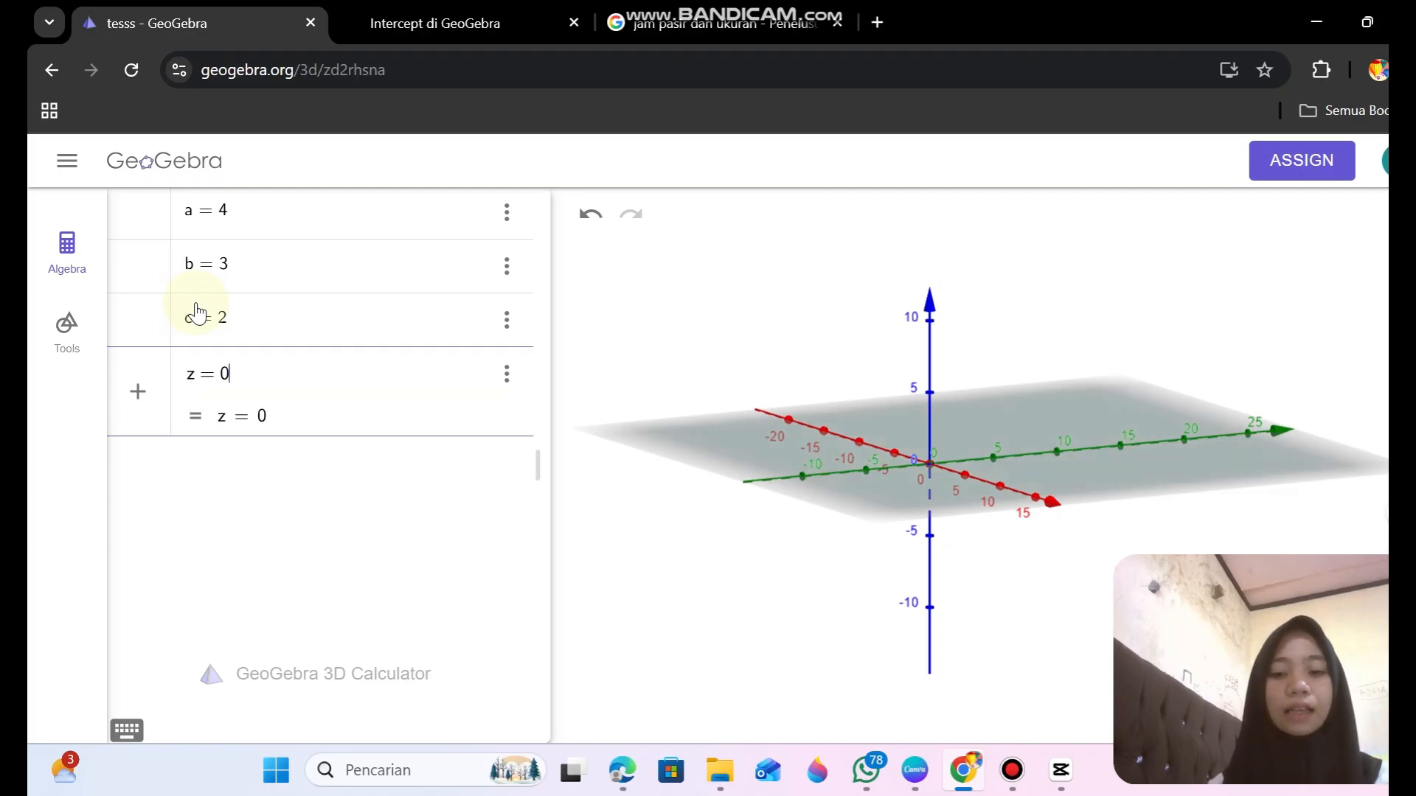
key("Return")
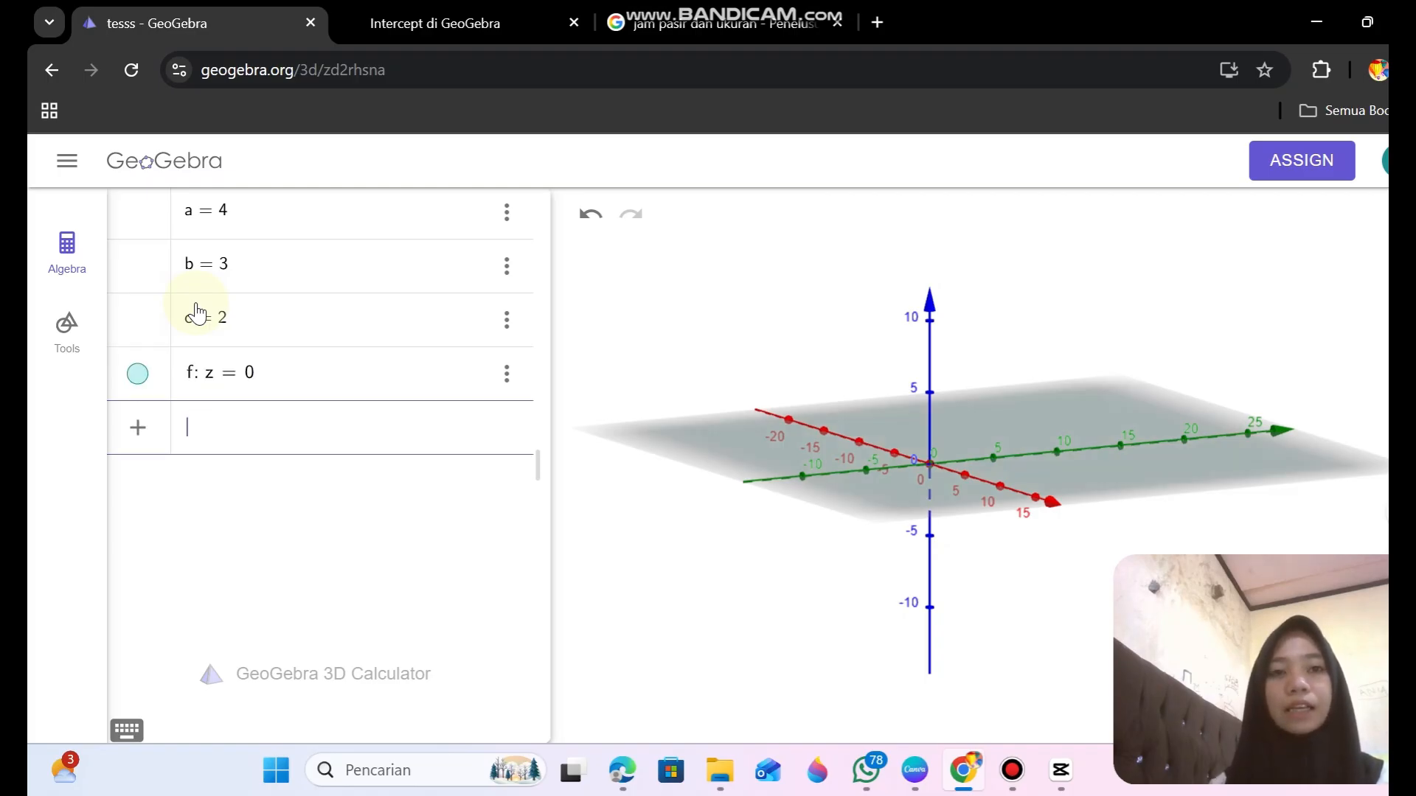
Add the elliptic cylinder x²/a² + y²/b² = 1 using the defined constants.
type("x^2")
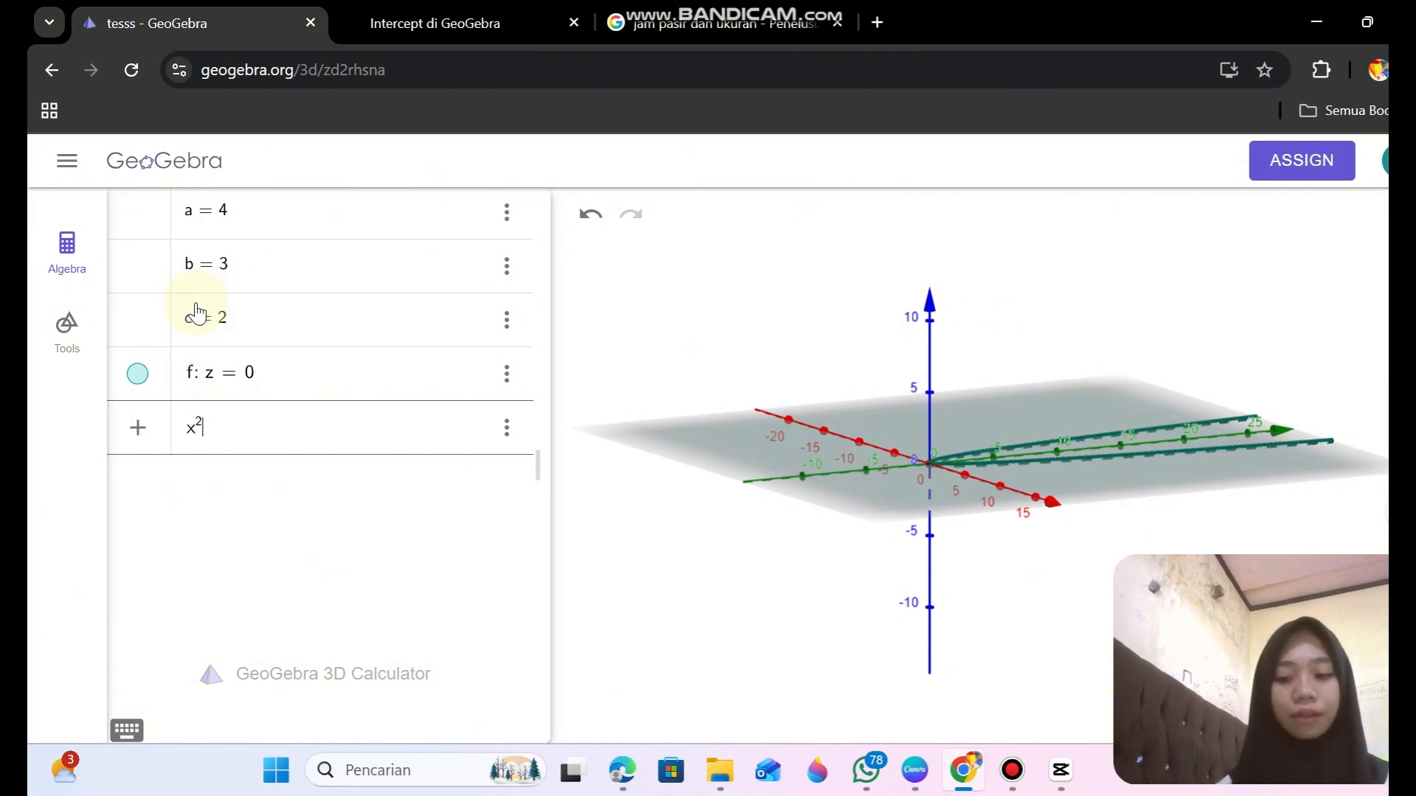
type("/a")
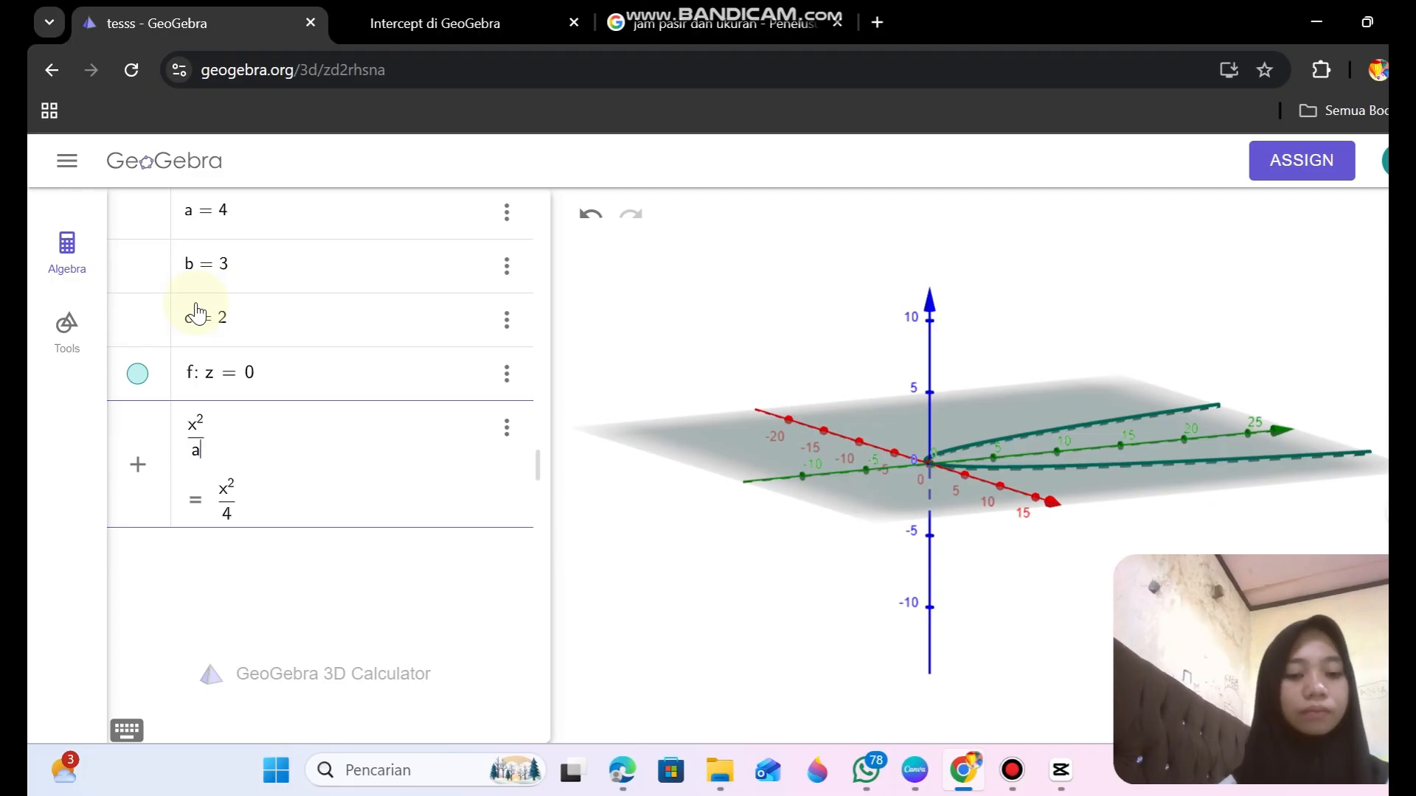
type("^2")
key("Right")
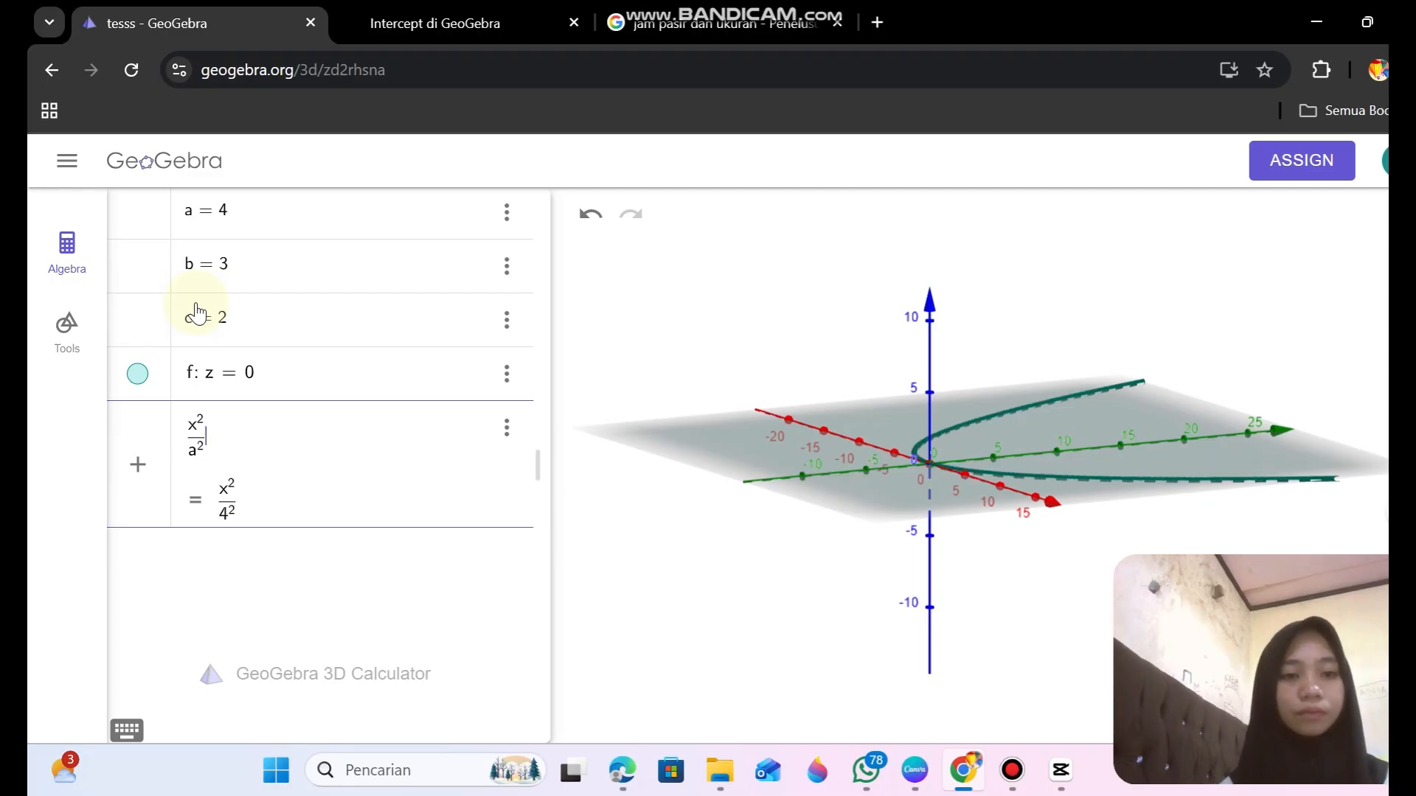
type("+")
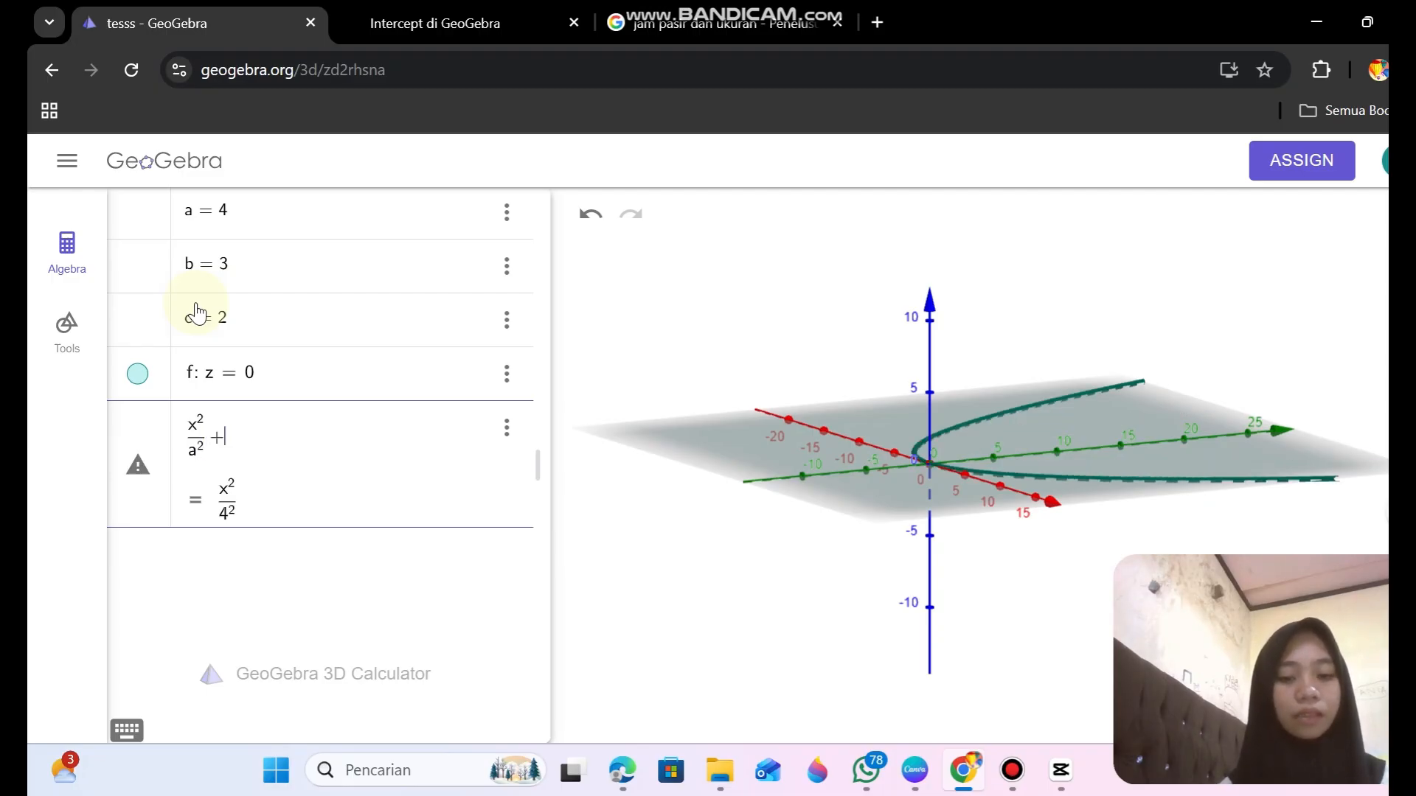
type("y^2")
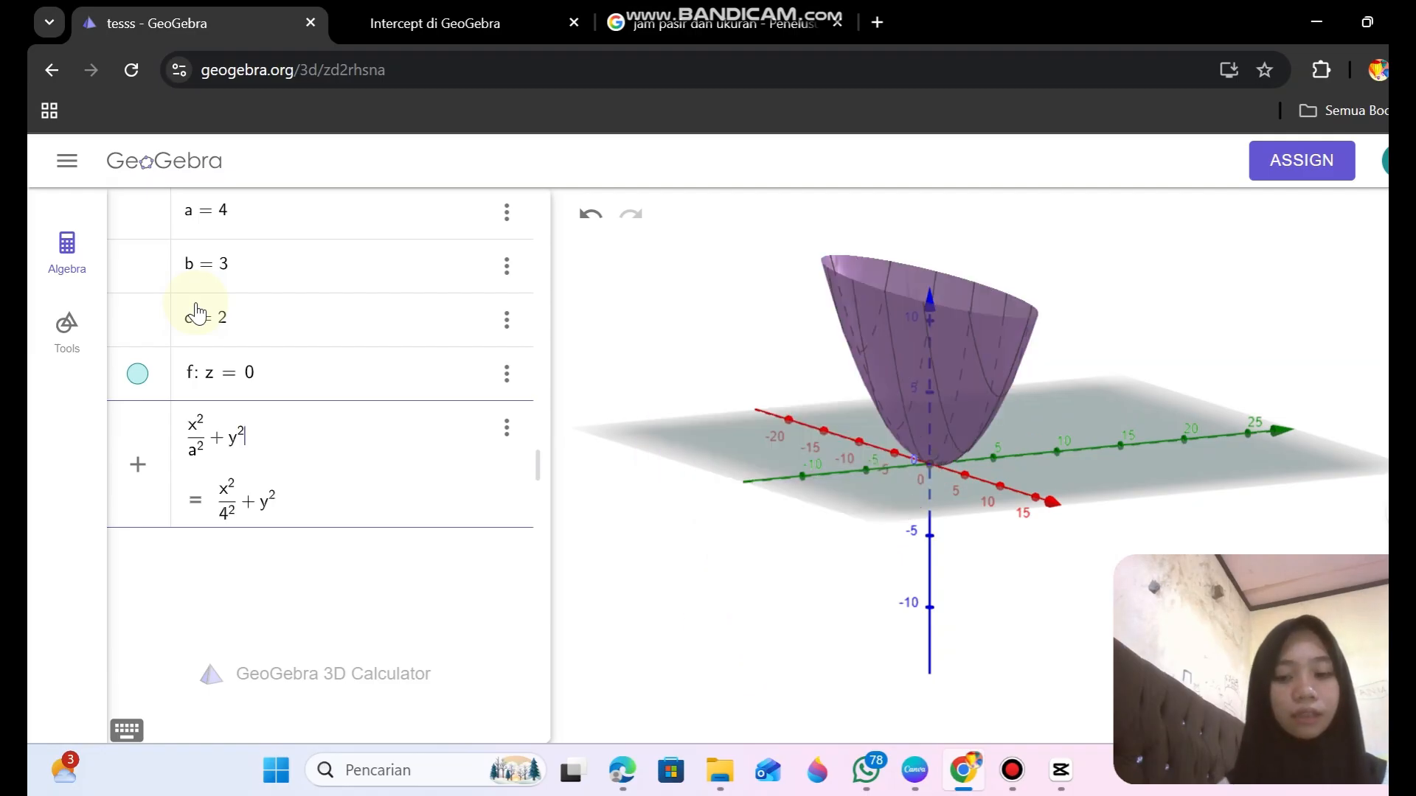
type("/b")
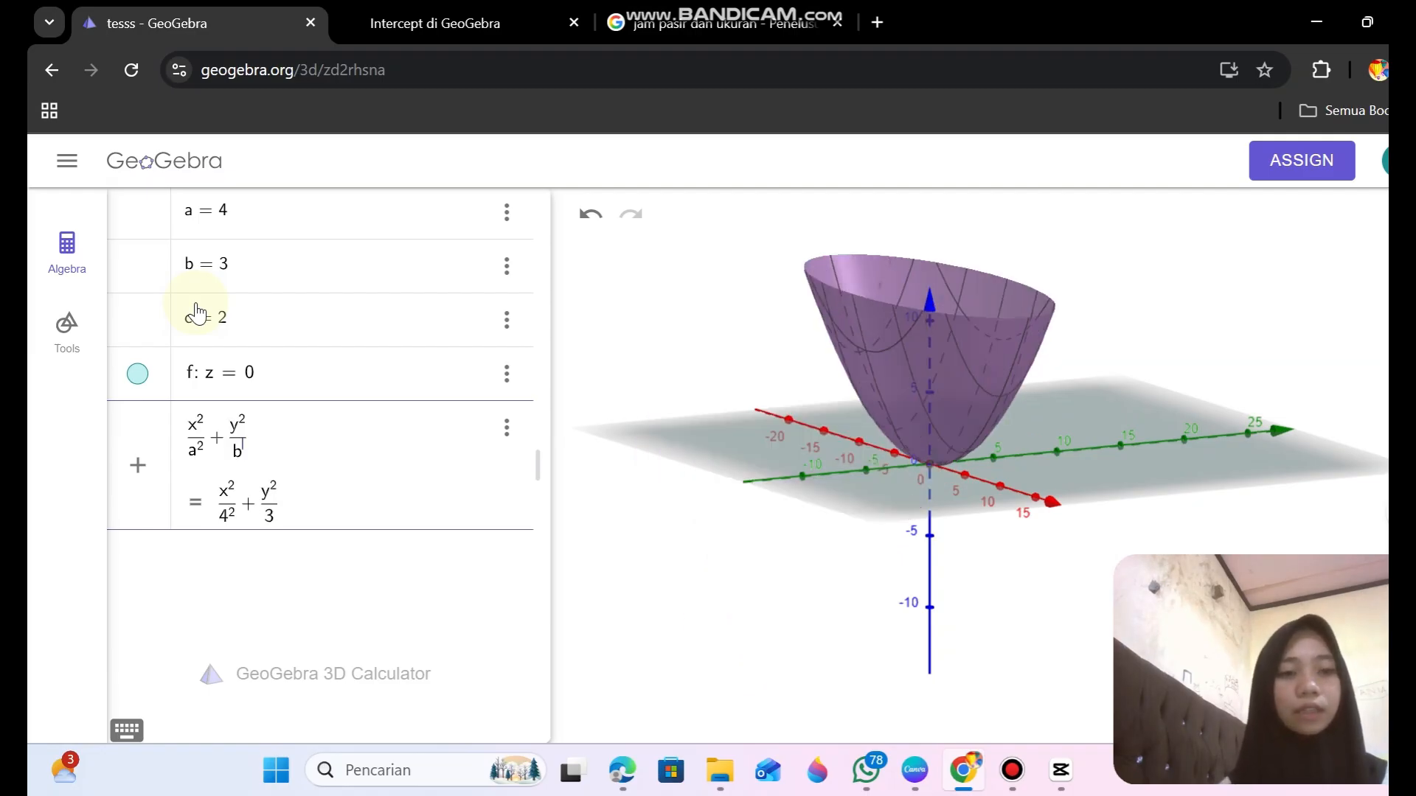
type("^2")
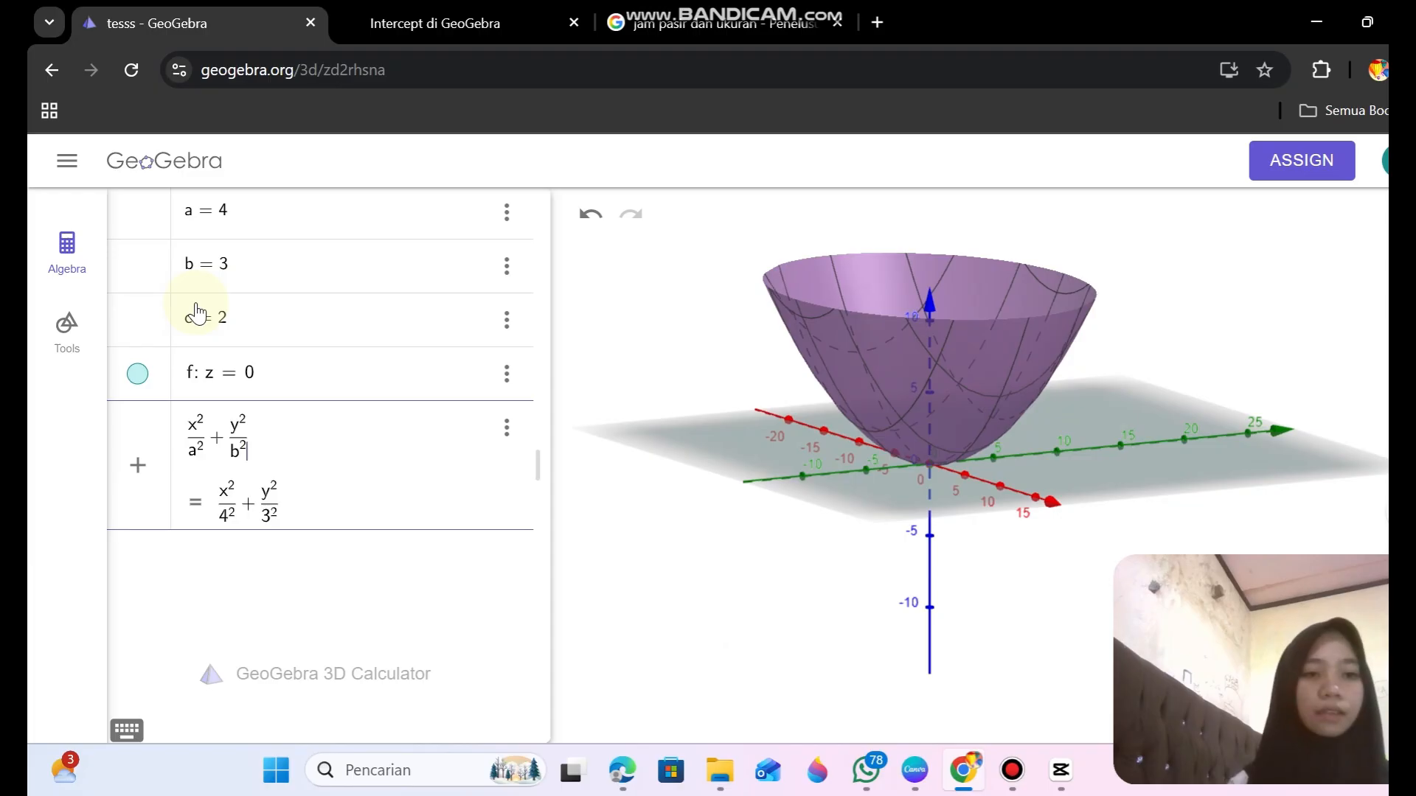
type("=1")
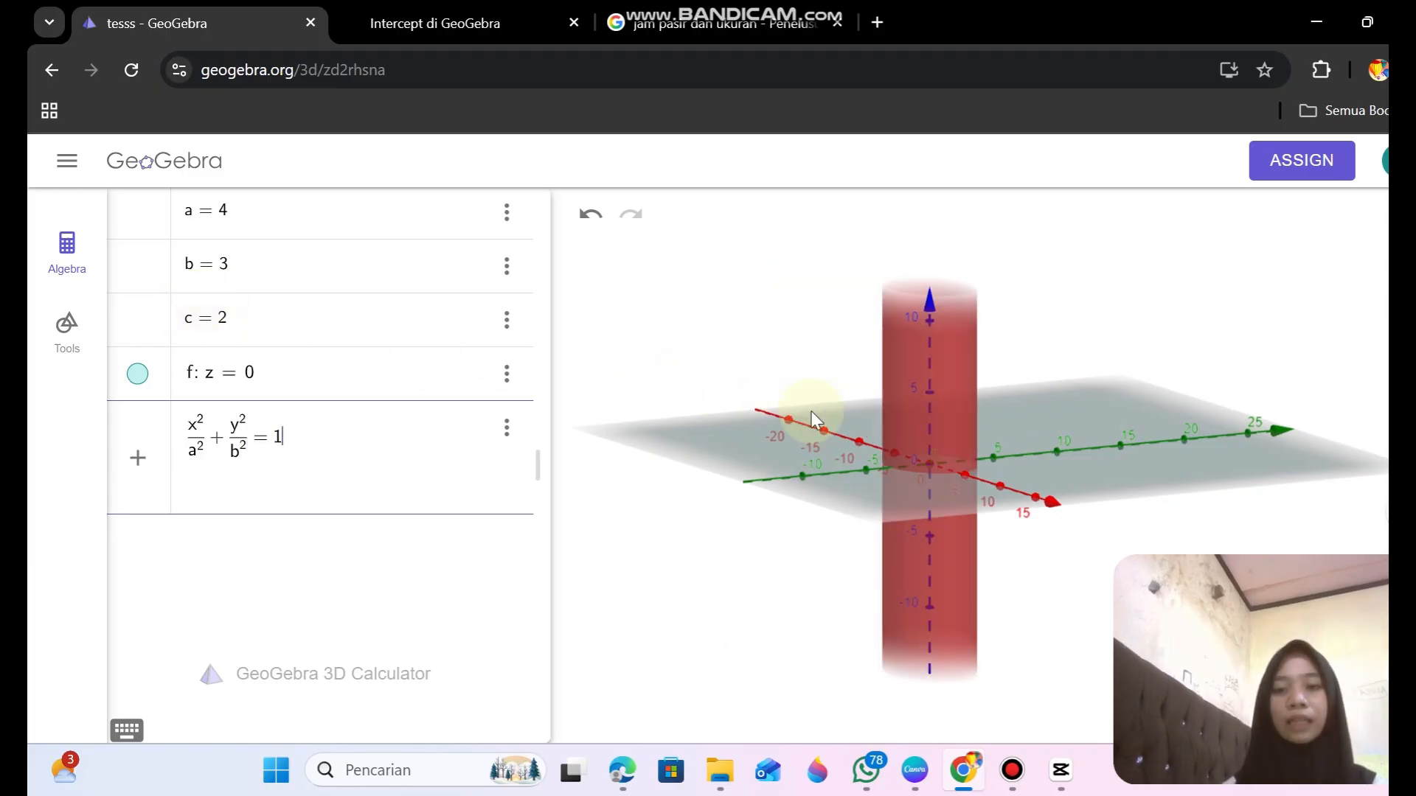
left_click_drag(876, 411, 895, 481)
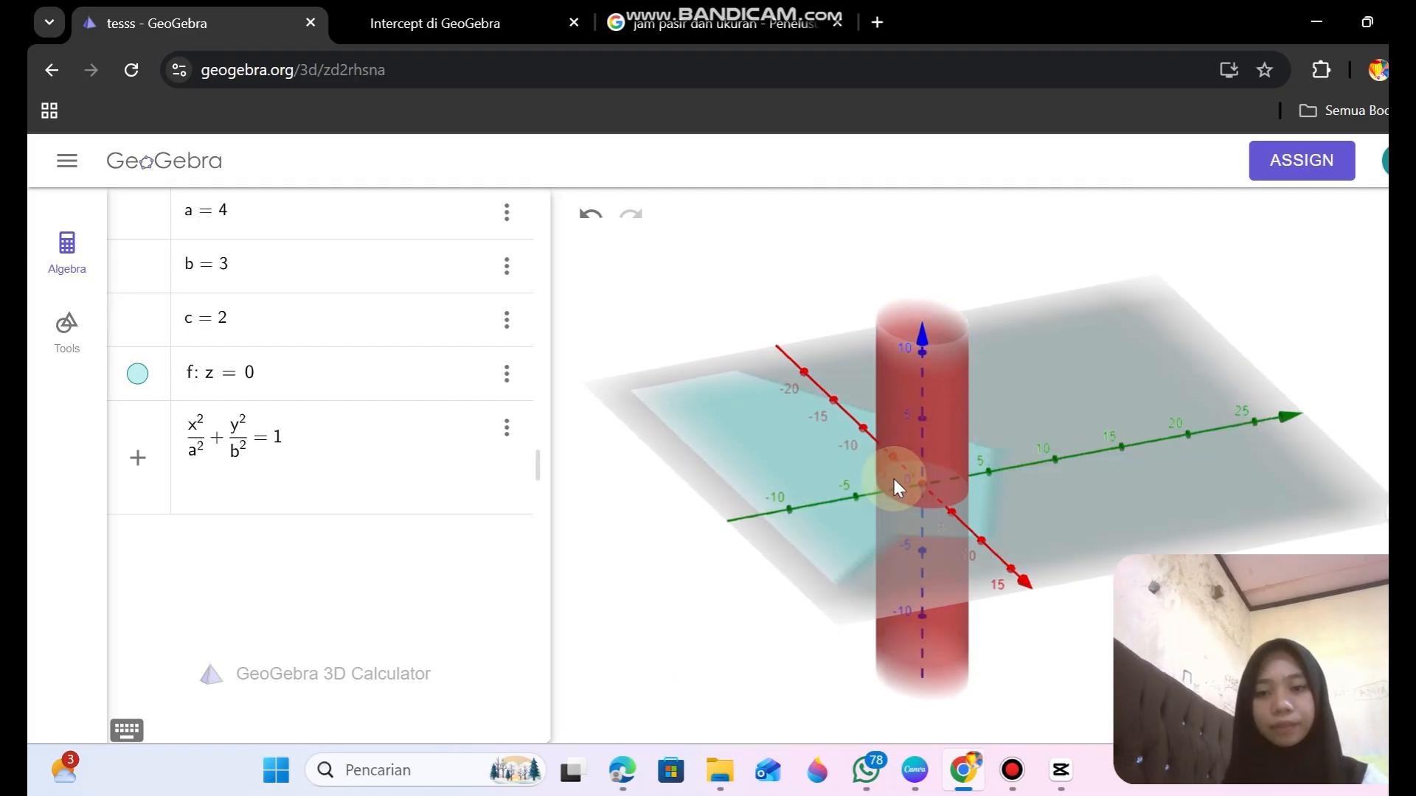
left_click(312, 430)
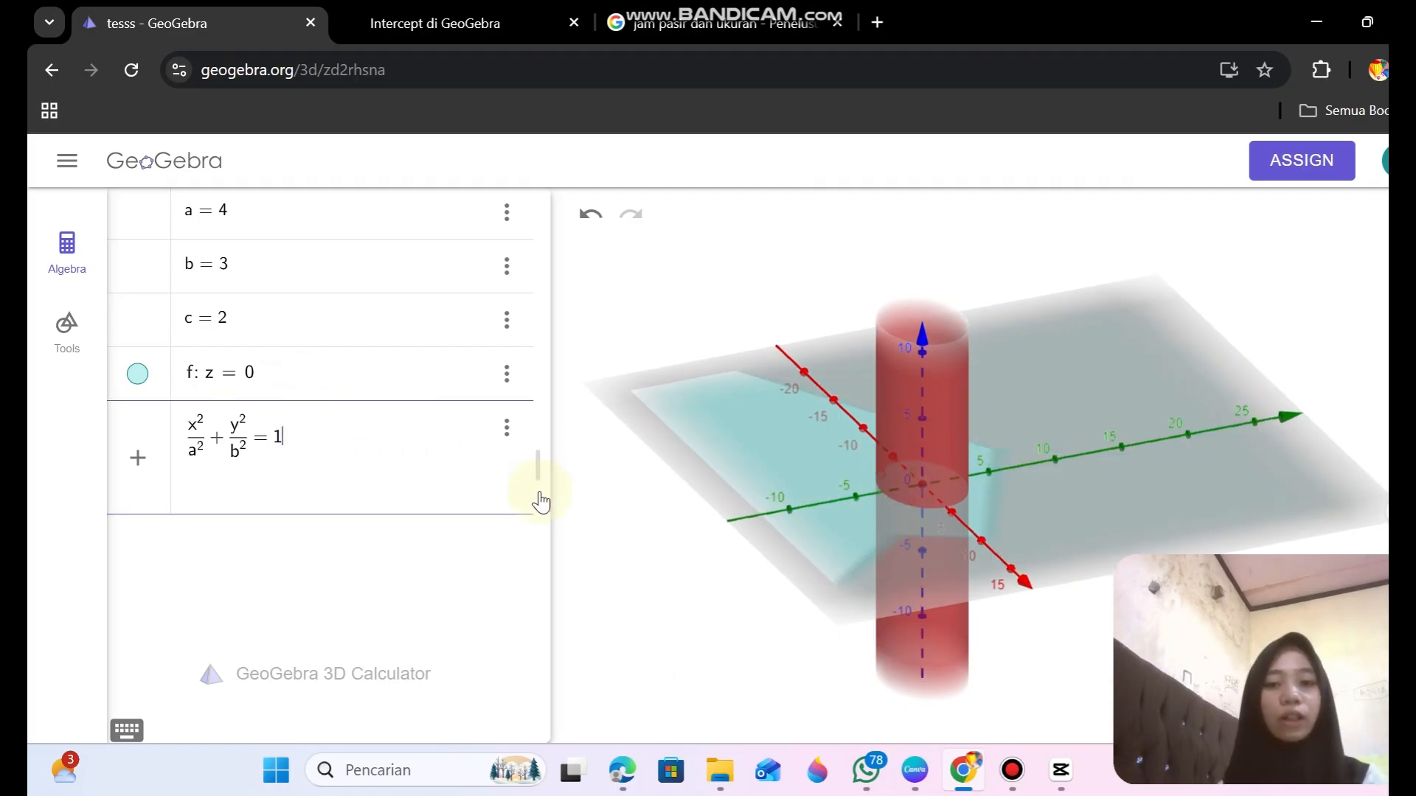
key("Return")
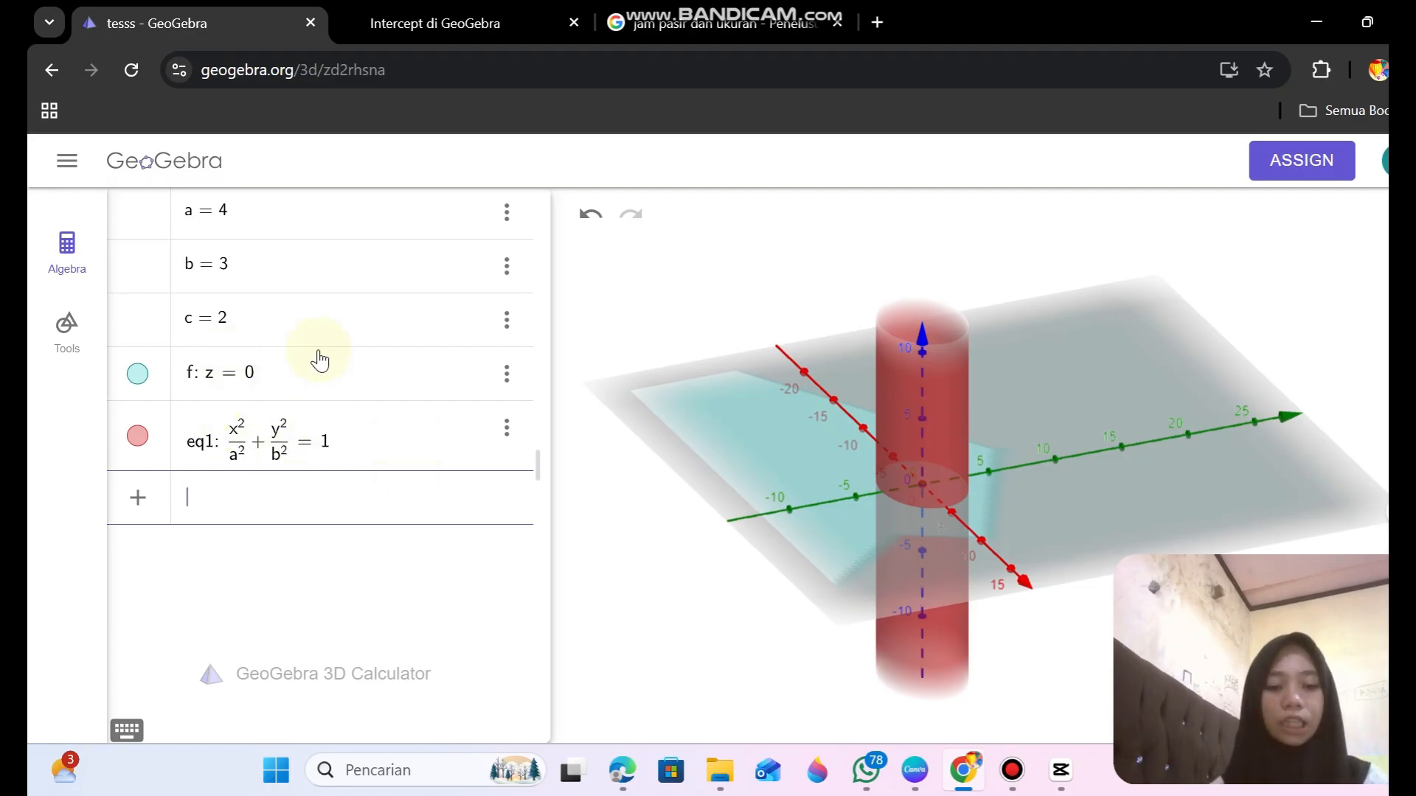
Create the intersection curve of plane f and the elliptic cylinder eq1 with Intersect, and add the plane x = 0.
type("inte")
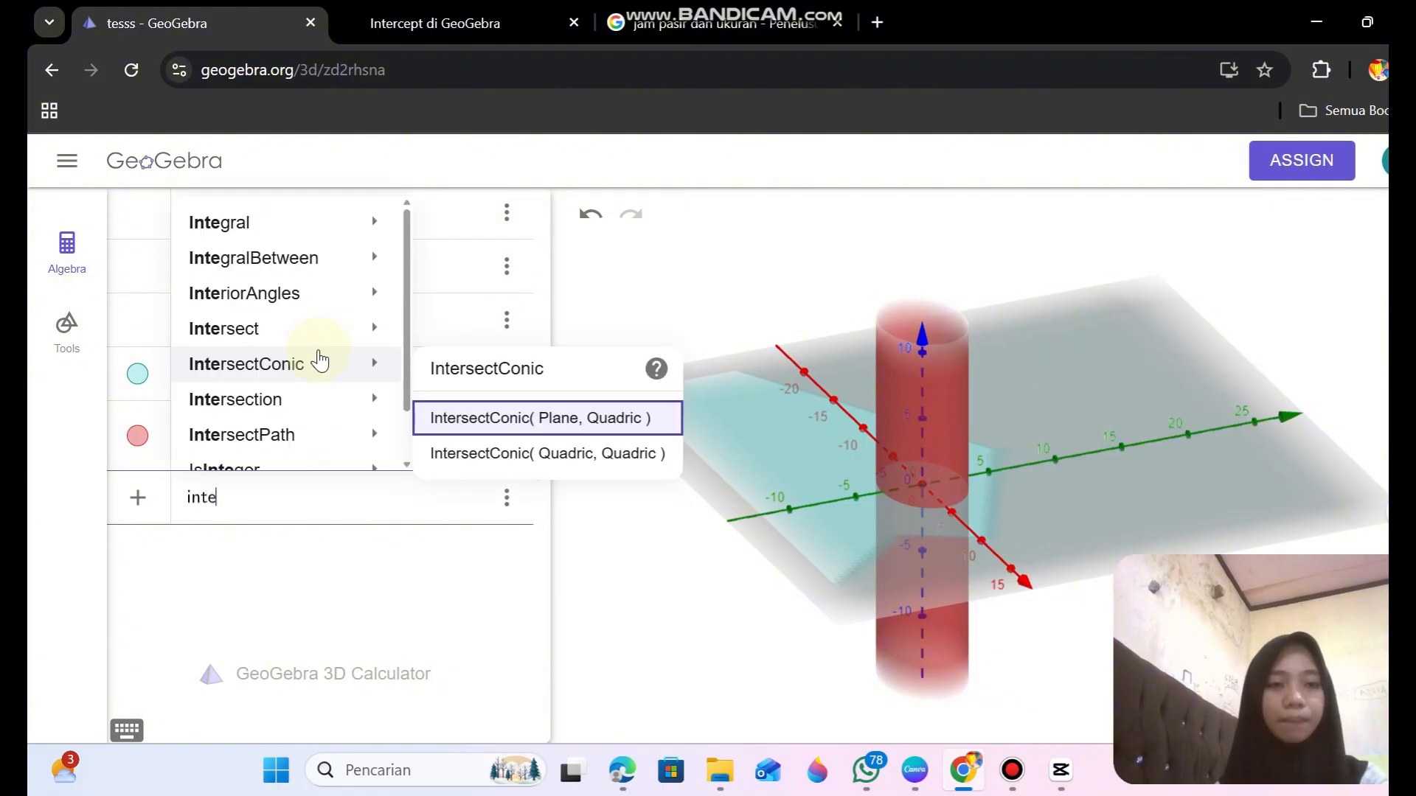
mouse_move(310, 328)
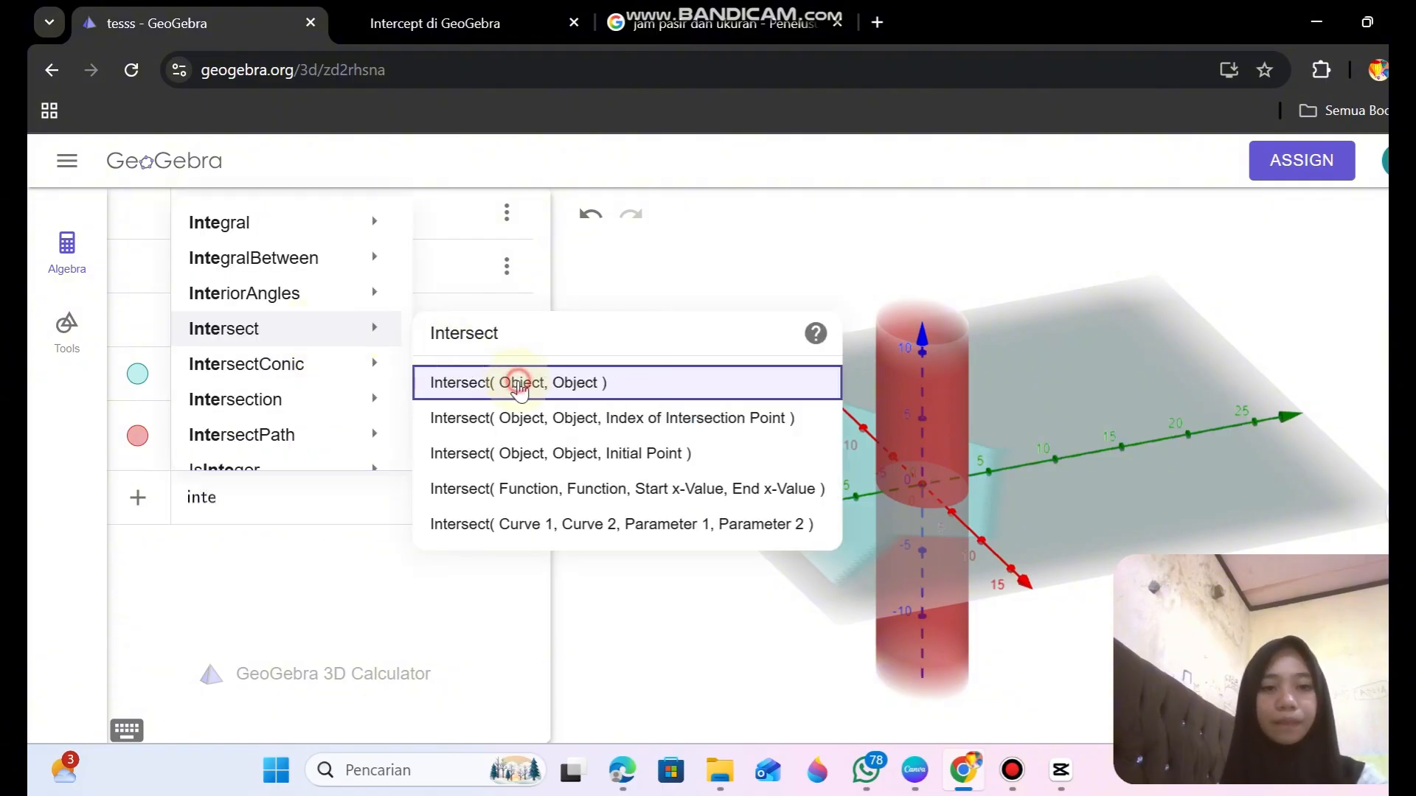
left_click(512, 383)
type("f, ")
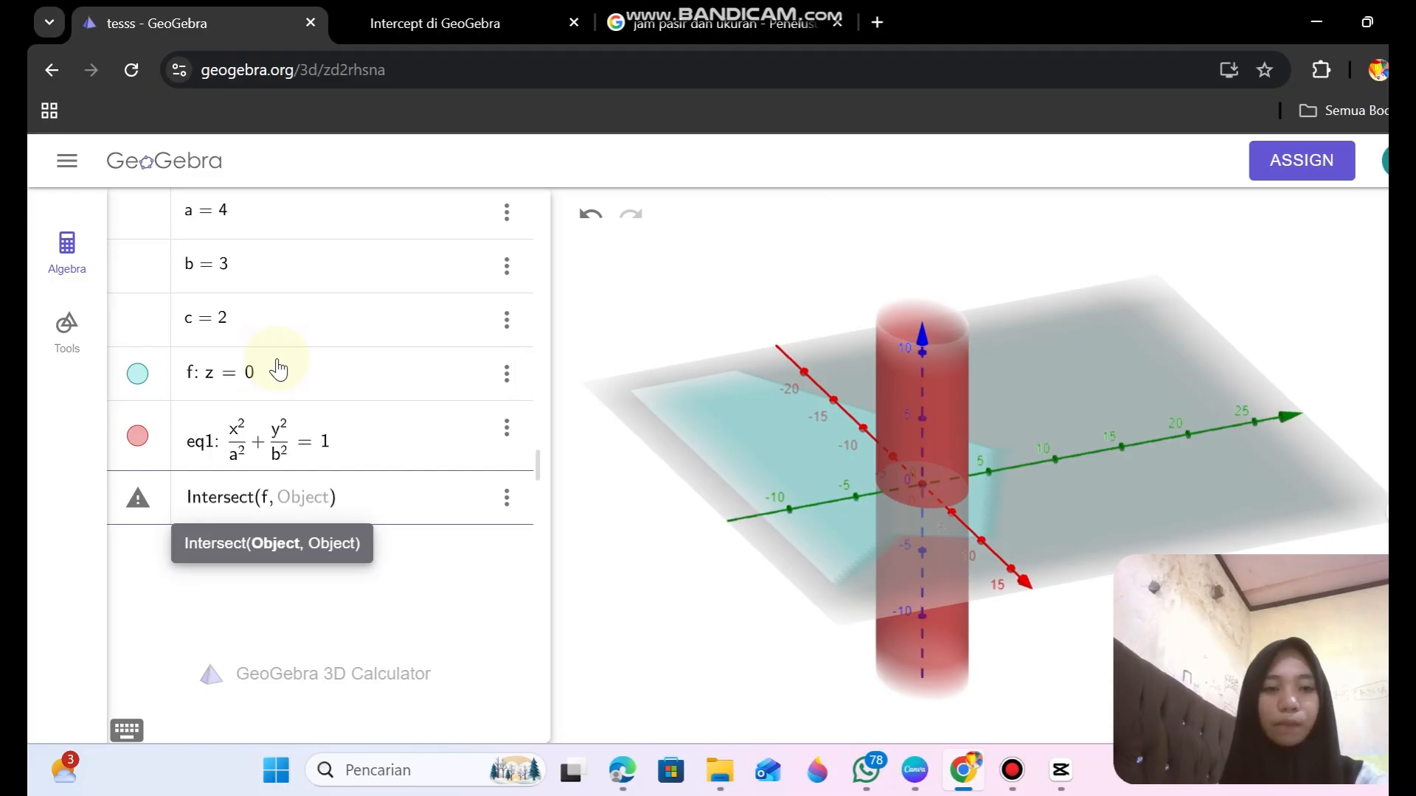
type("eq1")
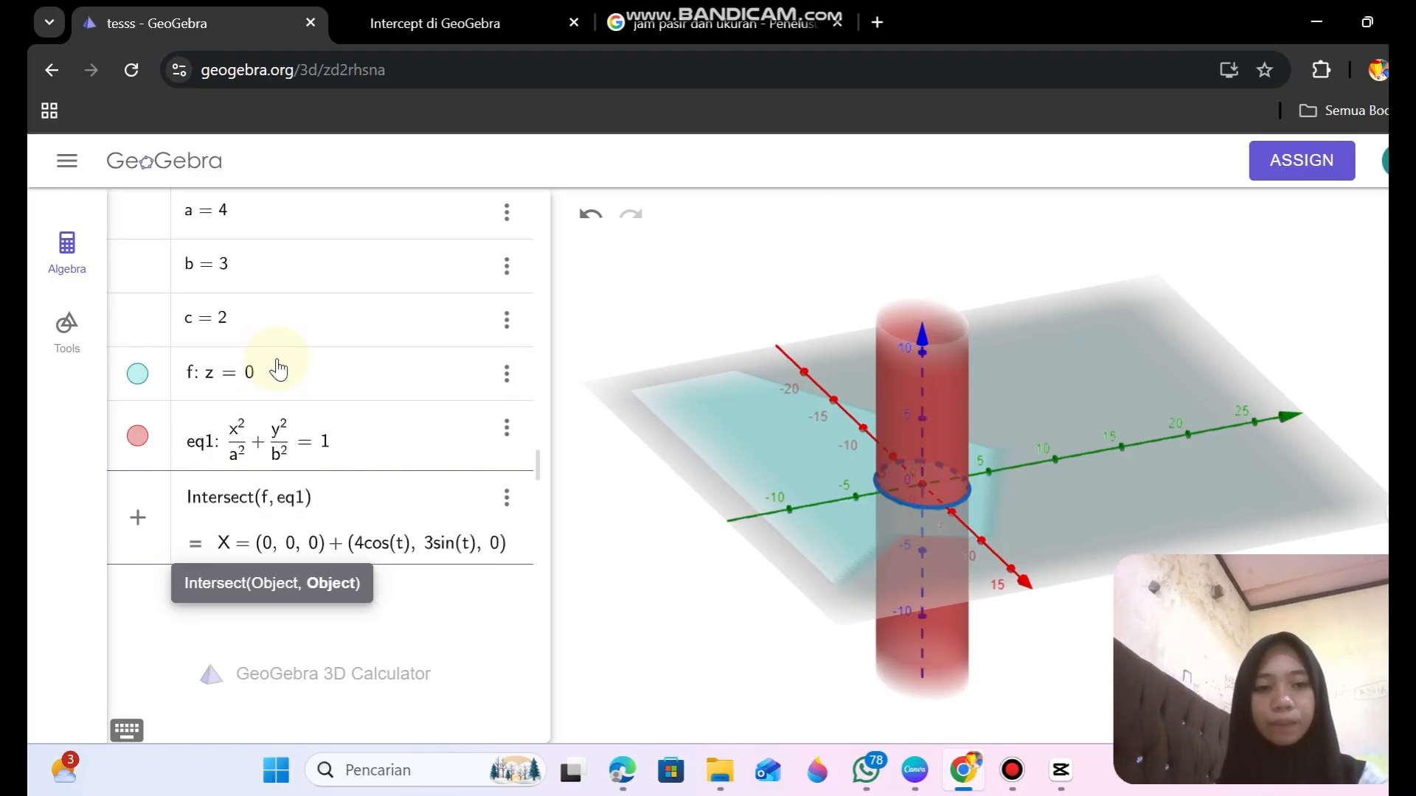
key("Return")
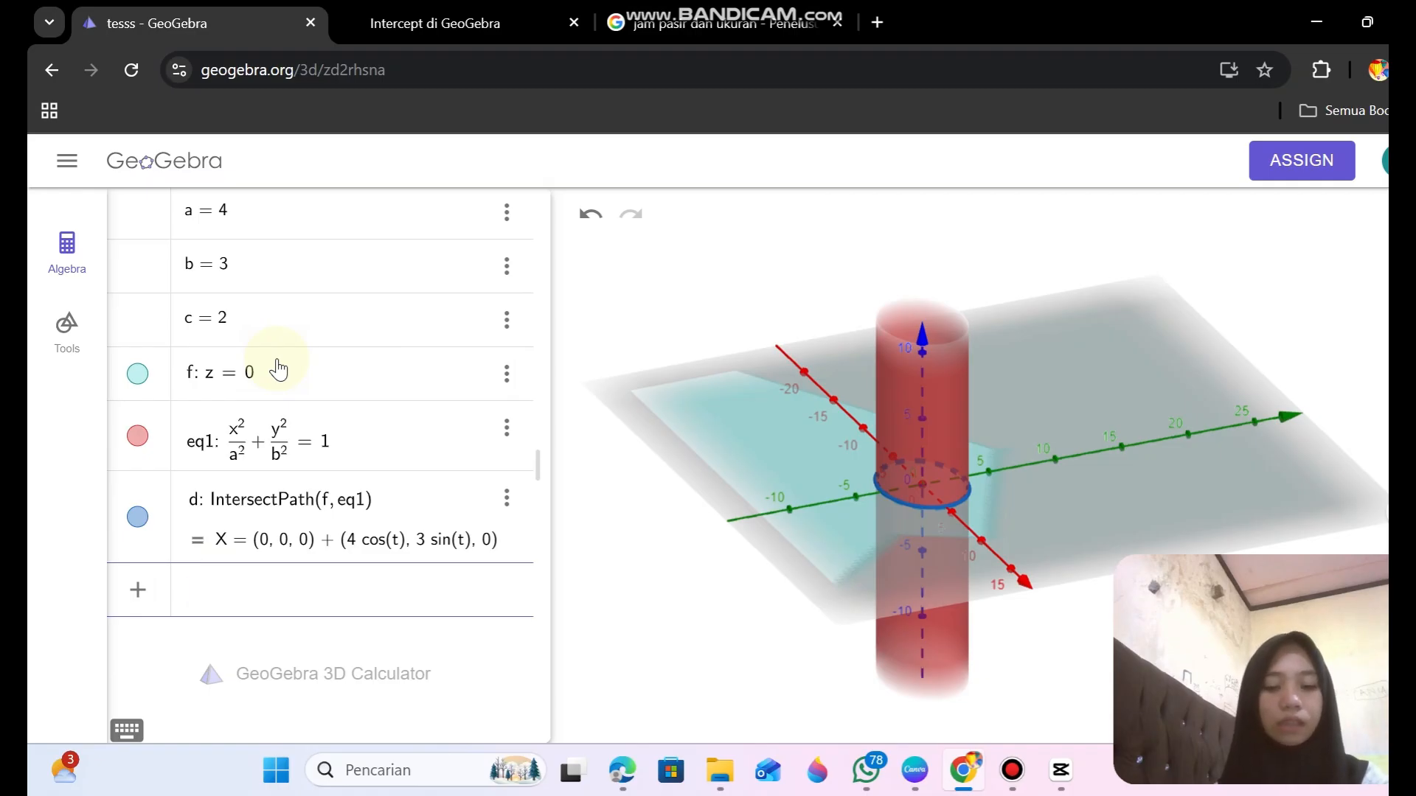
type("x=0")
key("Return")
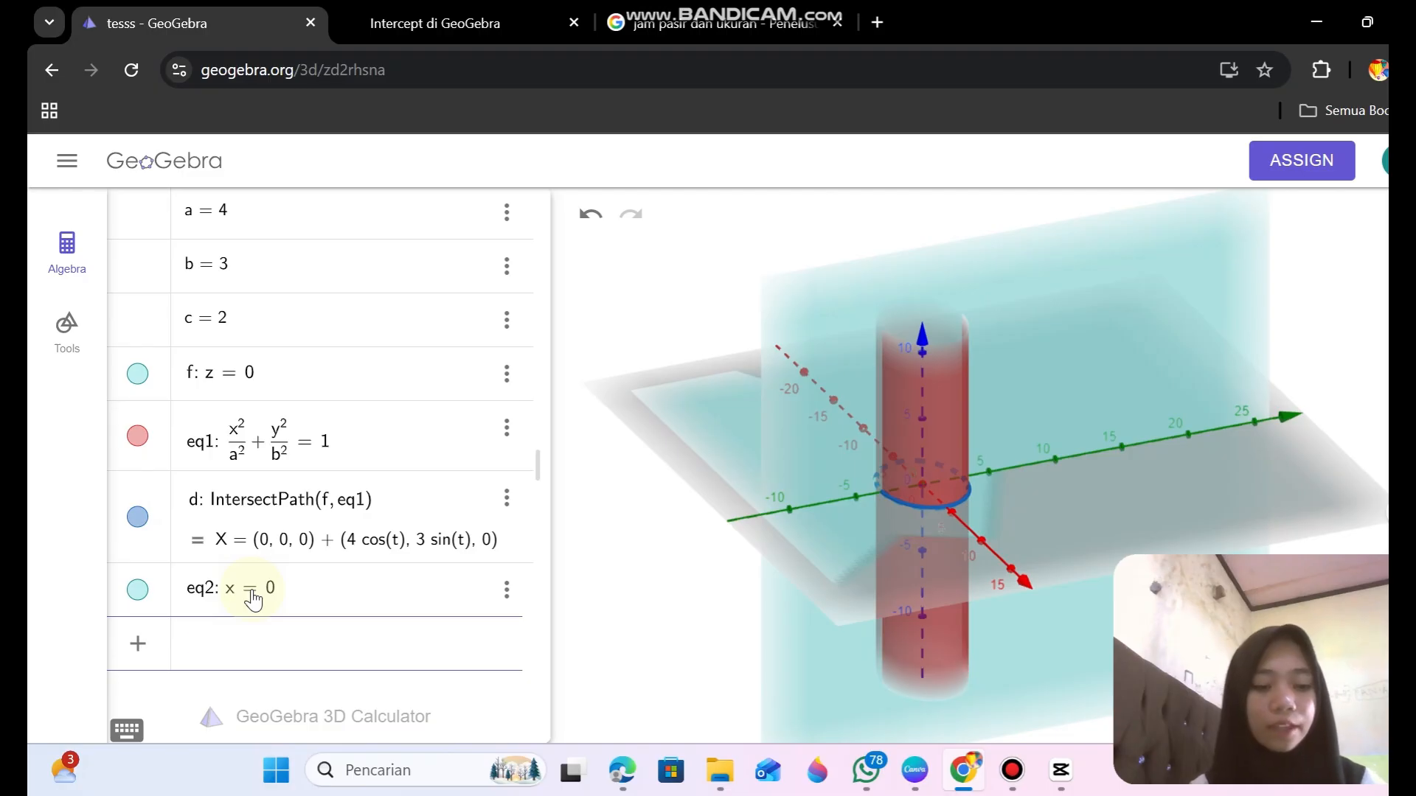
Add the hyperbolic cylinder y²/b² − z²/c² = 1 using the defined constants.
type("x")
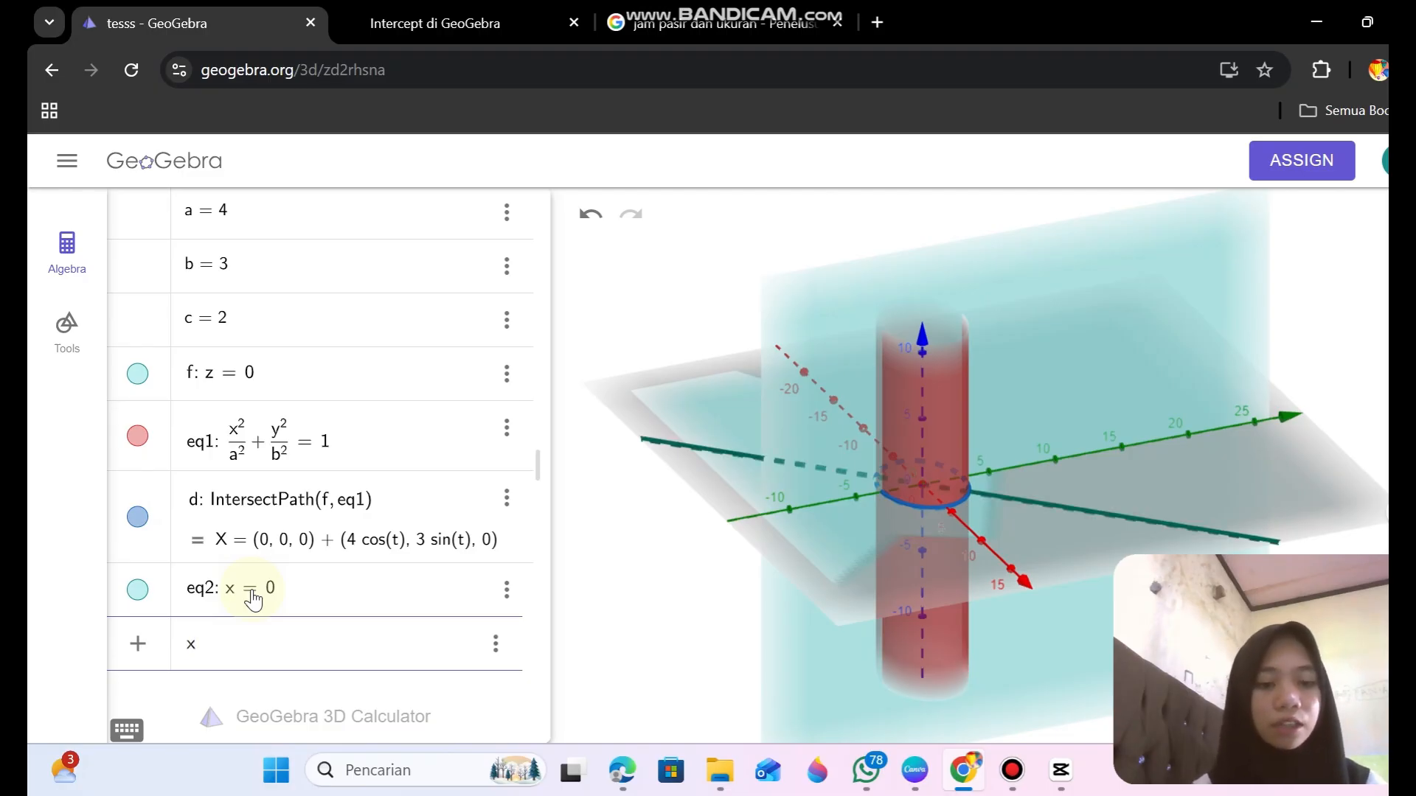
key("BackSpace")
type("y")
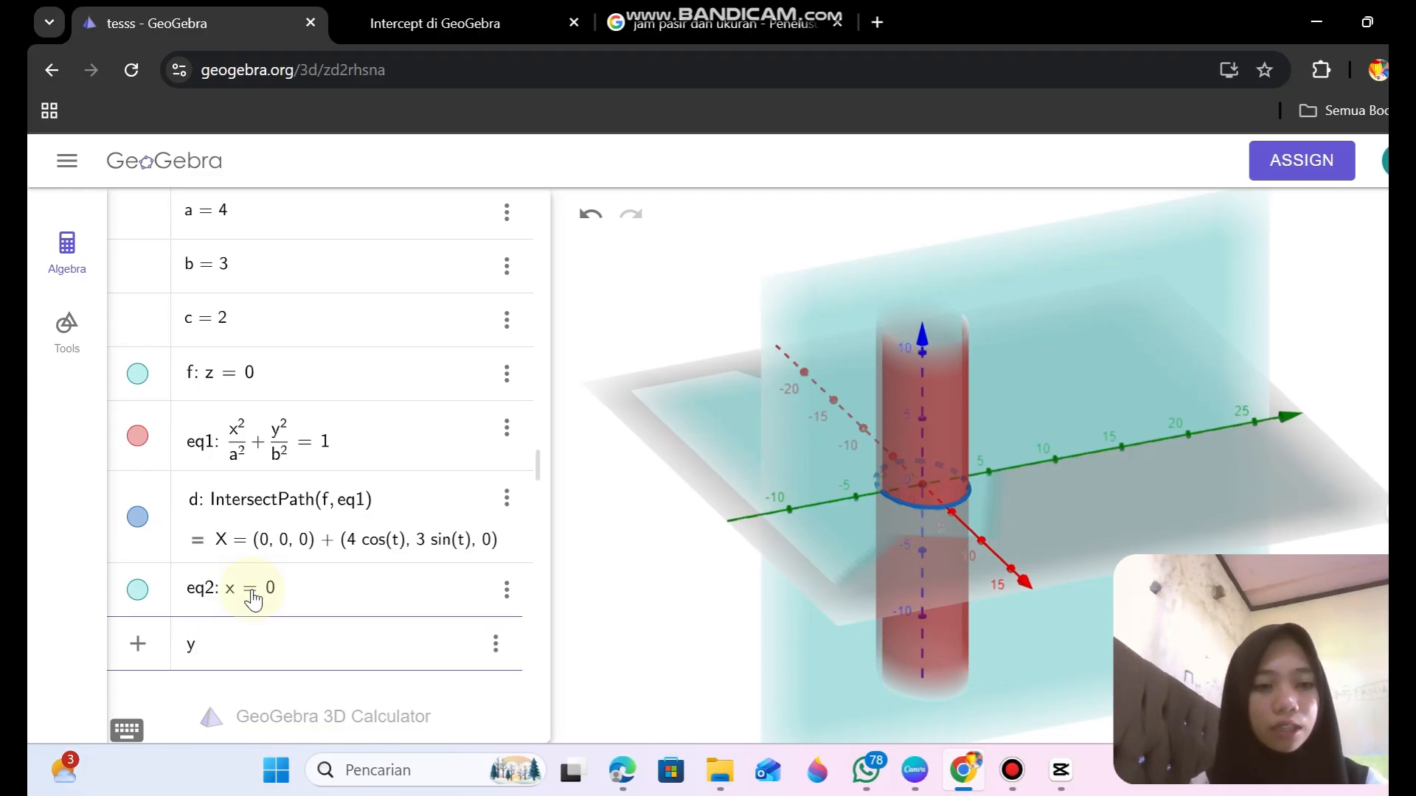
type("^2")
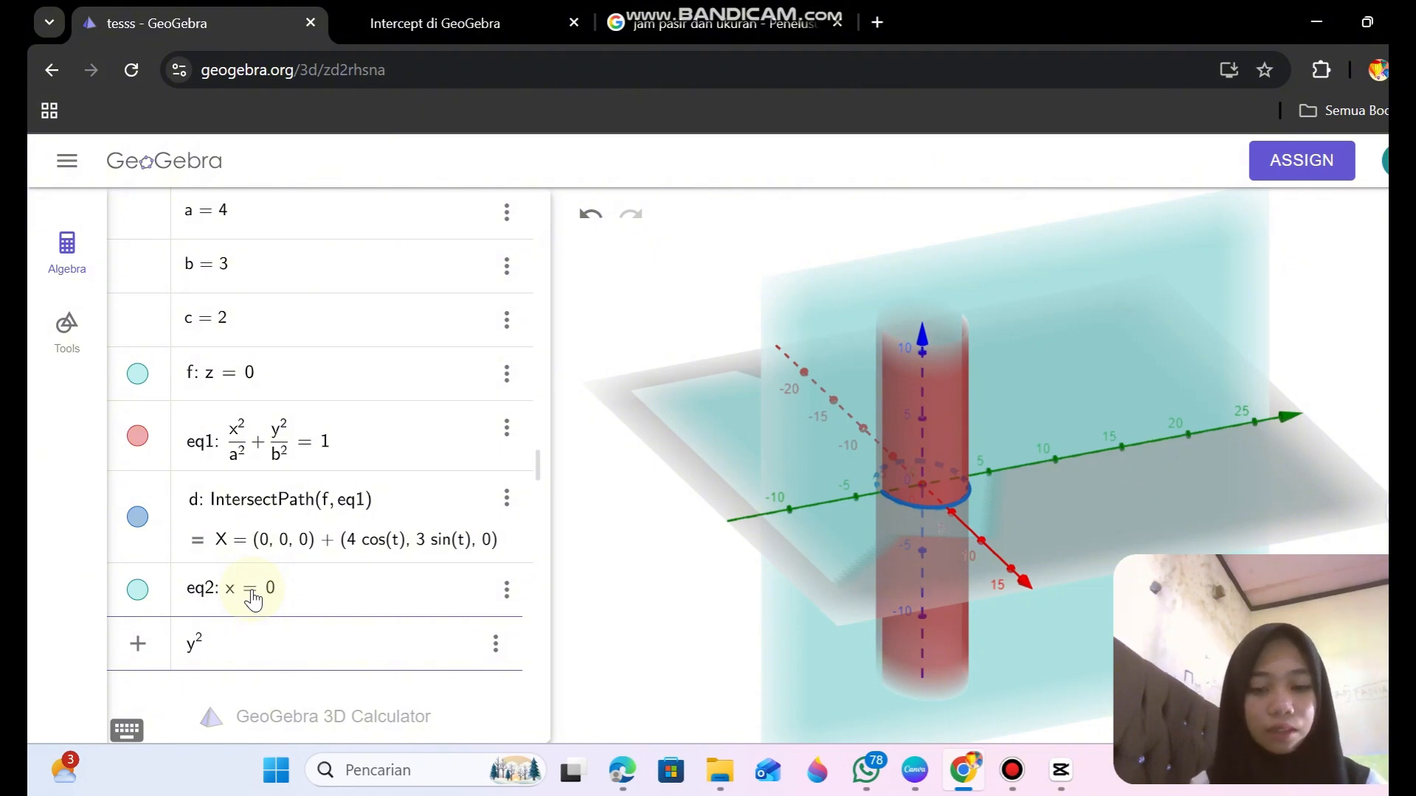
type("/b^2")
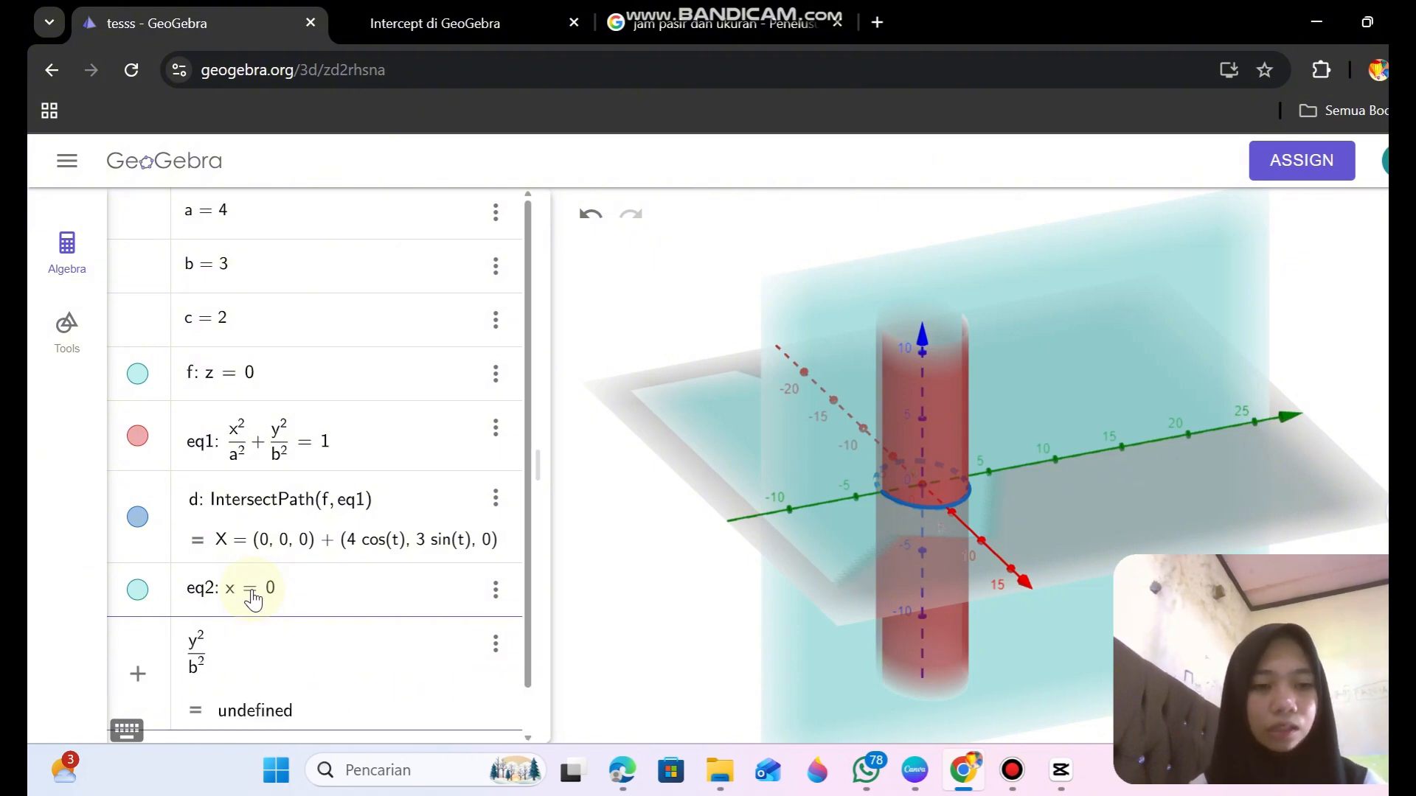
key("Right")
key("Right")
type("- z")
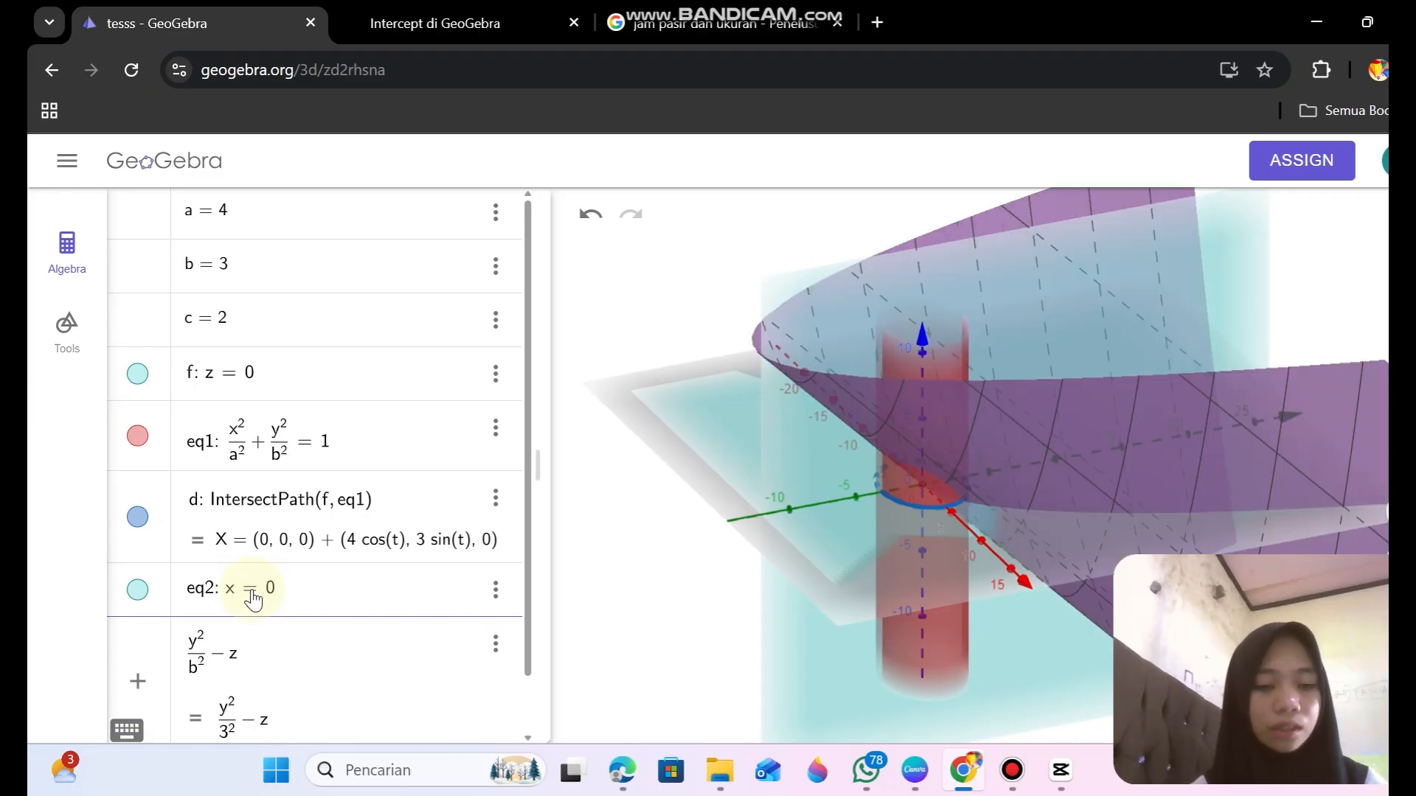
type("^2")
key("Right")
type("/")
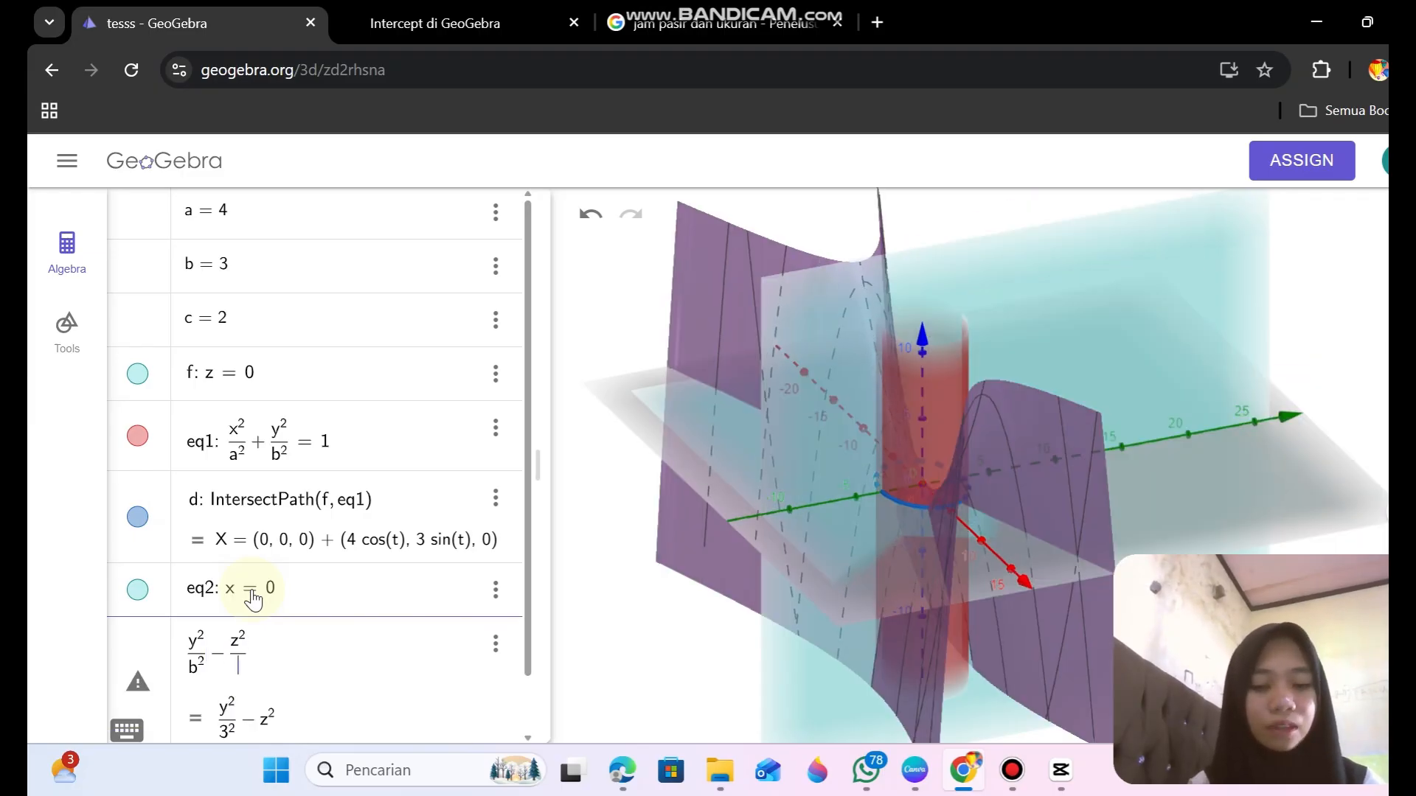
type("c^2")
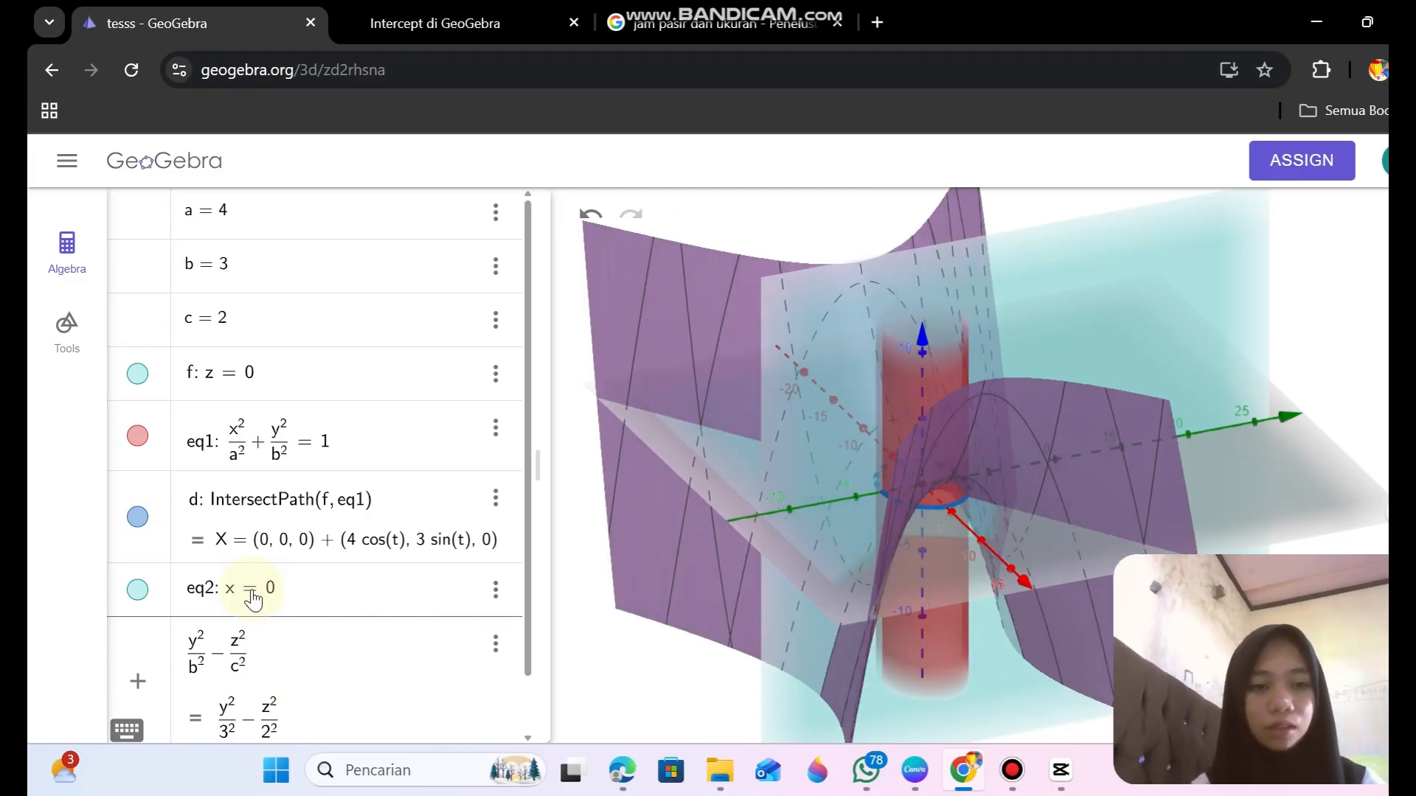
type("=")
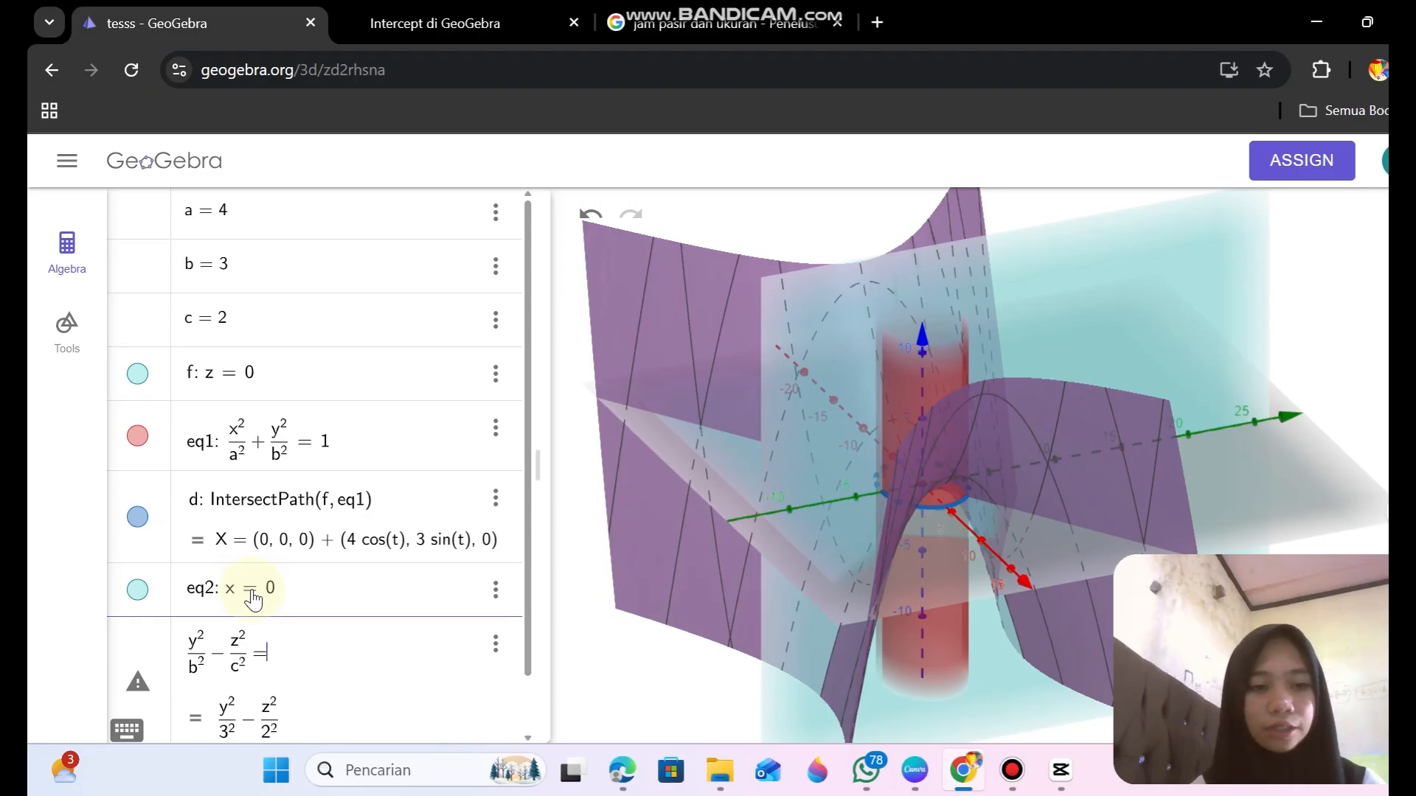
type("1")
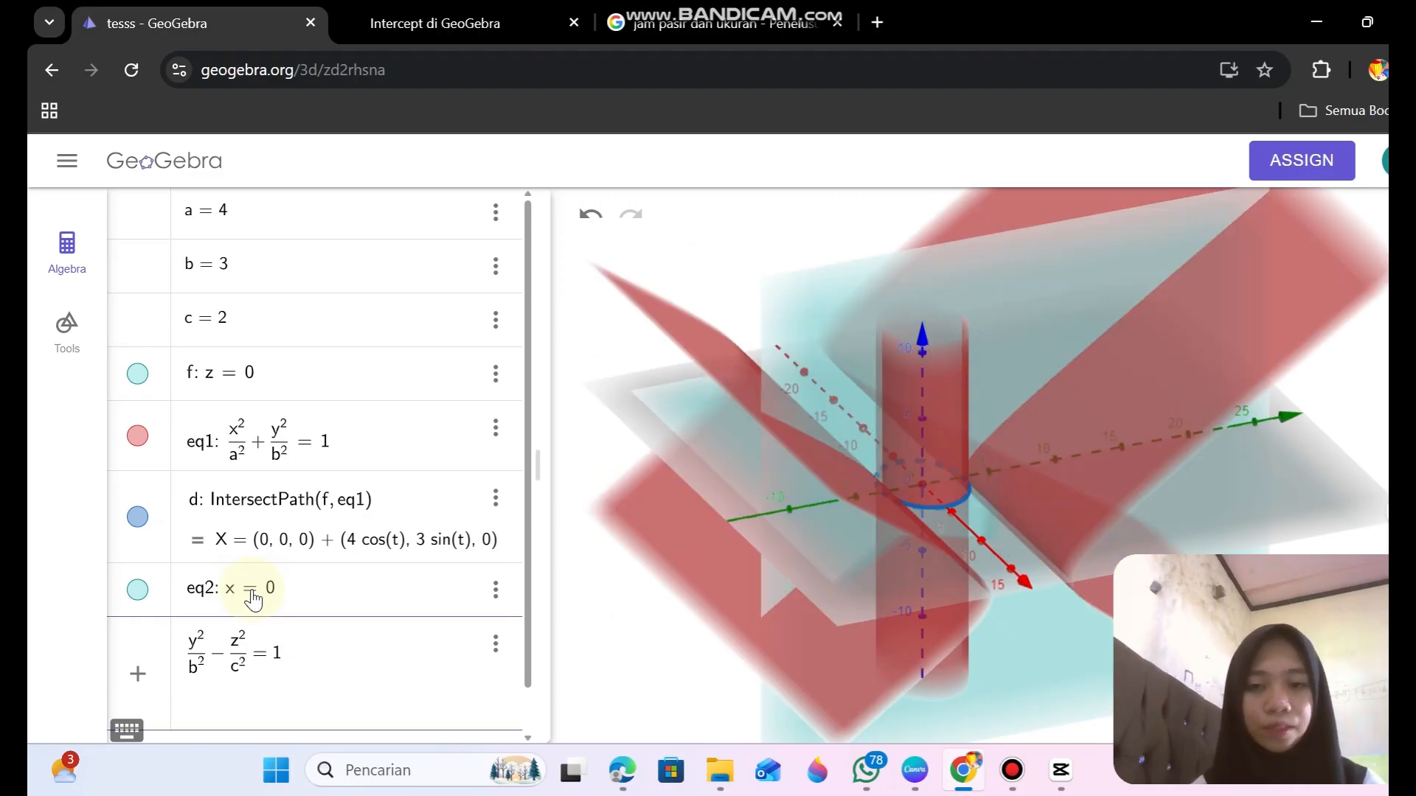
mouse_move(964, 672)
left_mouse_down()
mouse_move(932, 666)
mouse_move(976, 666)
mouse_move(954, 661)
left_mouse_up()
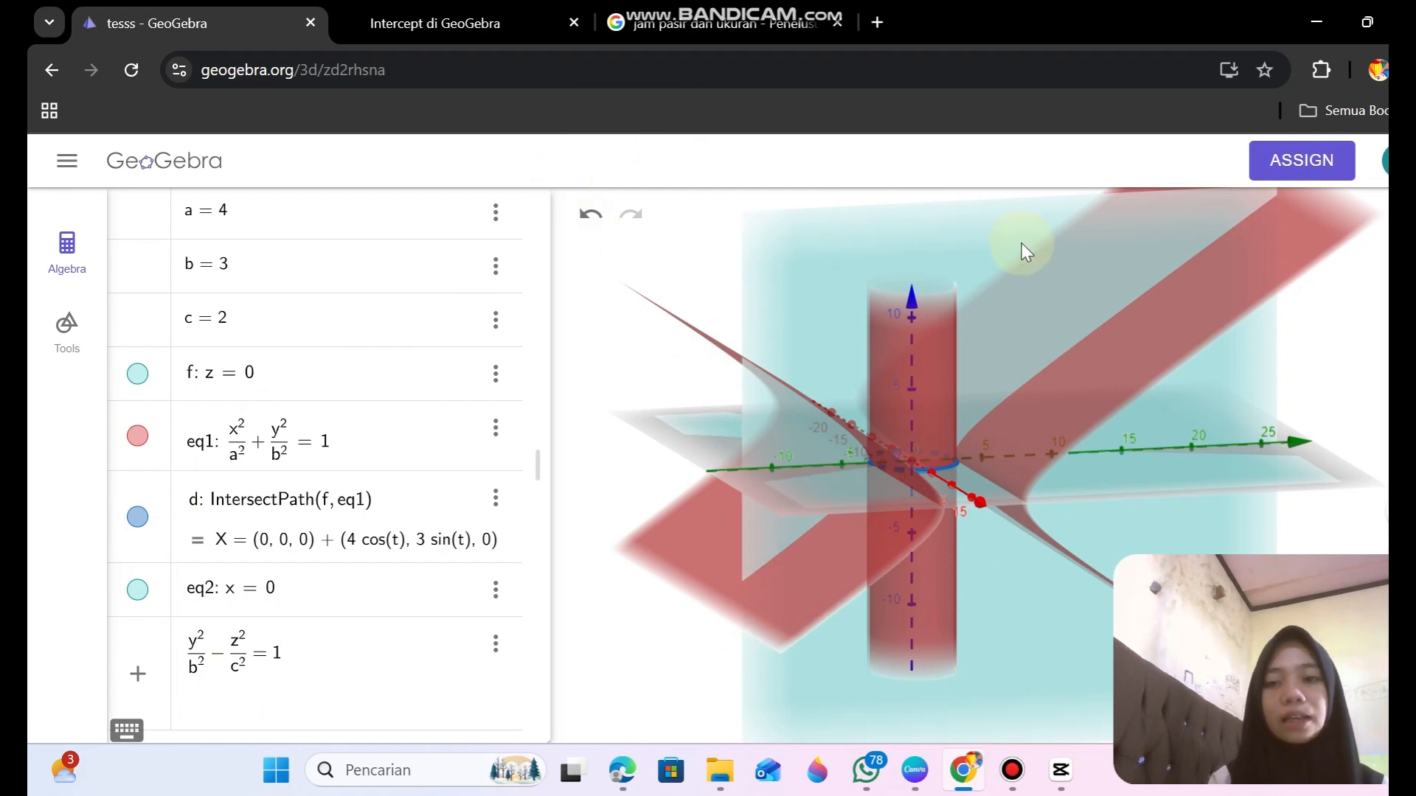
left_click(343, 673)
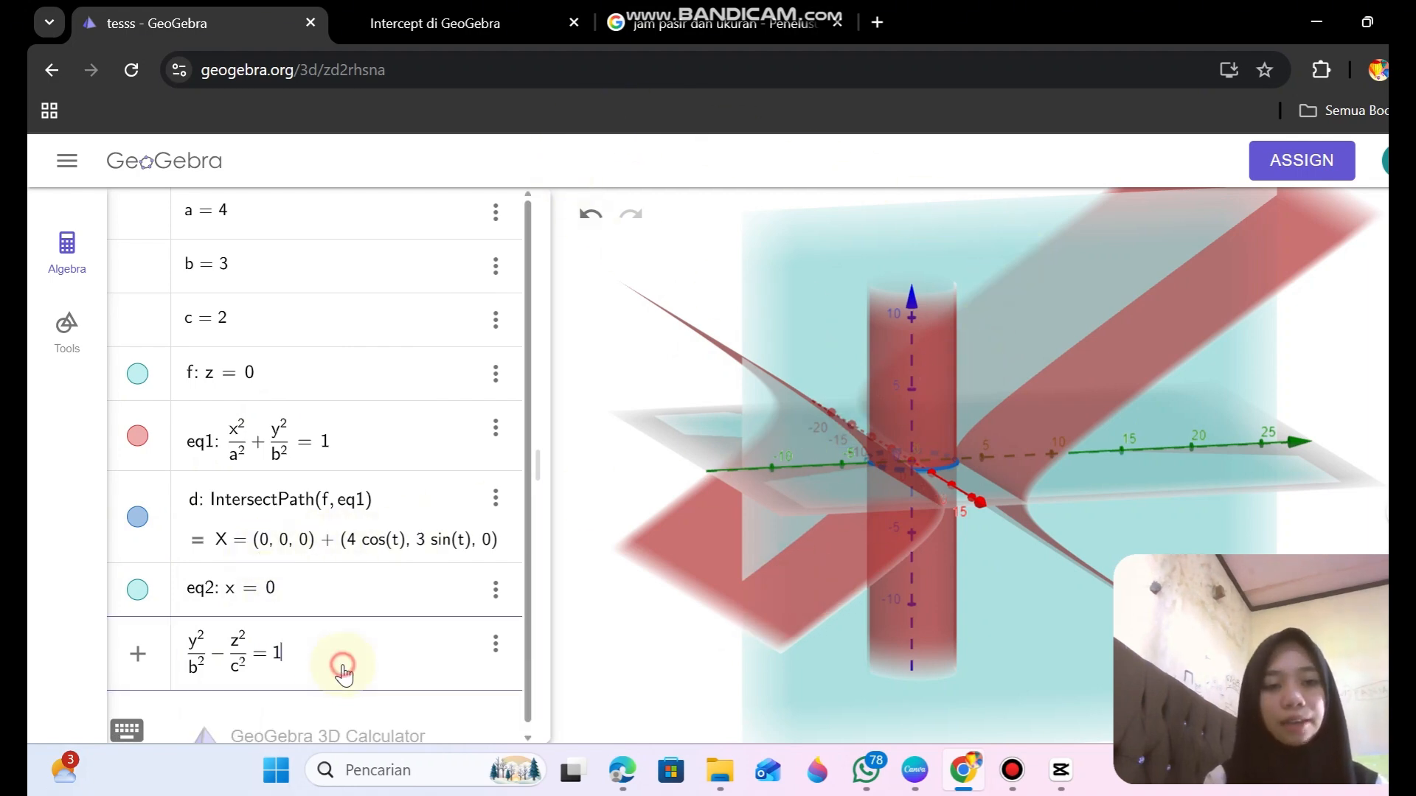
key("Return")
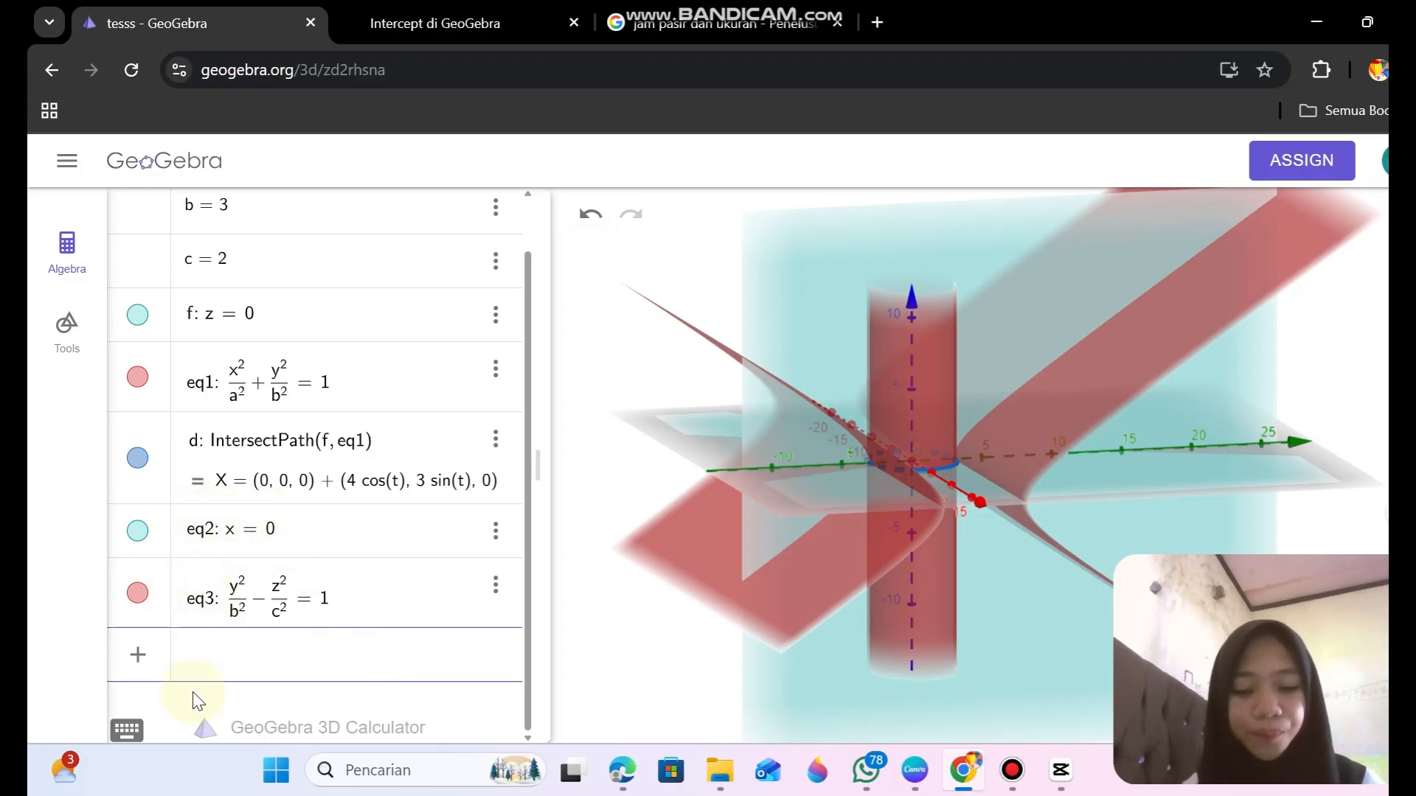
Create the intersection curve of plane eq2 and the hyperbolic cylinder eq3 with Intersect.
type("t")
mouse_move(254, 491)
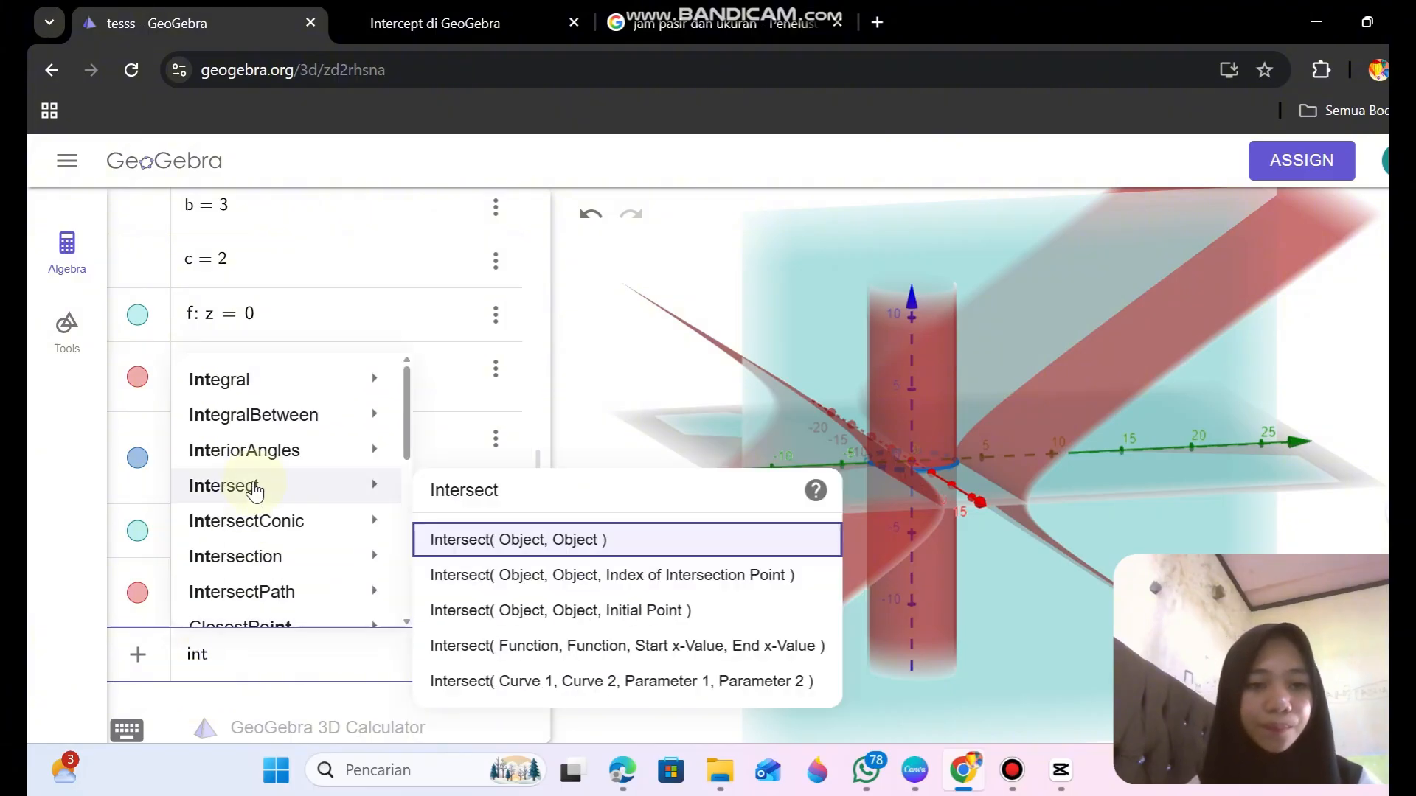
mouse_move(388, 519)
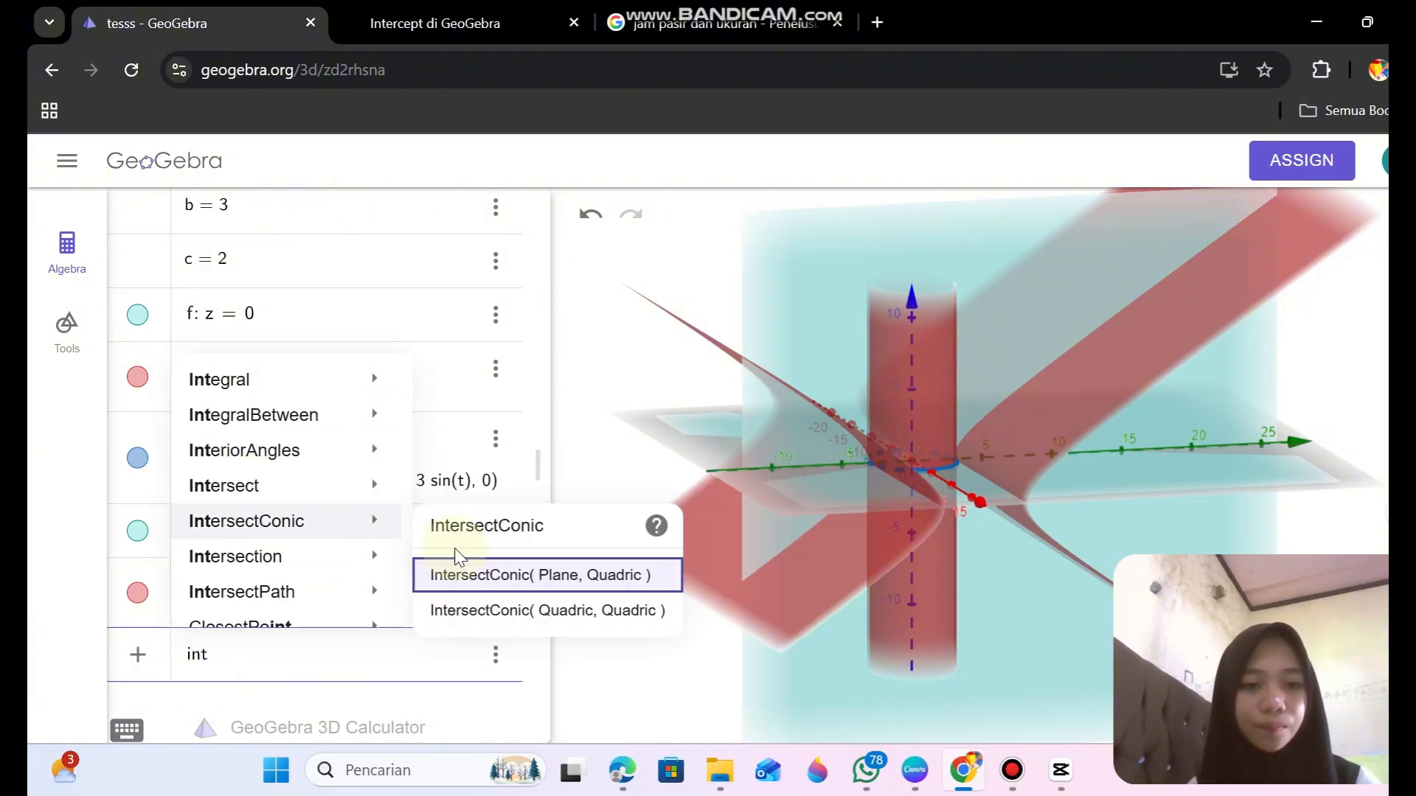
mouse_move(396, 488)
left_click(462, 540)
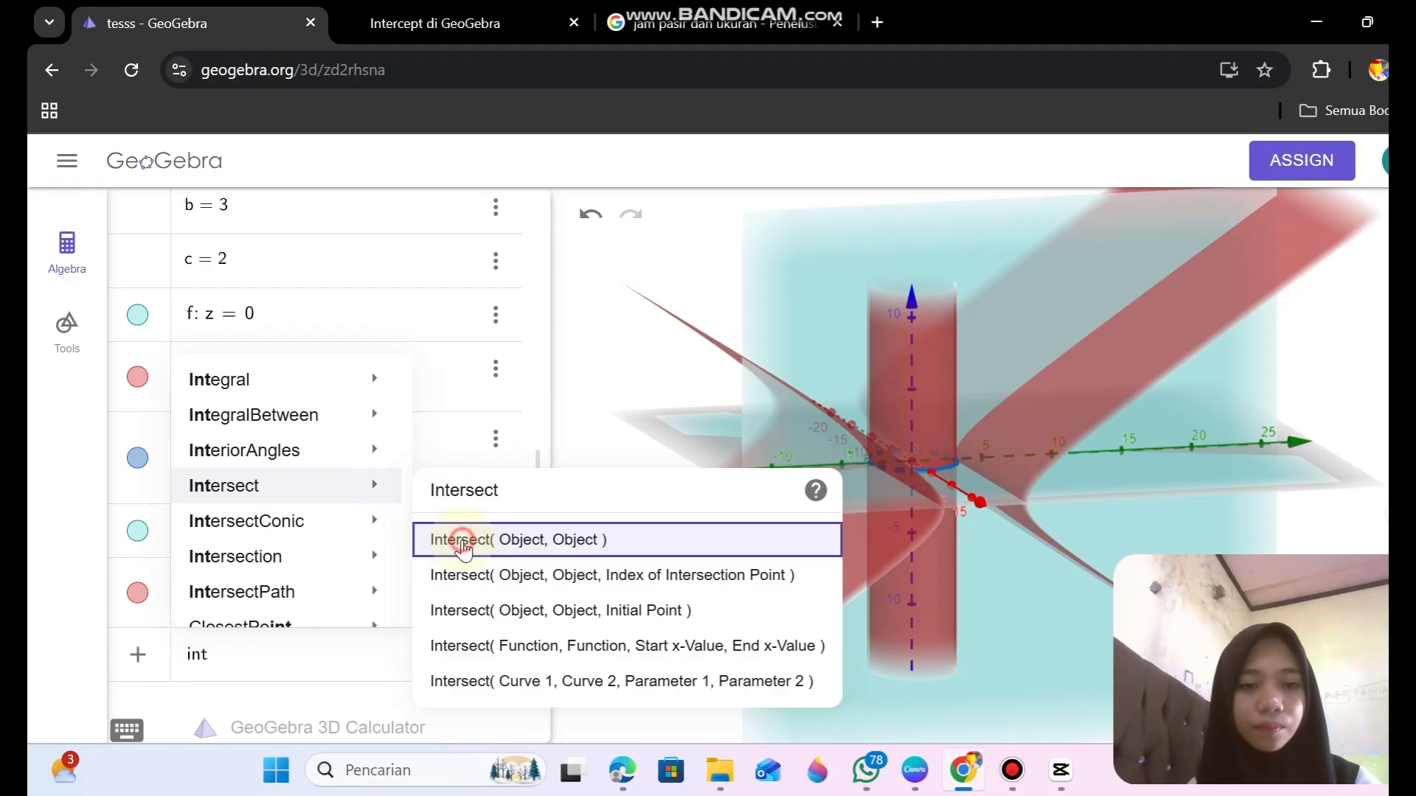
type("e")
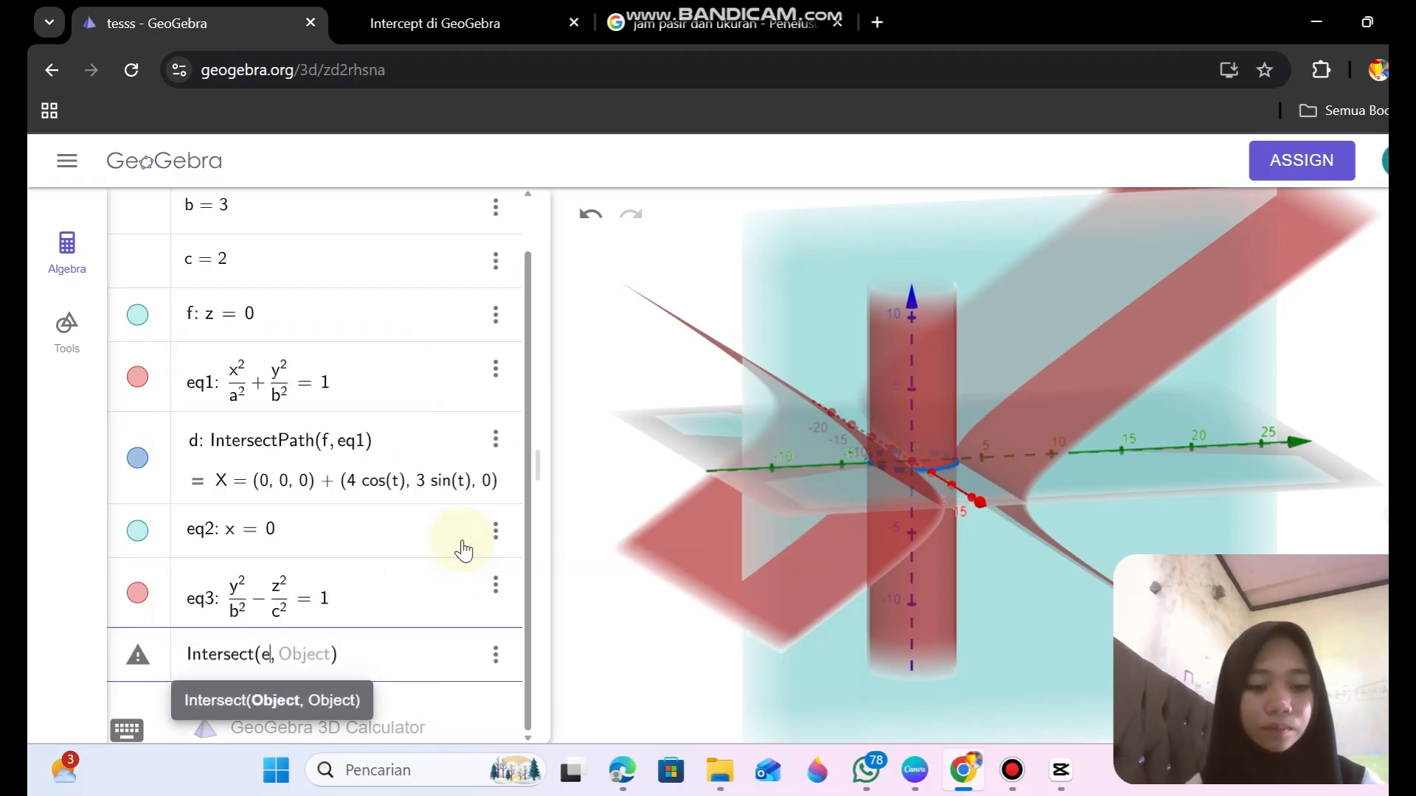
type("q2")
key("Right")
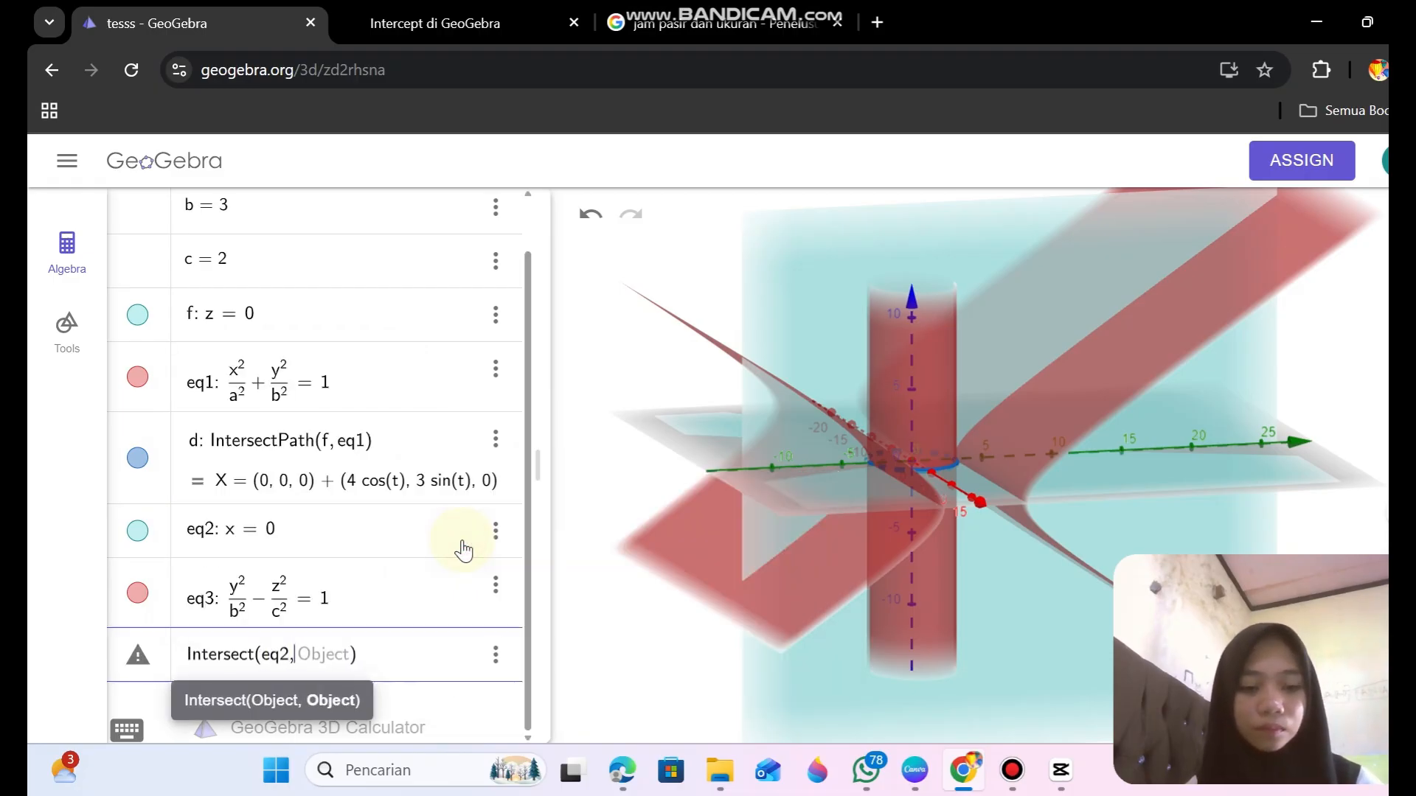
type("eq3")
key("Return")
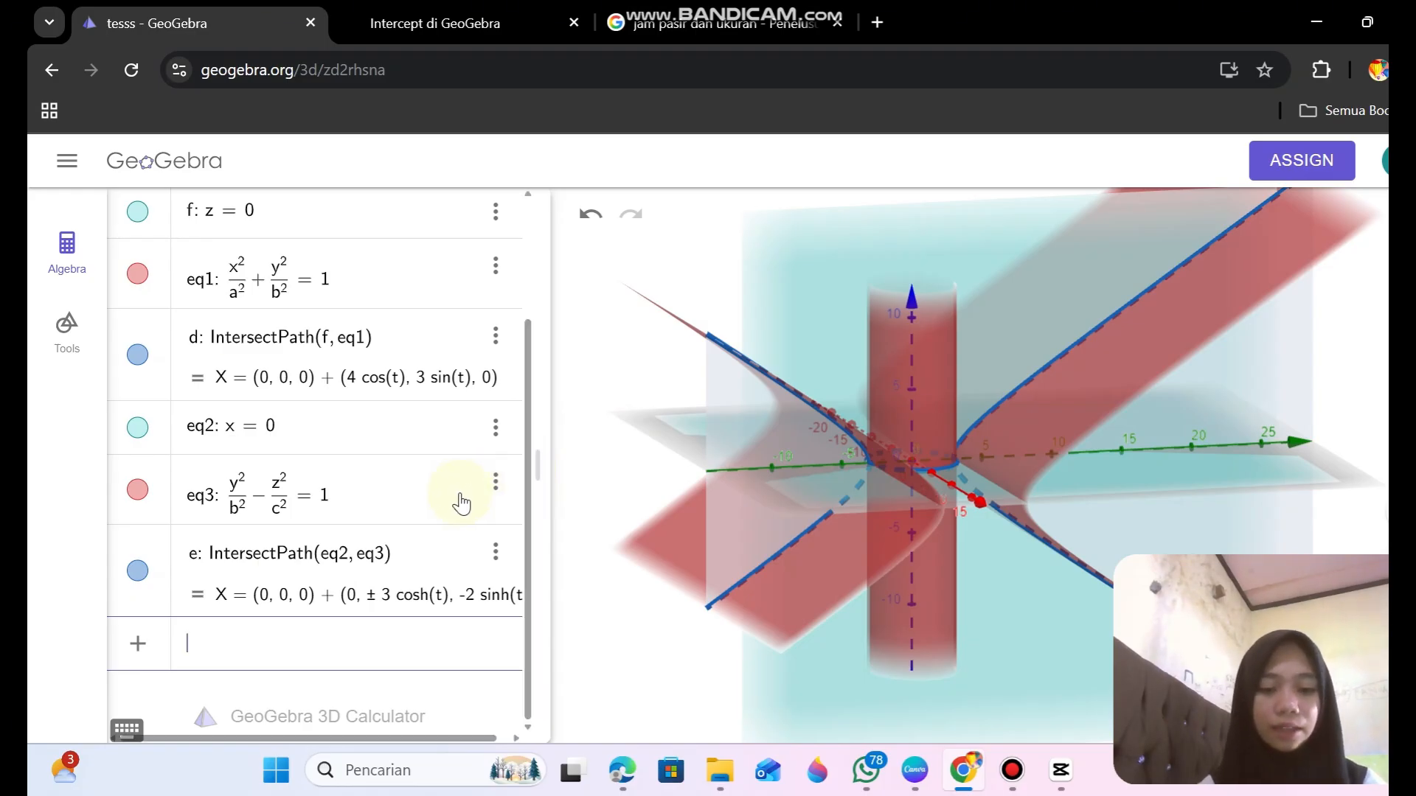
Create a slider ranging from −10 to 10 and rename it k.
type("i")
mouse_move(340, 560)
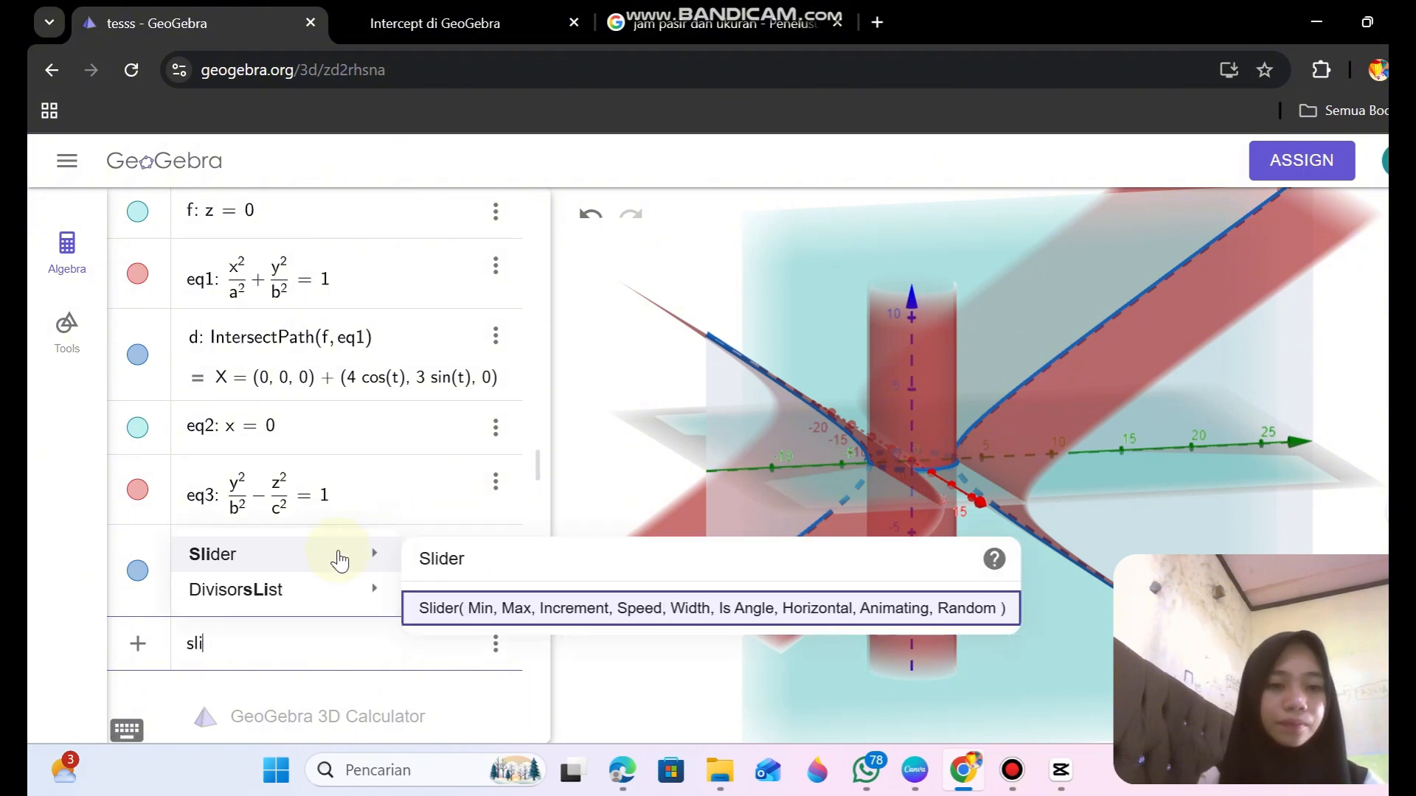
left_click(466, 610)
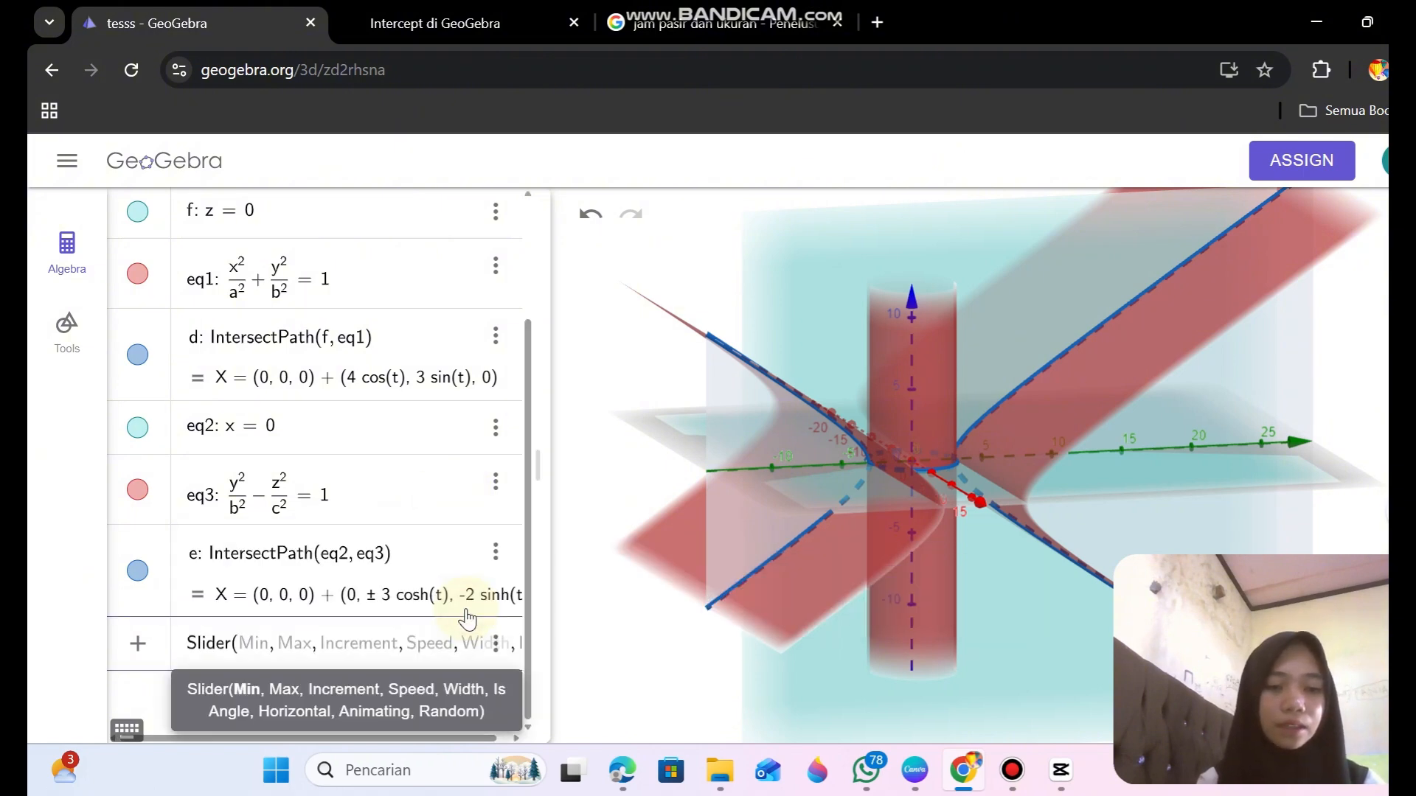
type("-5")
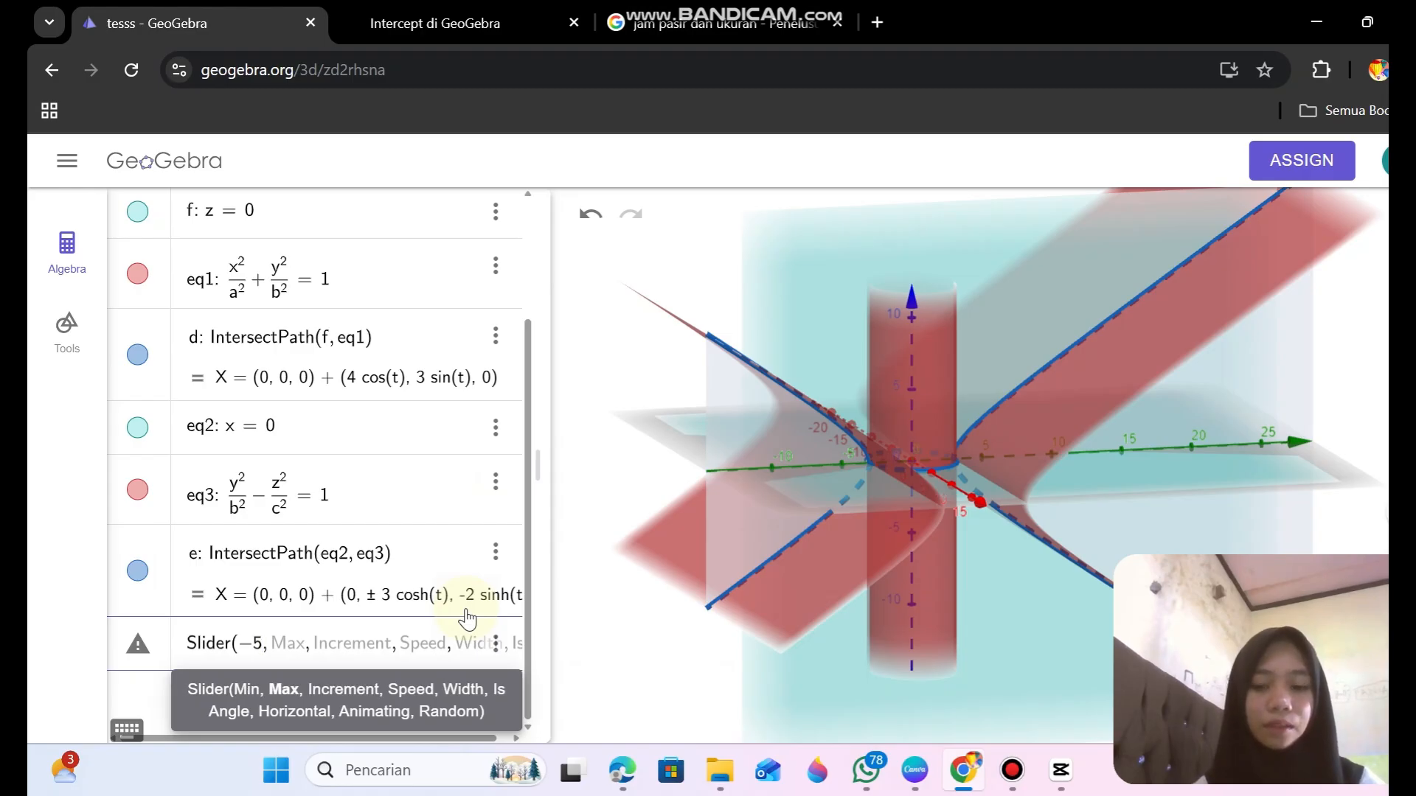
key("BackSpace")
key("BackSpace")
type("10")
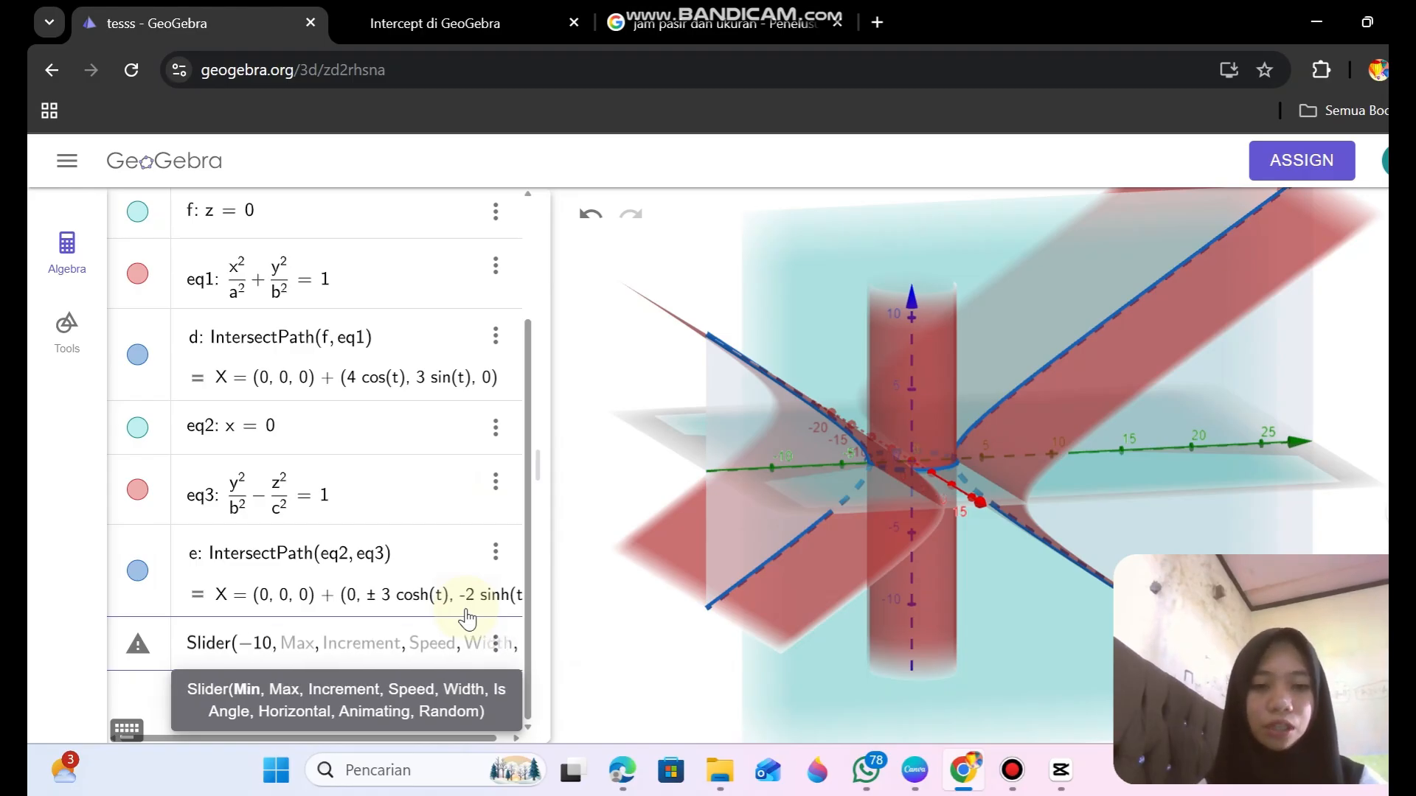
type("10")
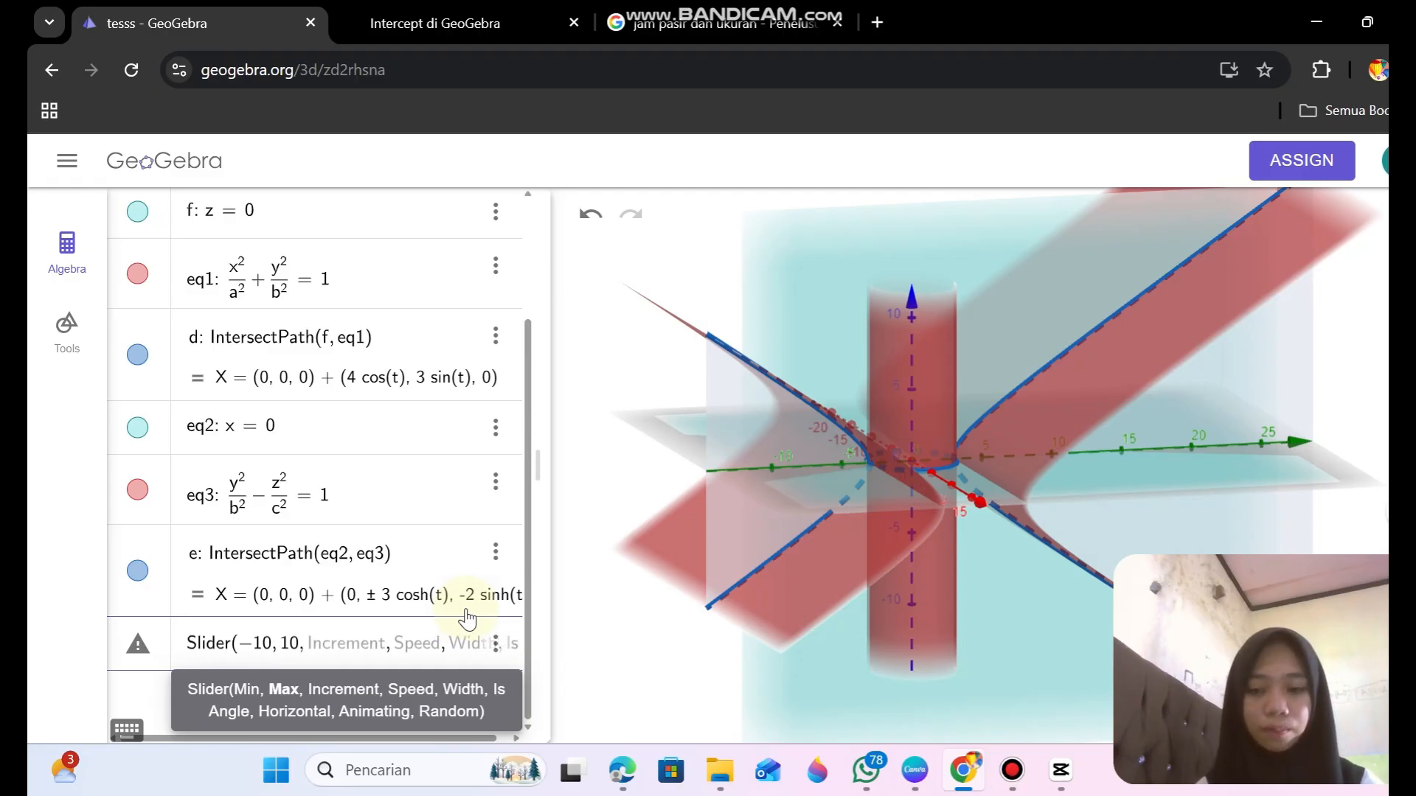
type(")")
key("Delete")
key("Delete")
key("Delete")
key("Delete")
key("Delete")
key("Delete")
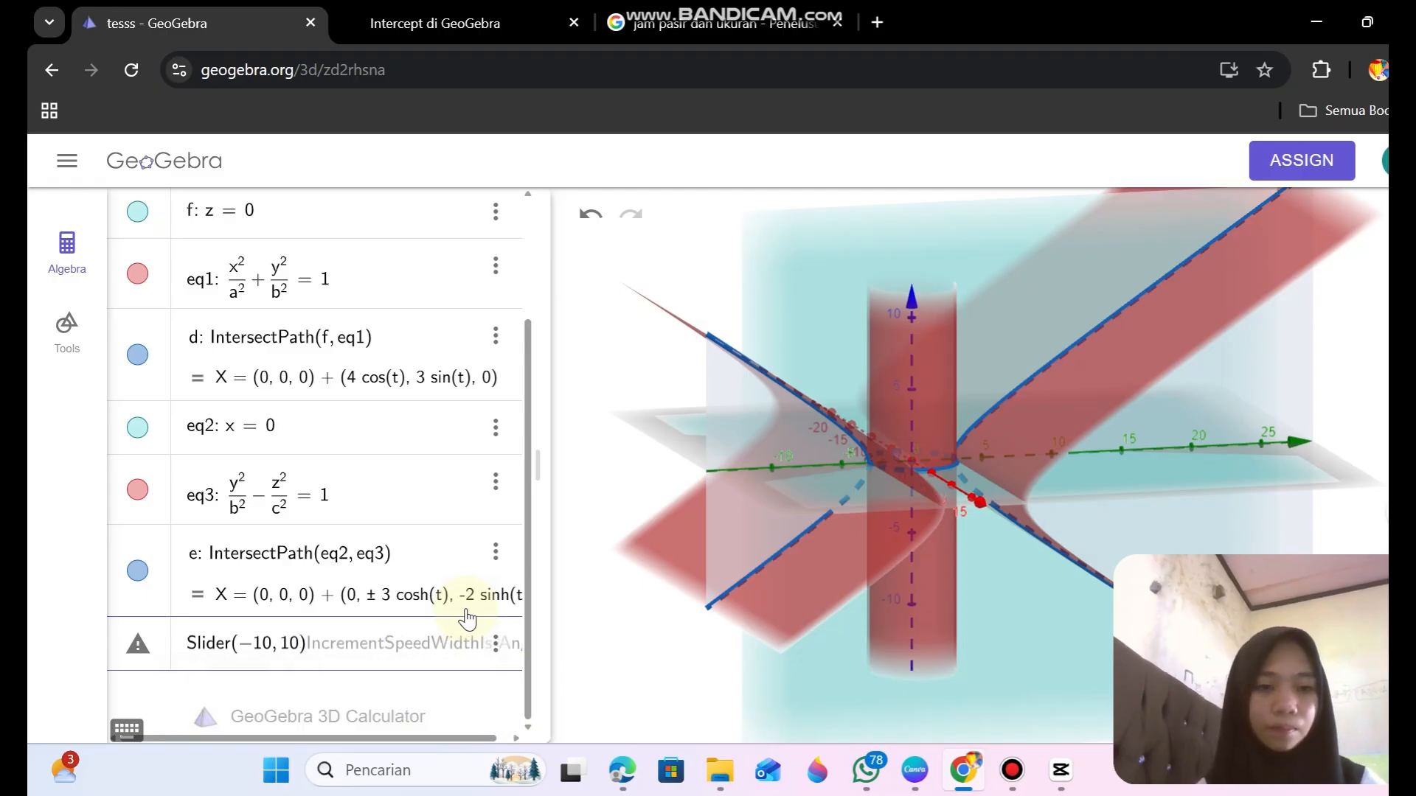
key("Delete")
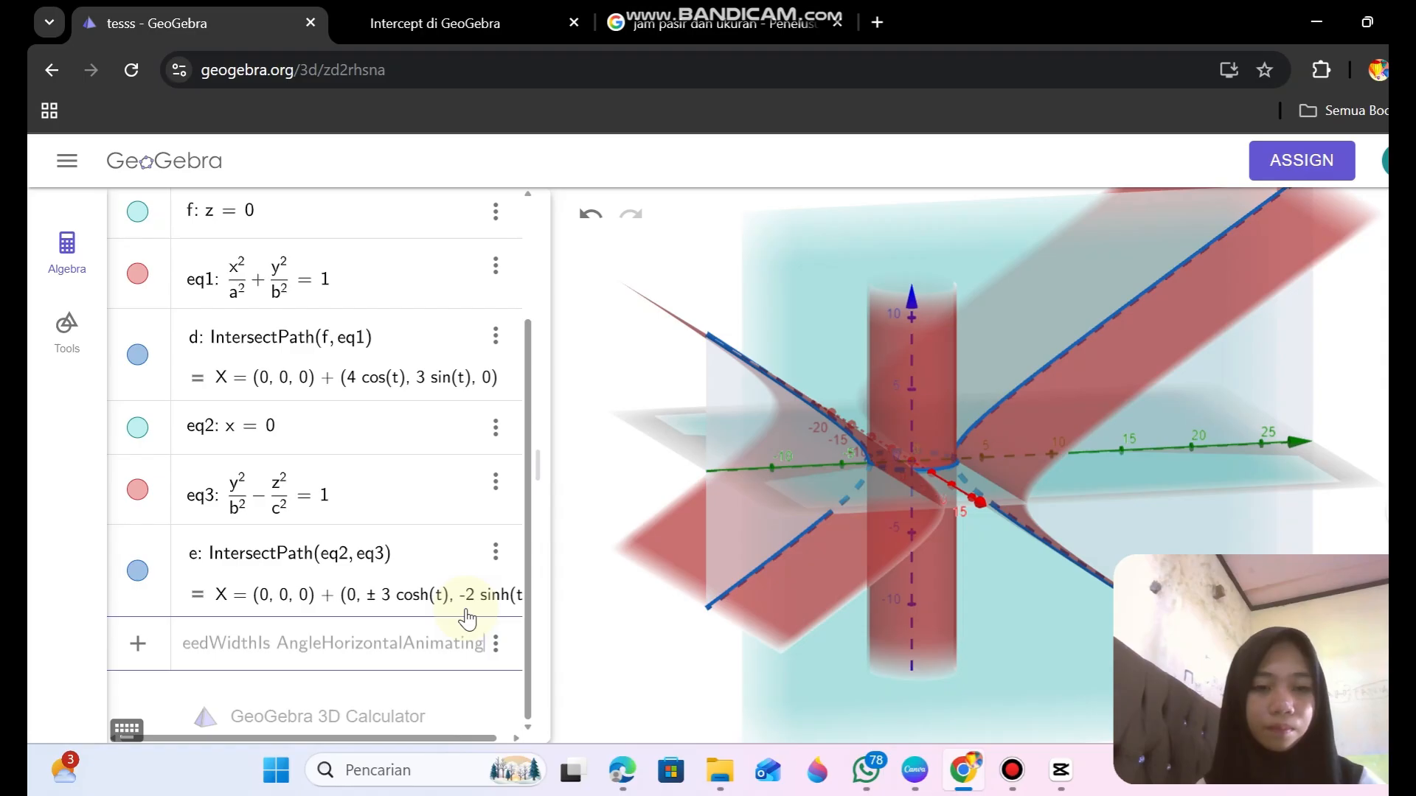
key("Return")
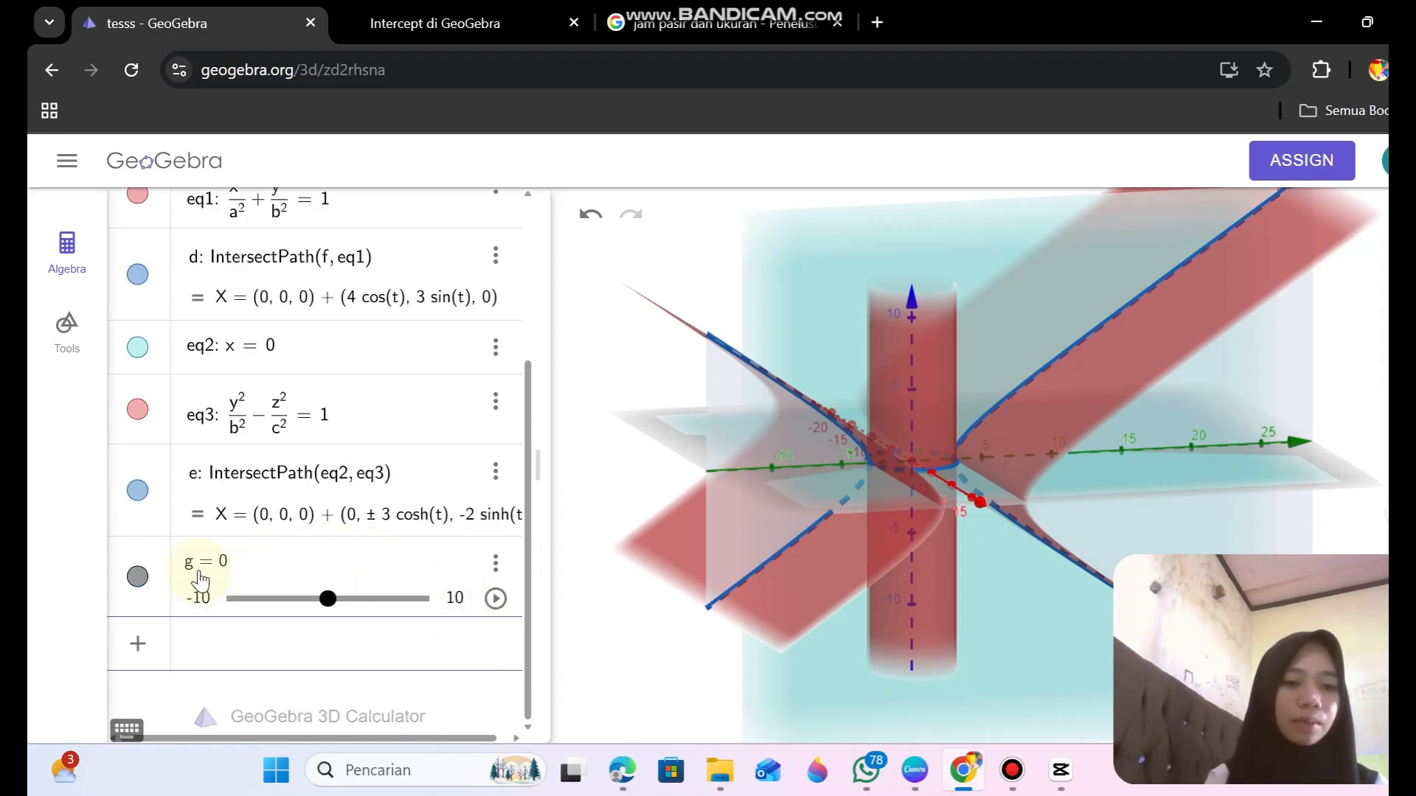
left_click(197, 573)
key("BackSpace")
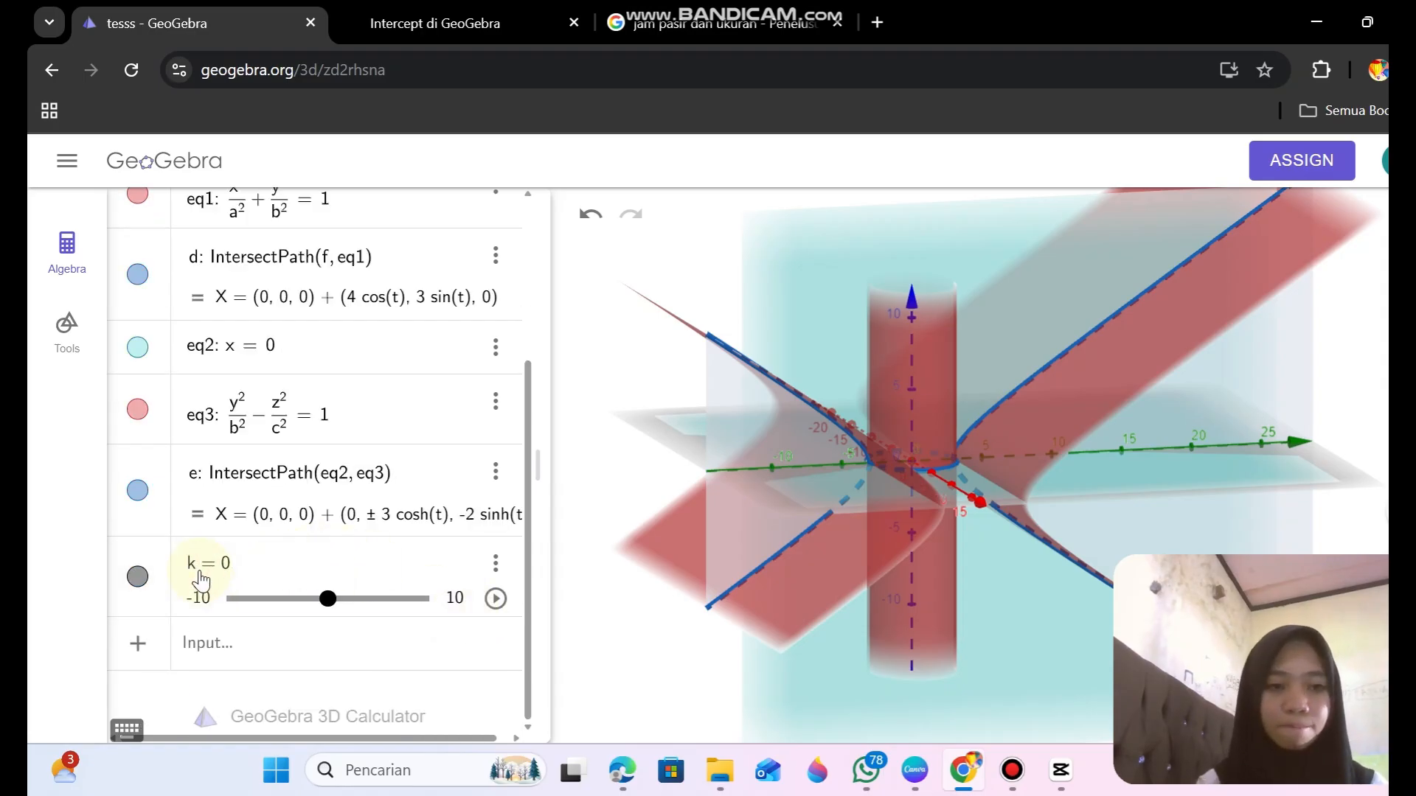
Add the horizontal plane z = k, driven by the slider.
left_click(241, 636)
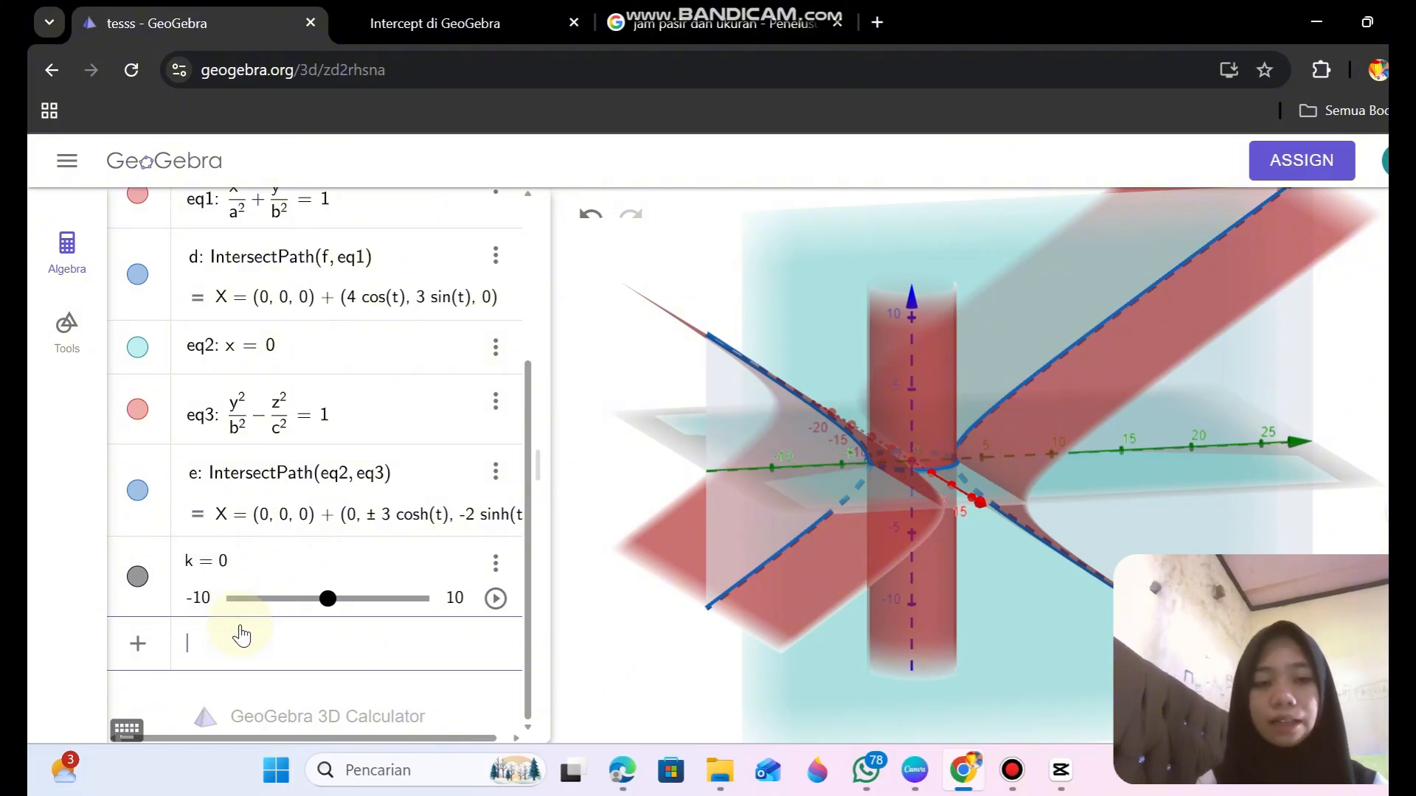
type("z = ")
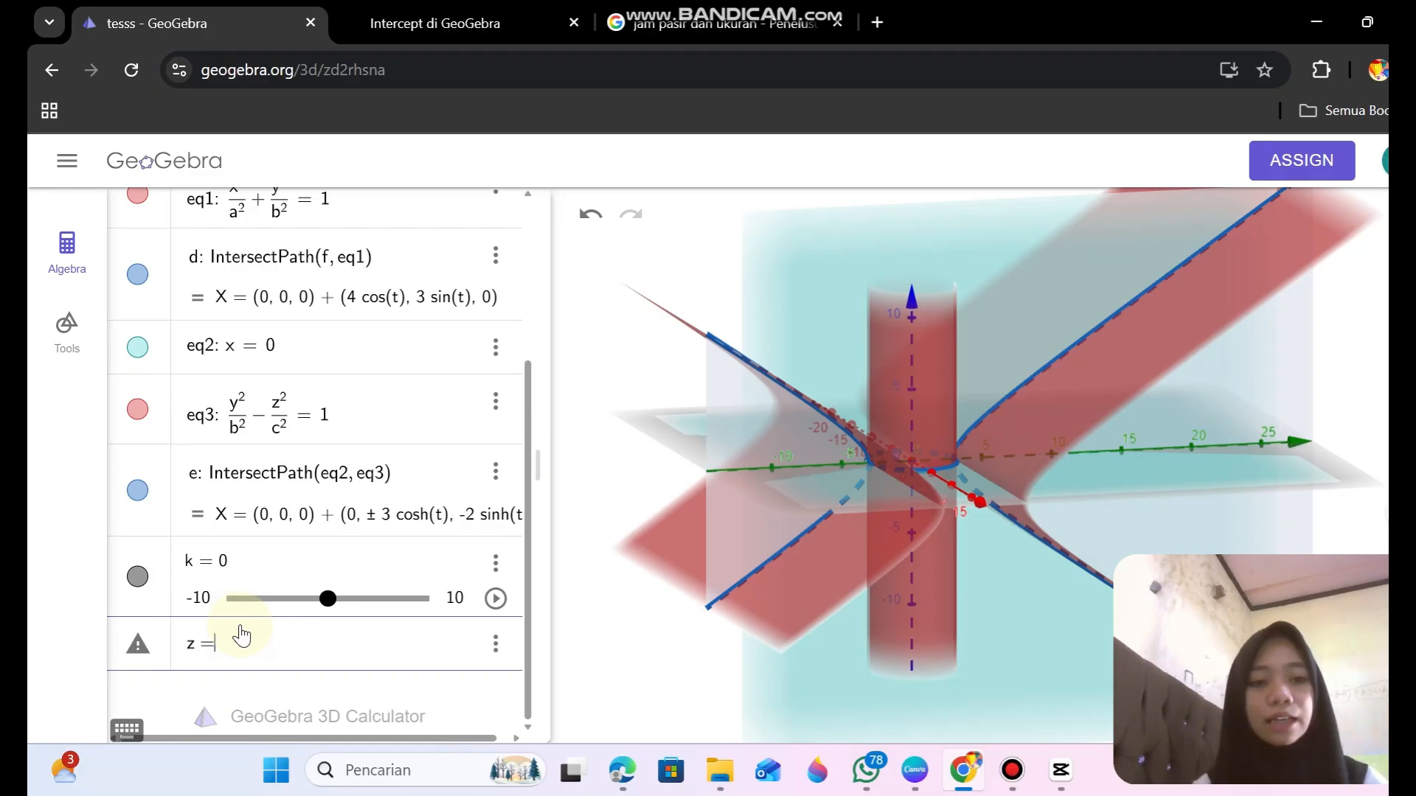
type("k")
key("Return")
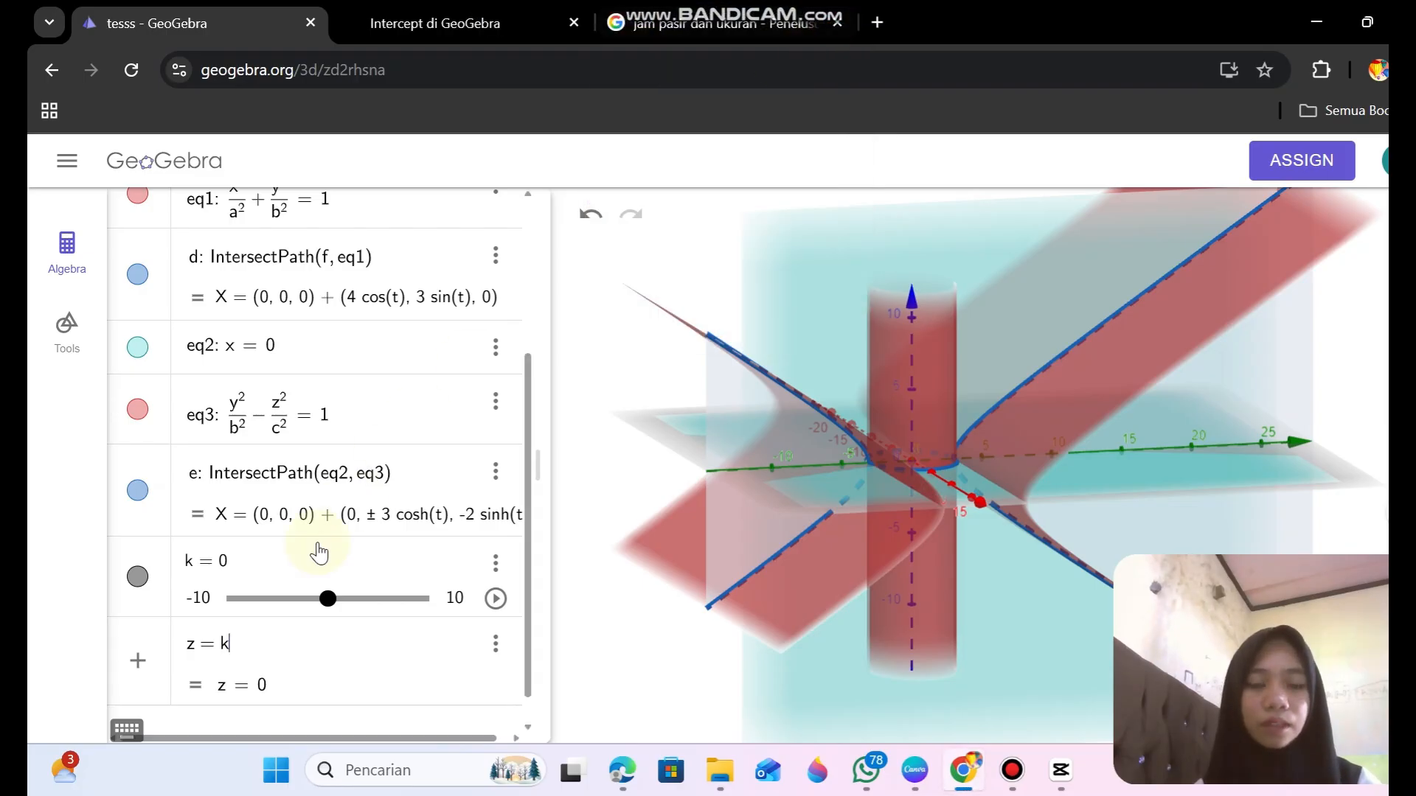
key("Return")
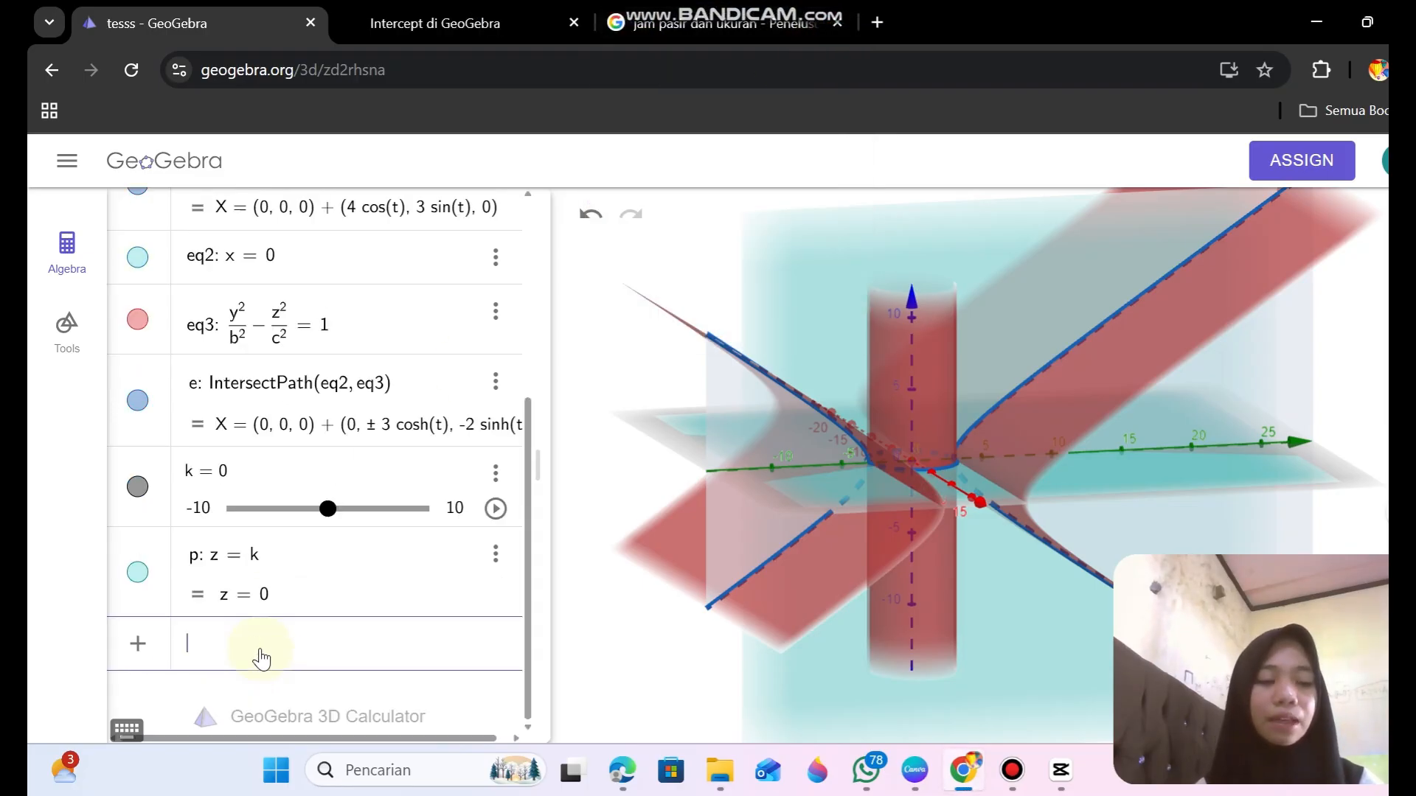
Enter the left-hand side of the quadric equation as x²/a² + b²/y² − z²/c² in a new row.
scroll(225, 480, "up", 2)
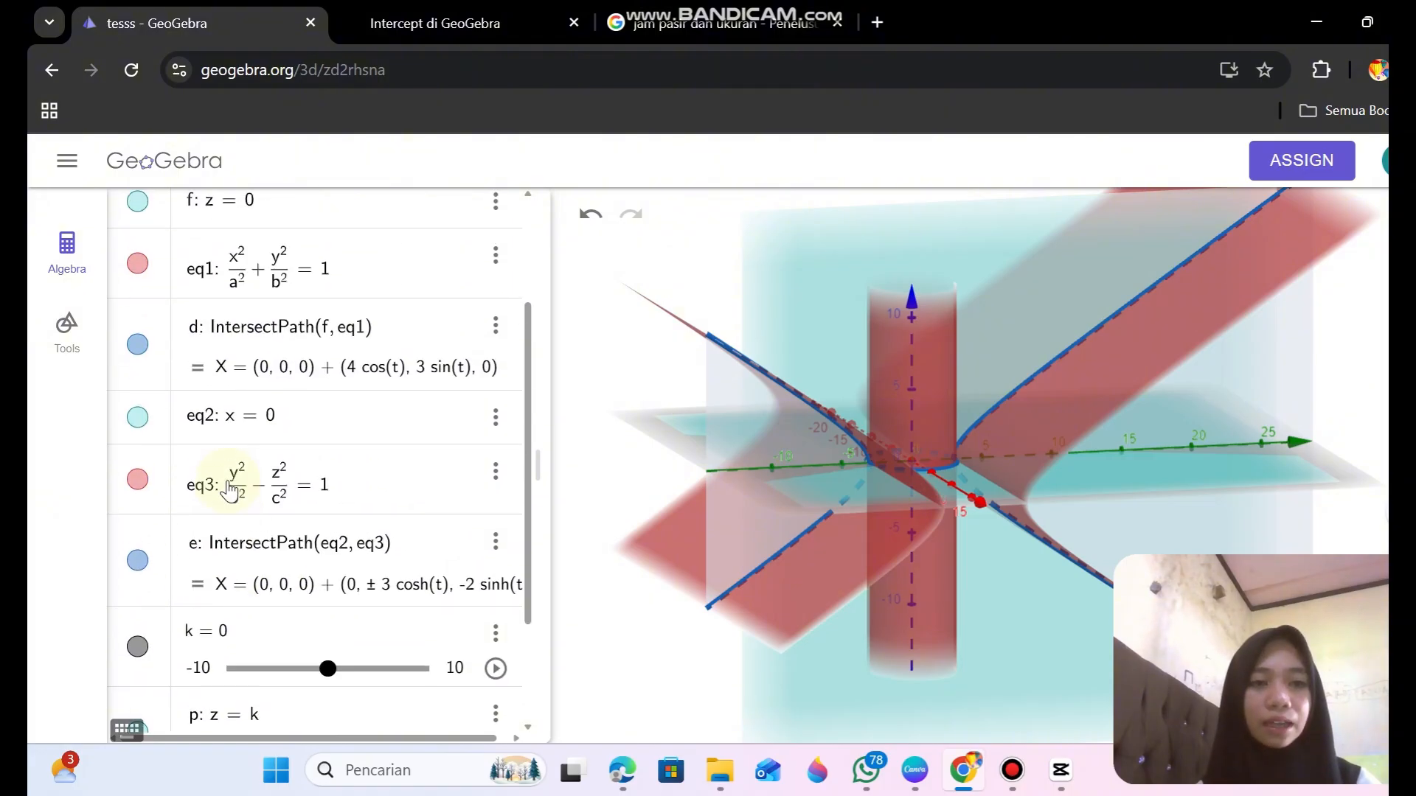
scroll(230, 562, "down", 2)
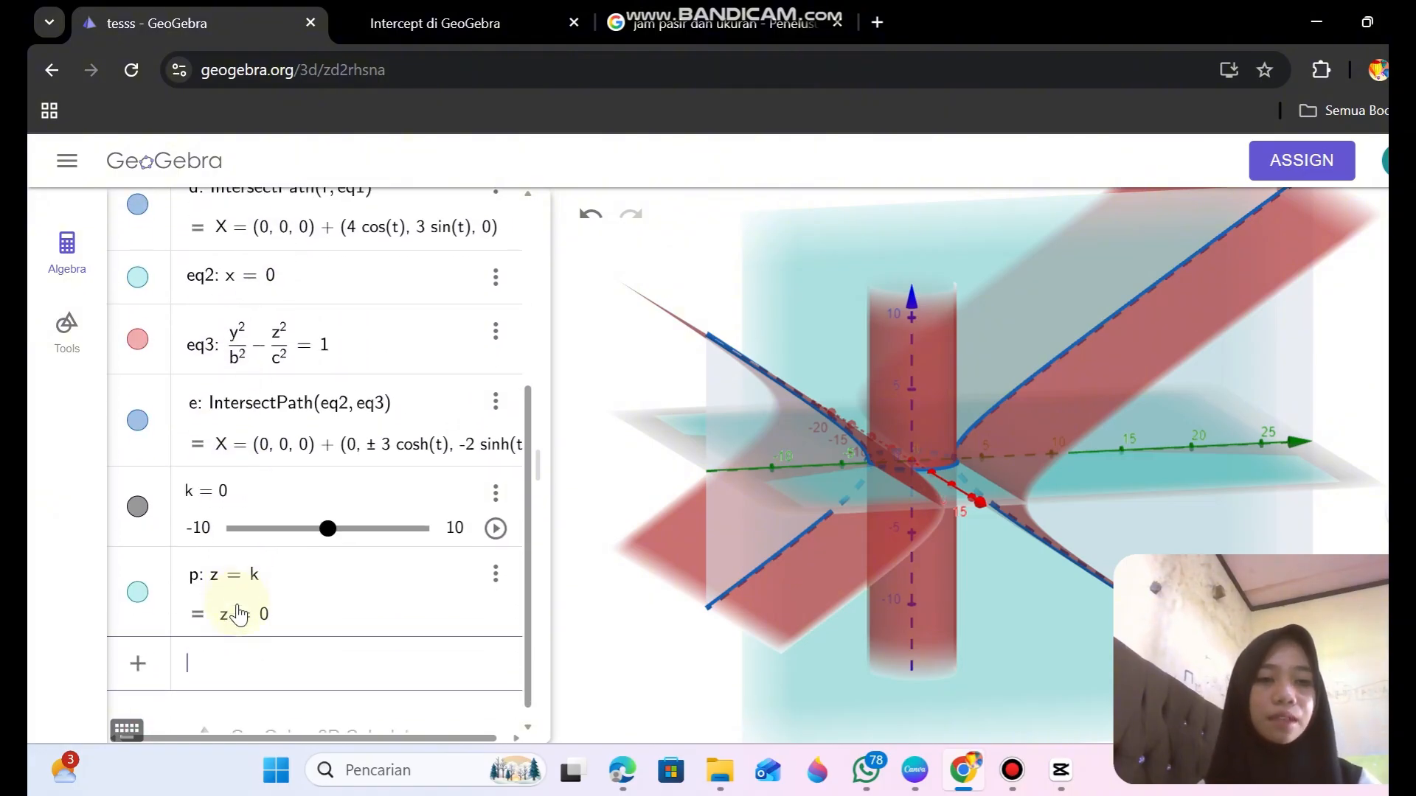
type("x")
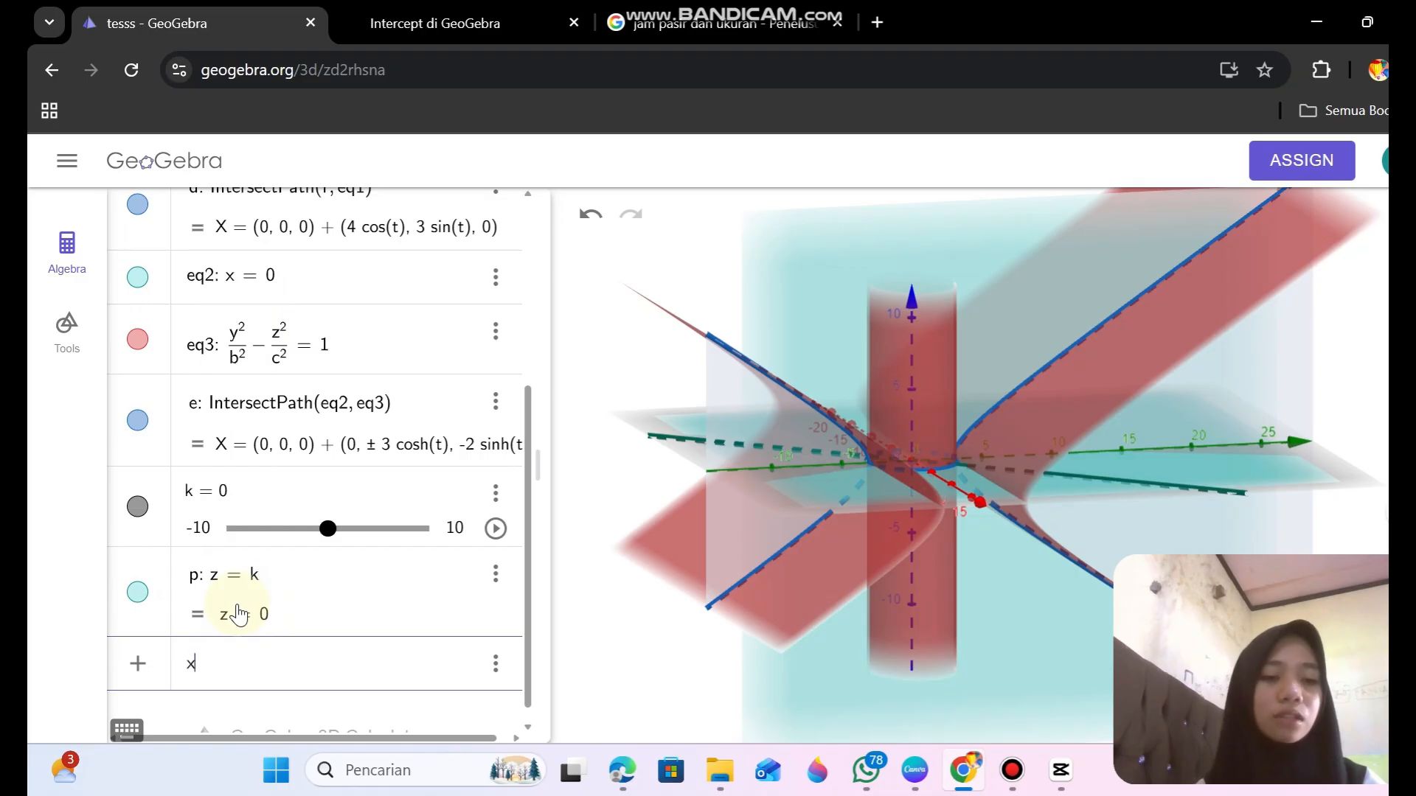
type("^2")
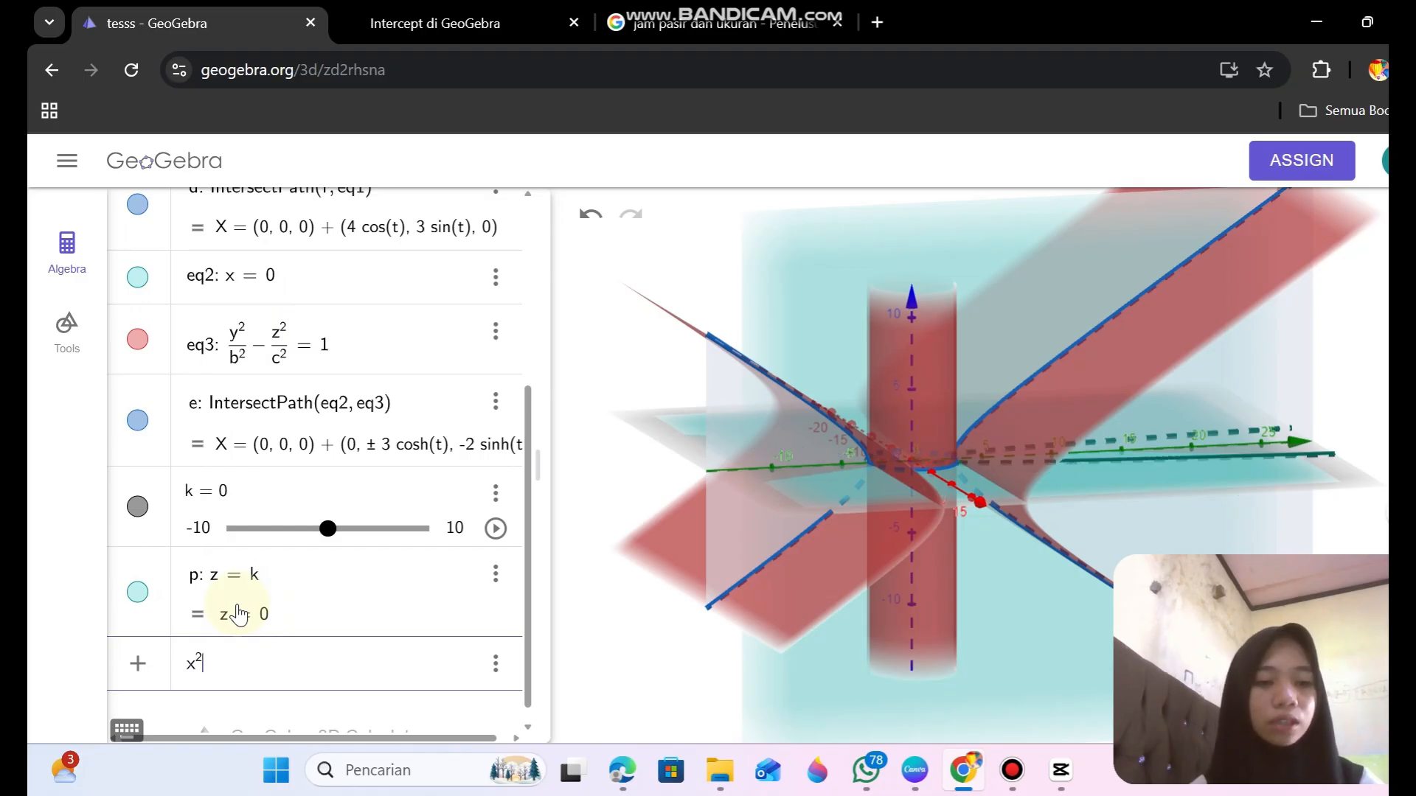
type("/a^2")
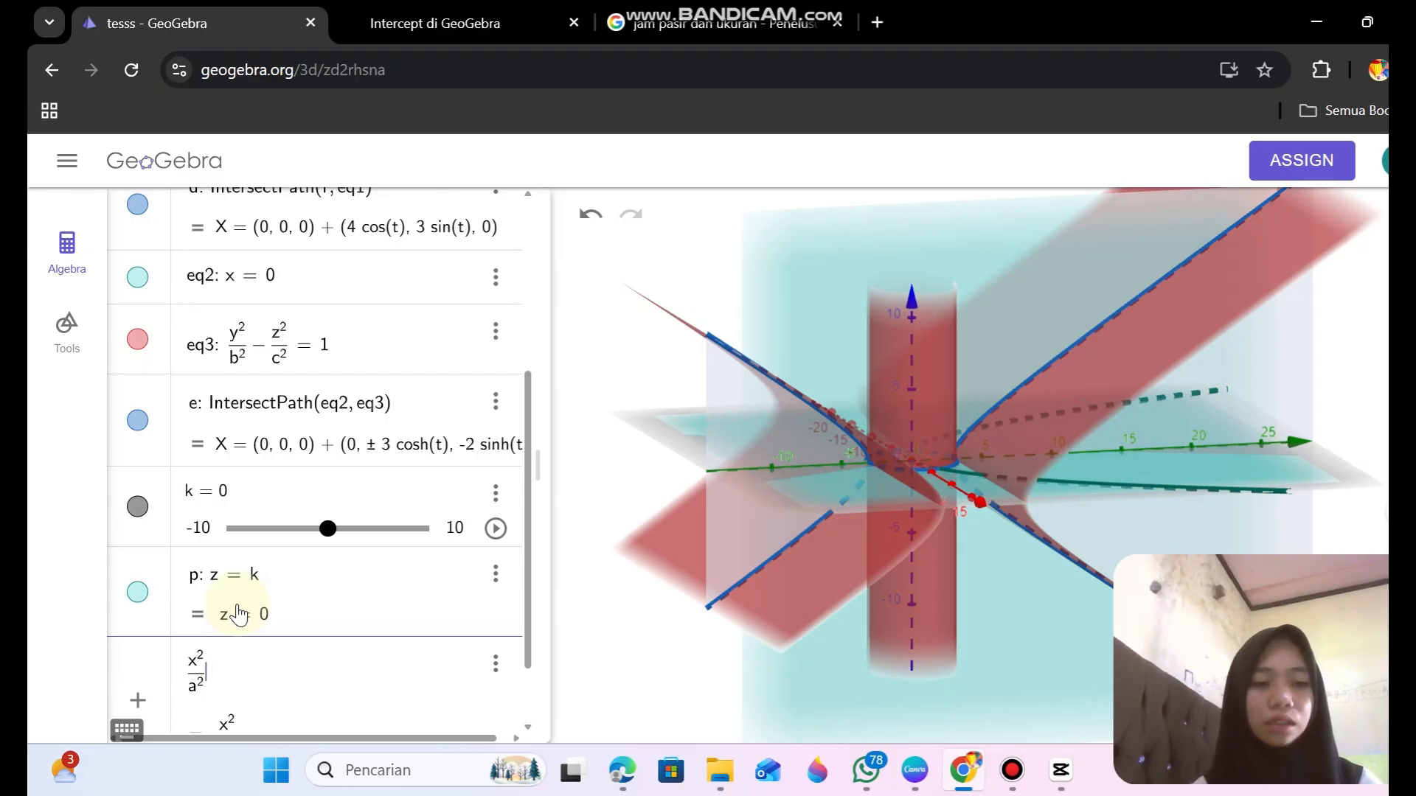
type("+b^2")
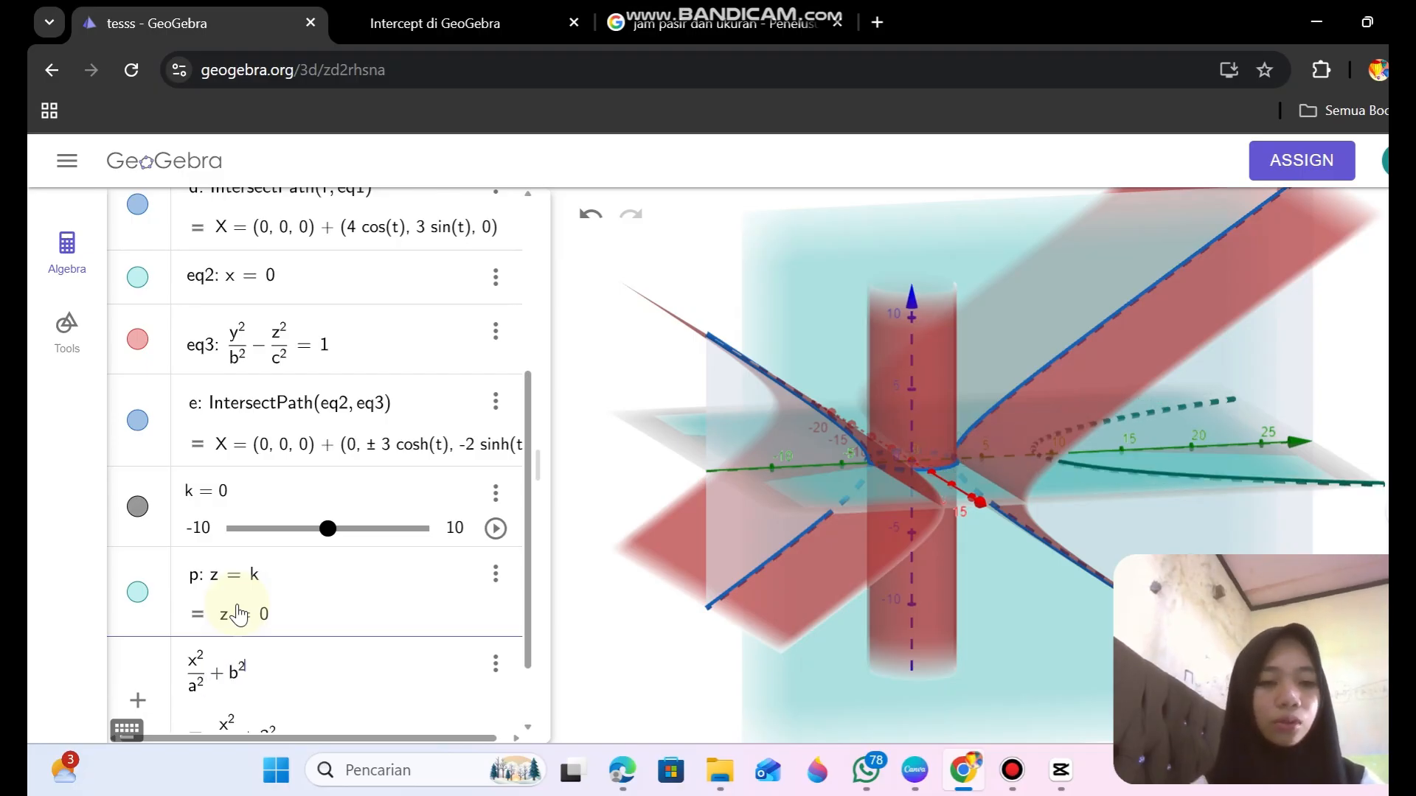
type("/6")
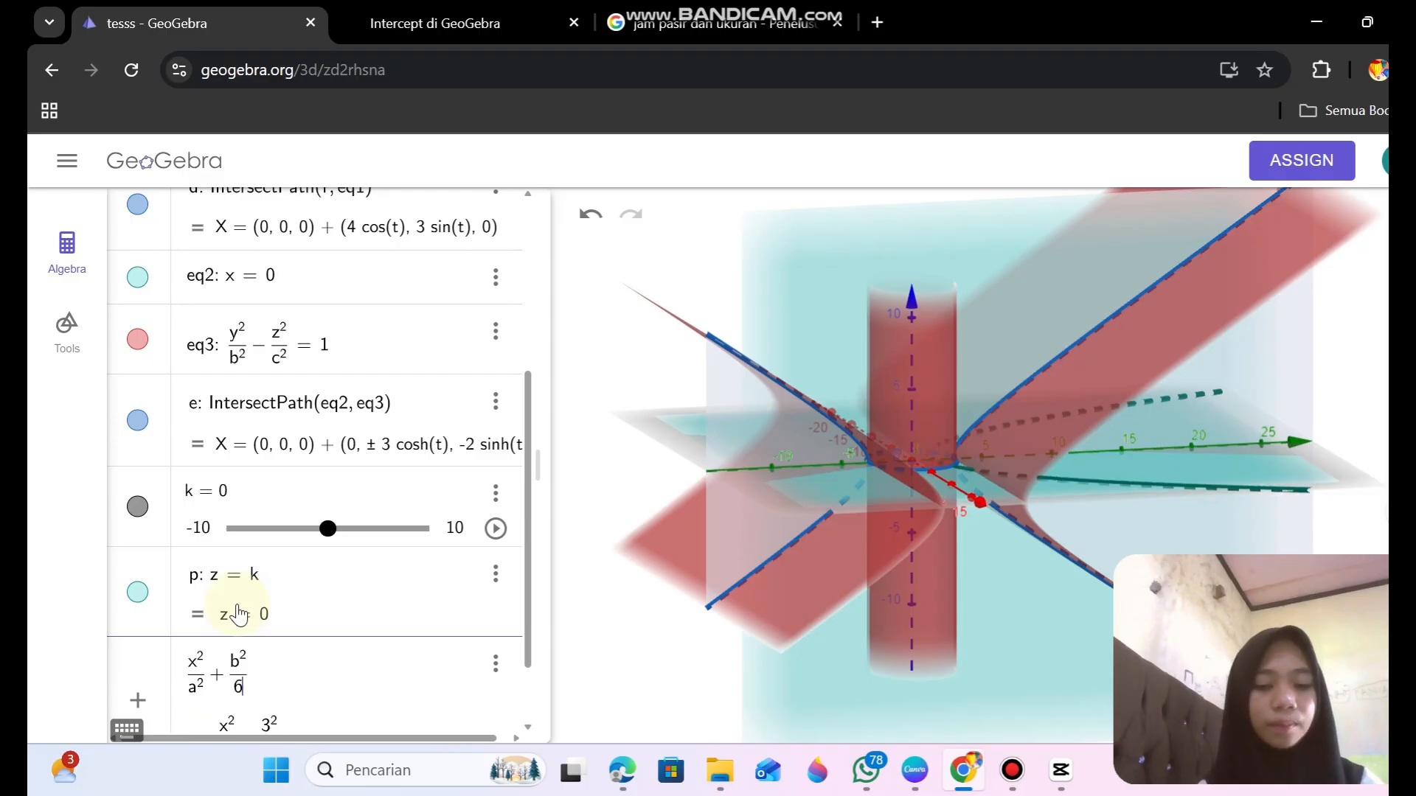
key("BackSpace")
type("y^2")
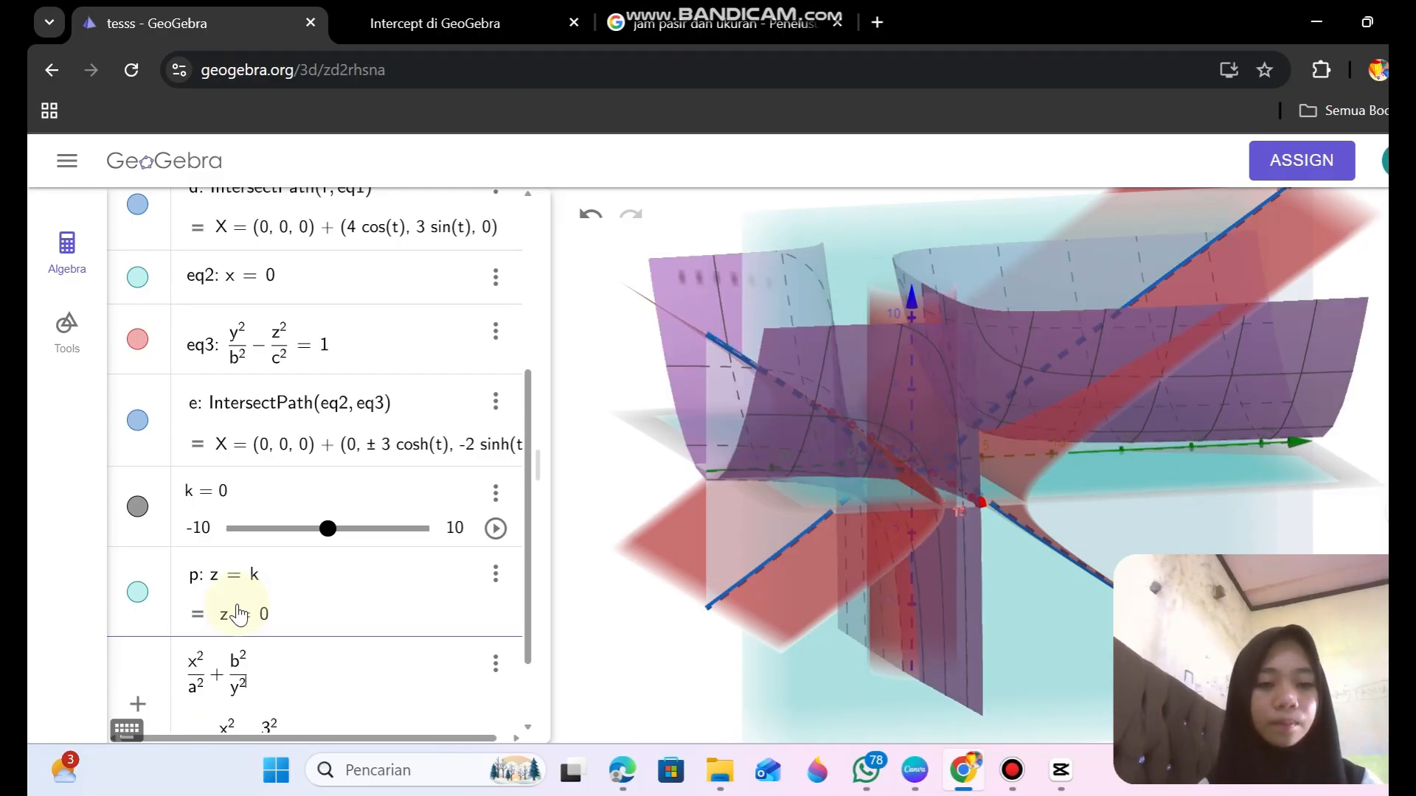
type("-")
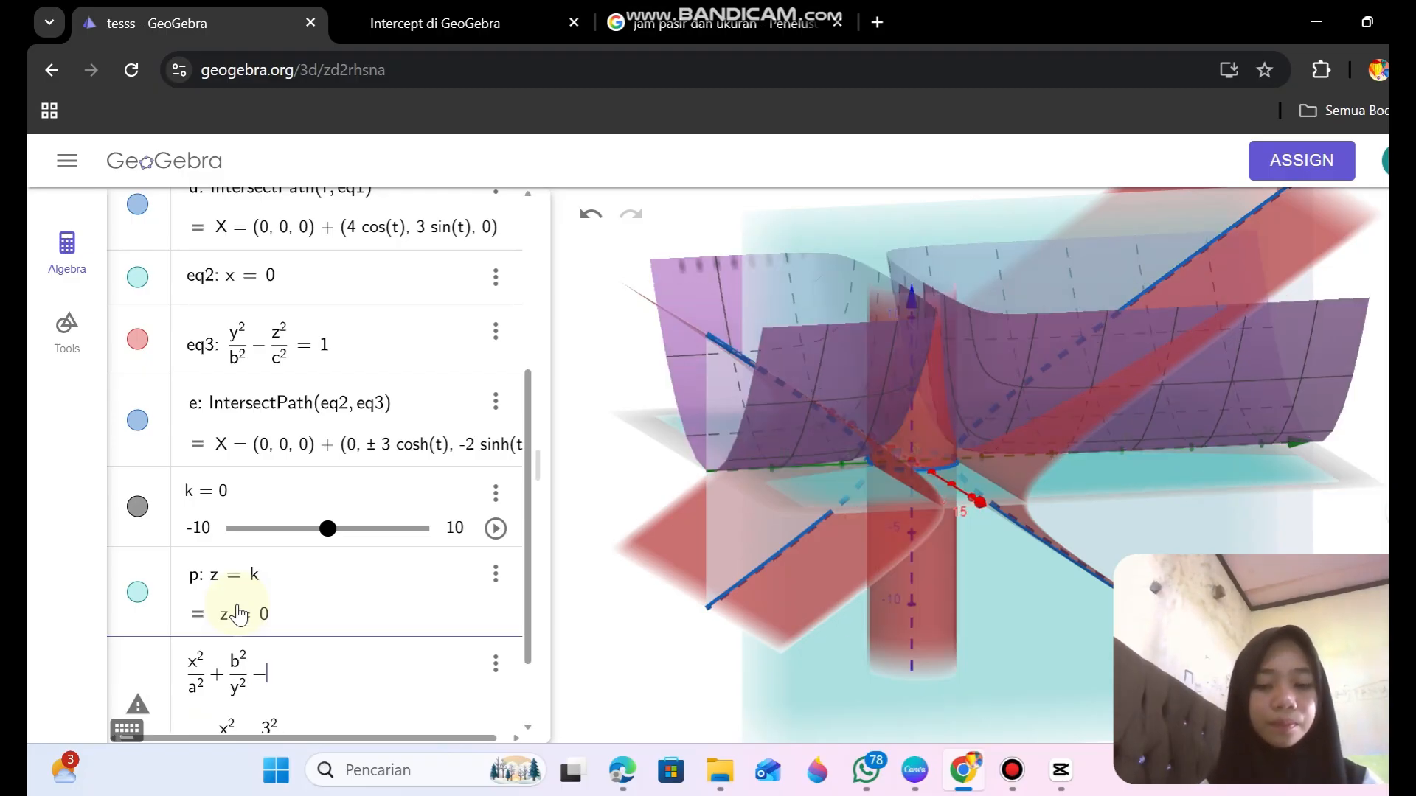
type("z^2")
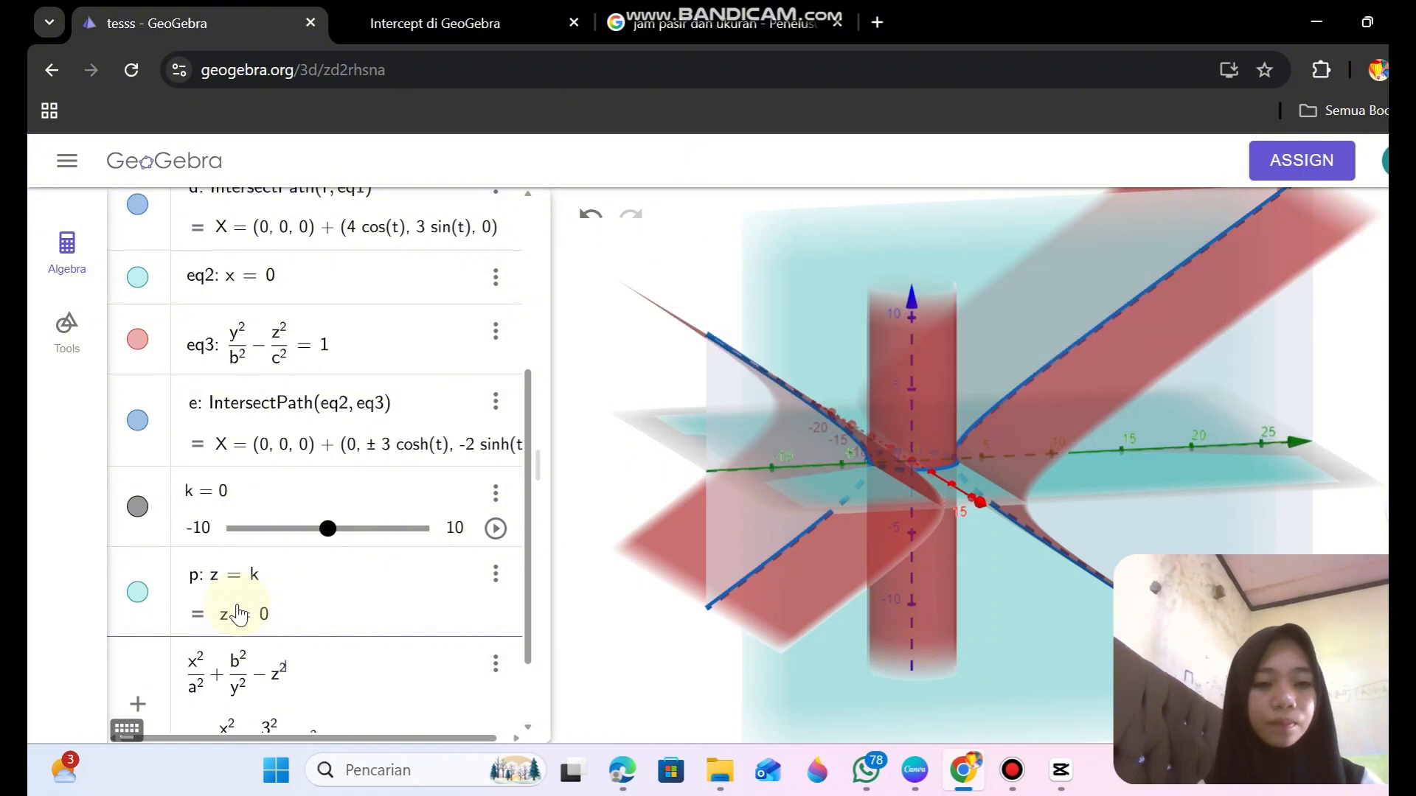
type("/")
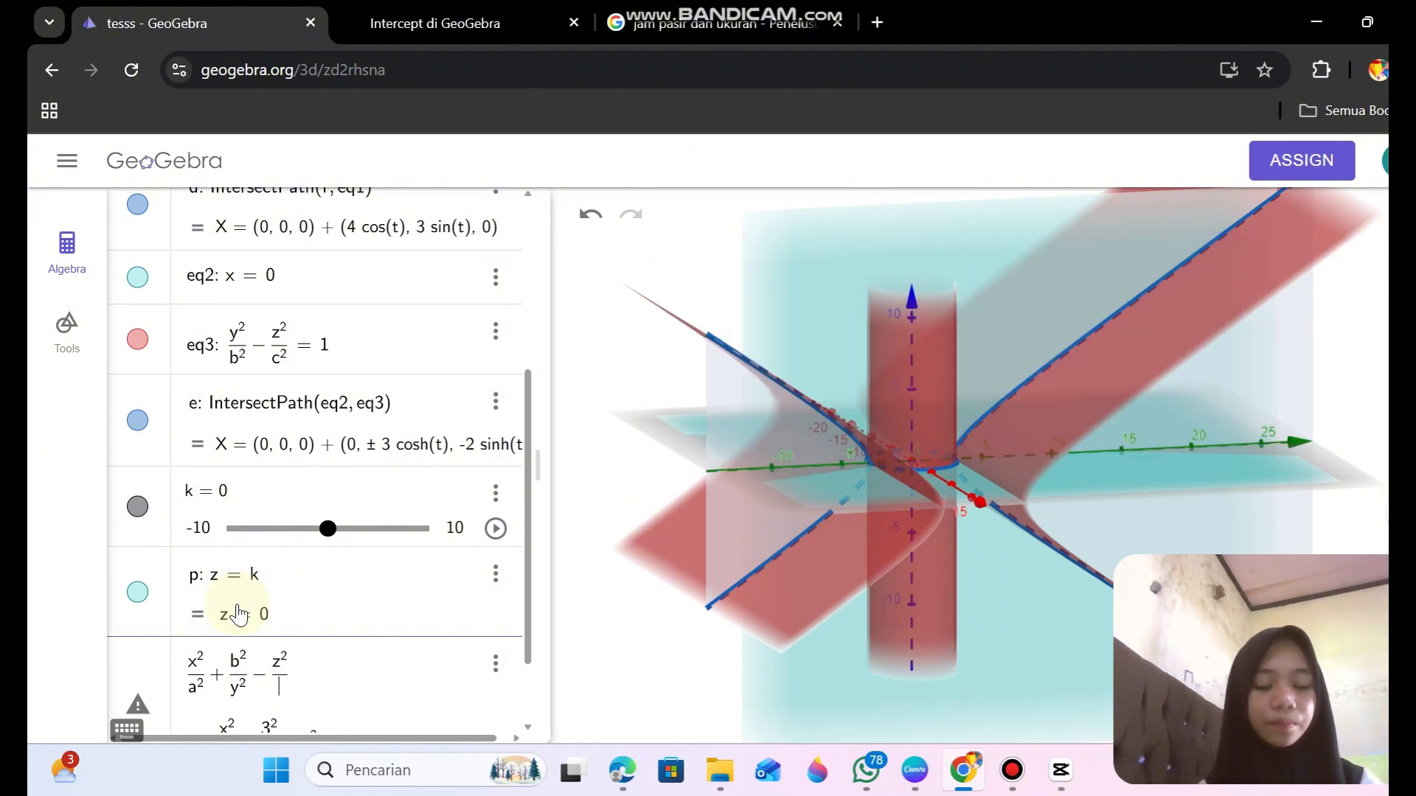
type("c^2")
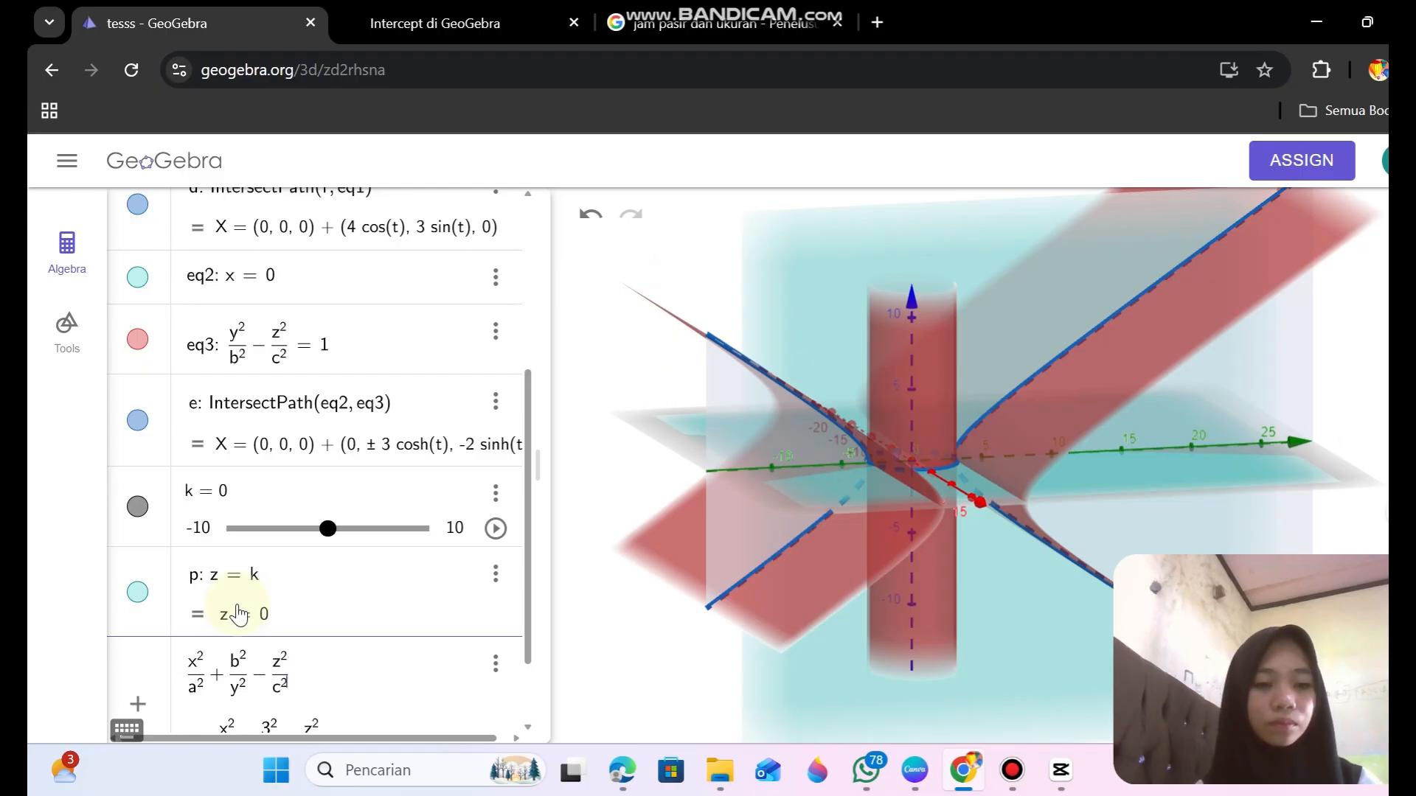
Correct the middle term to y²/b² and complete the surface equation with = 1.
left_click(238, 668)
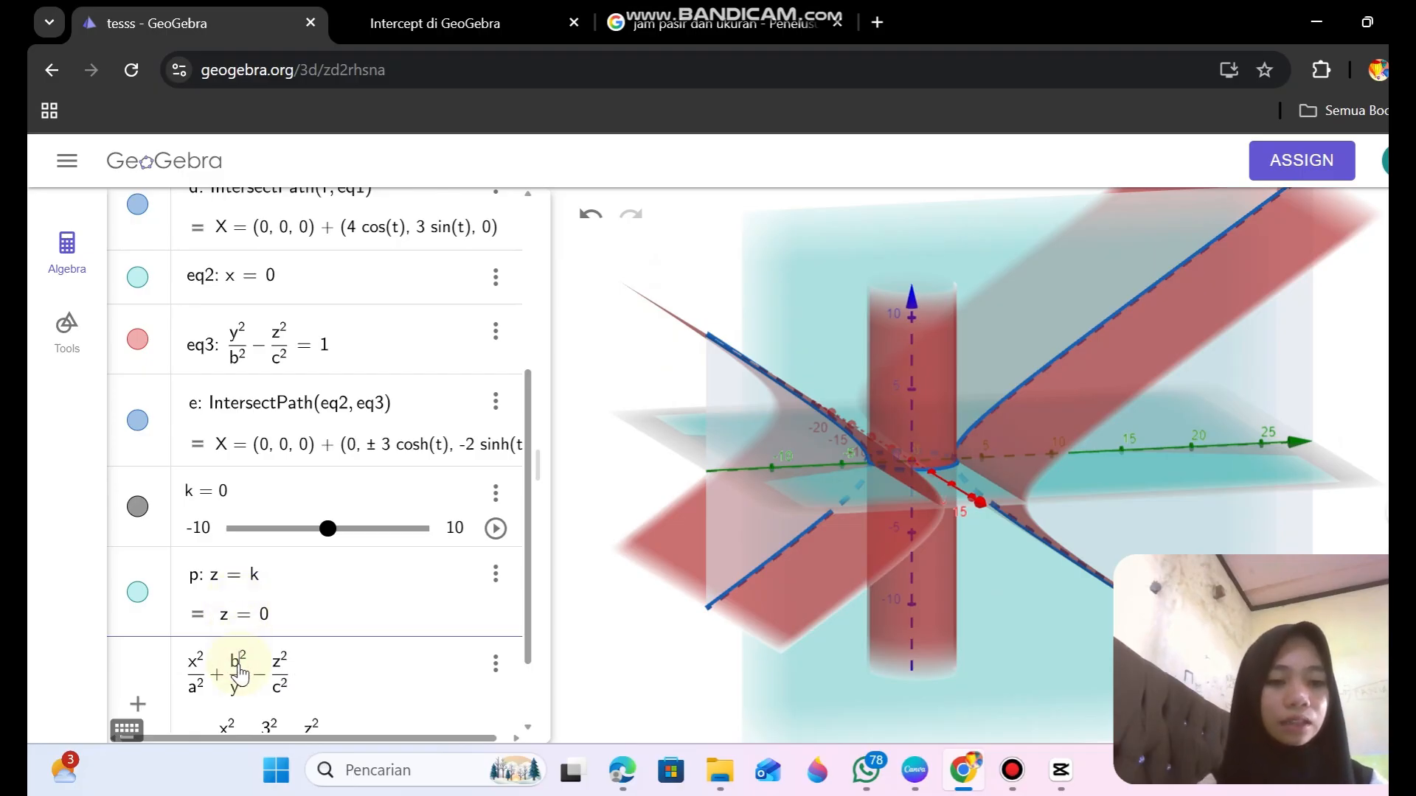
key("BackSpace")
type("y")
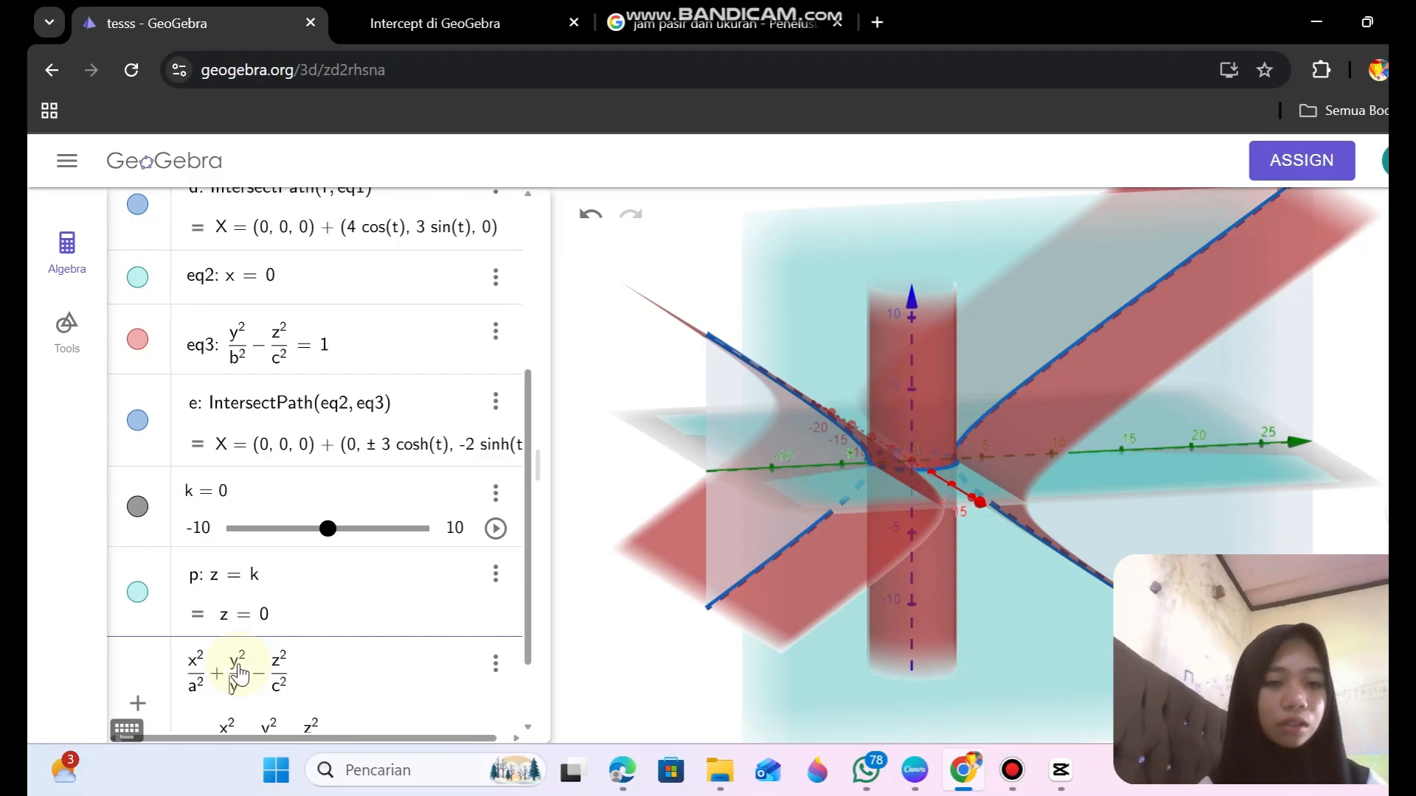
key("BackSpace")
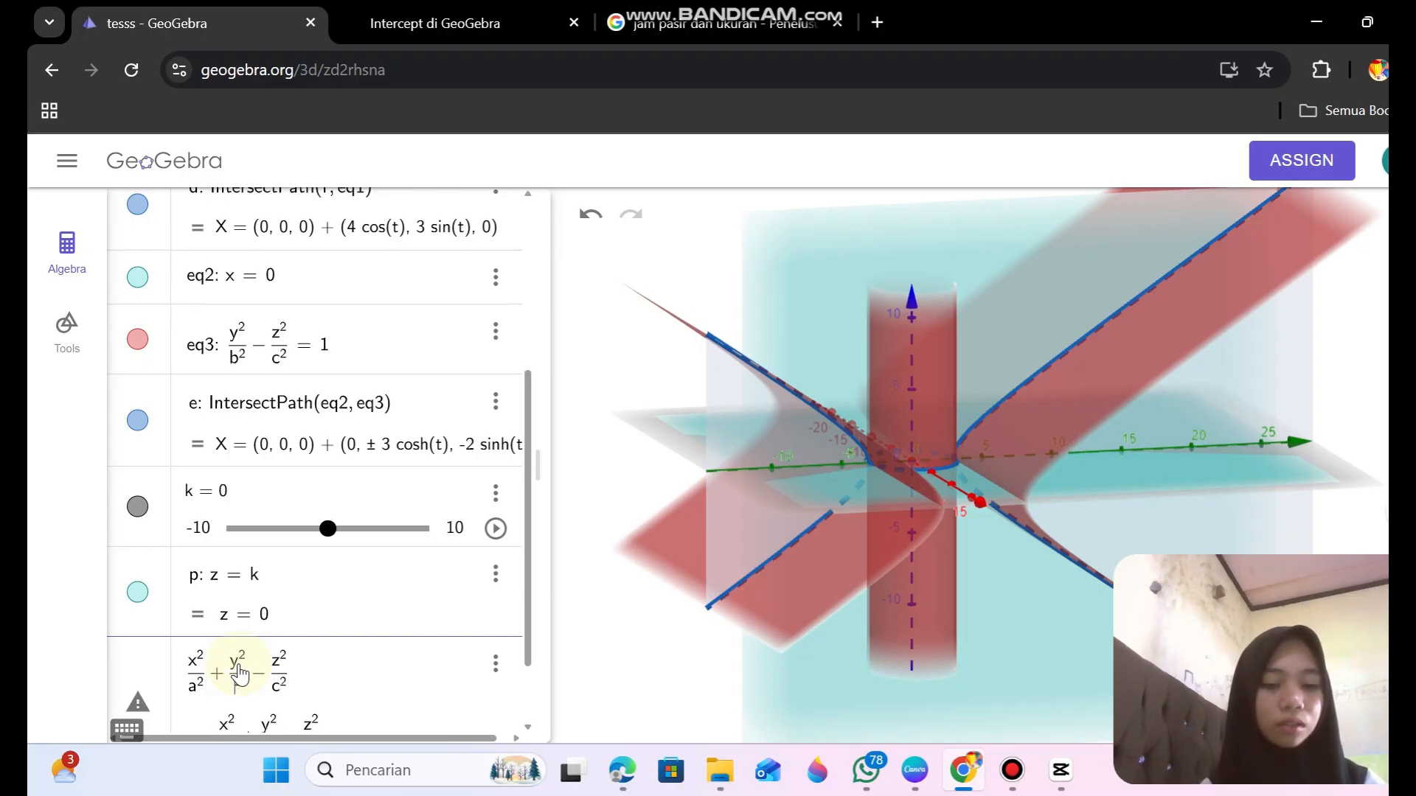
type("b^2")
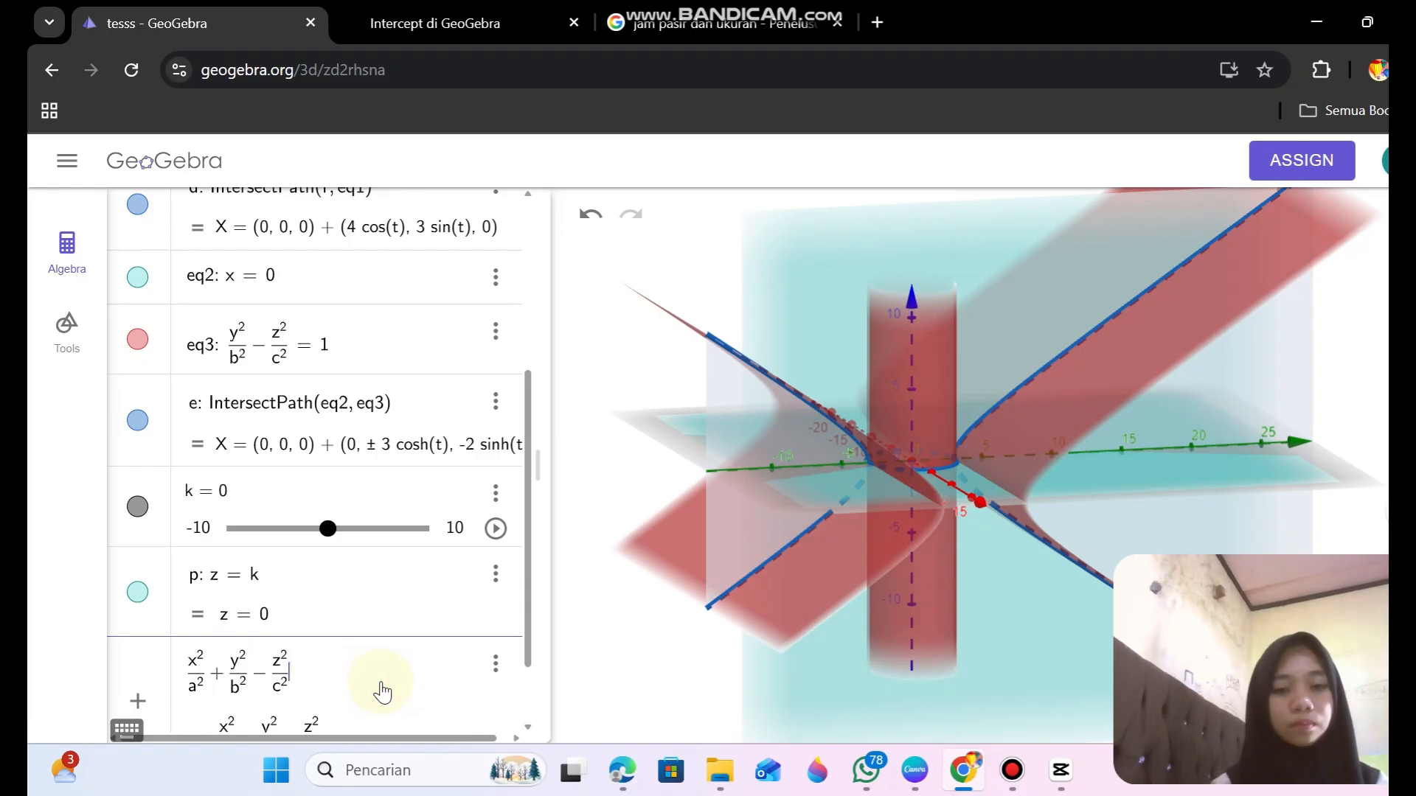
type("1")
key("Return")
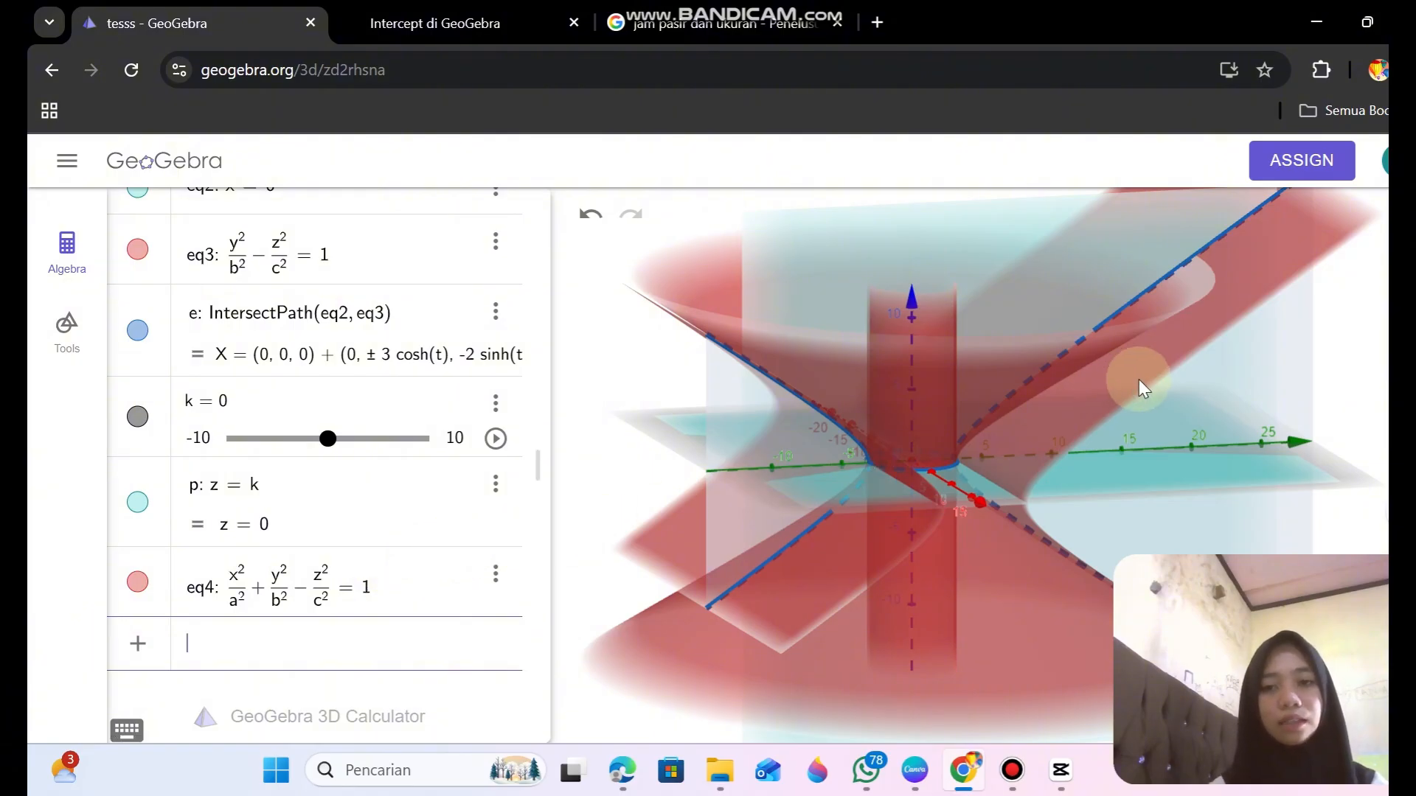
Hide intersection curve e, the hyperbolic cylinder eq3 and the plane z = k.
left_click(137, 330)
left_click(135, 258)
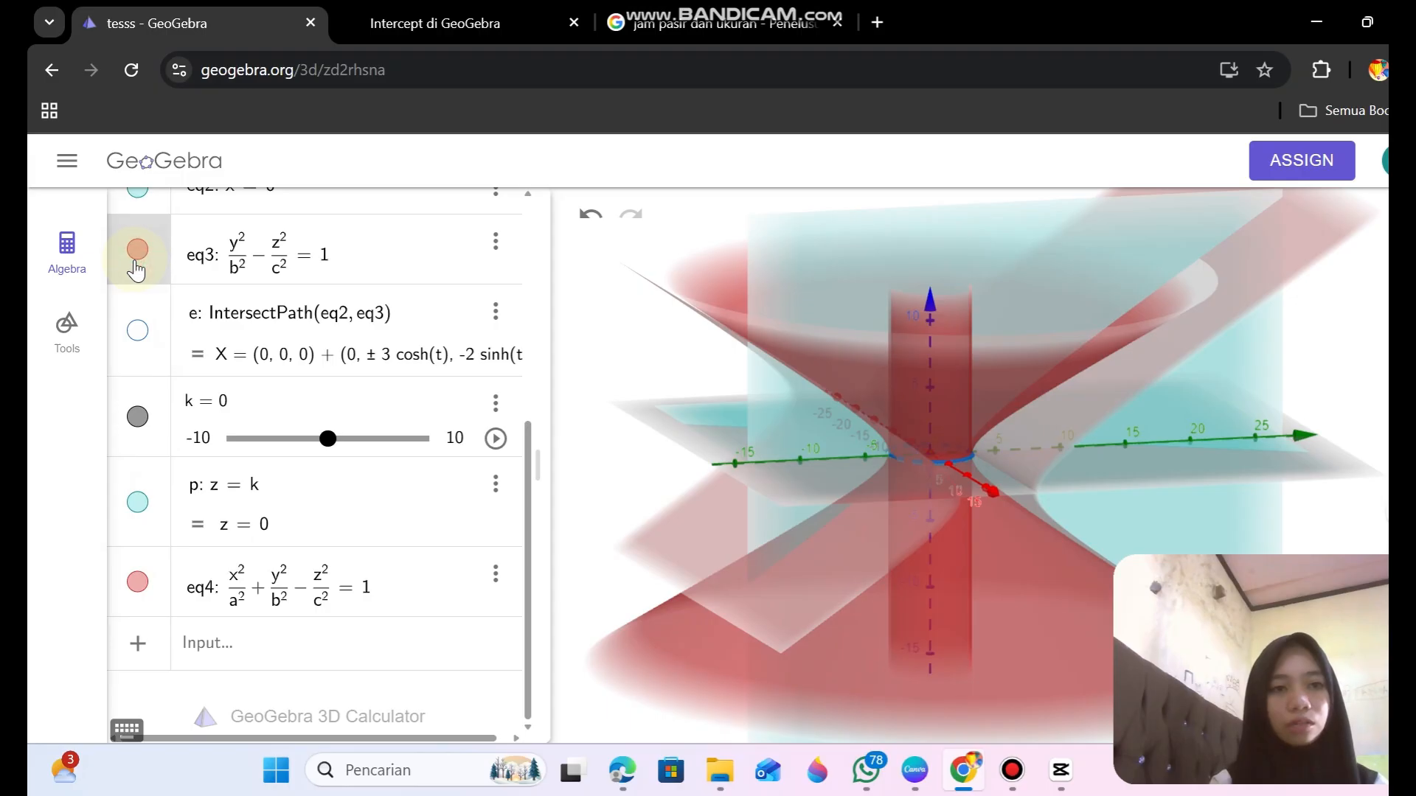
left_click(131, 516)
left_click(137, 506)
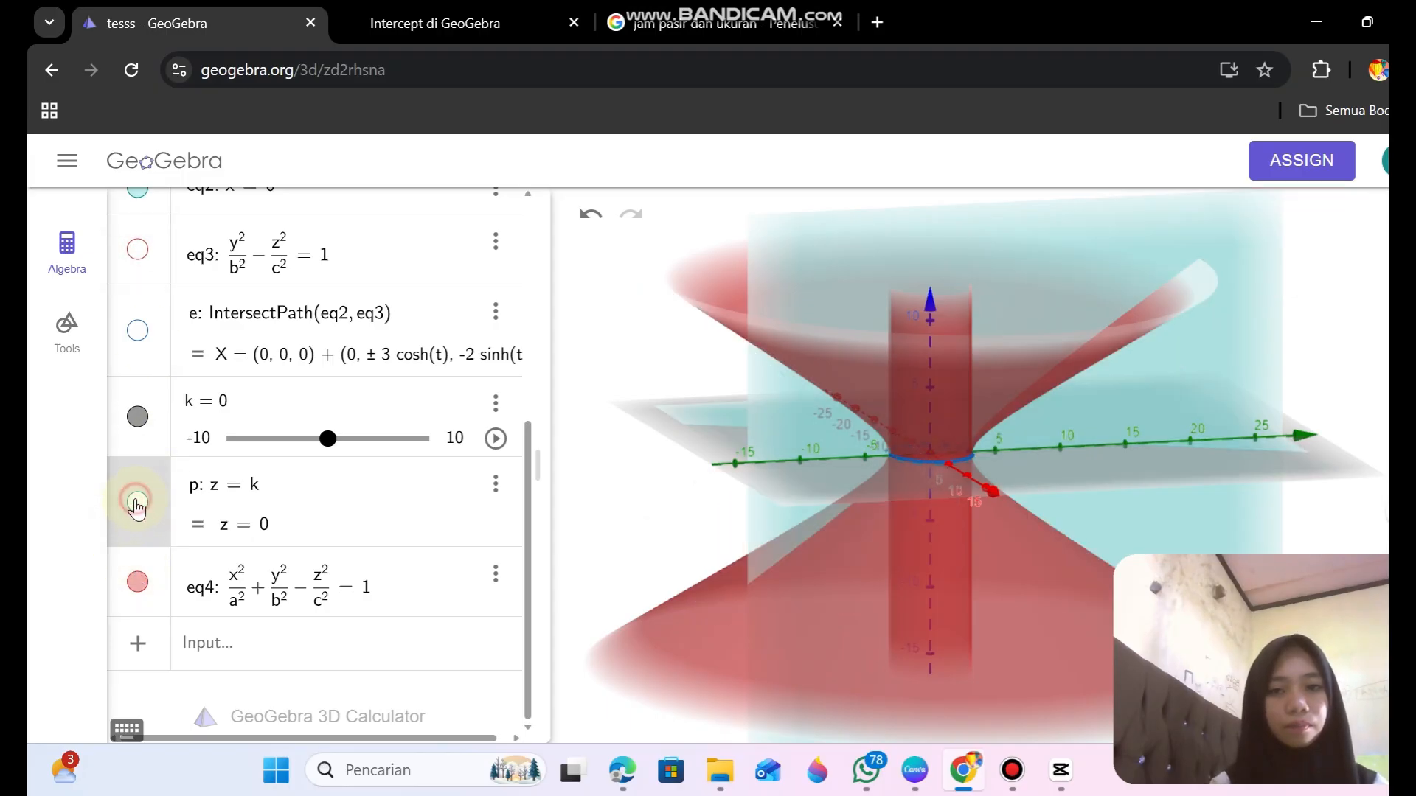
Hide the plane x = 0, intersection curve d, the elliptic cylinder eq1 and the plane z = 0.
scroll(137, 506, "up", 3)
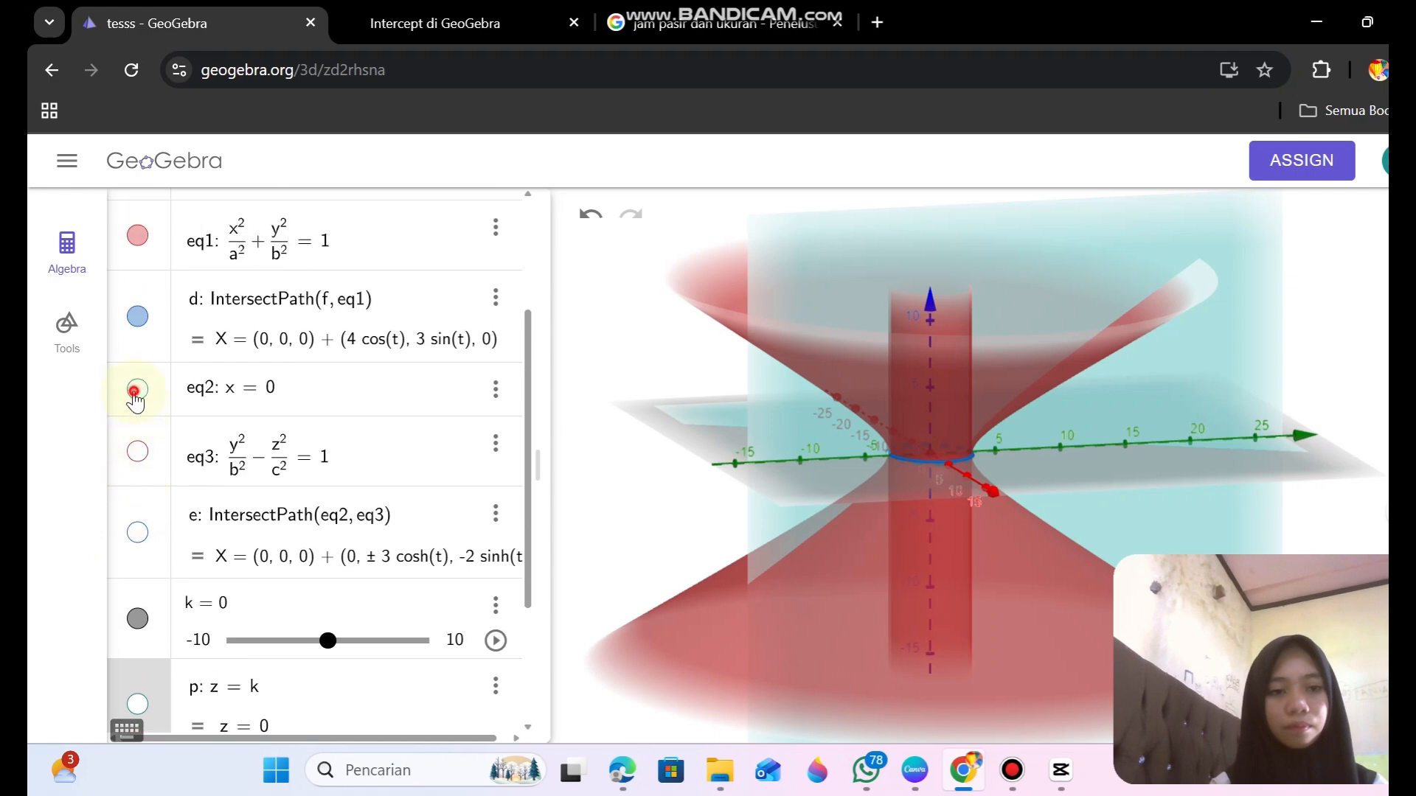
left_click(134, 391)
left_click(137, 317)
left_click(135, 236)
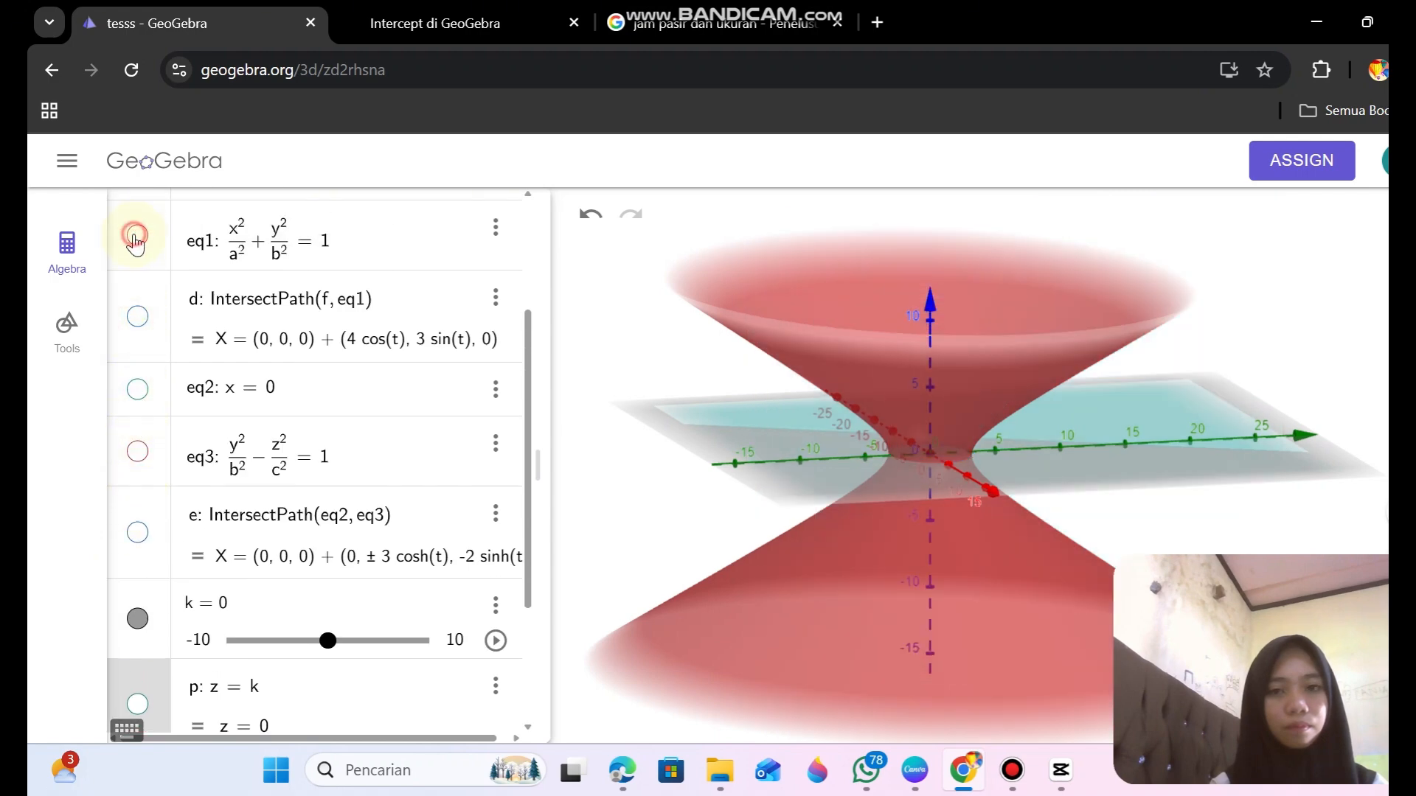
scroll(135, 244, "up", 3)
left_click(136, 354)
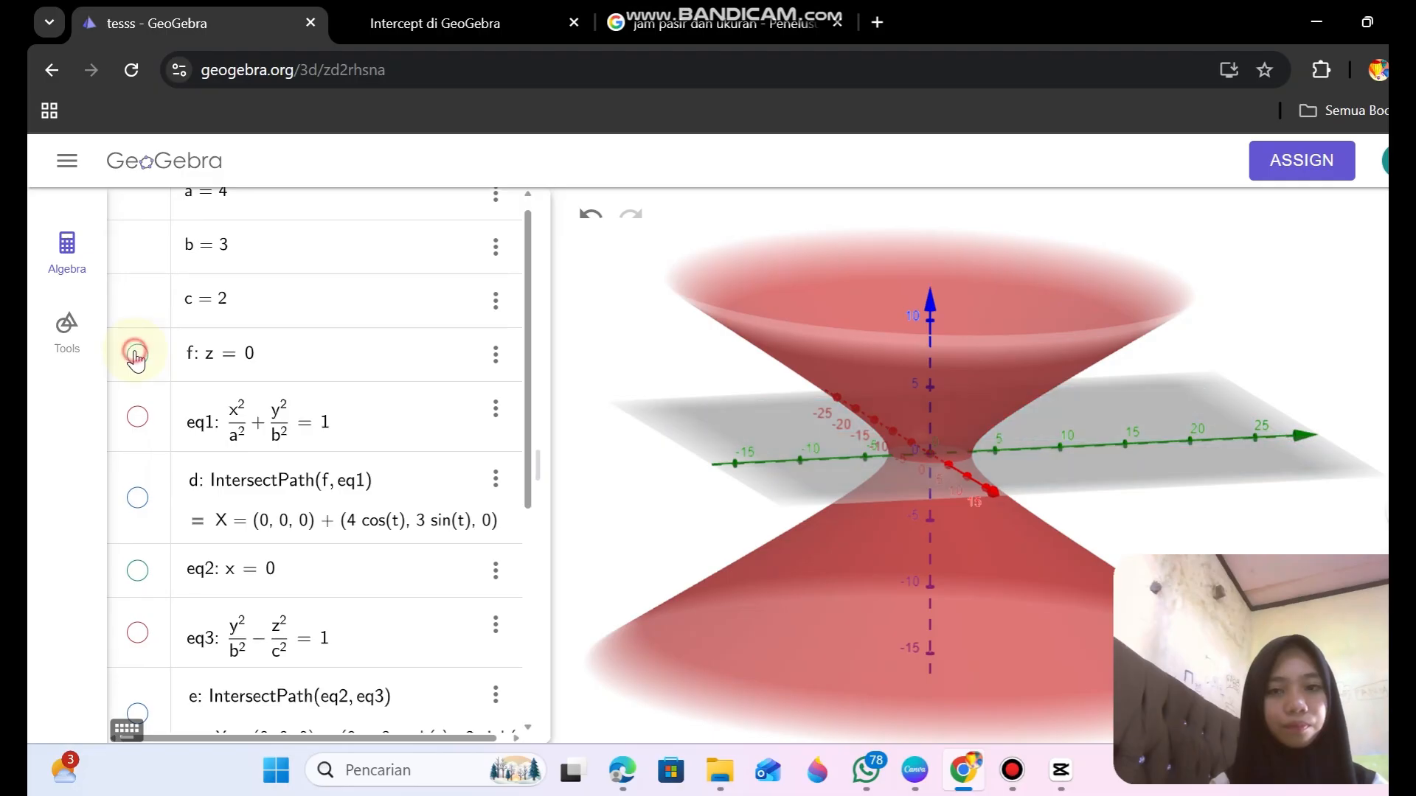
Hide the slider k from the 3D view.
scroll(137, 359, "down", 4)
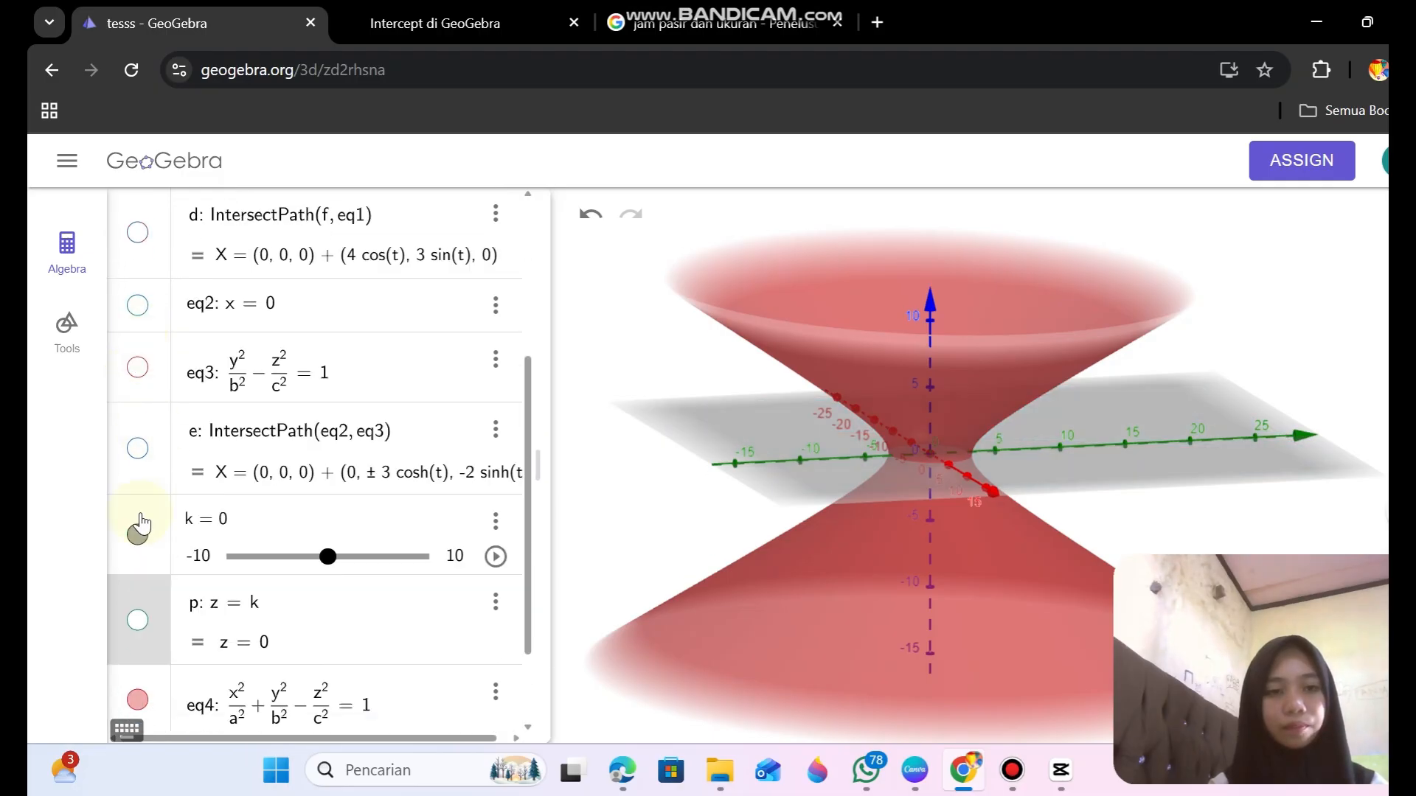
left_click(138, 535)
left_click(139, 546)
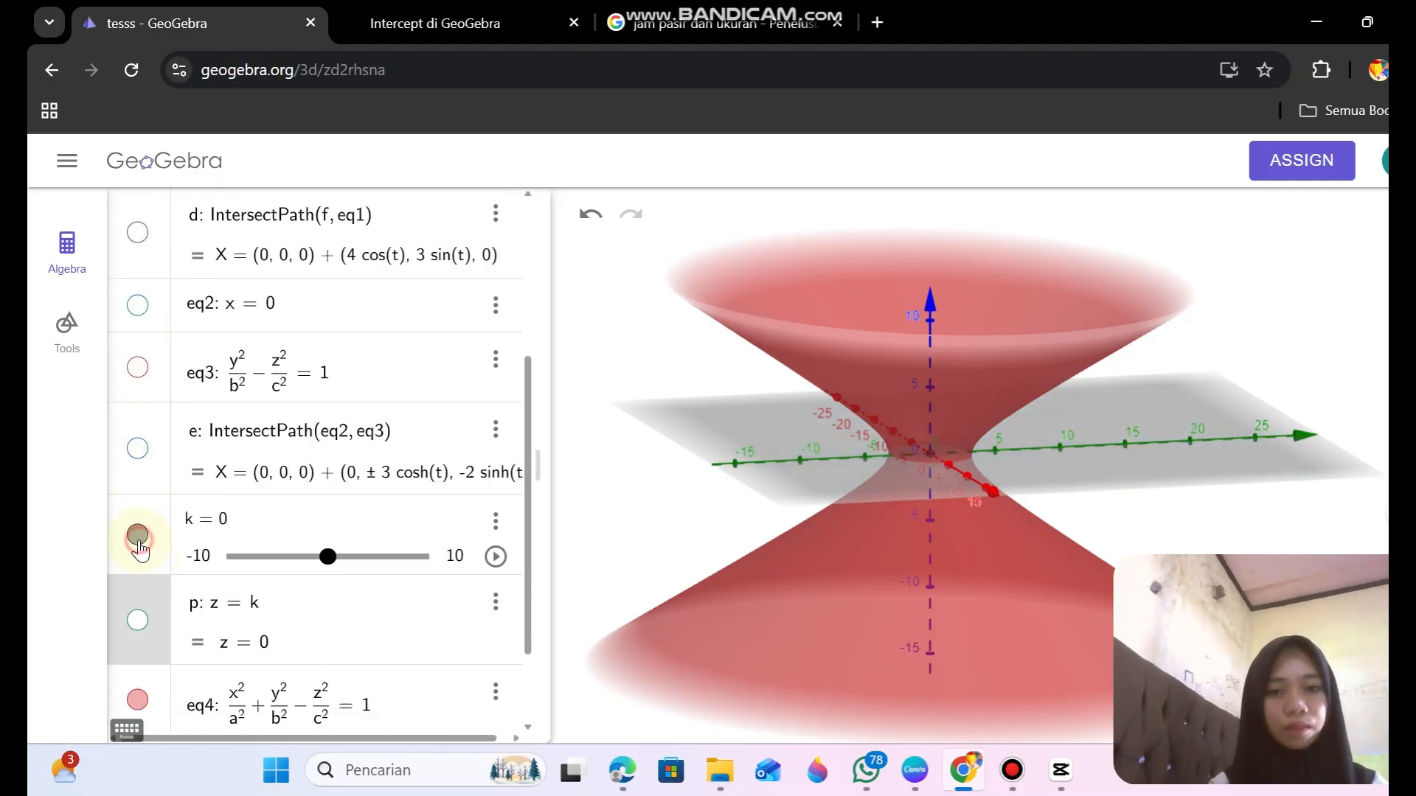
left_click(138, 537)
Create the curve Intersect(p, eq4) between plane z = k and the hyperboloid, and start animating slider k.
scroll(136, 543, "down", 2)
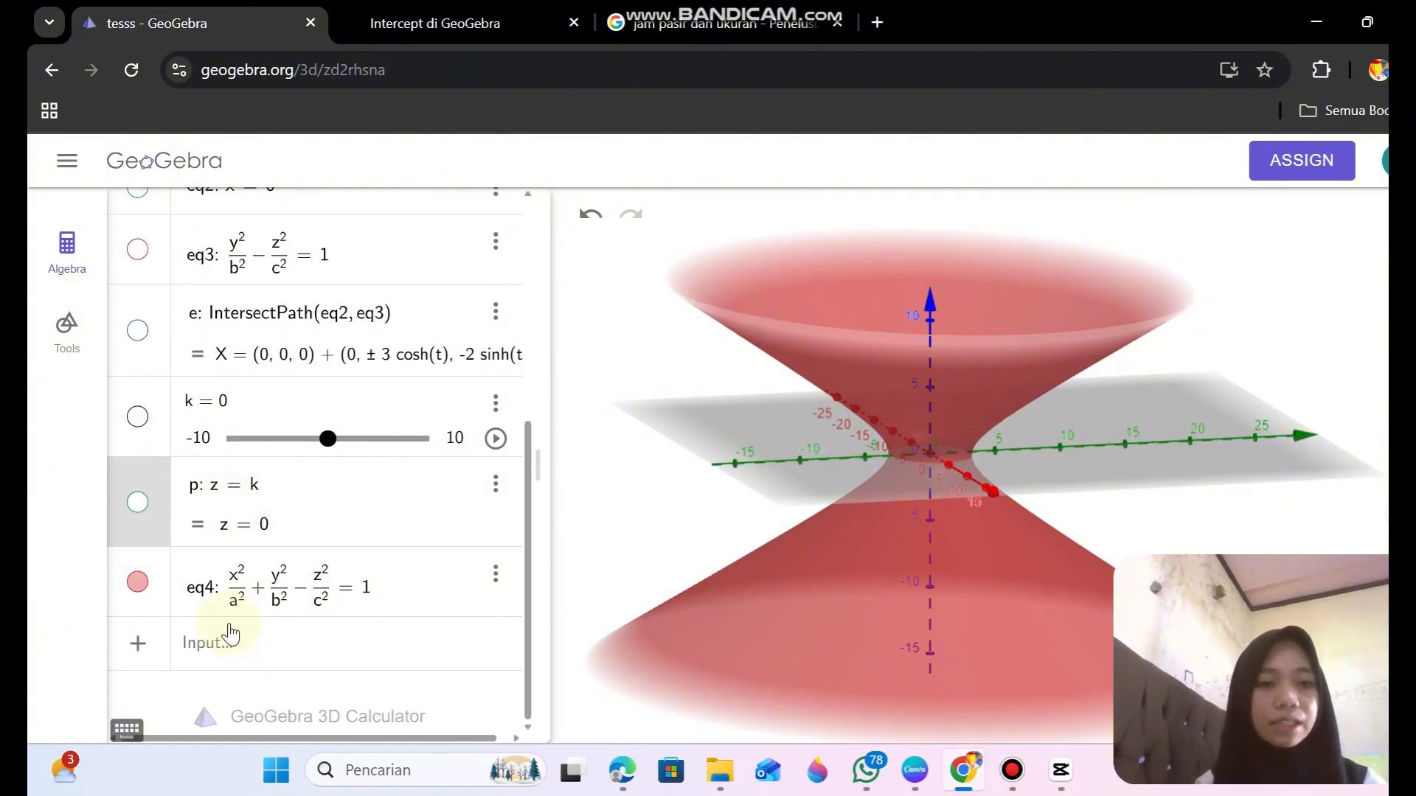
left_click(243, 656)
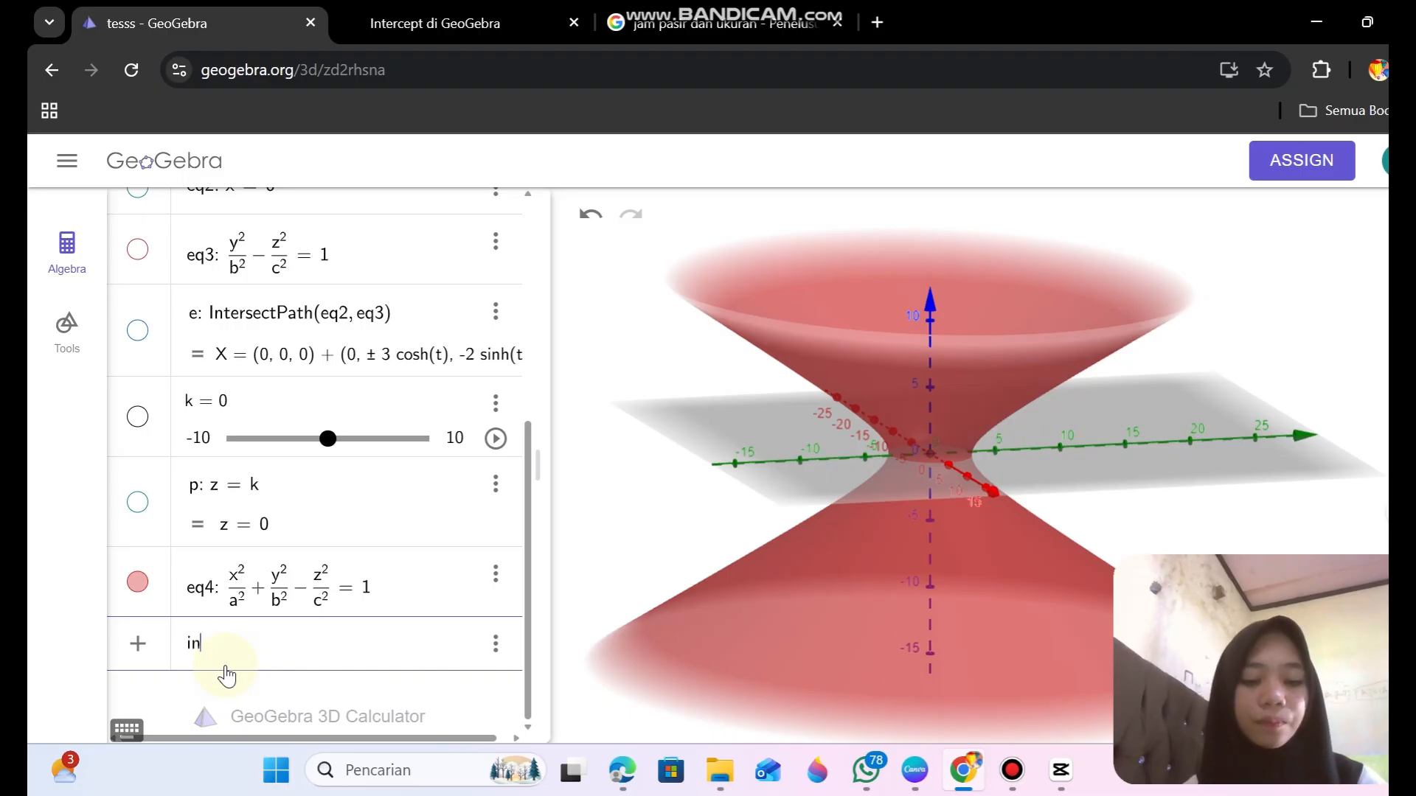
type("te")
mouse_move(287, 483)
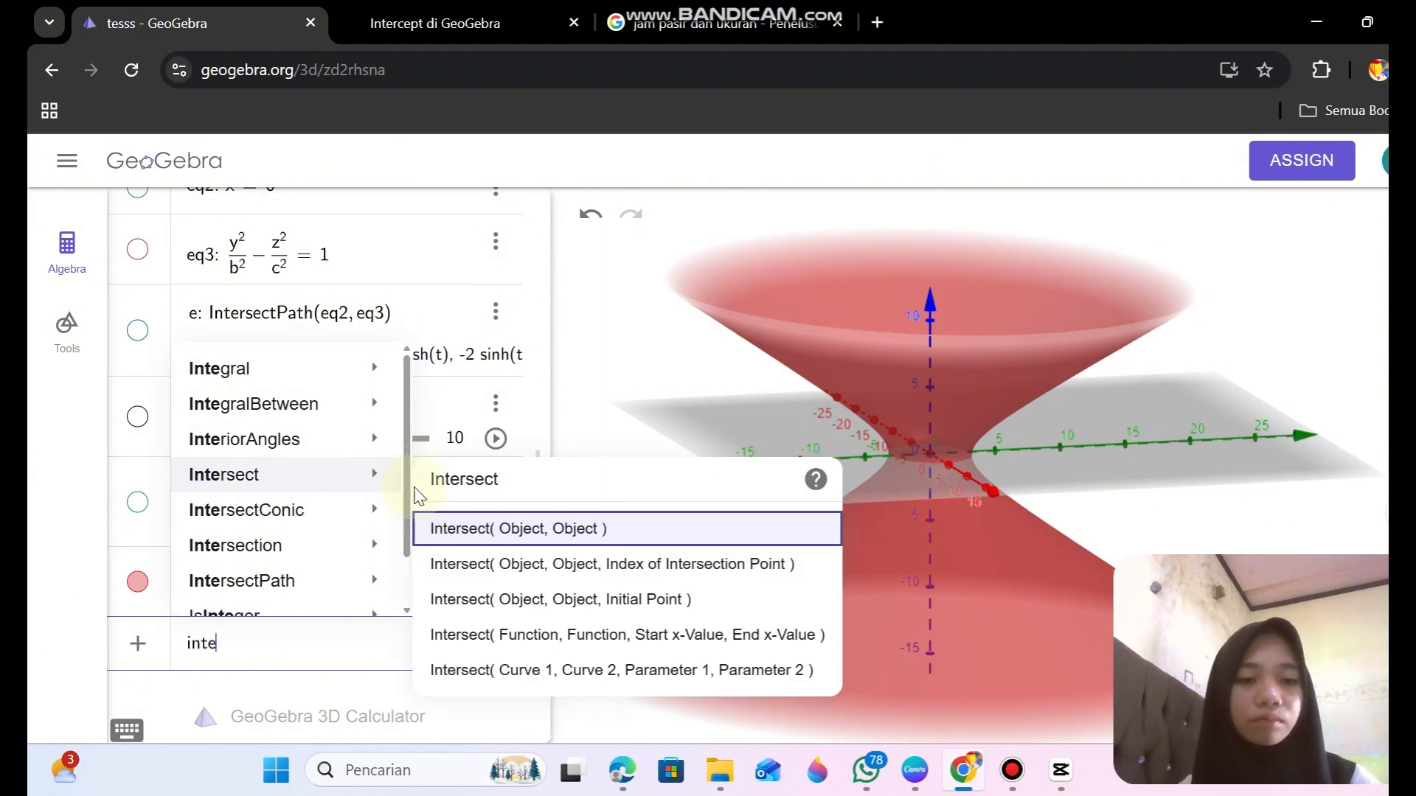
left_click(442, 525)
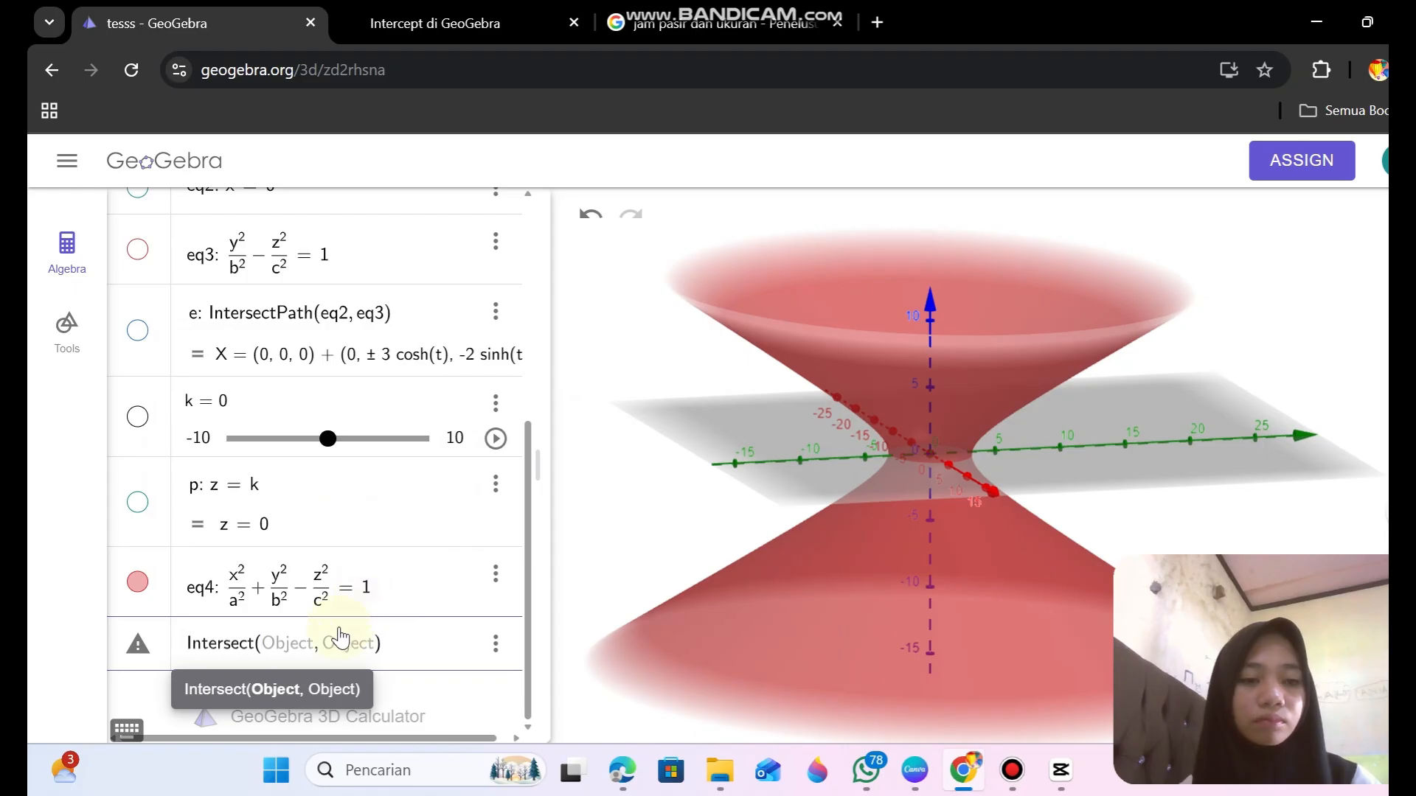
type("p")
key("Right")
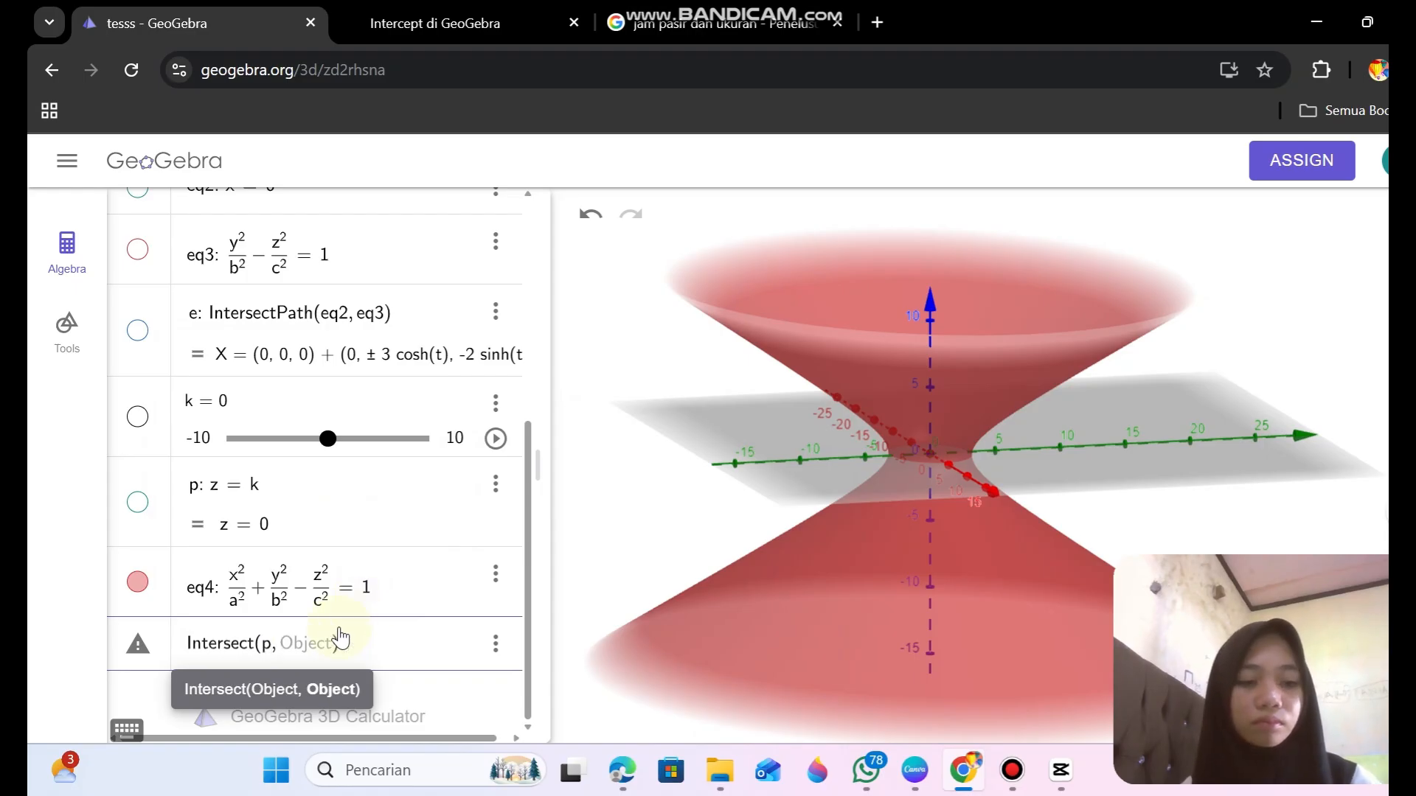
type("eq4")
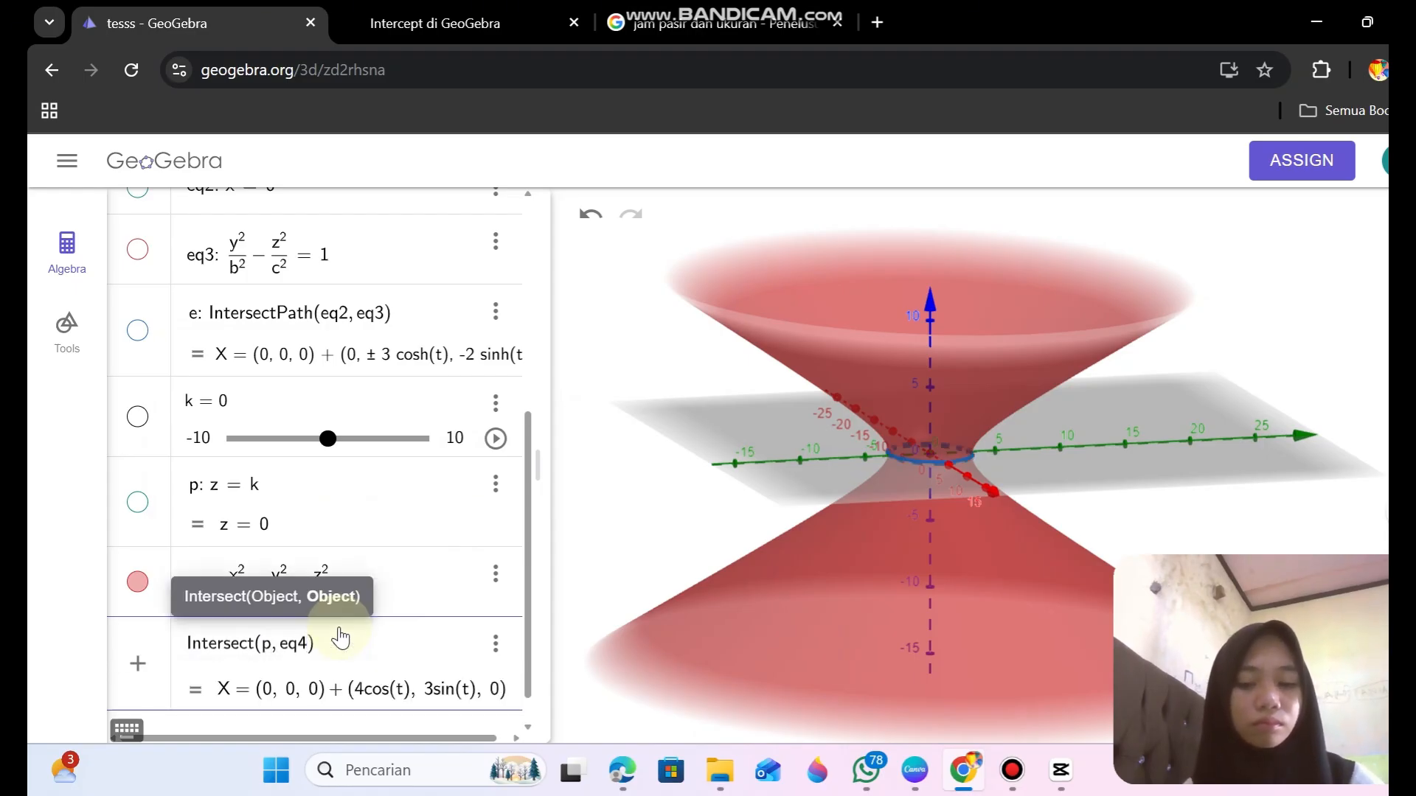
key("Return")
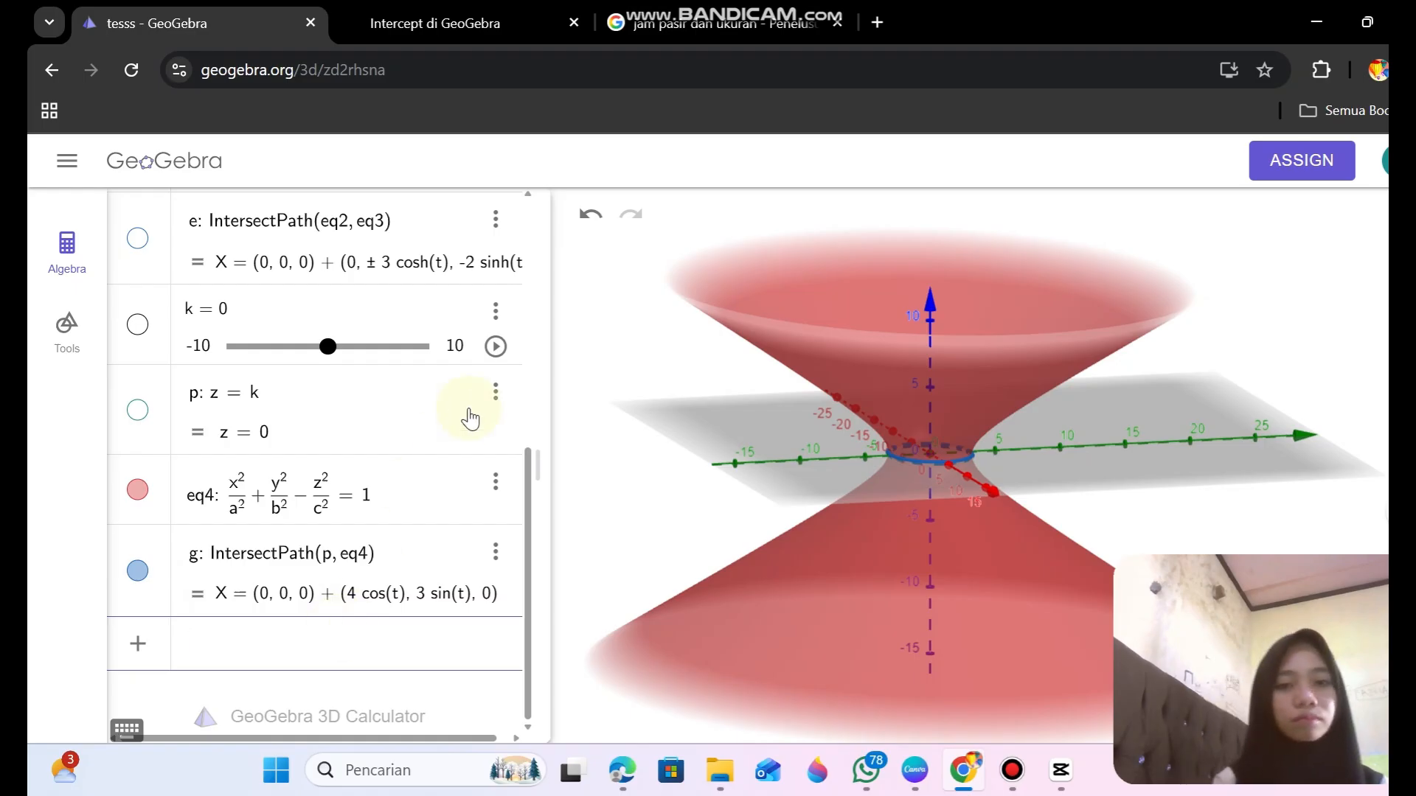
left_click(494, 346)
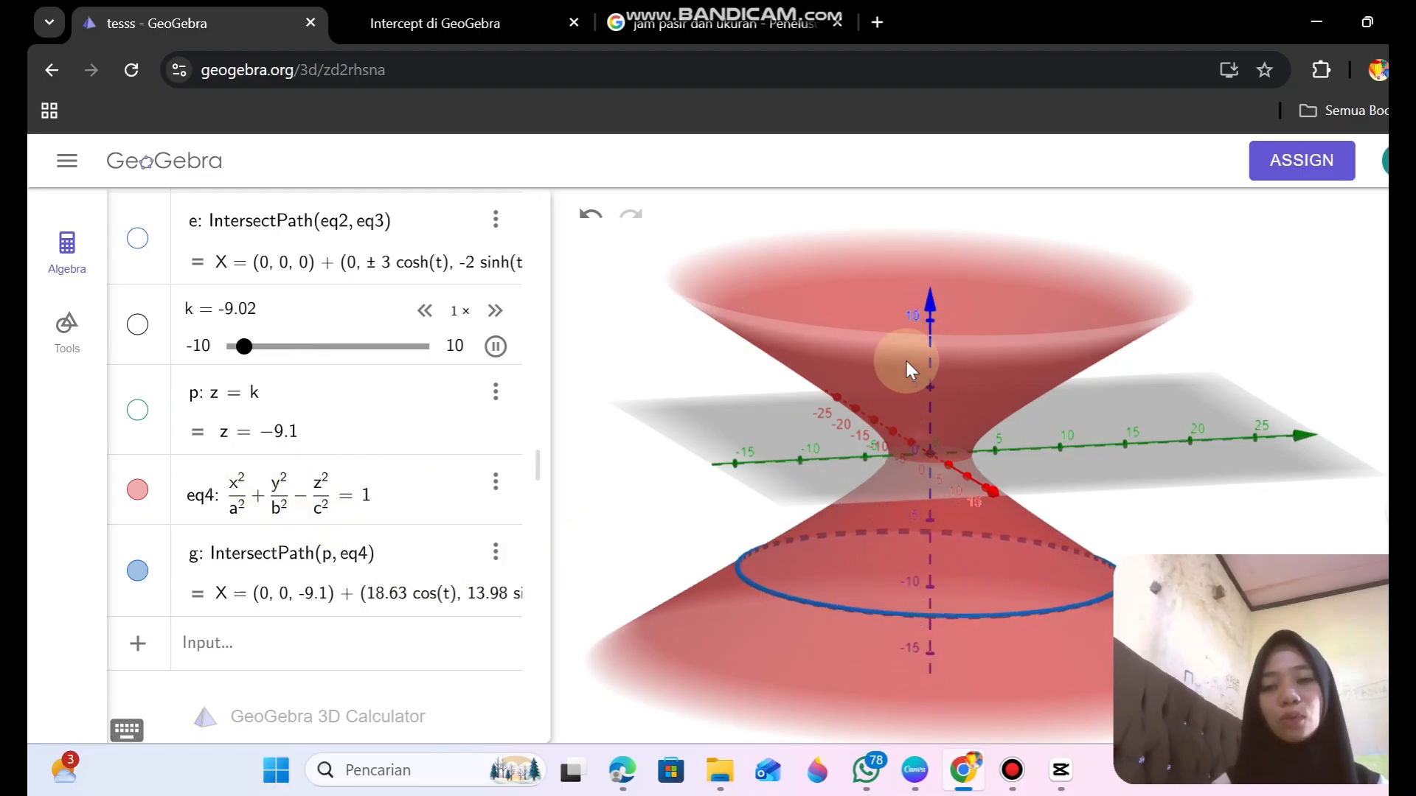
Change the z² numerator in surface equation eq4 to (z − k)².
left_click(324, 489)
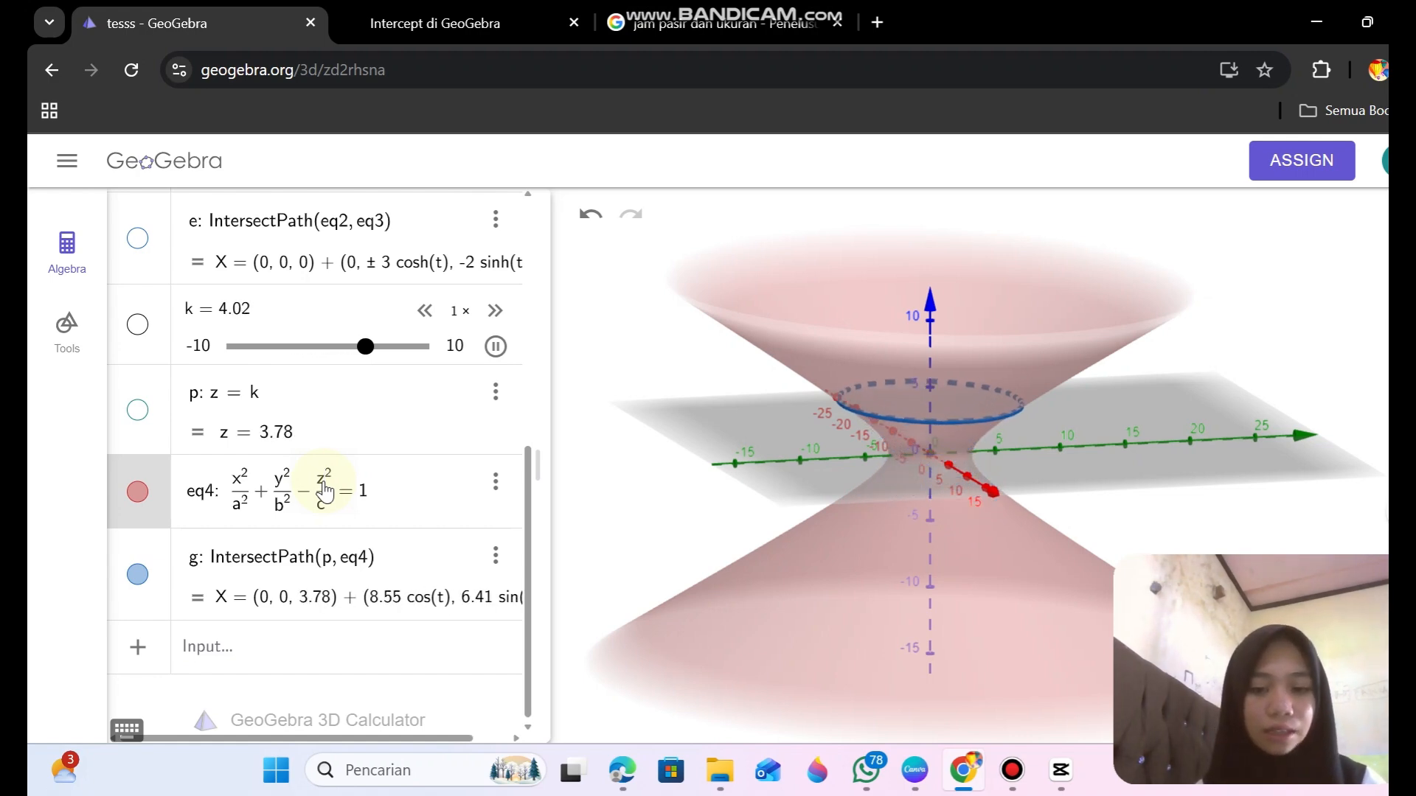
key("Return")
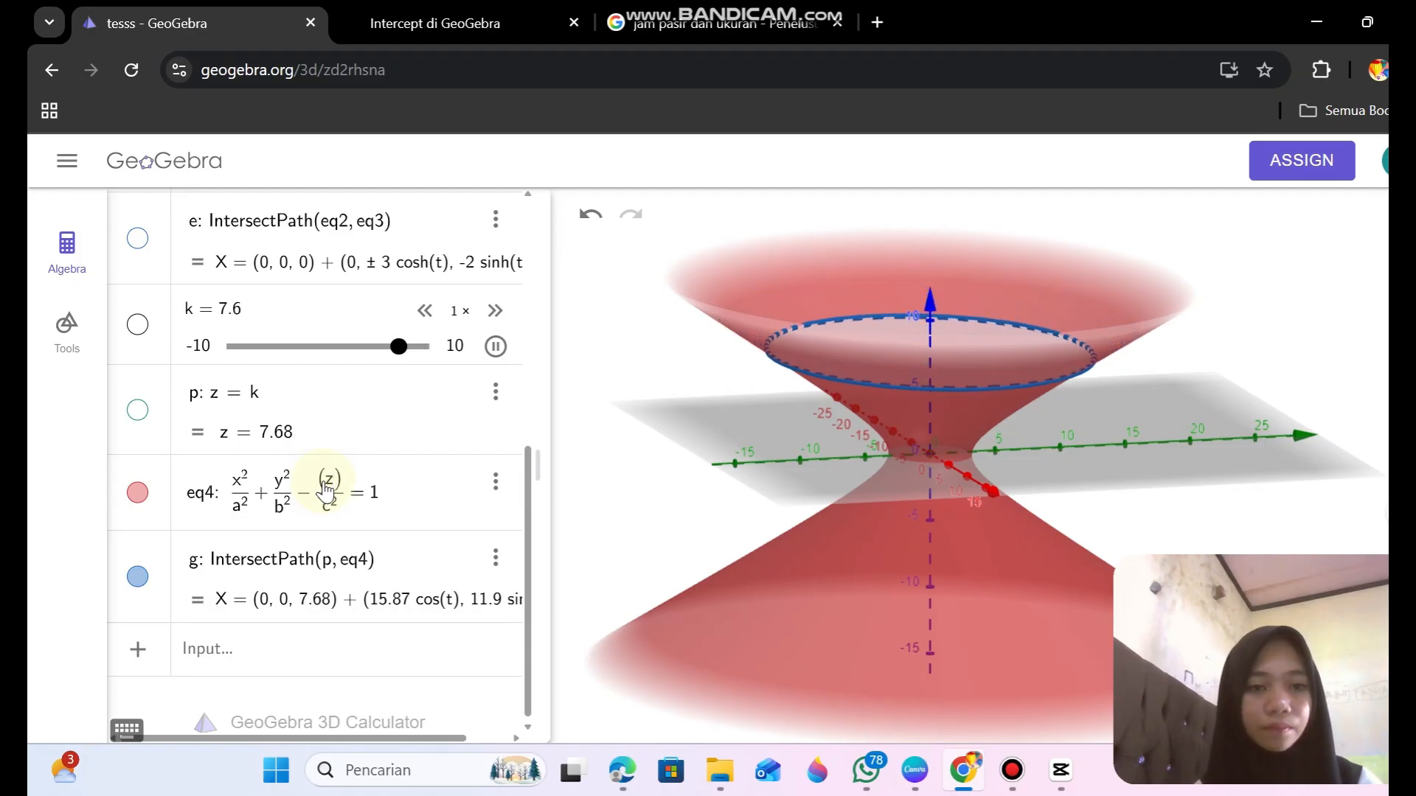
key("BackSpace")
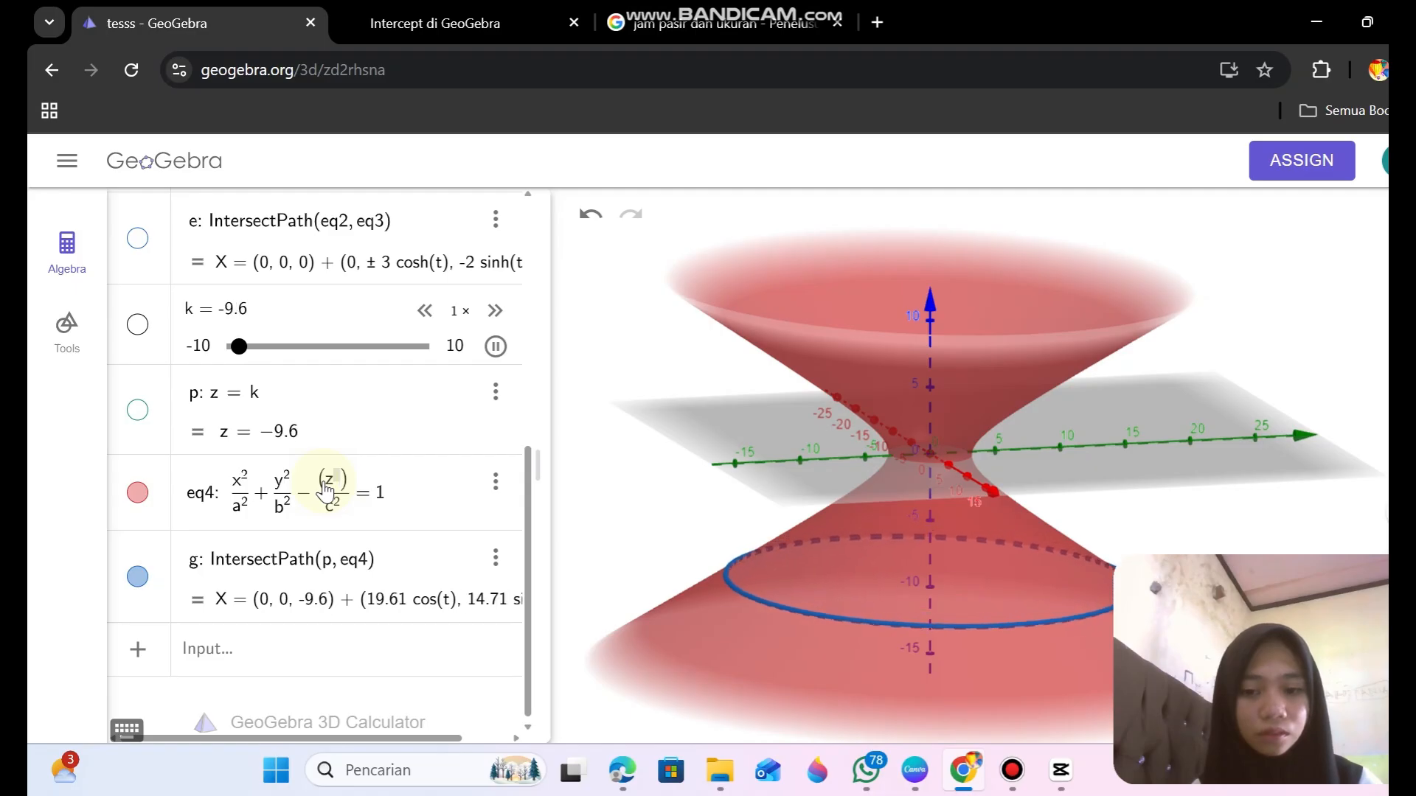
type("- k)")
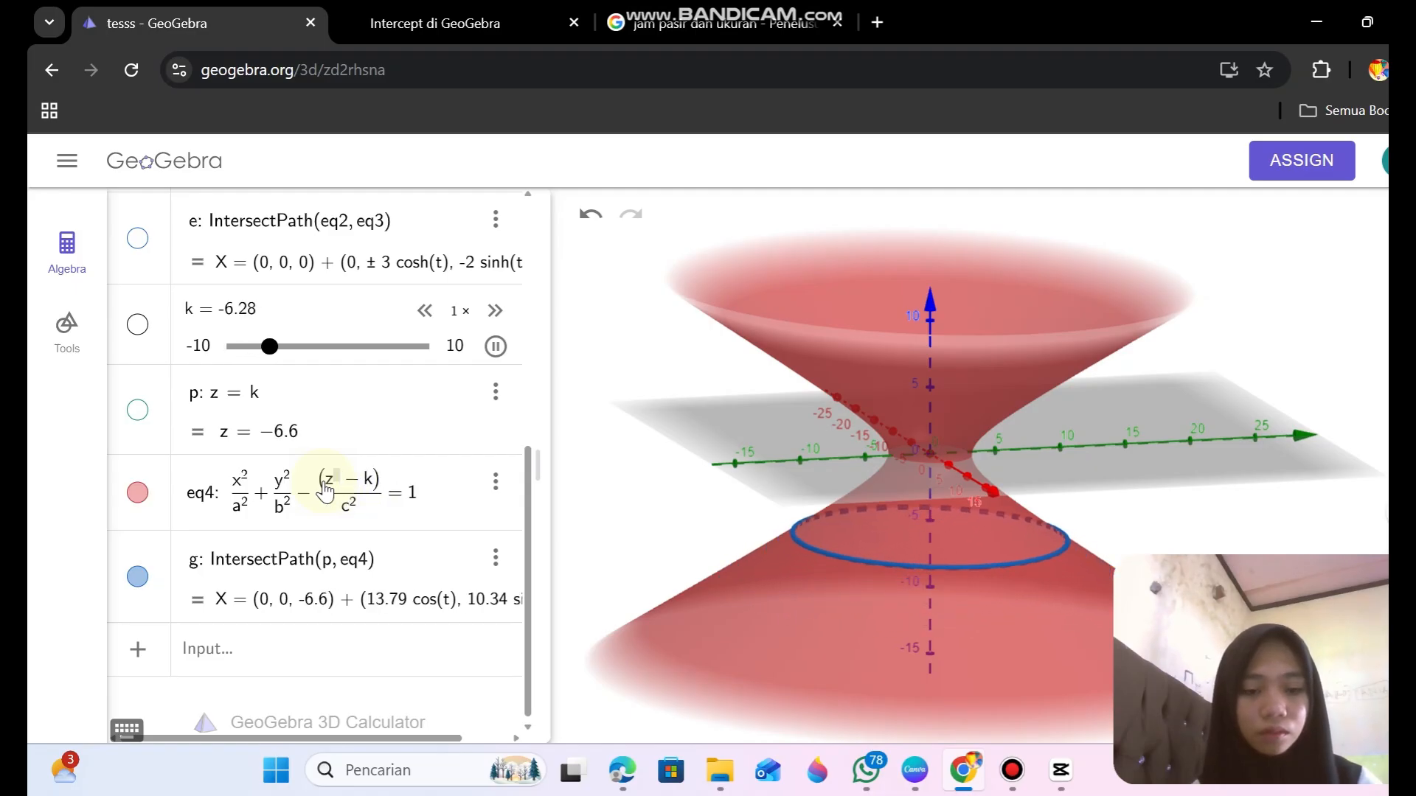
type("^2")
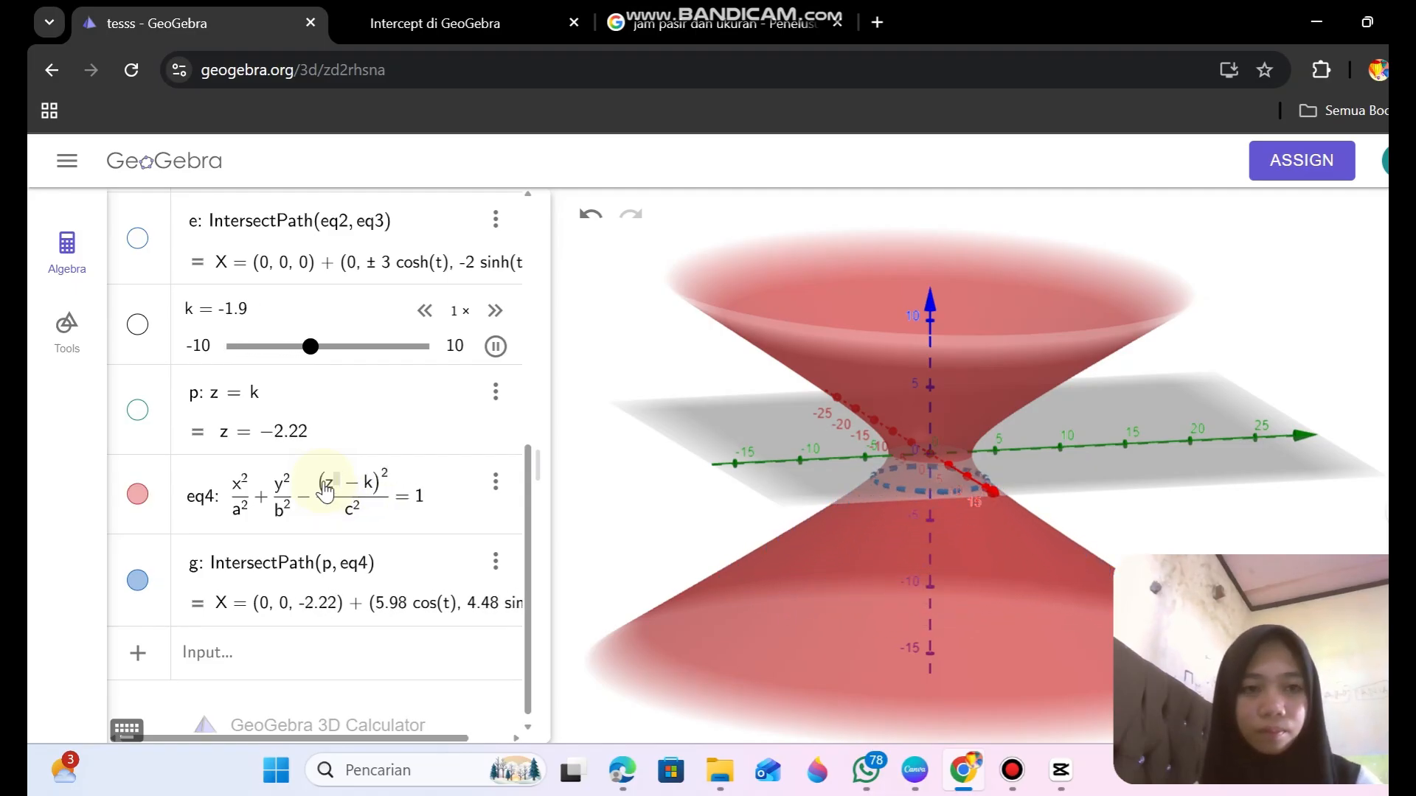
key("Return")
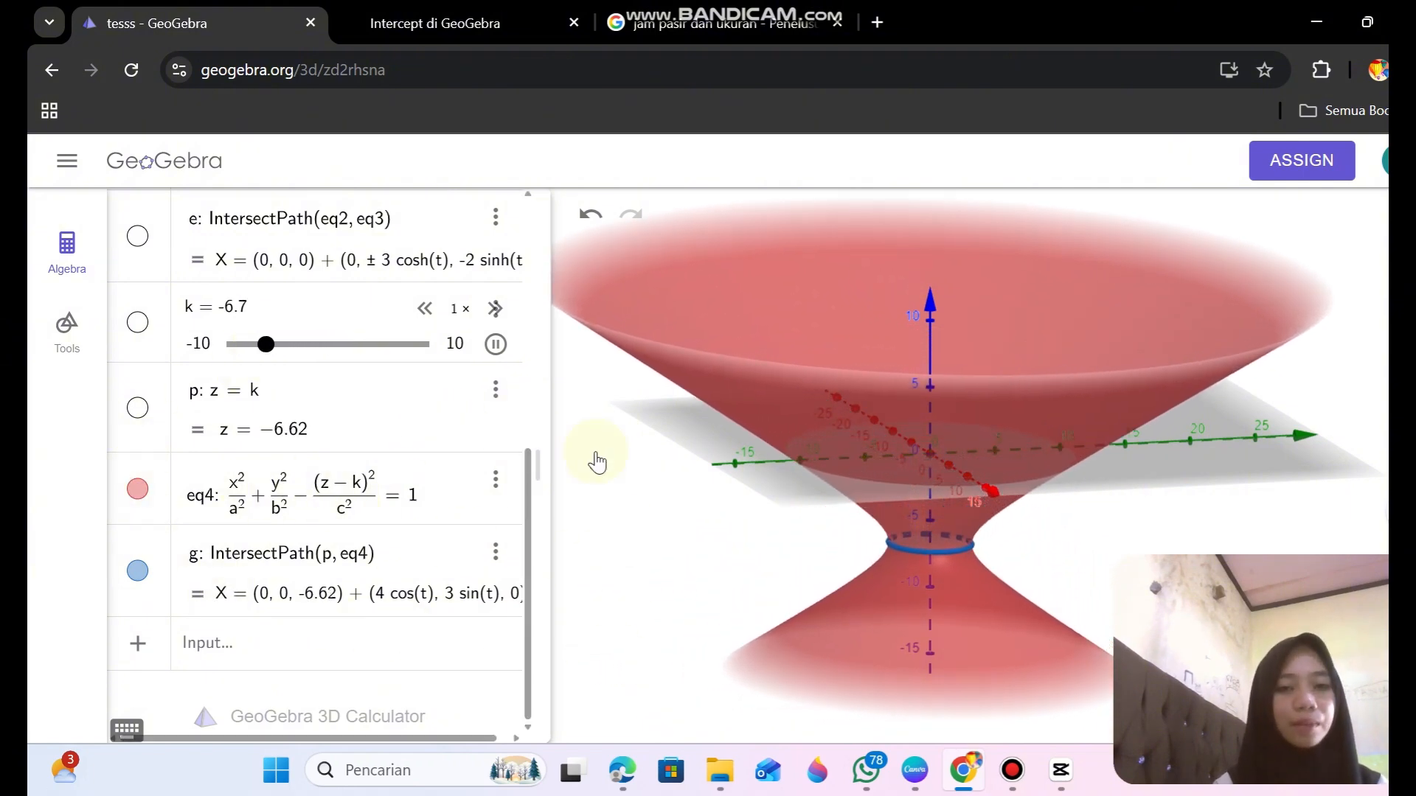
Set the colour of the hyperboloid surface eq4 to white.
left_click(496, 482)
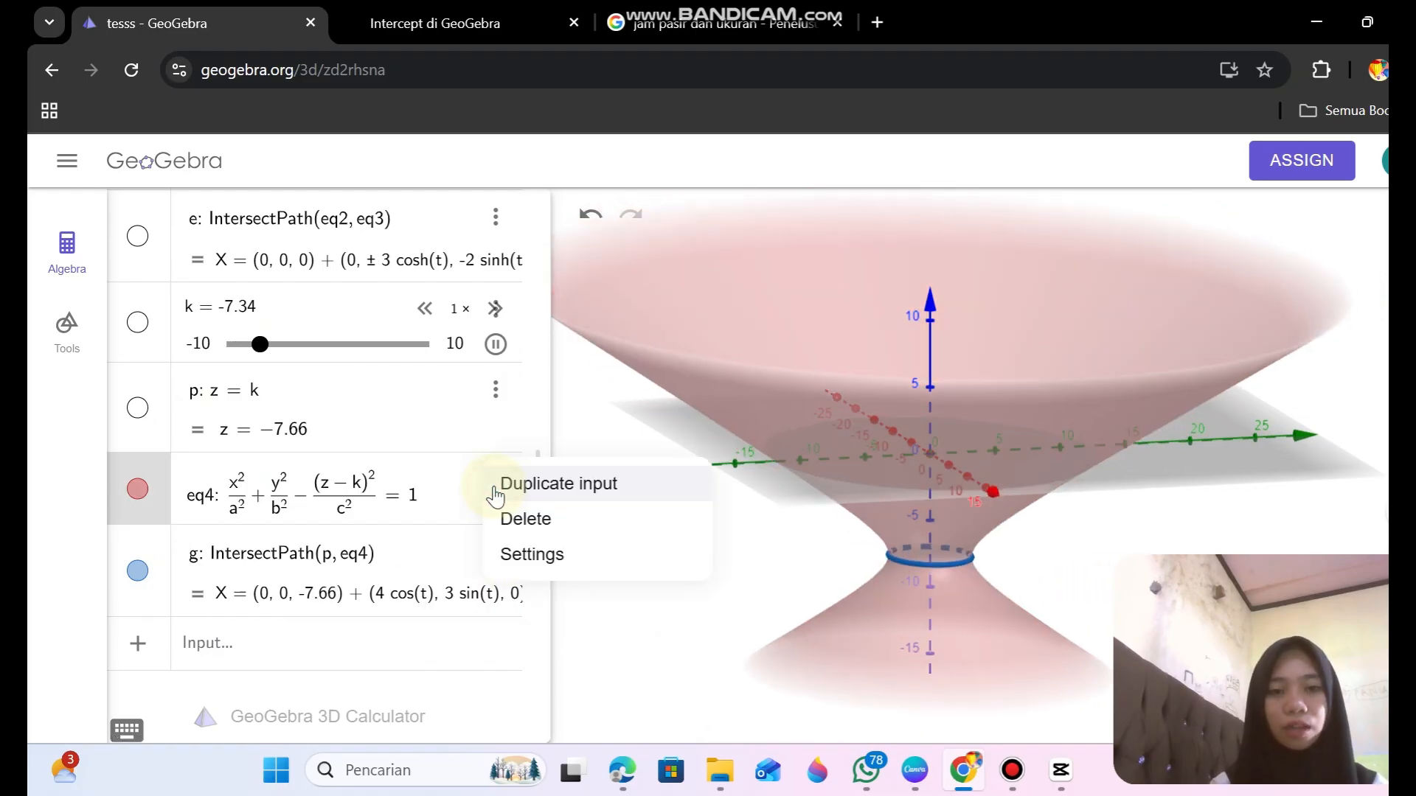
left_click(539, 562)
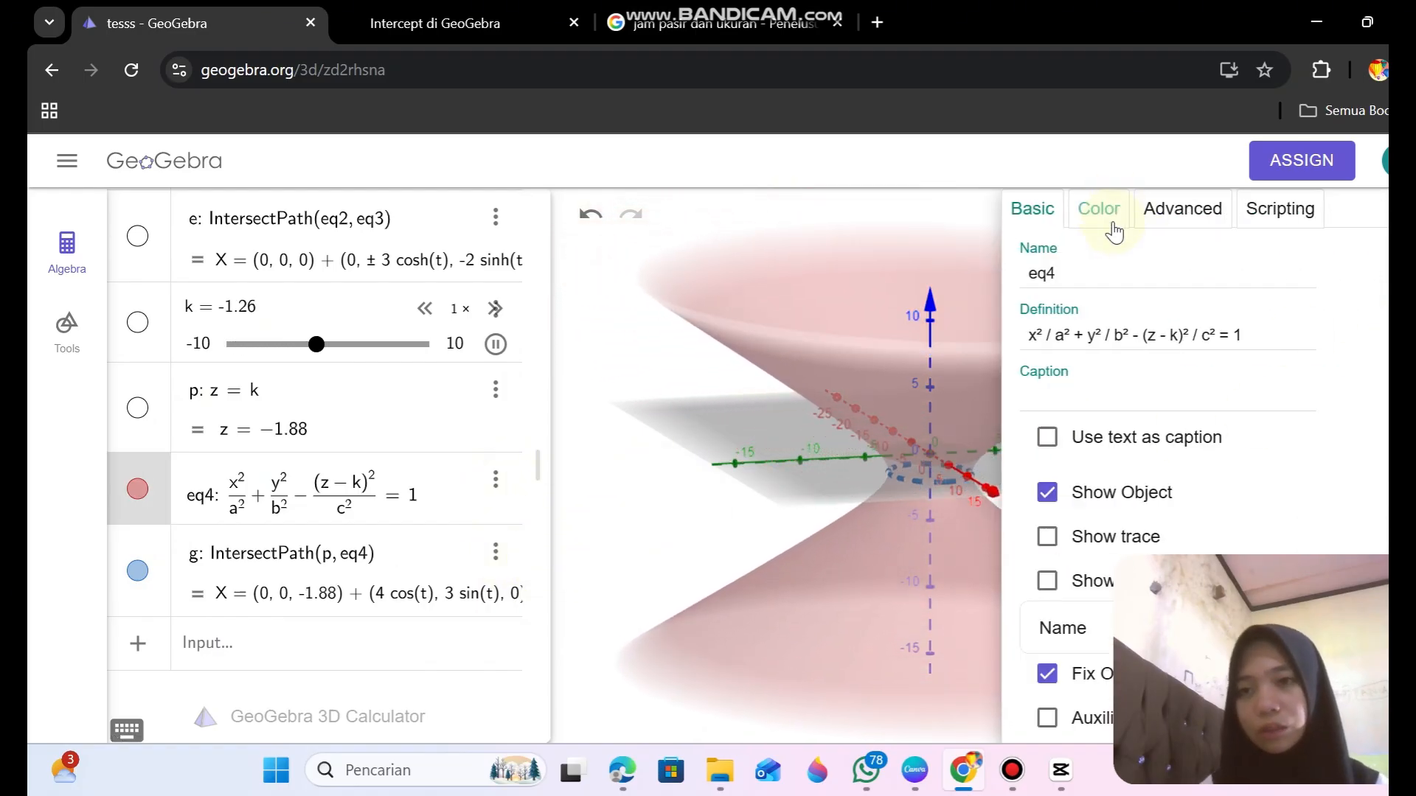
left_click(1098, 208)
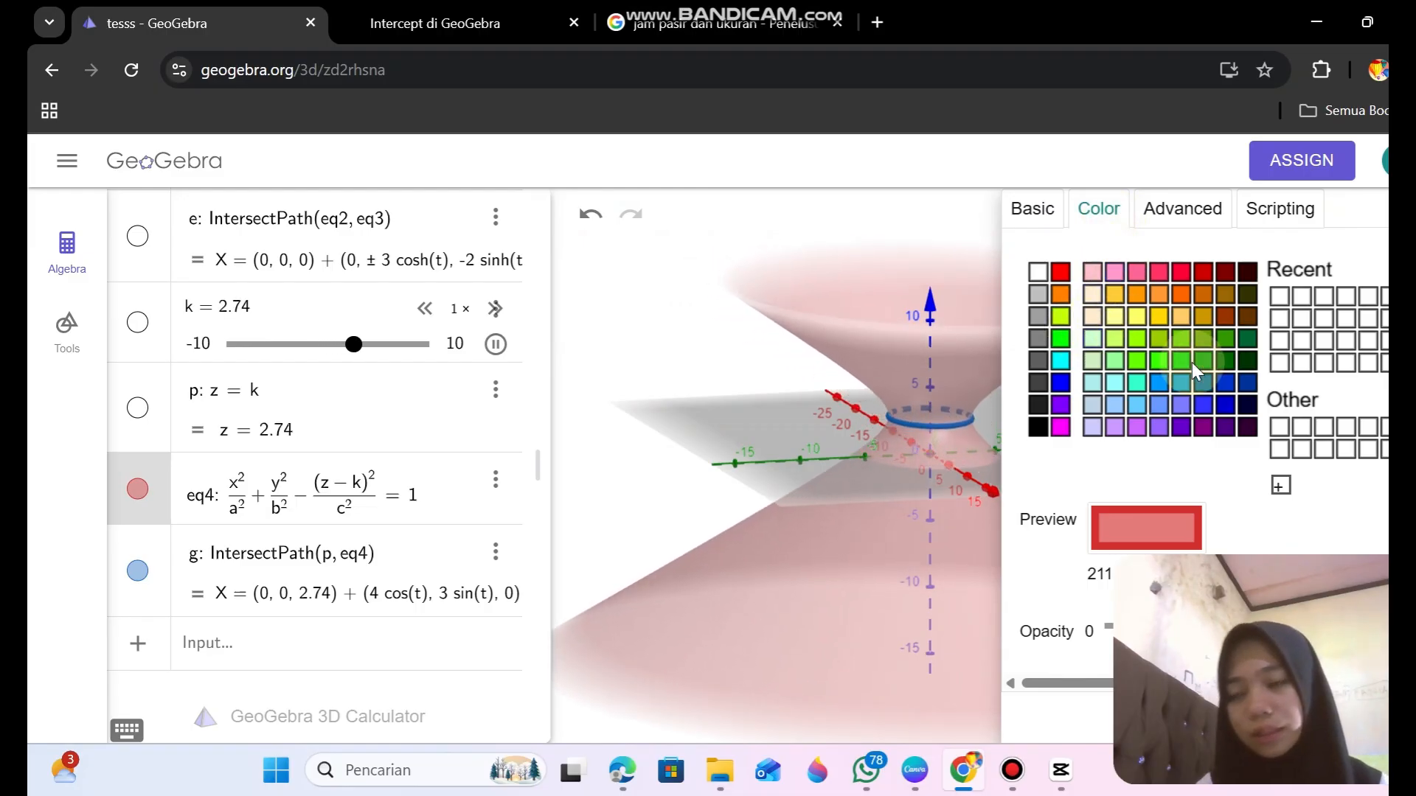
left_click(1038, 294)
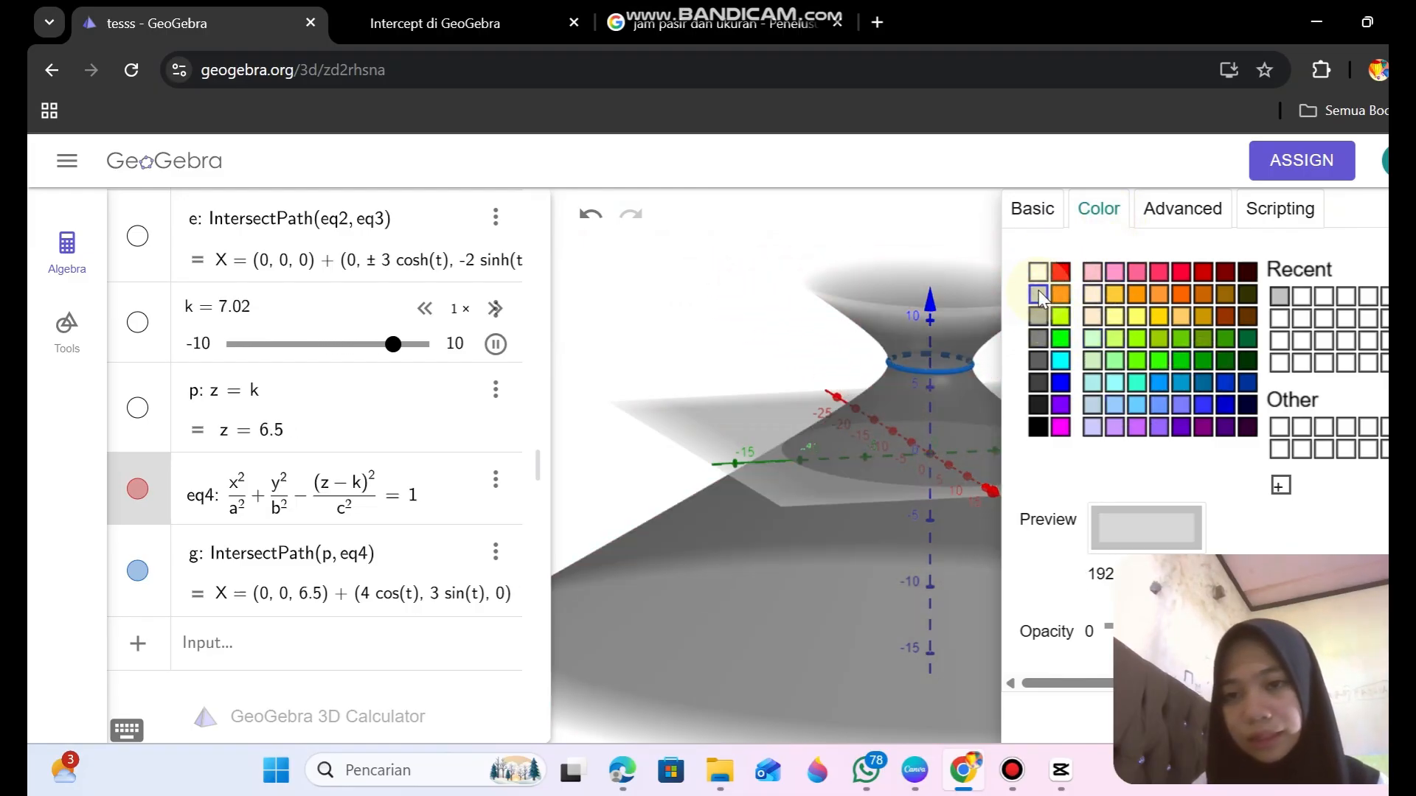
left_click(1037, 272)
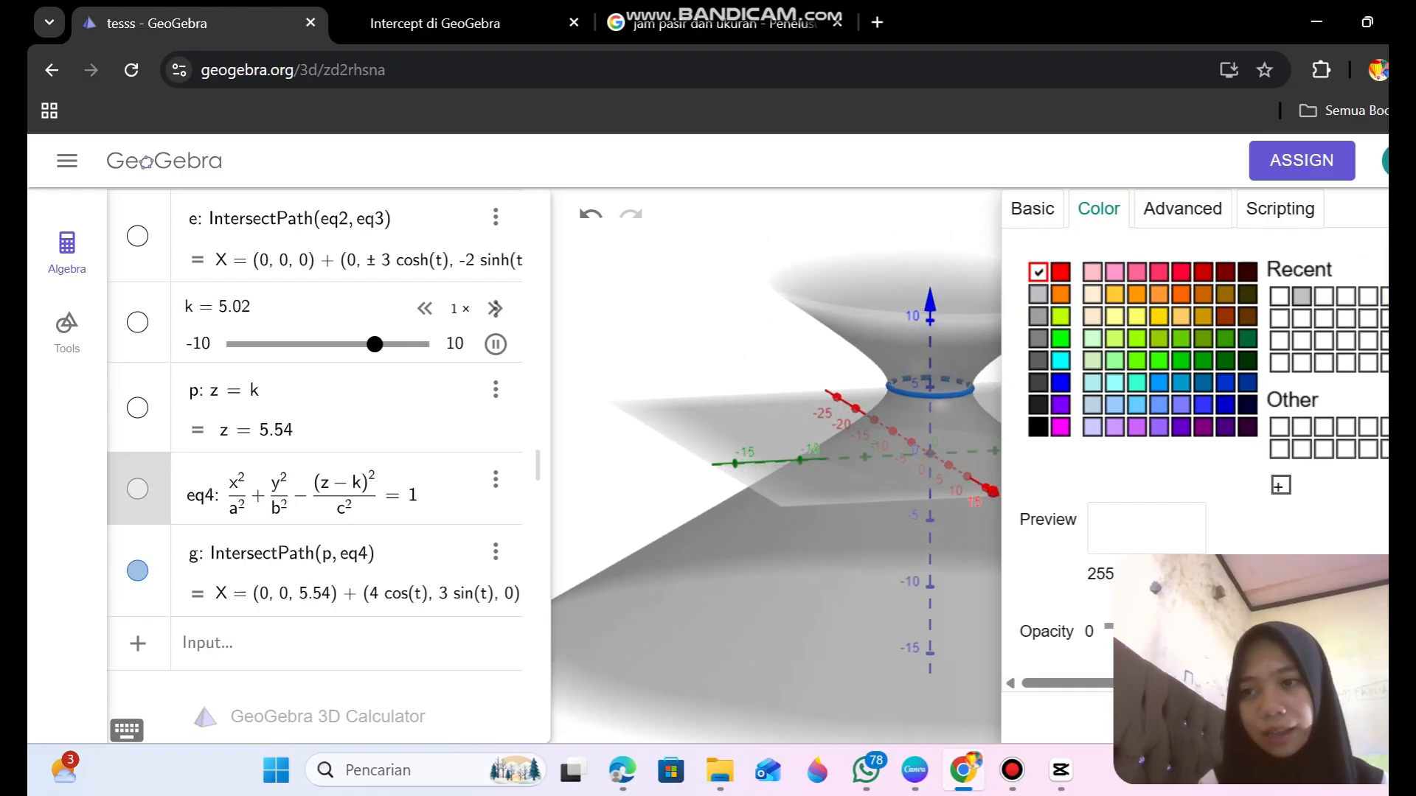
left_click(1383, 209)
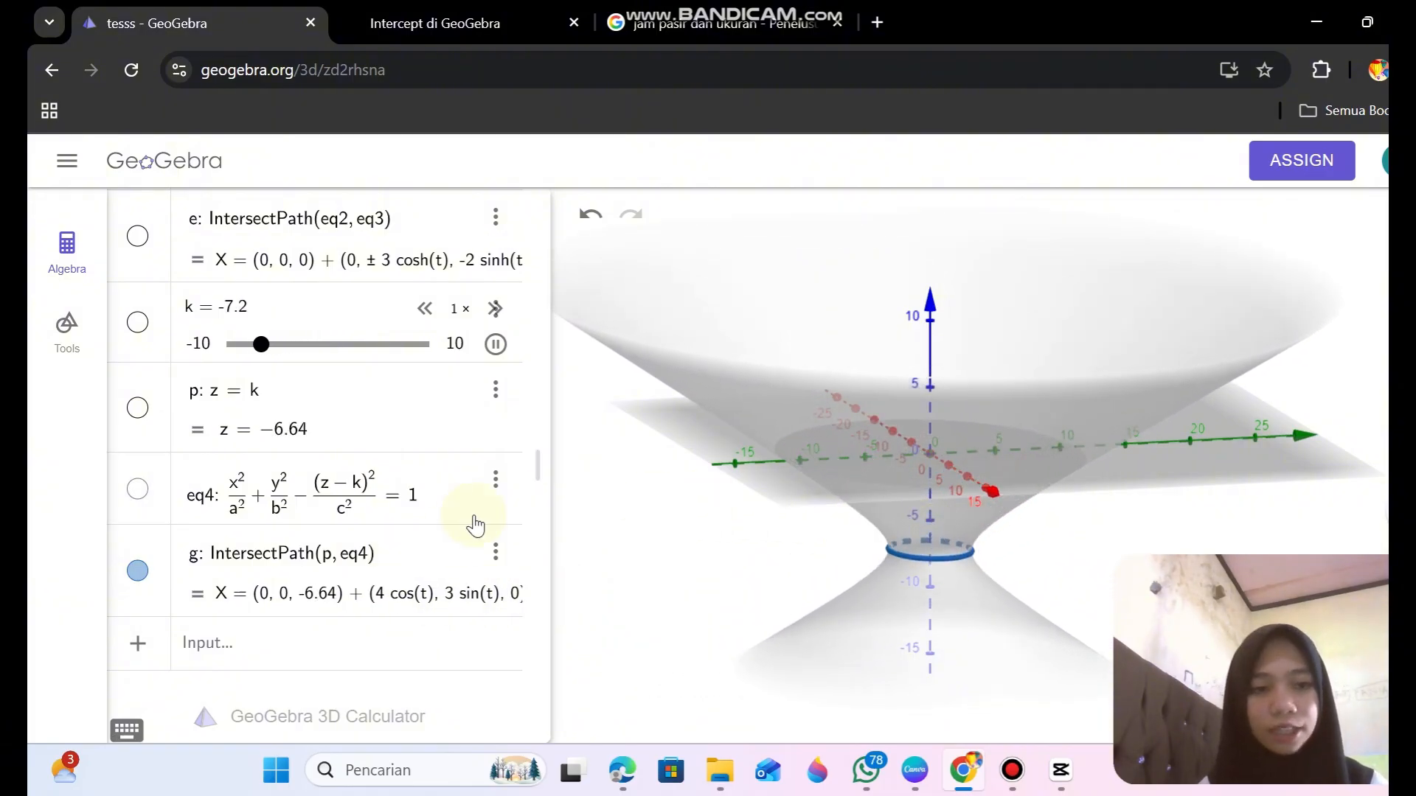
Set the colour of intersection curve g to dark brown.
left_click(495, 554)
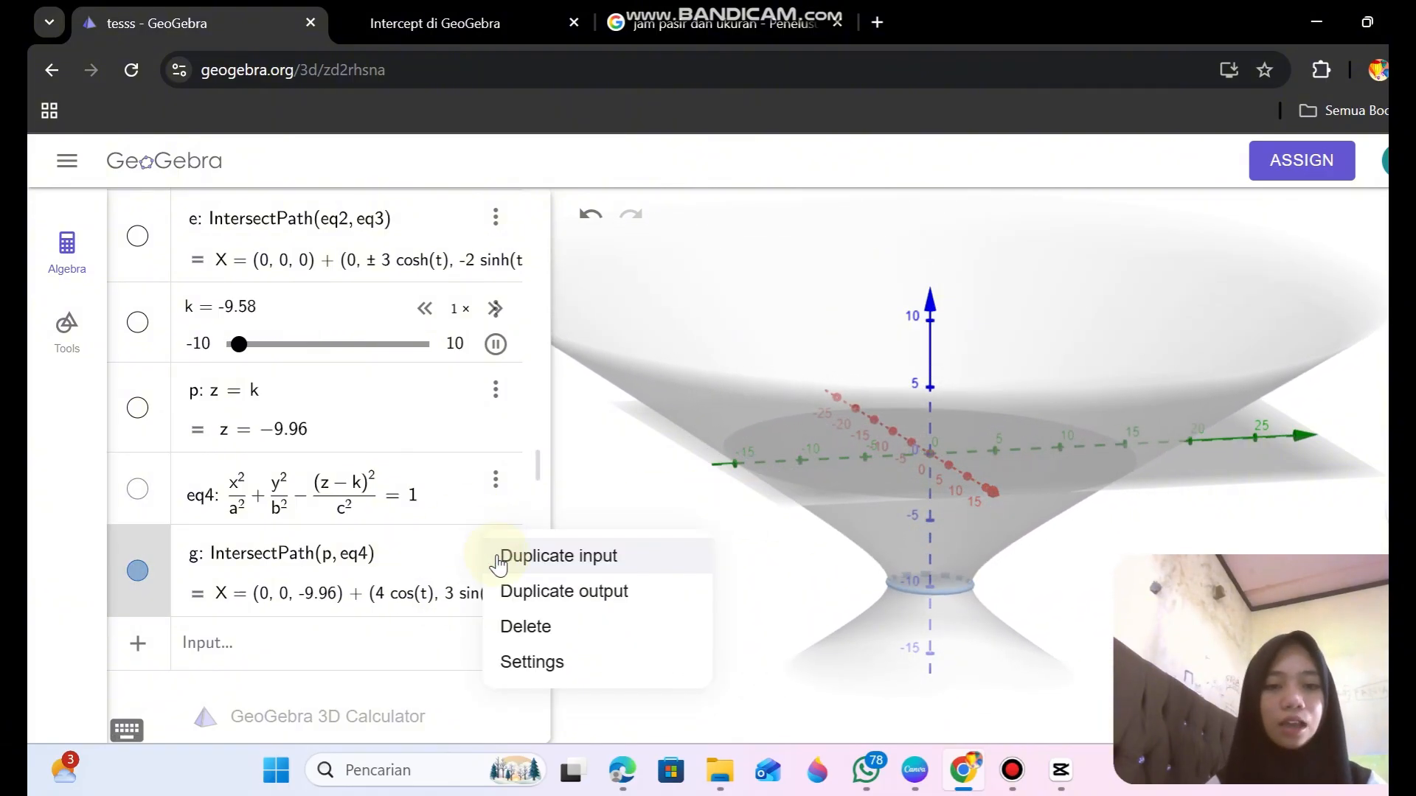
left_click(542, 661)
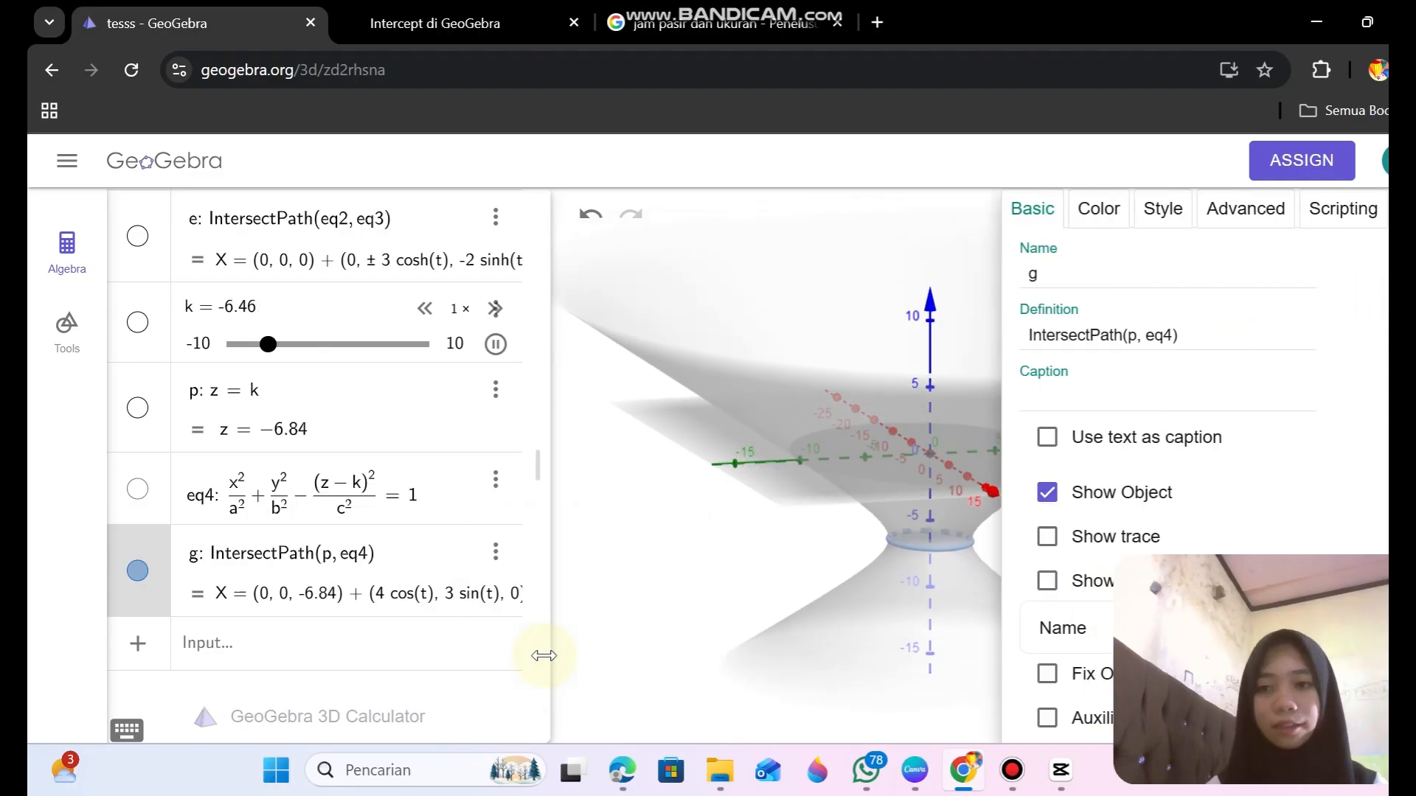
left_click(1099, 209)
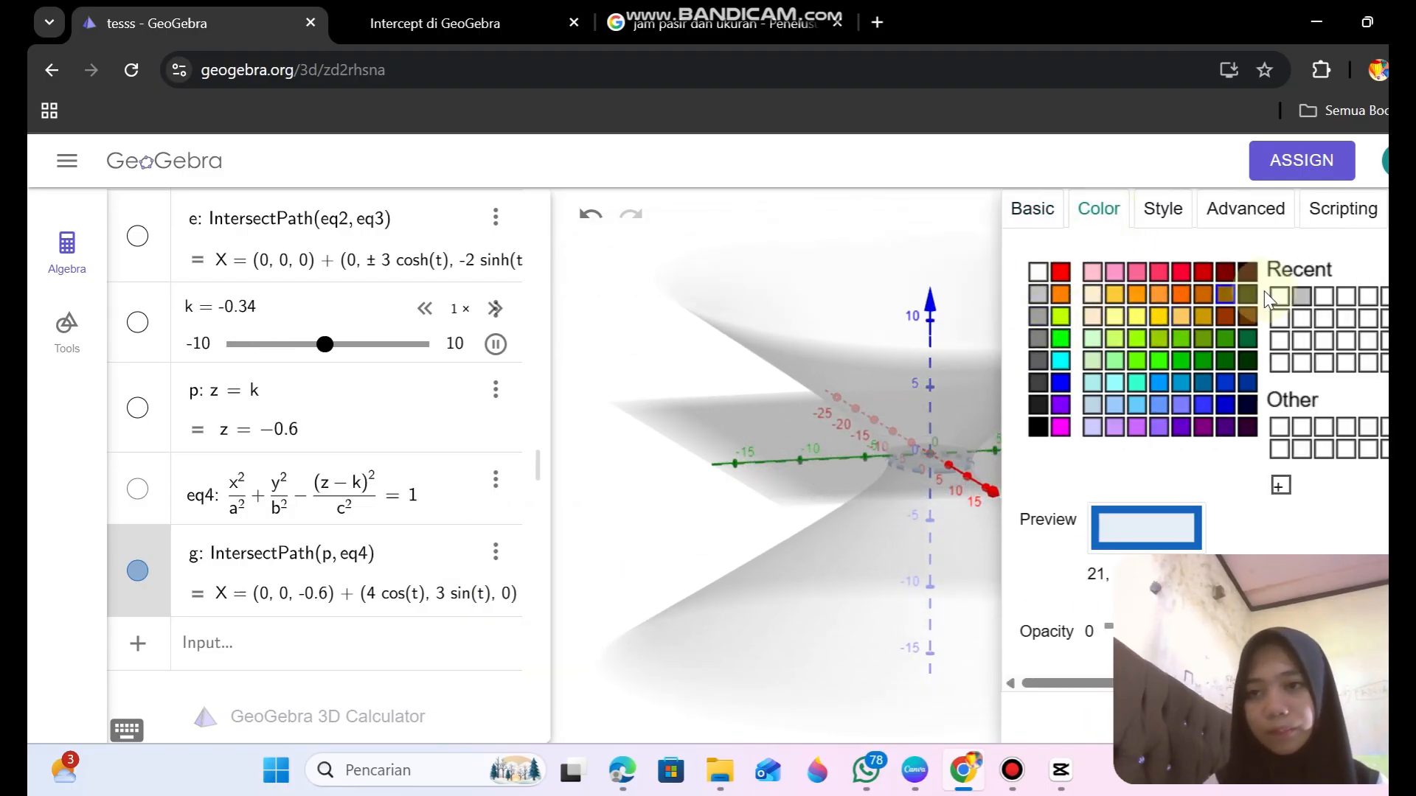
left_click(1225, 295)
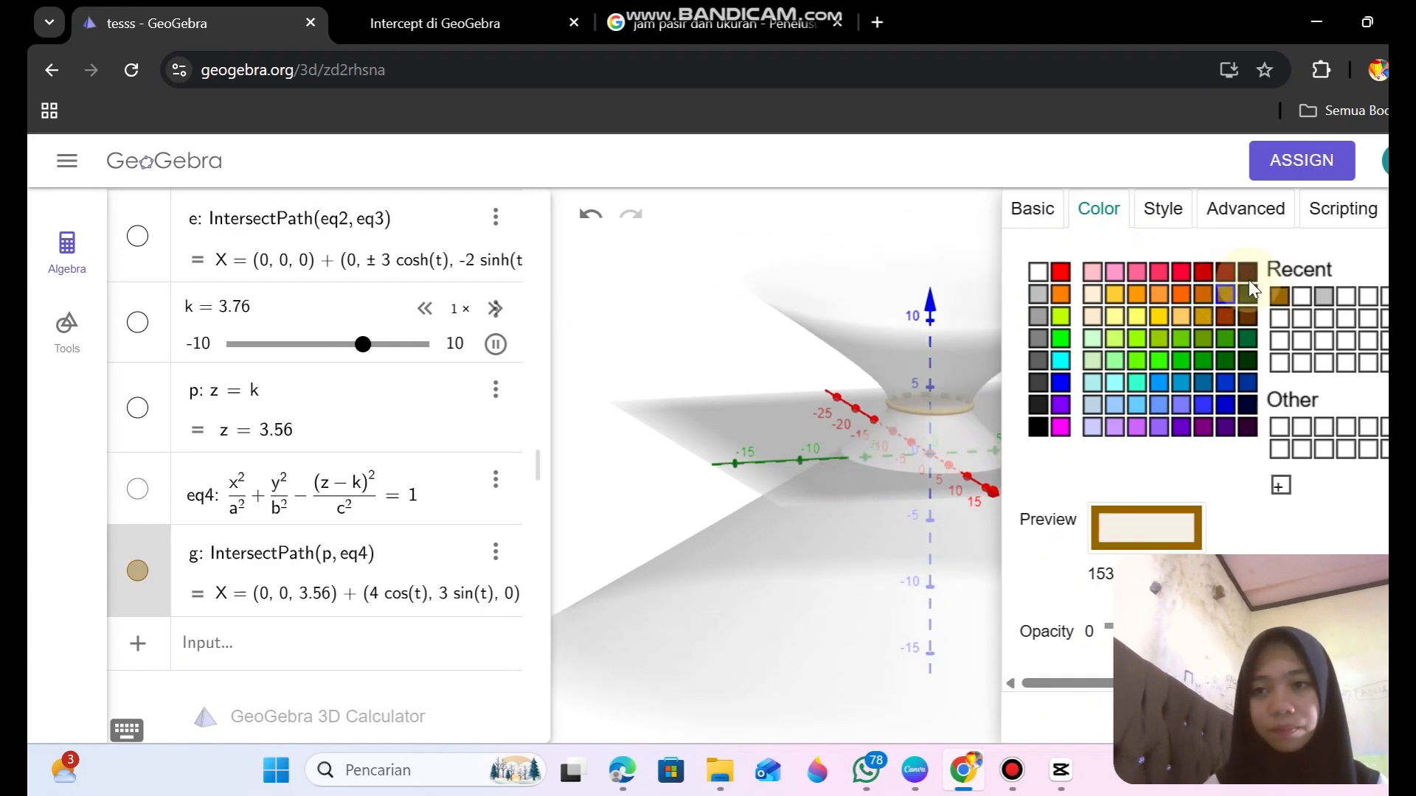
left_click(1250, 319)
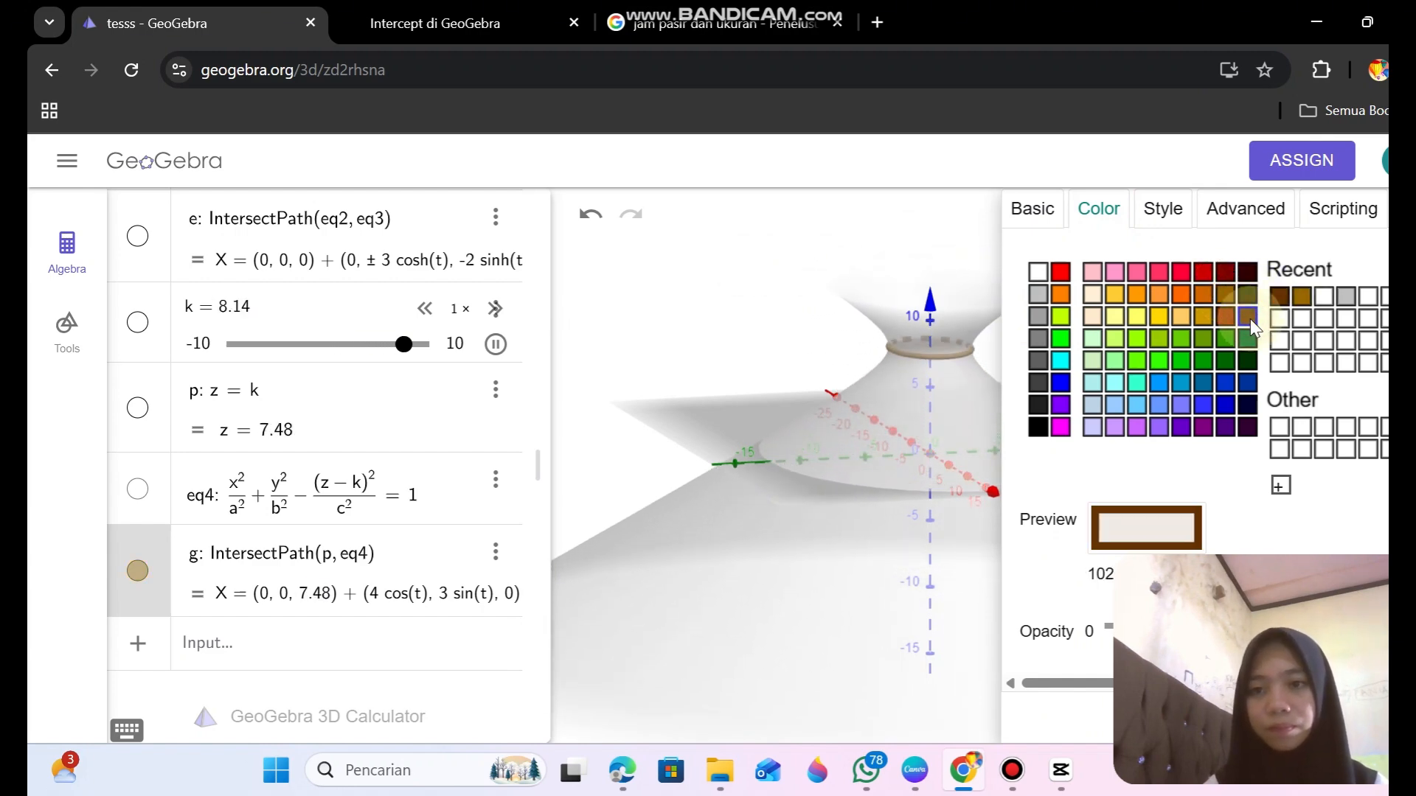
left_click(1385, 210)
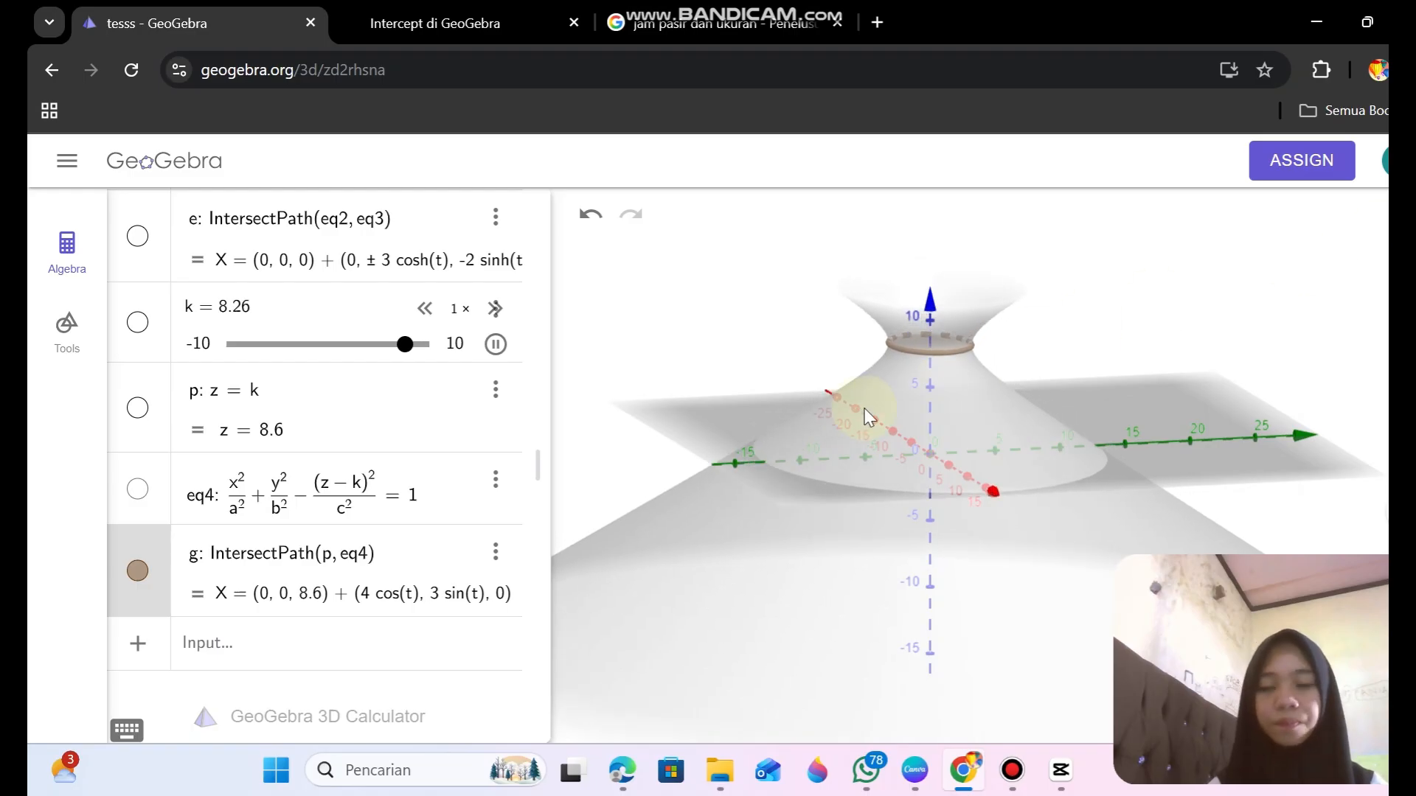
Pause the animation of slider k, run it again and stop it at about k = 9.56.
scroll(865, 408, "down", 2)
scroll(864, 409, "down", 4)
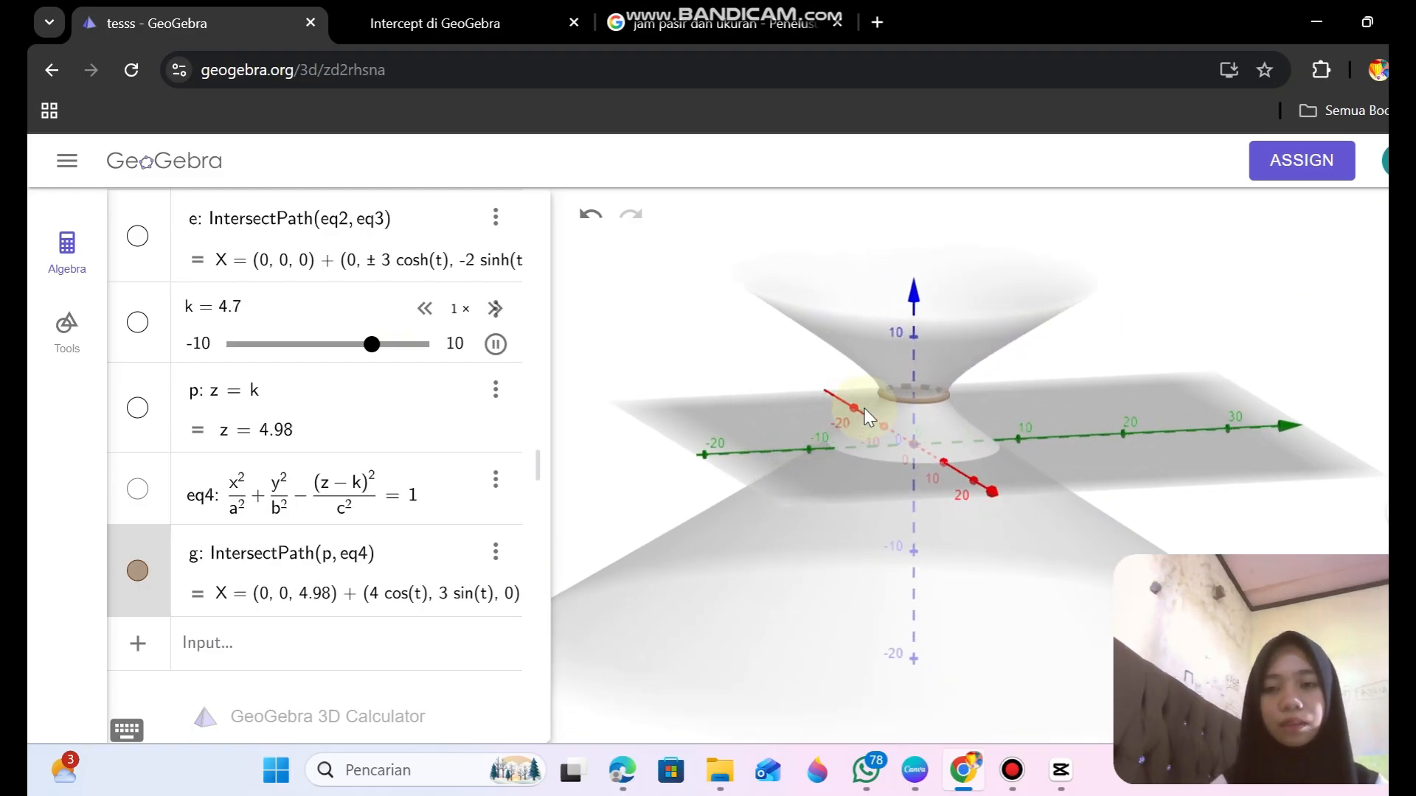
scroll(864, 408, "down", 3)
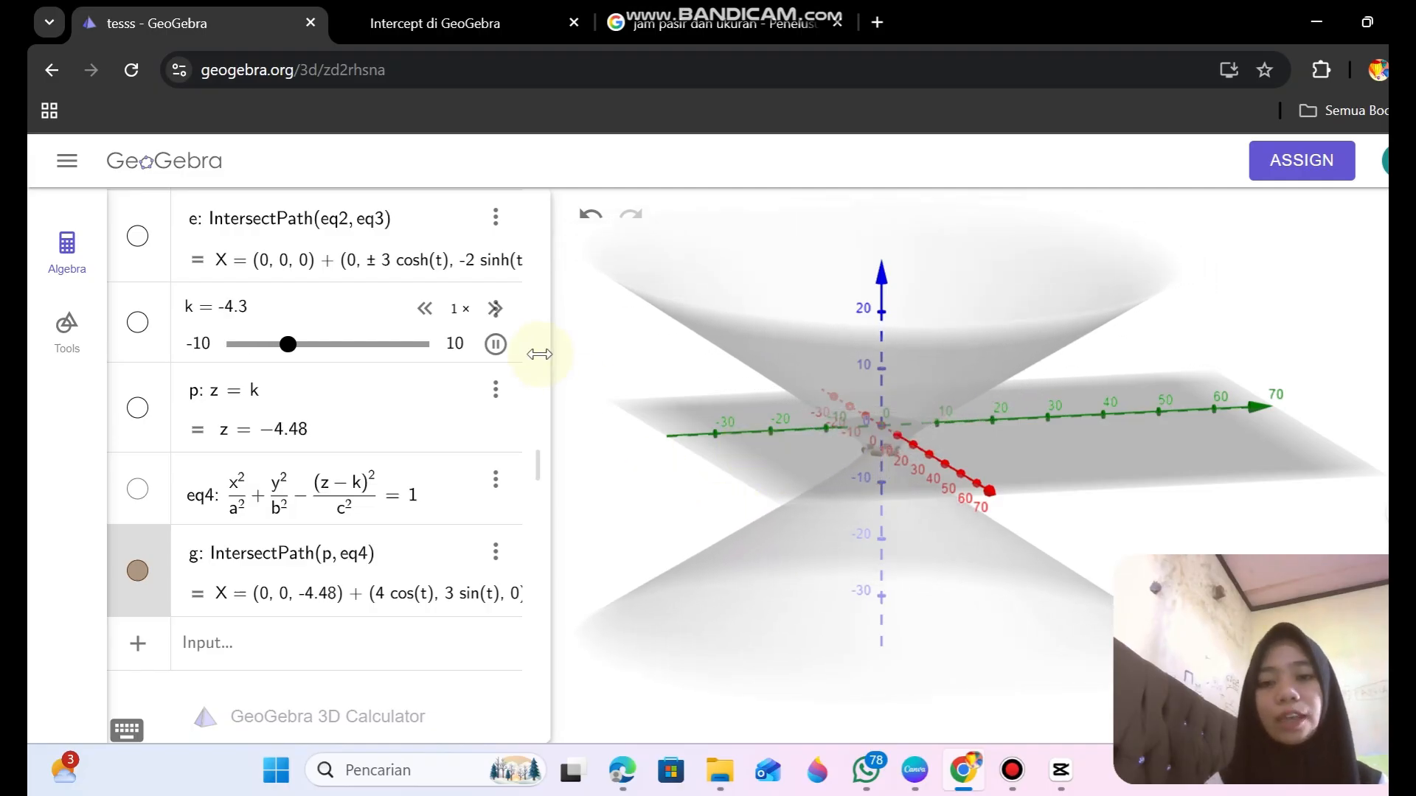
left_click_drag(1078, 428, 1065, 454)
scroll(1065, 455, "up", 1)
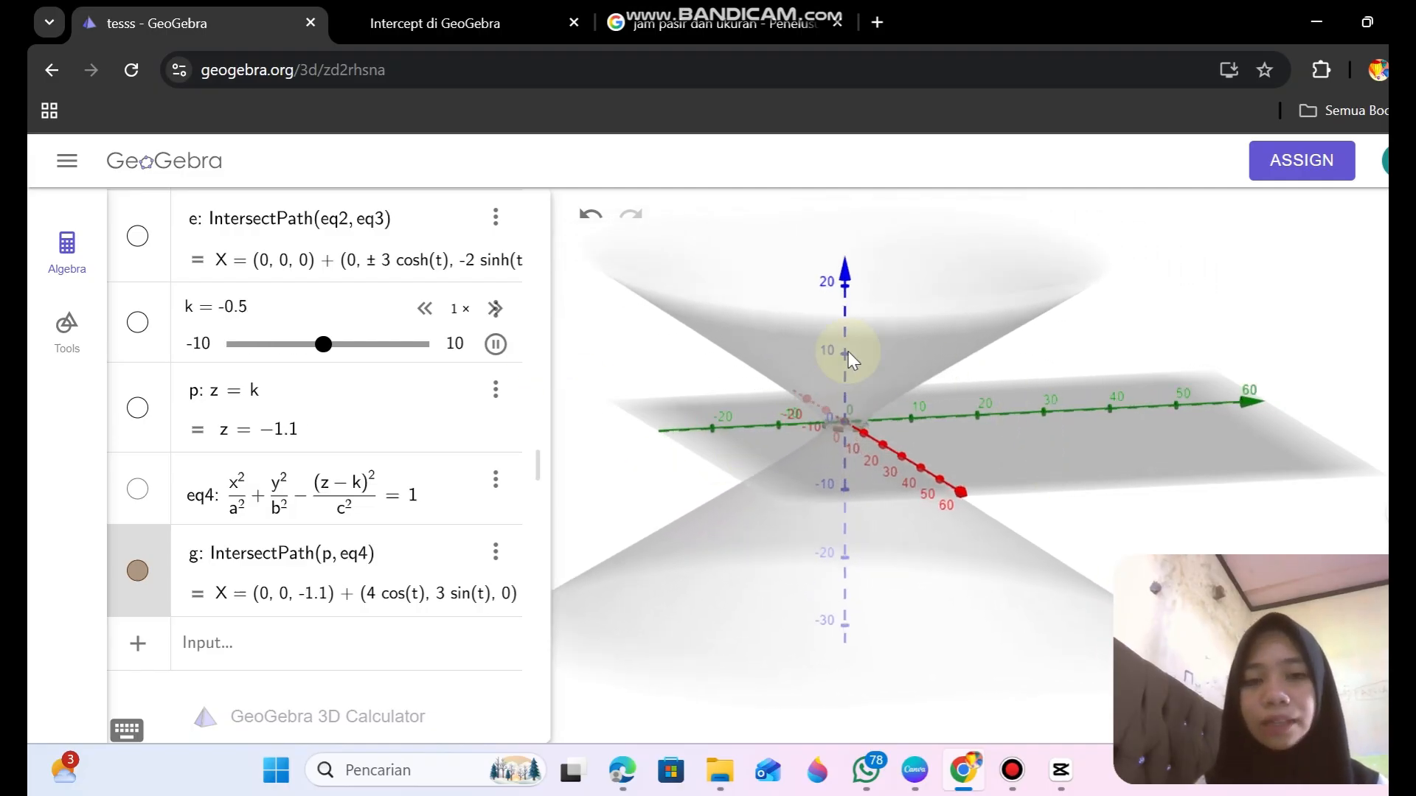
left_click(496, 351)
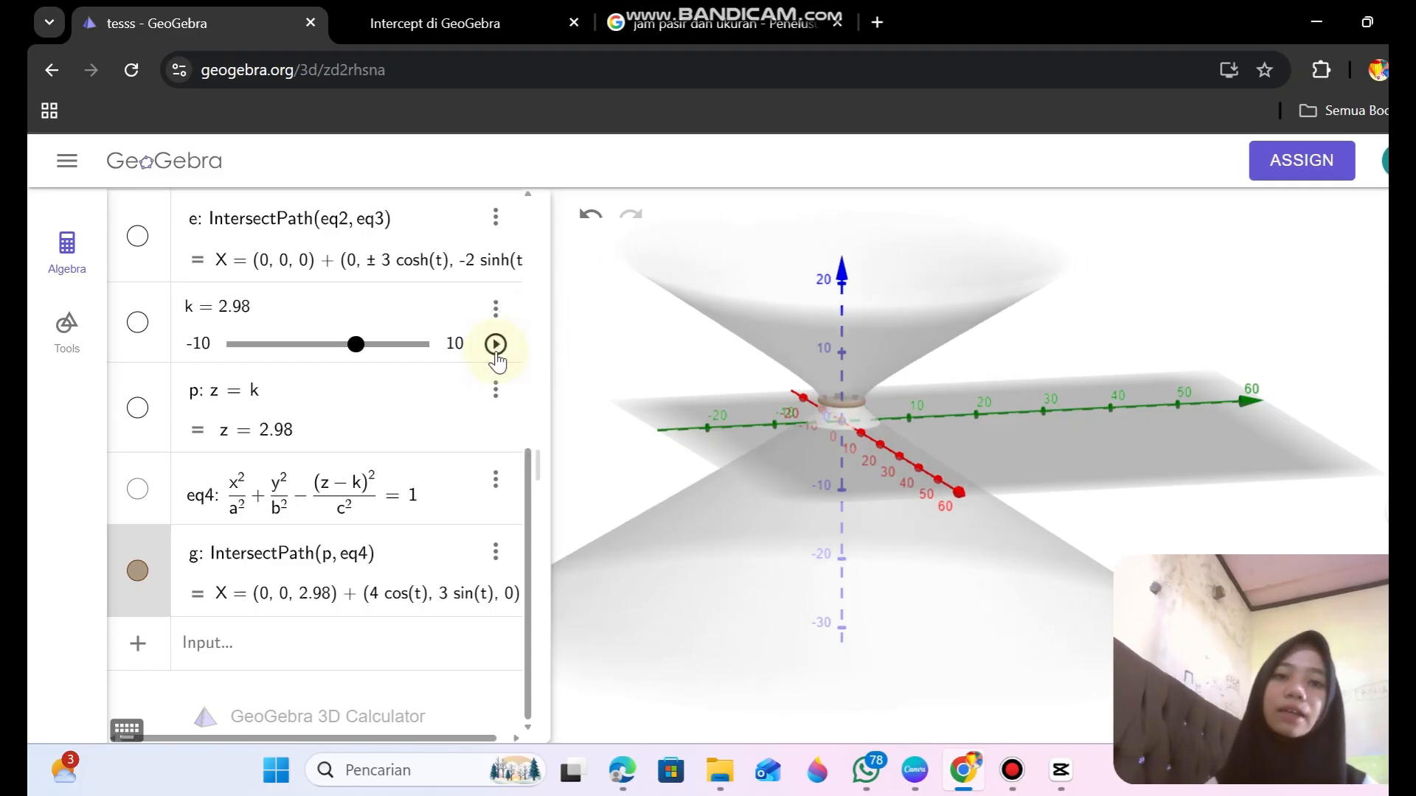
left_click(496, 351)
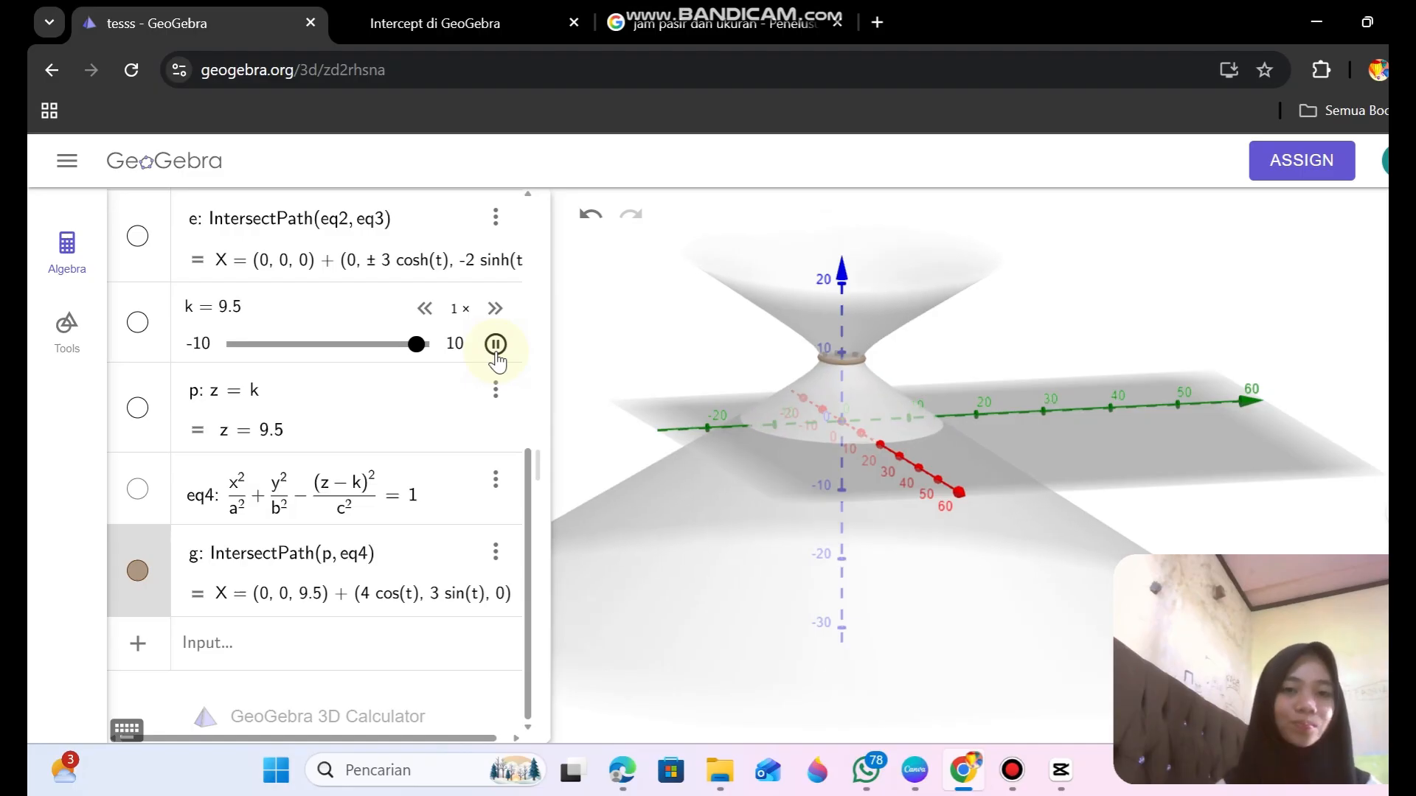
left_click(495, 351)
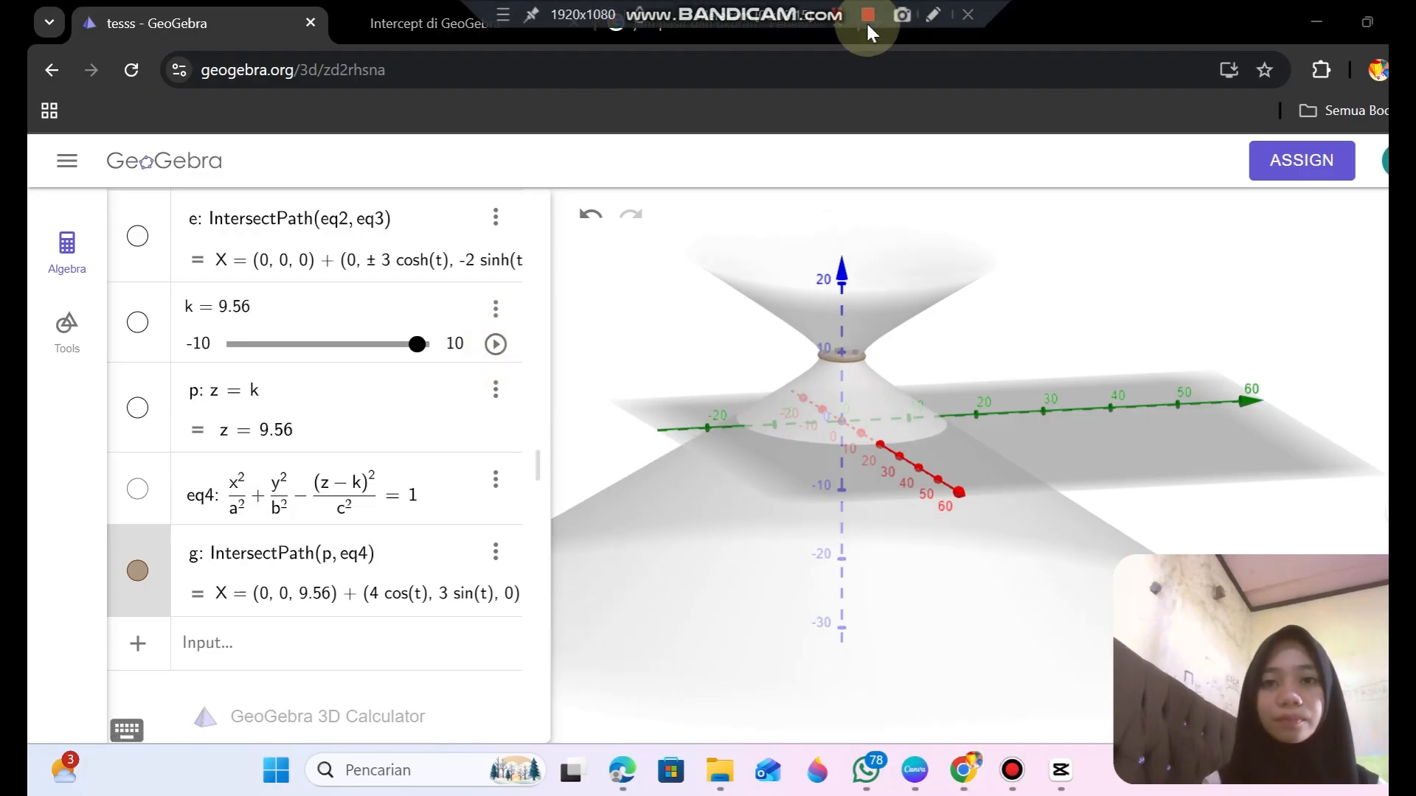
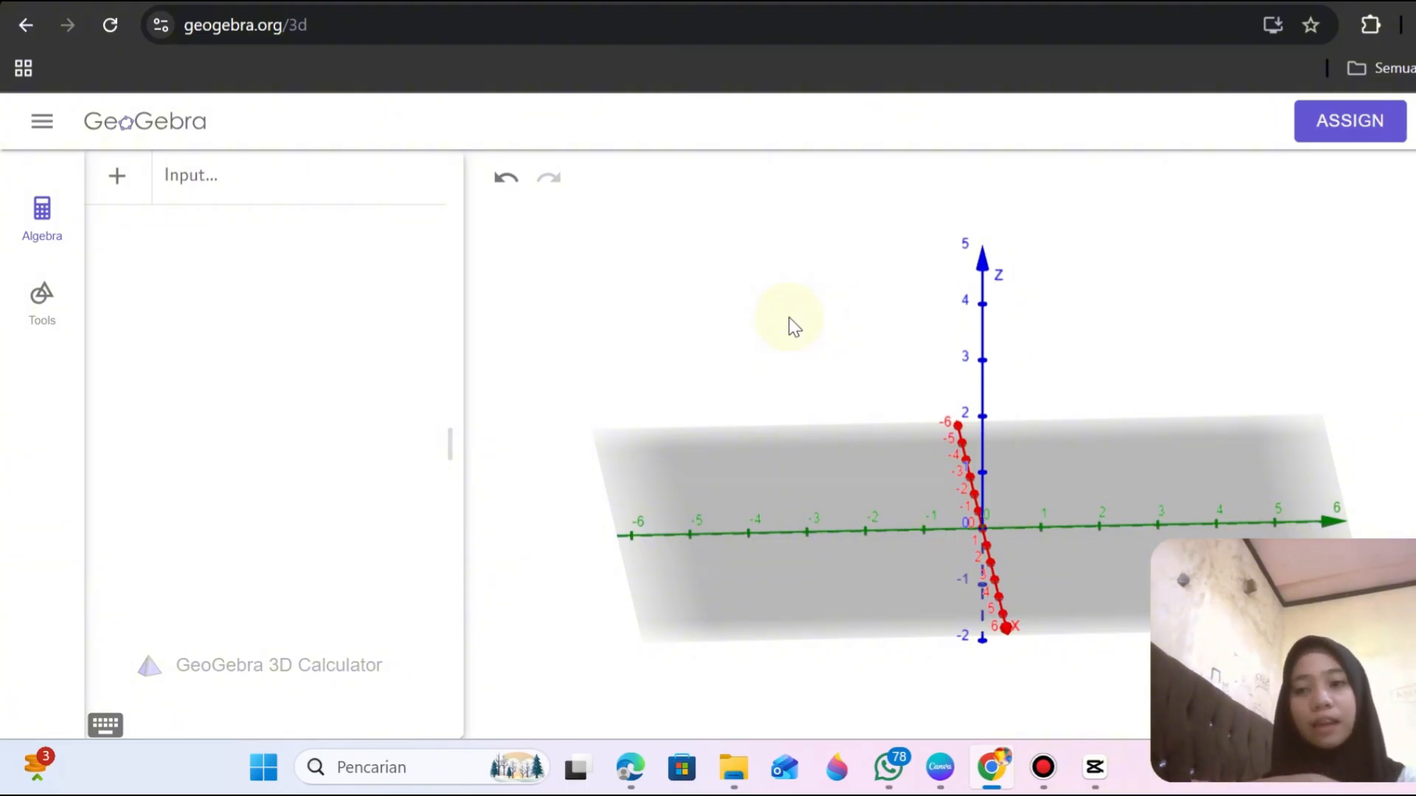
Define the constants b = 5 and a = 3.
left_click(227, 166)
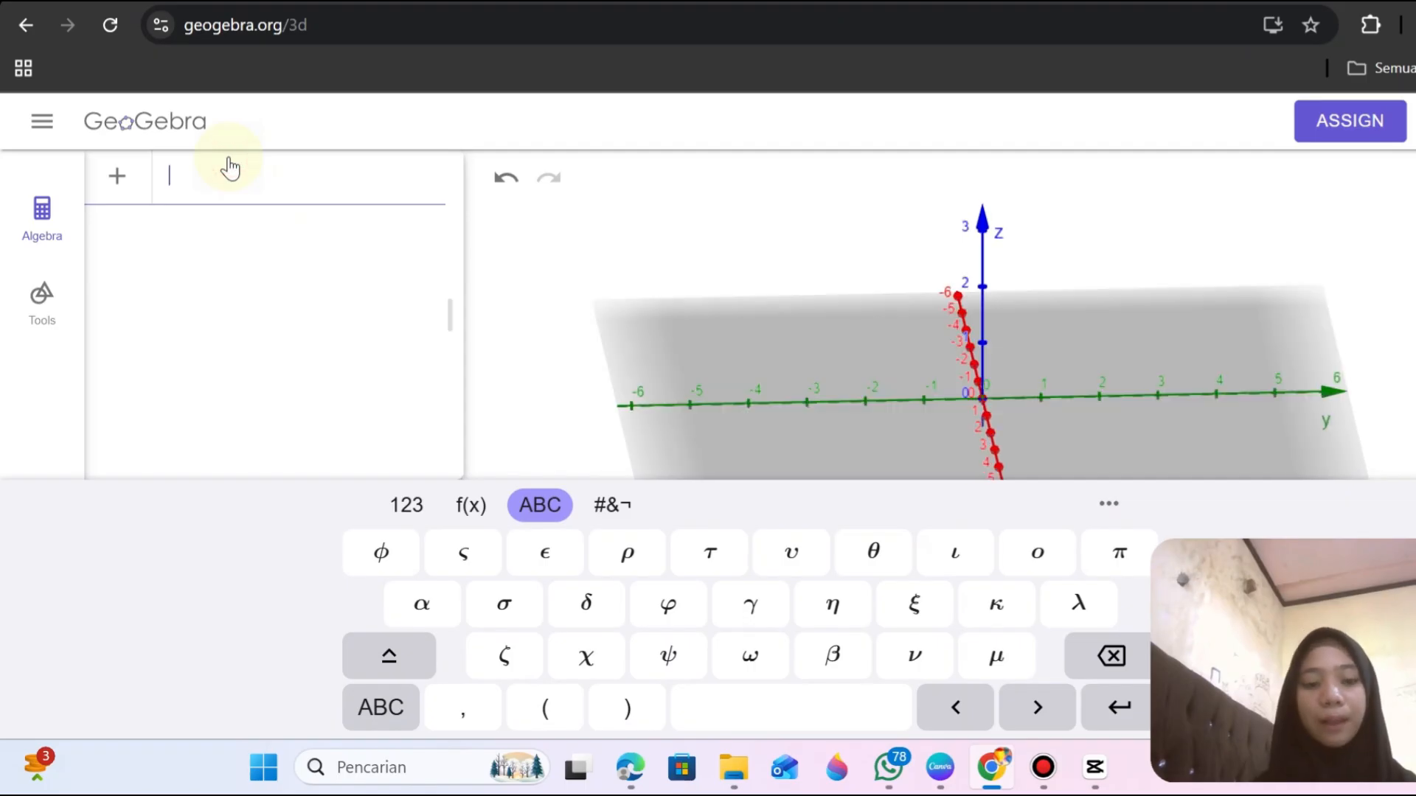
type("b = ")
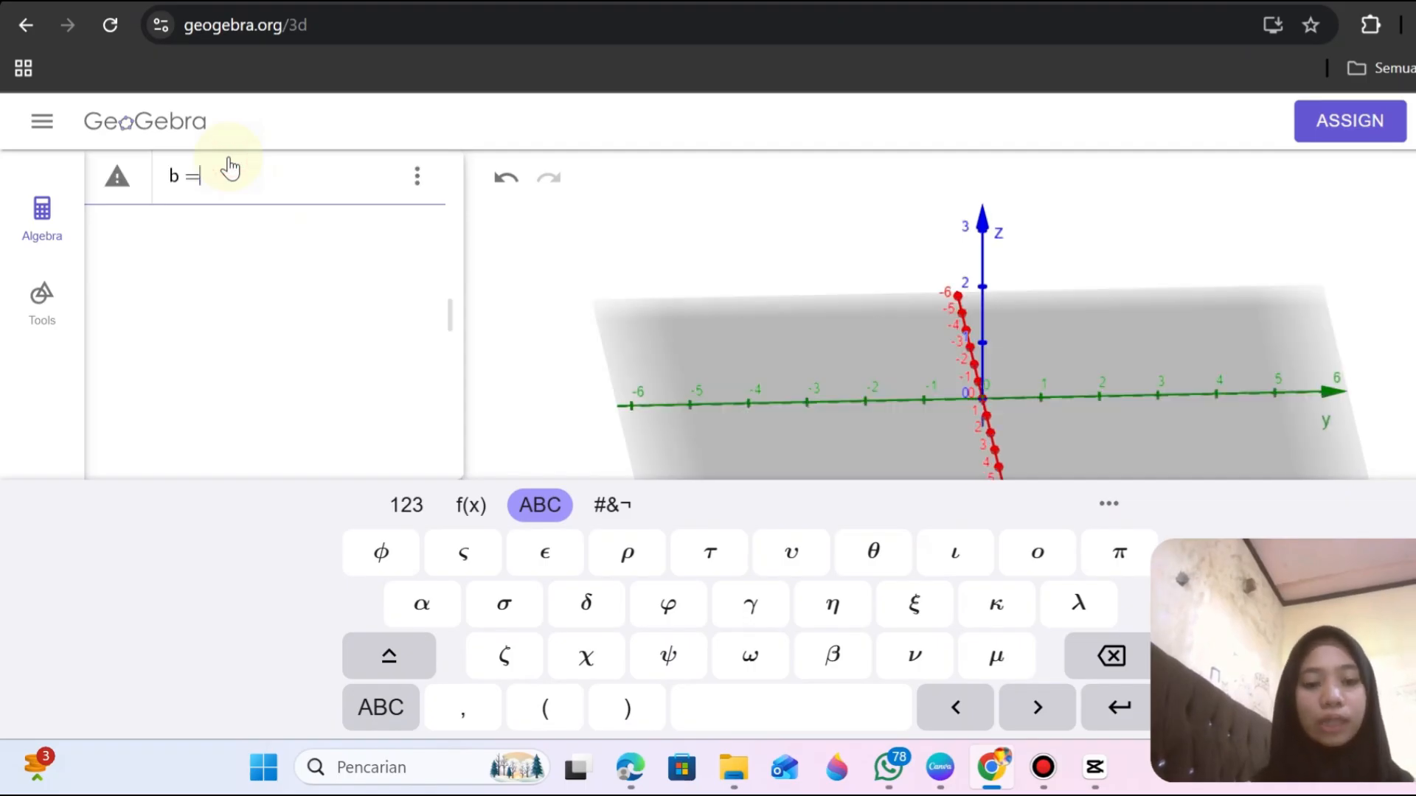
type("5")
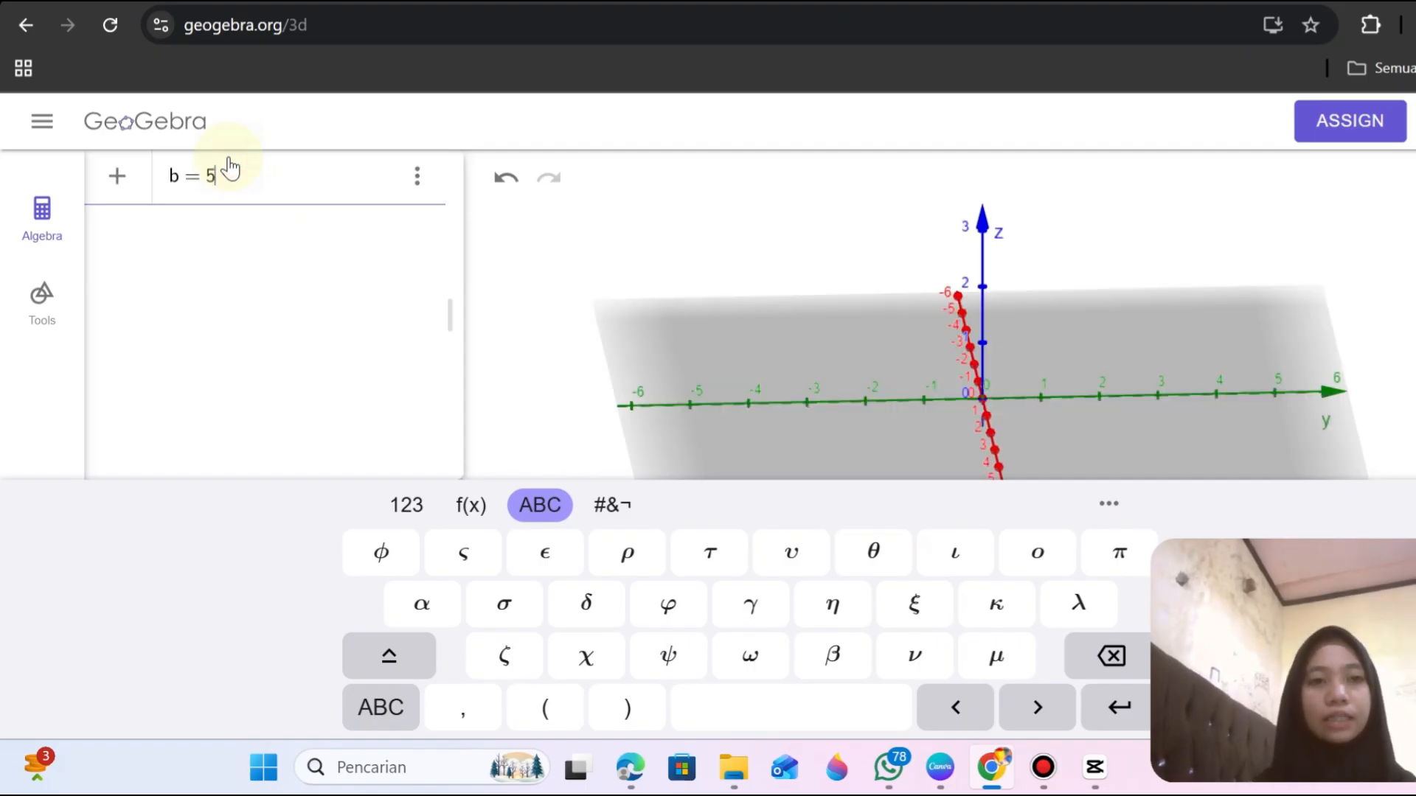
key("Return")
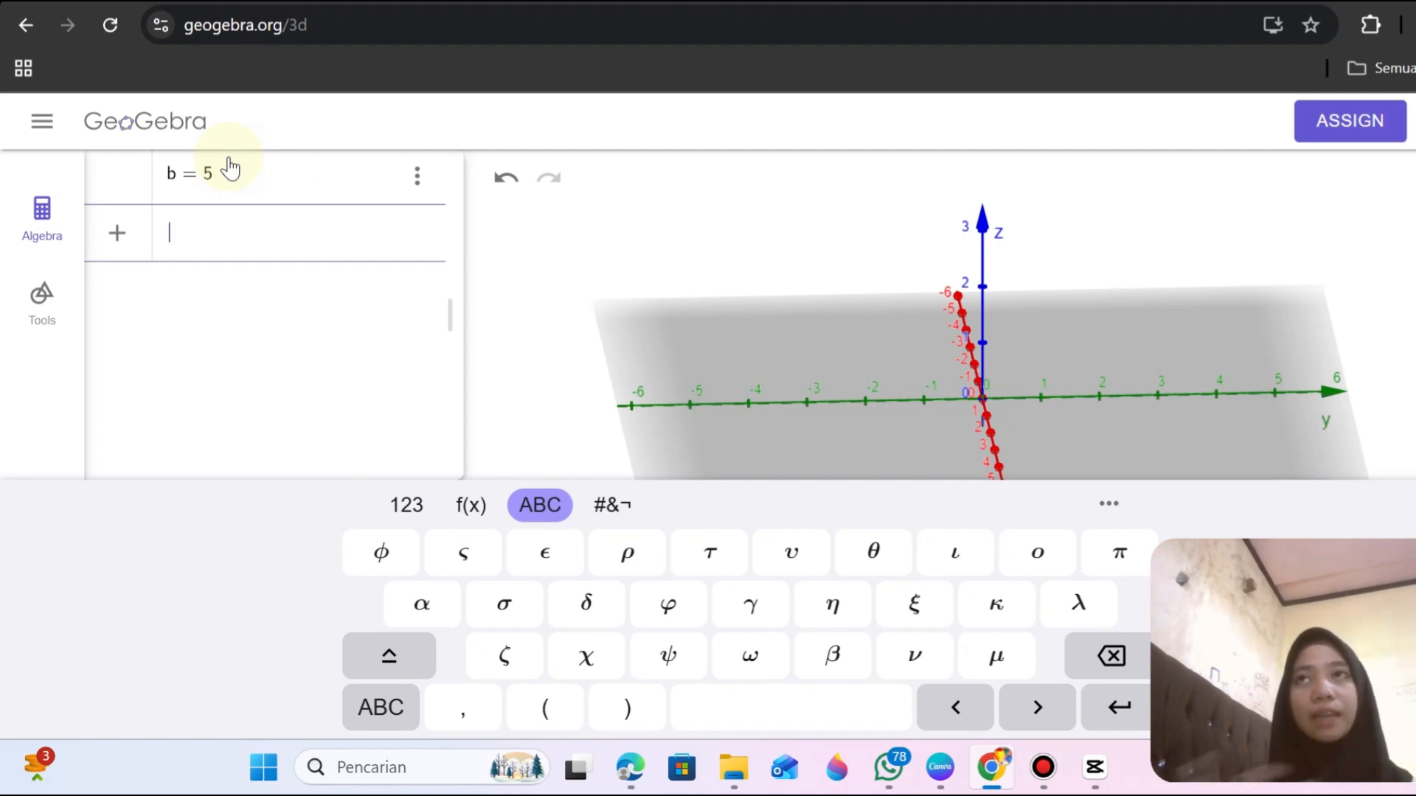
type("a=")
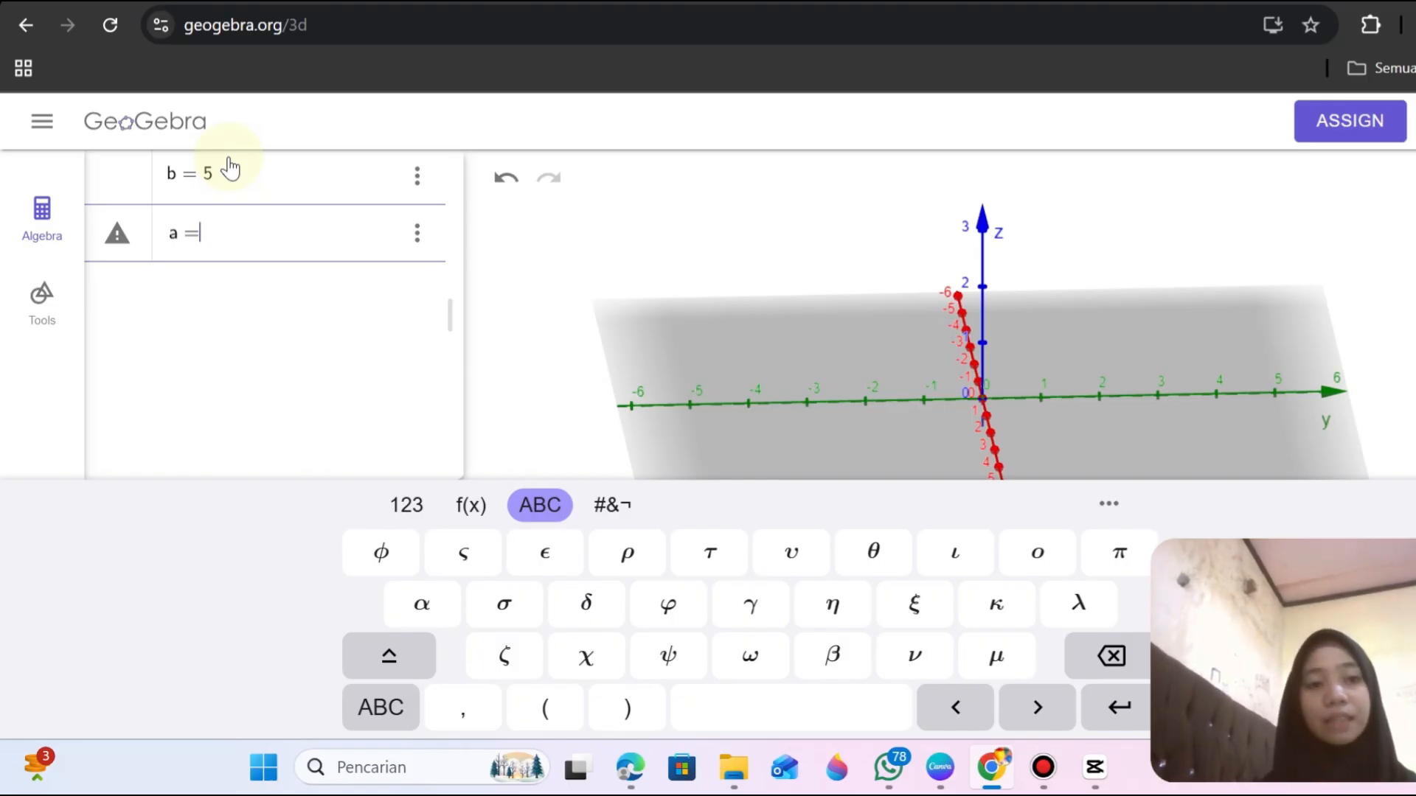
type("3")
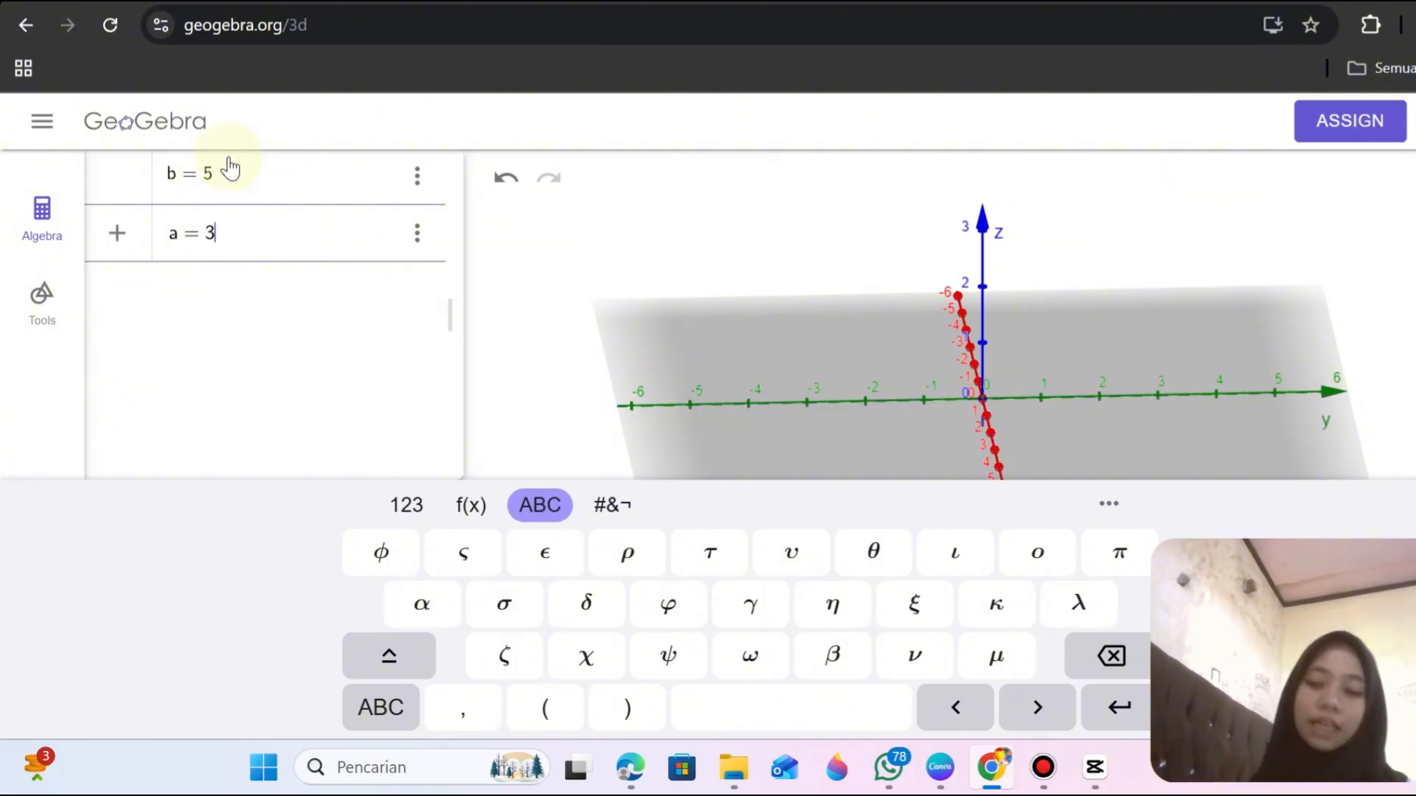
key("Return")
Add the elliptic cylinder equation x²/a² + y²/b² = 1.
type("x")
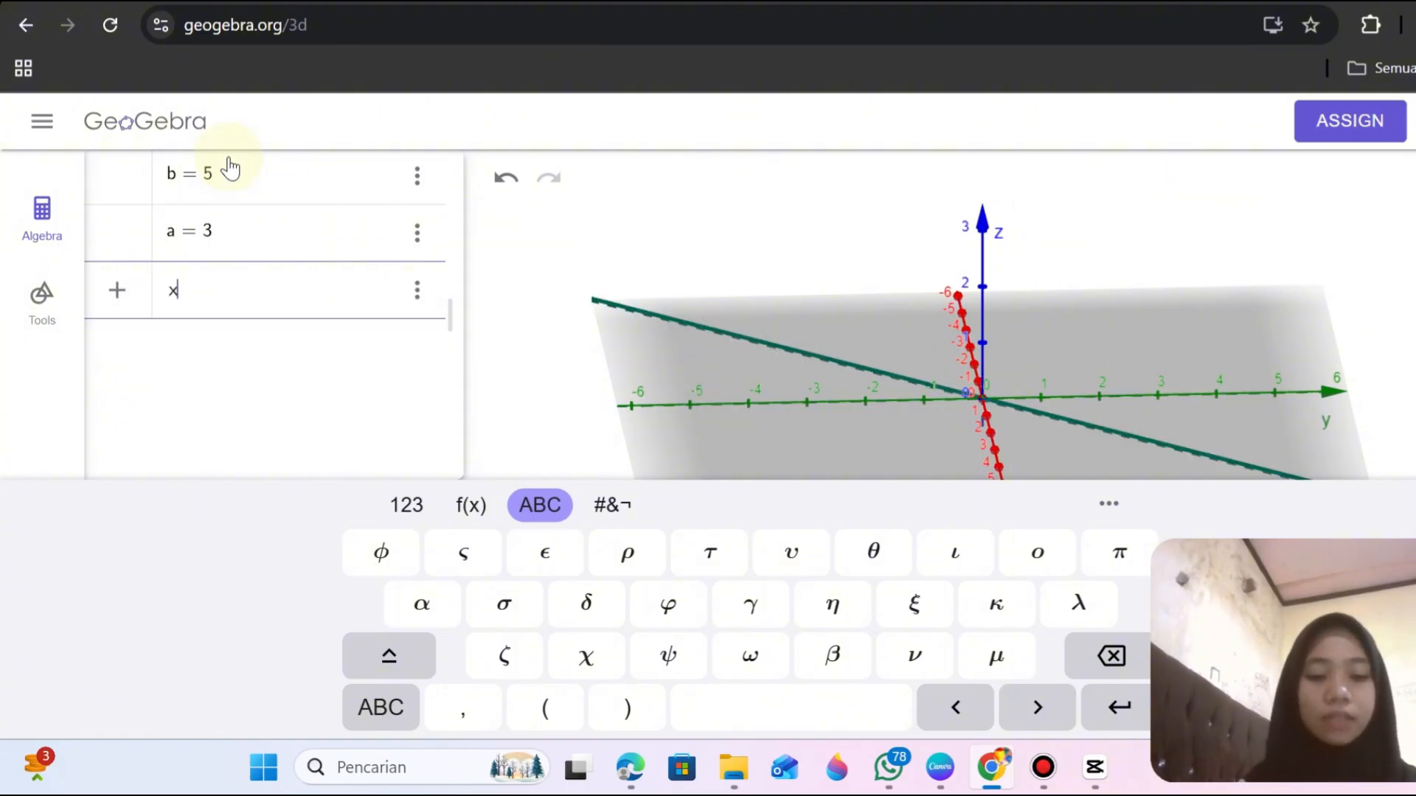
type("^2")
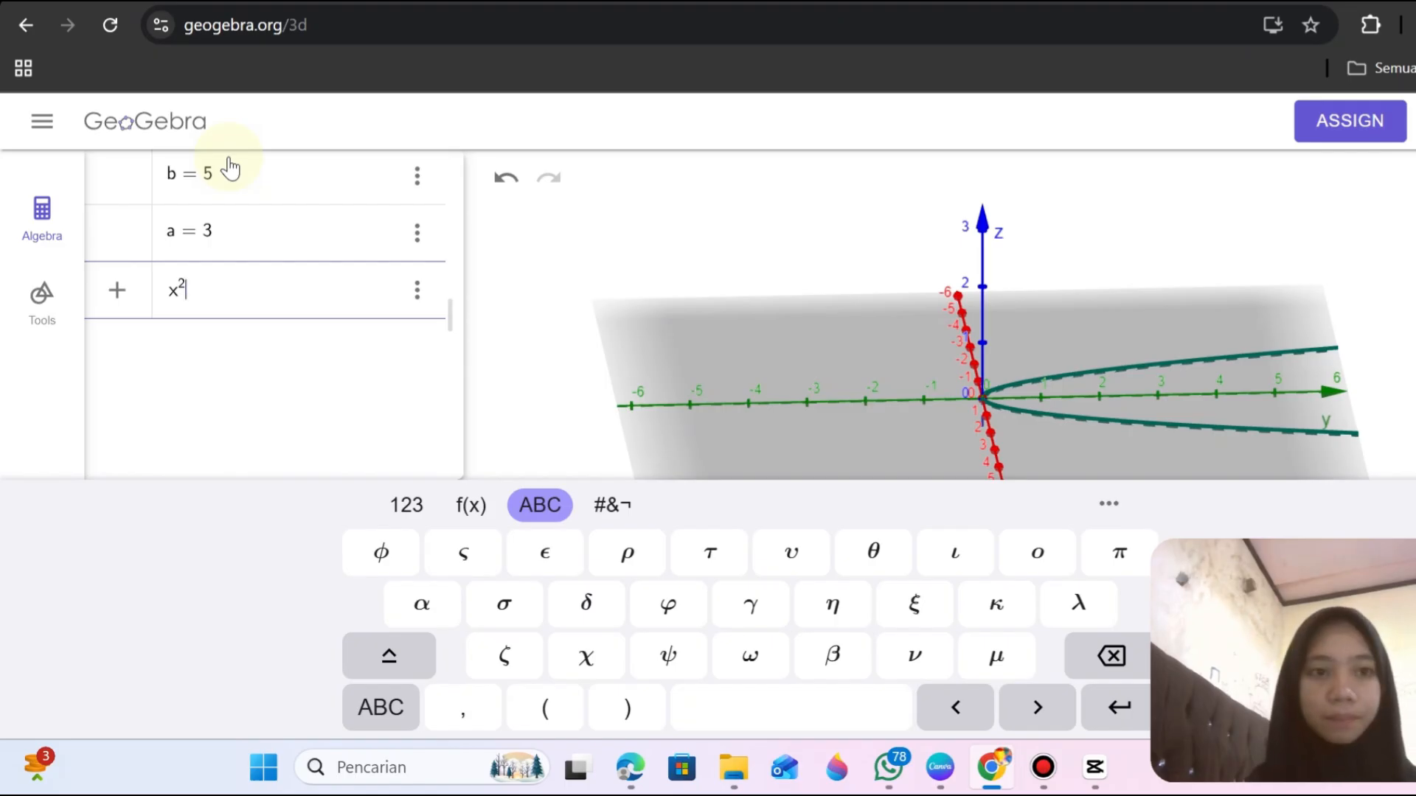
type("/")
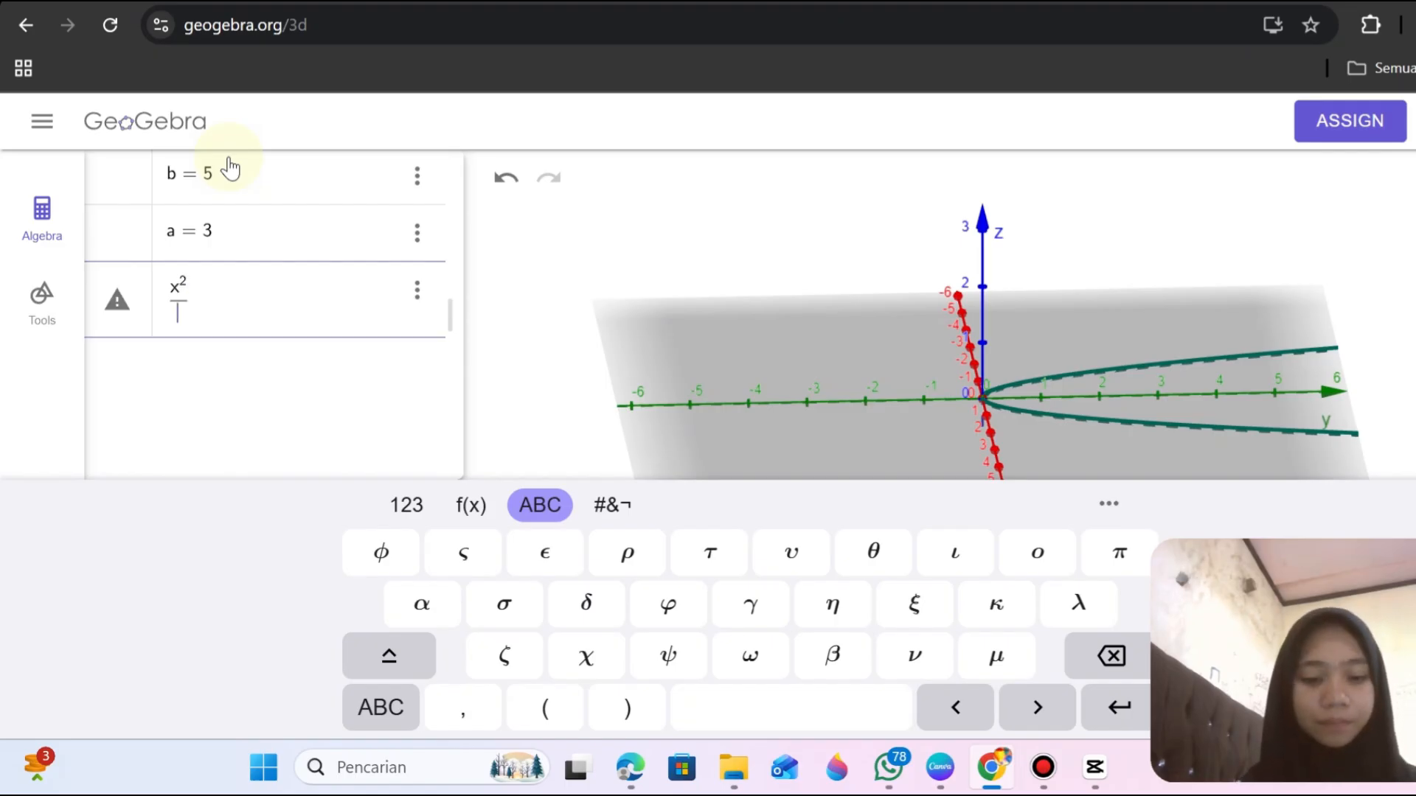
type("a^2")
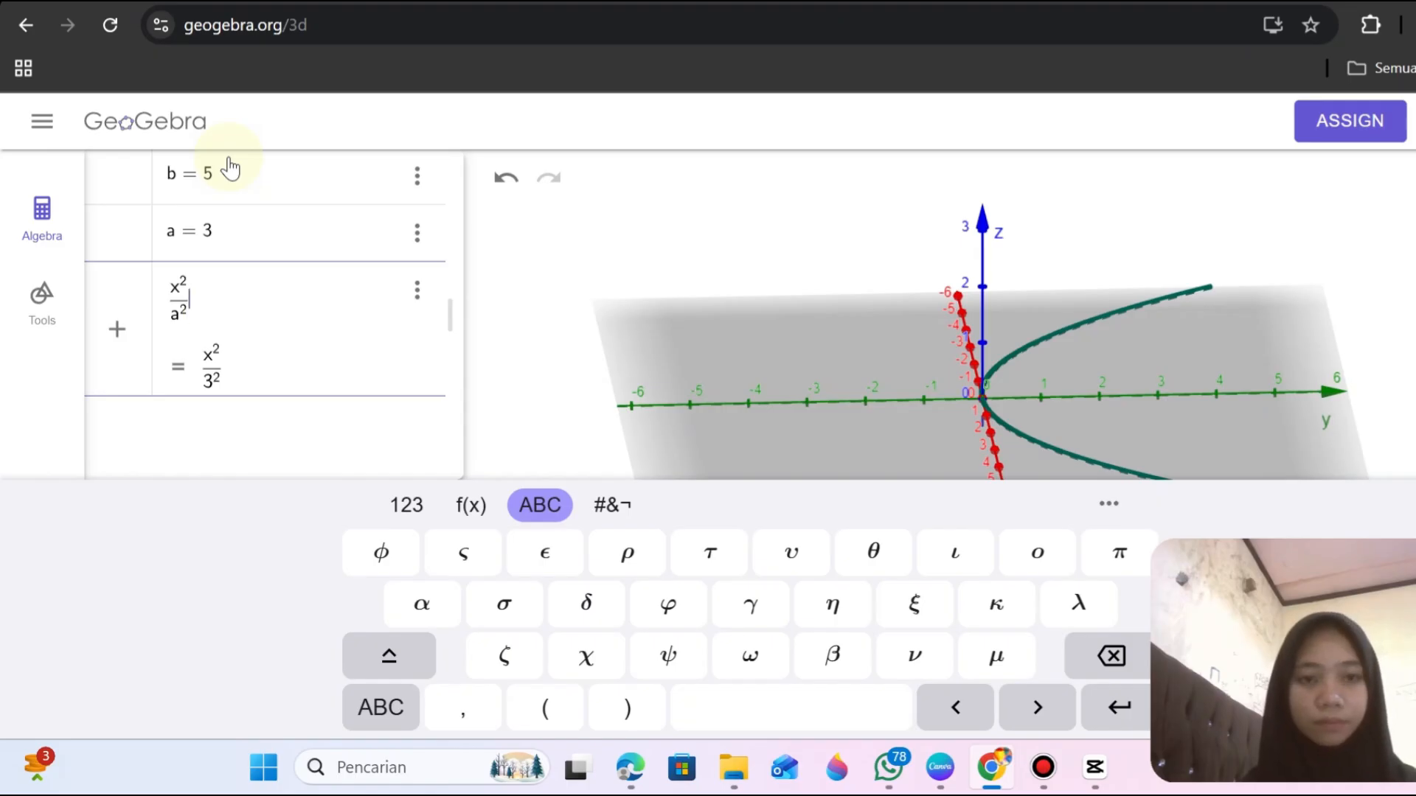
type("+y^")
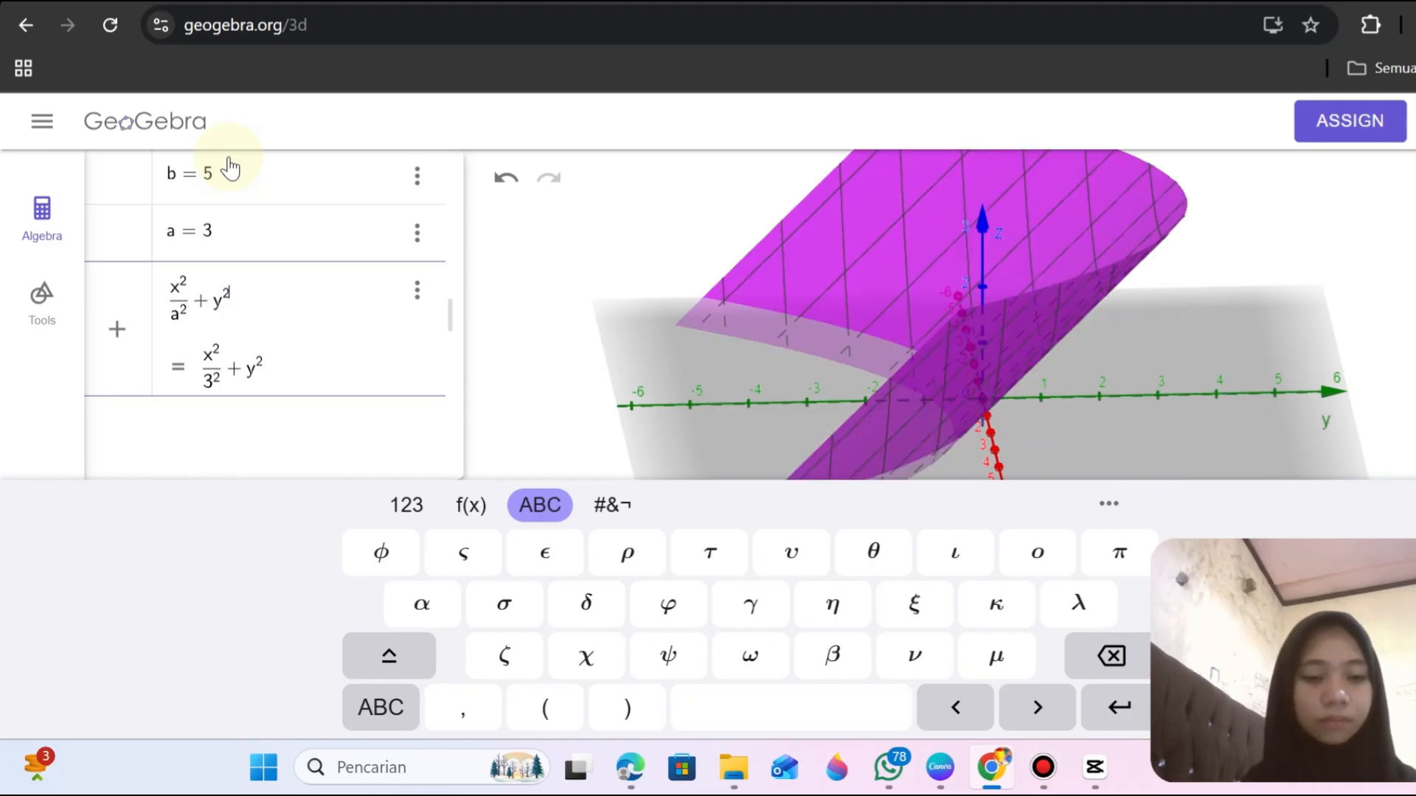
type("2/")
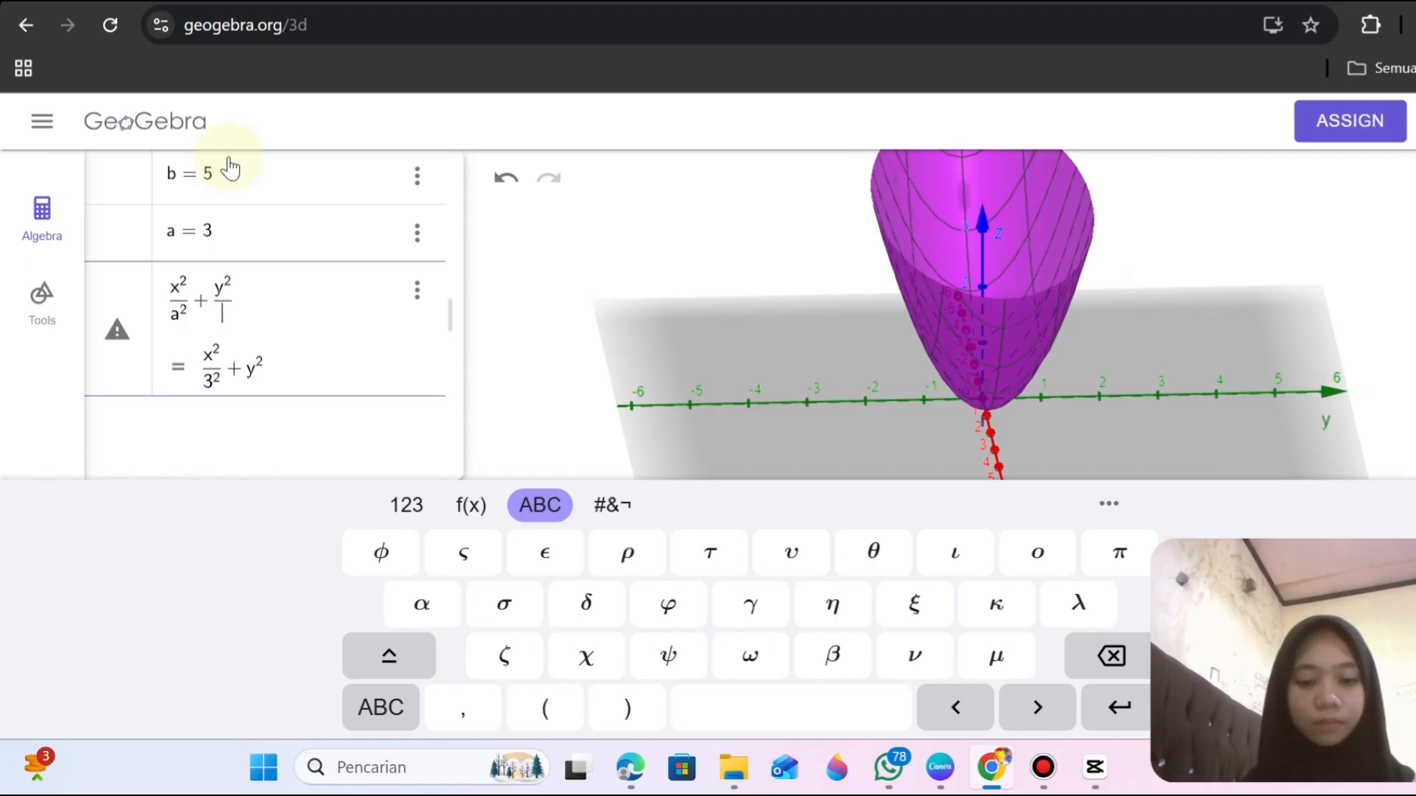
type("b^2")
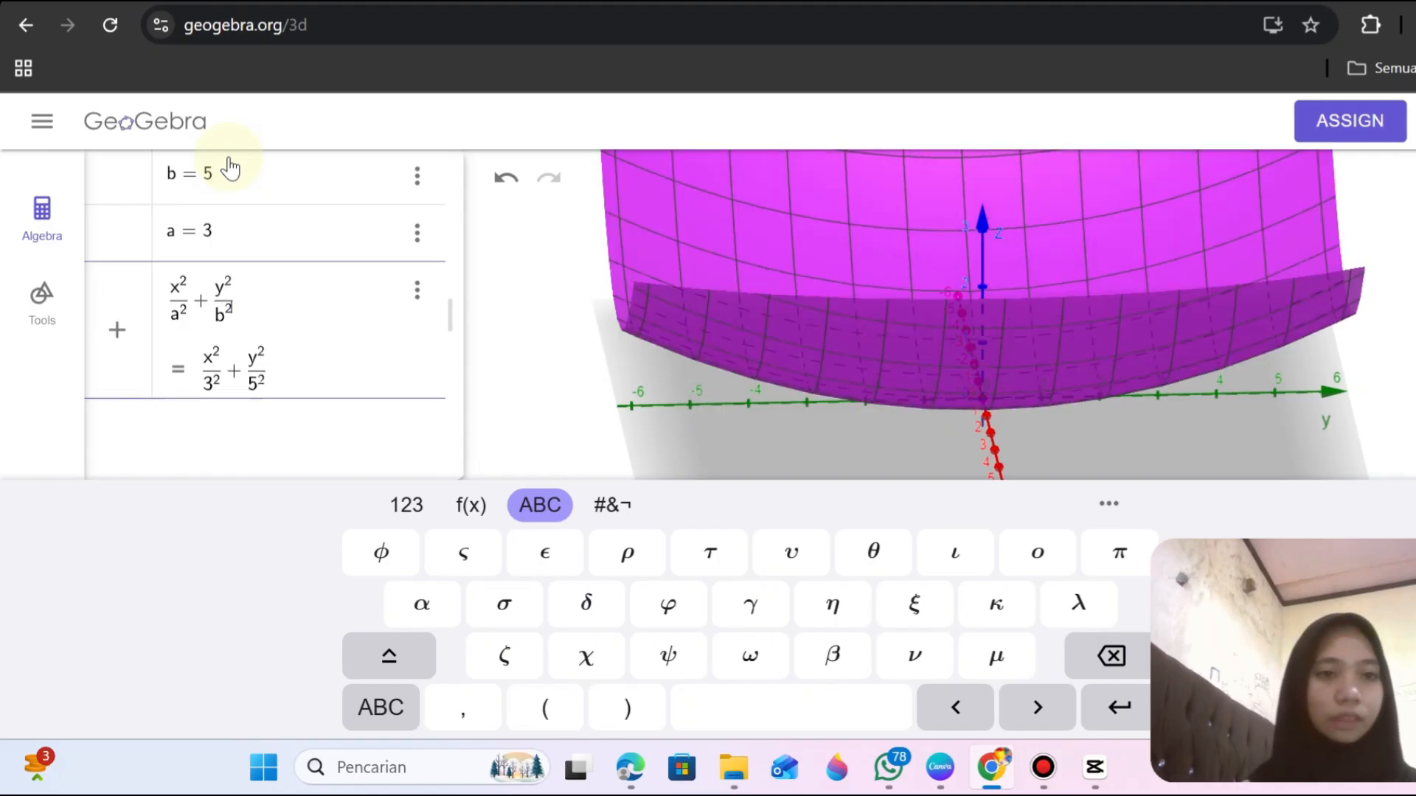
type("=1")
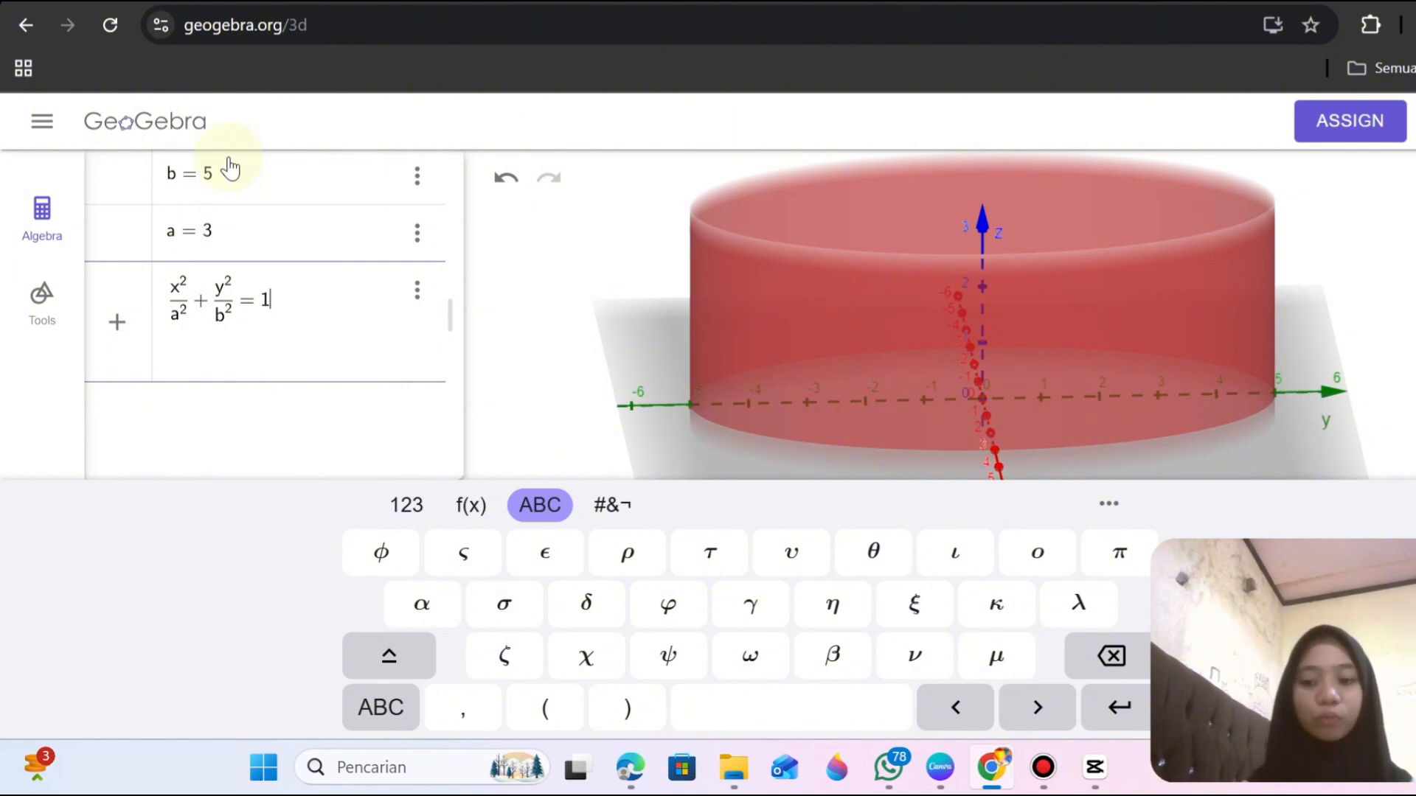
key("Return")
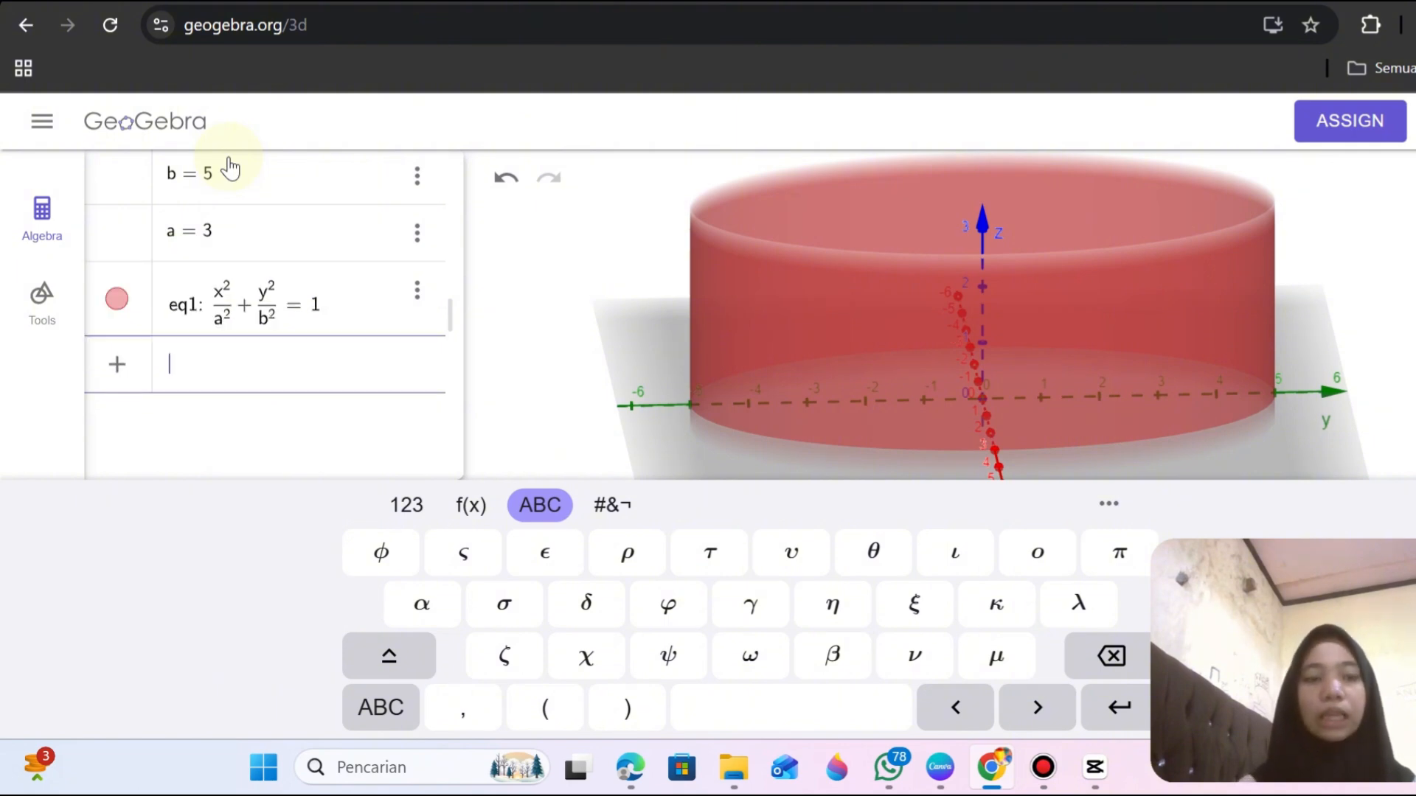
Add the plane z = 0.
scroll(837, 230, "down", 3)
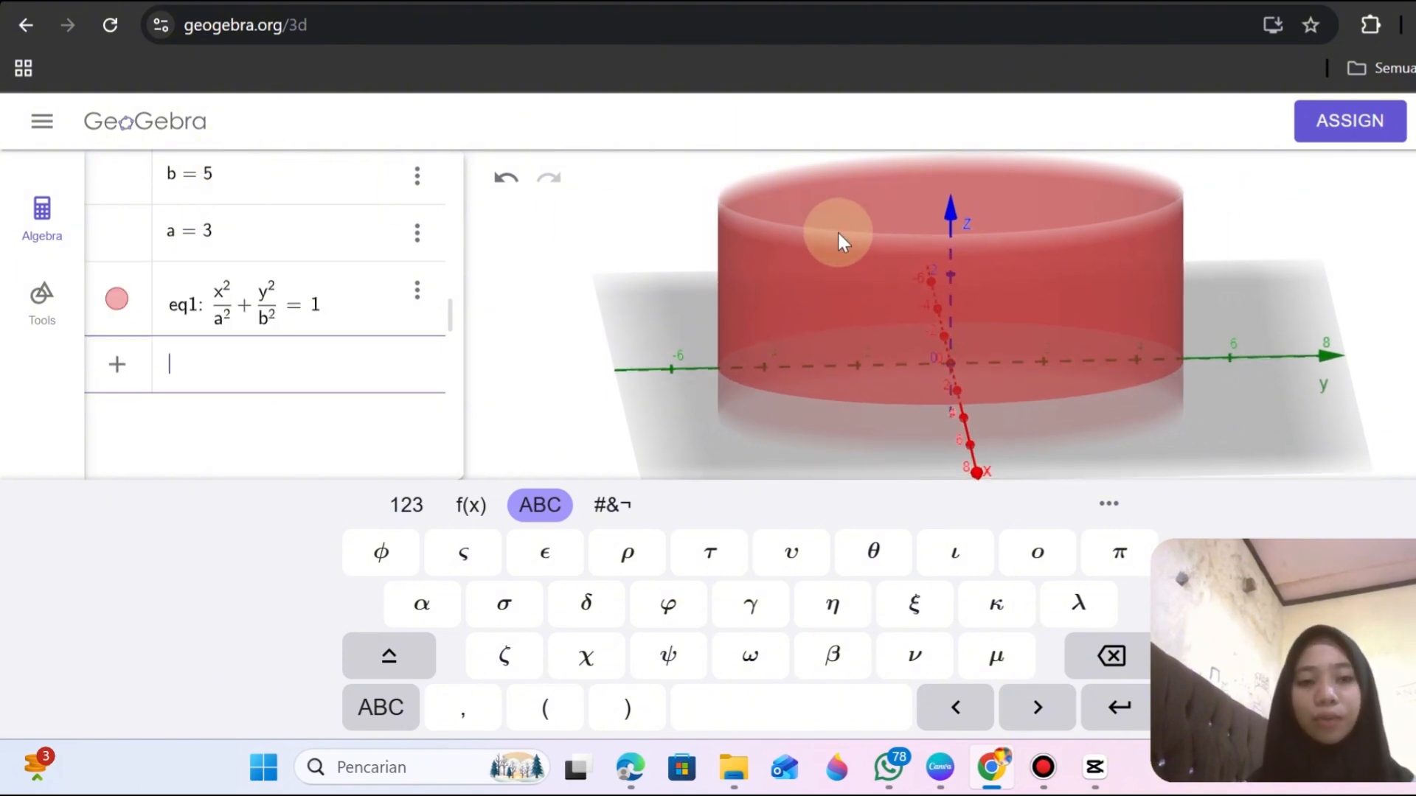
scroll(838, 230, "down", 1)
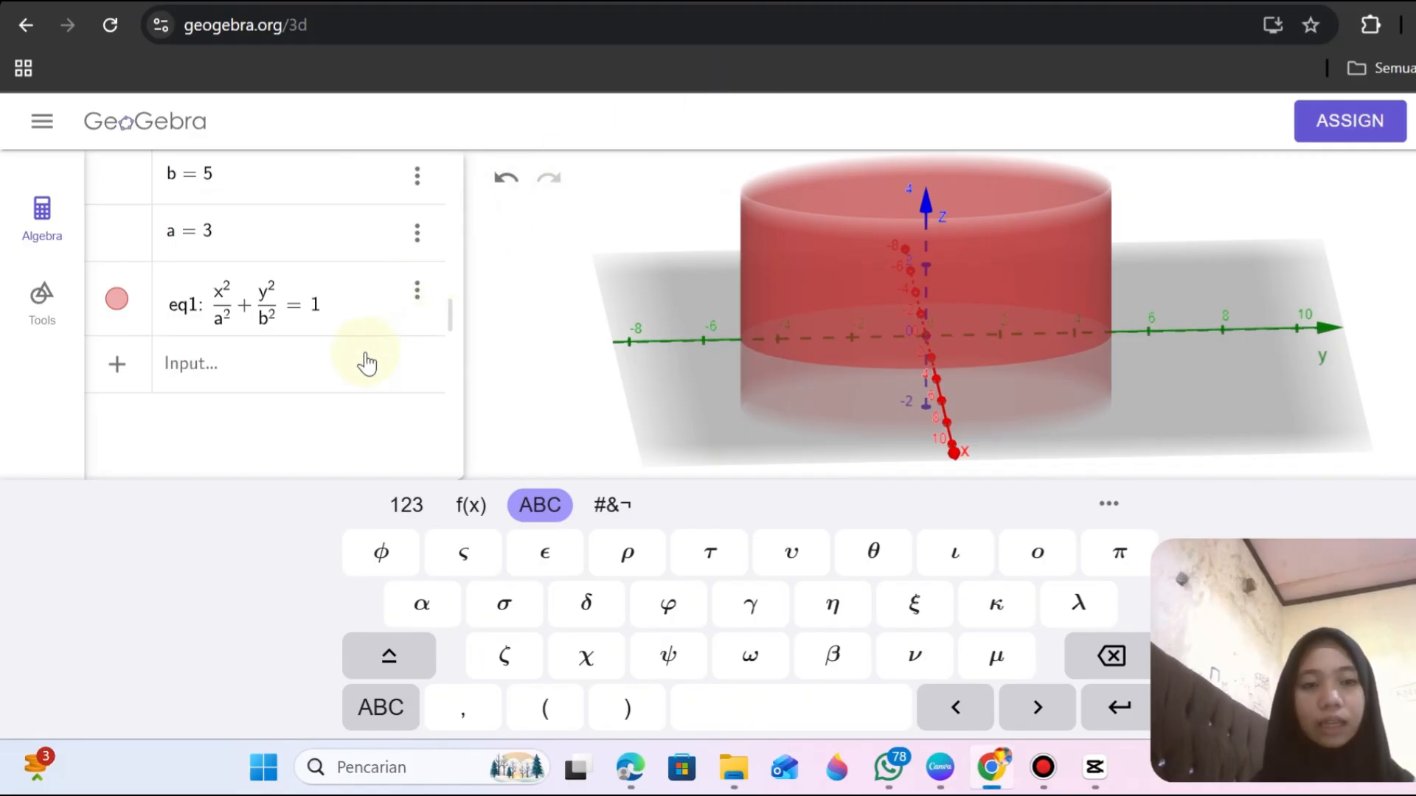
left_click(266, 363)
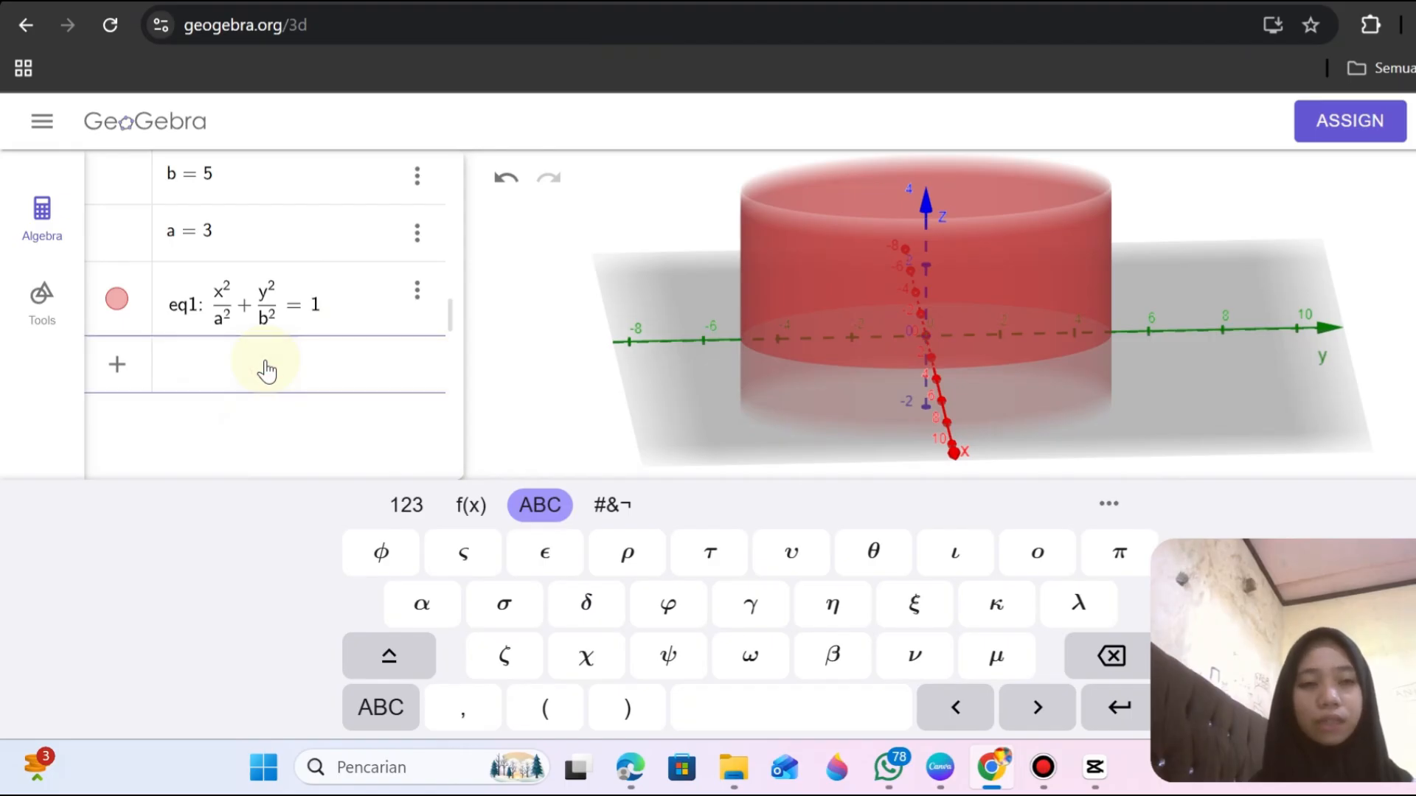
type("z = ")
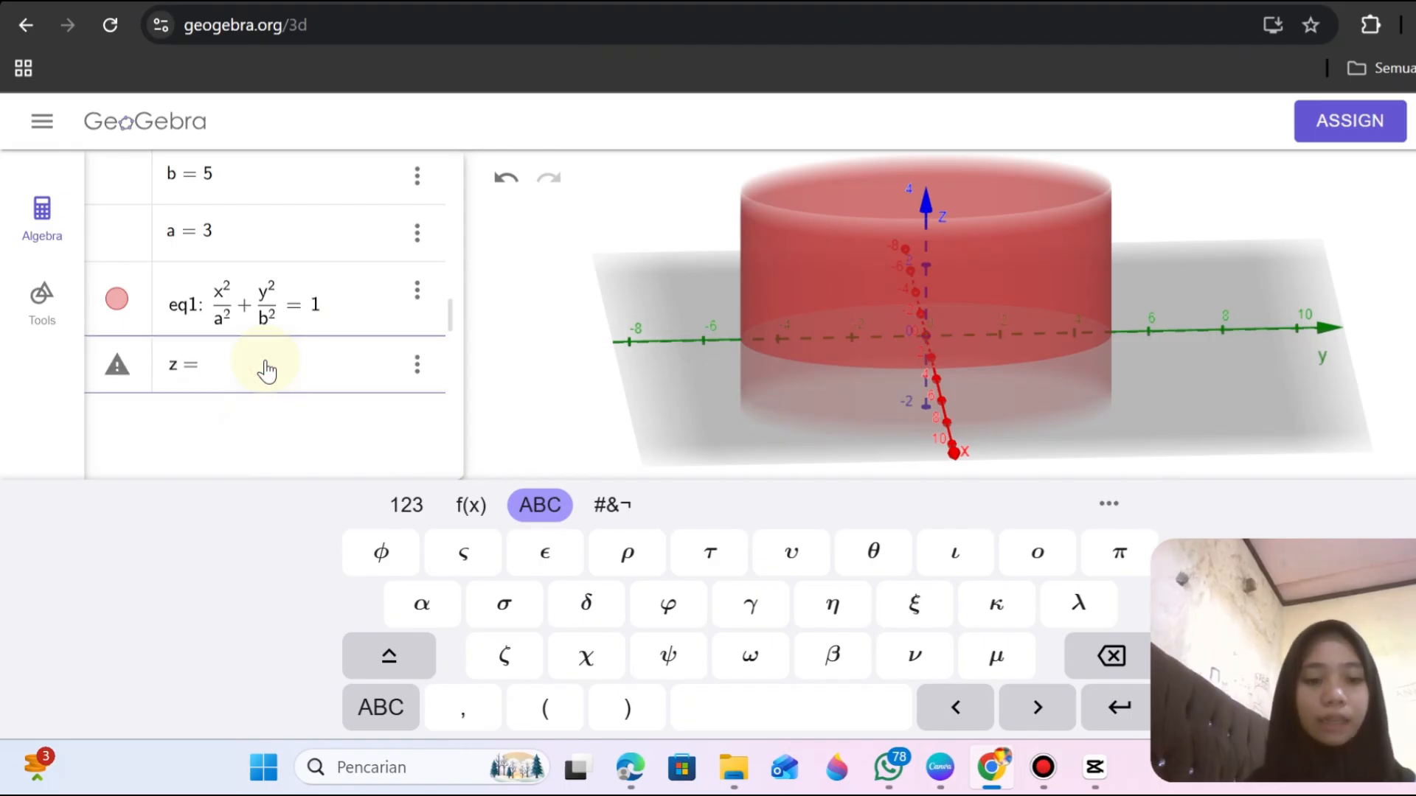
type("0")
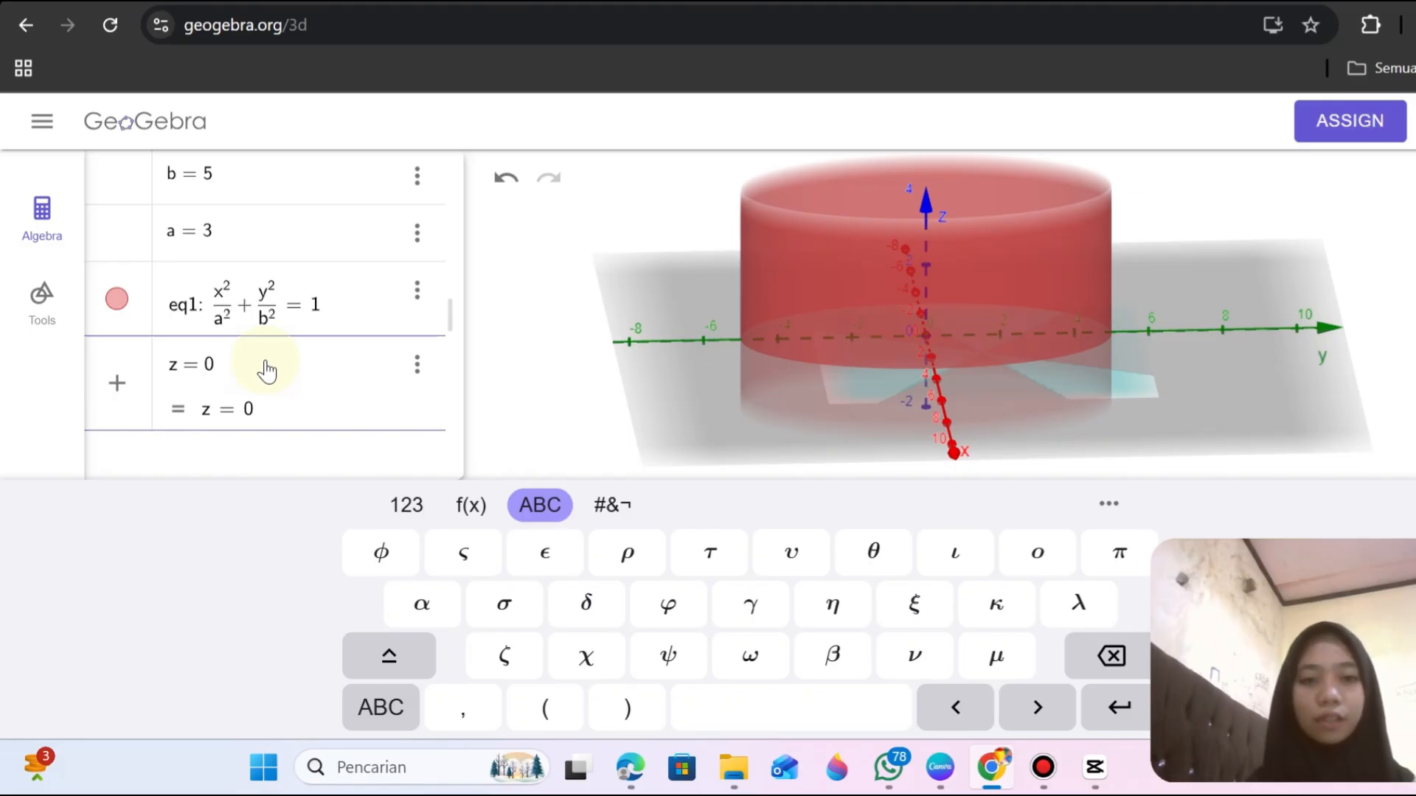
key("Return")
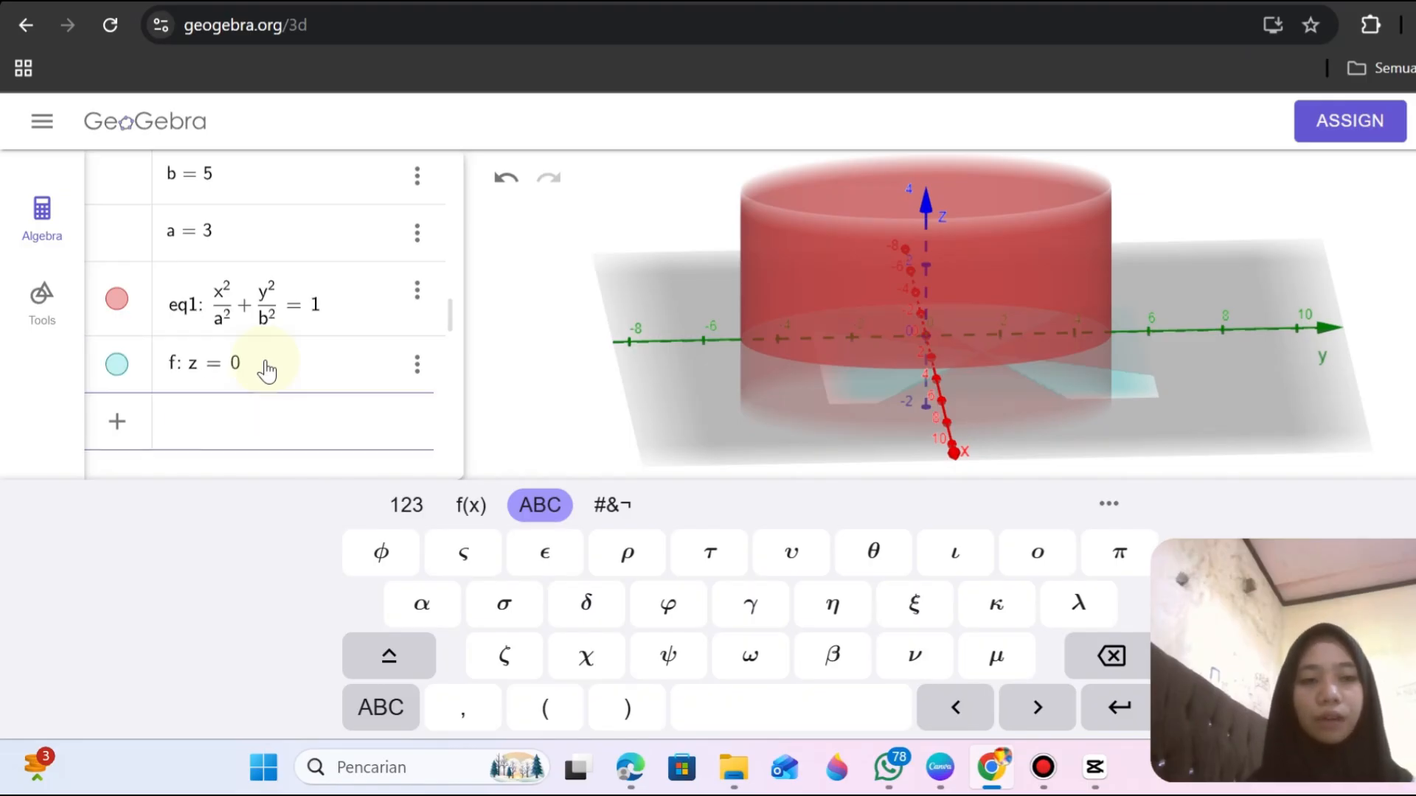
Create the intersection curve of cylinder eq1 and plane f with the Intersect command.
type("inte")
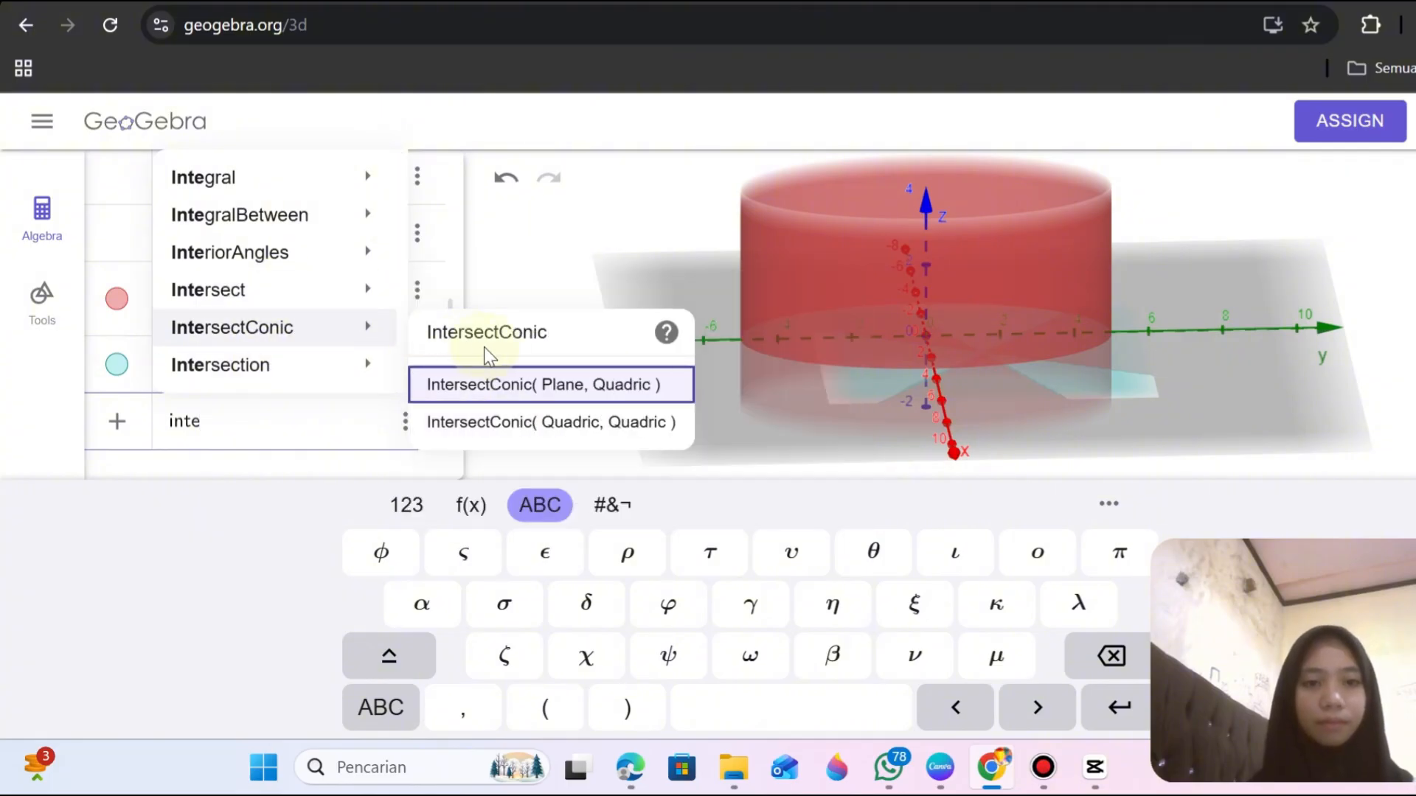
mouse_move(332, 307)
left_click(460, 346)
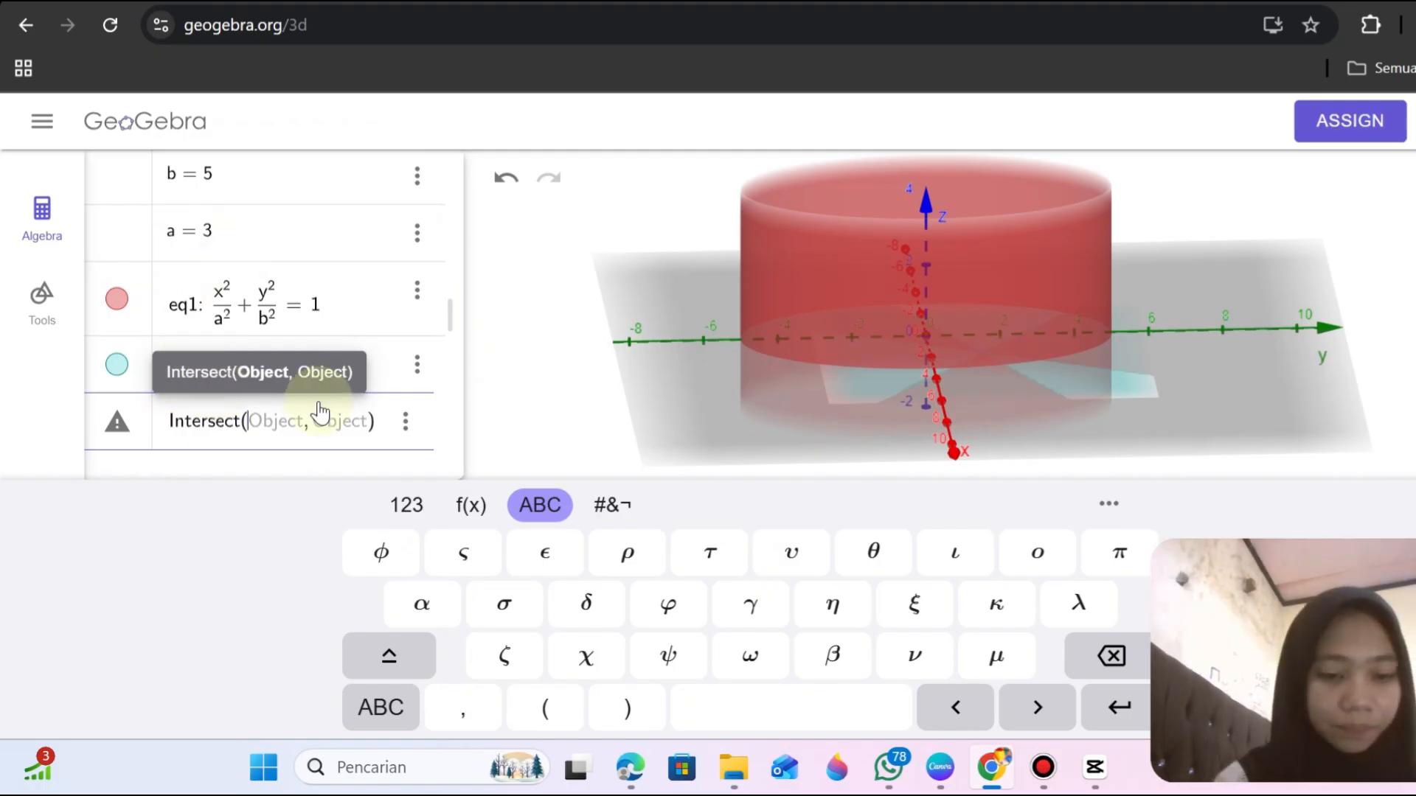
type("eq1,")
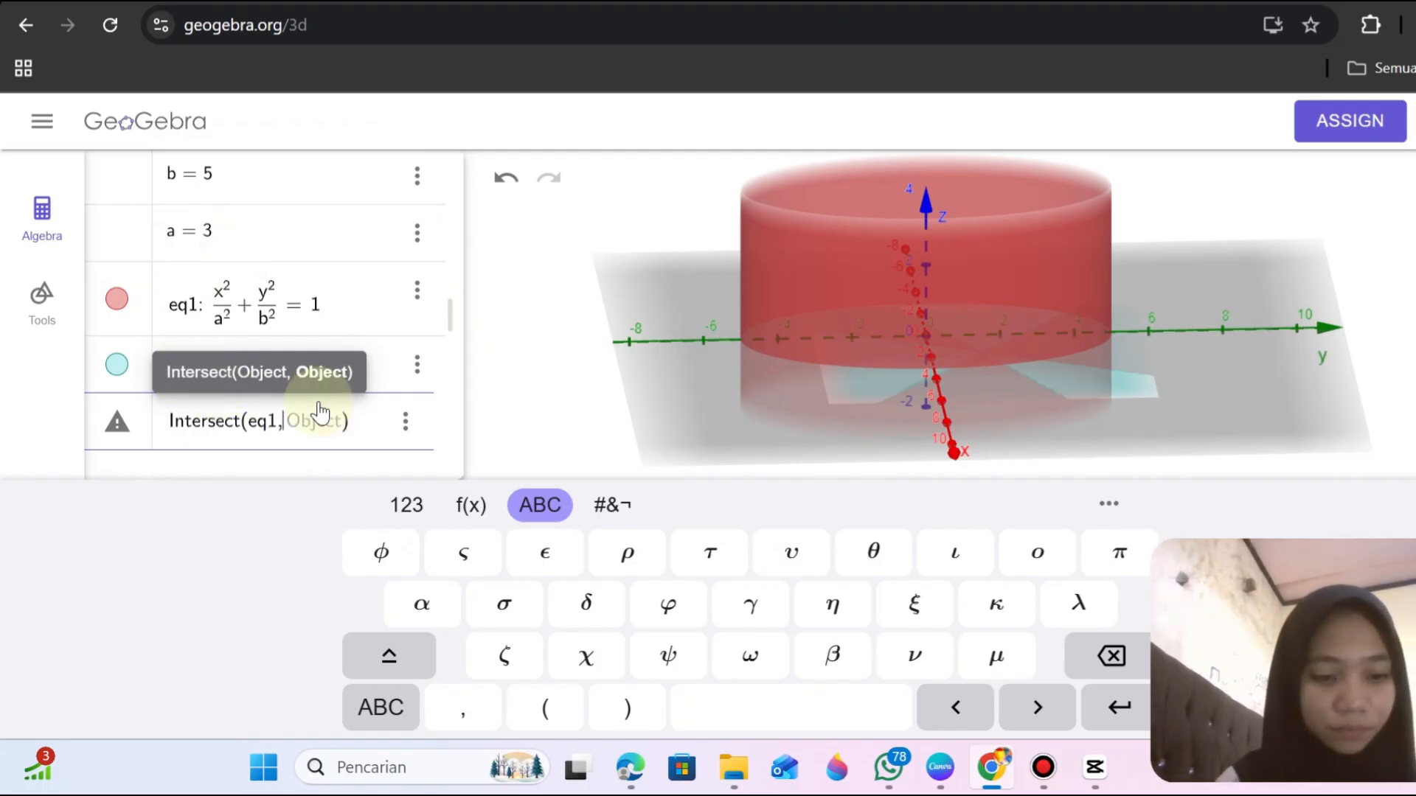
type("f")
key("Return")
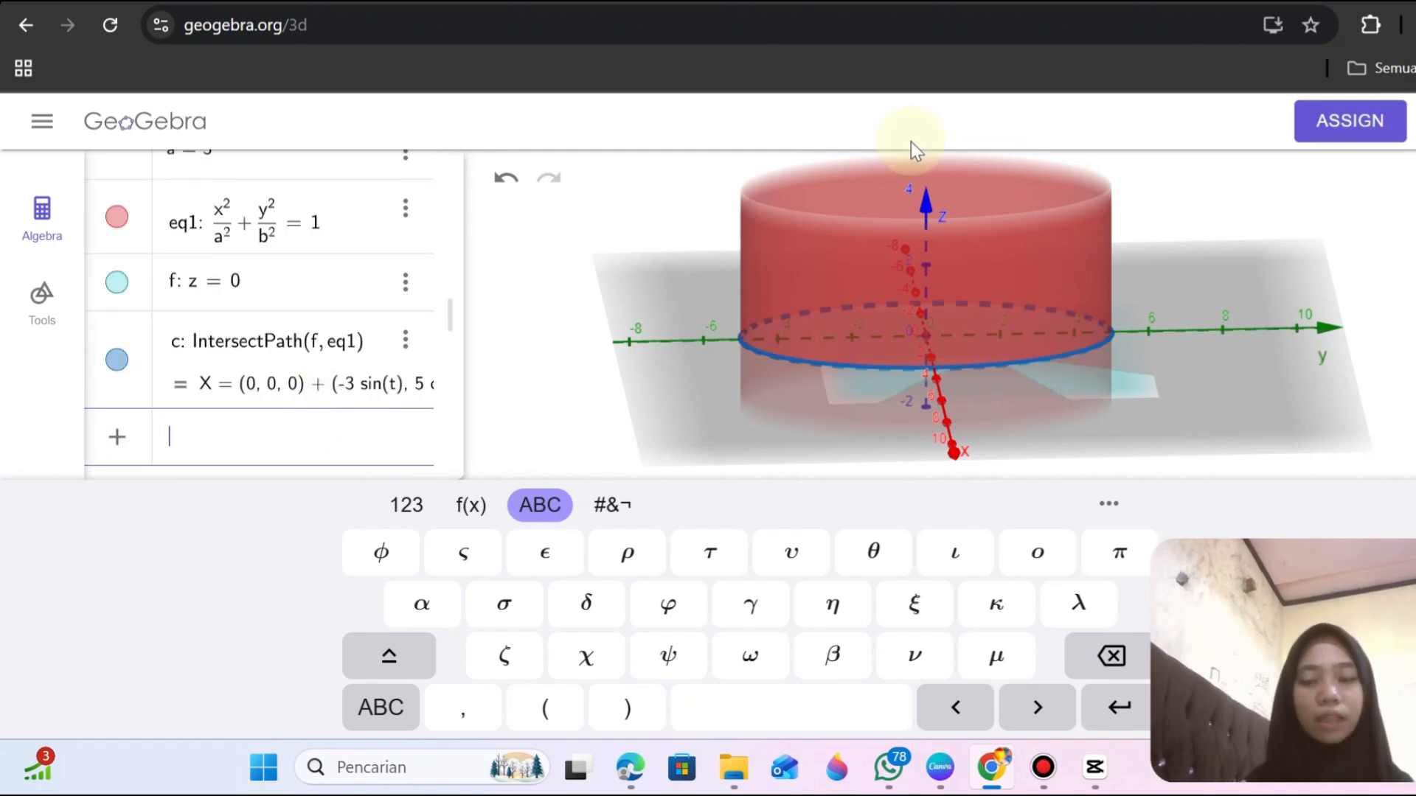
Add the ellipsoid equation (x² + z²)/a² + y²/b² = 1.
left_click_drag(807, 293, 809, 297)
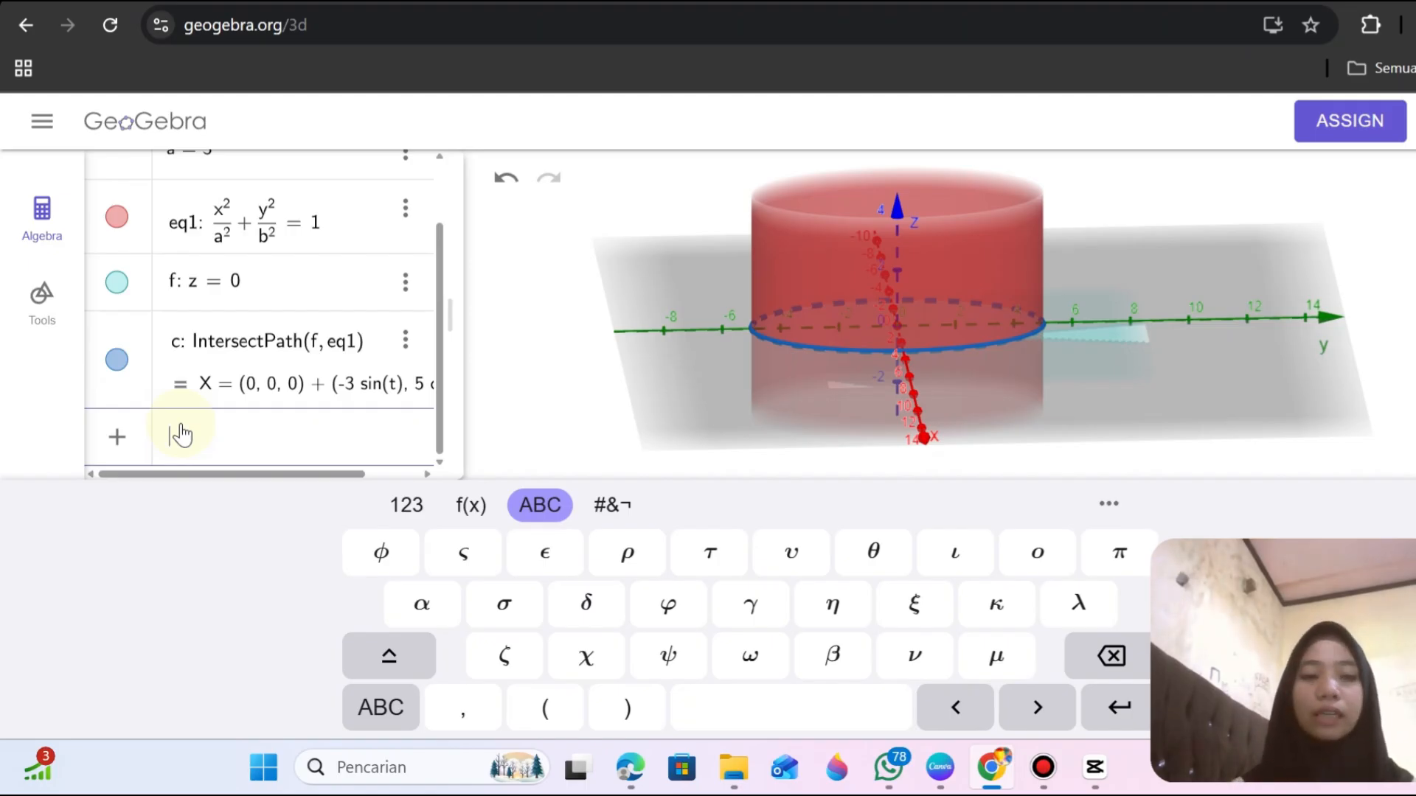
type("x")
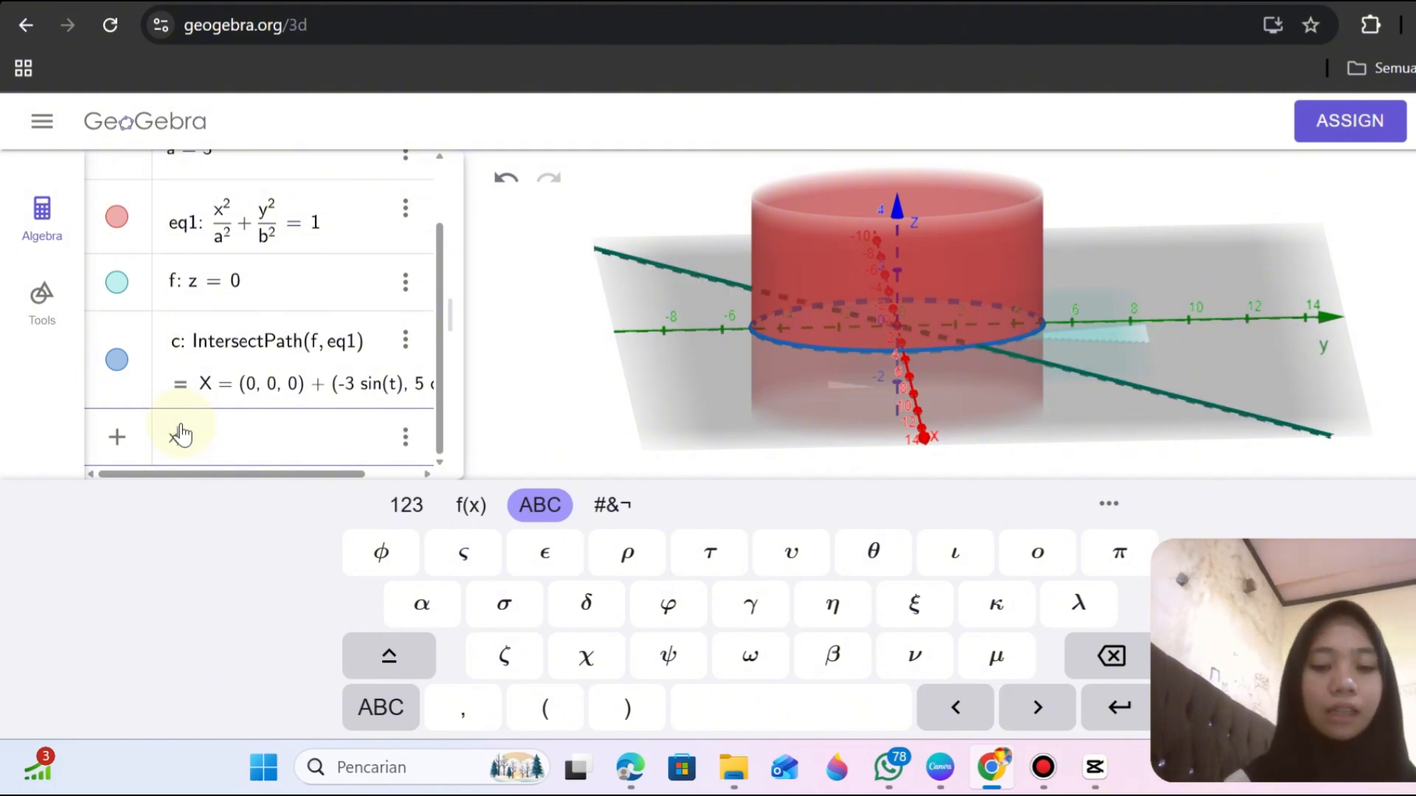
key("BackSpace")
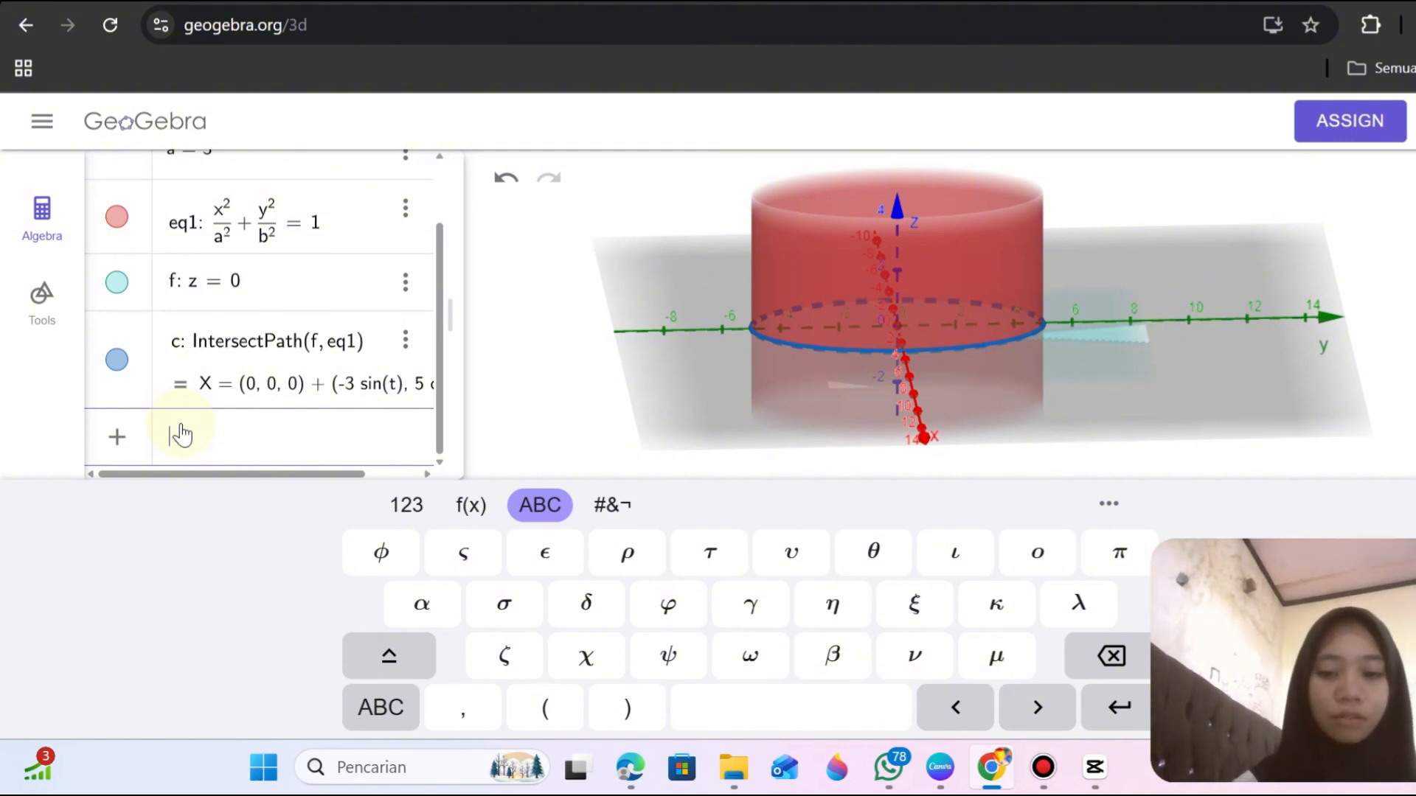
type("(3")
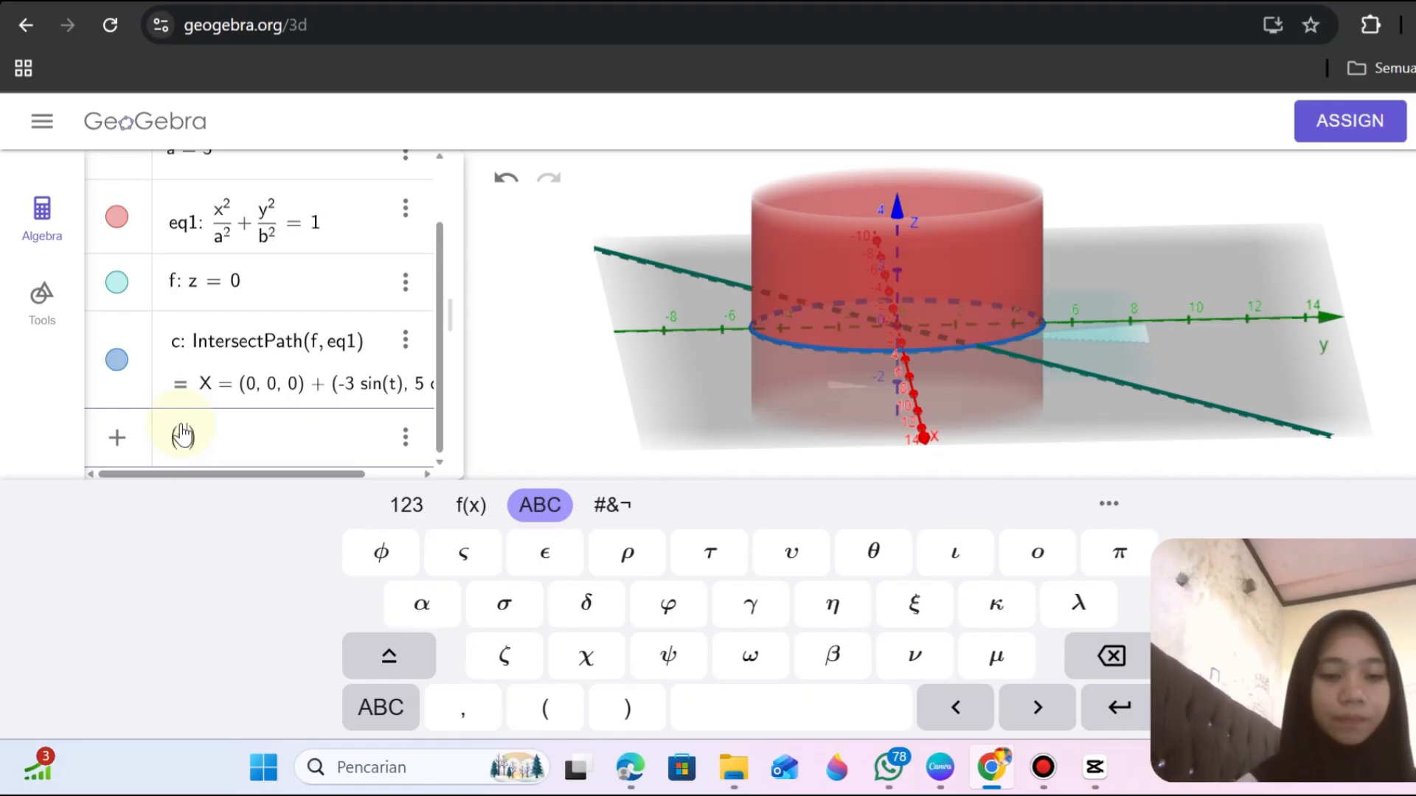
type("+")
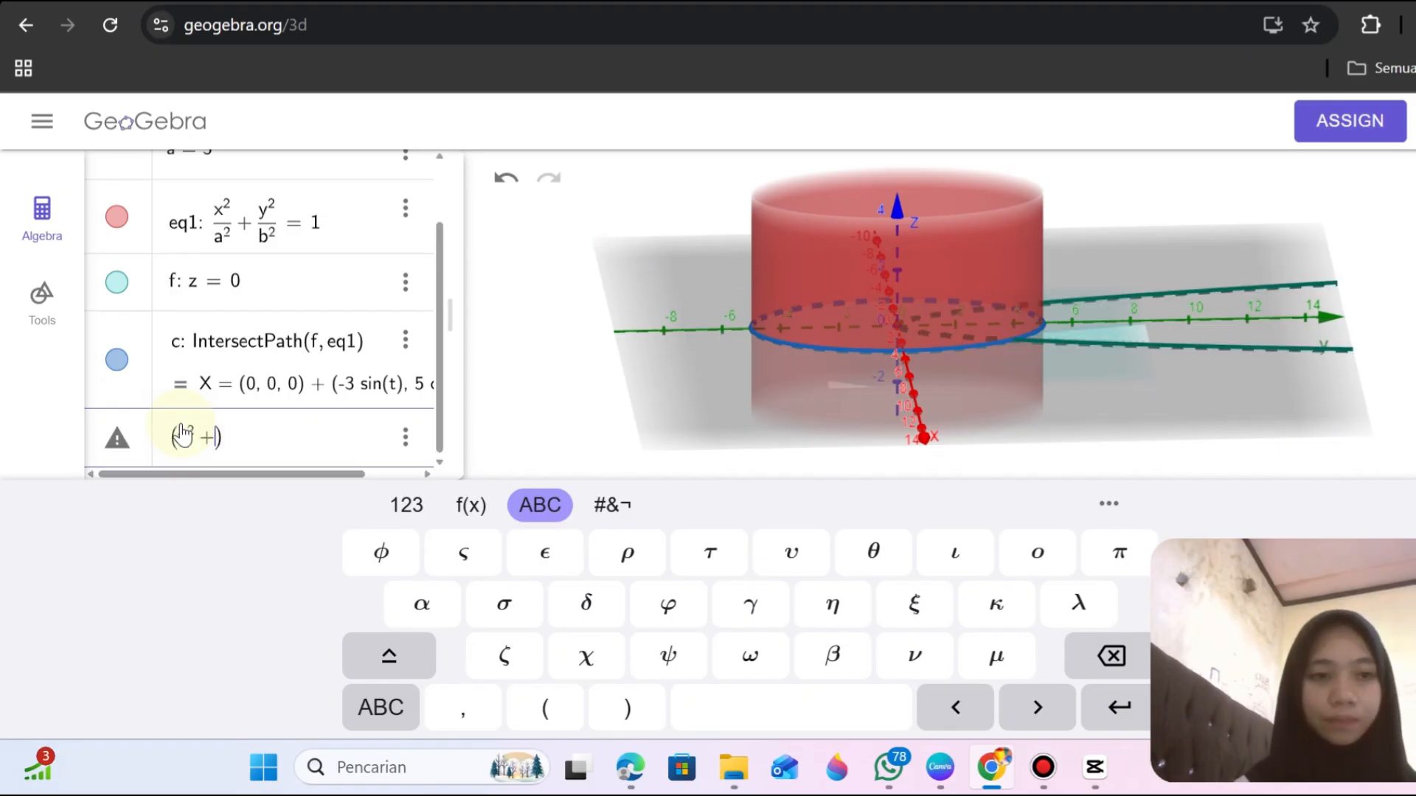
type("y")
key("BackSpace")
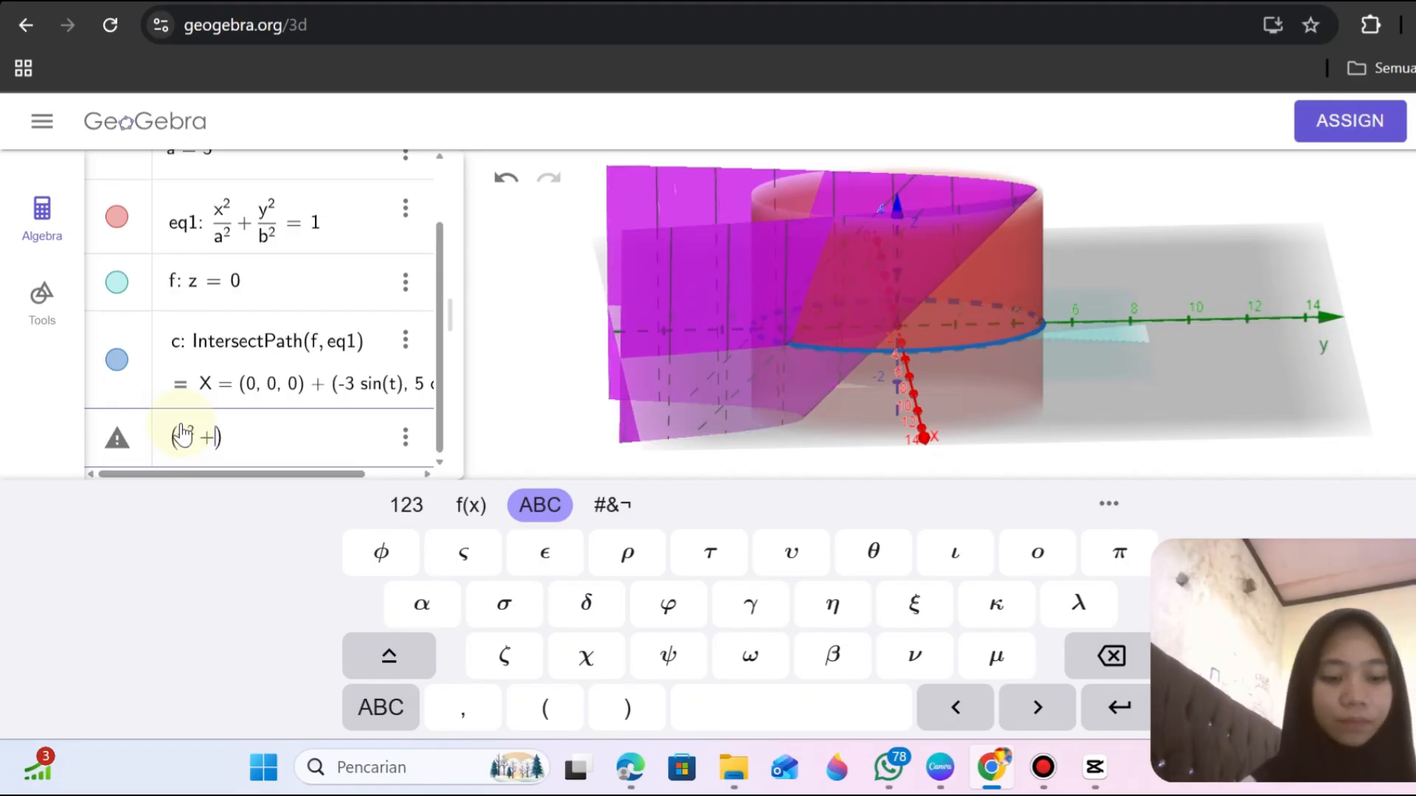
type("z^2")
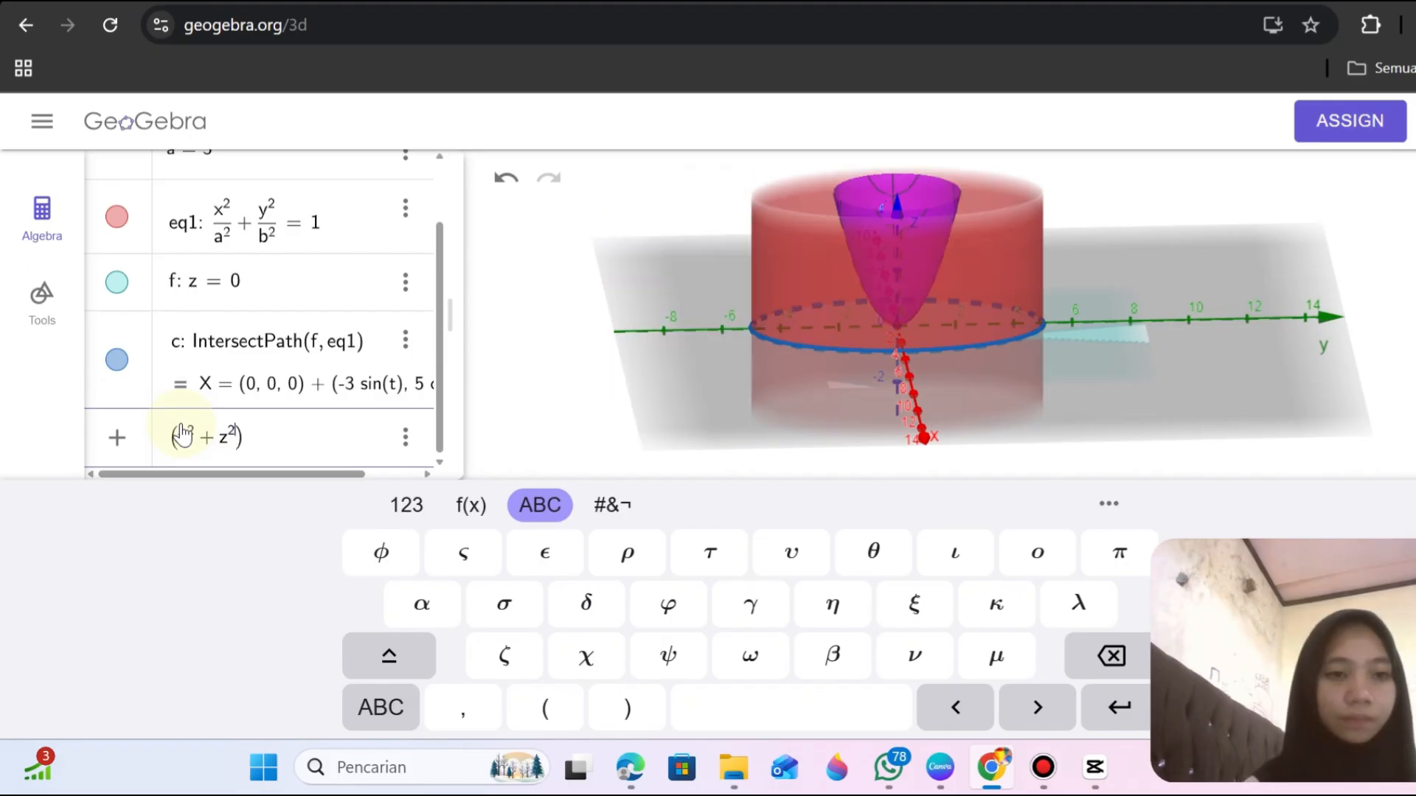
type("/")
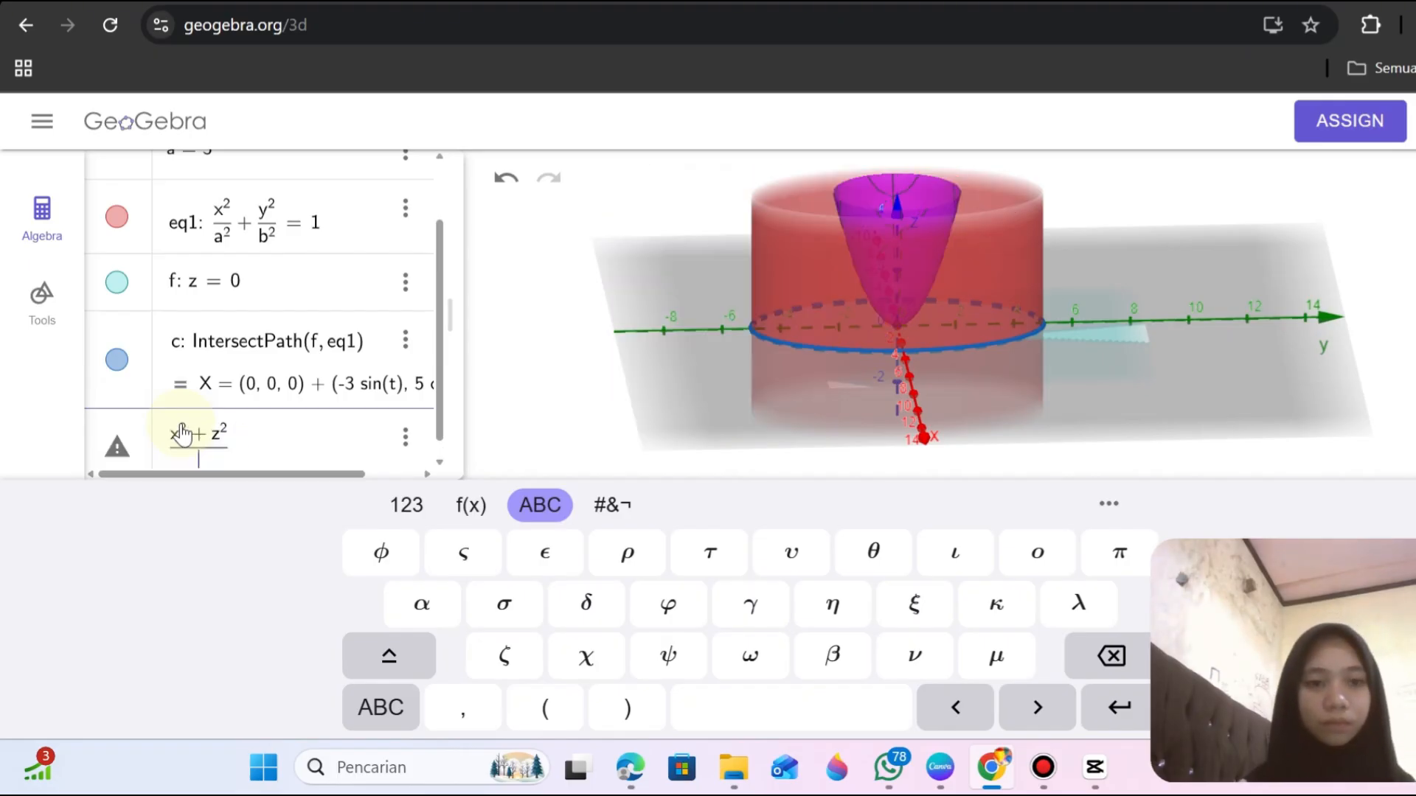
type("a")
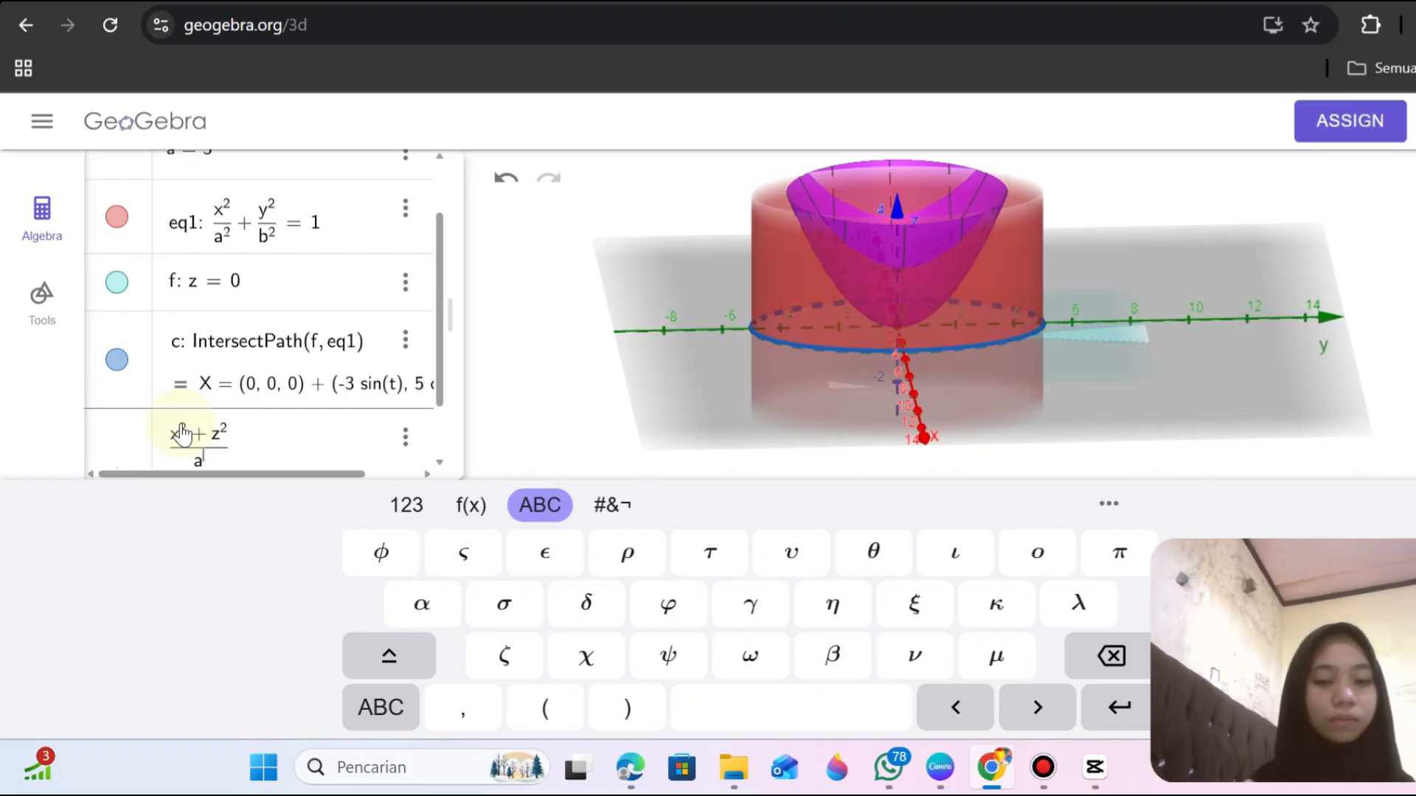
type("^2")
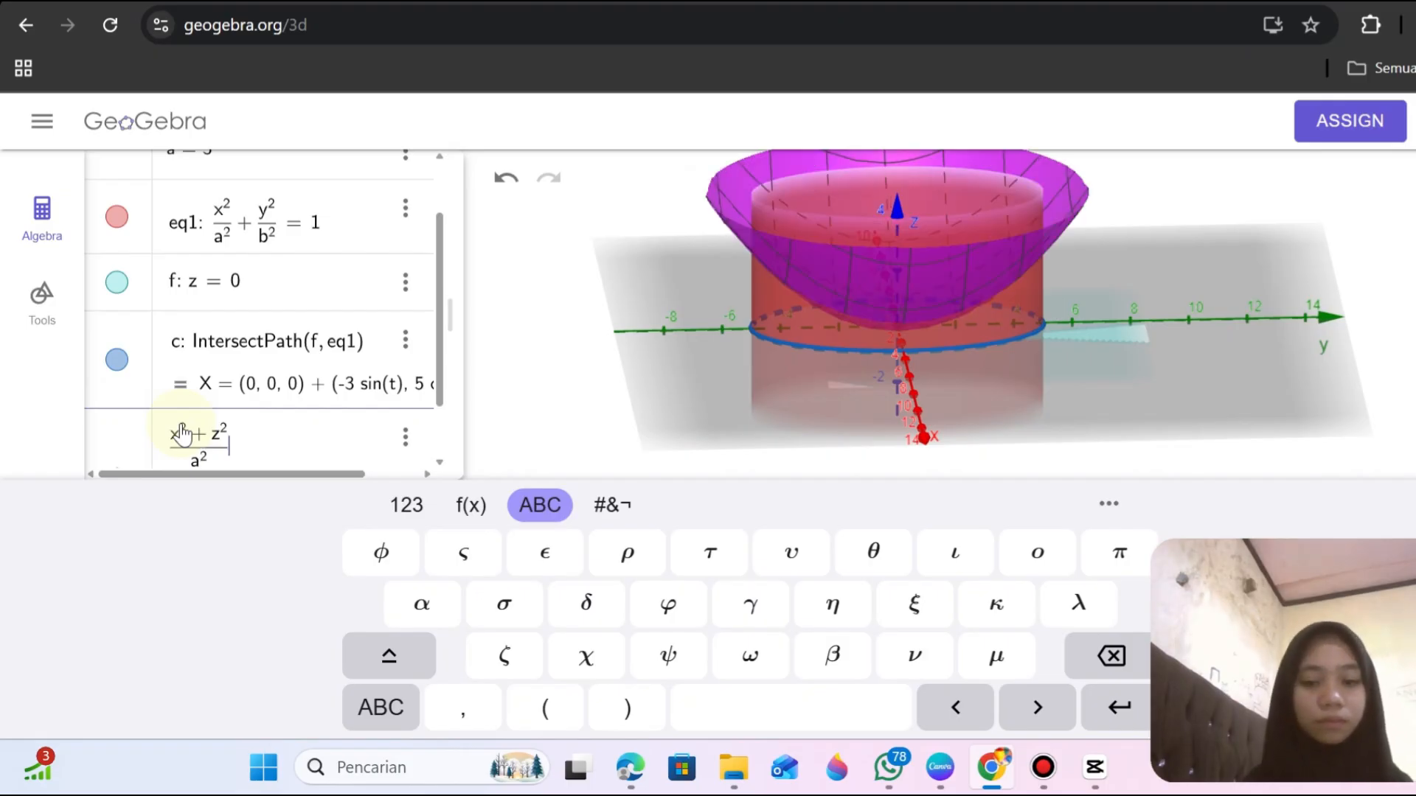
type("+y^2/b^2")
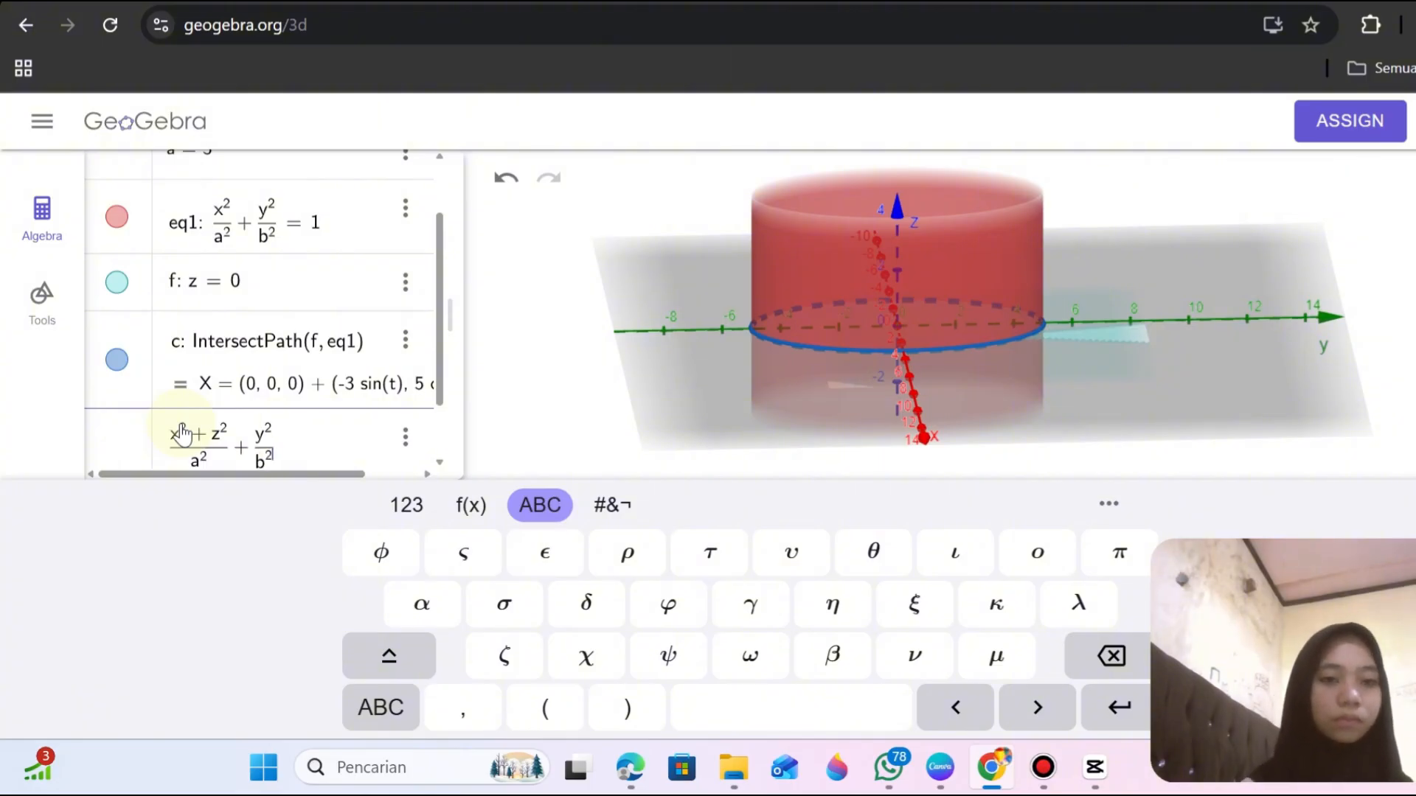
type("= ")
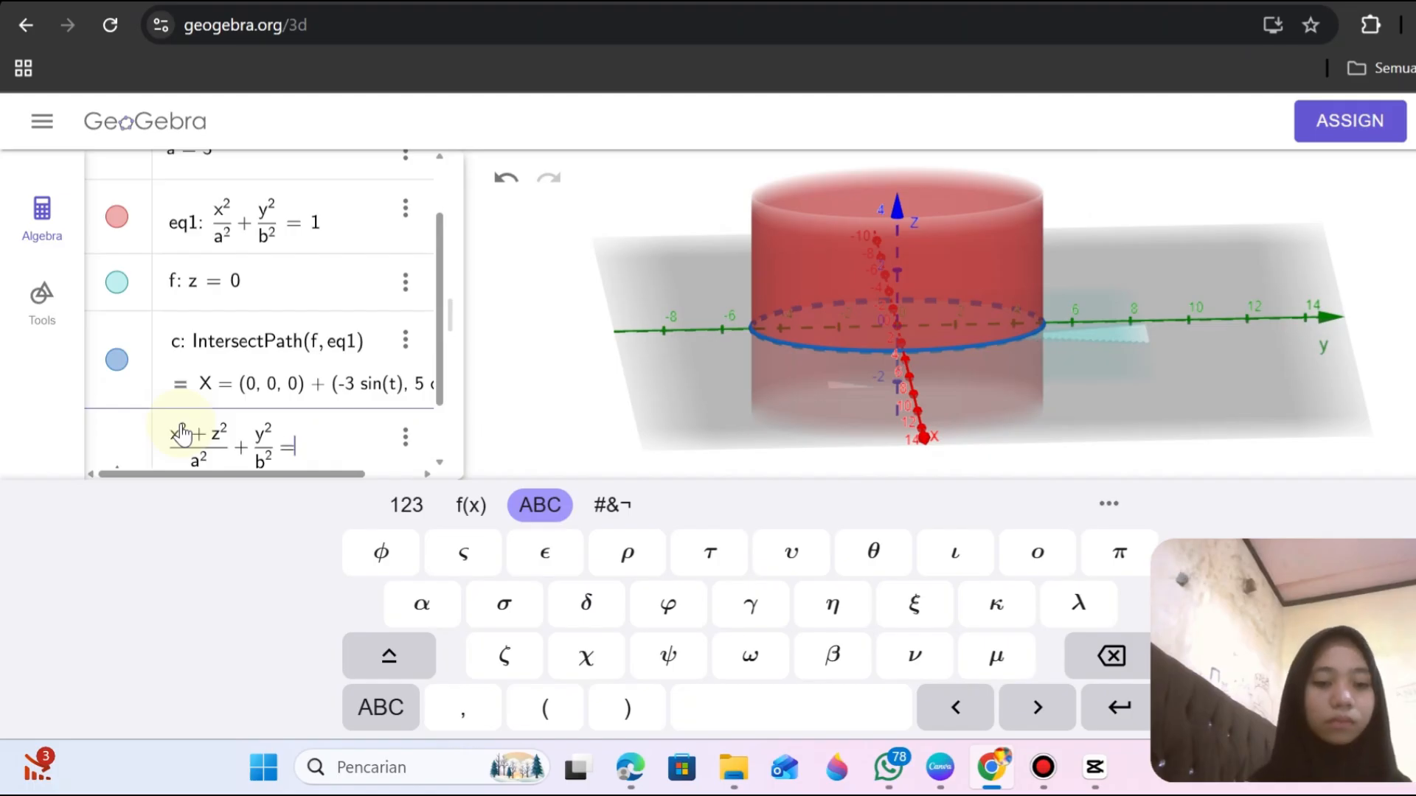
type("1")
key("Return")
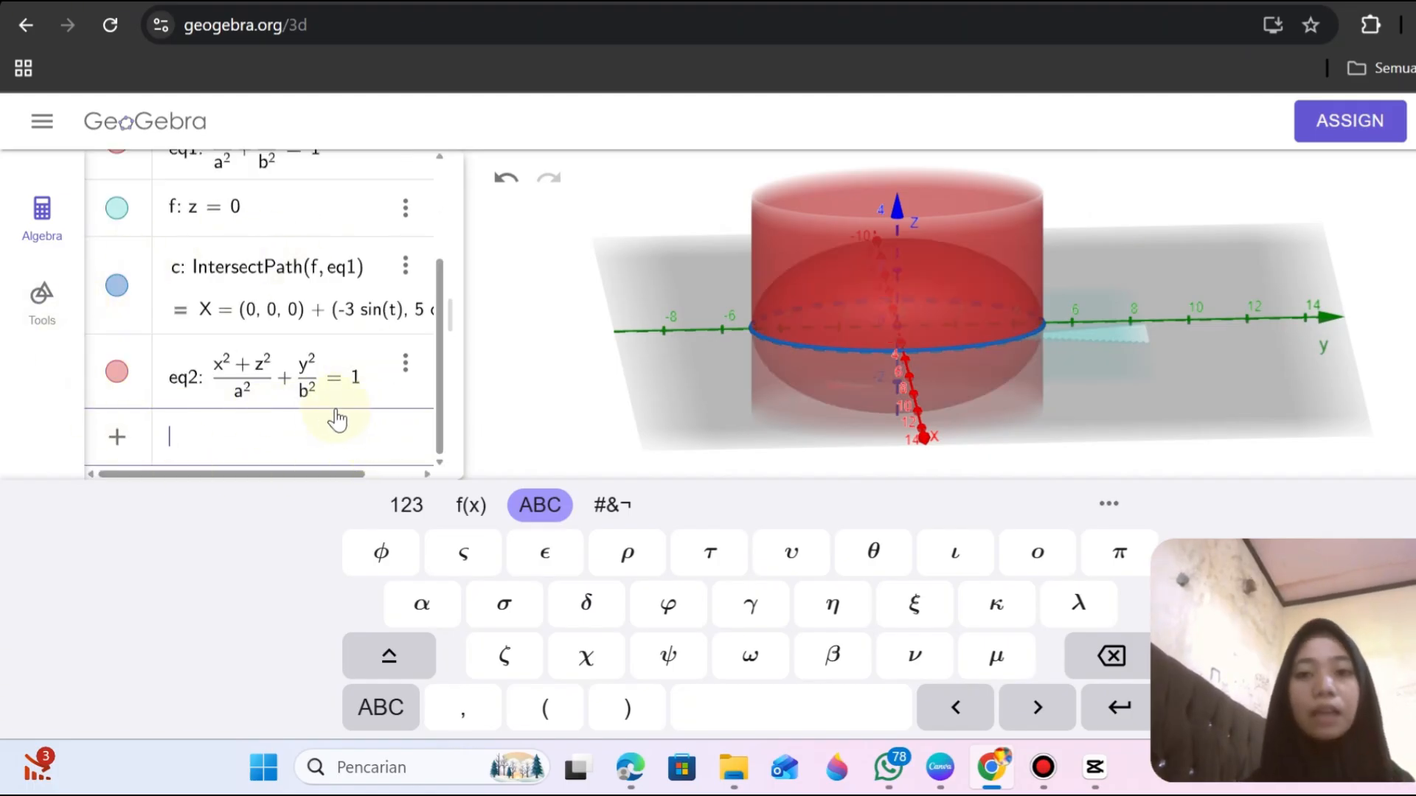
Insert a Slider command in a new row with 0° as its minimum.
scroll(183, 326, "up", 1)
scroll(183, 325, "down", 1)
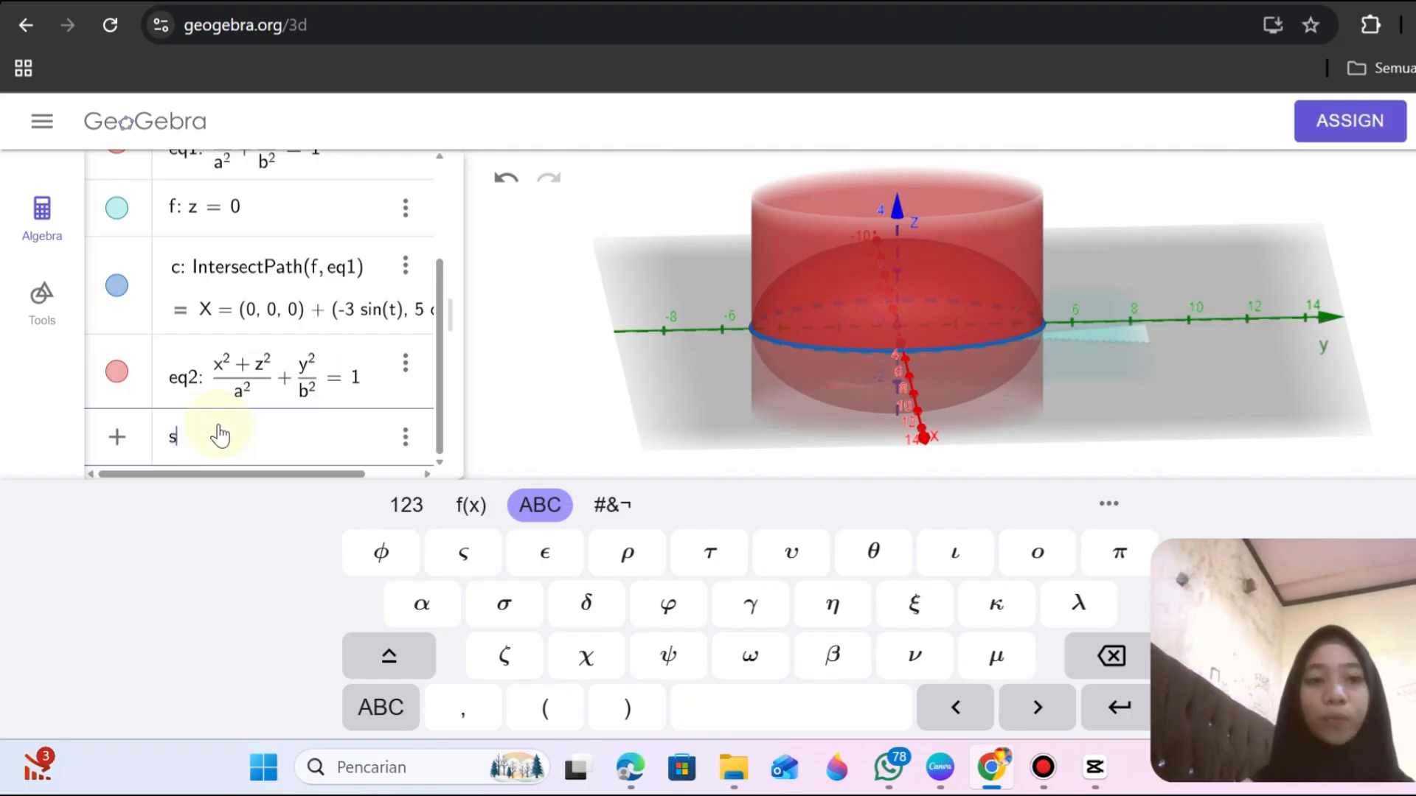
type("id")
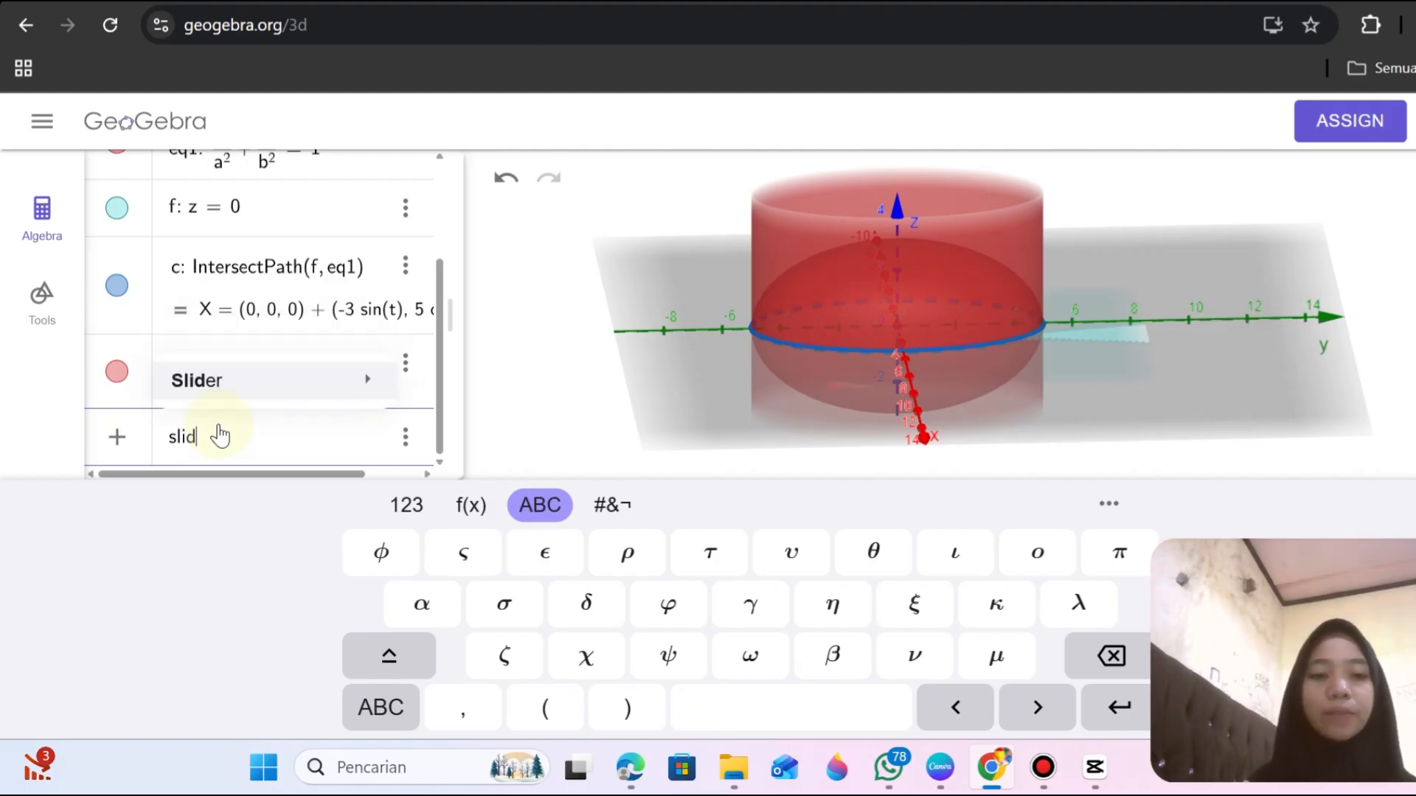
mouse_move(237, 391)
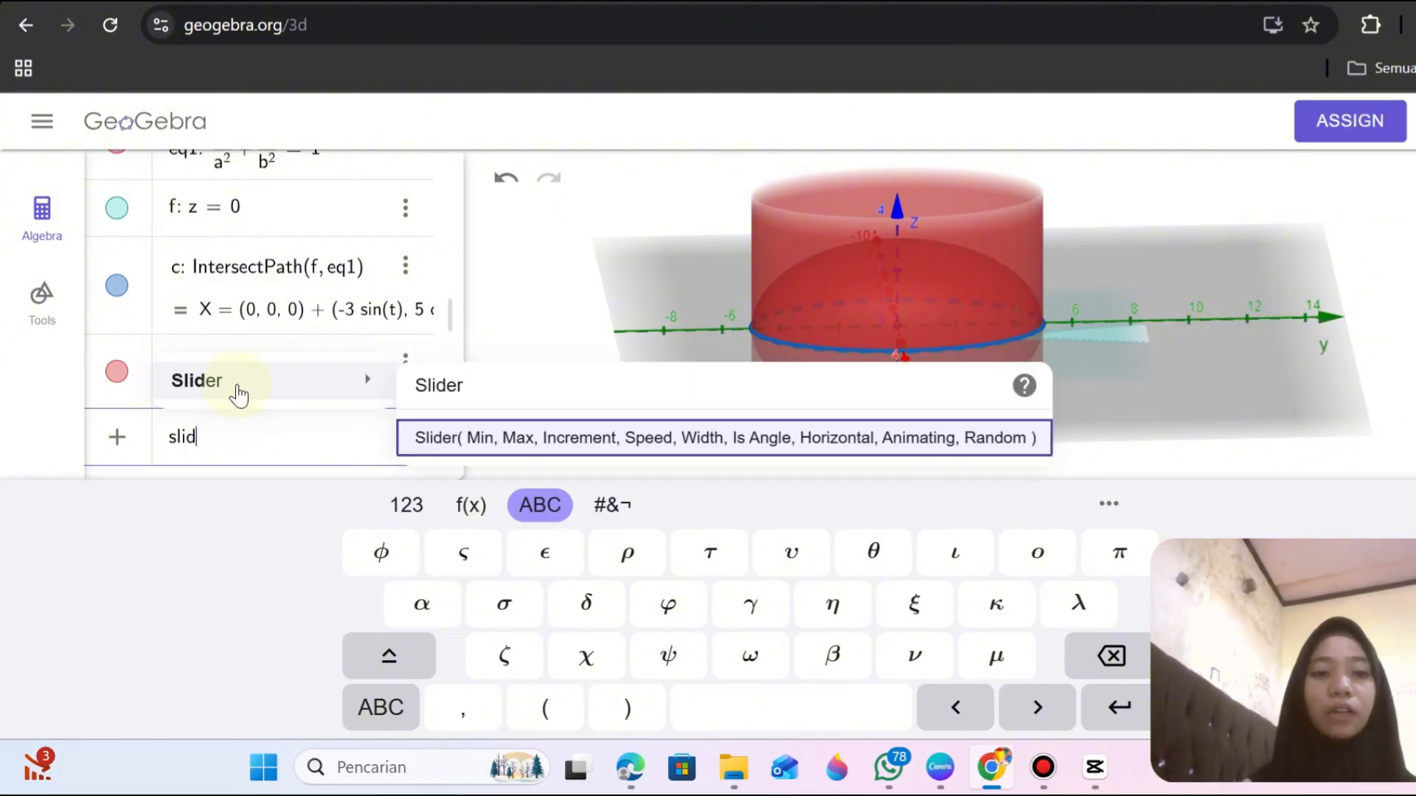
left_click(490, 439)
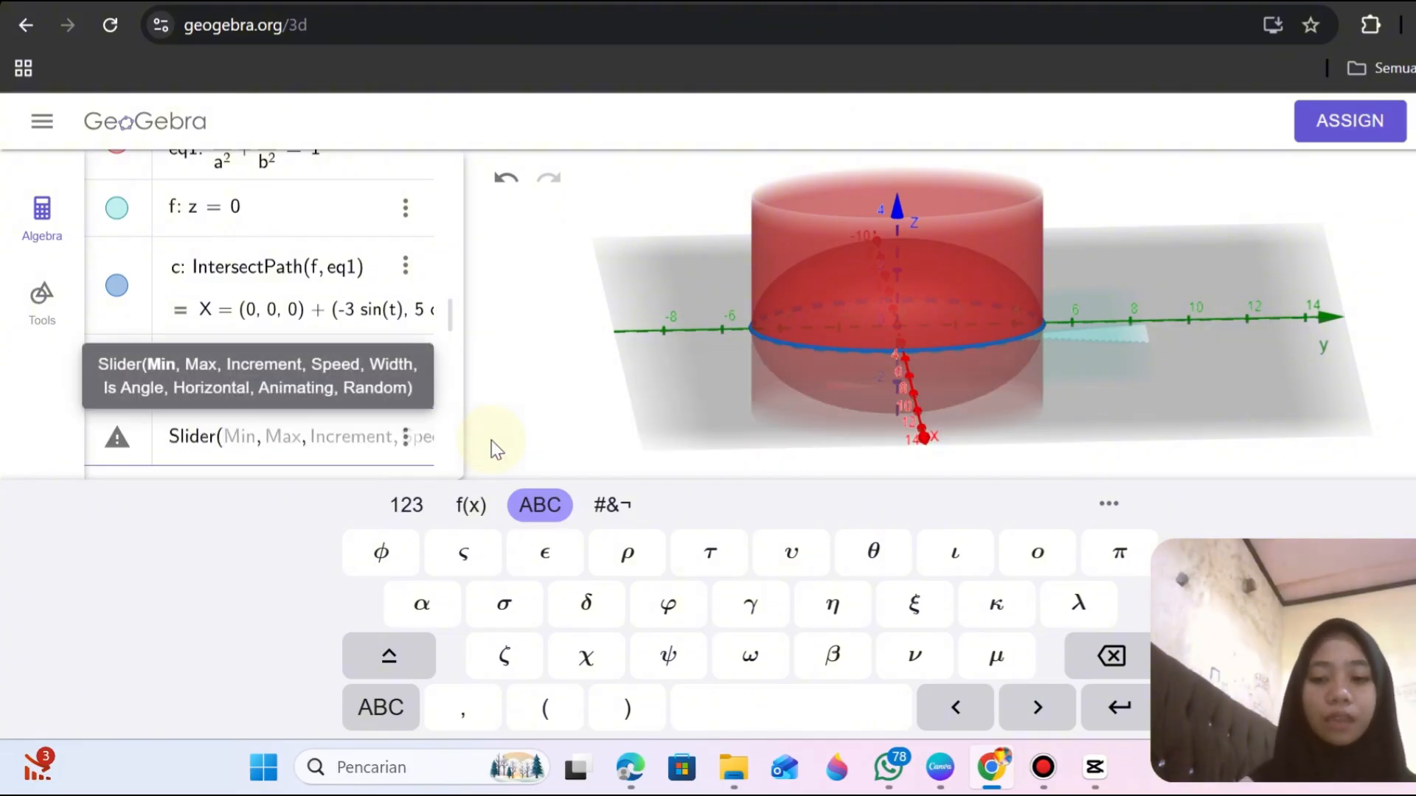
type("0")
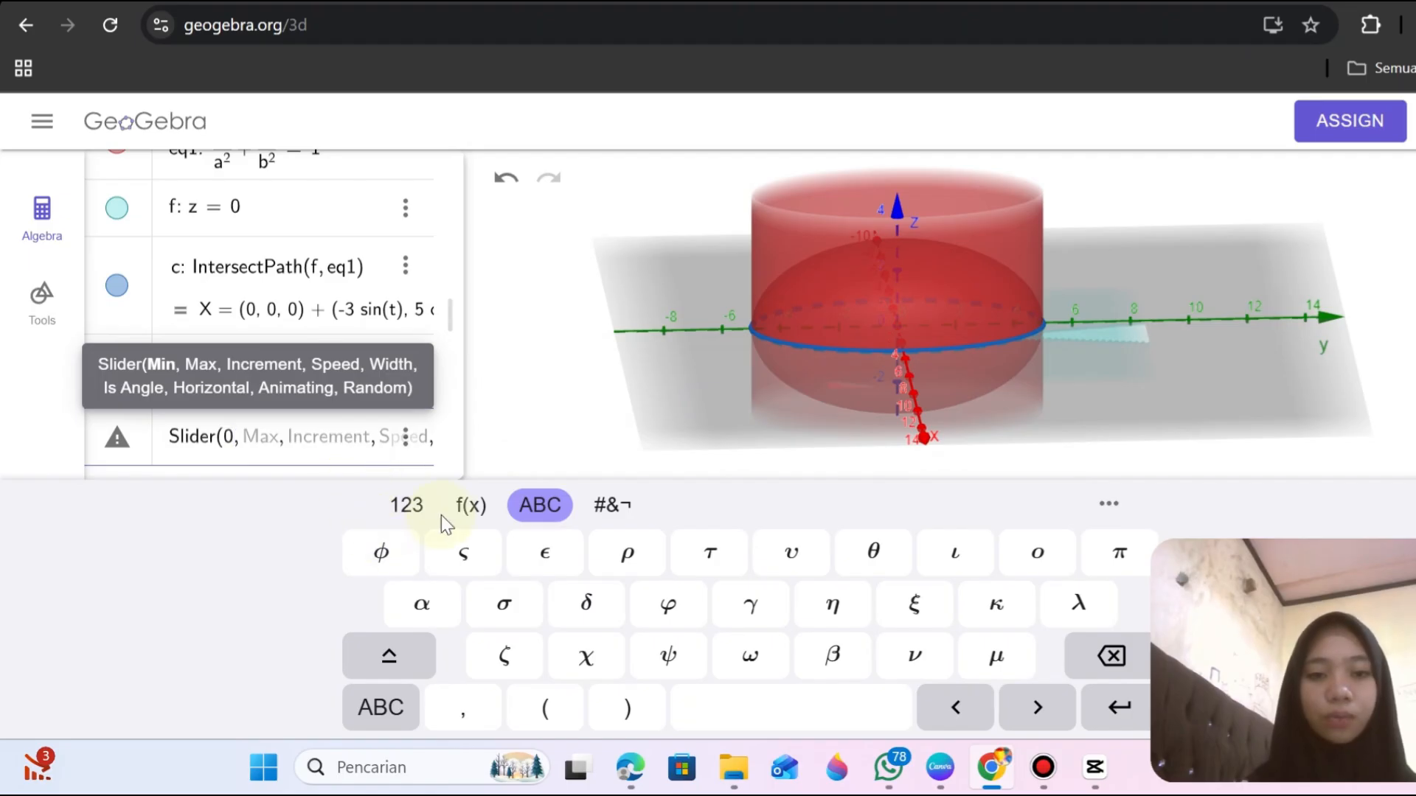
left_click(460, 510)
left_click(1086, 555)
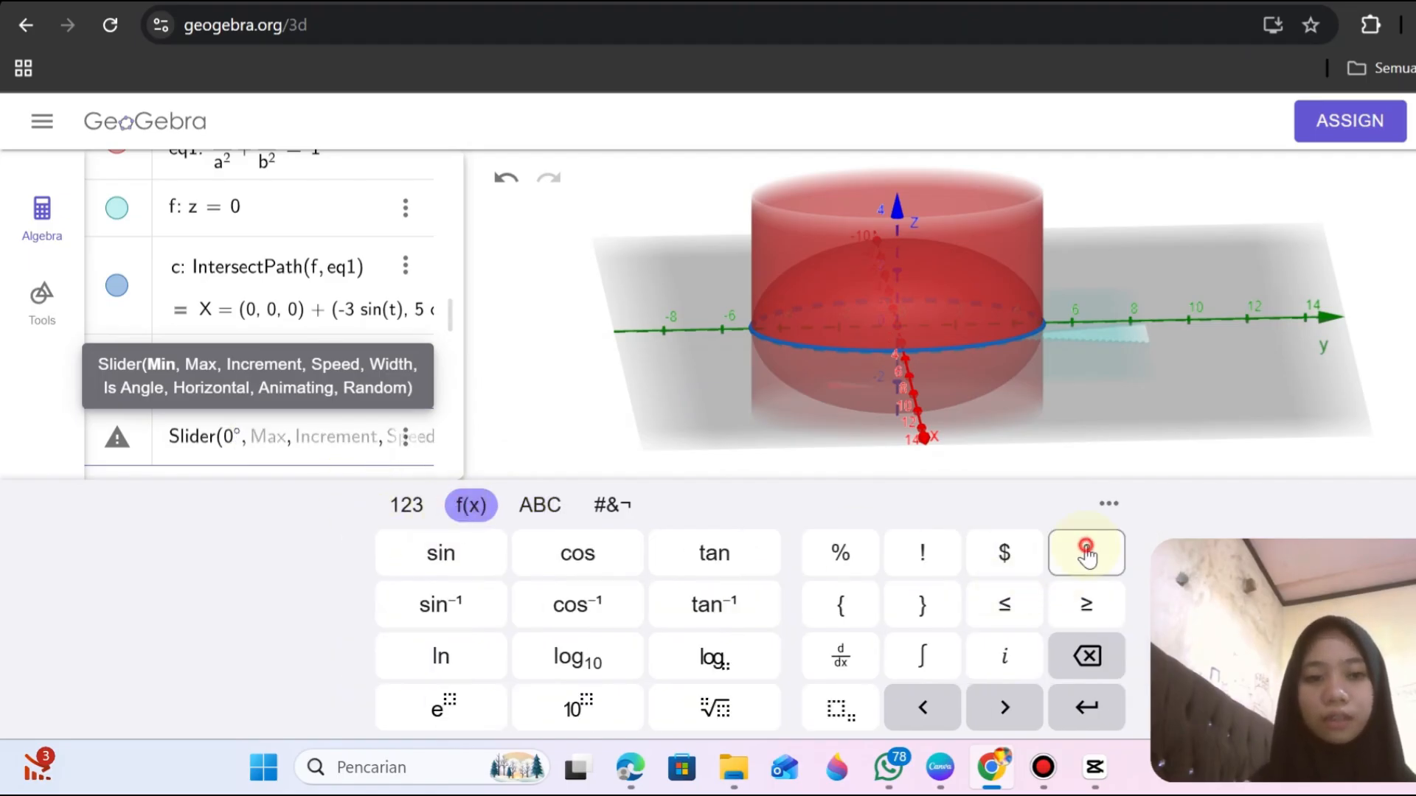
Clear the placeholder arguments after the 0° minimum in the Slider command, keeping one comma for the maximum.
key("Delete")
key("Delete")
key("Delete")
key("Delete")
key("Delete")
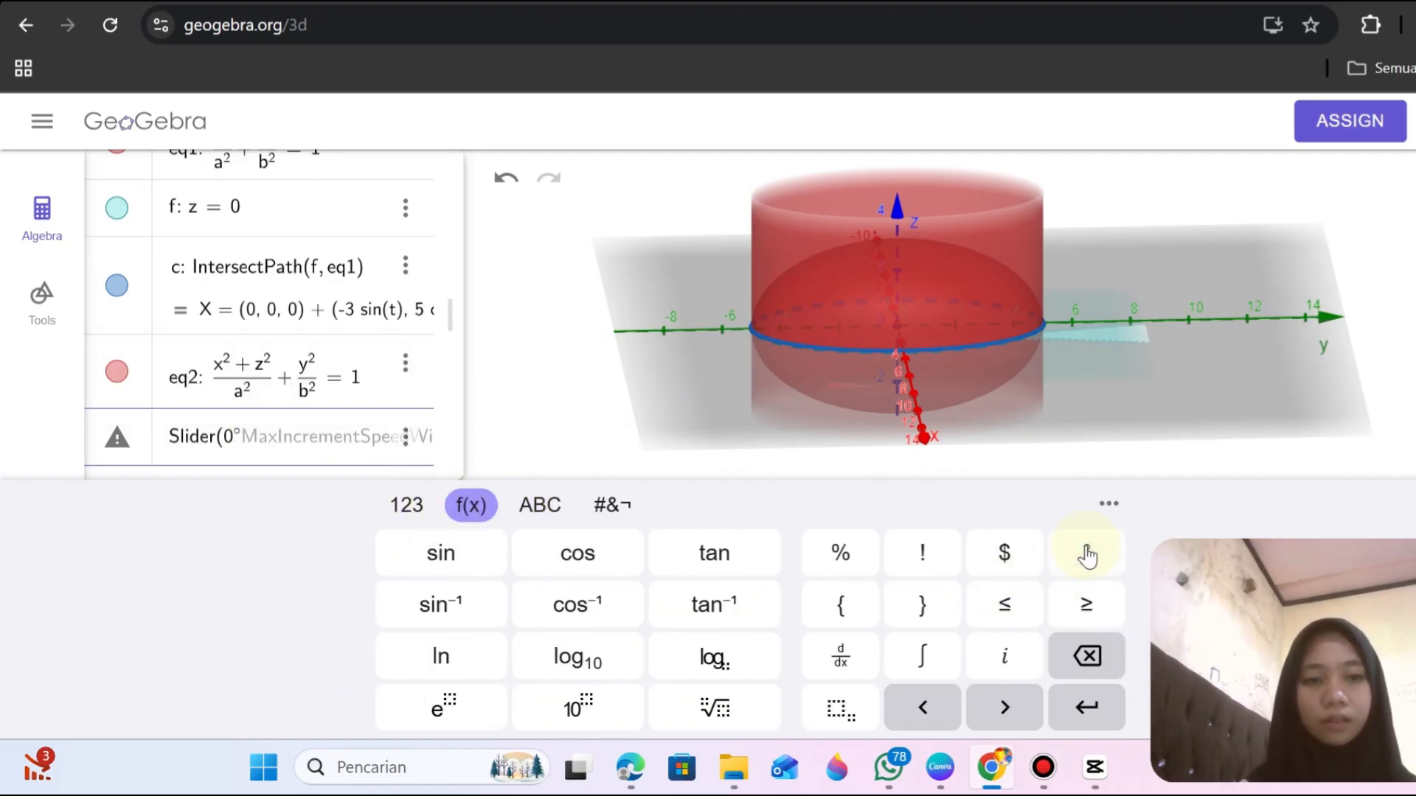
key("Delete")
key("Delete")
key("Delete")
key("Delete")
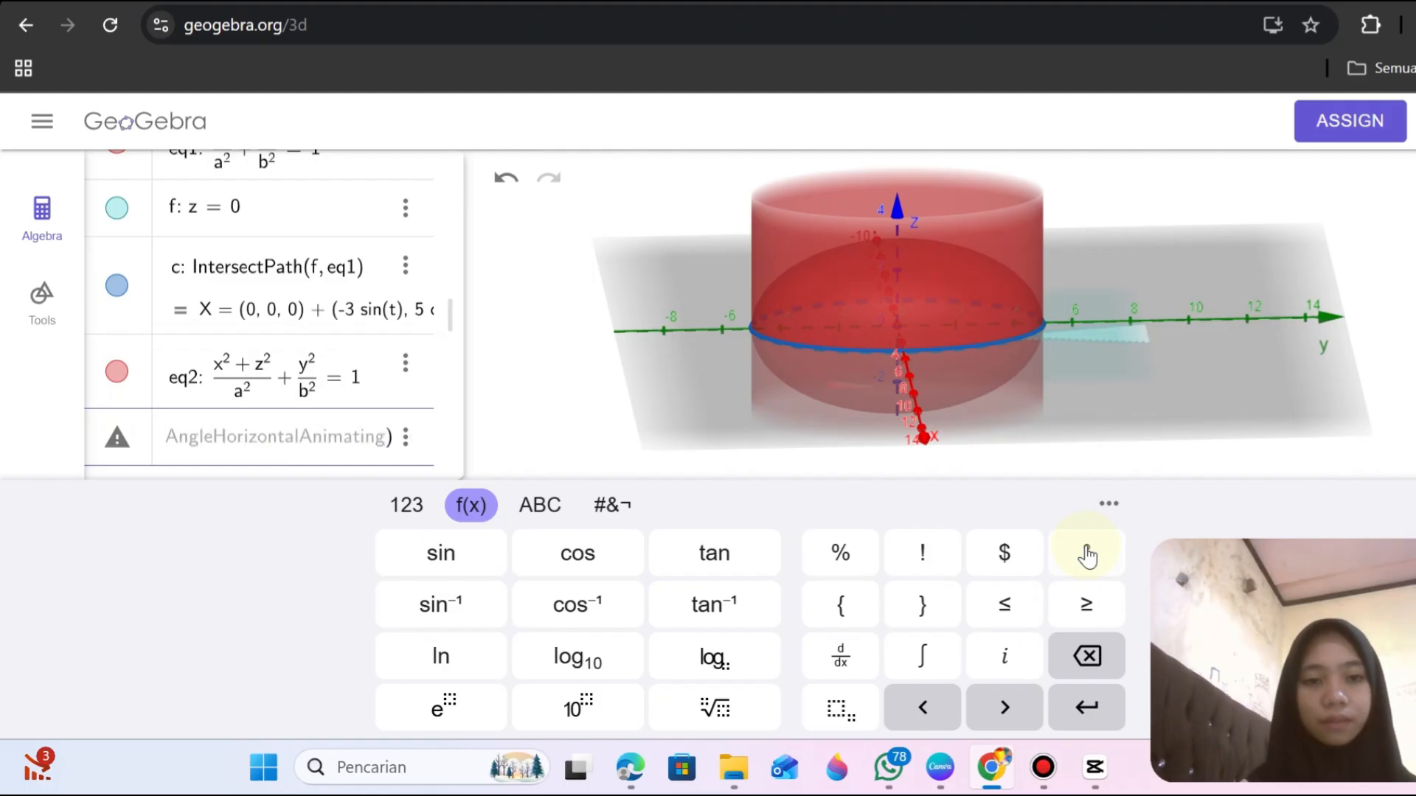
type(",")
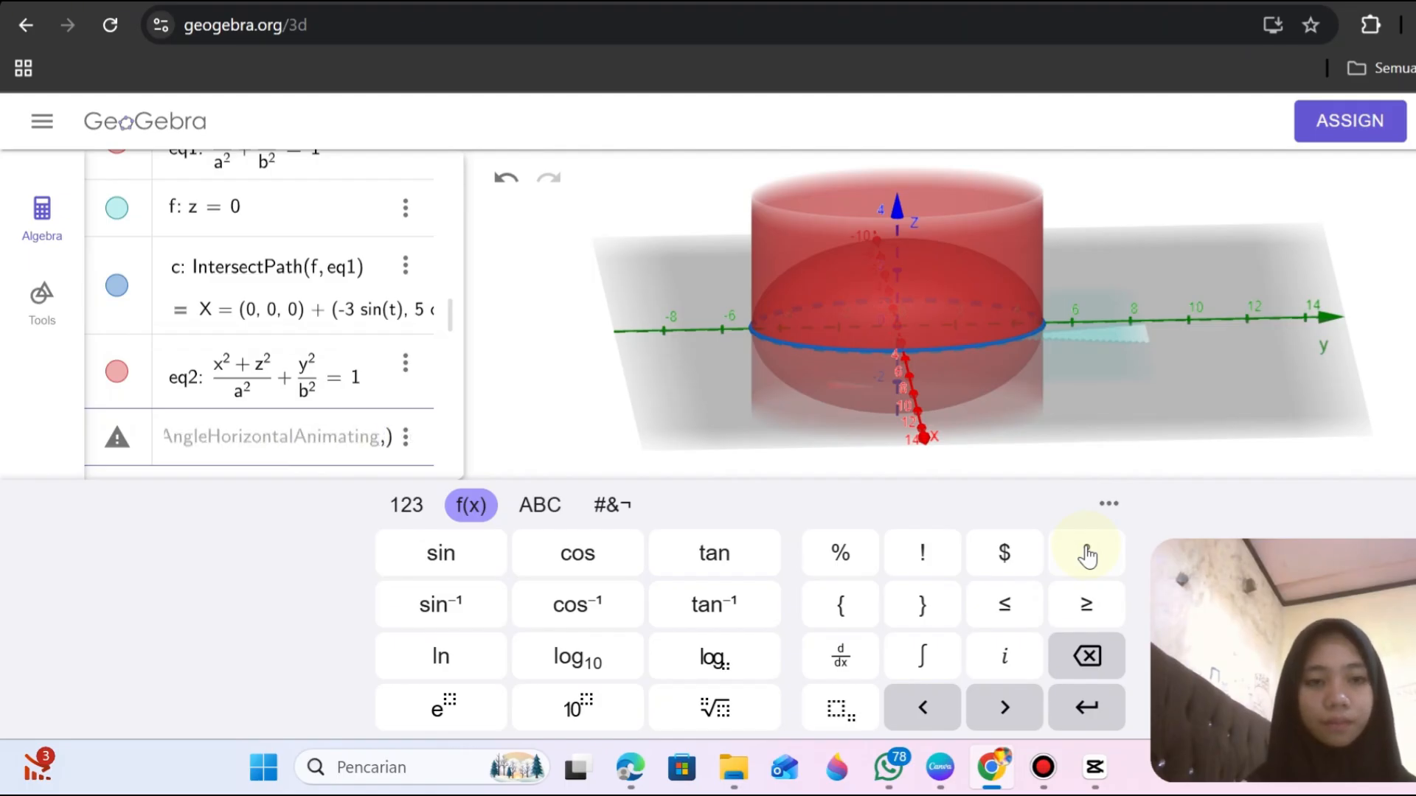
key("BackSpace")
key("BackSpace")
key("BackSpace")
key("BackSpace")
key("BackSpace")
key("BackSpace")
key("BackSpace")
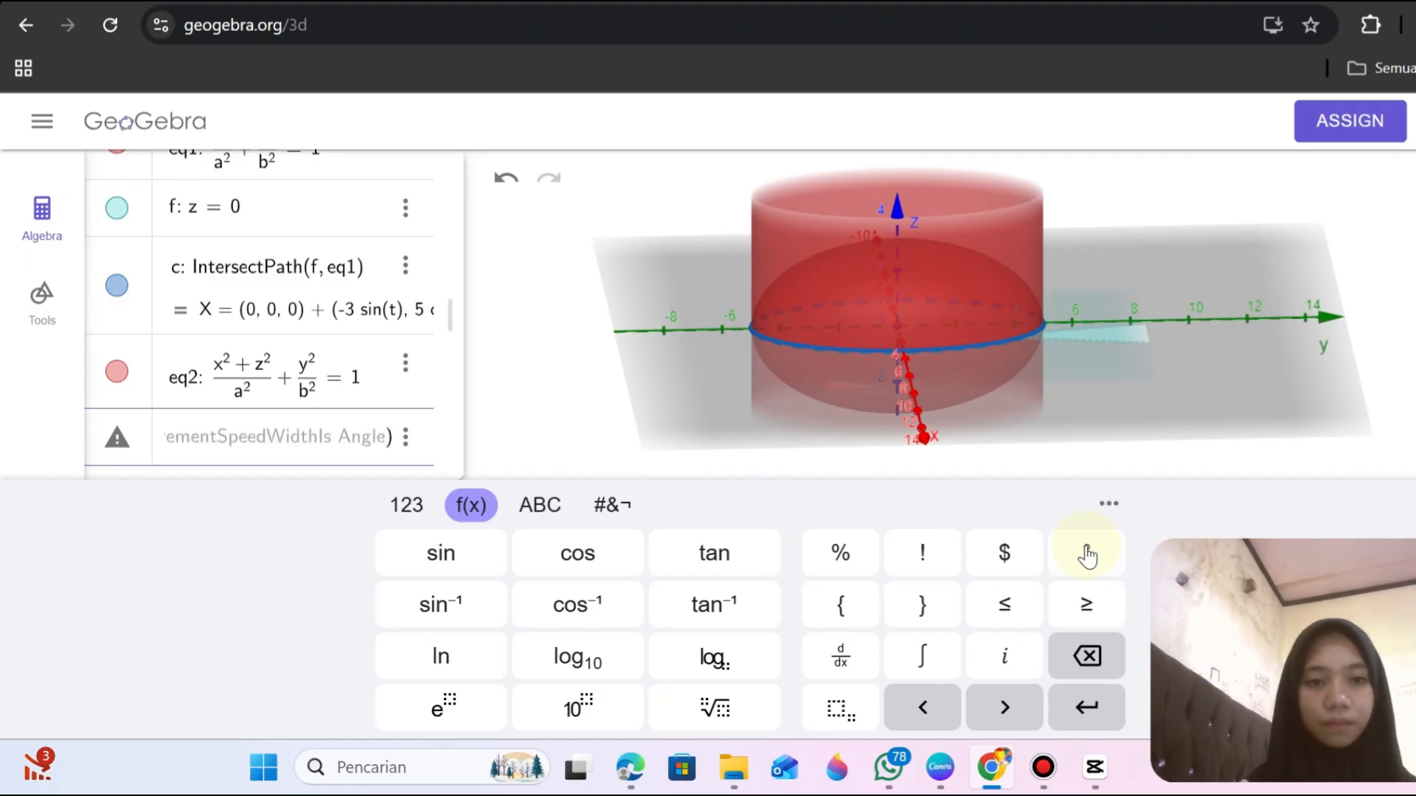
key("BackSpace")
key("BackSpace")
key("BackSpace")
key("BackSpace")
key("BackSpace")
key("BackSpace")
key("BackSpace")
key("BackSpace")
key("BackSpace")
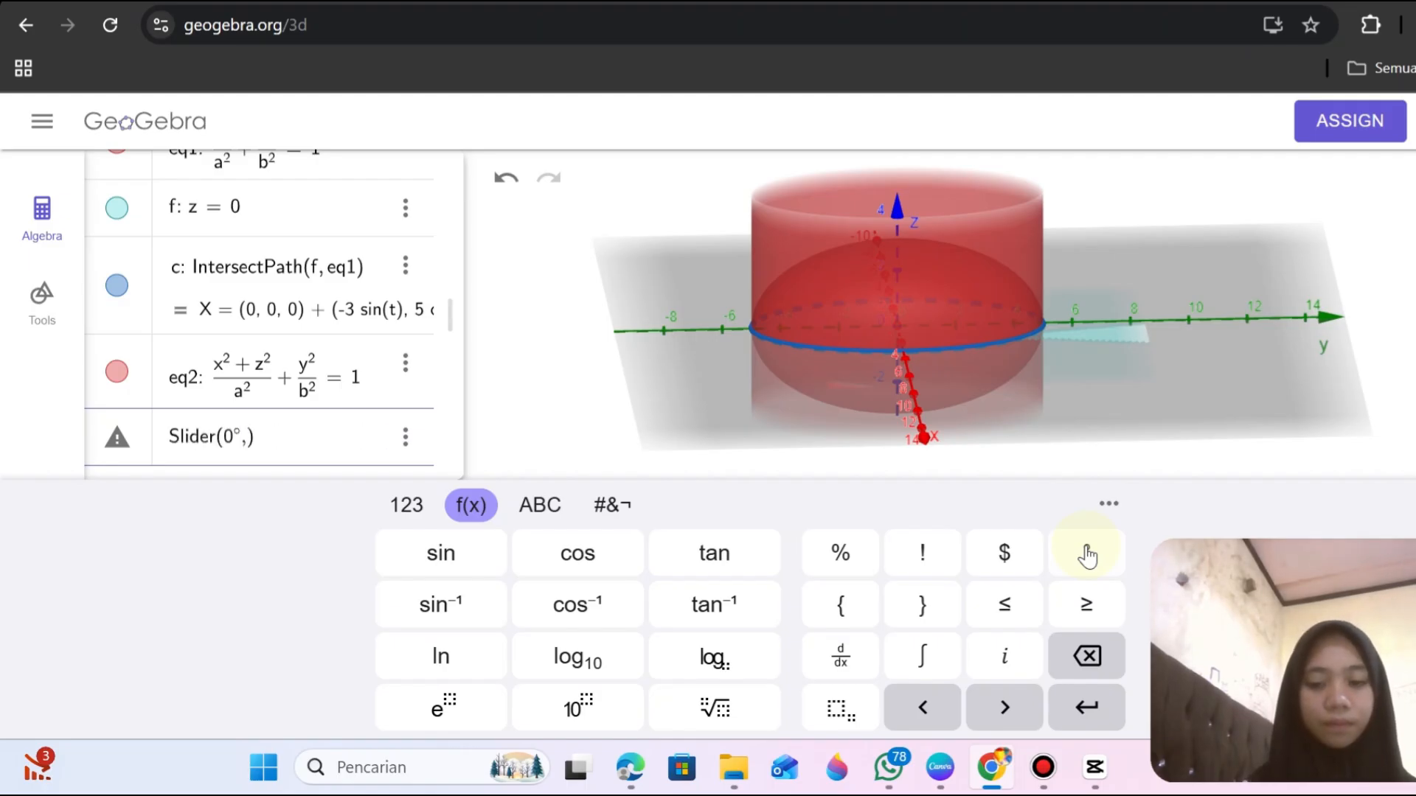
Set the slider's maximum to 360° and create the angle slider.
type("360")
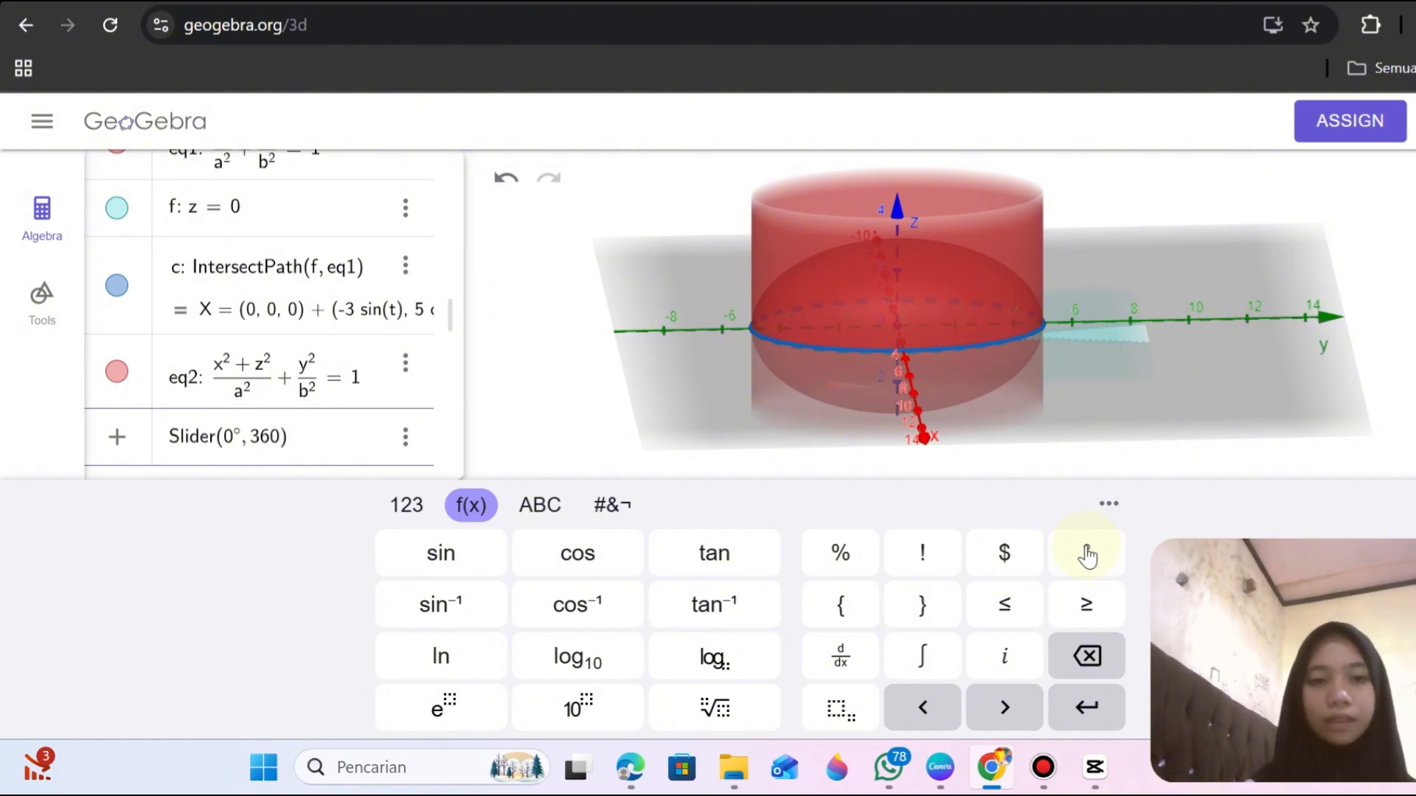
left_click(1088, 553)
key("Return")
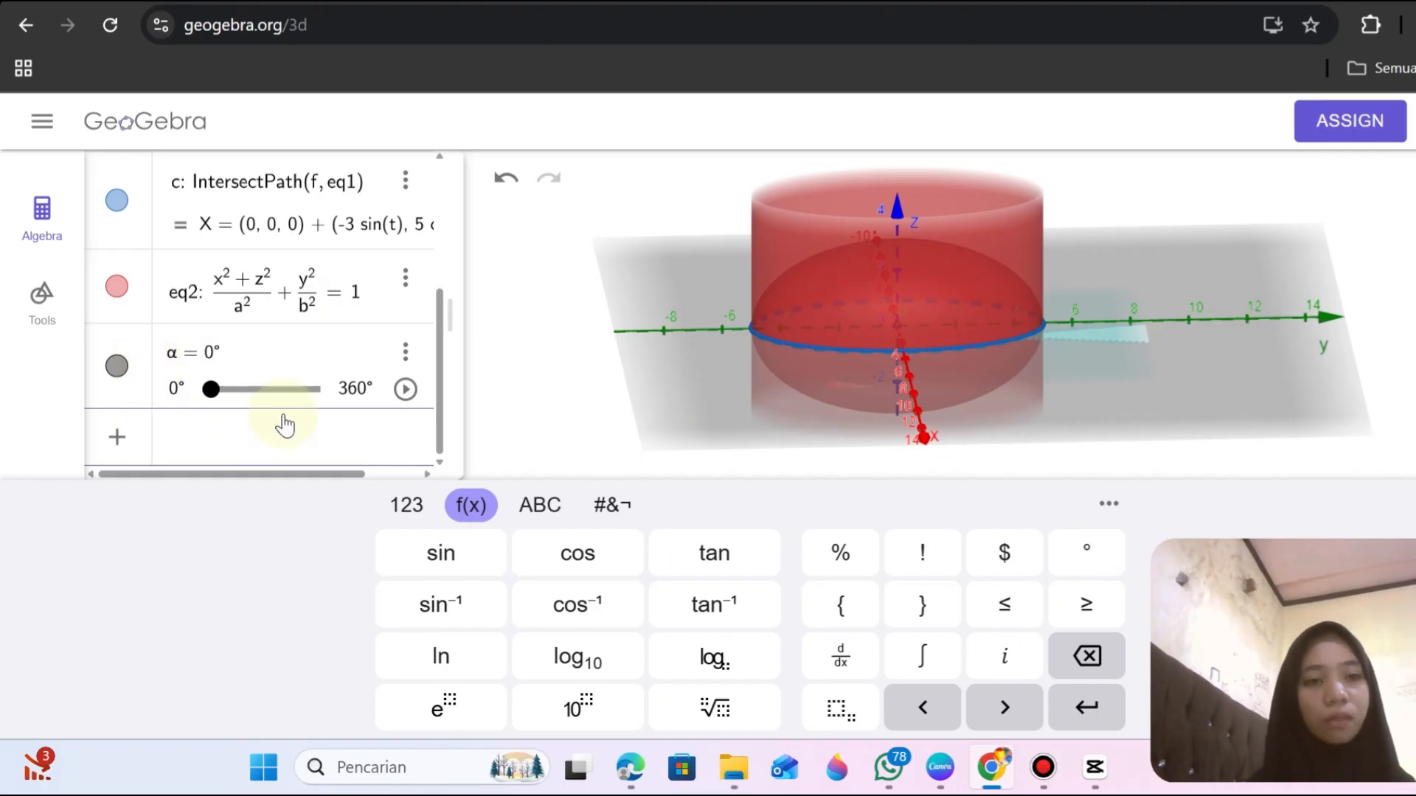
Intersect the ellipsoid eq2 with the plane f using the Intersect command for two objects in a new row.
scroll(285, 426, "up", 3)
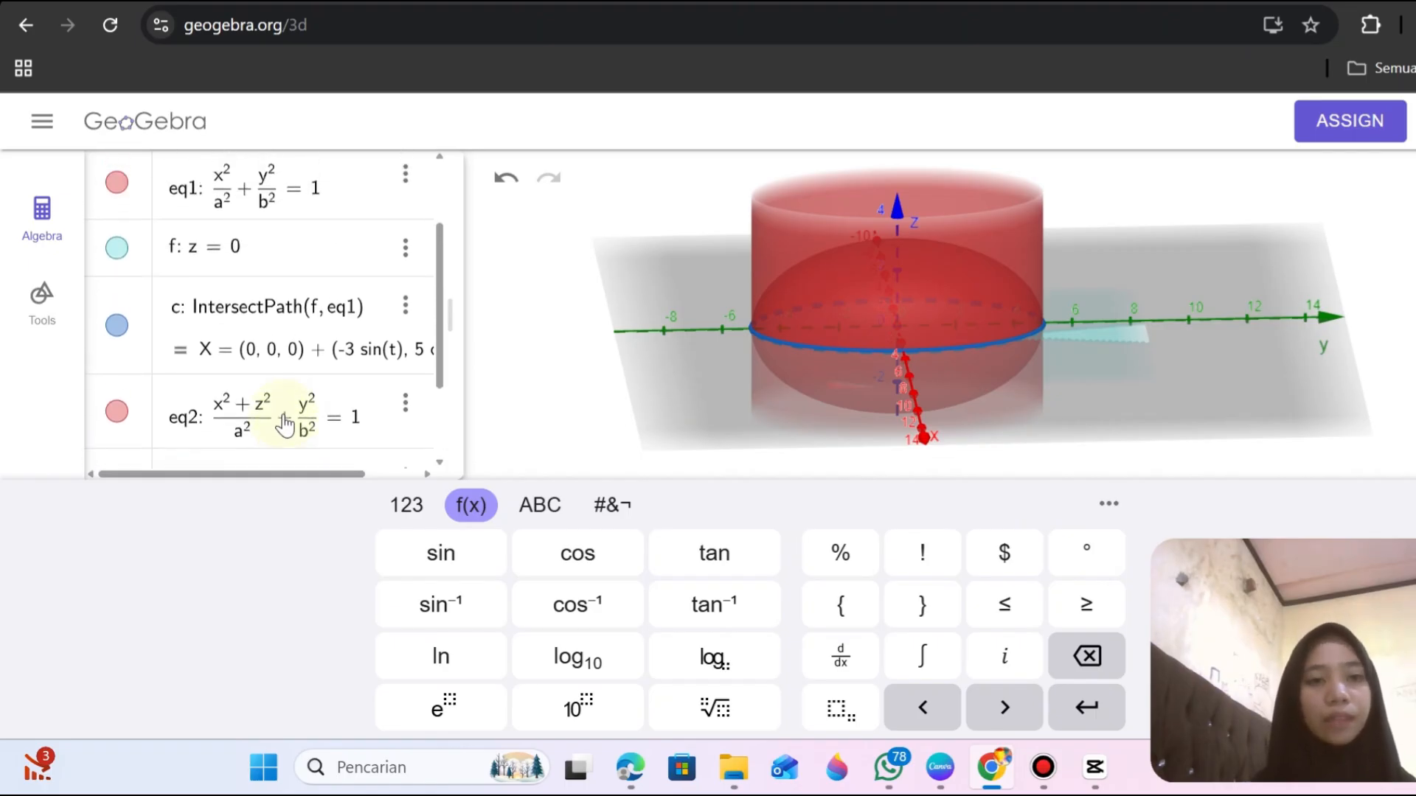
scroll(285, 426, "down", 2)
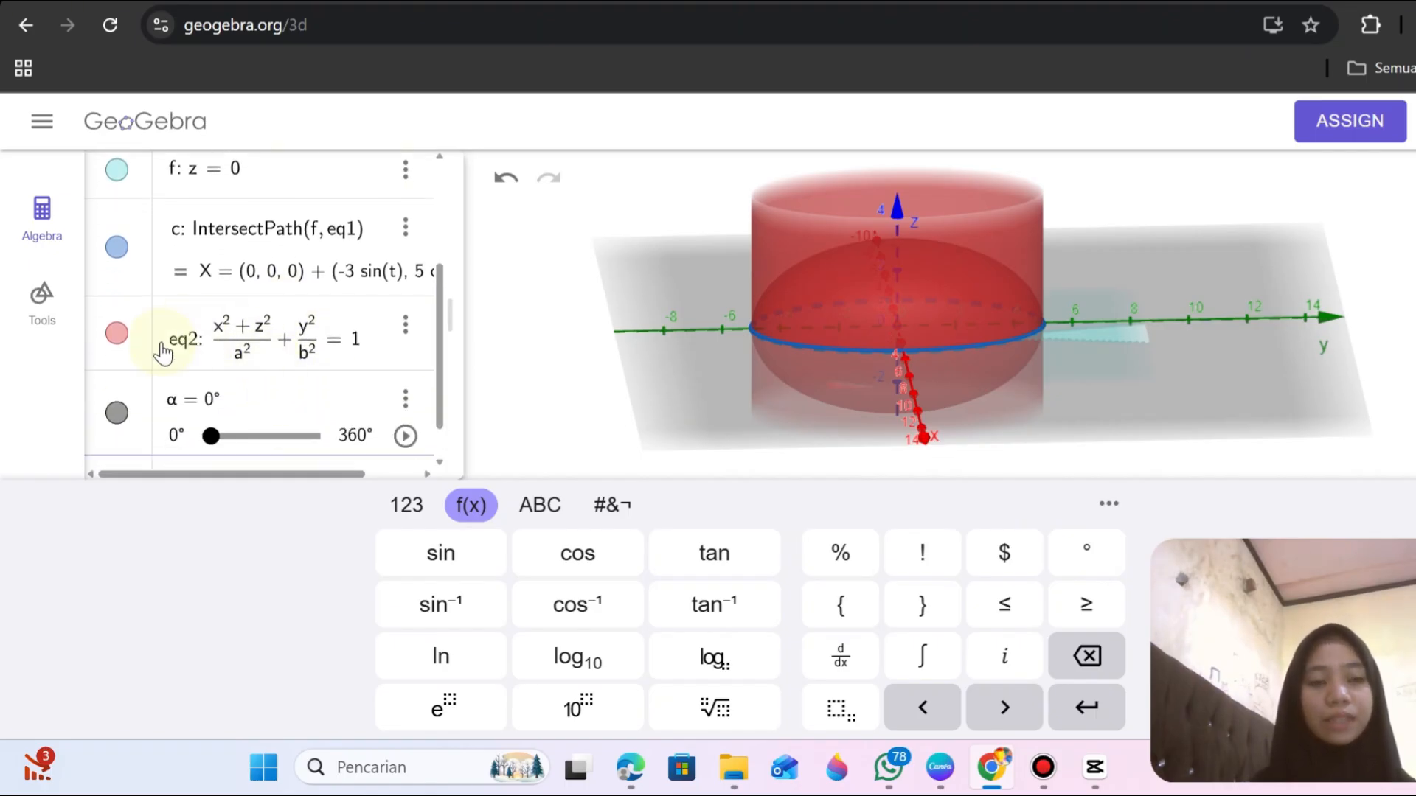
scroll(182, 333, "up", 1)
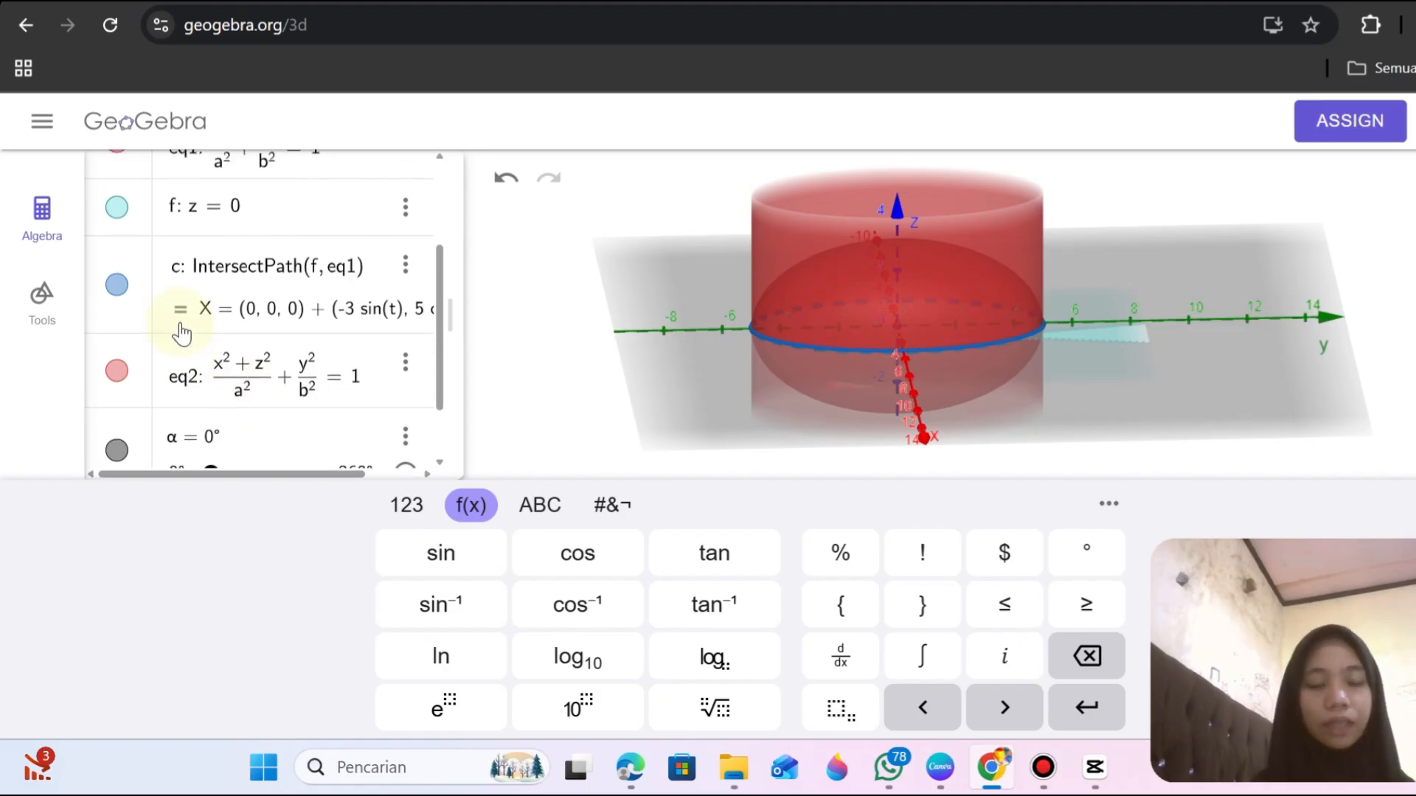
scroll(182, 333, "down", 2)
scroll(182, 334, "up", 3)
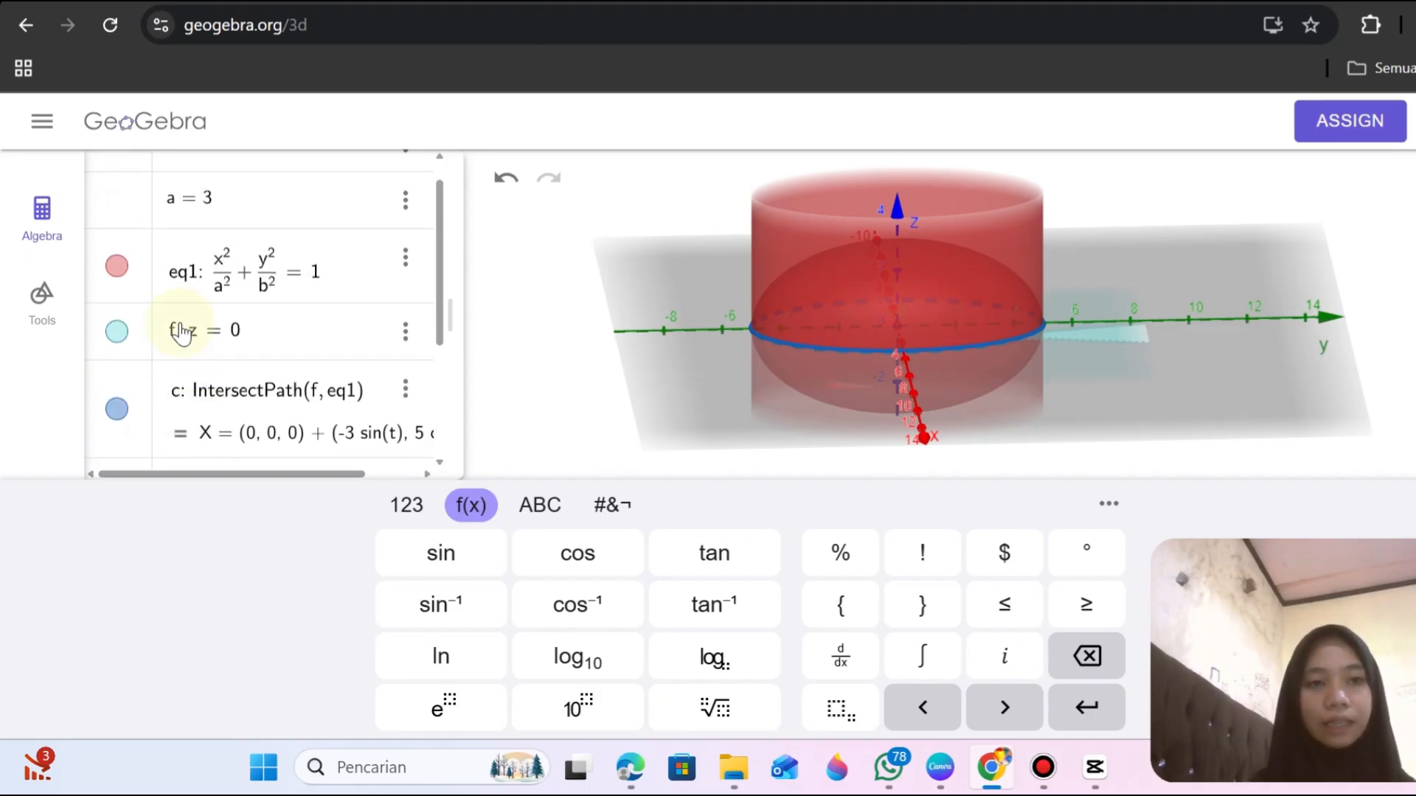
scroll(169, 369, "down", 3)
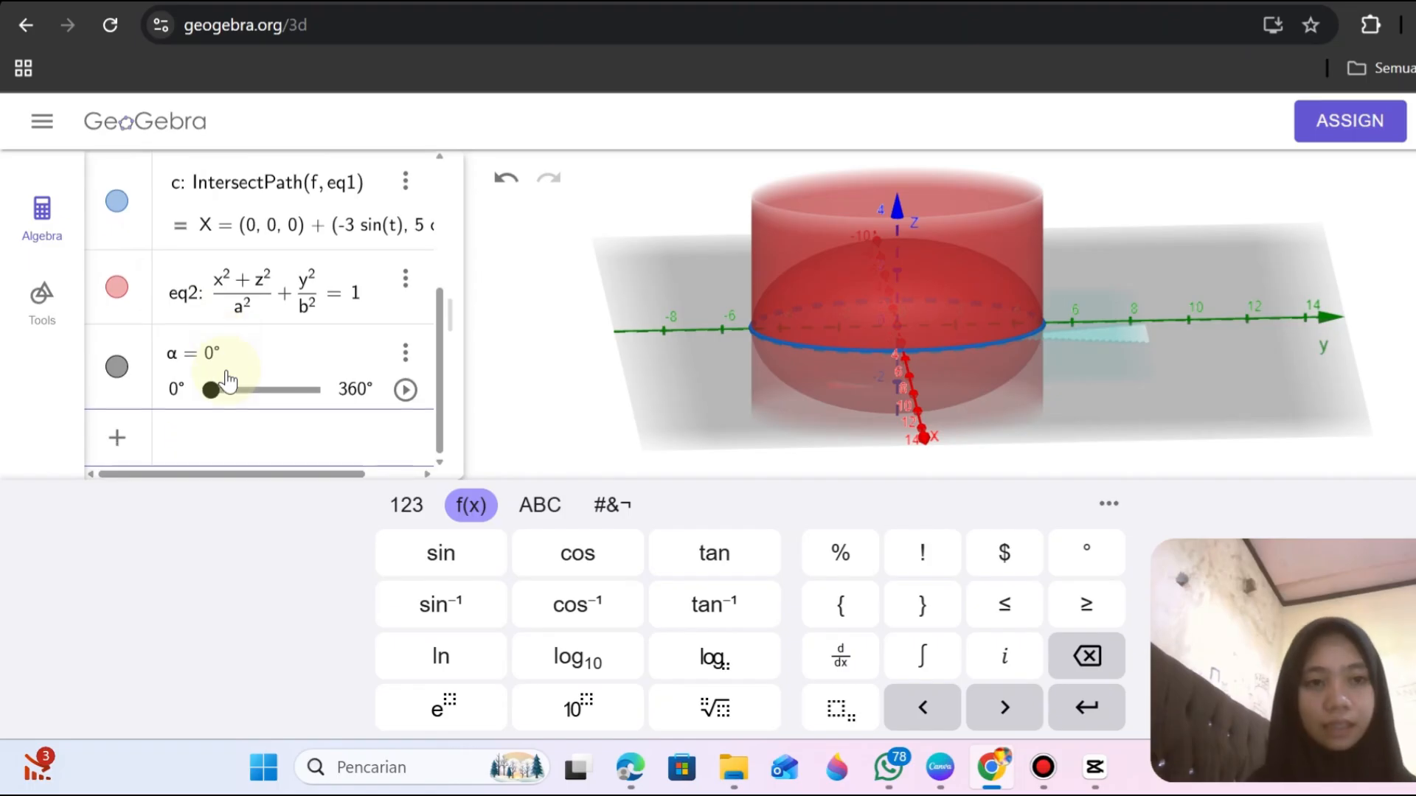
type("ter")
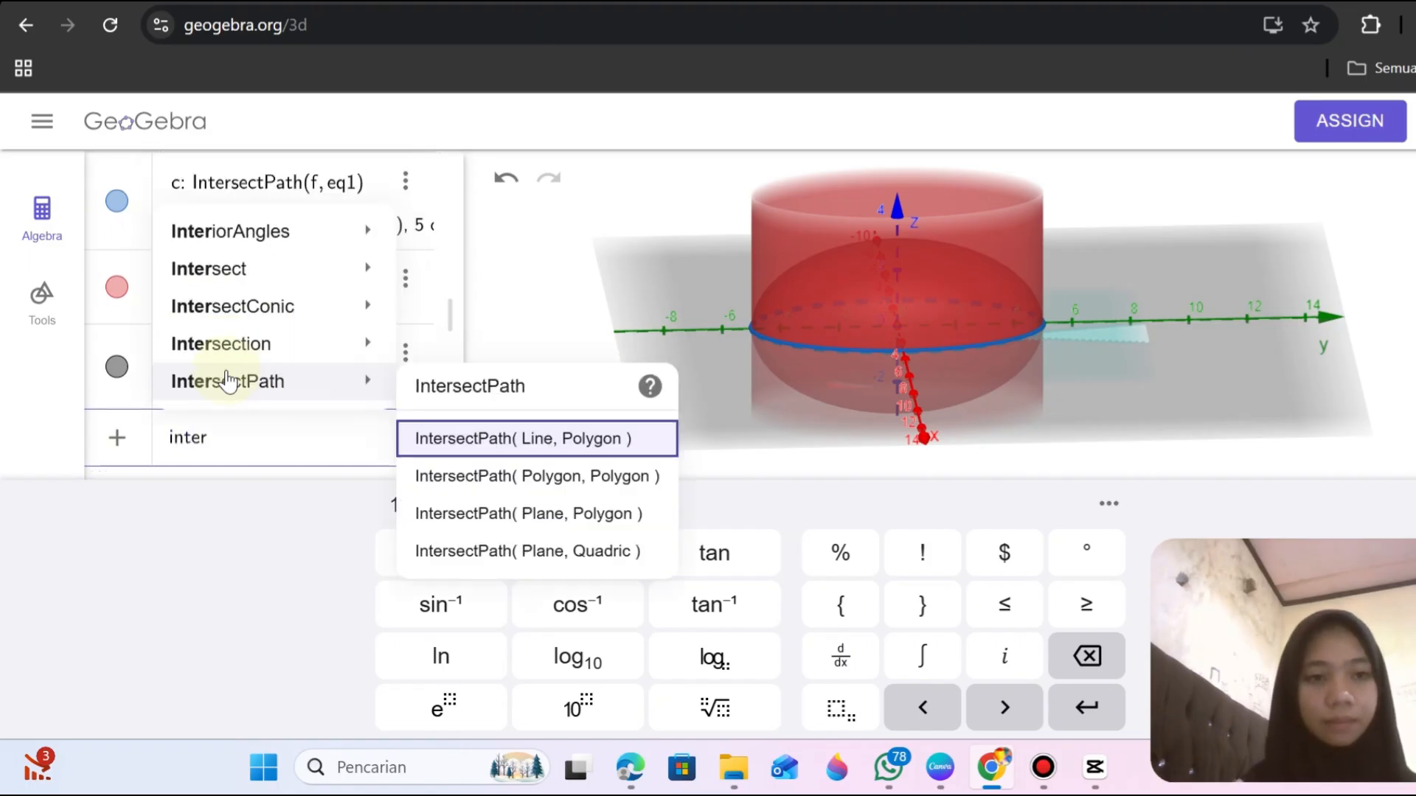
mouse_move(240, 286)
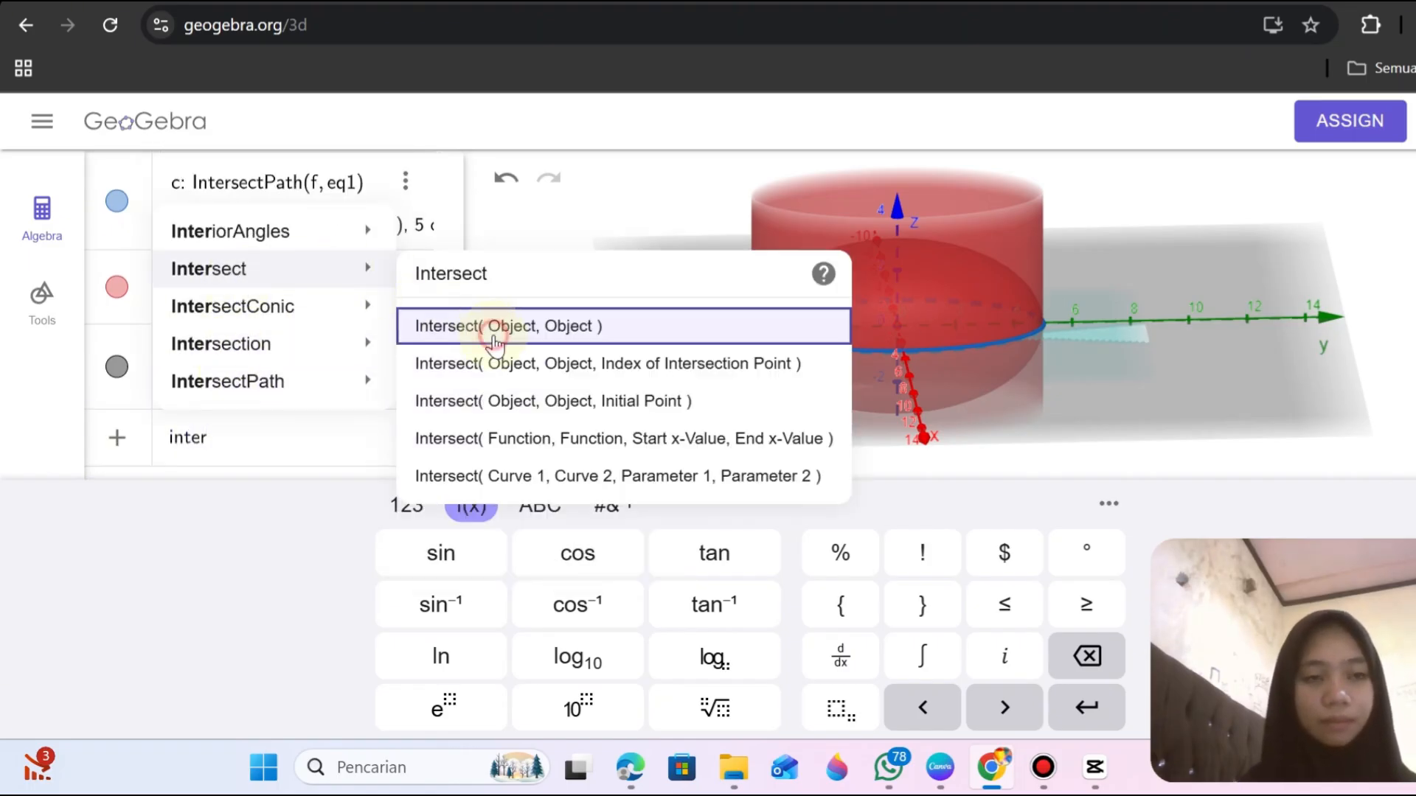
left_click(491, 330)
type("eq")
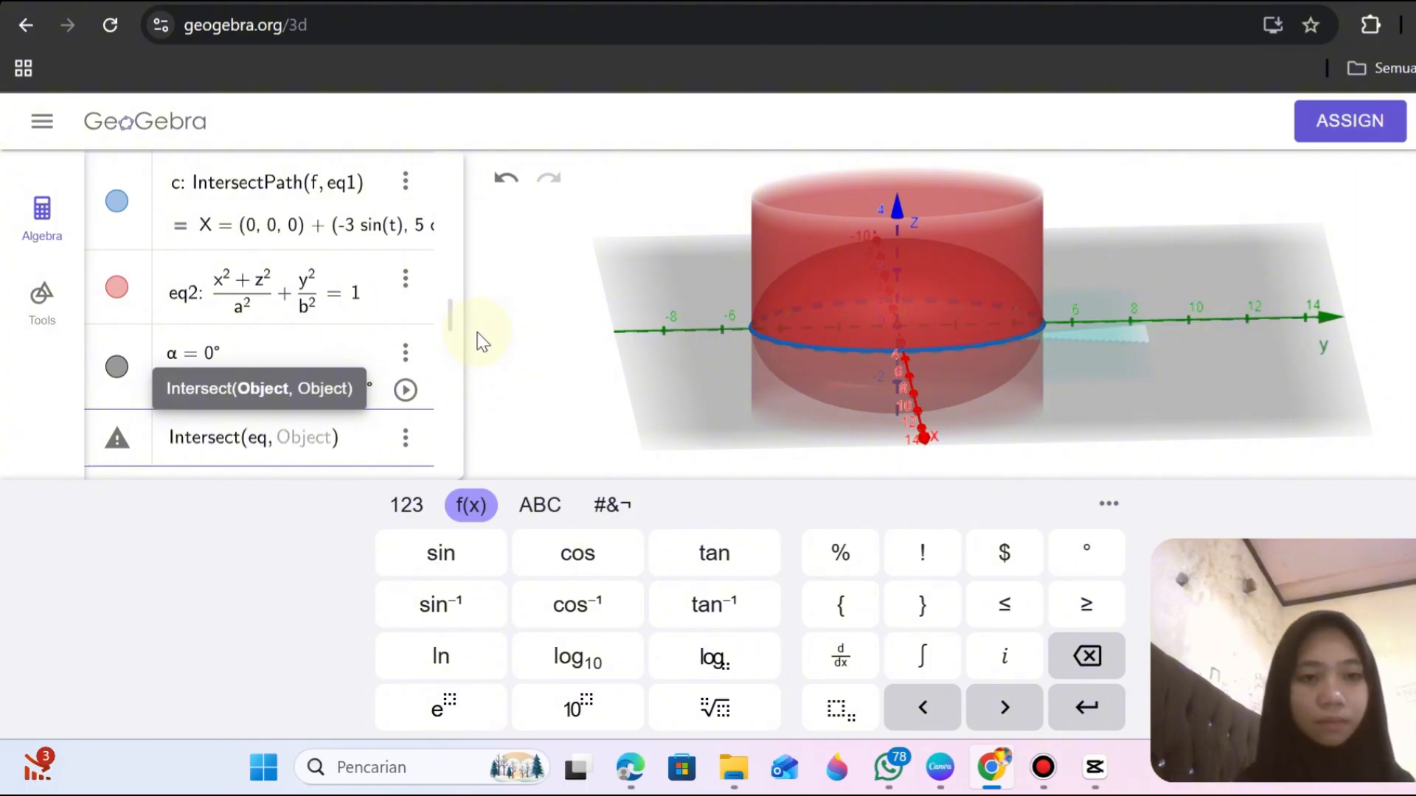
type("2")
key("Right")
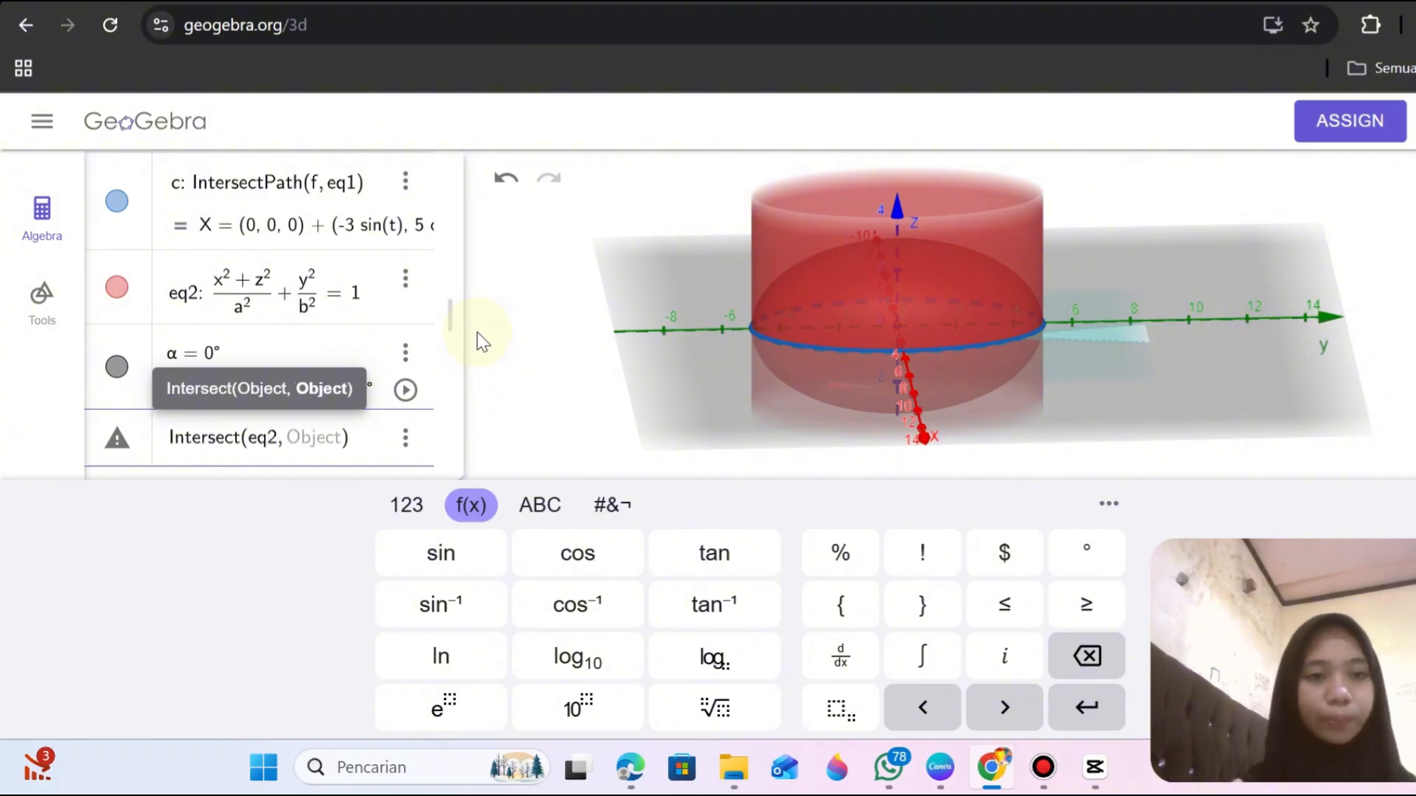
type("f")
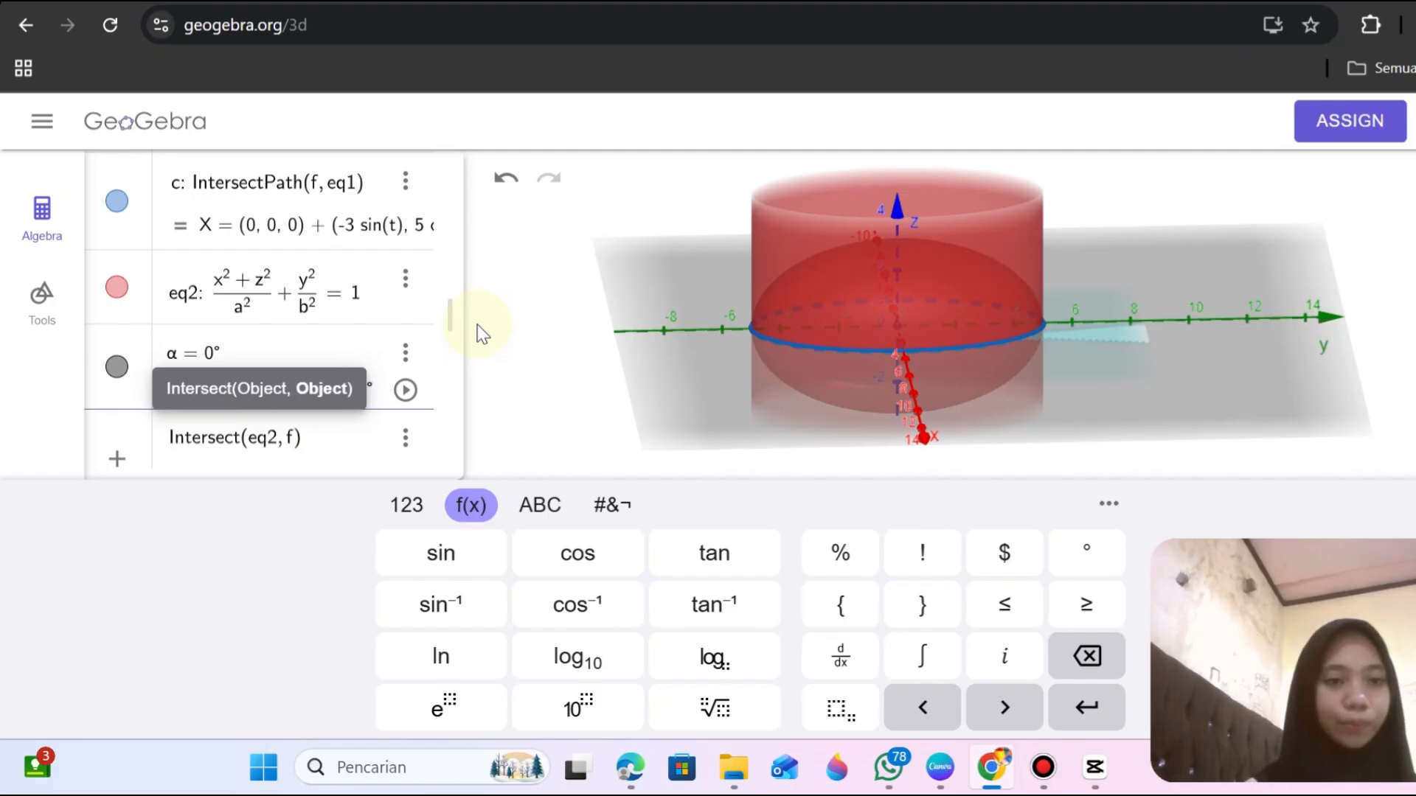
key("Return")
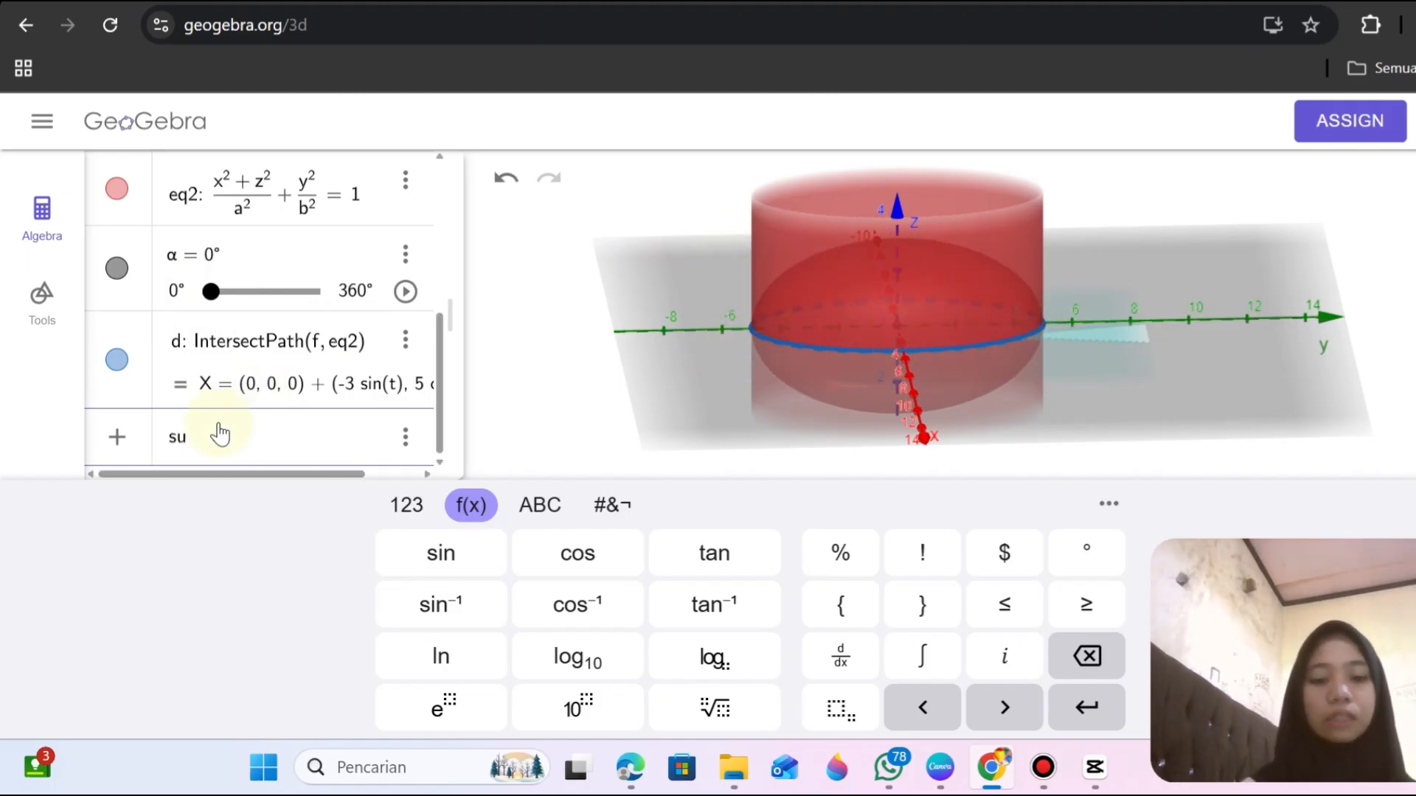
Create the surface of revolution Surface(d, α, yAxis) from curve d, angle α and the y-axis.
type("rfa")
mouse_move(214, 382)
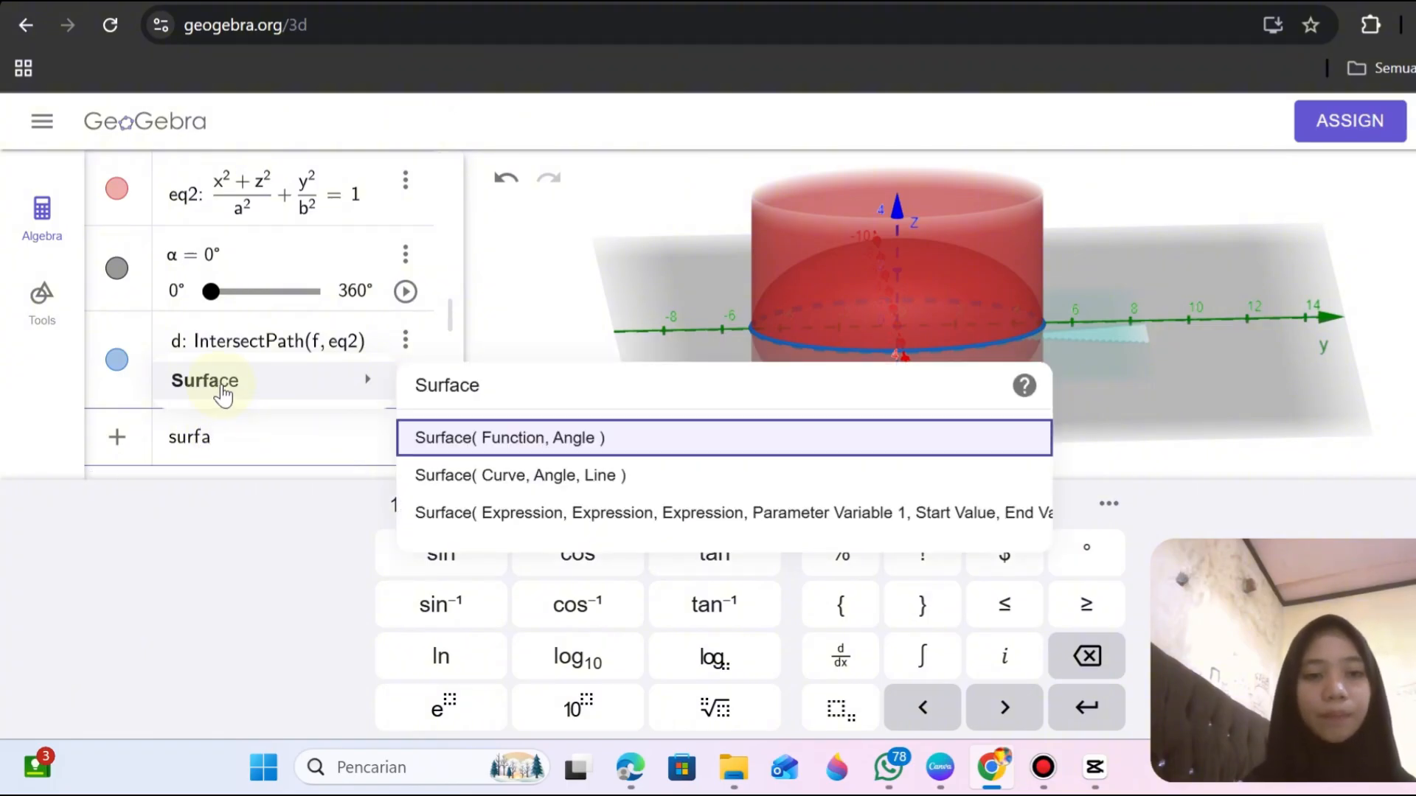
left_click(557, 478)
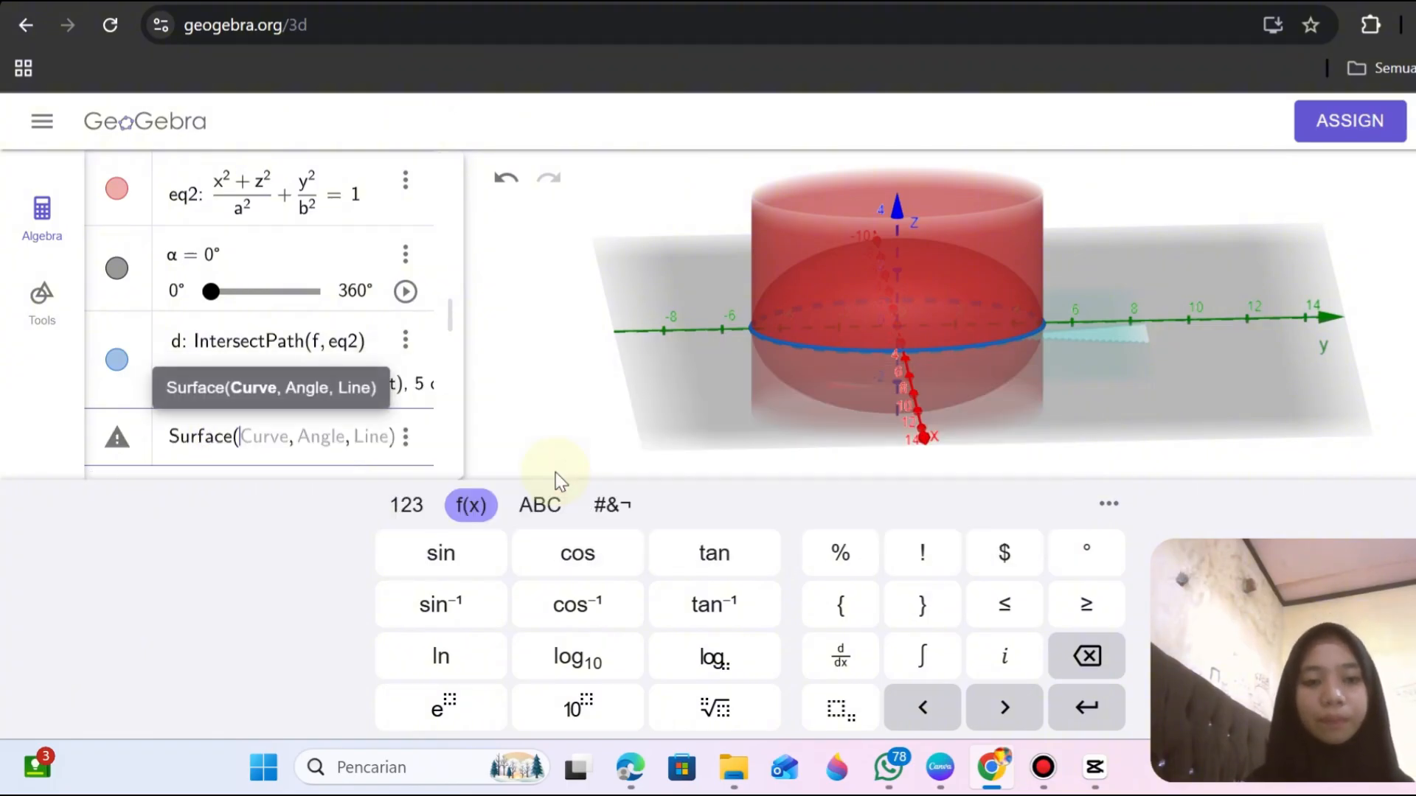
type("d")
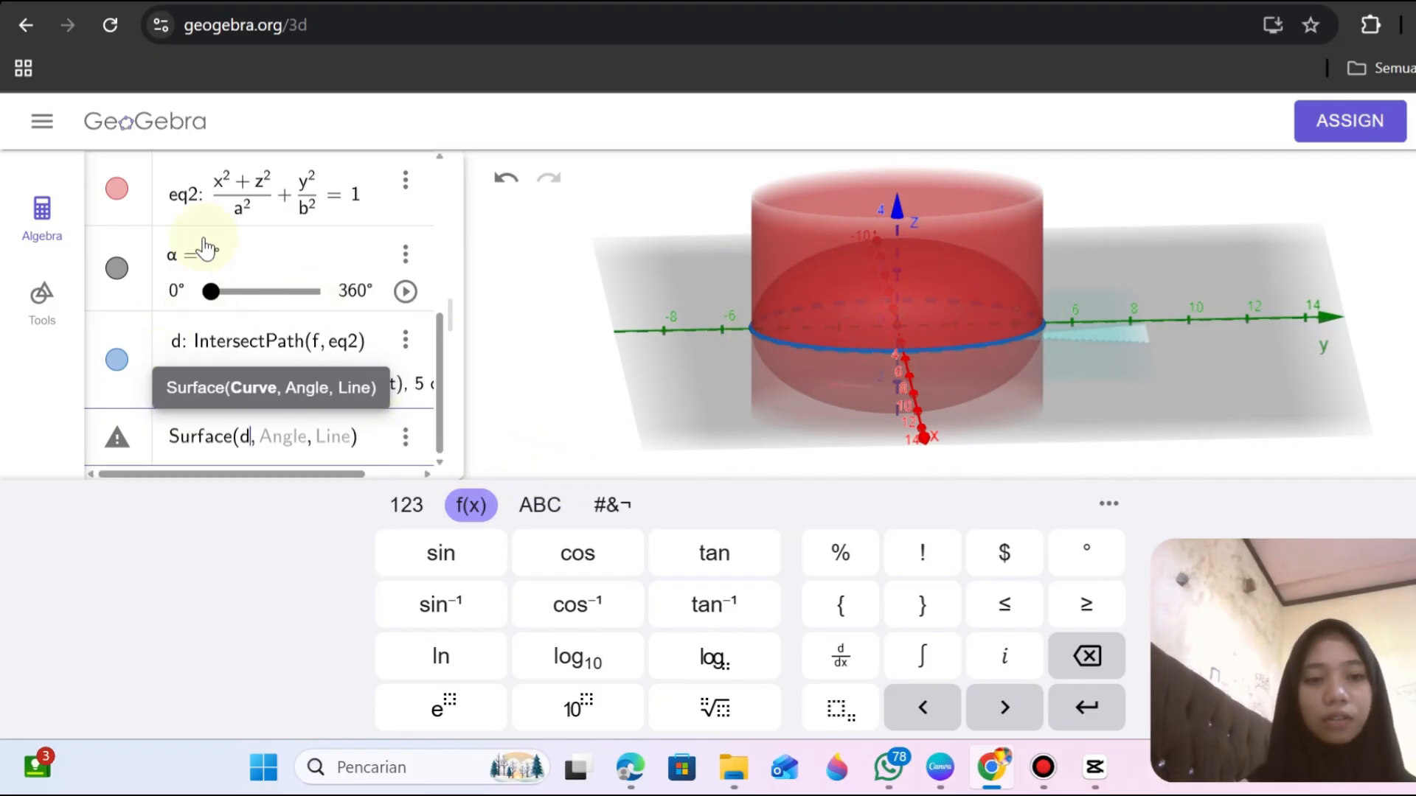
type(",")
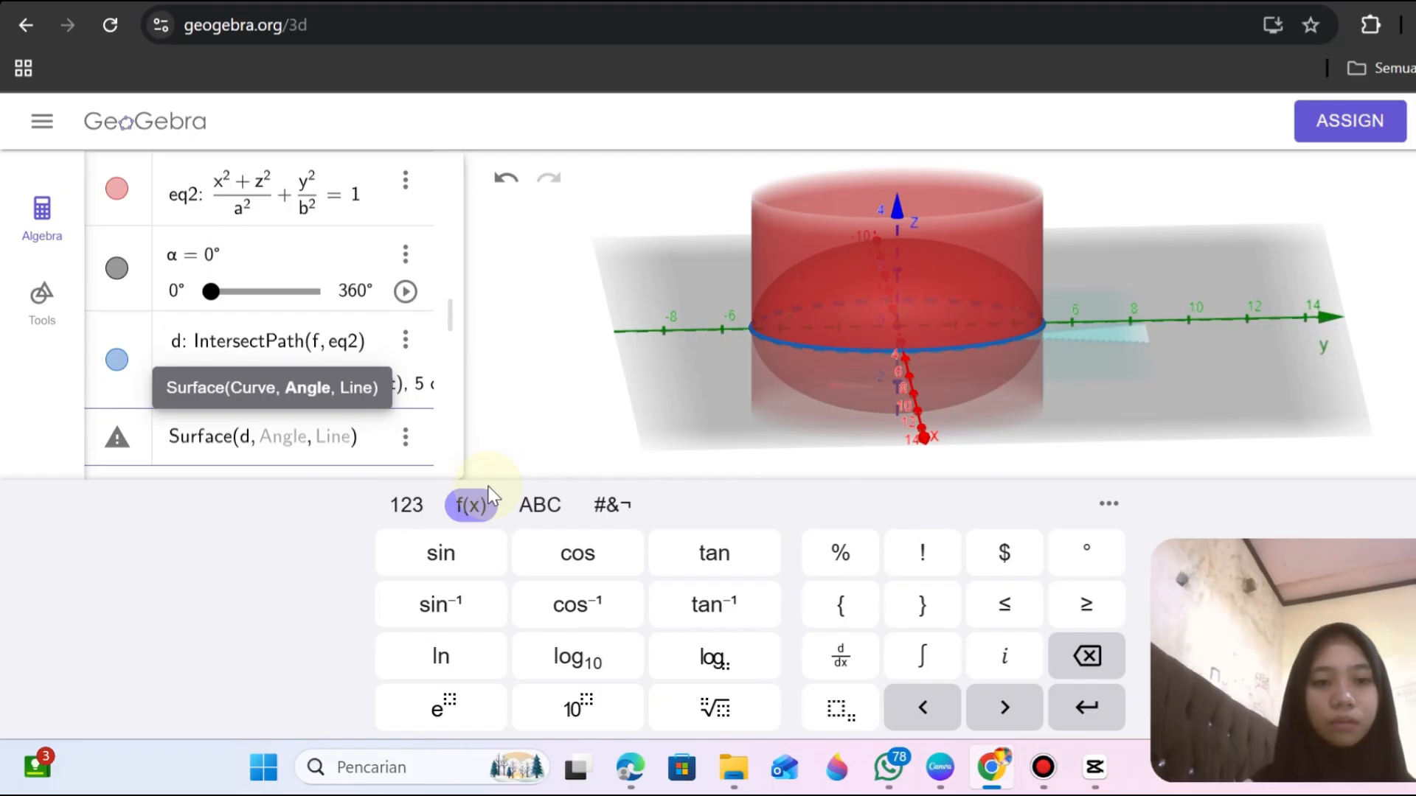
left_click(529, 505)
left_click(374, 702)
left_click(423, 618)
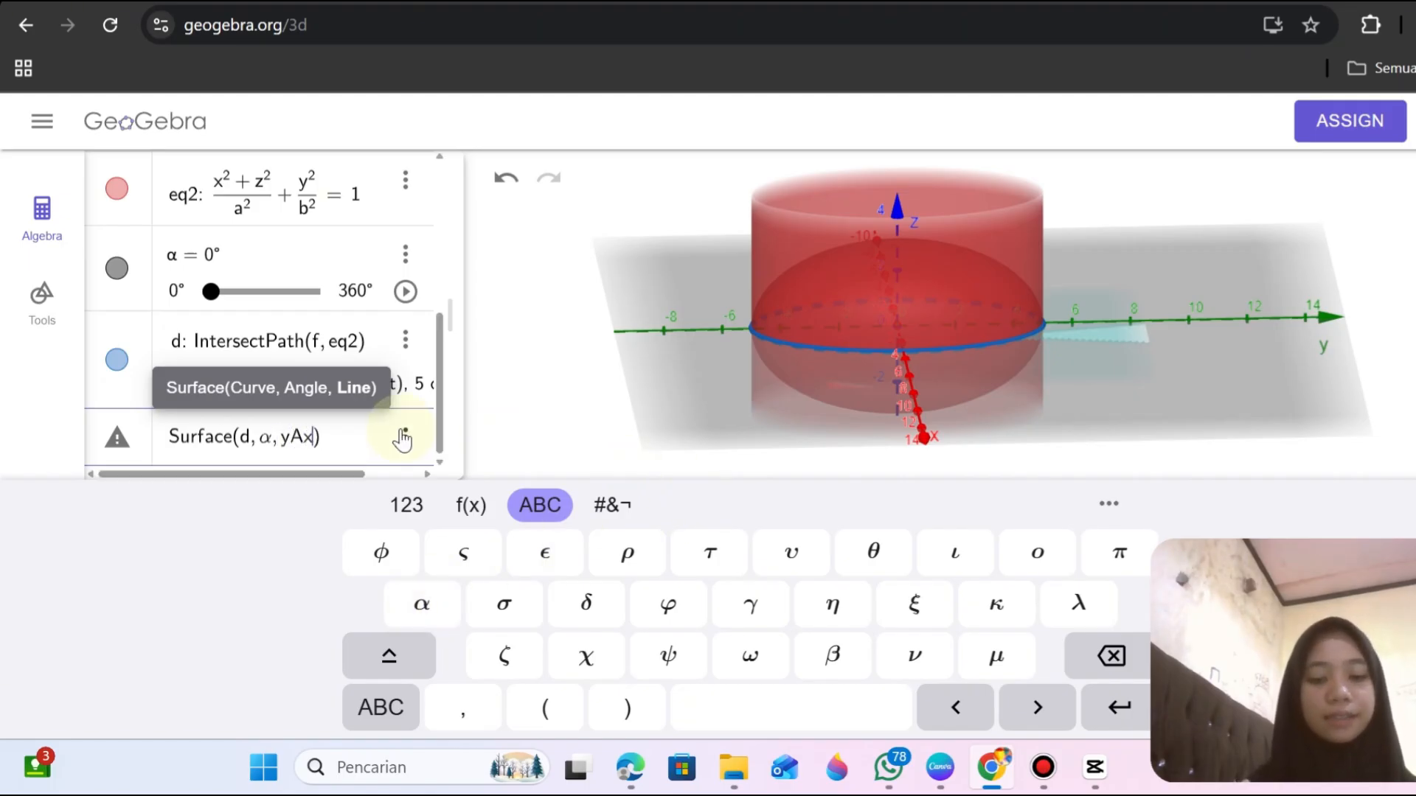
type("yAxis")
key("Return")
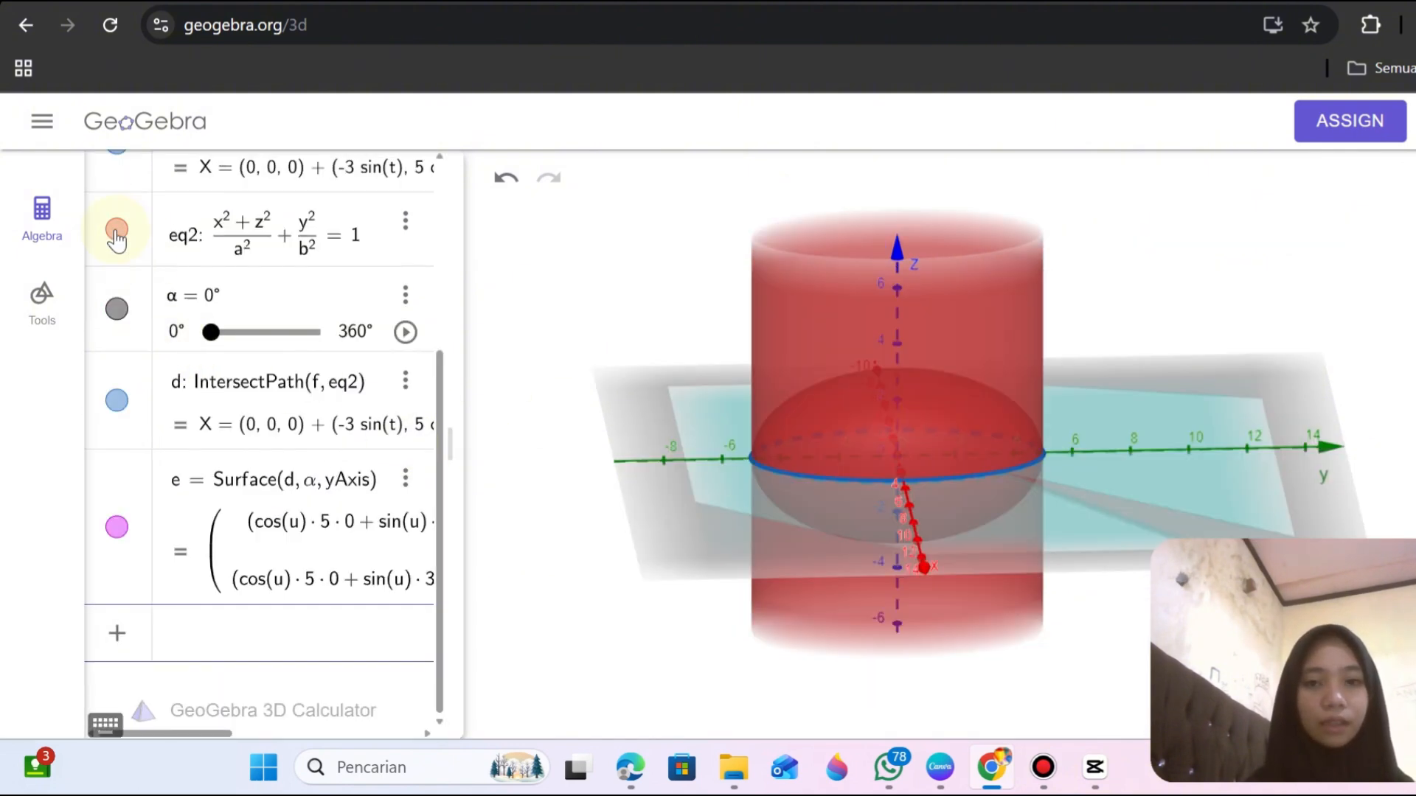
Hide the ellipsoid eq2, the plane f, the intersection curve c and the cylinder eq1.
left_click(116, 233)
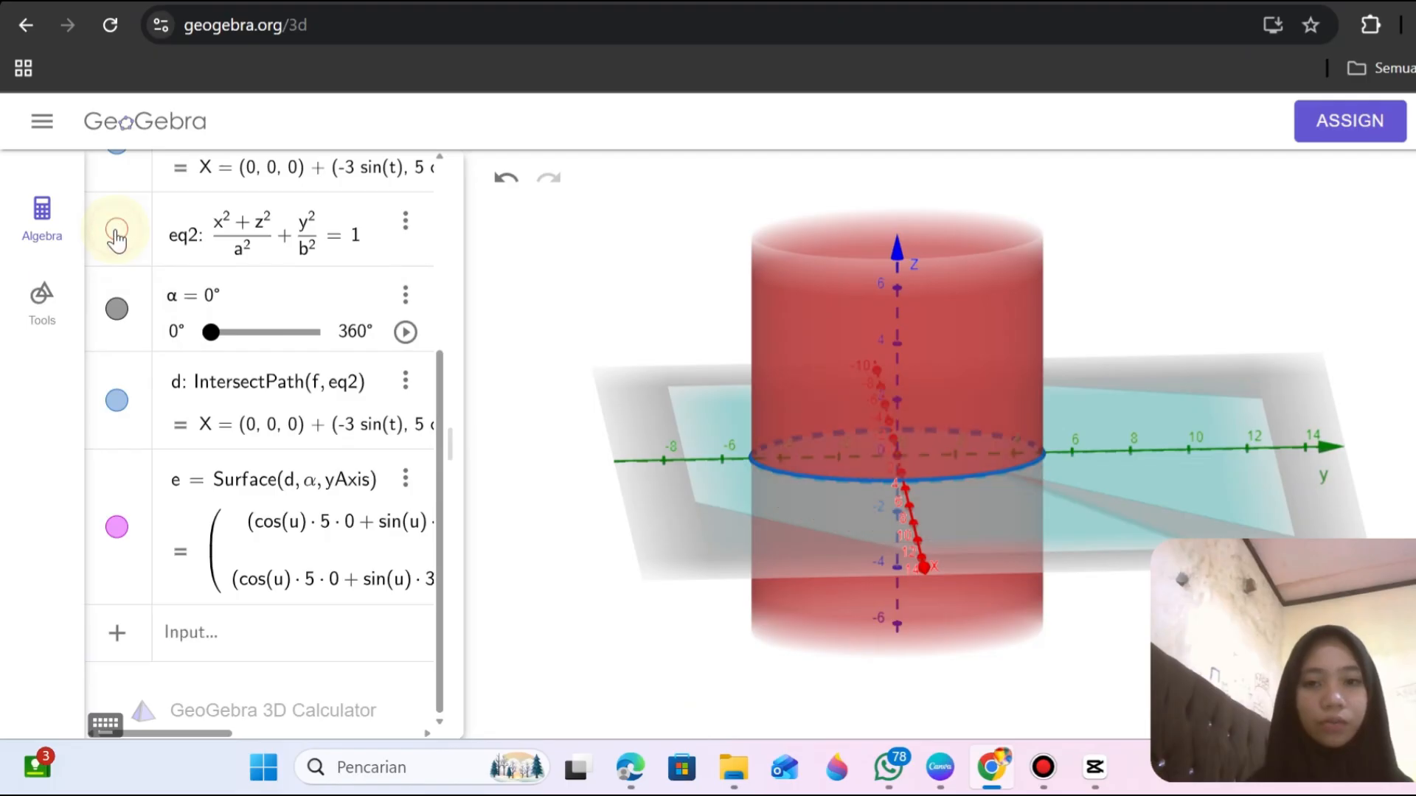
scroll(118, 317, "up", 4)
left_click(117, 317)
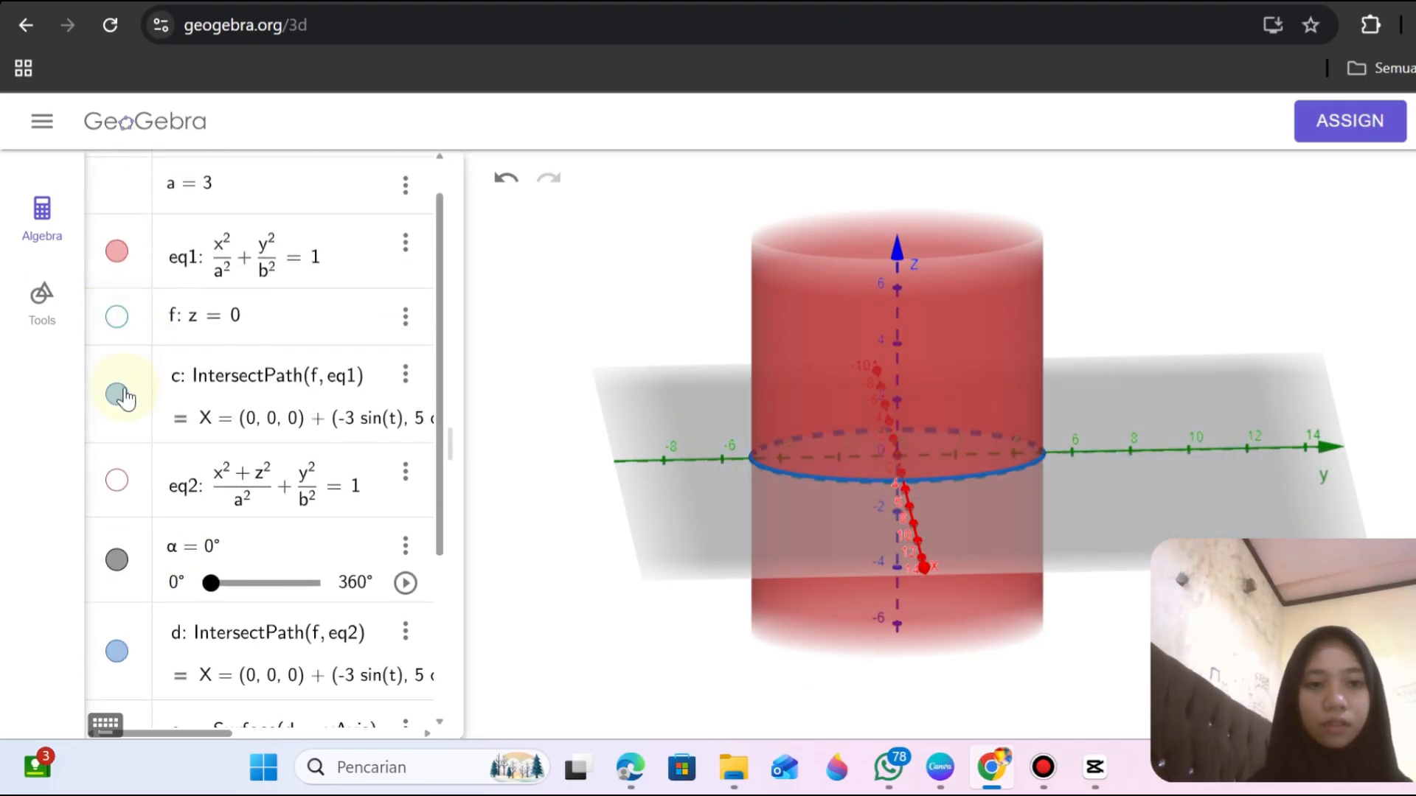
left_click(116, 395)
left_click(114, 253)
scroll(113, 262, "up", 1)
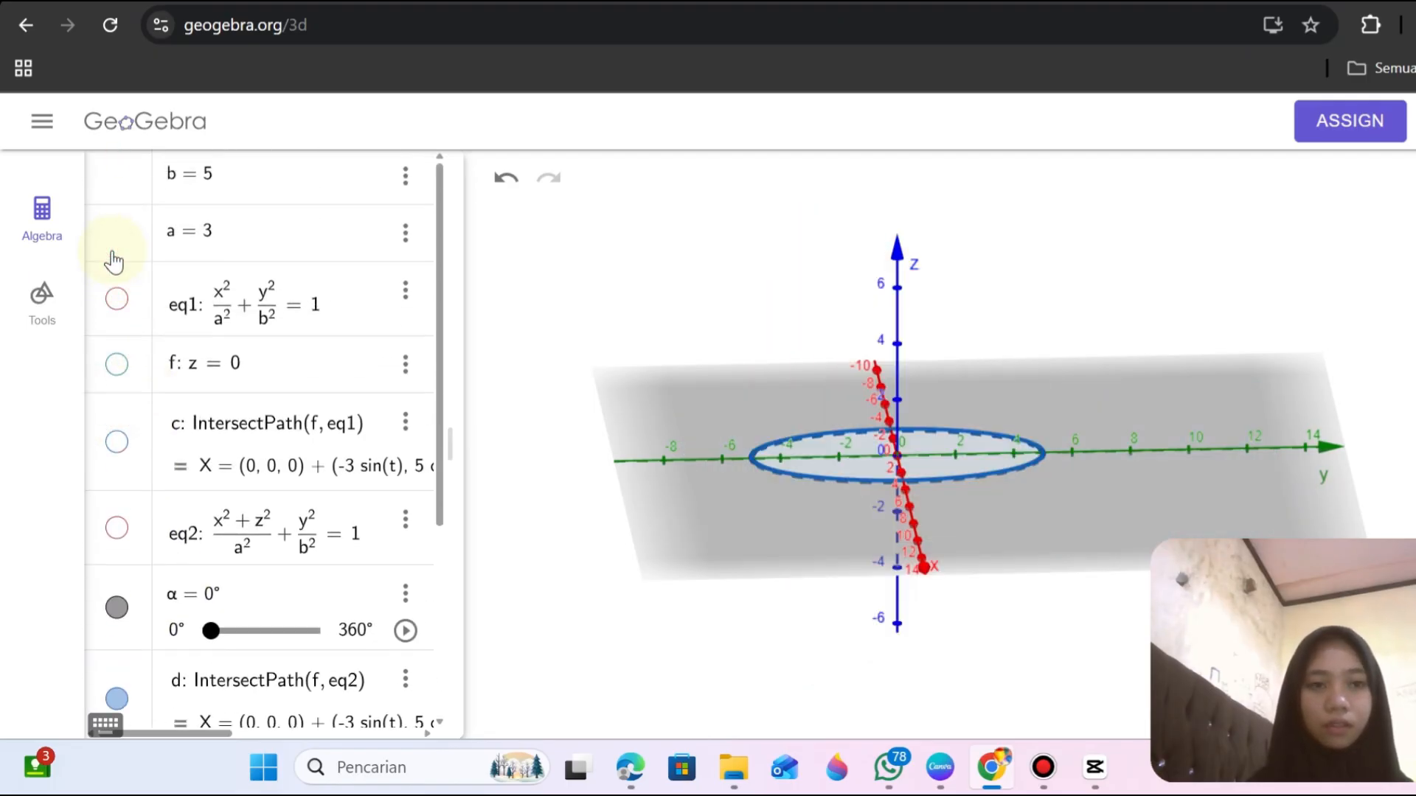
Start the animation of the α slider and hide the intersection curve d.
scroll(115, 265, "down", 5)
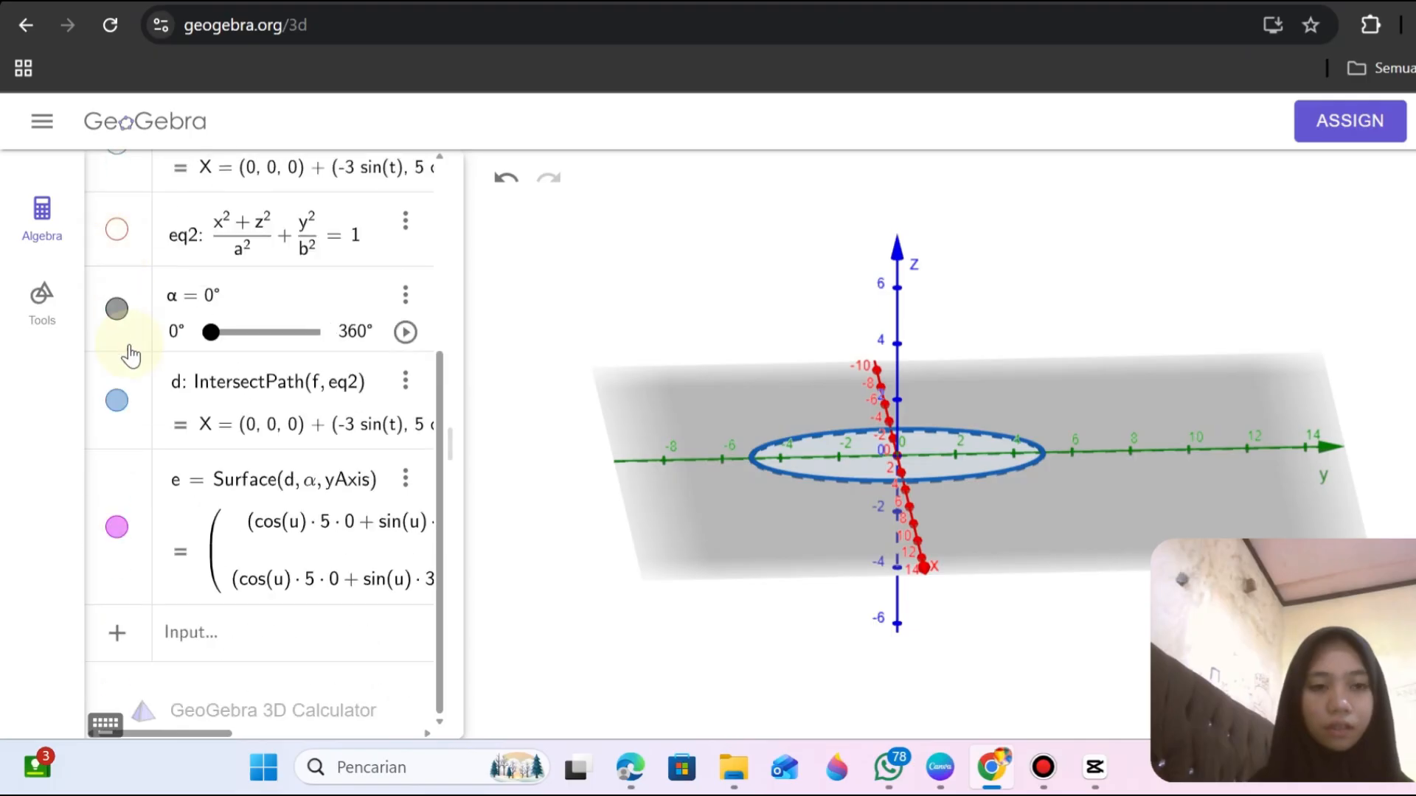
left_click(405, 333)
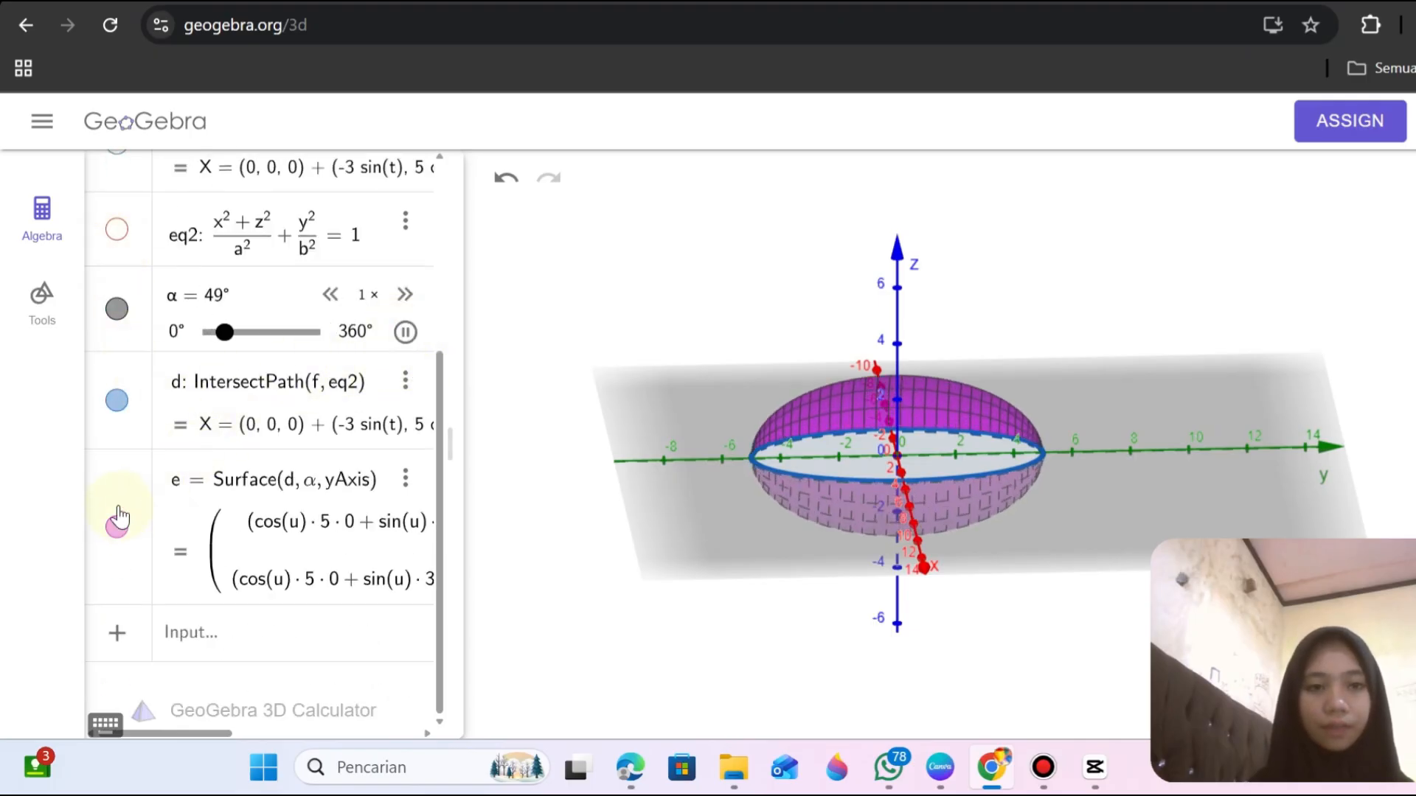
left_click(117, 401)
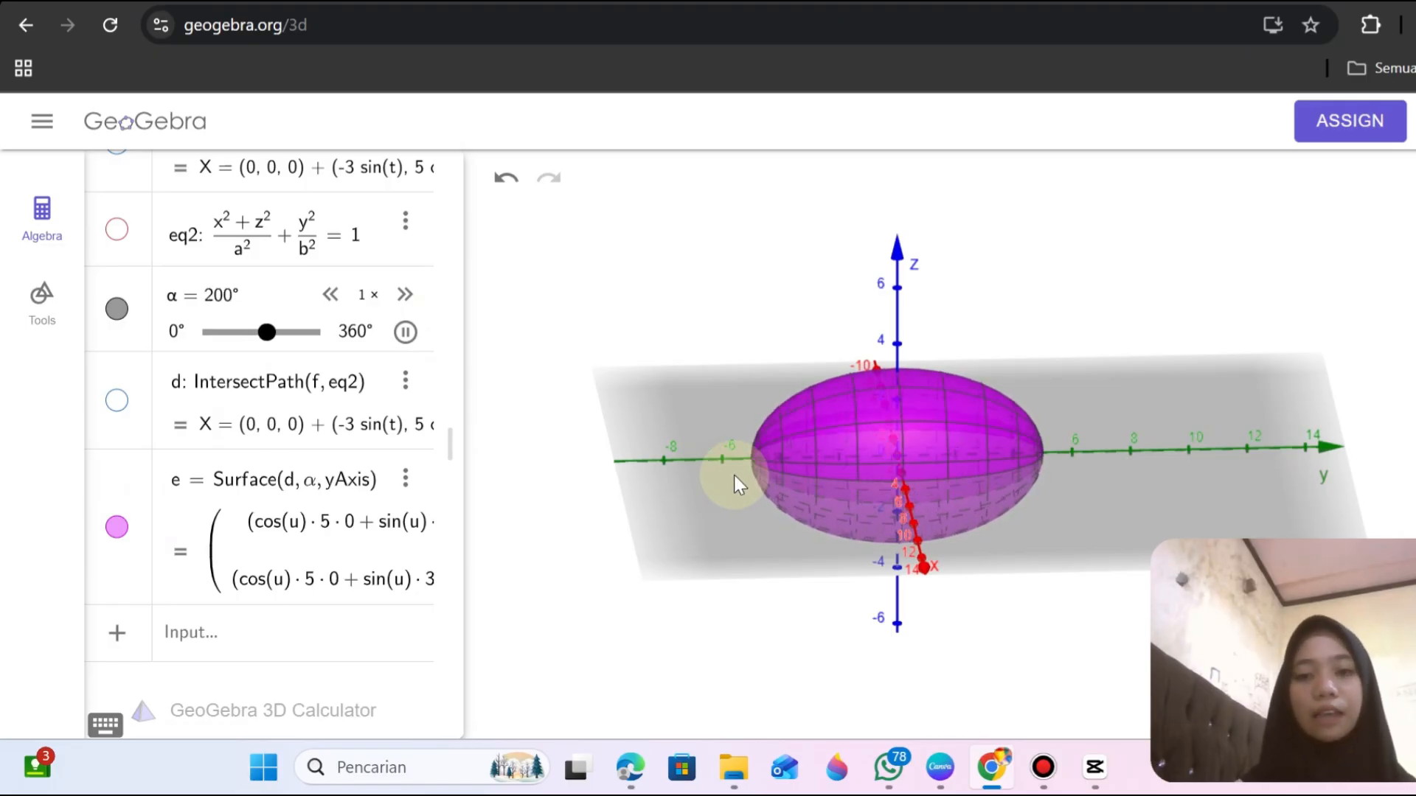
Recolour the surface of revolution e dark green in its settings and close them.
scroll(374, 230, "up", 4)
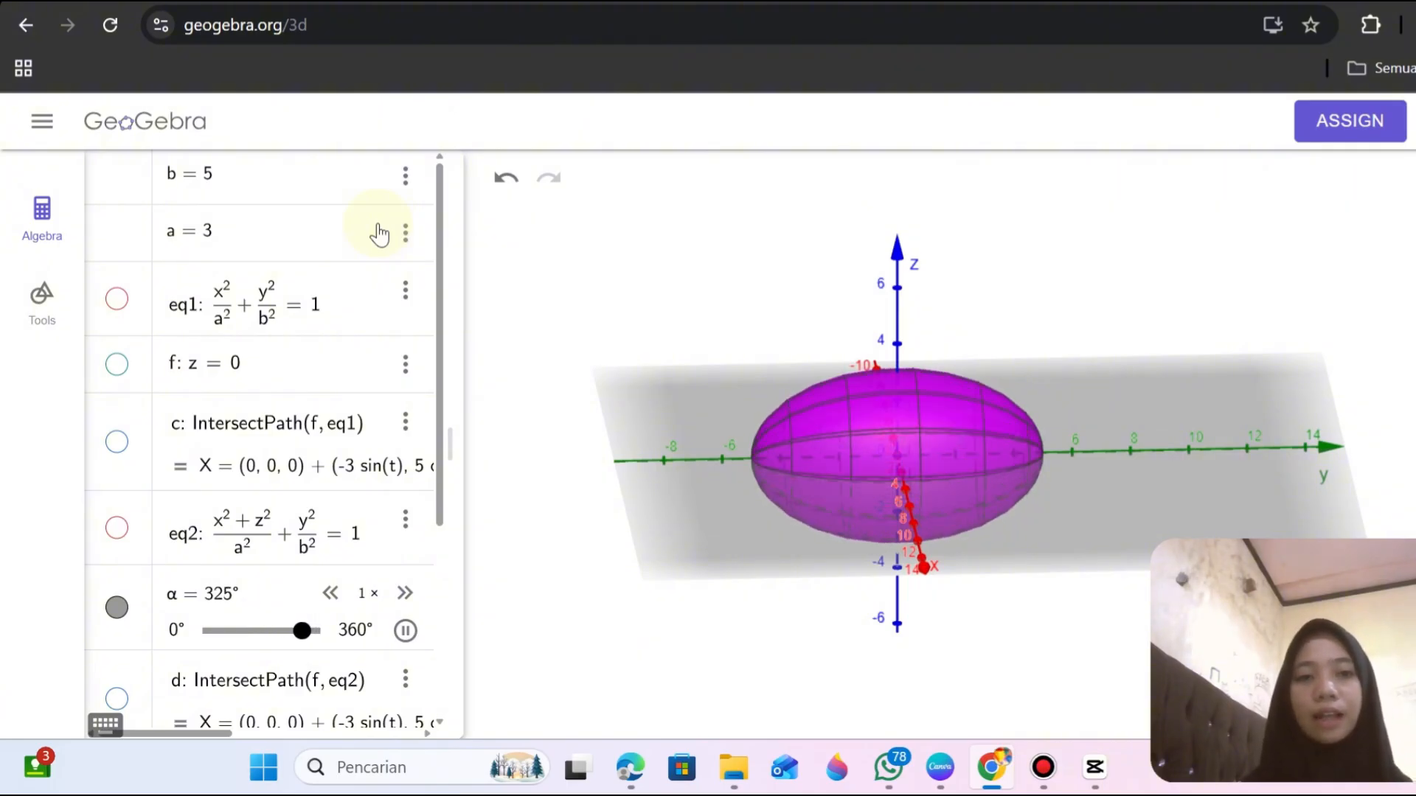
scroll(401, 556, "down", 4)
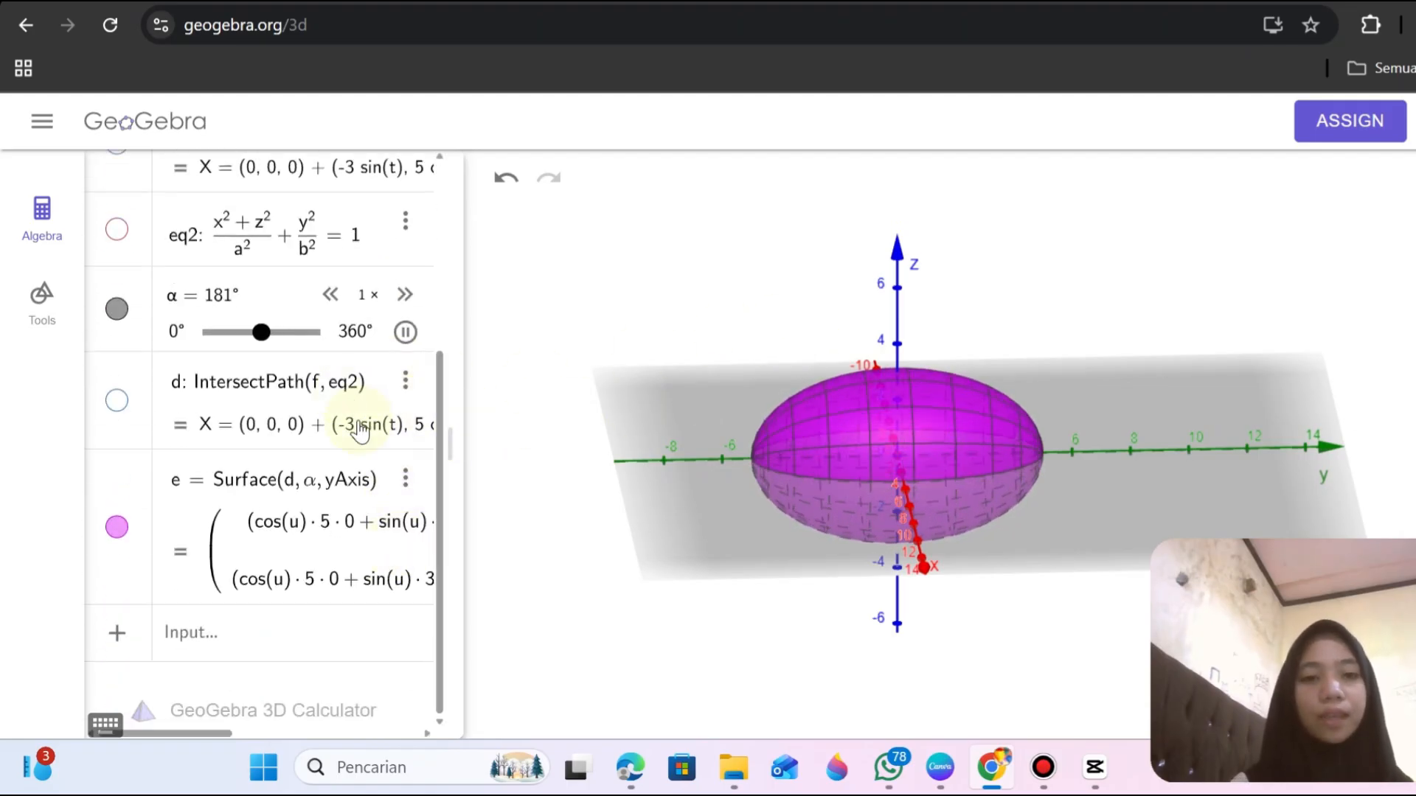
left_click(405, 483)
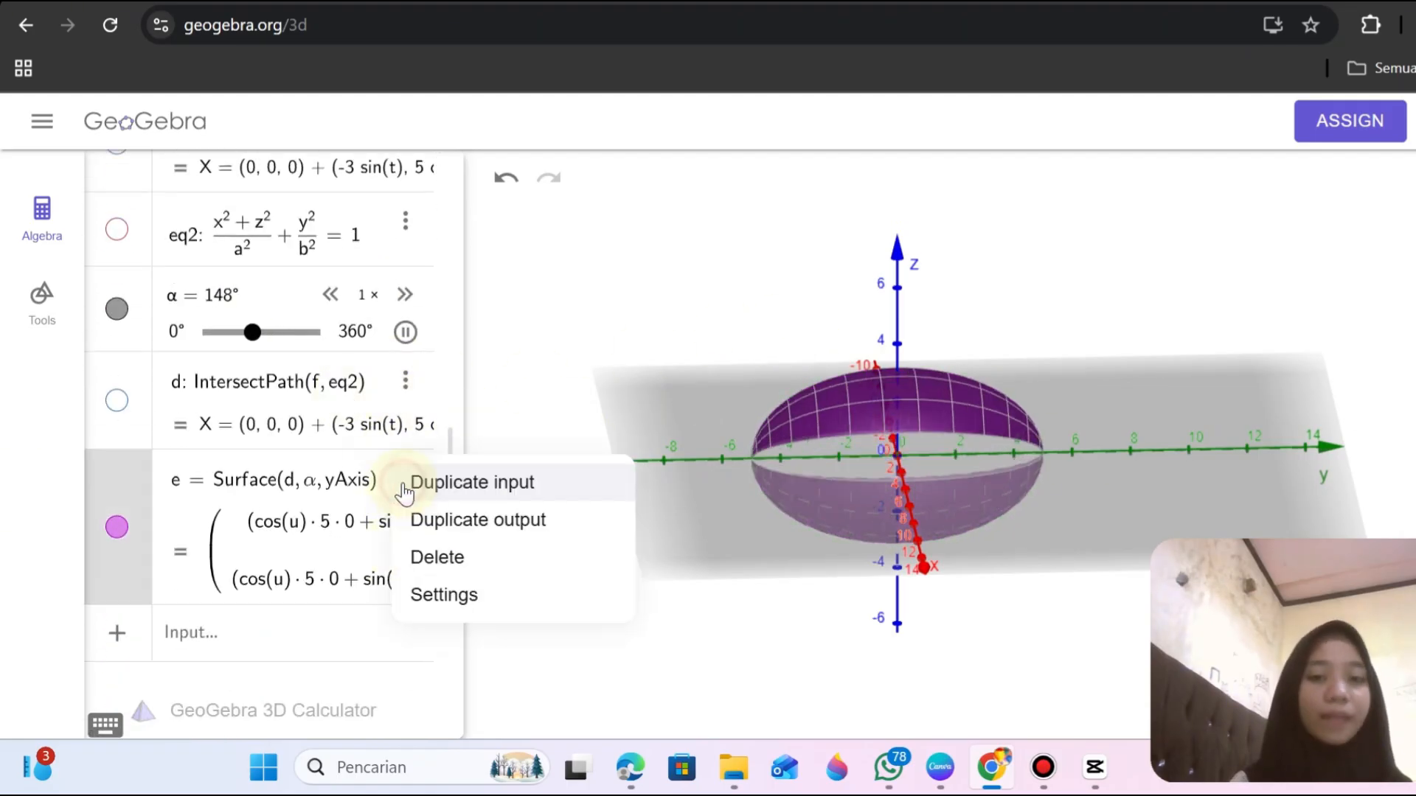
left_click(446, 595)
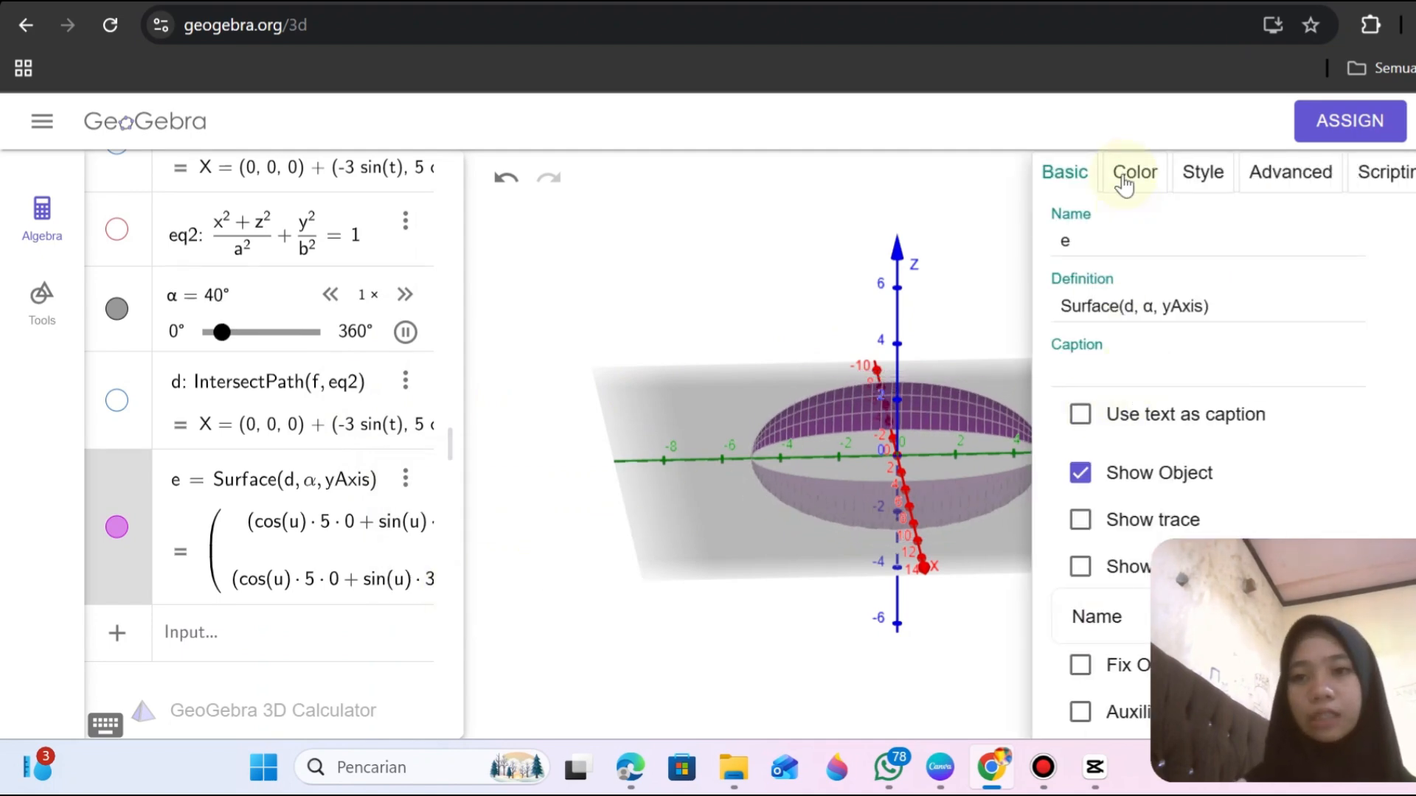
left_click(1129, 174)
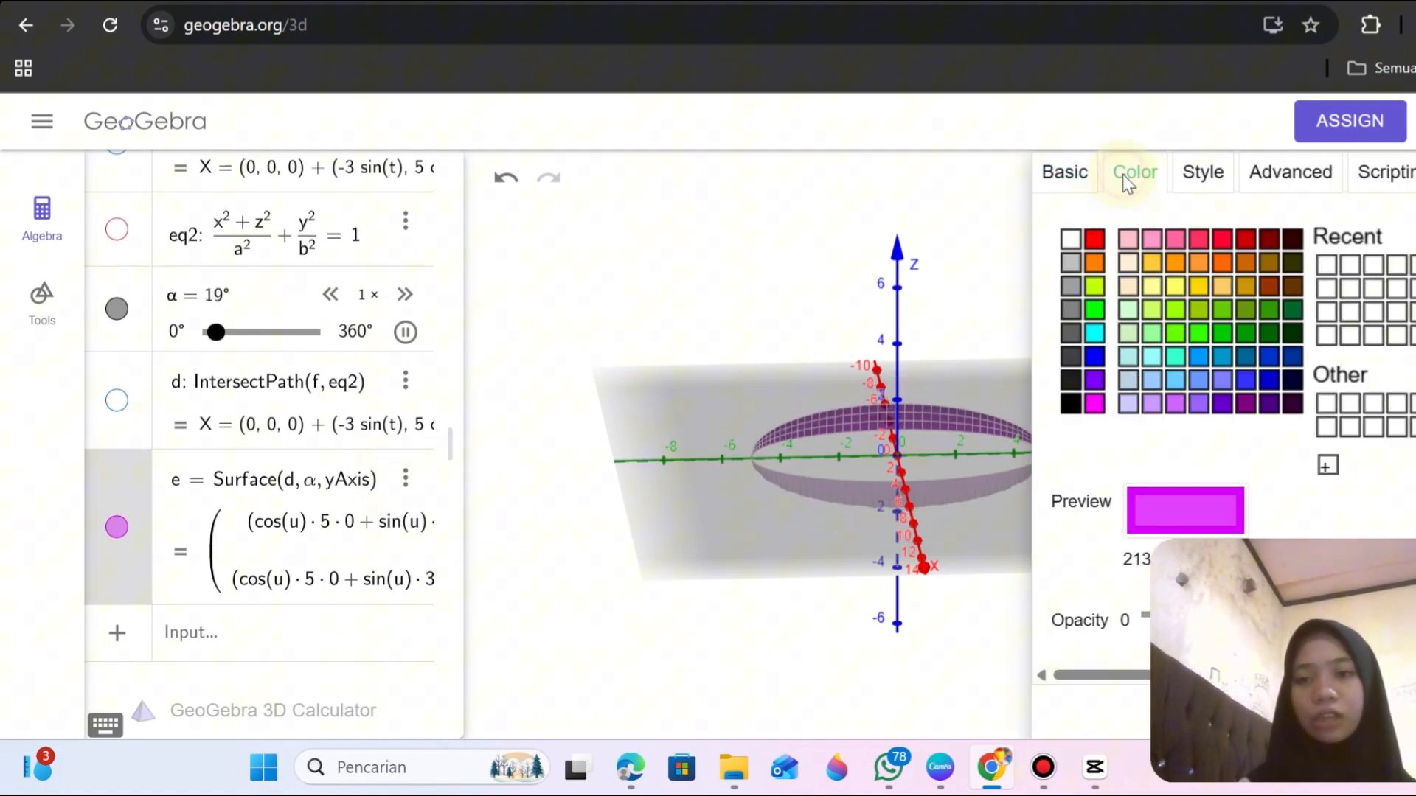
left_click(1234, 305)
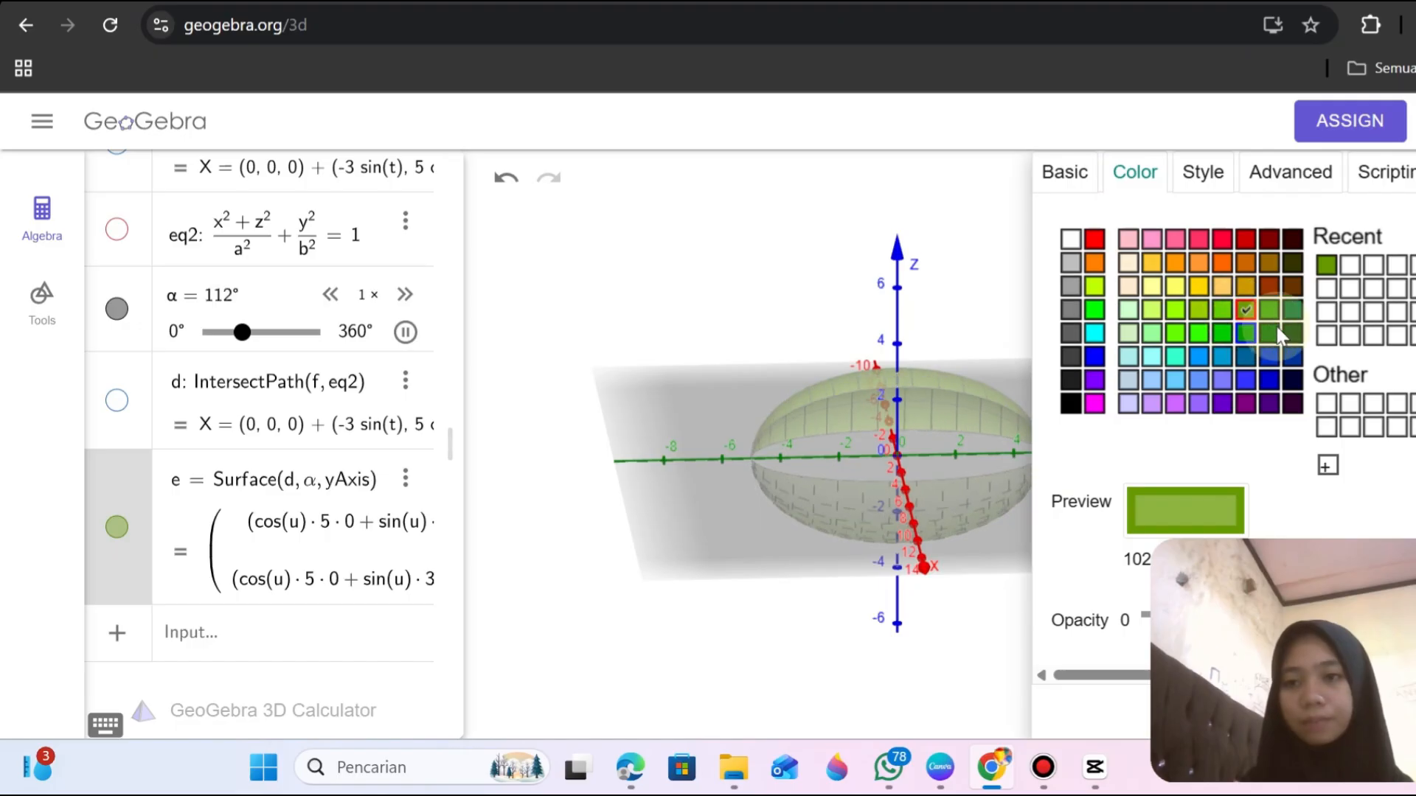
left_click(1292, 312)
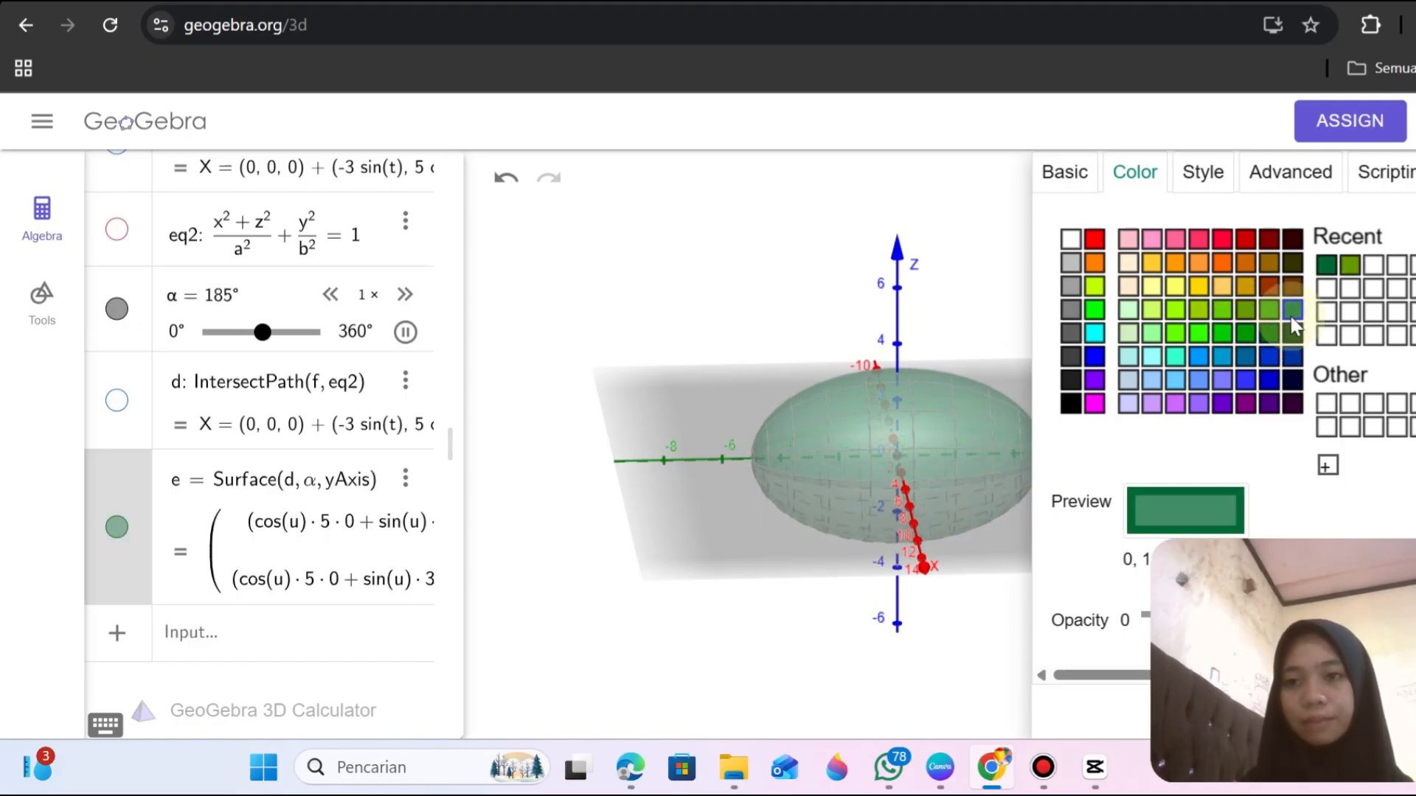
left_click(1269, 310)
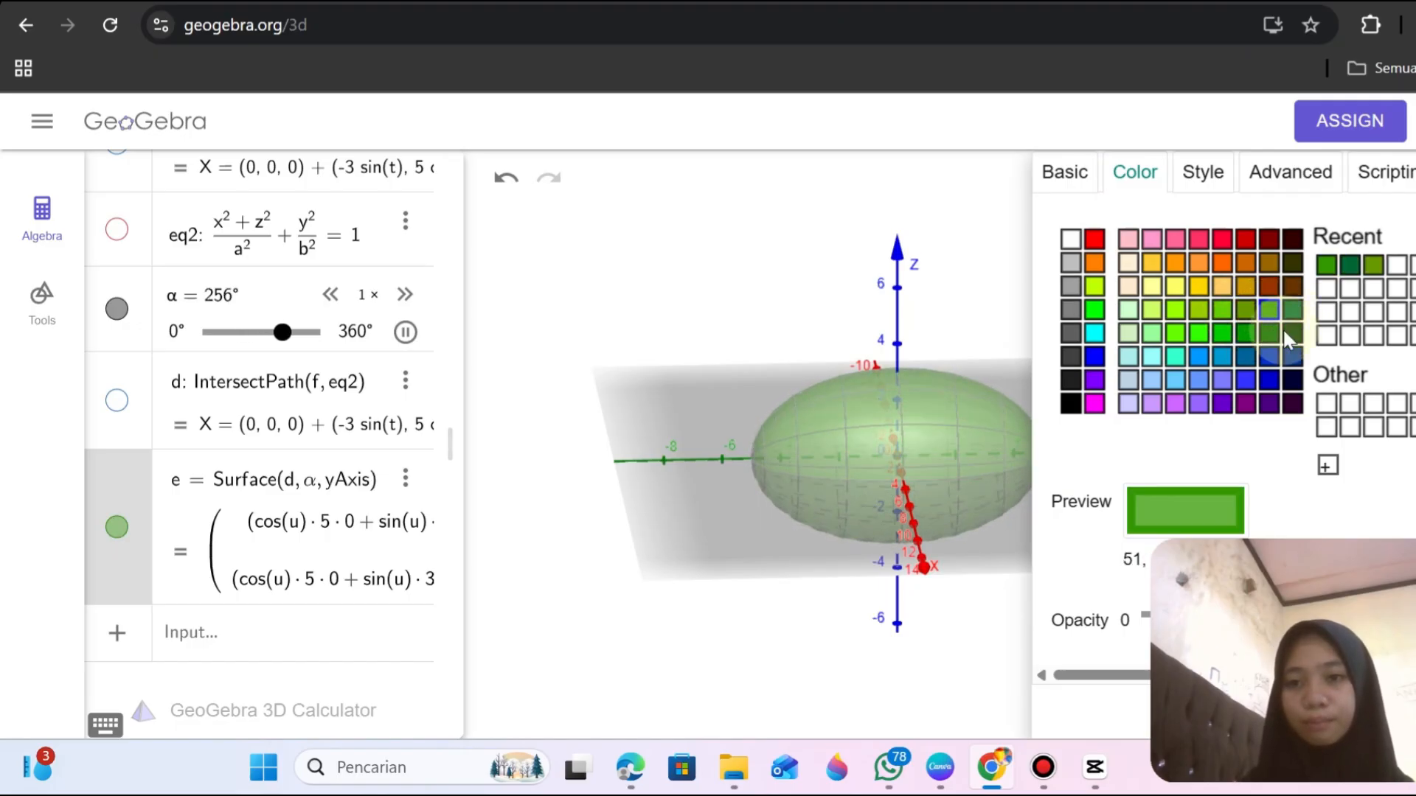
left_click(1271, 335)
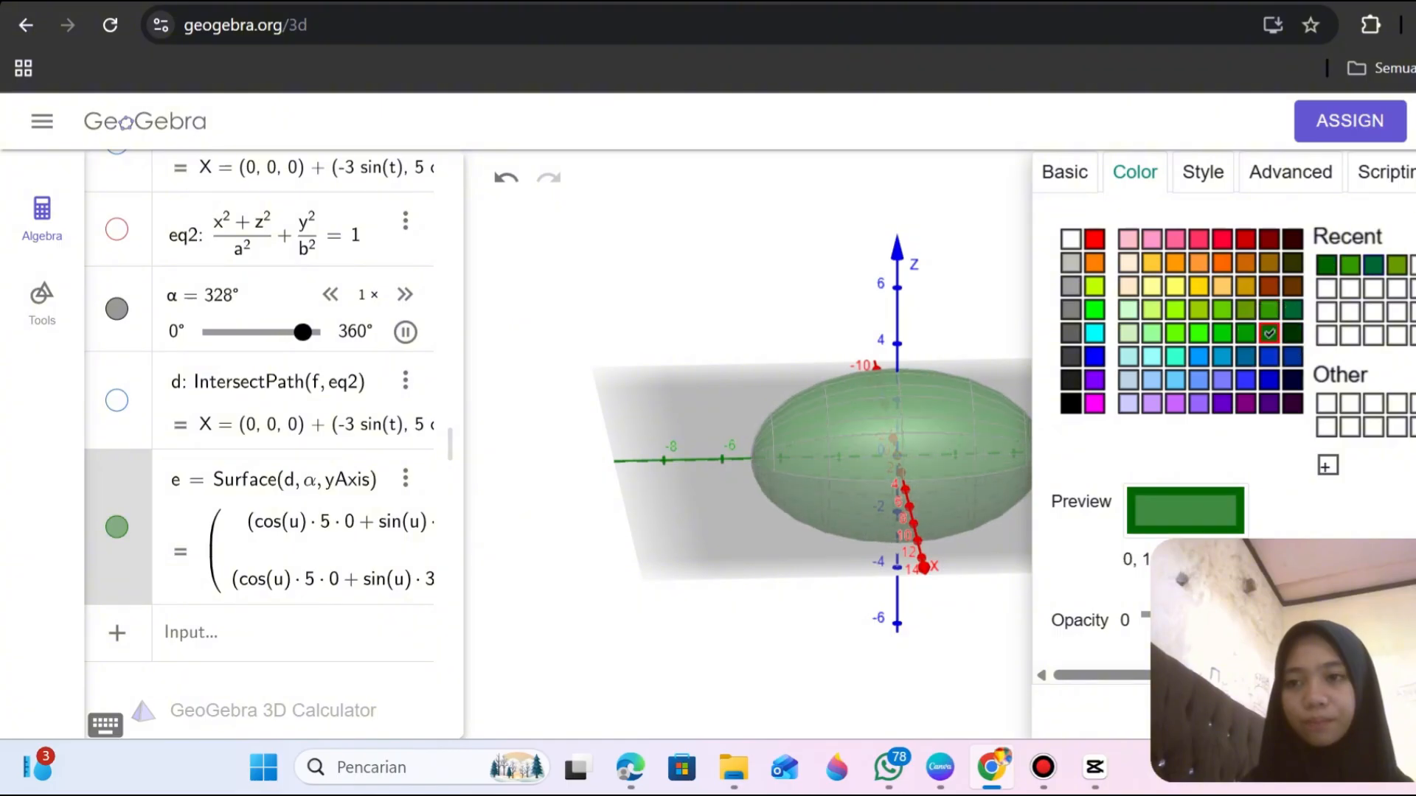
left_click(1273, 283)
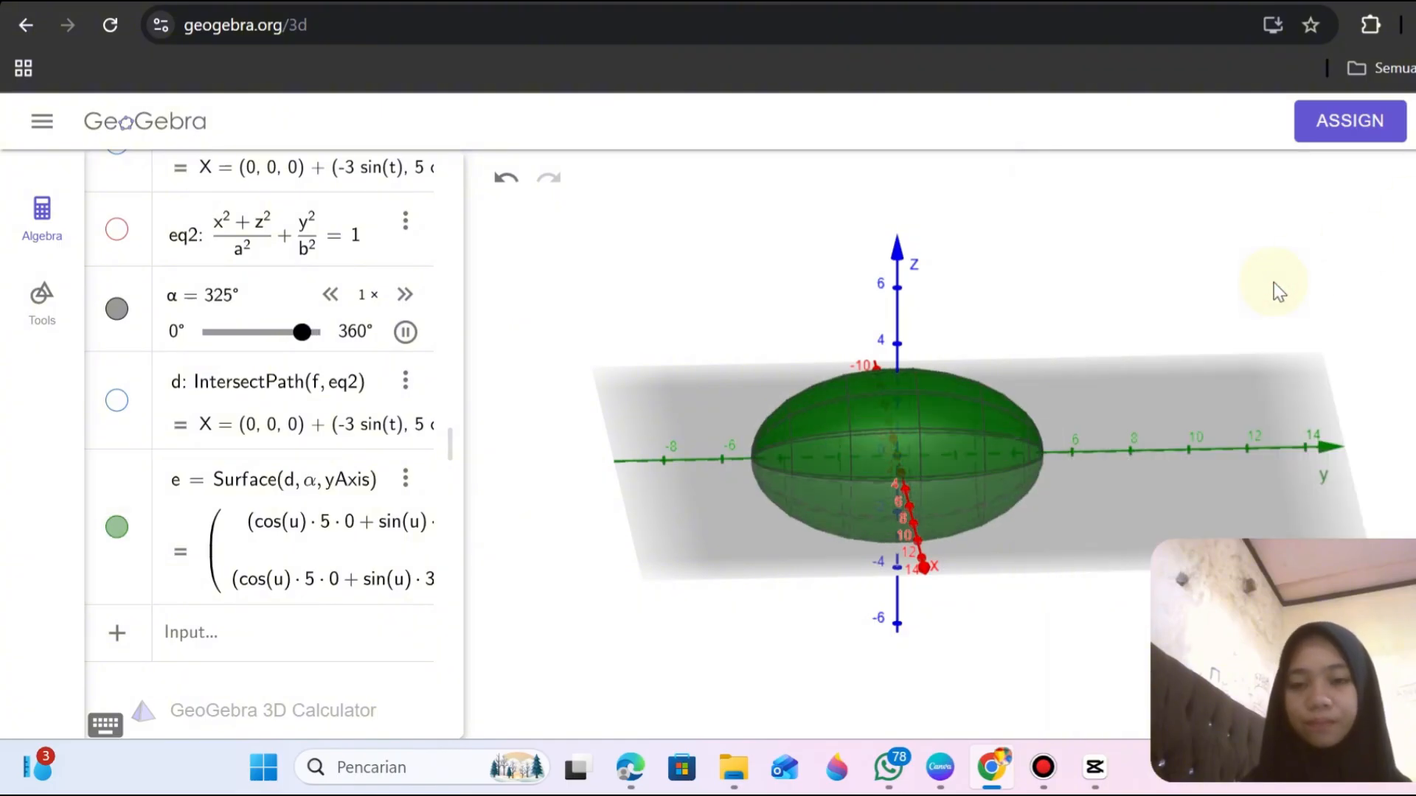